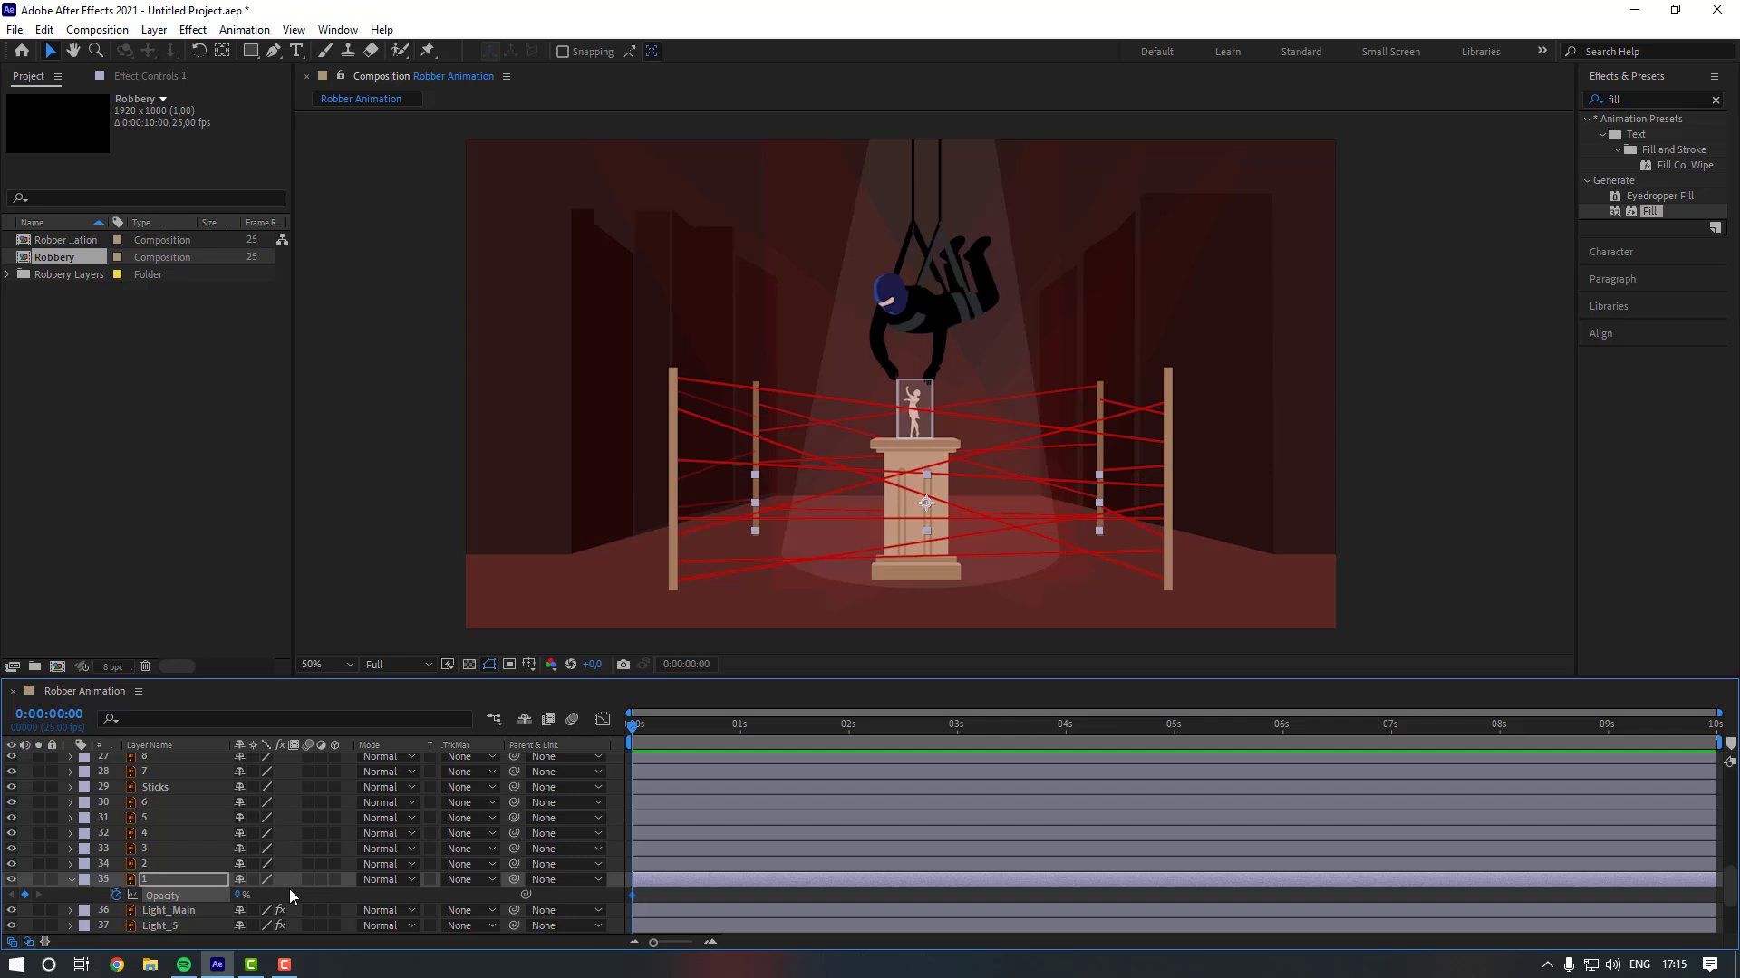
Keyframe layer 1's opacity at 80% on 0:00:00:04 and 40% on 0:00:00:07.
{"action": "key", "text": "space"}
{"action": "left_click", "coordinate": [240, 895]}
{"action": "type", "text": "80"}
{"action": "key", "text": "Return"}
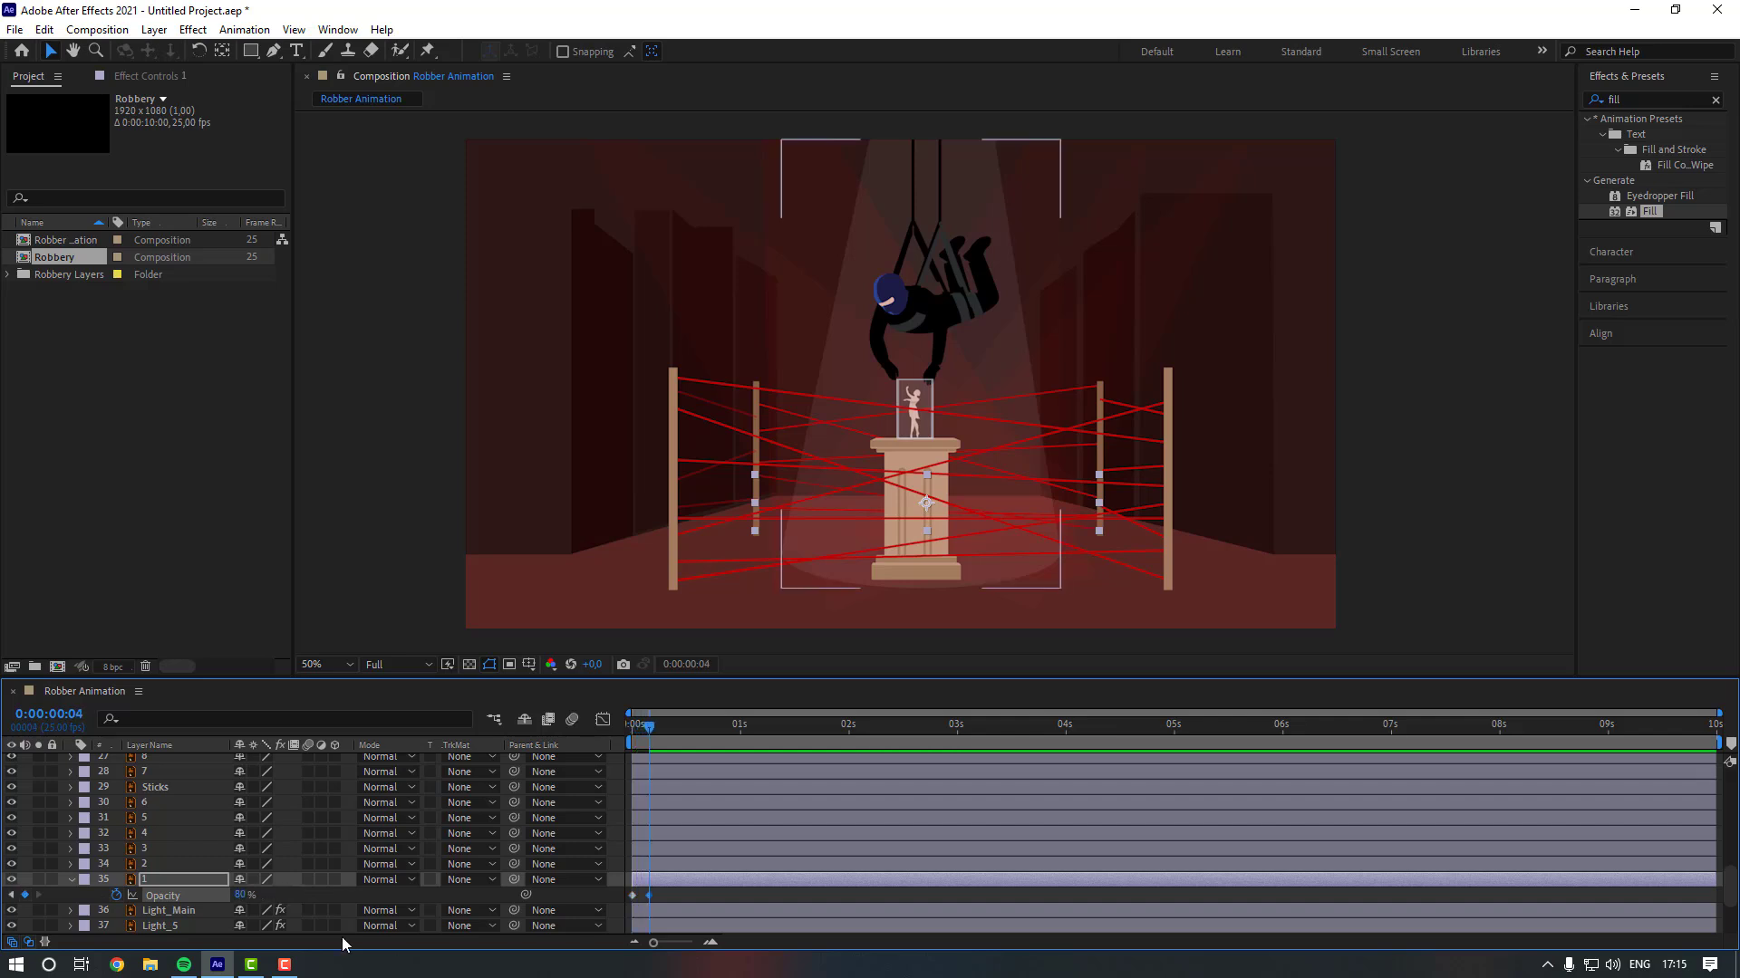
{"action": "key", "text": "Page_Down"}
{"action": "key", "text": "Page_Down"}
{"action": "key", "text": "Page_Down"}
{"action": "left_click", "coordinate": [240, 895]}
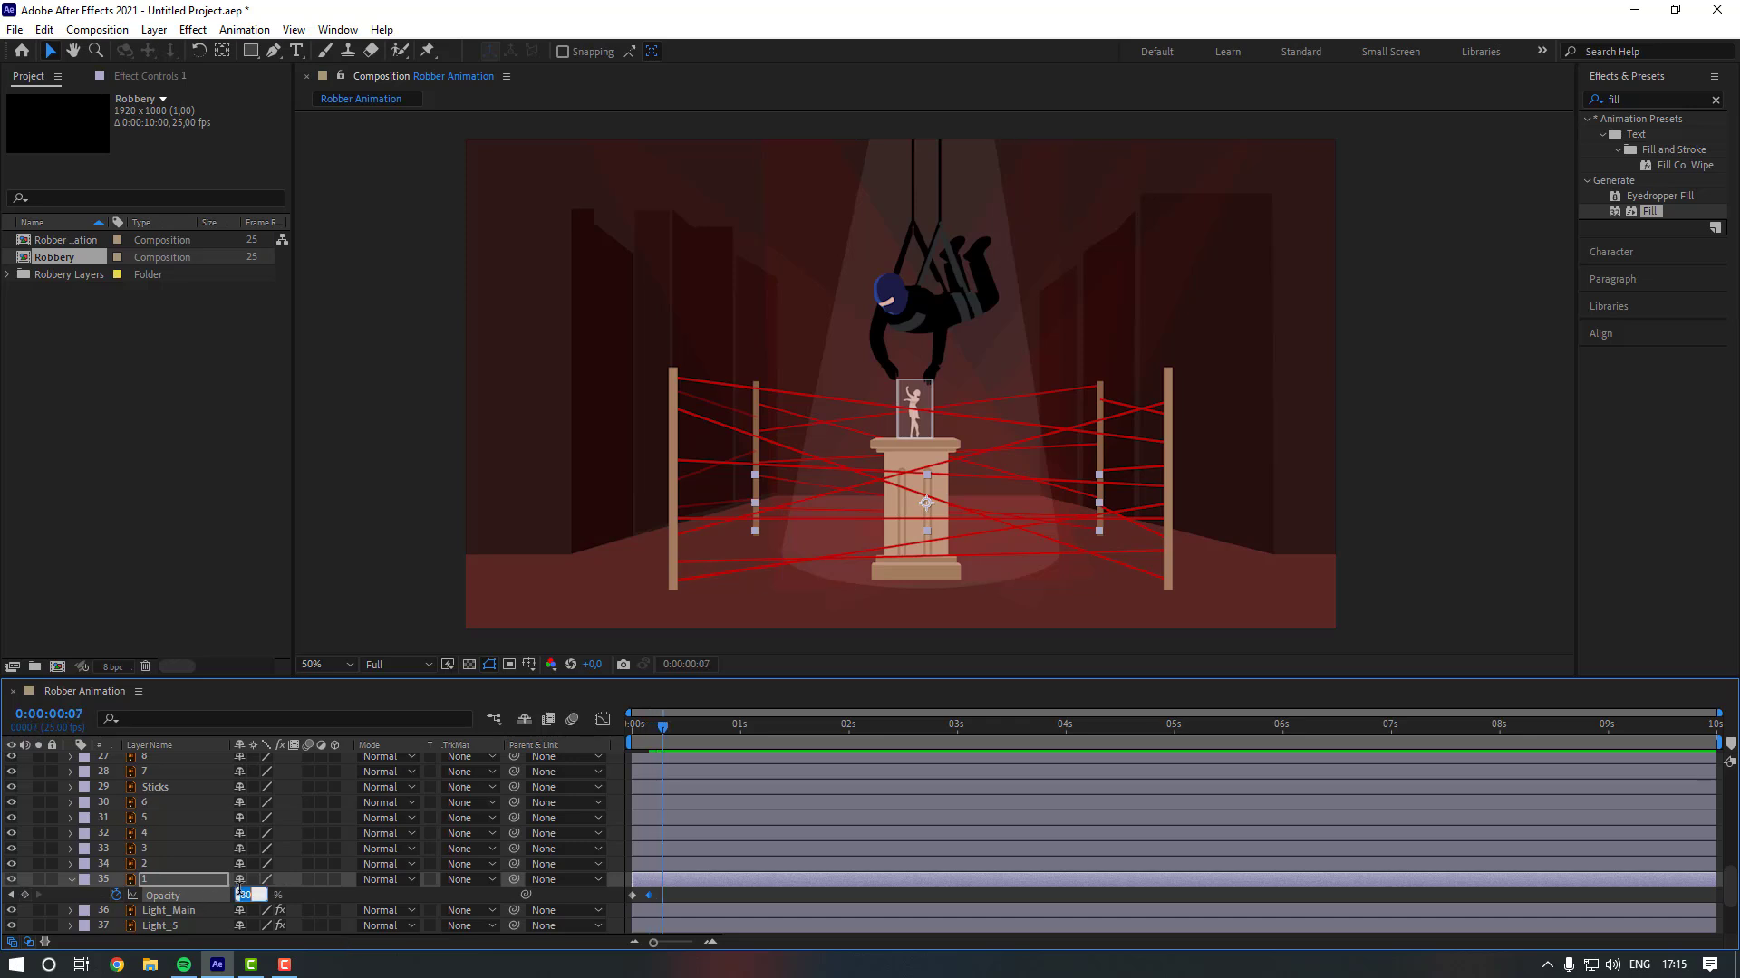
{"action": "type", "text": "40"}
{"action": "key", "text": "Return"}
Keyframe layer 1's opacity at 90% four frames further along and preview the flicker from the start.
{"action": "key", "text": "Page_Down"}
{"action": "key", "text": "Page_Down"}
{"action": "key", "text": "Page_Down"}
{"action": "key", "text": "Page_Down"}
{"action": "type", "text": "90"}
{"action": "key", "text": "Return"}
{"action": "left_click", "coordinate": [709, 901]}
{"action": "left_click_drag", "start_coordinate": [680, 728], "coordinate": [545, 743]}
{"action": "key", "text": "space"}
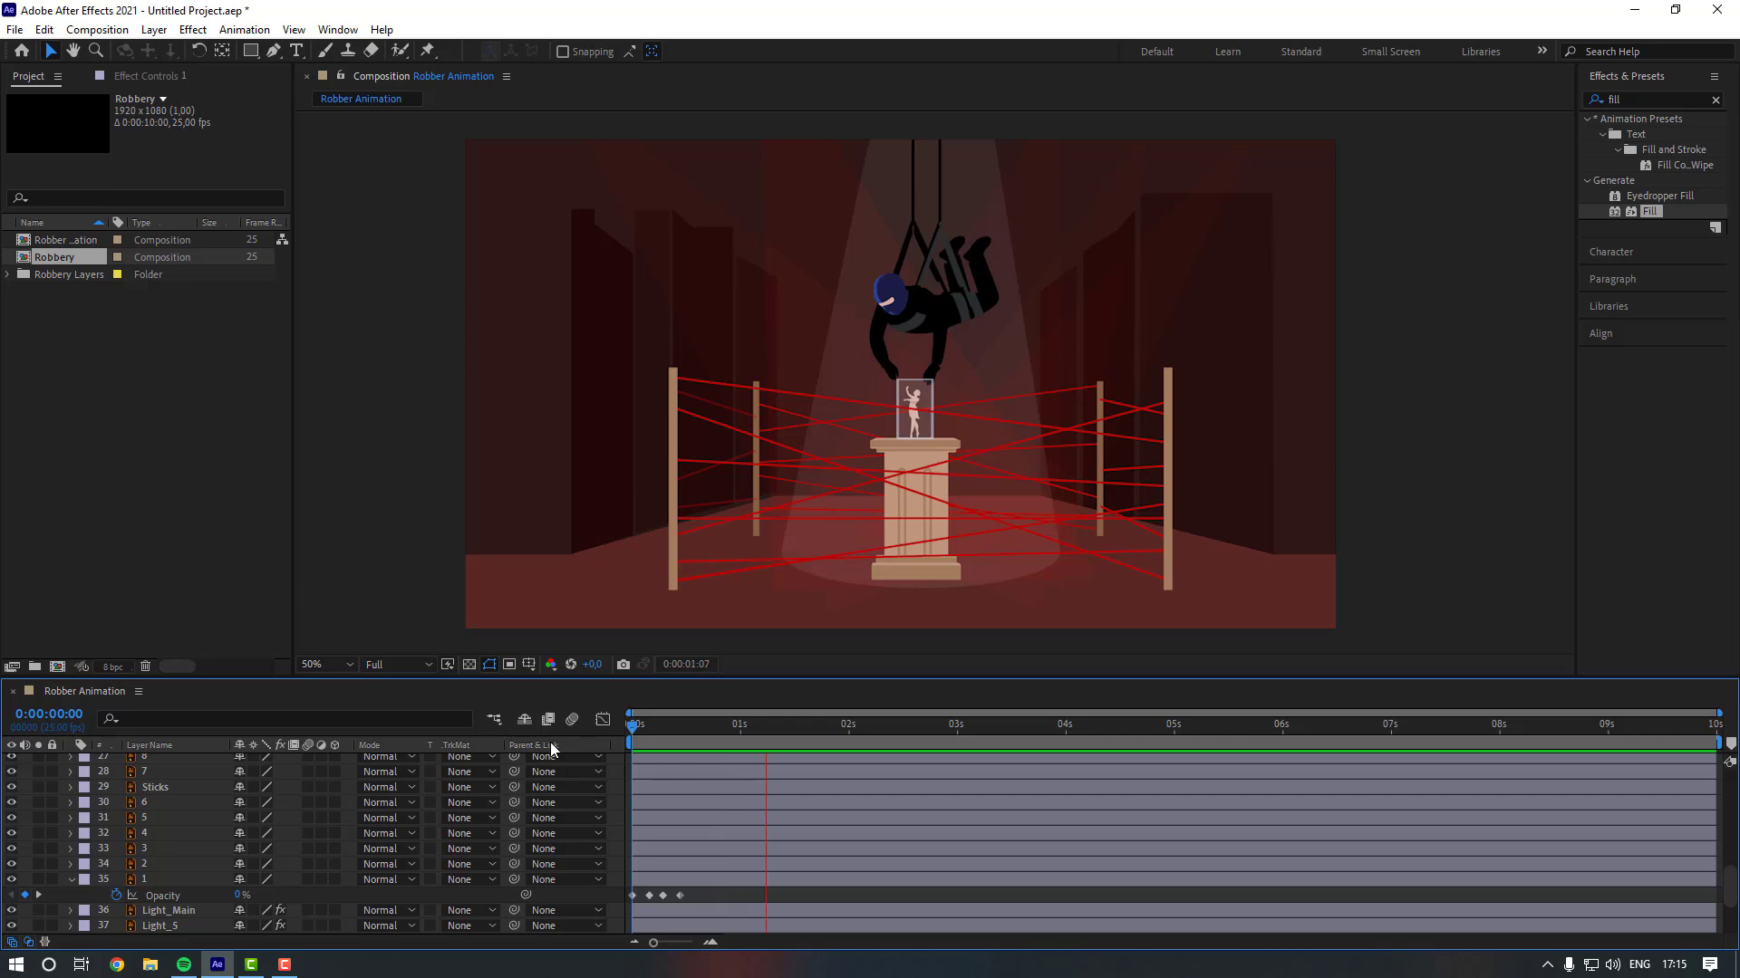
Add a keyframe holding layer 1's current opacity at 0:00:01:03.
{"action": "left_click", "coordinate": [682, 726]}
{"action": "left_click_drag", "start_coordinate": [748, 736], "coordinate": [759, 736]}
{"action": "left_click", "coordinate": [26, 895]}
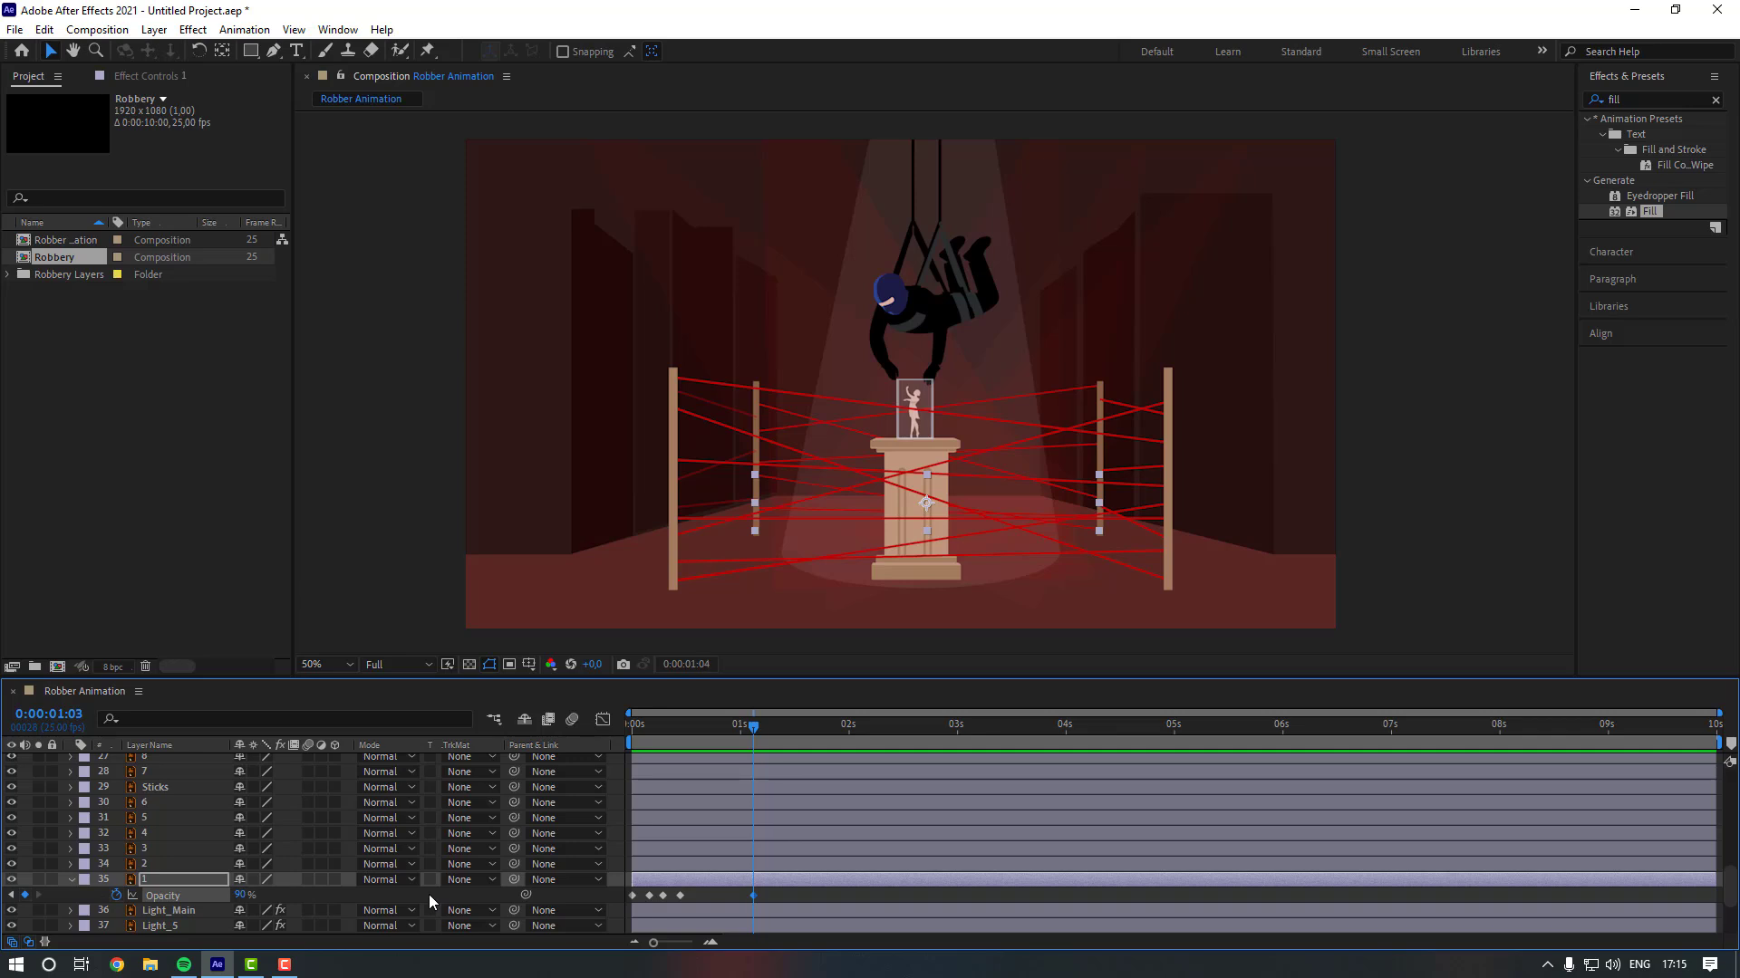
Keyframe layer 1's opacity at 10% on 0:00:01:08.
{"action": "key", "text": "Page_Down"}
{"action": "key", "text": "Page_Down"}
{"action": "key", "text": "Page_Down"}
{"action": "key", "text": "Page_Down"}
{"action": "key", "text": "Page_Down"}
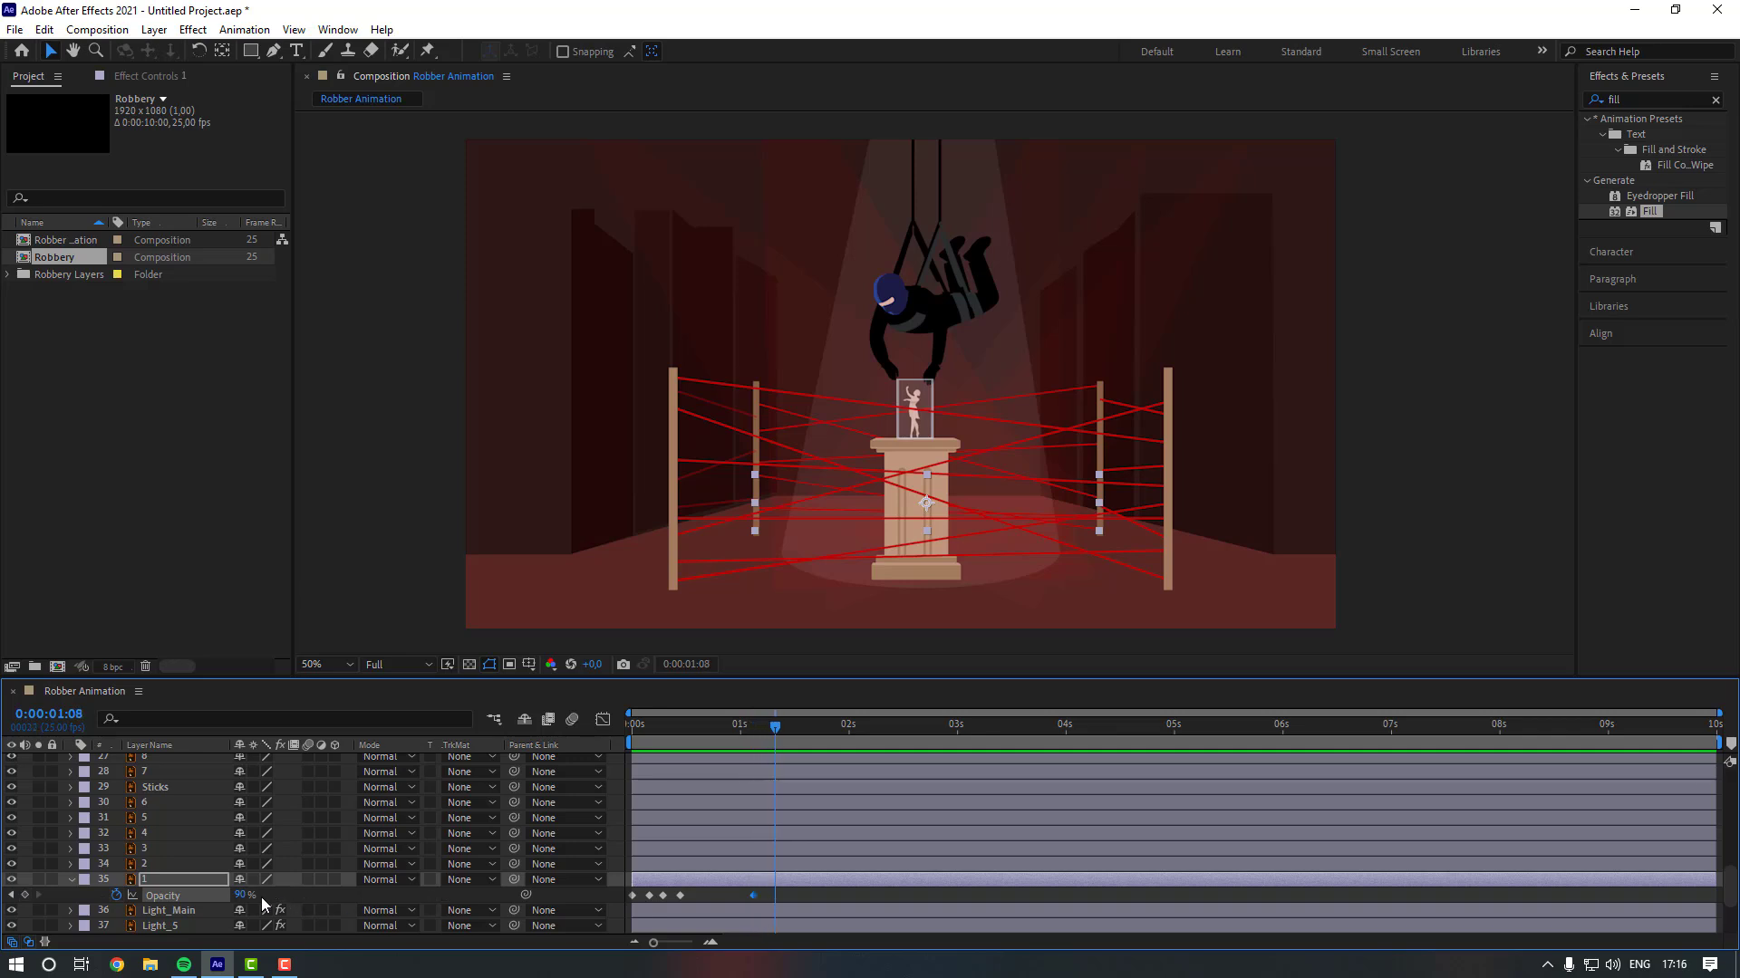
{"action": "left_click", "coordinate": [243, 895]}
{"action": "type", "text": "10"}
{"action": "key", "text": "Return"}
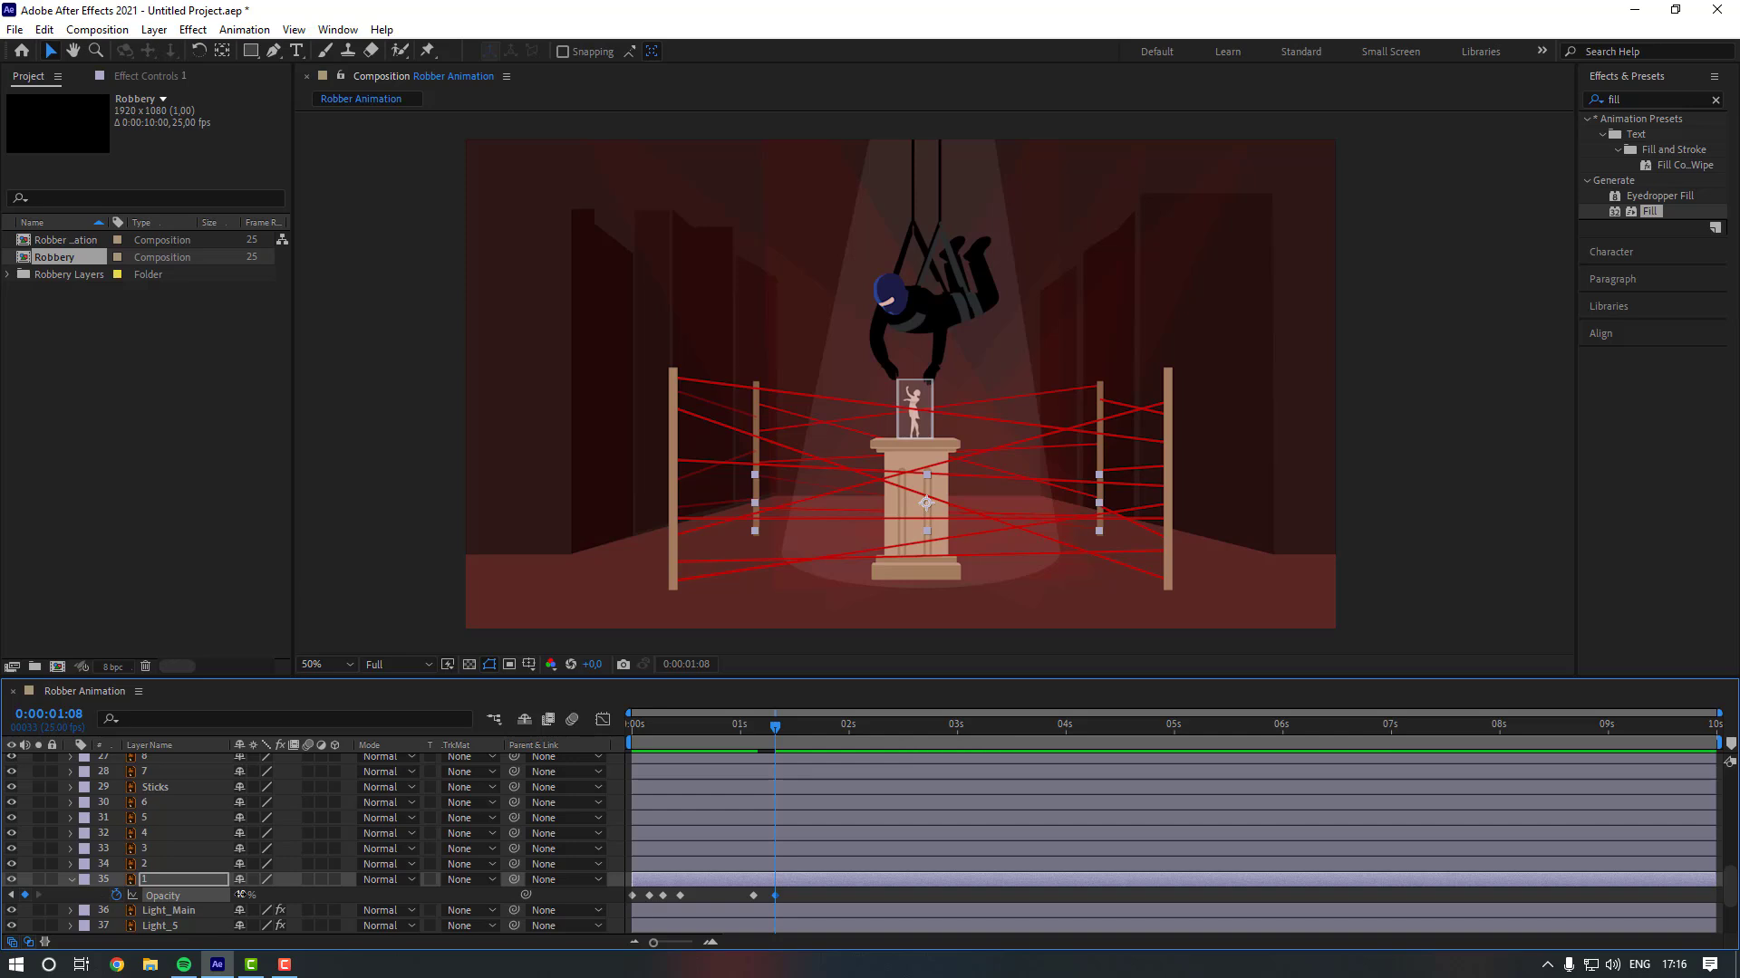
Keyframe layer 1's opacity at 80% three frames further along and at 50% another two frames on.
{"action": "key", "text": "Page_Down"}
{"action": "key", "text": "Page_Down"}
{"action": "key", "text": "Page_Down"}
{"action": "left_click", "coordinate": [245, 895]}
{"action": "type", "text": "80"}
{"action": "key", "text": "Return"}
{"action": "key", "text": "Page_Down"}
{"action": "key", "text": "Page_Down"}
{"action": "left_click", "coordinate": [241, 895]}
{"action": "type", "text": "50"}
{"action": "key", "text": "Return"}
Keyframe layer 1's opacity at 90% on 0:00:01:16.
{"action": "key", "text": "Page_Down"}
{"action": "key", "text": "Page_Down"}
{"action": "key", "text": "Page_Down"}
{"action": "left_click", "coordinate": [241, 895]}
{"action": "type", "text": "90"}
{"action": "key", "text": "Return"}
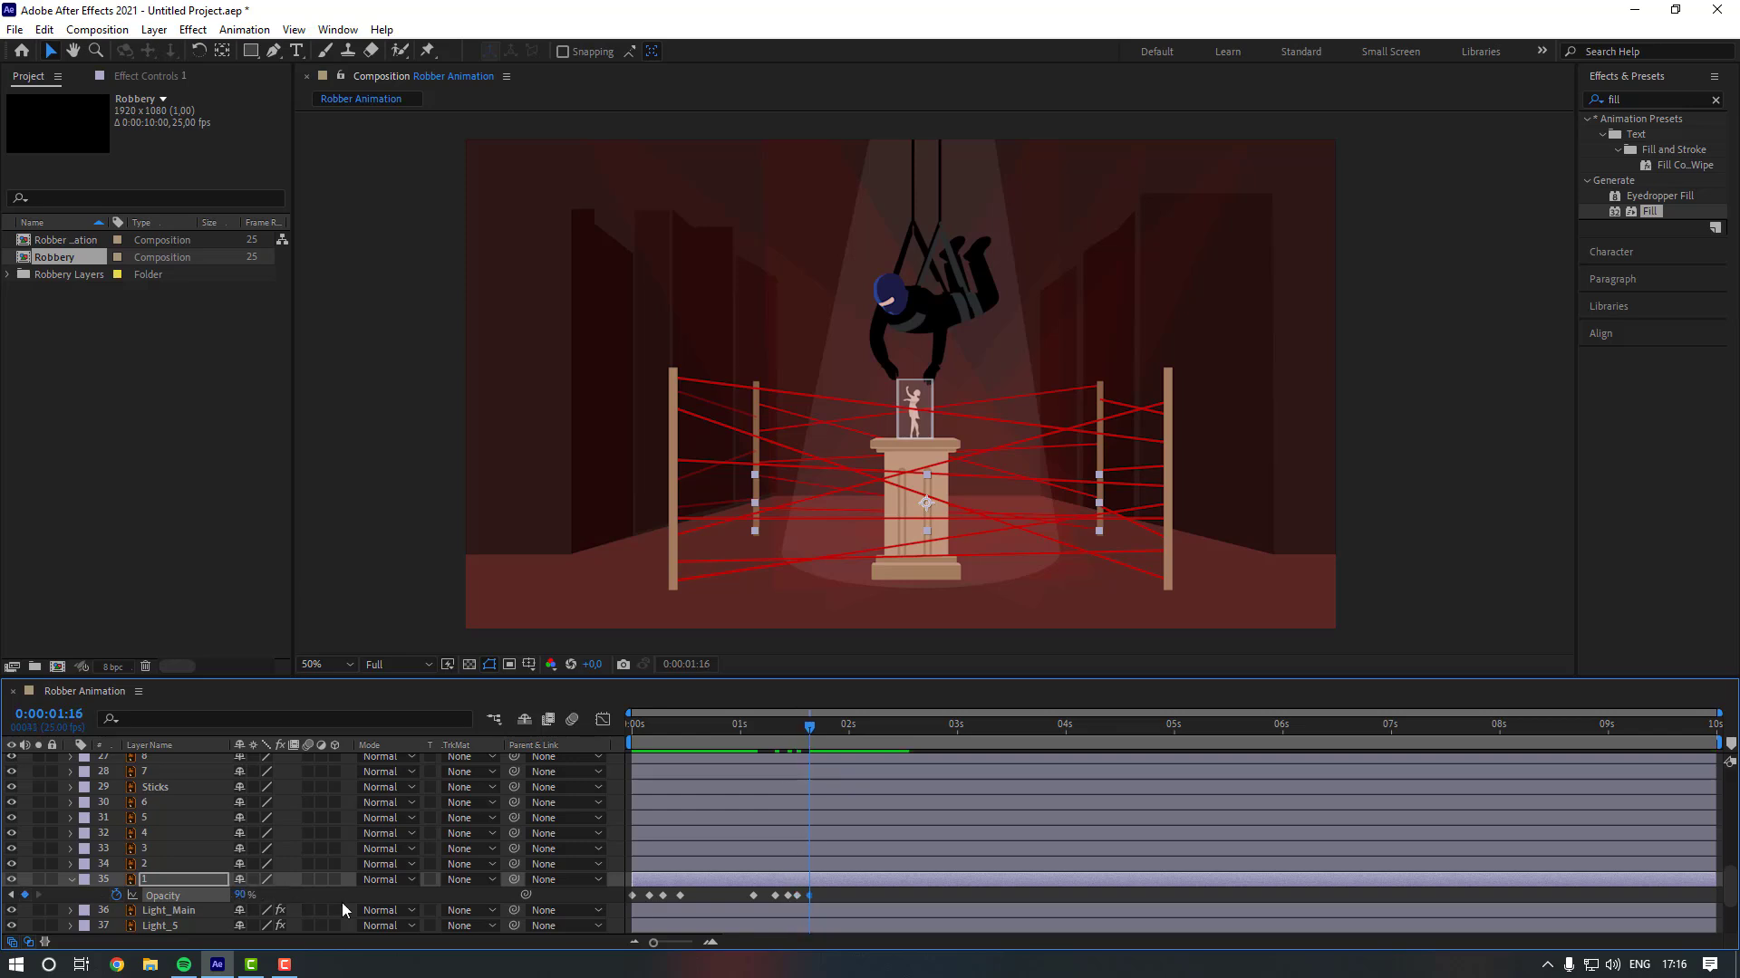
Spread layer 1's second group of opacity keyframes further apart, ending just before two seconds, and preview the timing.
{"action": "left_click", "coordinate": [835, 905]}
{"action": "left_click", "coordinate": [841, 901]}
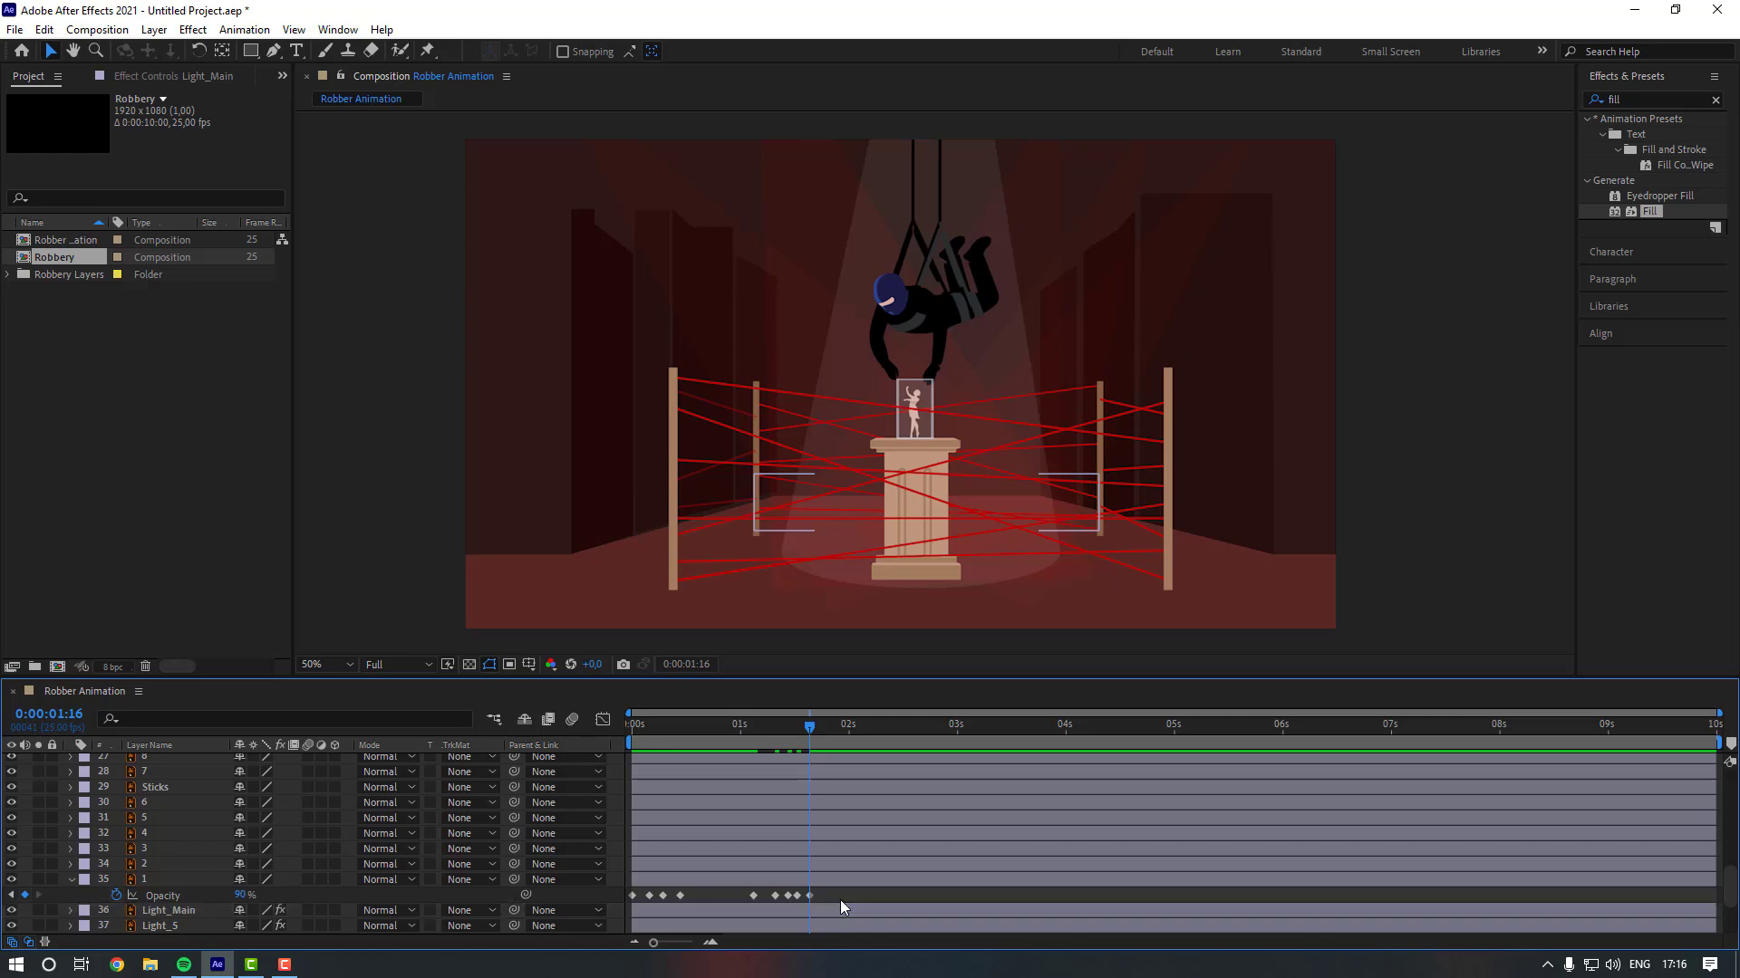
{"action": "key", "text": "space"}
{"action": "mouse_move", "coordinate": [846, 893]}
{"action": "left_mouse_down"}
{"action": "mouse_move", "coordinate": [746, 901]}
{"action": "mouse_move", "coordinate": [835, 898]}
{"action": "left_mouse_up"}
{"action": "left_click", "coordinate": [842, 893]}
{"action": "left_click", "coordinate": [721, 734]}
{"action": "key", "text": "space"}
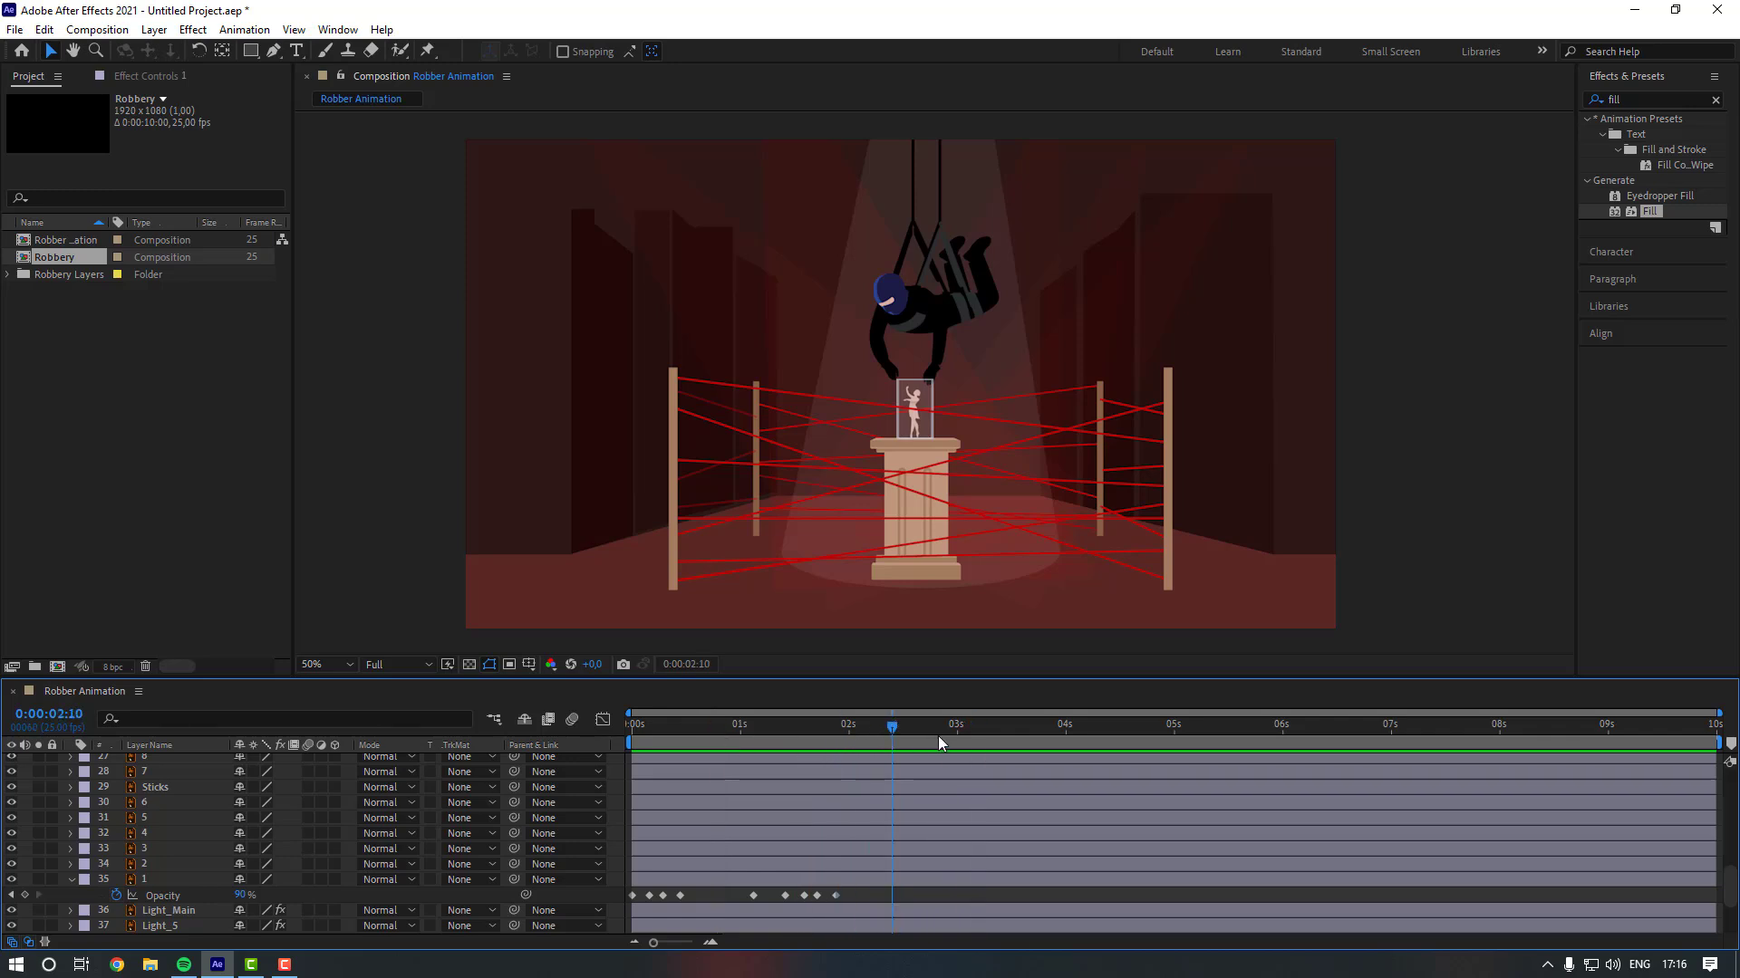
Copy layer 1's second group of five opacity keyframes and paste it at 0:00:02:24.
{"action": "left_click", "coordinate": [966, 775]}
{"action": "left_click", "coordinate": [951, 734]}
{"action": "left_click_drag", "start_coordinate": [848, 892], "coordinate": [748, 899]}
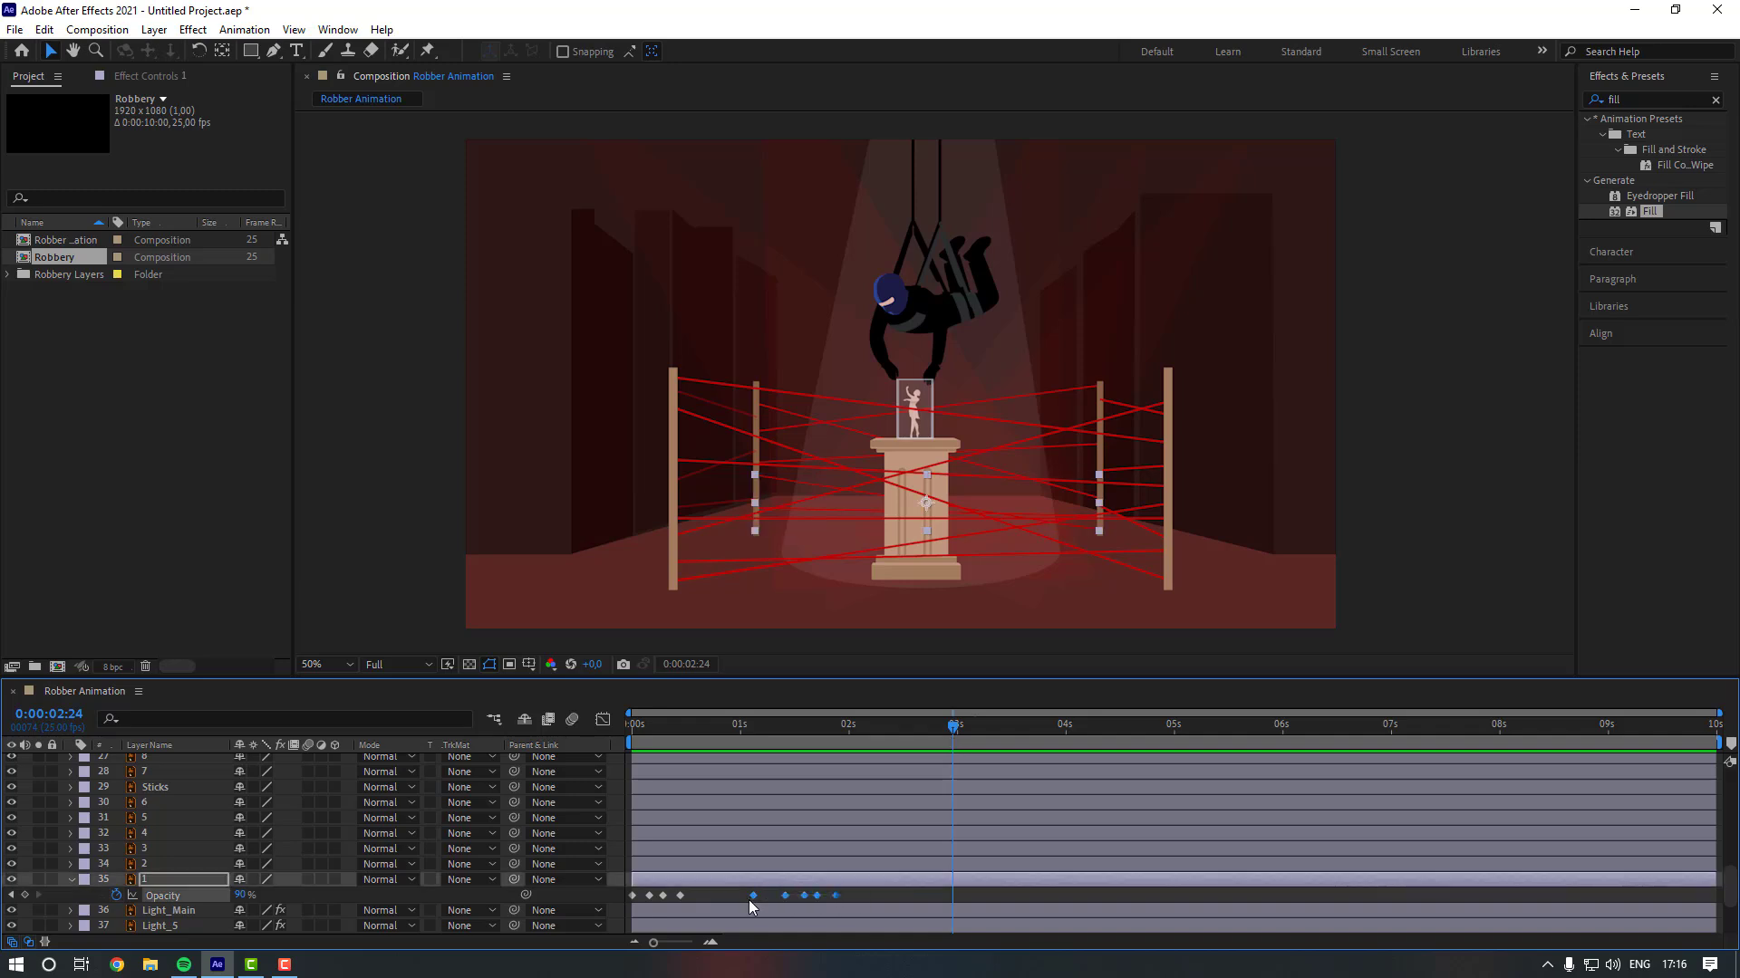
{"action": "key", "text": "ctrl+c"}
{"action": "key", "text": "ctrl+v"}
Paste the copied opacity keyframes on layer 1 again at about five seconds, about seven seconds and 0:00:09:01.
{"action": "left_click", "coordinate": [1178, 724]}
{"action": "key", "text": "ctrl+v"}
{"action": "left_click_drag", "start_coordinate": [1342, 726], "coordinate": [1379, 734]}
{"action": "key", "text": "ctrl+v"}
{"action": "left_click", "coordinate": [1542, 728]}
{"action": "left_click", "coordinate": [1612, 729]}
{"action": "key", "text": "ctrl+v"}
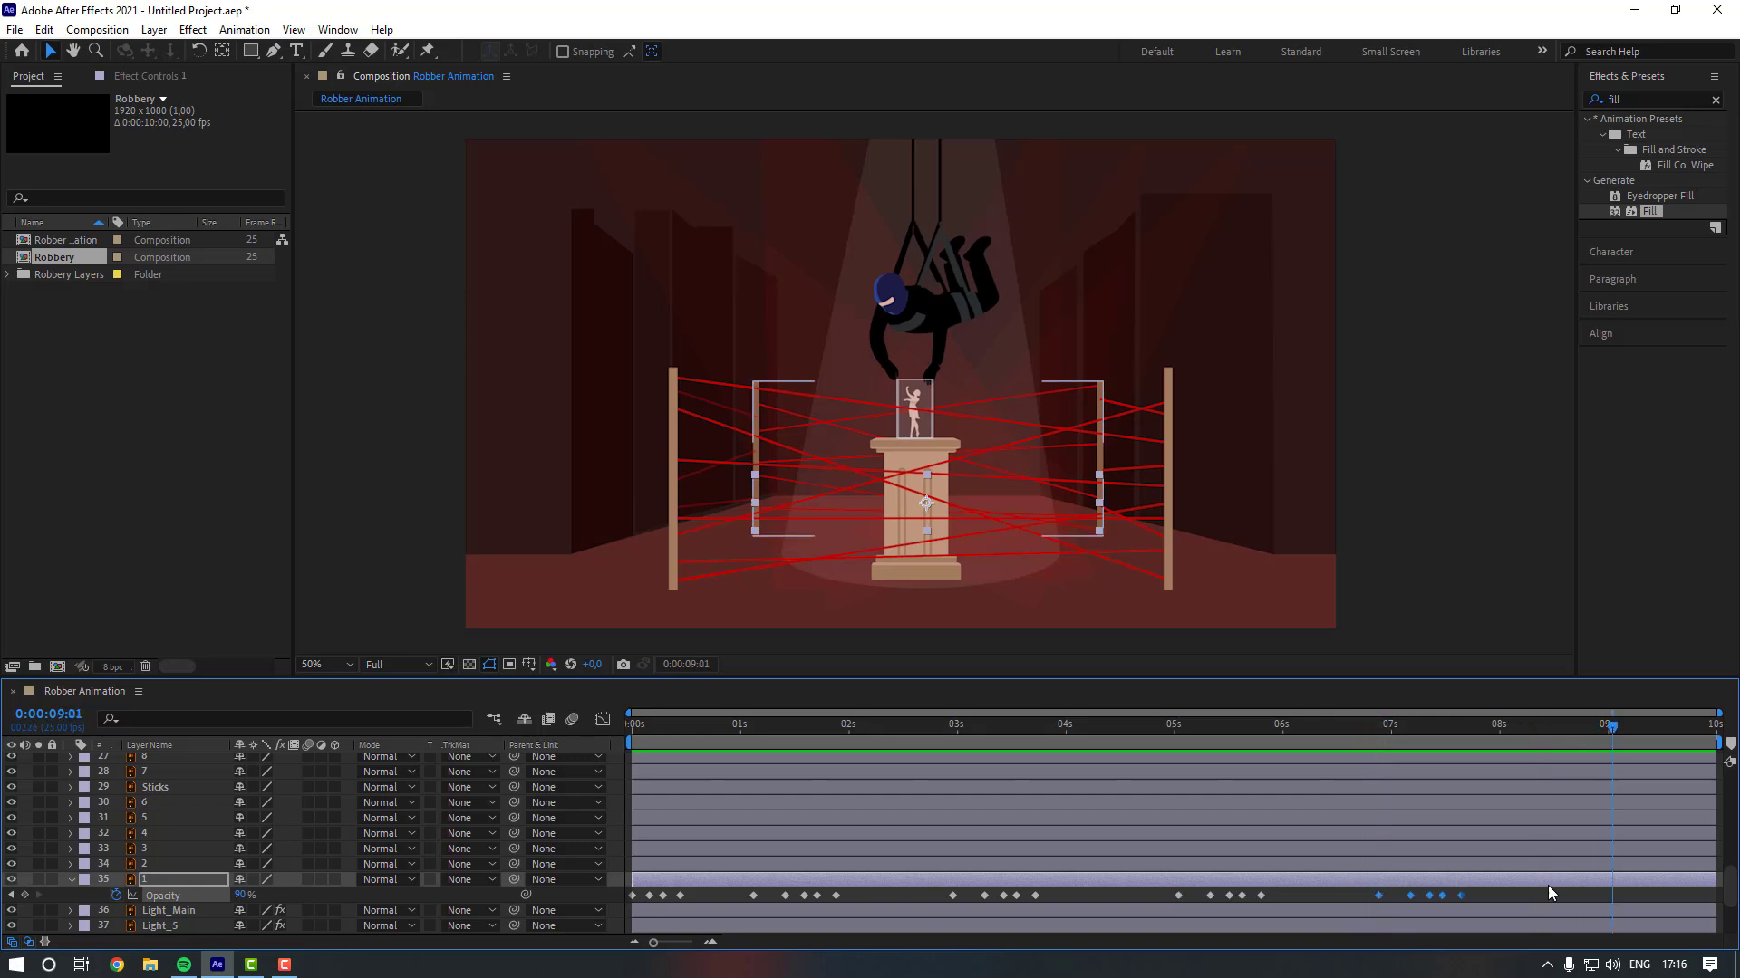
Keyframe layer 2's opacity at 0% at the start of the composition.
{"action": "left_click", "coordinate": [170, 865]}
{"action": "key", "text": "Home"}
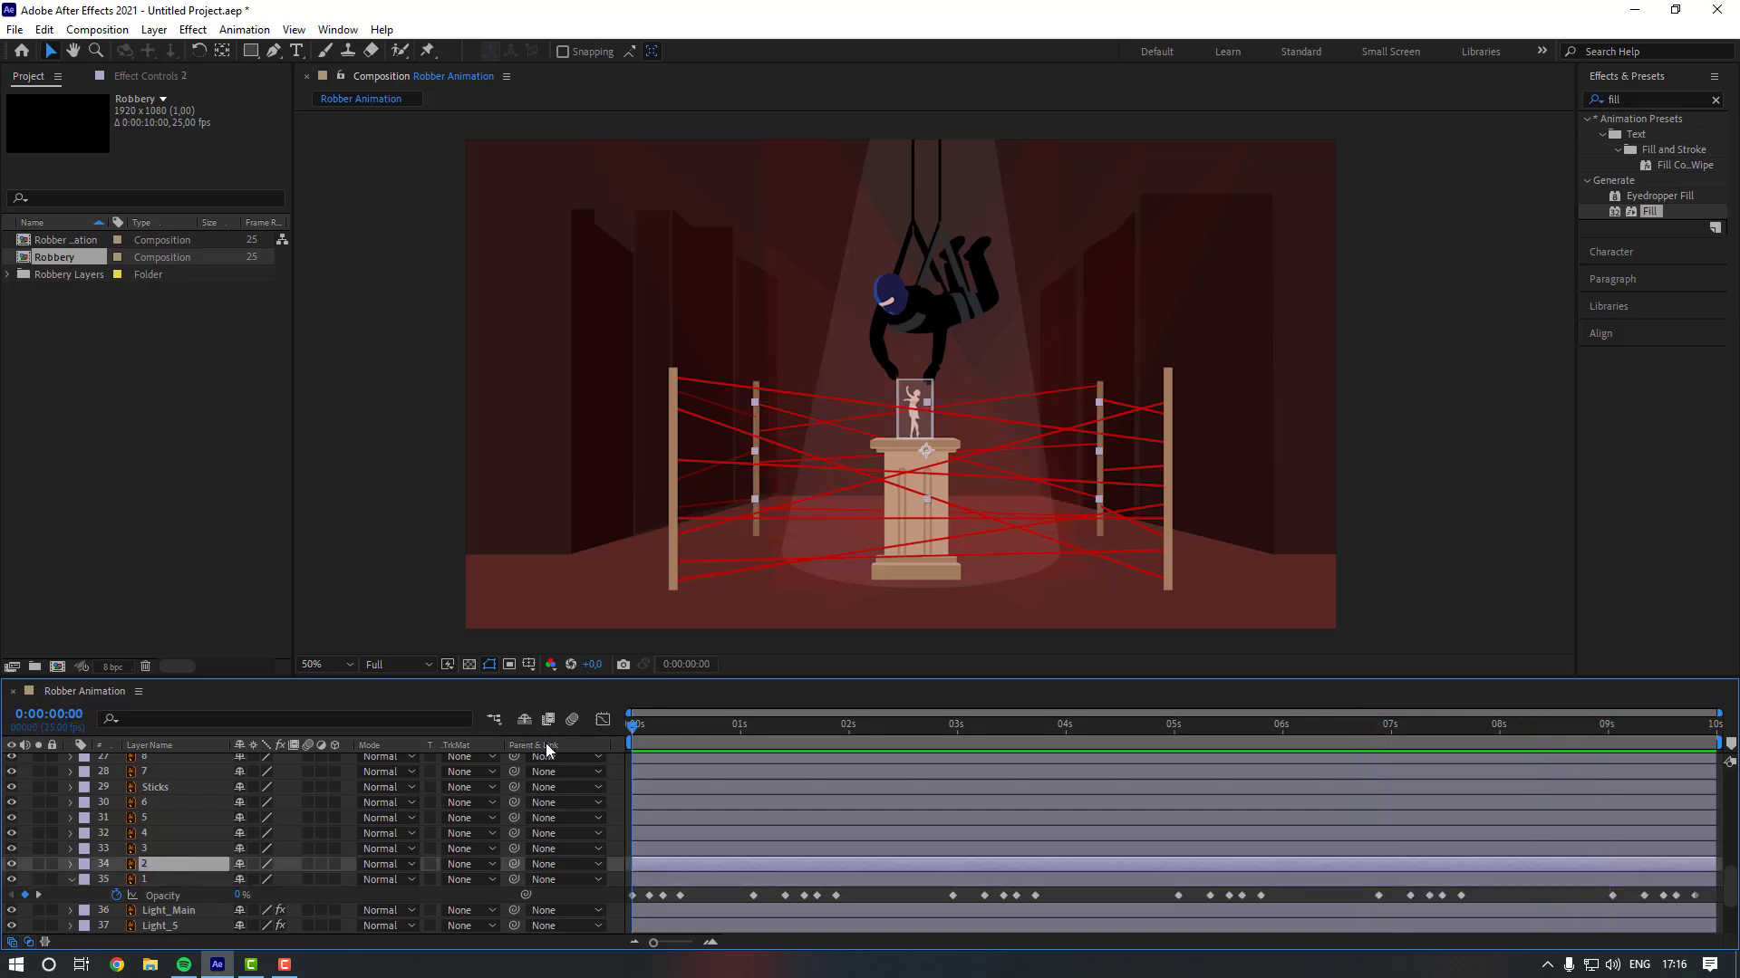
{"action": "key", "text": "t"}
{"action": "left_click", "coordinate": [116, 880]}
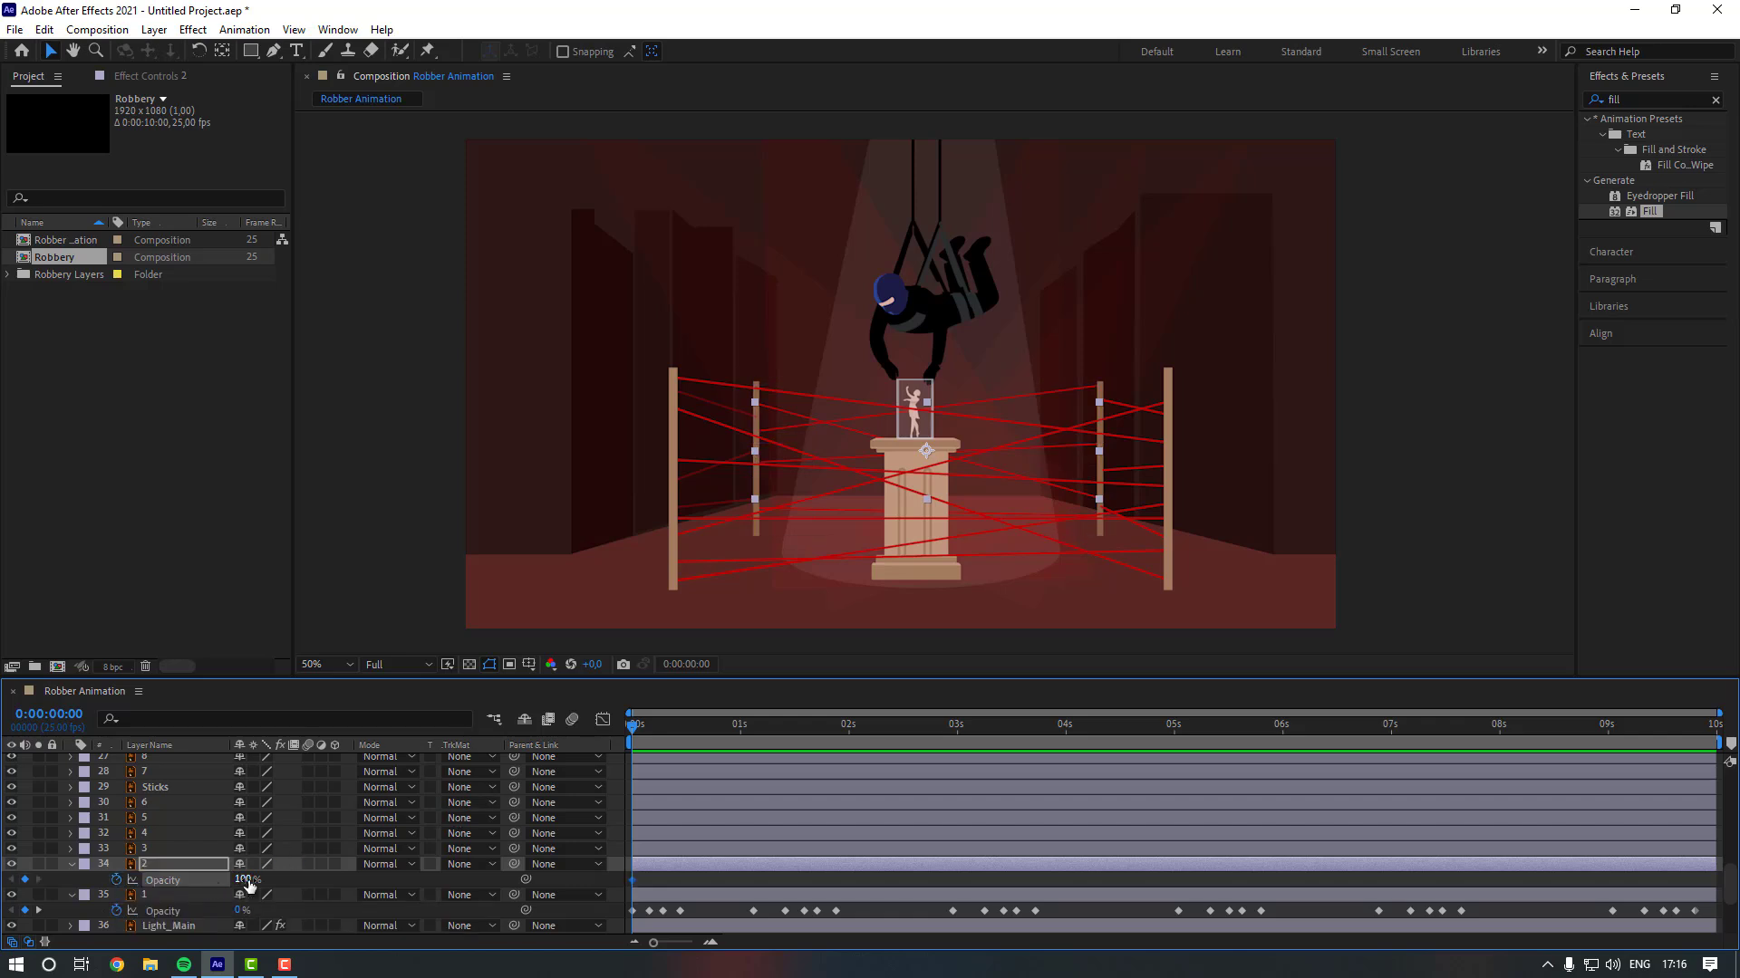
{"action": "left_click", "coordinate": [247, 880]}
{"action": "type", "text": "0"}
{"action": "key", "text": "Return"}
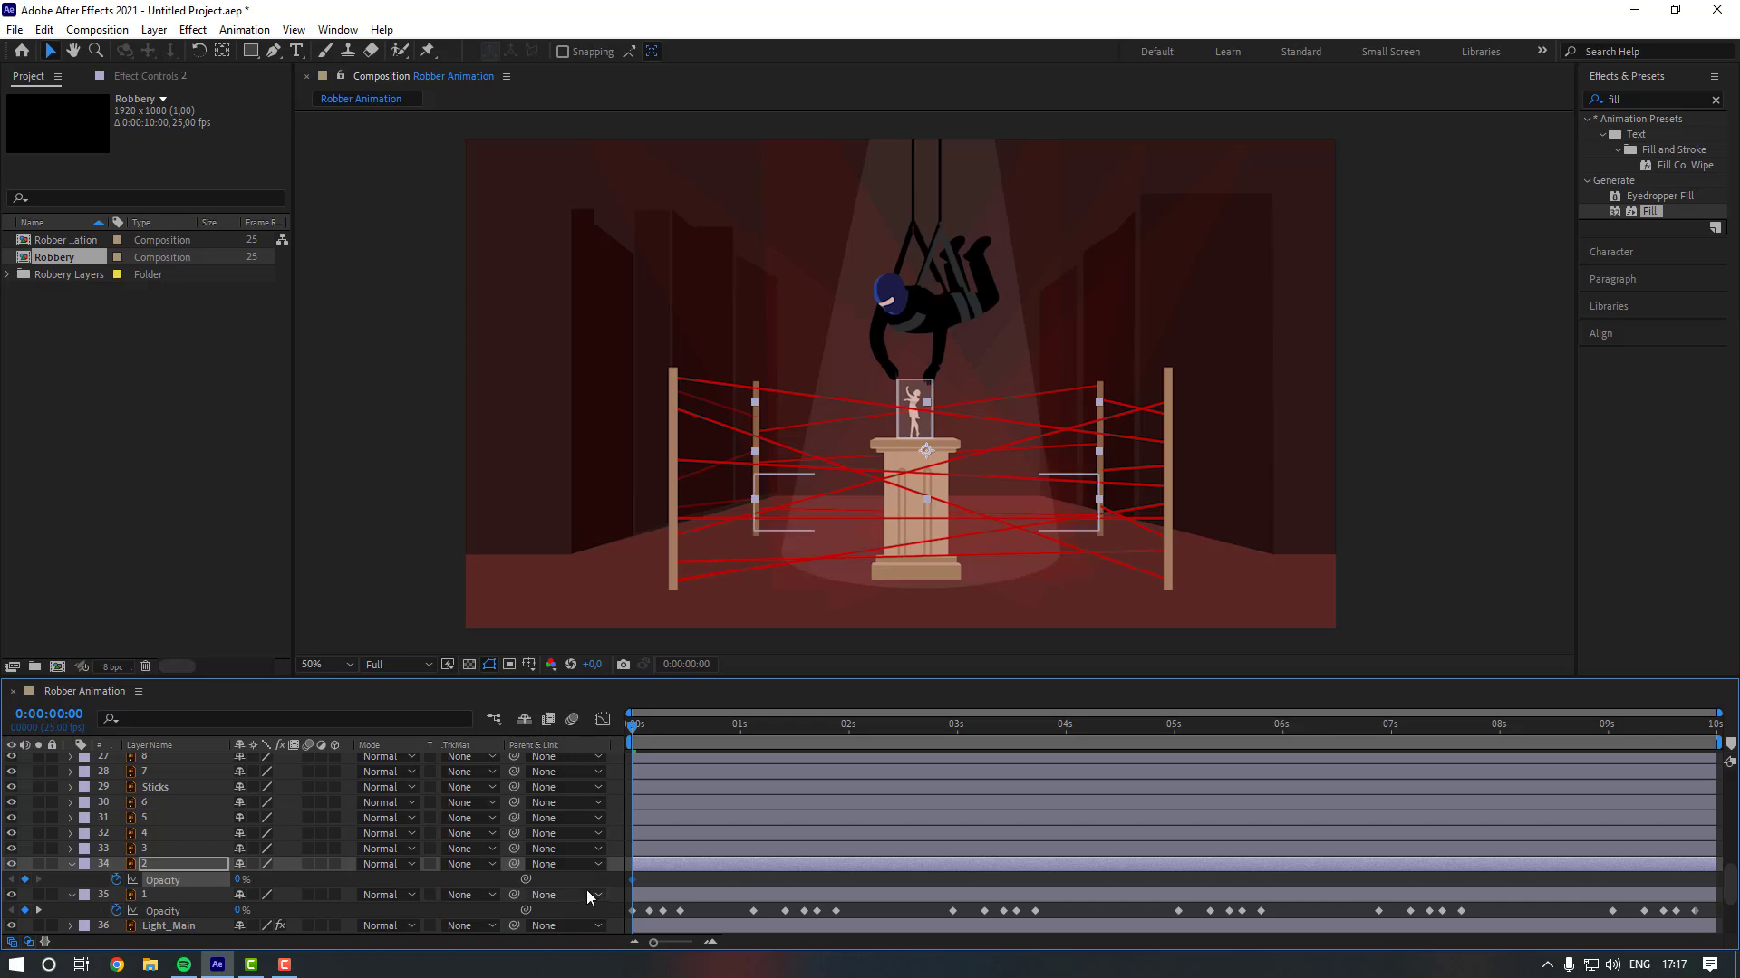
Copy all of layer 1's opacity keyframes except the first and paste them onto layer 2 from about frame 6.
{"action": "left_click", "coordinate": [644, 727]}
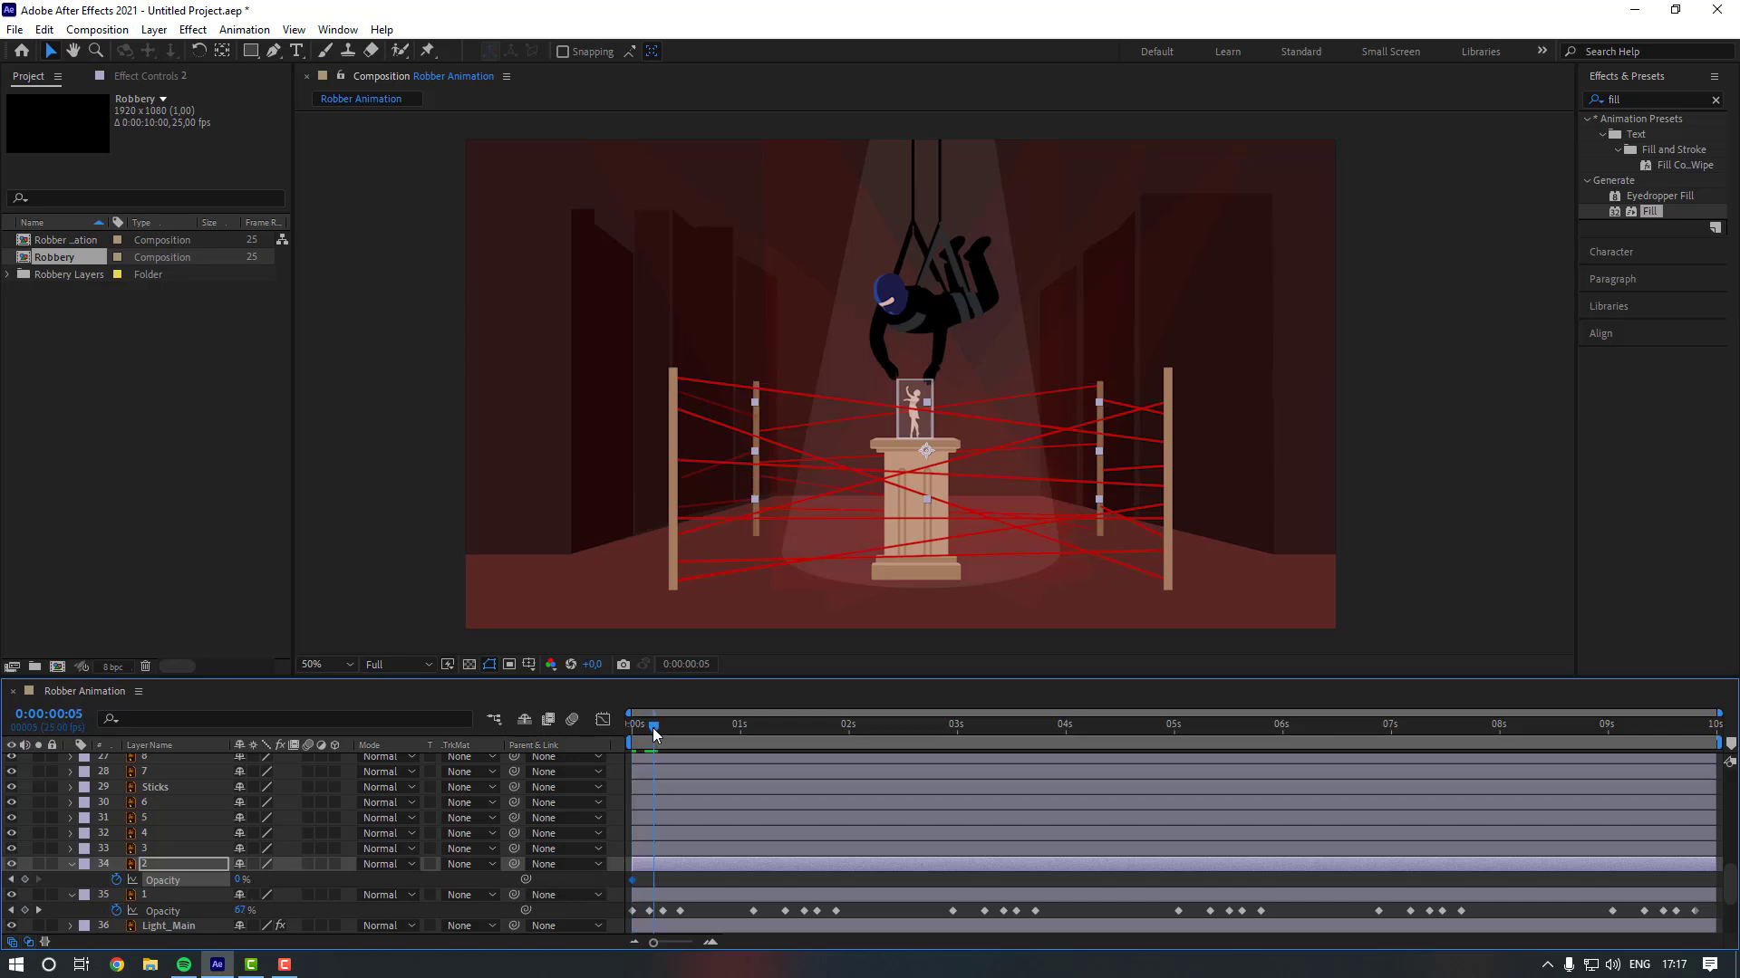
{"action": "left_click", "coordinate": [650, 911]}
{"action": "left_click_drag", "start_coordinate": [643, 911], "coordinate": [1700, 916]}
{"action": "left_click", "coordinate": [667, 867]}
{"action": "key", "text": "ctrl+v"}
{"action": "left_click", "coordinate": [643, 879]}
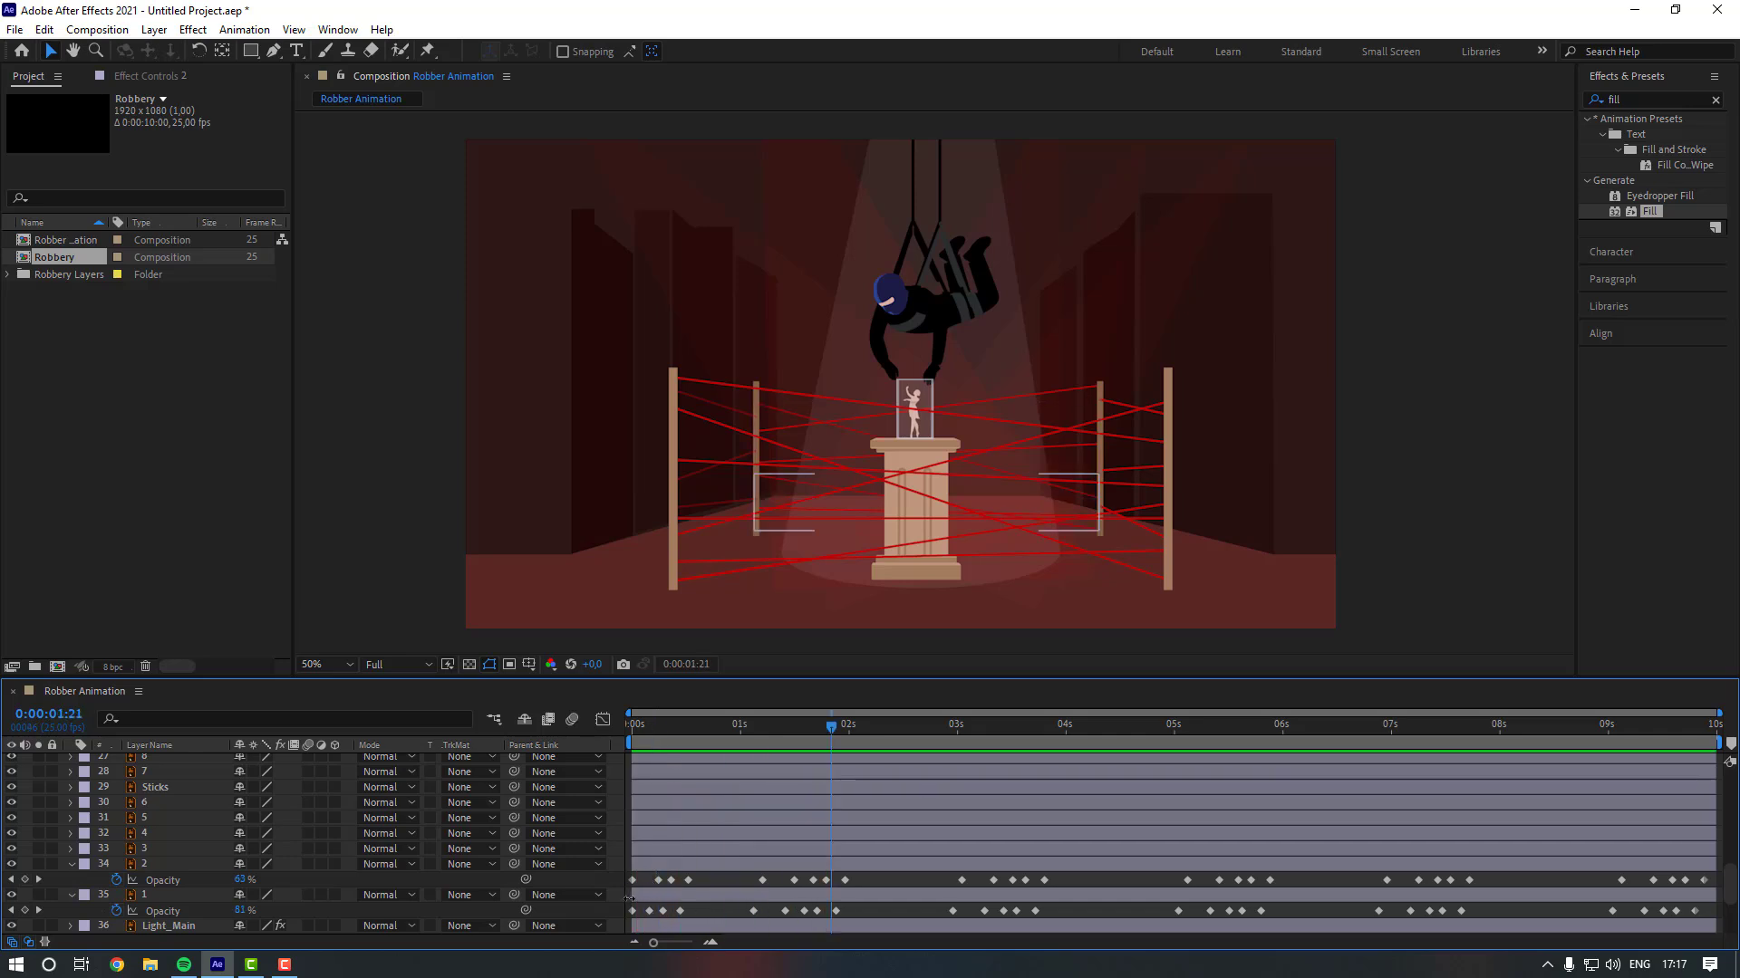
Keyframe layer 3's opacity at 0% at the start and paste the copied flicker keyframes from 0:00:00:02.
{"action": "left_click", "coordinate": [654, 845]}
{"action": "key", "text": "Home"}
{"action": "key", "text": "t"}
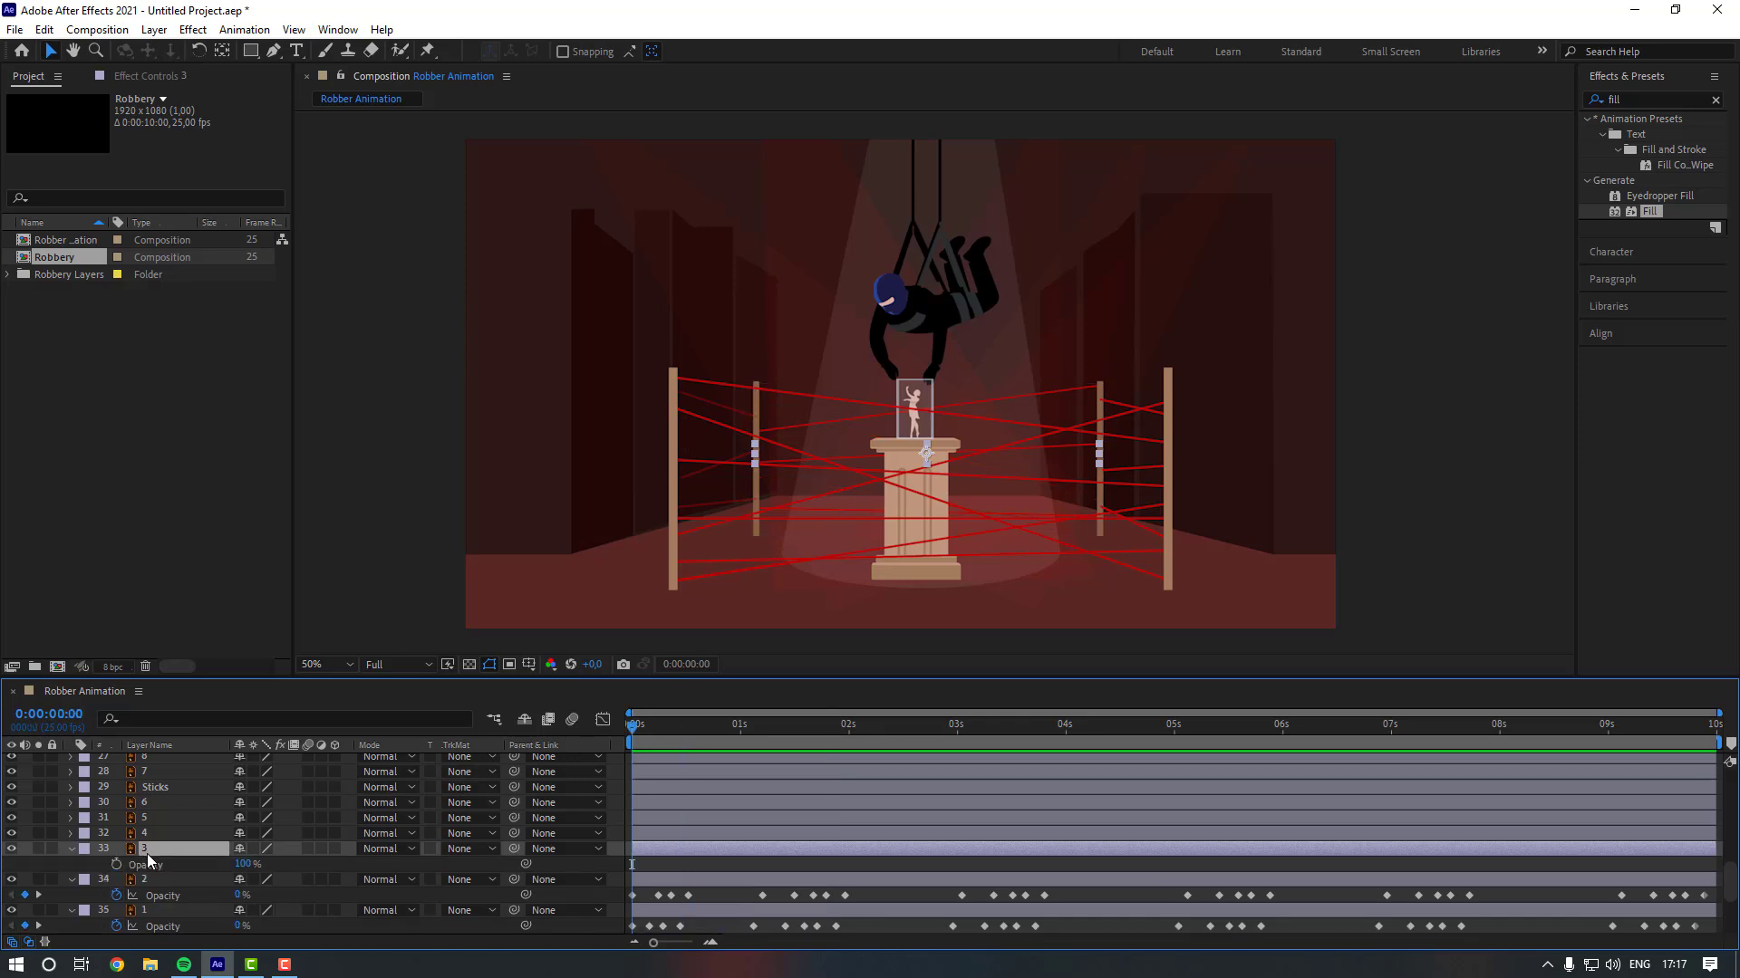
{"action": "key", "text": "Return"}
{"action": "left_click", "coordinate": [243, 864]}
{"action": "type", "text": "0"}
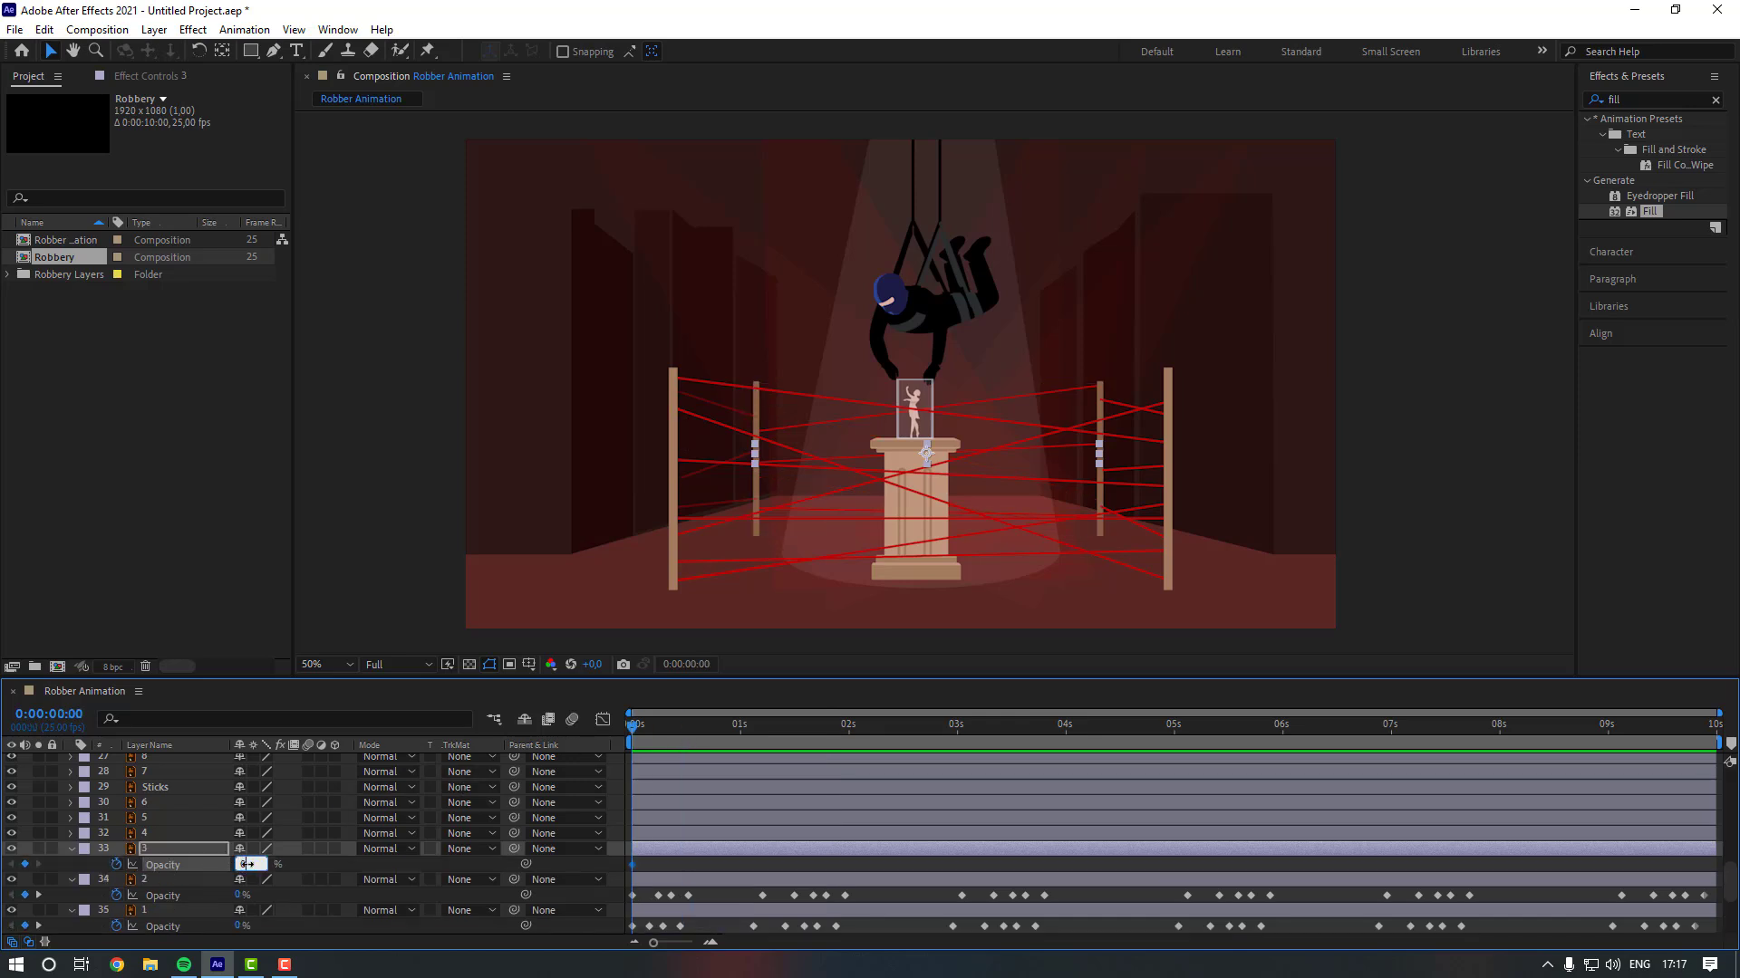
{"action": "key", "text": "Return"}
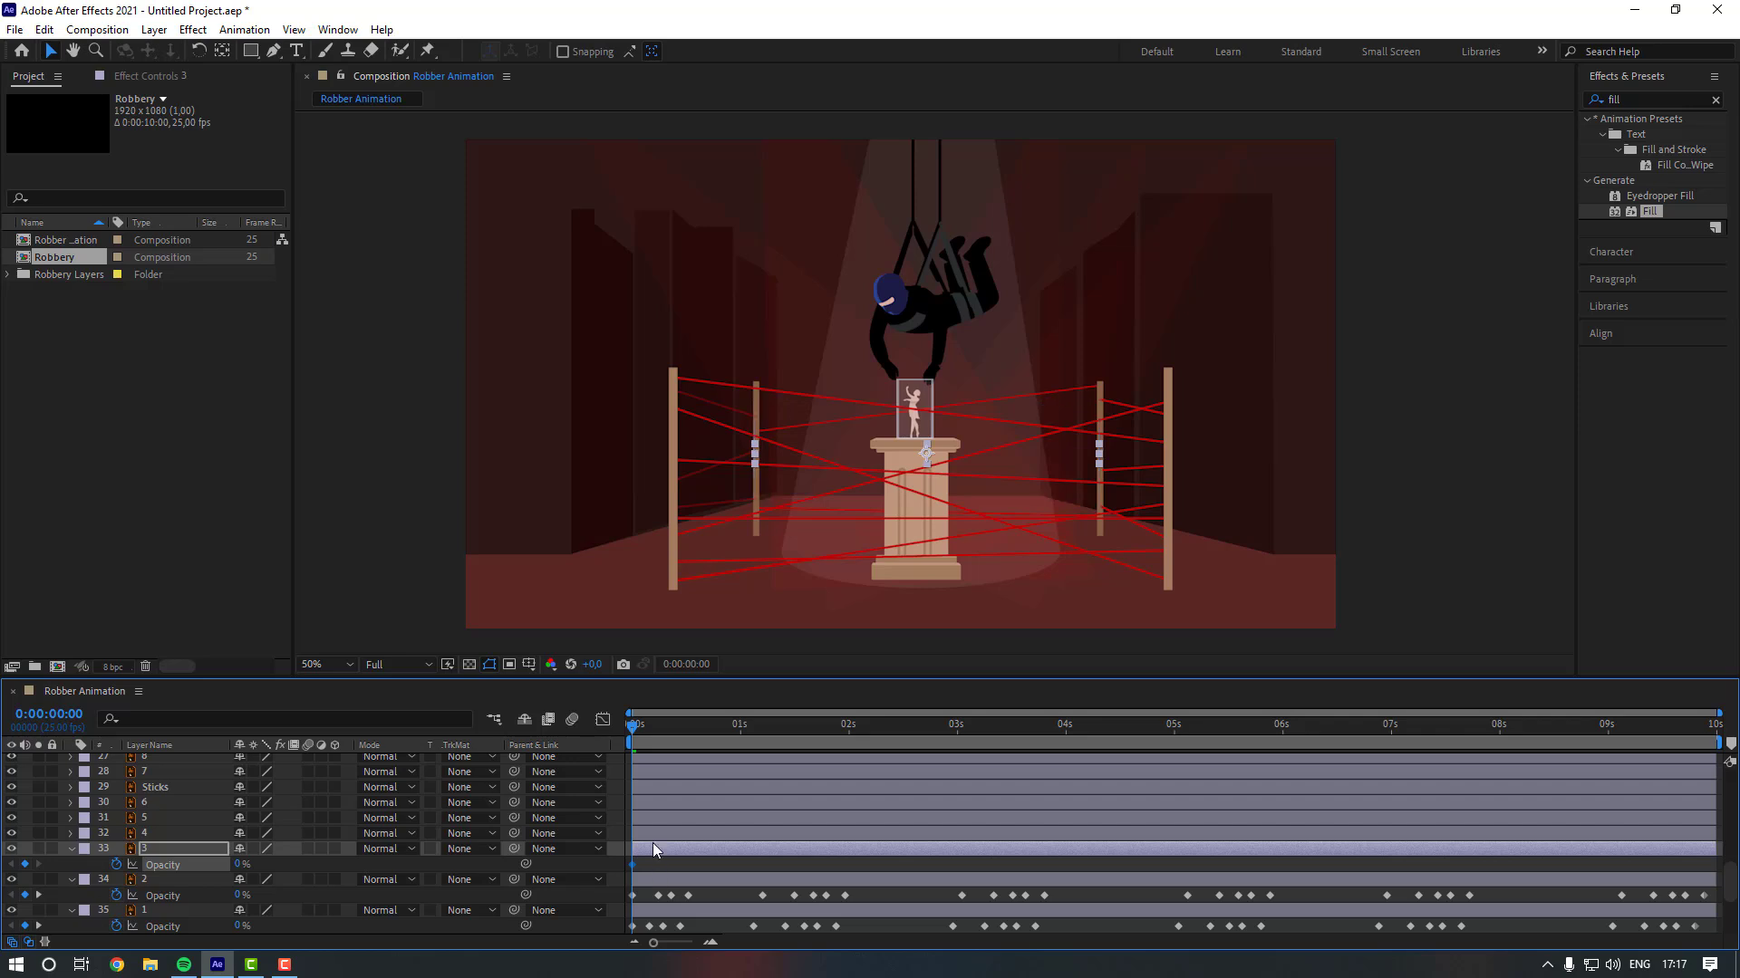
{"action": "left_click_drag", "start_coordinate": [651, 728], "coordinate": [641, 732]}
{"action": "key", "text": "ctrl+v"}
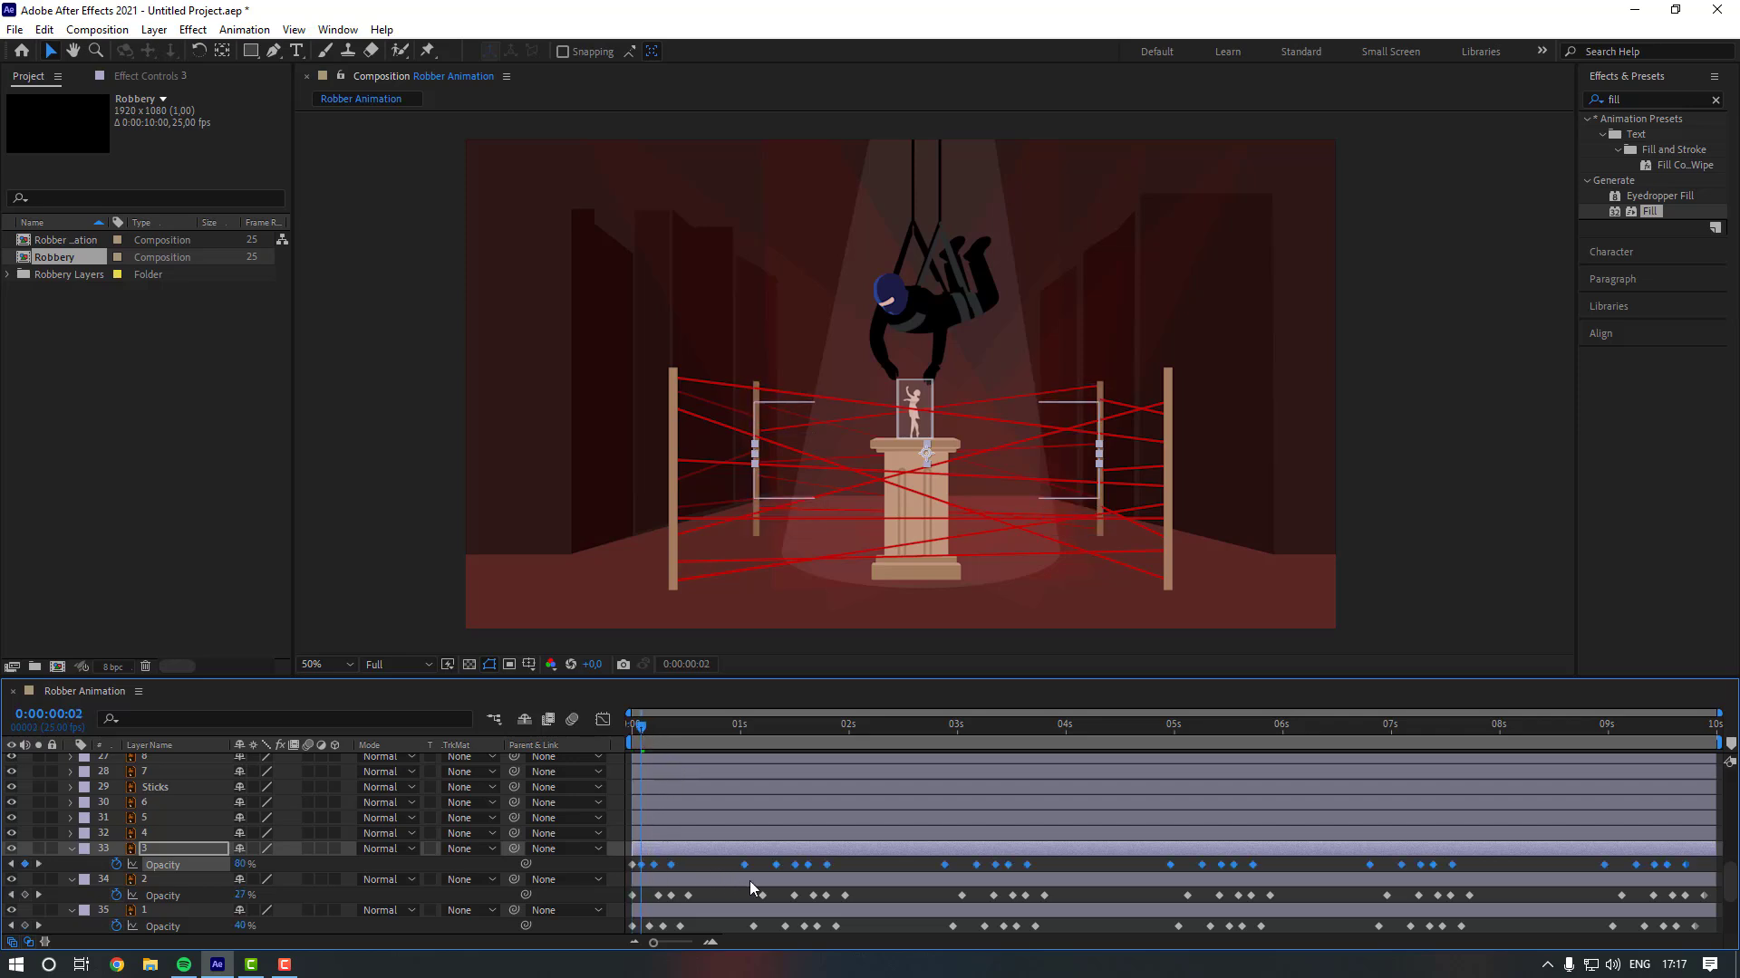
Keyframe layer 4's opacity at 0% at the start, paste the flicker keyframes from 0:00:00:04 and preview.
{"action": "left_click", "coordinate": [656, 834]}
{"action": "key", "text": "t"}
{"action": "left_click_drag", "start_coordinate": [643, 743], "coordinate": [590, 741]}
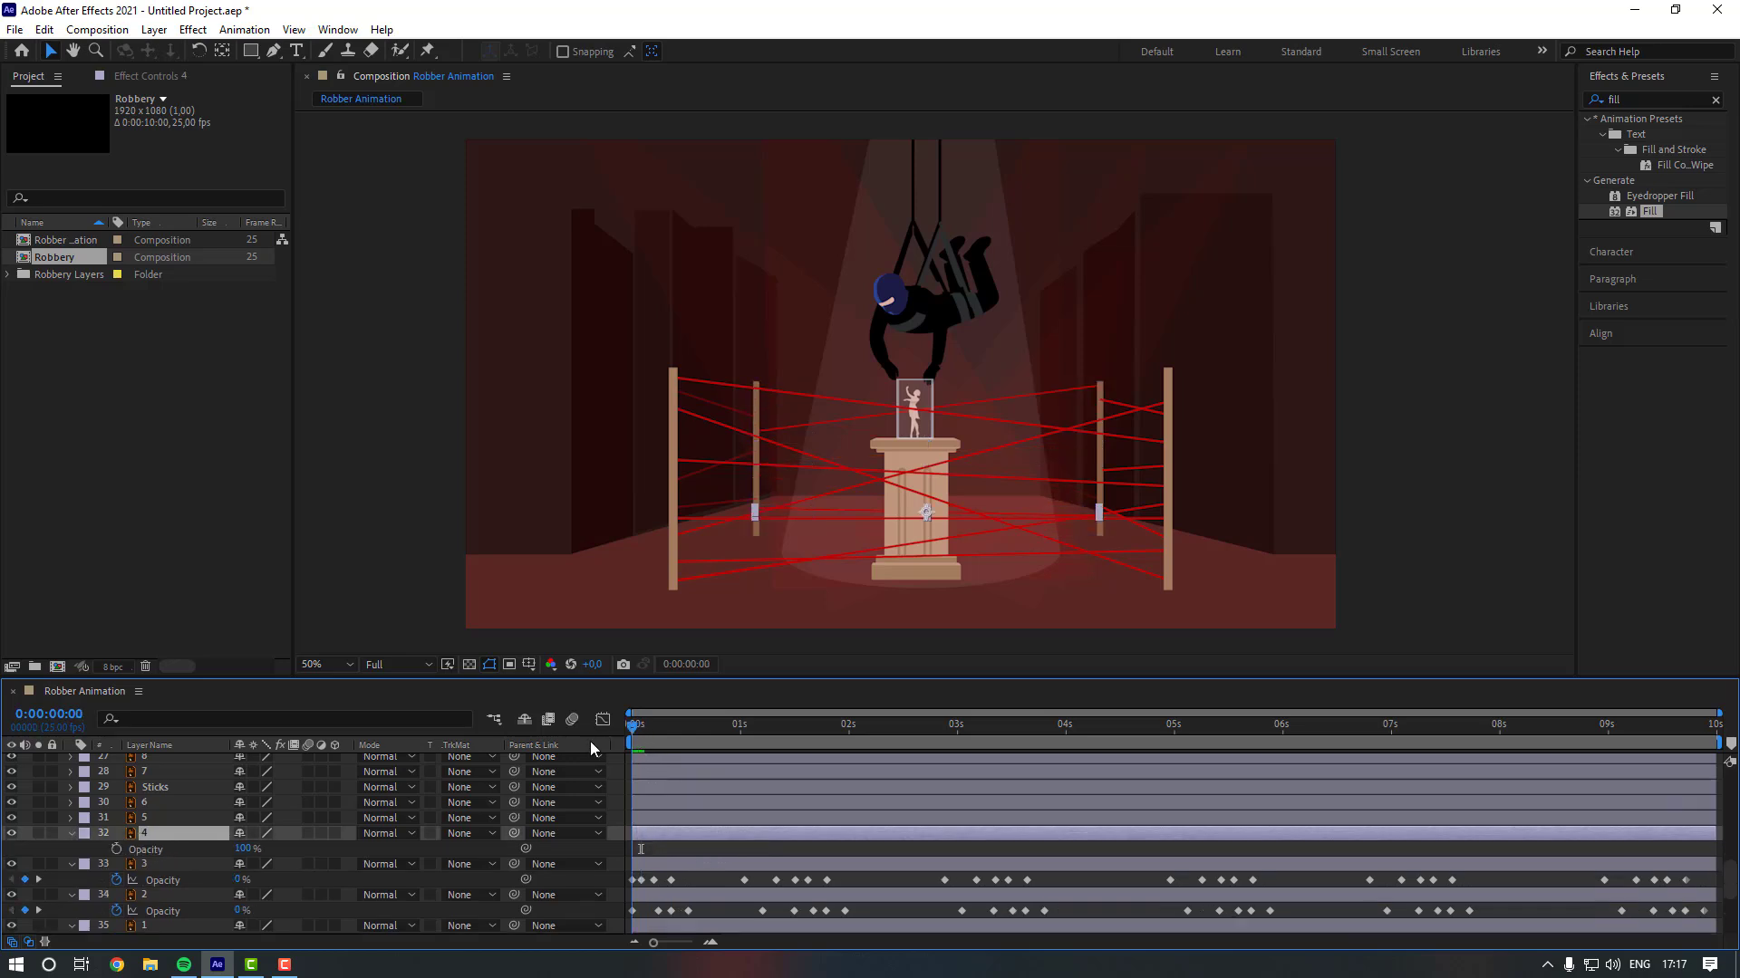
{"action": "left_click", "coordinate": [115, 849]}
{"action": "left_click", "coordinate": [240, 849]}
{"action": "type", "text": "0"}
{"action": "key", "text": "Return"}
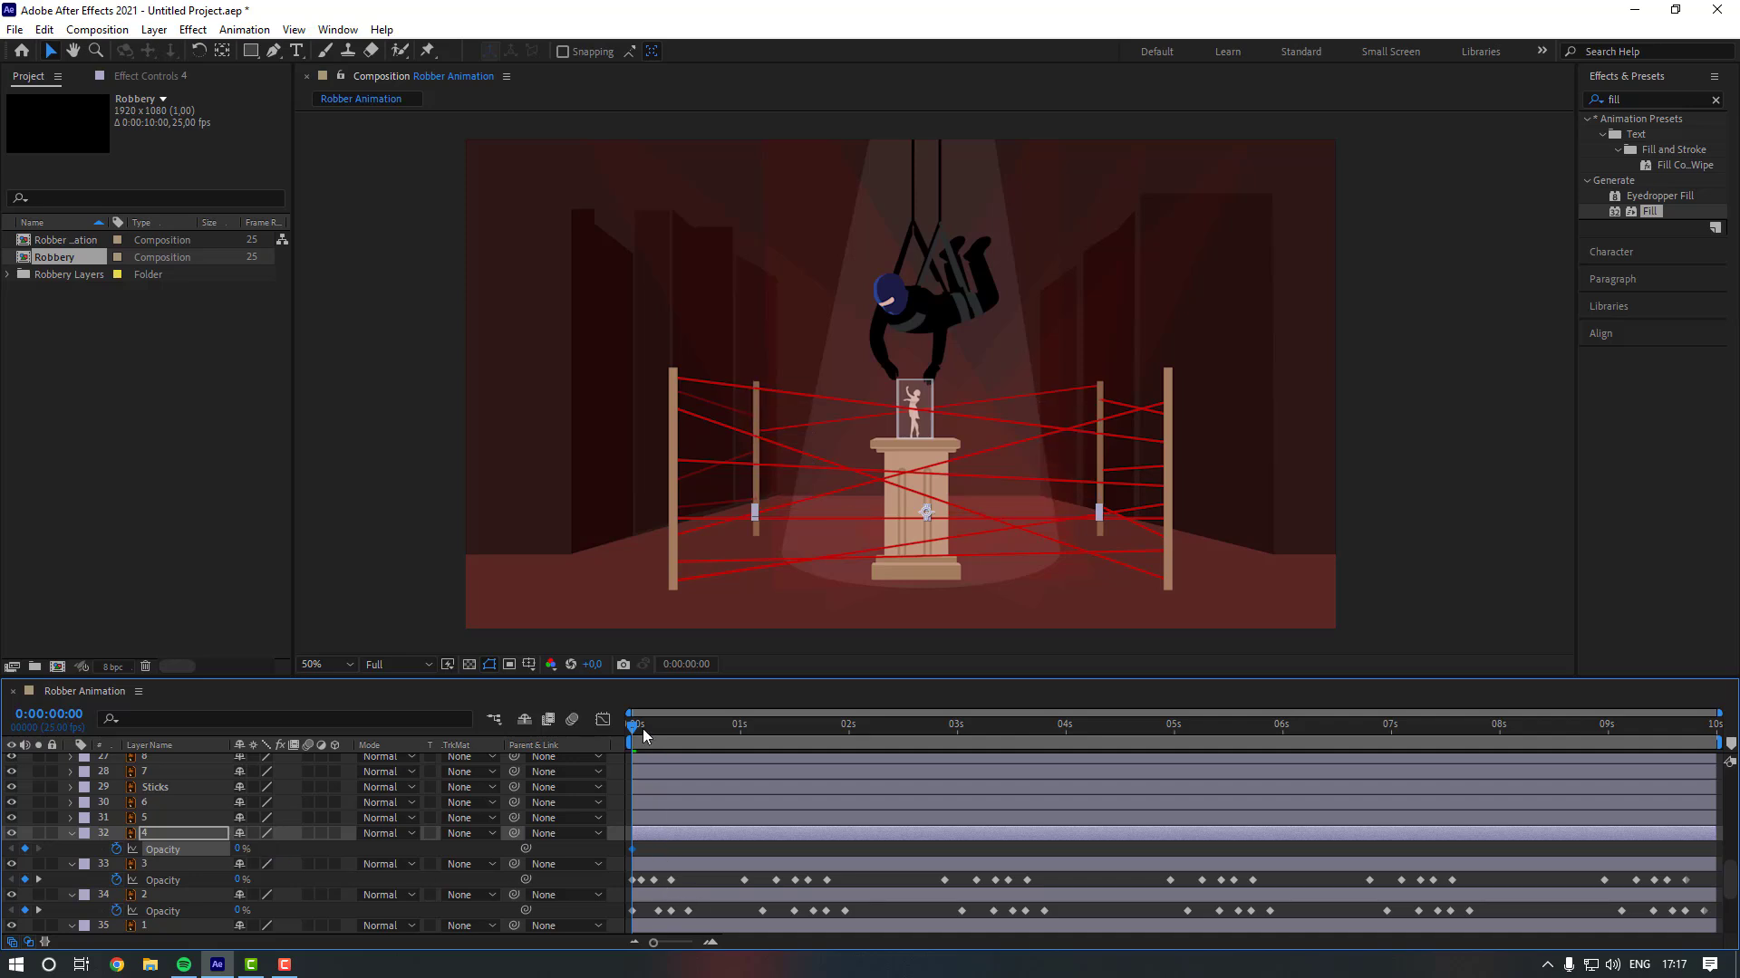
{"action": "left_click", "coordinate": [649, 728]}
{"action": "key", "text": "ctrl+v"}
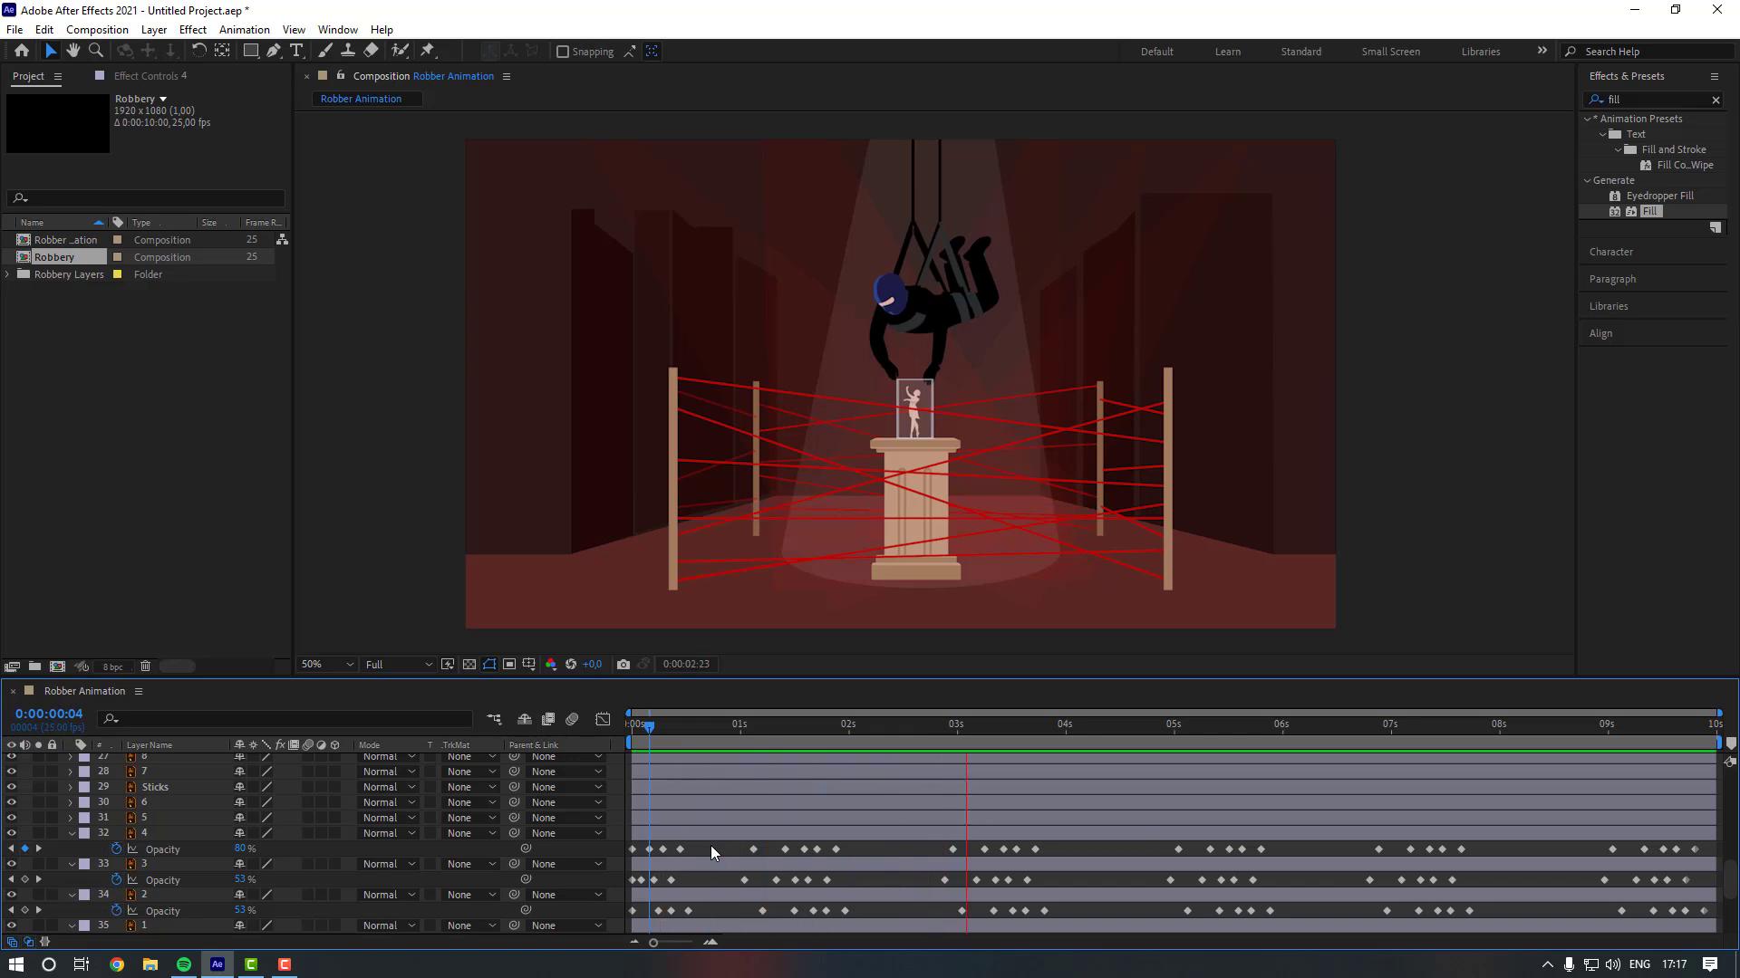
{"action": "key", "text": "space"}
Keyframe the opacity of layers 5 and 6 at 0% at the start of the composition.
{"action": "left_click_drag", "start_coordinate": [650, 731], "coordinate": [581, 743]}
{"action": "left_click", "coordinate": [179, 817]}
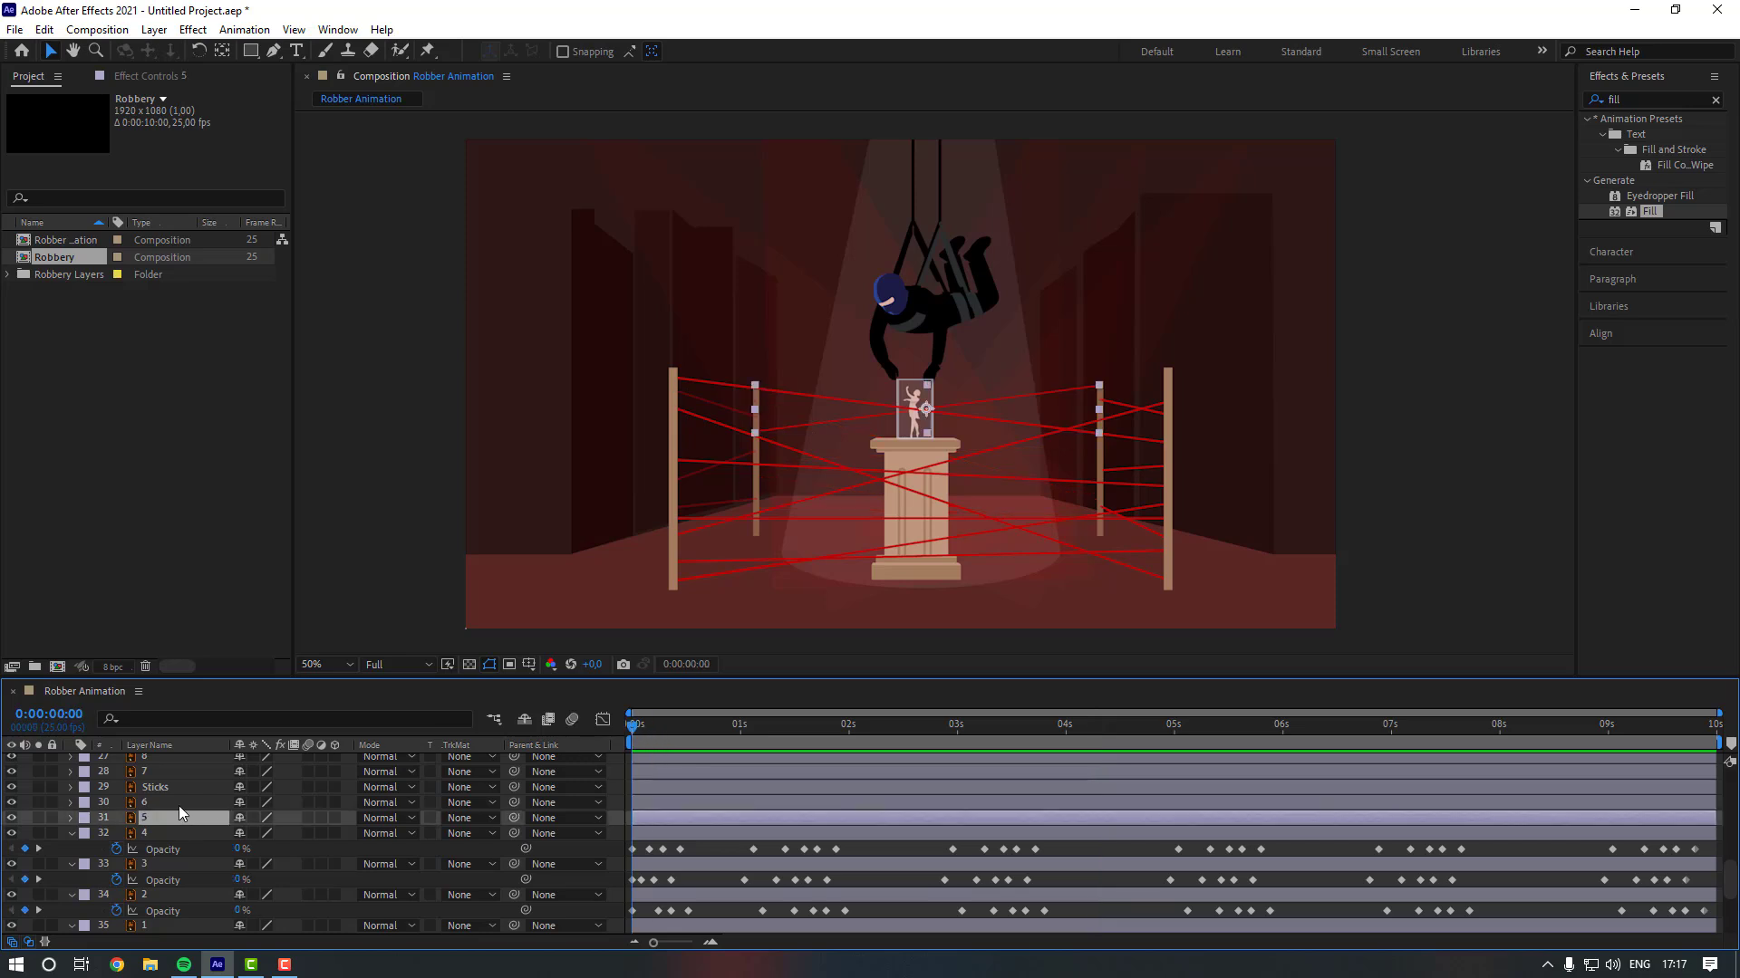
{"action": "left_click", "coordinate": [178, 806], "text": "shift"}
{"action": "key", "text": "t"}
{"action": "left_click", "coordinate": [117, 818]}
{"action": "left_click", "coordinate": [243, 818]}
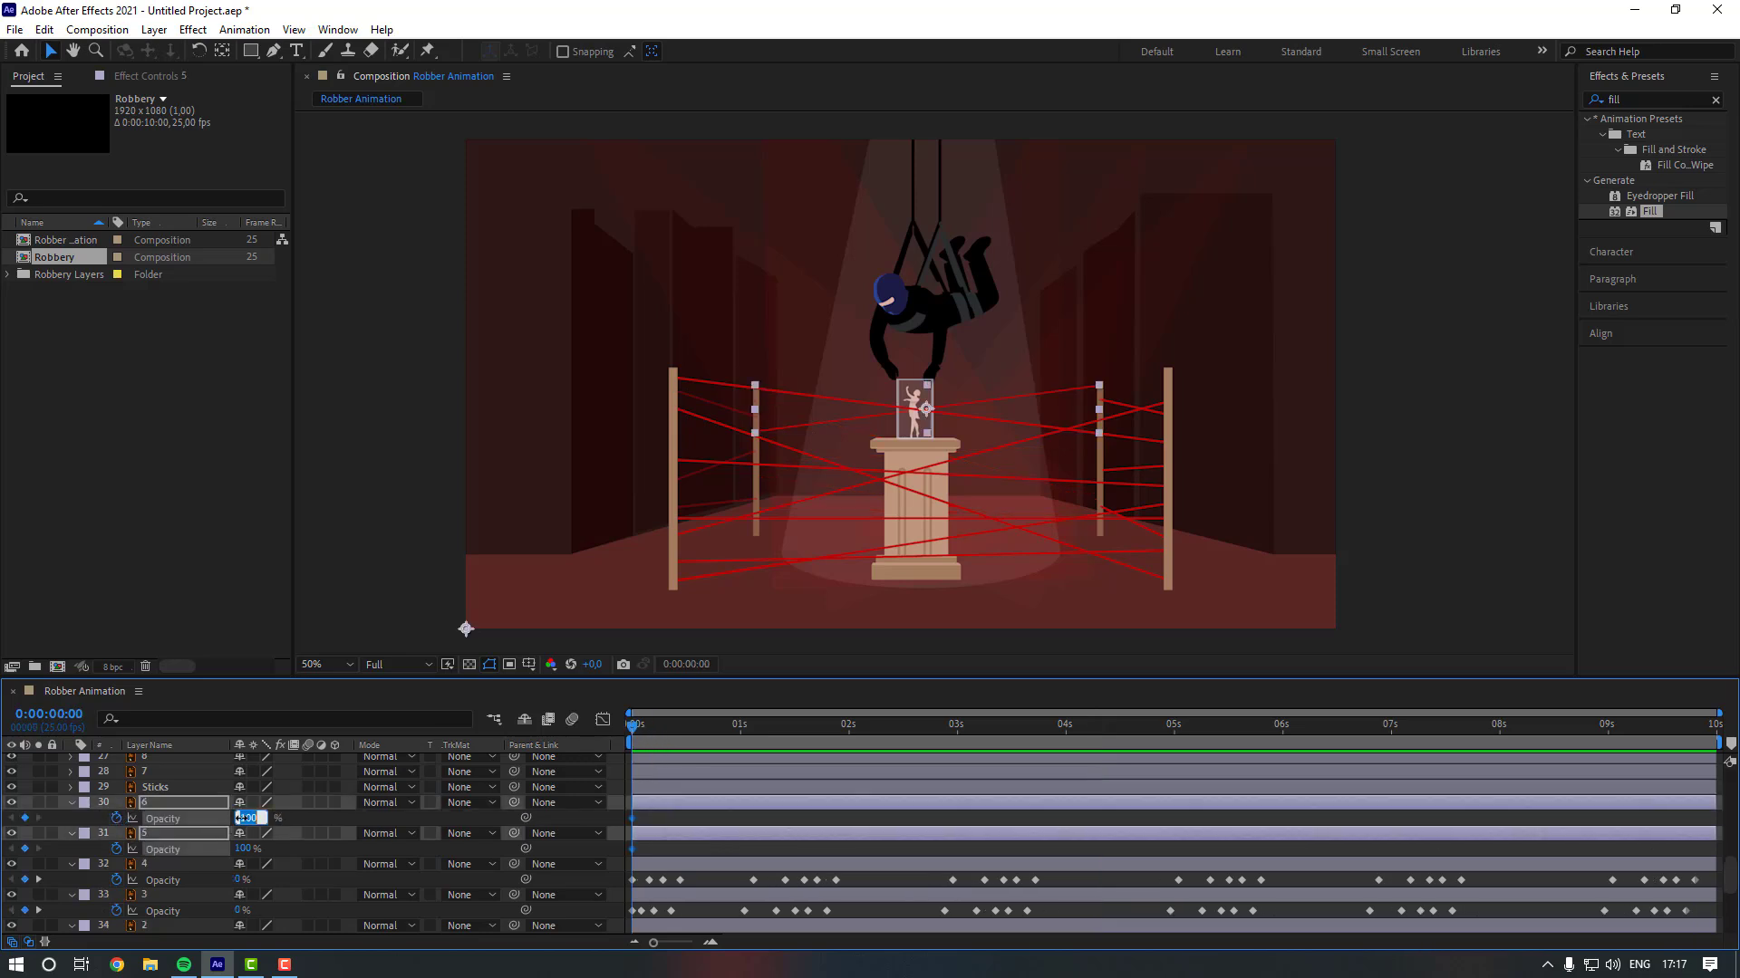
{"action": "type", "text": "0"}
{"action": "key", "text": "Return"}
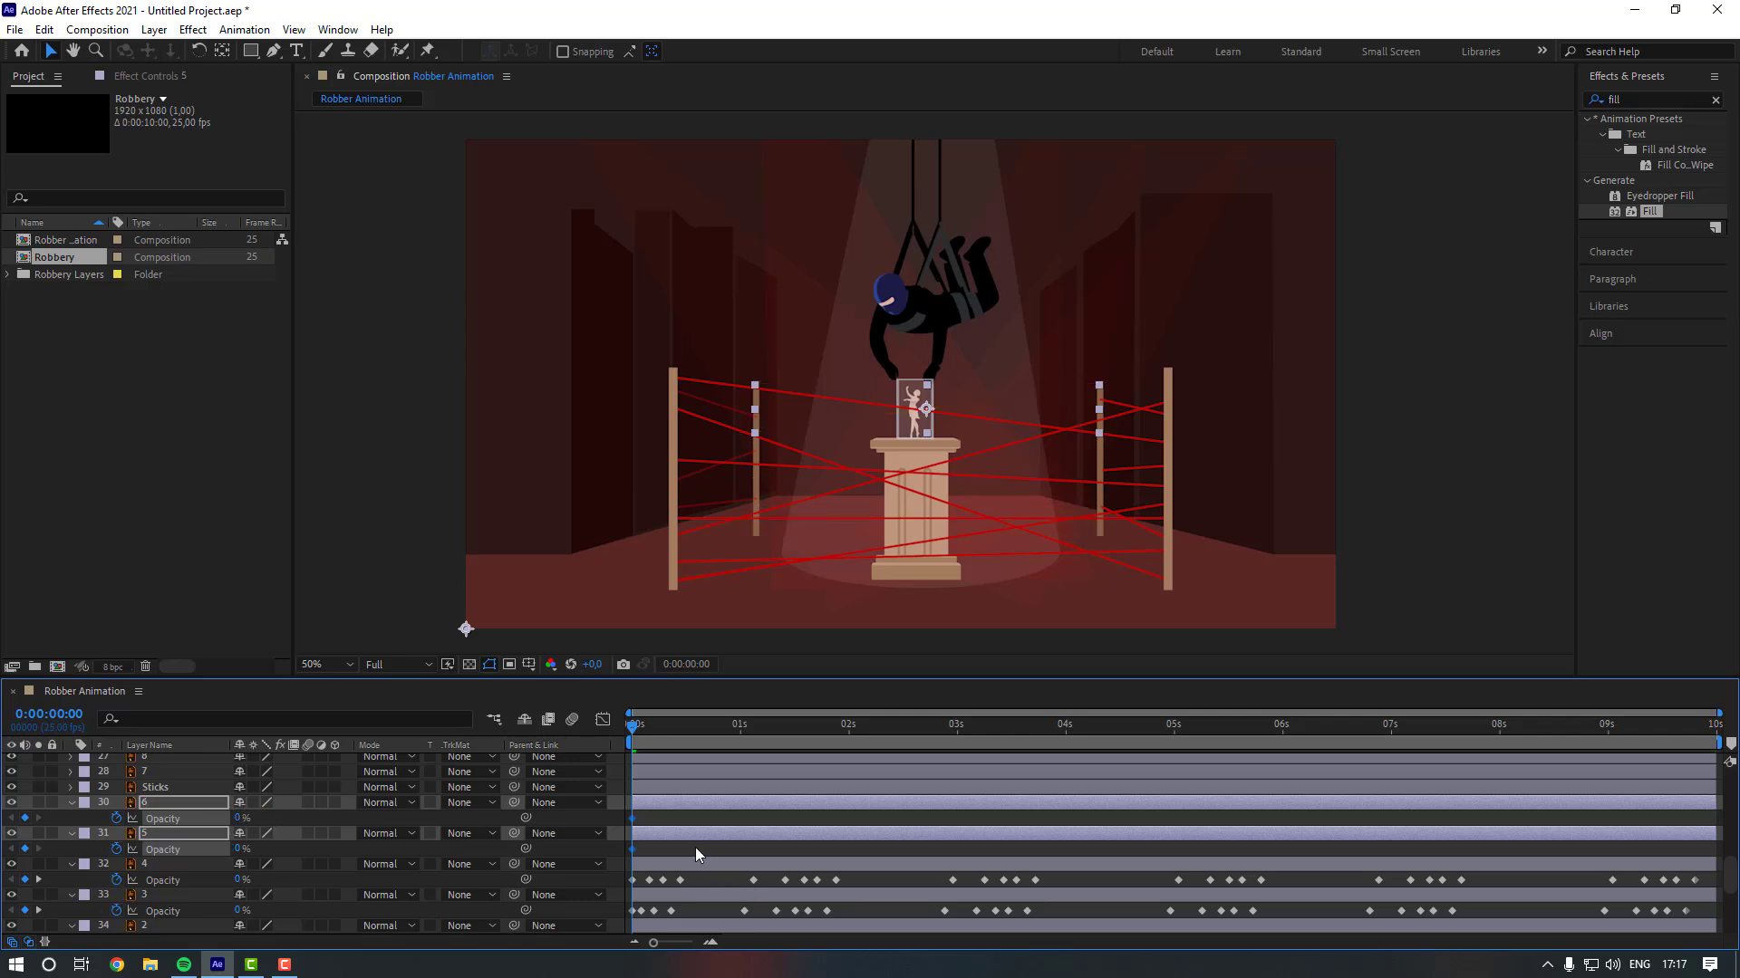
Paste the flicker keyframes onto layer 5 from 0:00:00:05 and layer 6 from 0:00:00:07, and preview them.
{"action": "left_click", "coordinate": [690, 845]}
{"action": "left_click", "coordinate": [654, 726]}
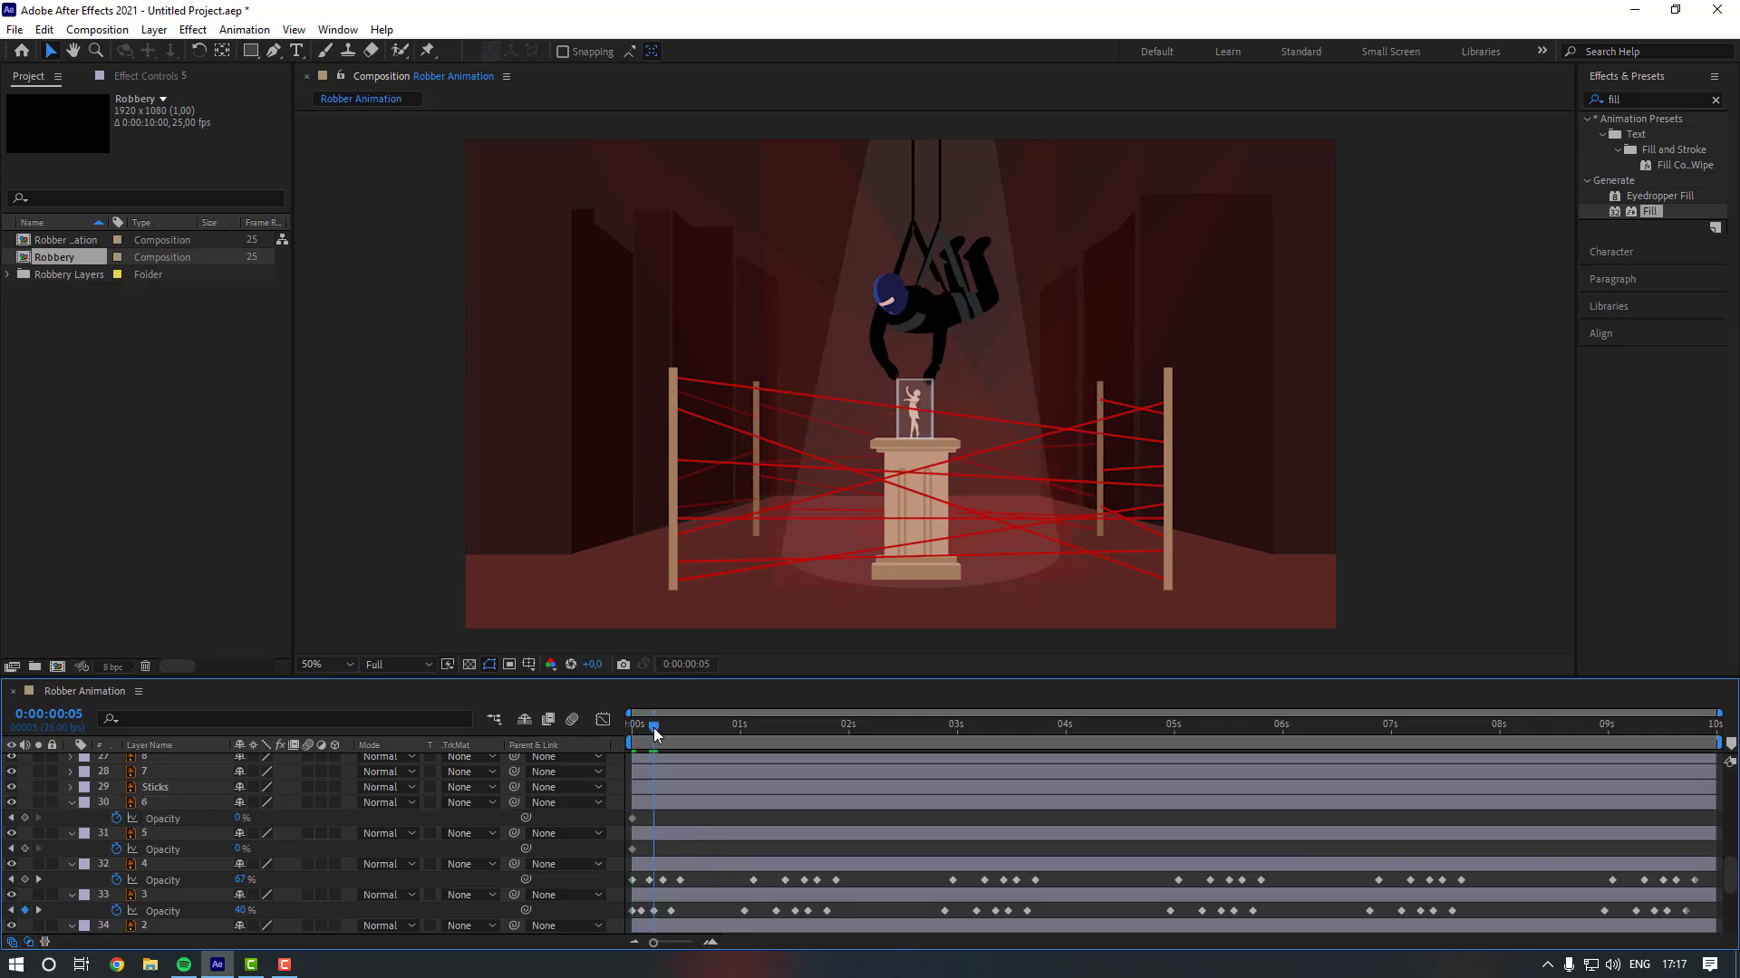
{"action": "left_click", "coordinate": [660, 830]}
{"action": "key", "text": "ctrl+v"}
{"action": "left_click", "coordinate": [674, 818]}
{"action": "left_click_drag", "start_coordinate": [645, 728], "coordinate": [665, 739]}
{"action": "left_click", "coordinate": [665, 799]}
{"action": "key", "text": "ctrl+v"}
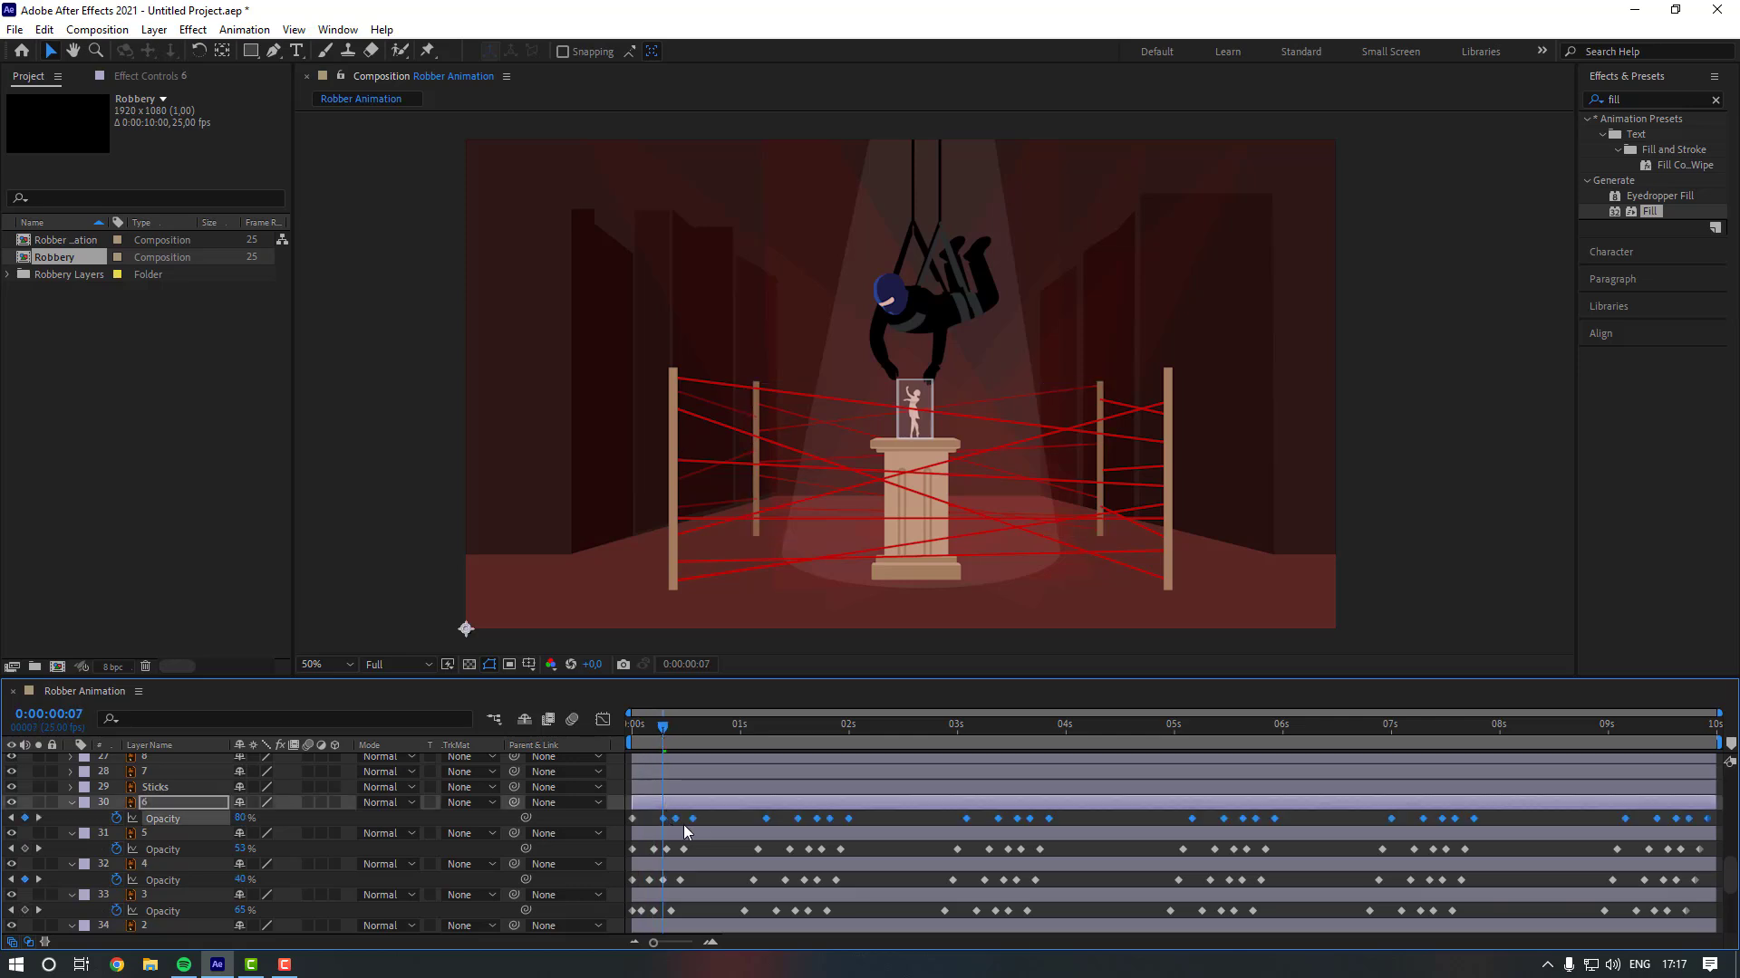
{"action": "left_click", "coordinate": [727, 818]}
{"action": "key", "text": "space"}
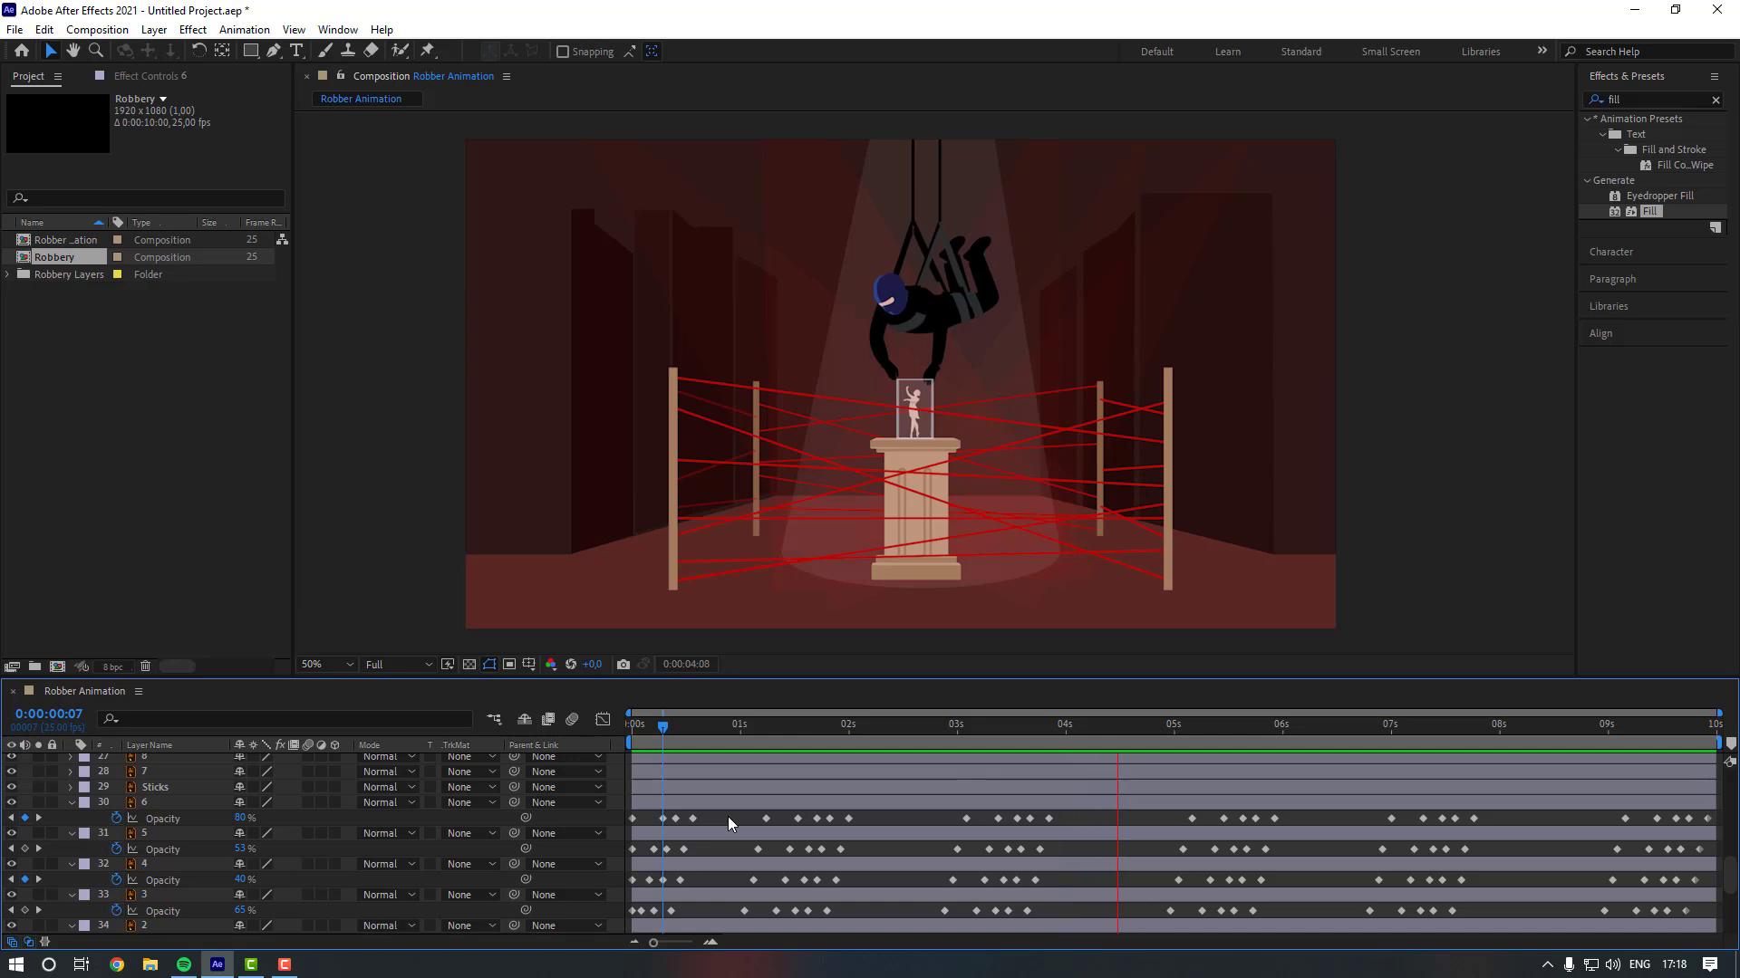
{"action": "key", "text": "space"}
Keyframe the opacity of layers 7, 8 and 9 at 0% at the start of the composition.
{"action": "scroll", "coordinate": [446, 864], "scroll_direction": "up", "scroll_amount": 2}
{"action": "left_click", "coordinate": [348, 864]}
{"action": "key", "text": "Home"}
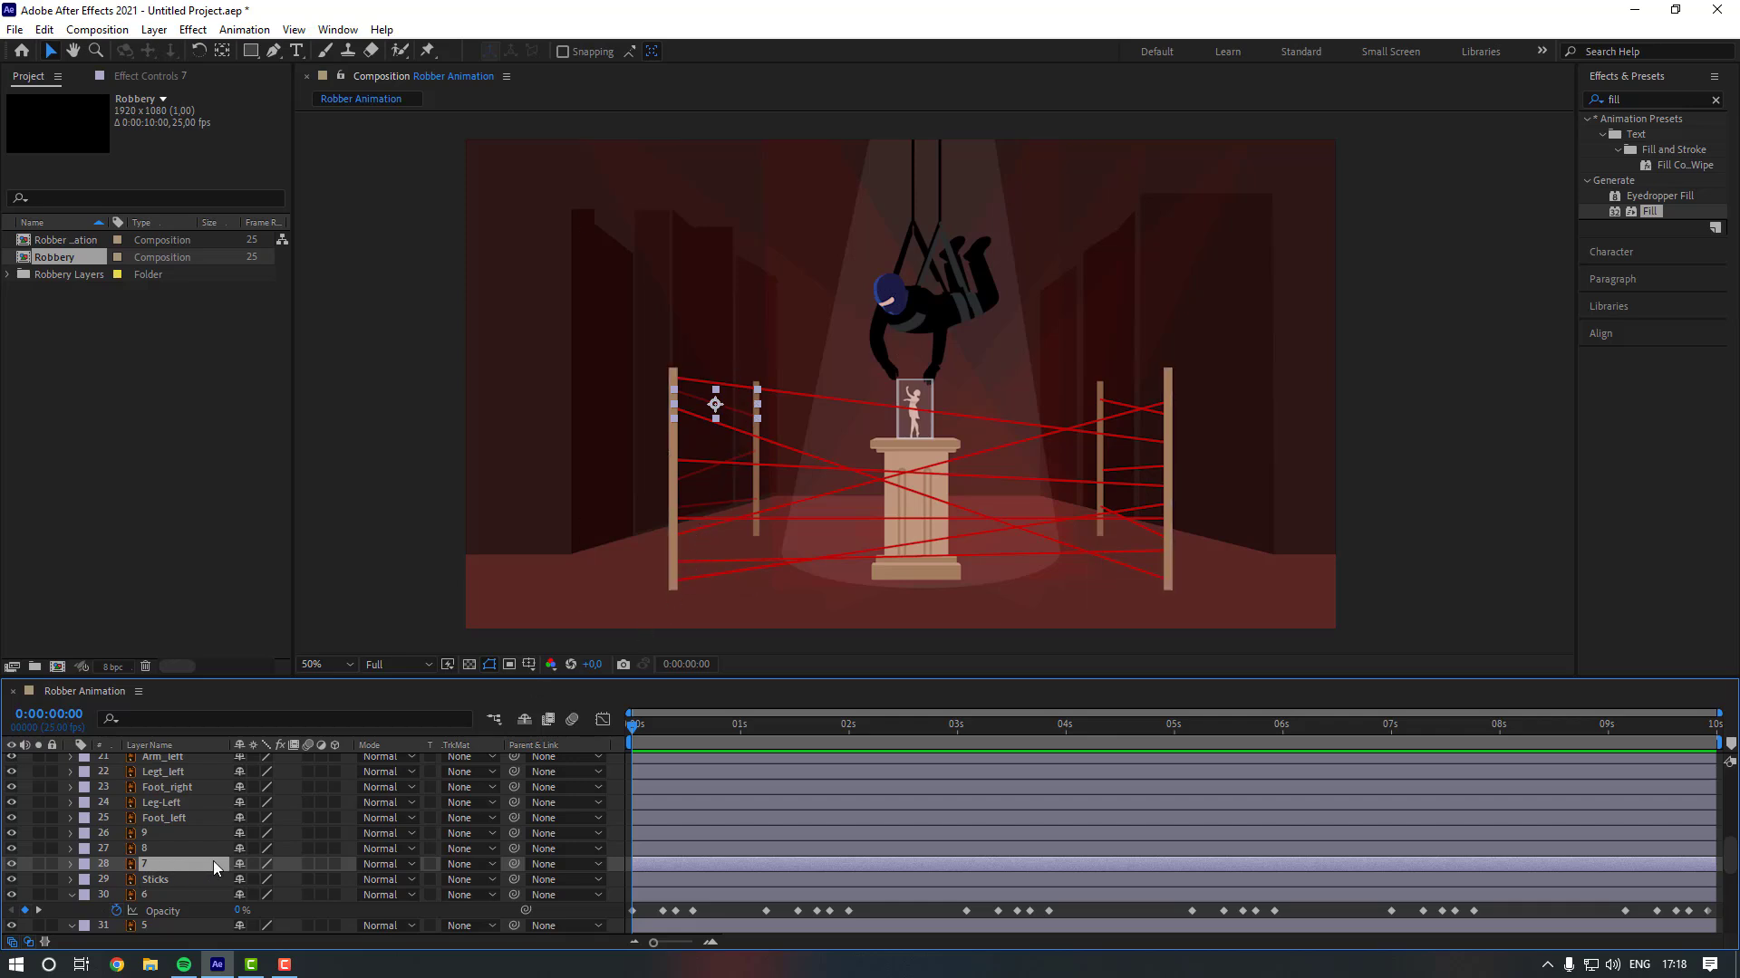
{"action": "left_click", "coordinate": [156, 834], "text": "shift"}
{"action": "key", "text": "t"}
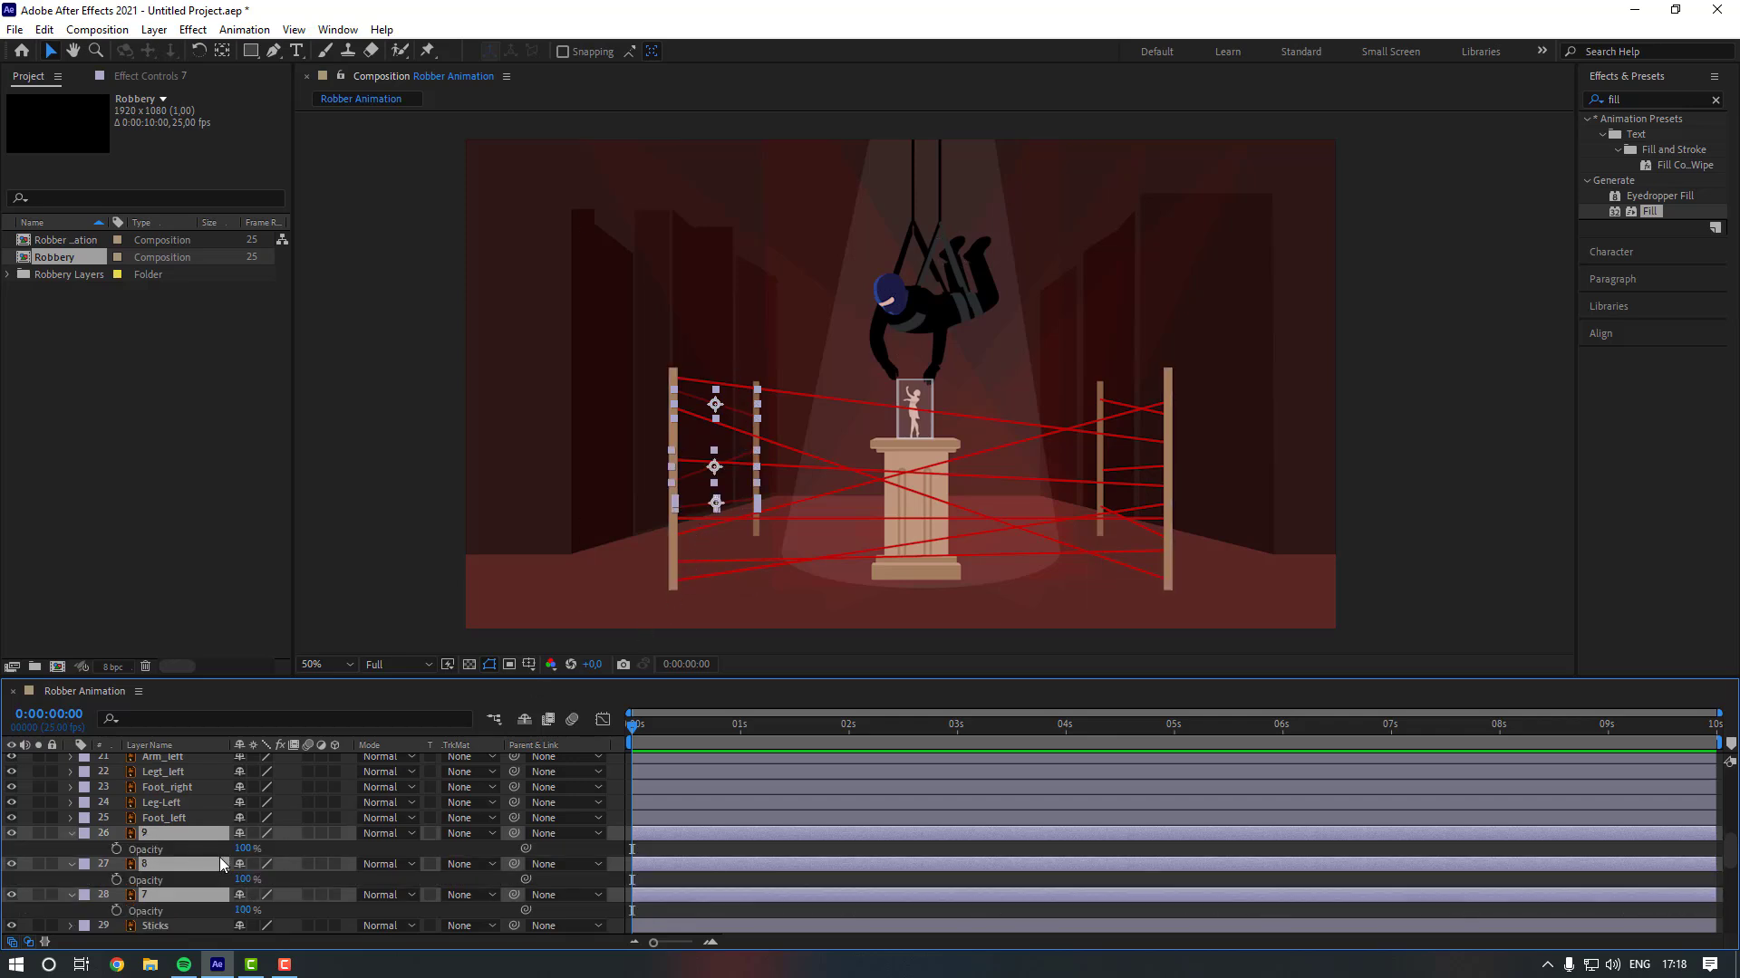
{"action": "left_click", "coordinate": [242, 849]}
{"action": "type", "text": "0"}
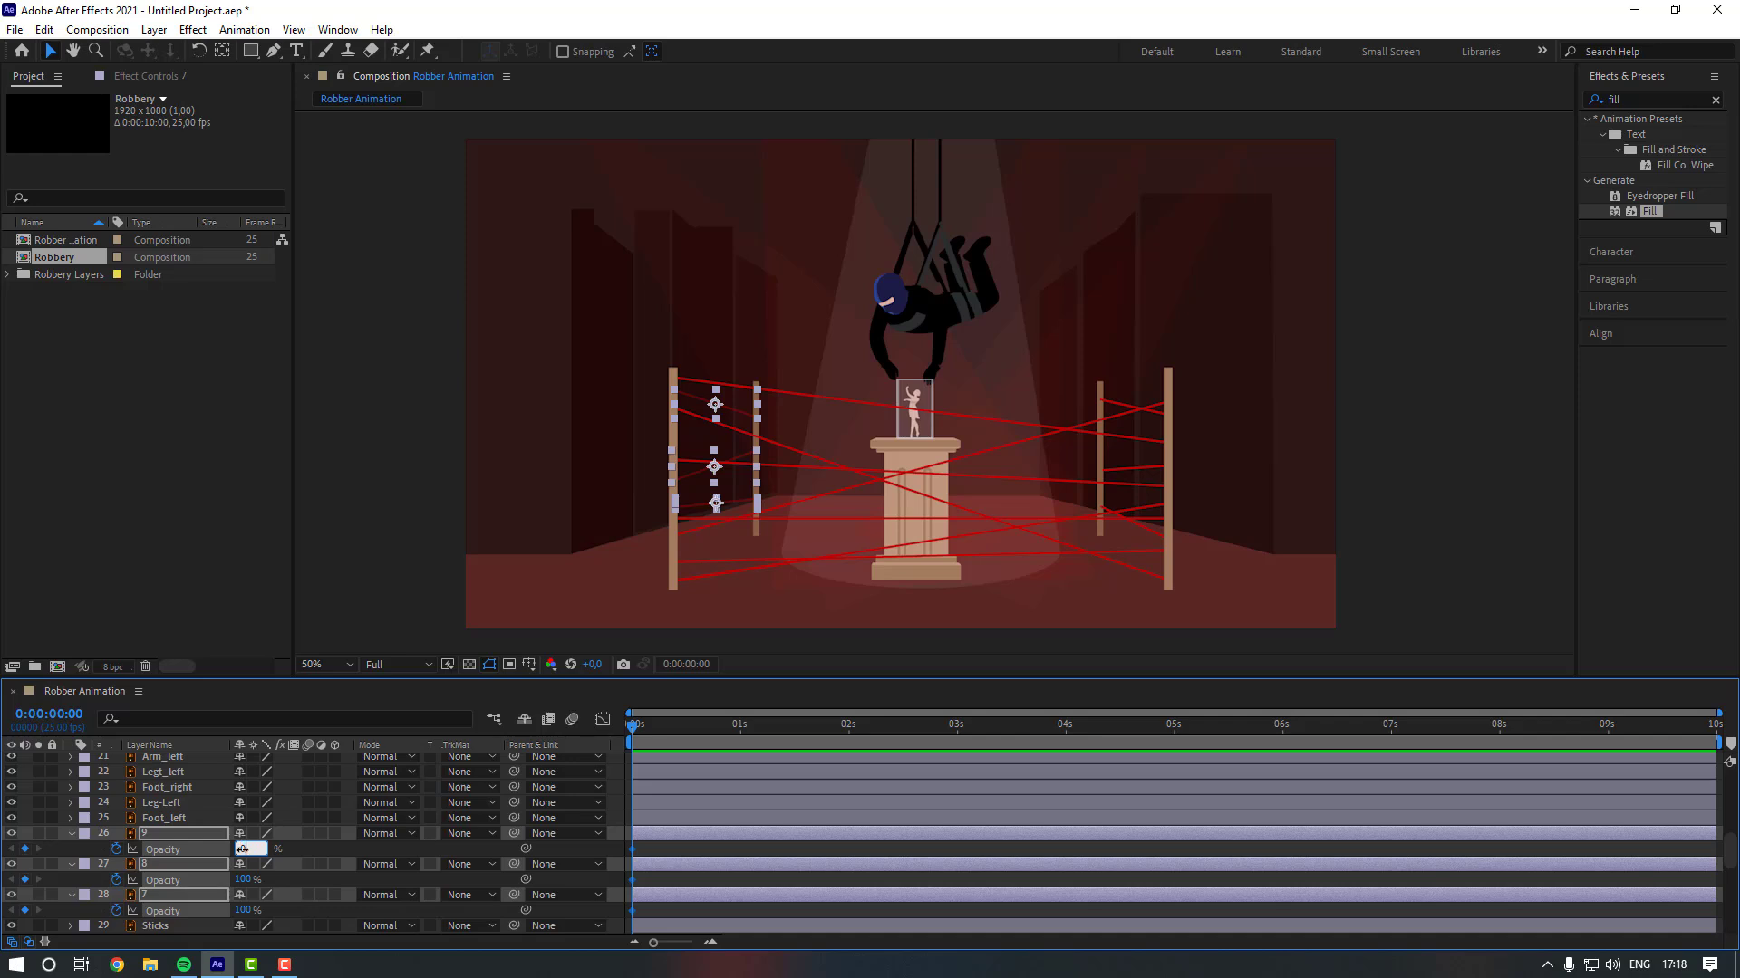
{"action": "key", "text": "Return"}
{"action": "left_click", "coordinate": [672, 879]}
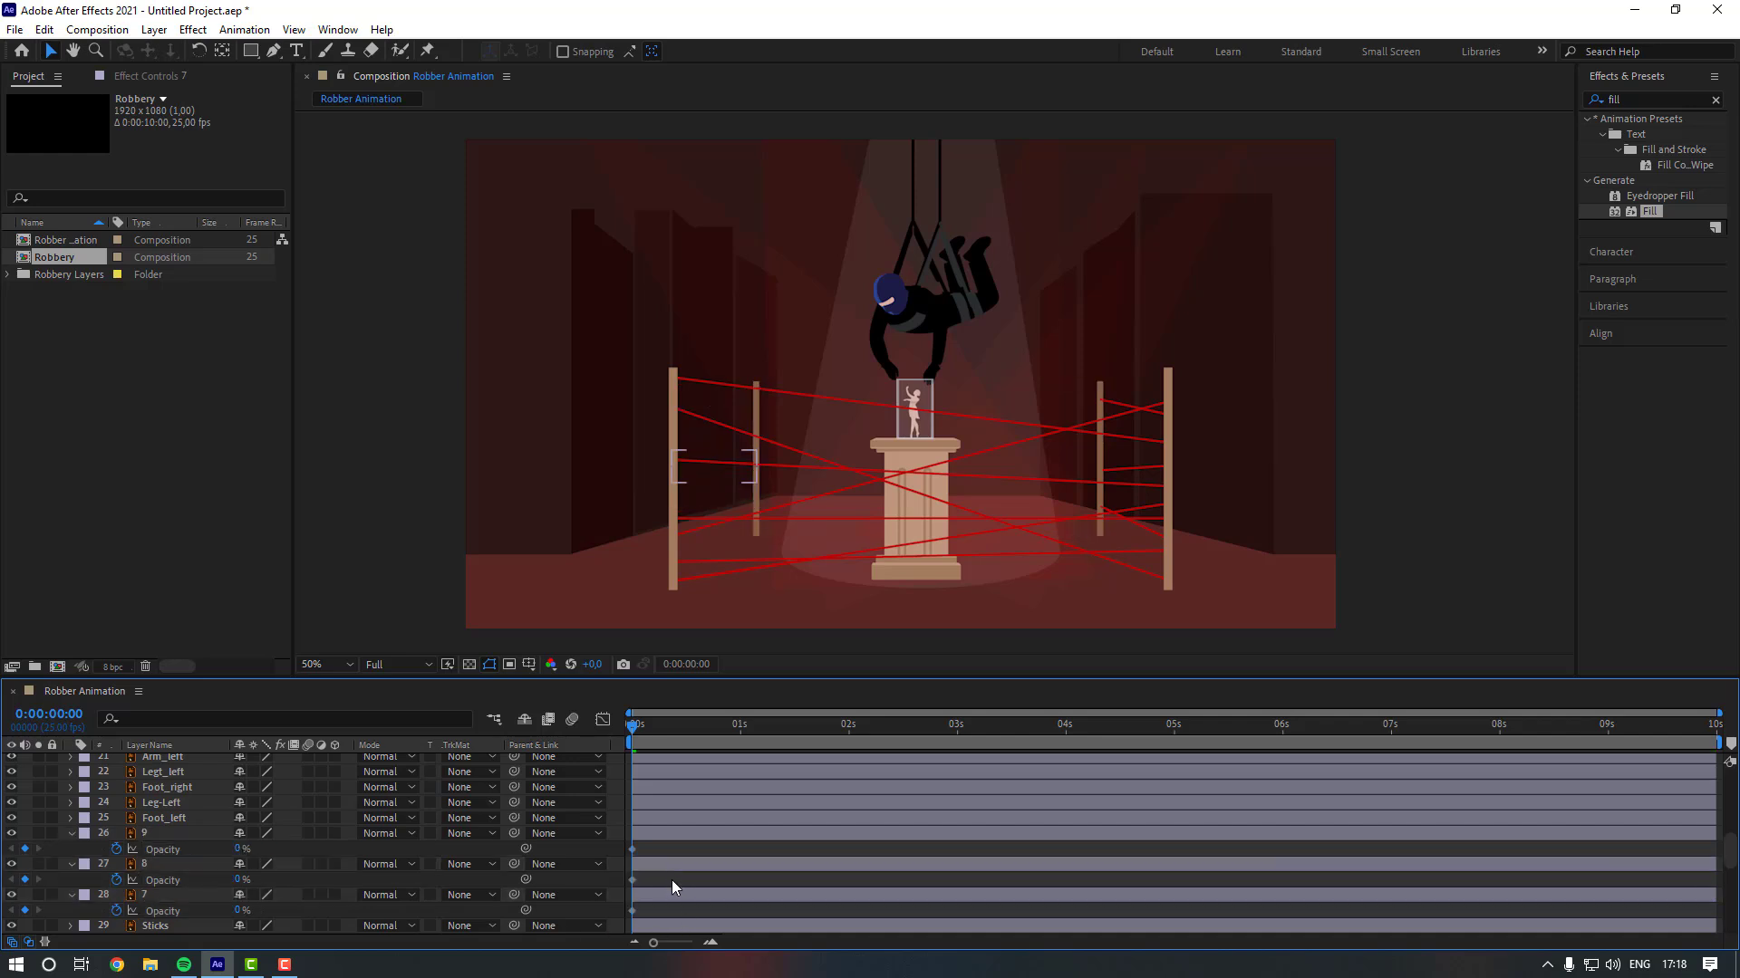
Keyframe layer 7's opacity at 60% on 0:00:00:03.
{"action": "scroll", "coordinate": [671, 881], "scroll_direction": "down", "scroll_amount": 1}
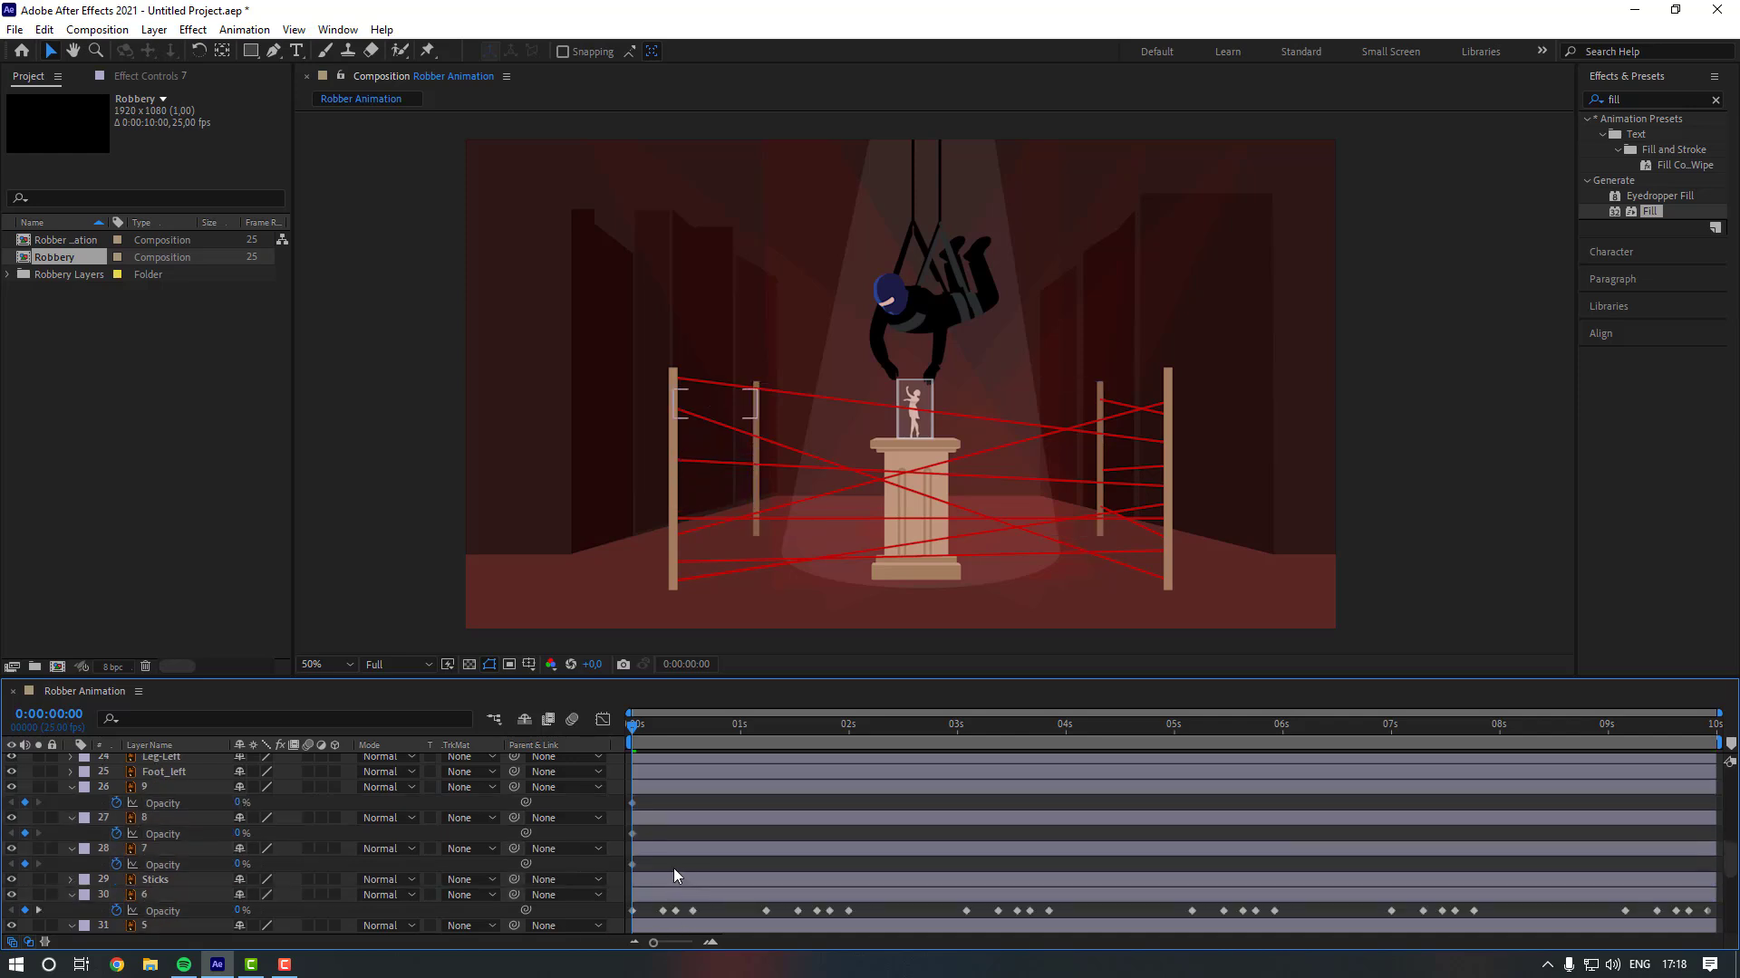
{"action": "key", "text": "Page_Down"}
{"action": "key", "text": "Page_Down"}
{"action": "key", "text": "Page_Down"}
{"action": "left_click", "coordinate": [241, 864]}
{"action": "type", "text": "60"}
{"action": "key", "text": "Return"}
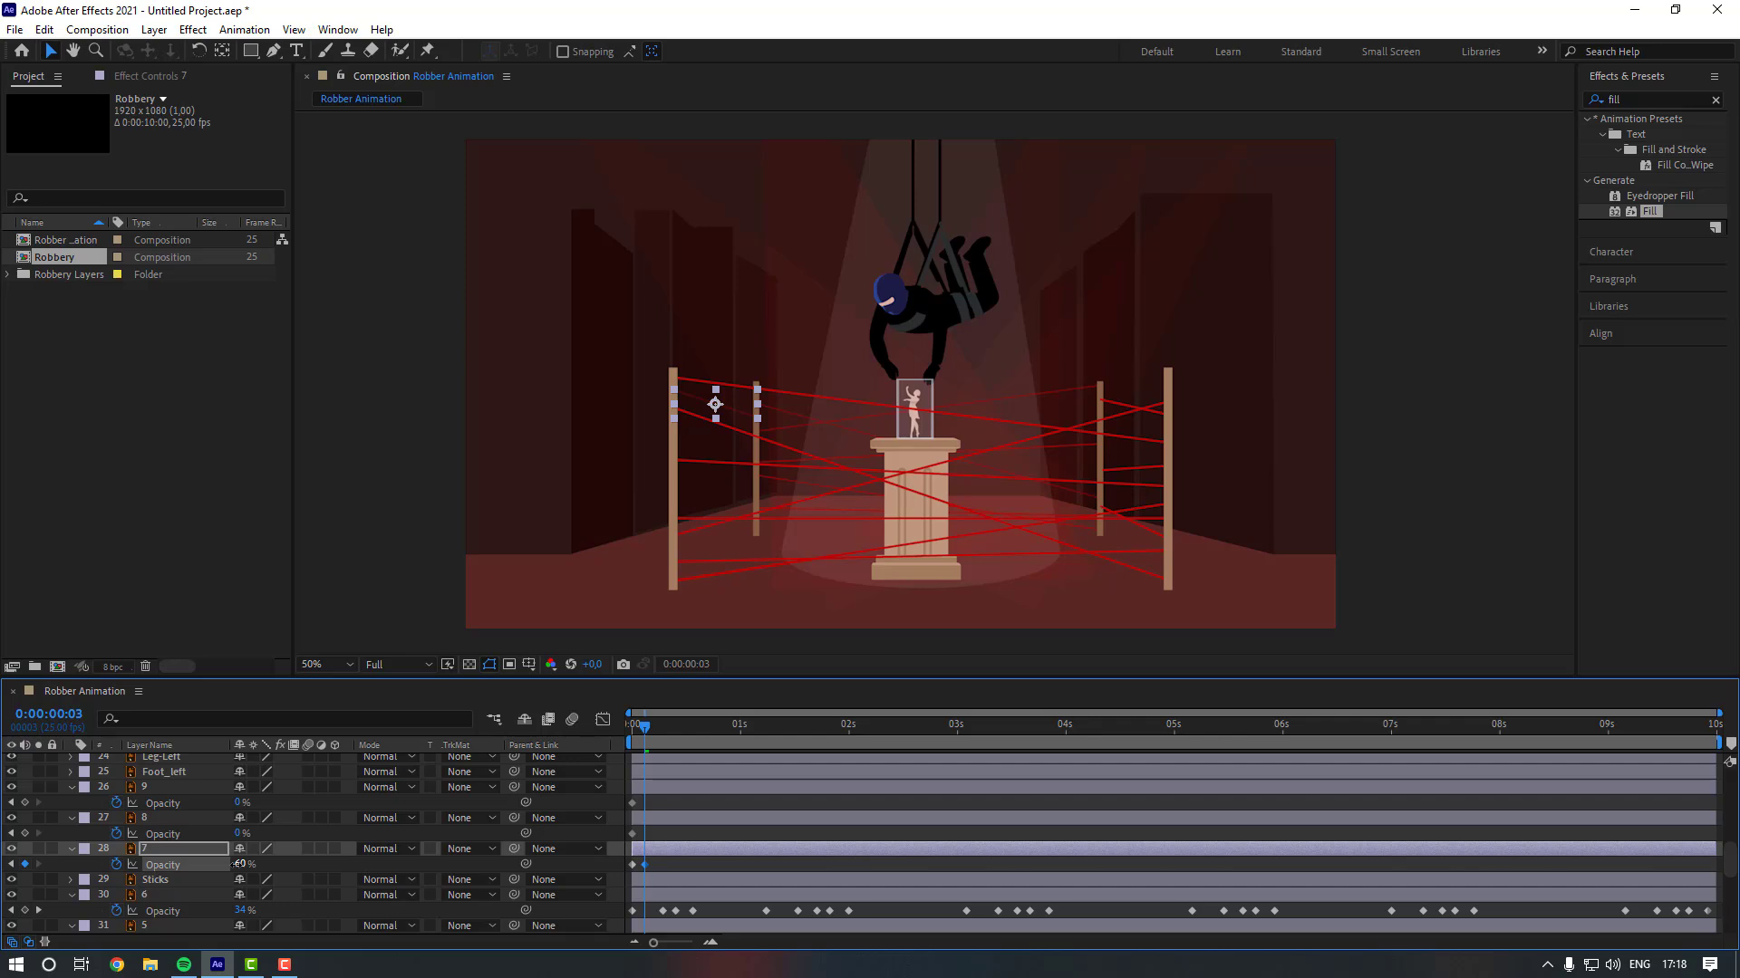
Keyframe layer 7's opacity at 20% on 0:00:00:07.
{"action": "key", "text": "Page_Down"}
{"action": "key", "text": "Page_Down"}
{"action": "key", "text": "Page_Down"}
{"action": "key", "text": "Page_Down"}
{"action": "left_click", "coordinate": [240, 864]}
{"action": "type", "text": "20"}
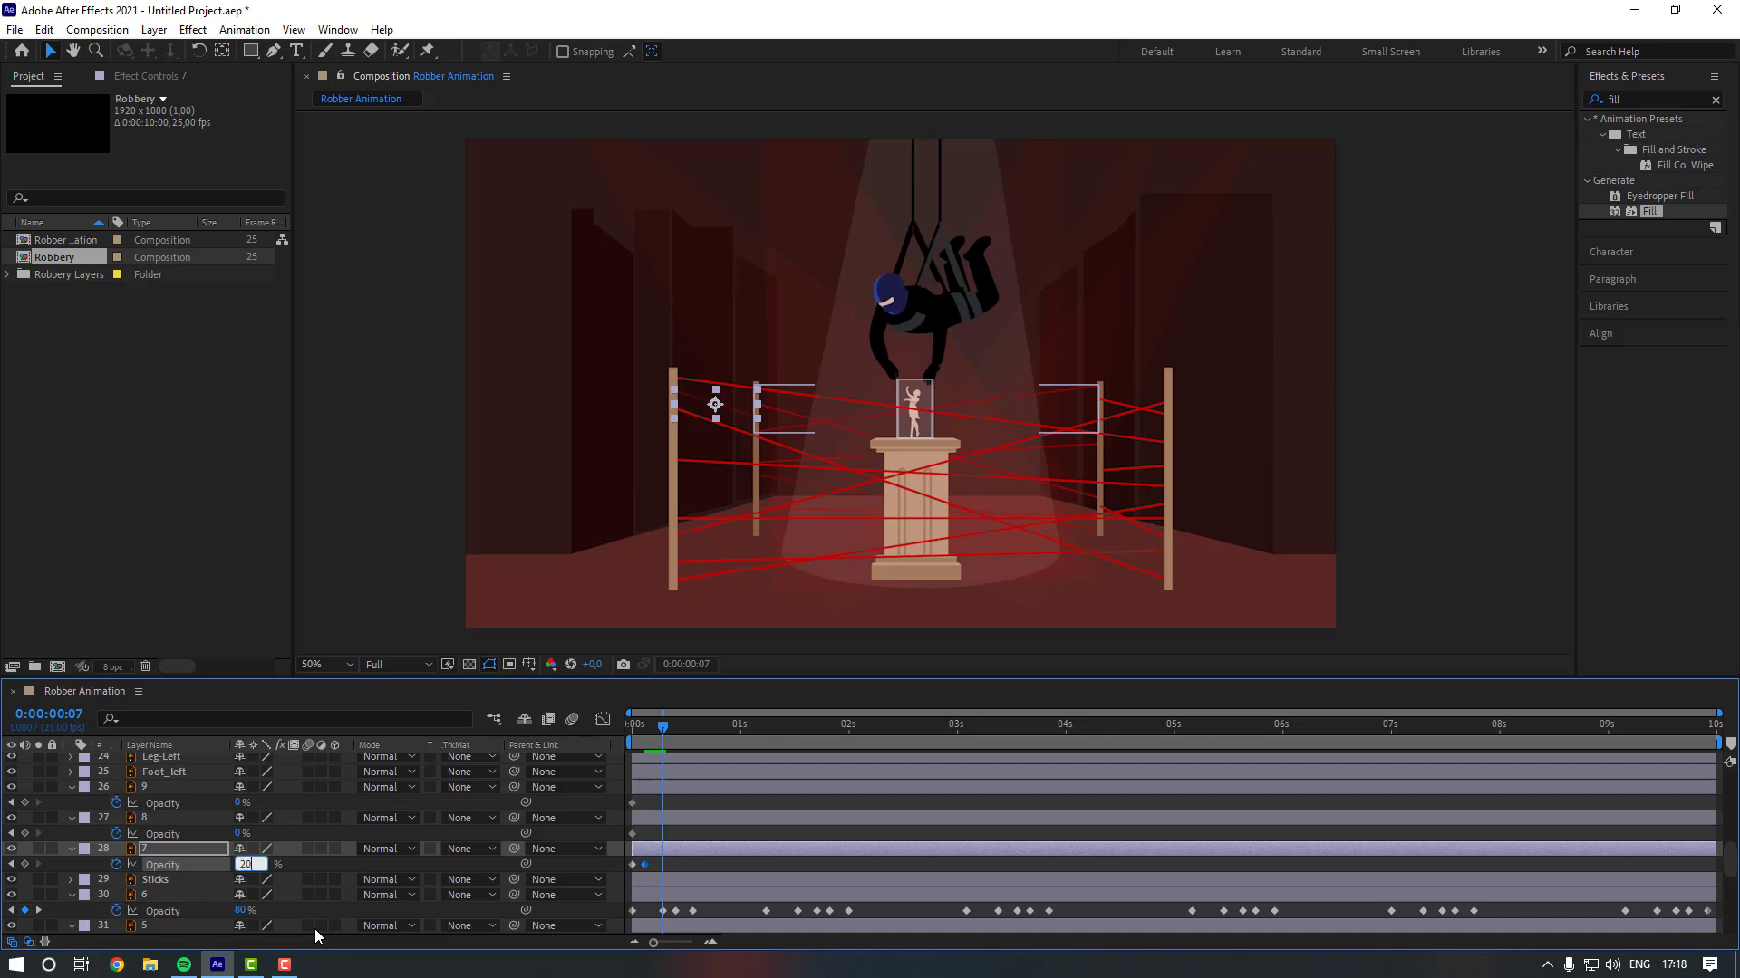
{"action": "key", "text": "Return"}
Keyframe layer 7's opacity at 80% on 0:00:00:10 and at 60% on about 0:00:00:12.
{"action": "key", "text": "Page_Down"}
{"action": "key", "text": "Page_Down"}
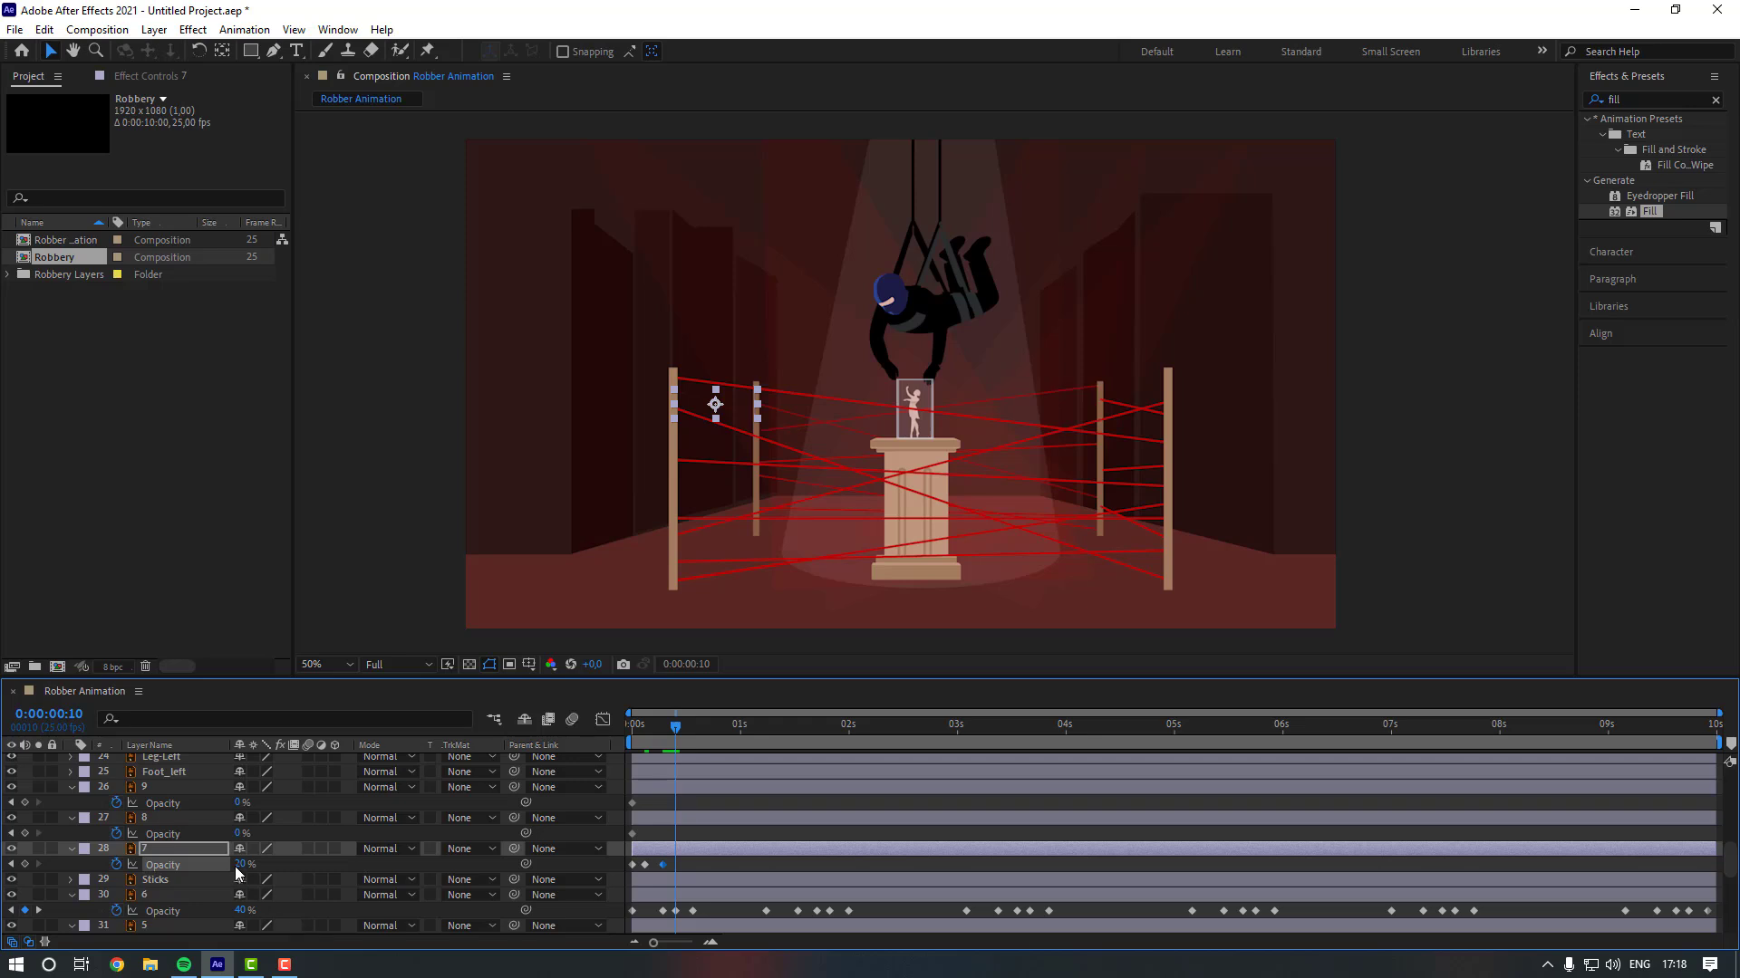
{"action": "left_click", "coordinate": [240, 865]}
{"action": "type", "text": "80"}
{"action": "key", "text": "Return"}
{"action": "key", "text": "Page_Down"}
{"action": "key", "text": "Page_Down"}
{"action": "left_click", "coordinate": [240, 864]}
{"action": "type", "text": "60"}
{"action": "key", "text": "Return"}
Keyframe layer 7's opacity at 90% on 0:00:00:14.
{"action": "key", "text": "Page_Down"}
{"action": "key", "text": "Page_Down"}
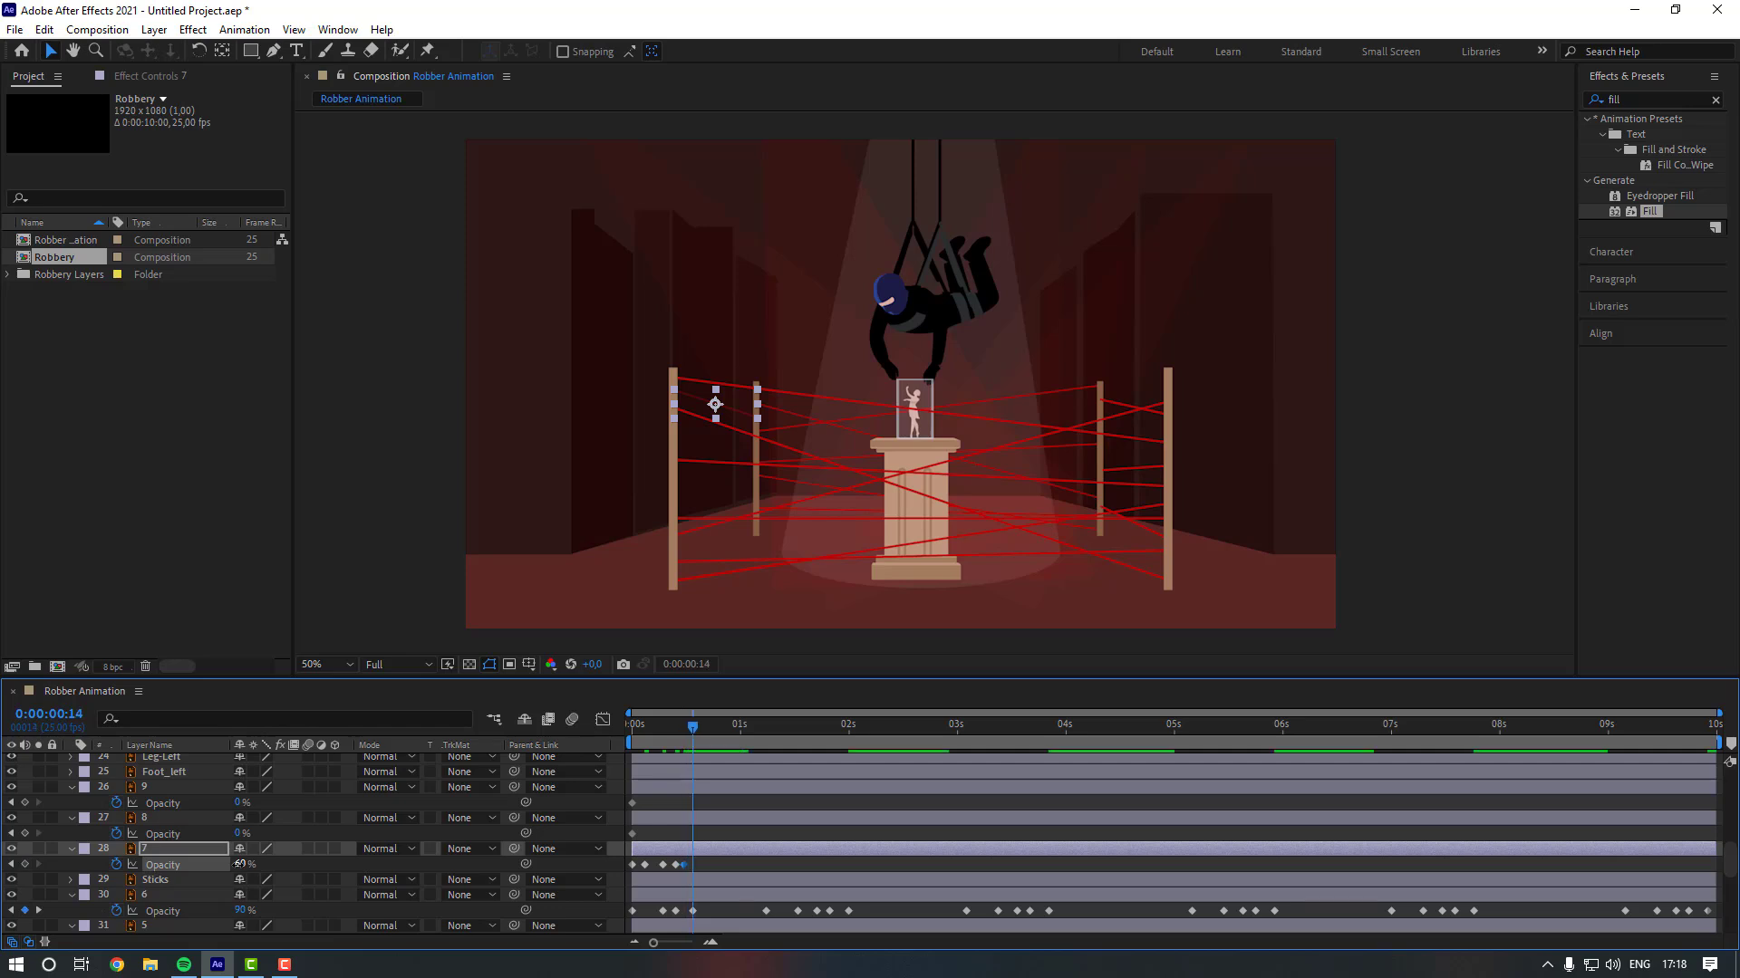
{"action": "left_click", "coordinate": [240, 865]}
{"action": "type", "text": "90"}
{"action": "key", "text": "Return"}
{"action": "left_click", "coordinate": [725, 867]}
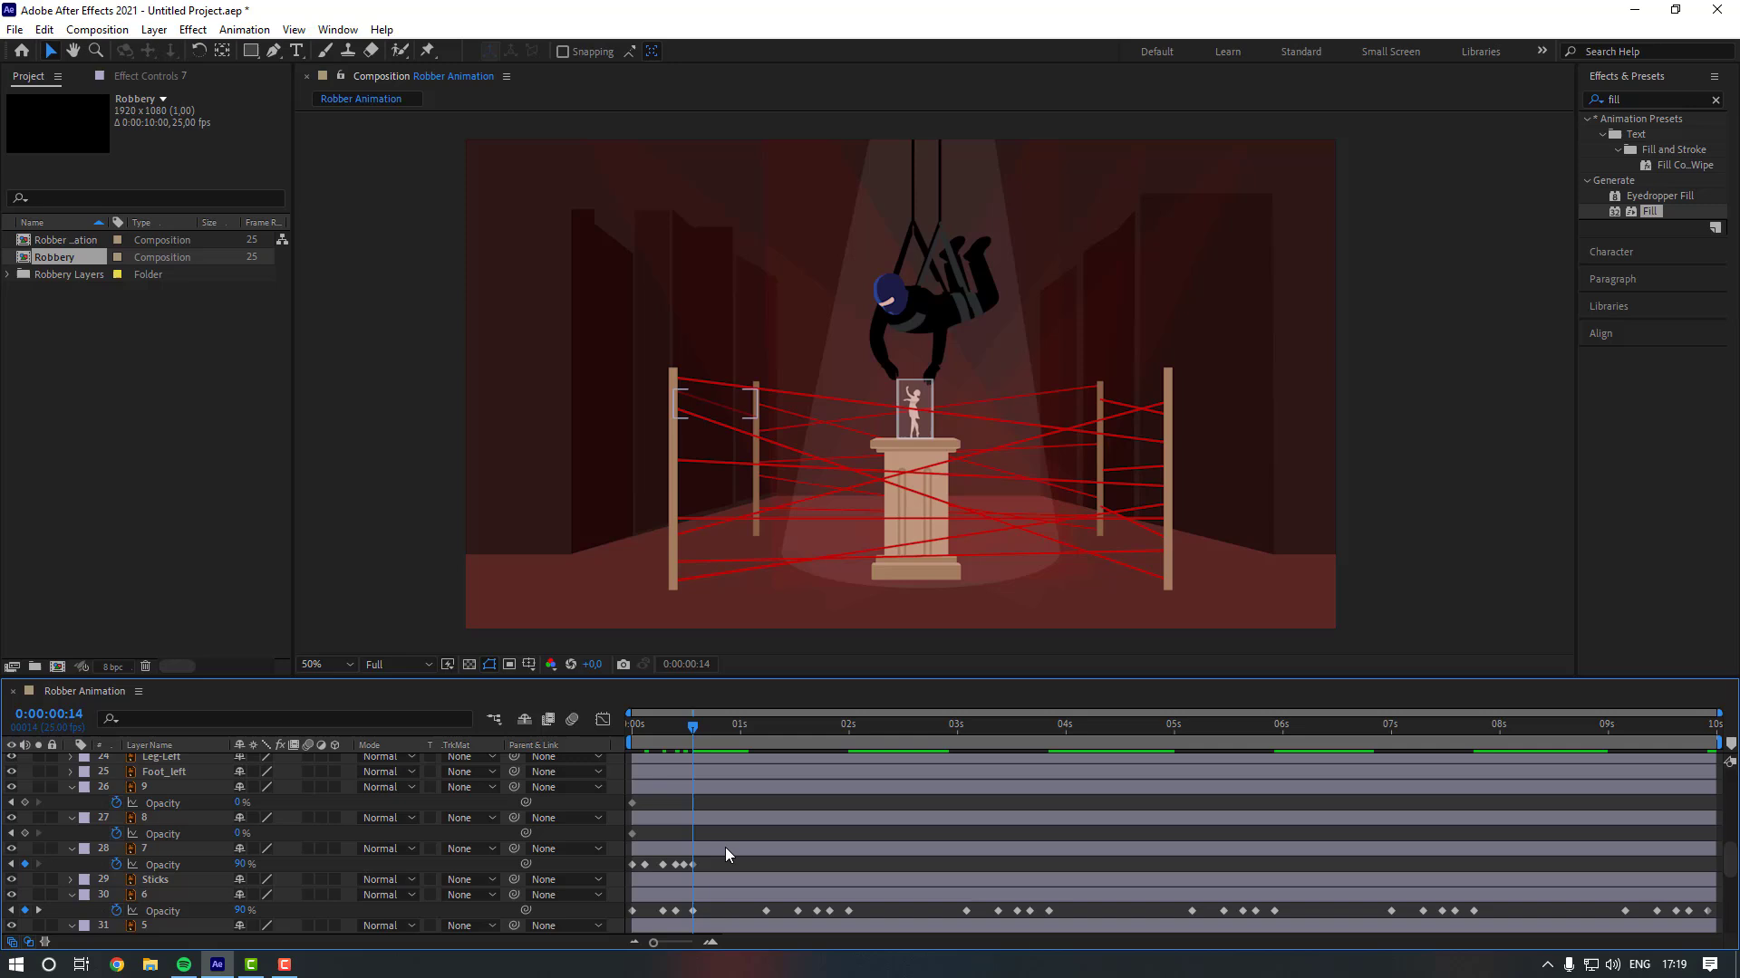
Add a hold keyframe for layer 7's opacity on 0:00:01:03 and keyframe 50% on 0:00:01:07.
{"action": "left_click", "coordinate": [745, 728]}
{"action": "left_click", "coordinate": [27, 865]}
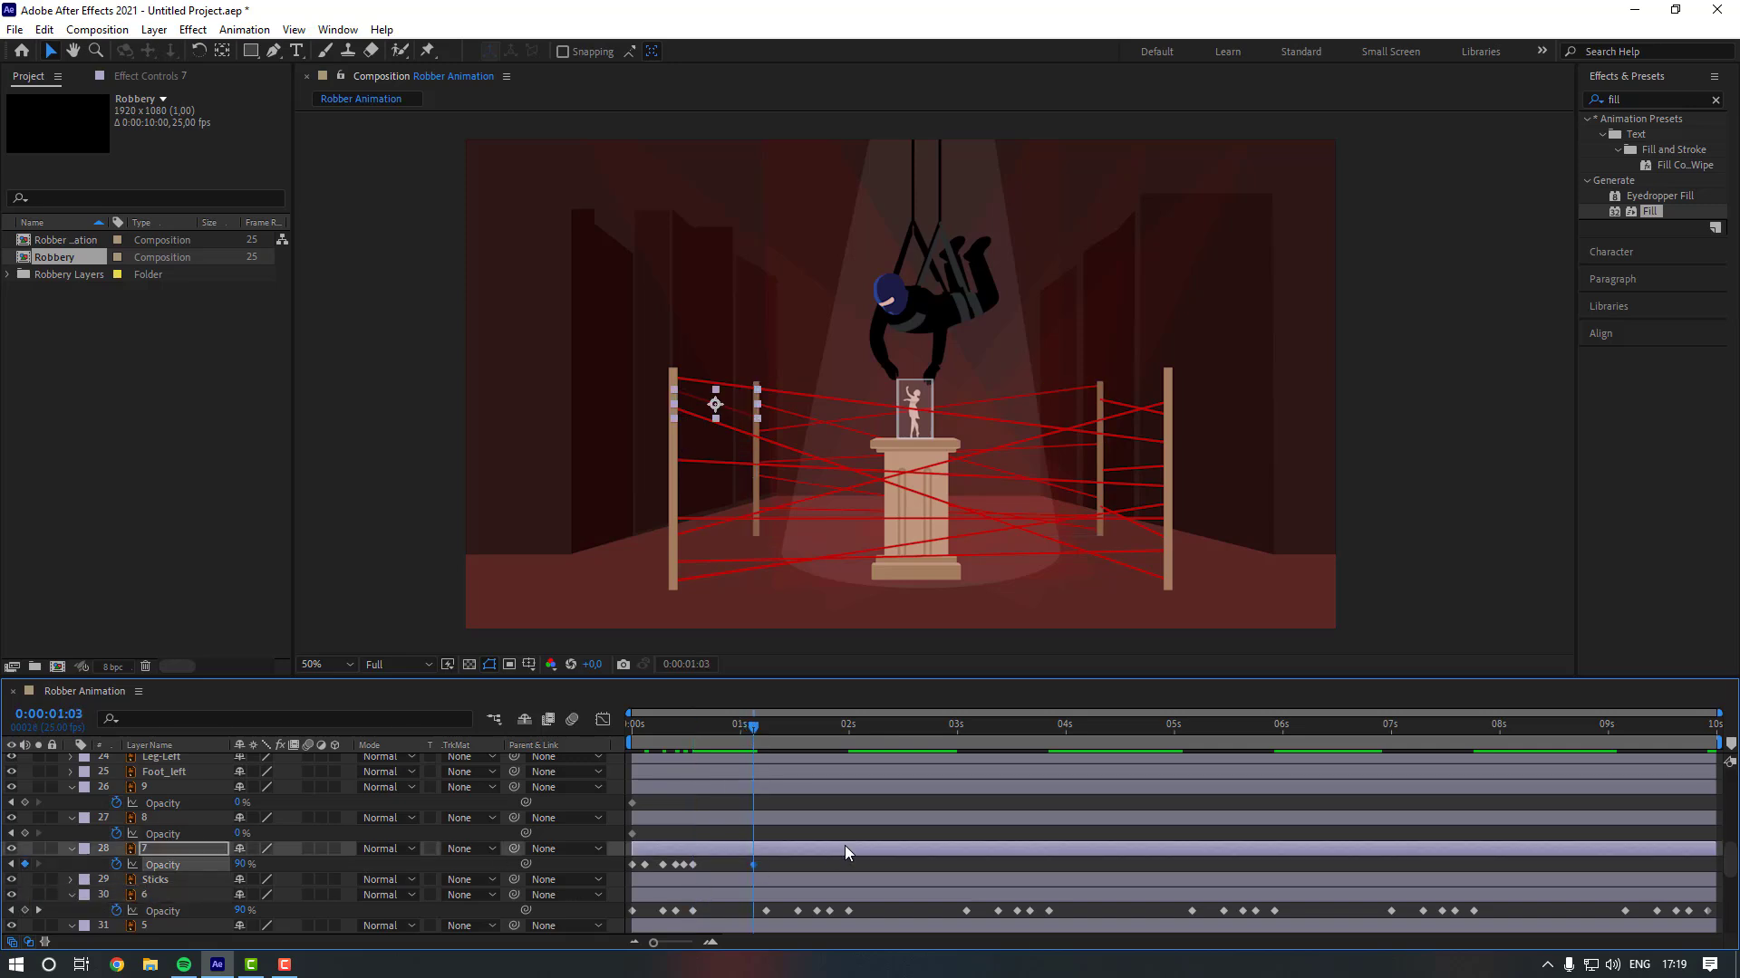
{"action": "key", "text": "Page_Down"}
{"action": "key", "text": "Page_Down"}
{"action": "key", "text": "Page_Down"}
{"action": "key", "text": "Page_Down"}
{"action": "left_click", "coordinate": [243, 866]}
{"action": "type", "text": "50"}
{"action": "key", "text": "Return"}
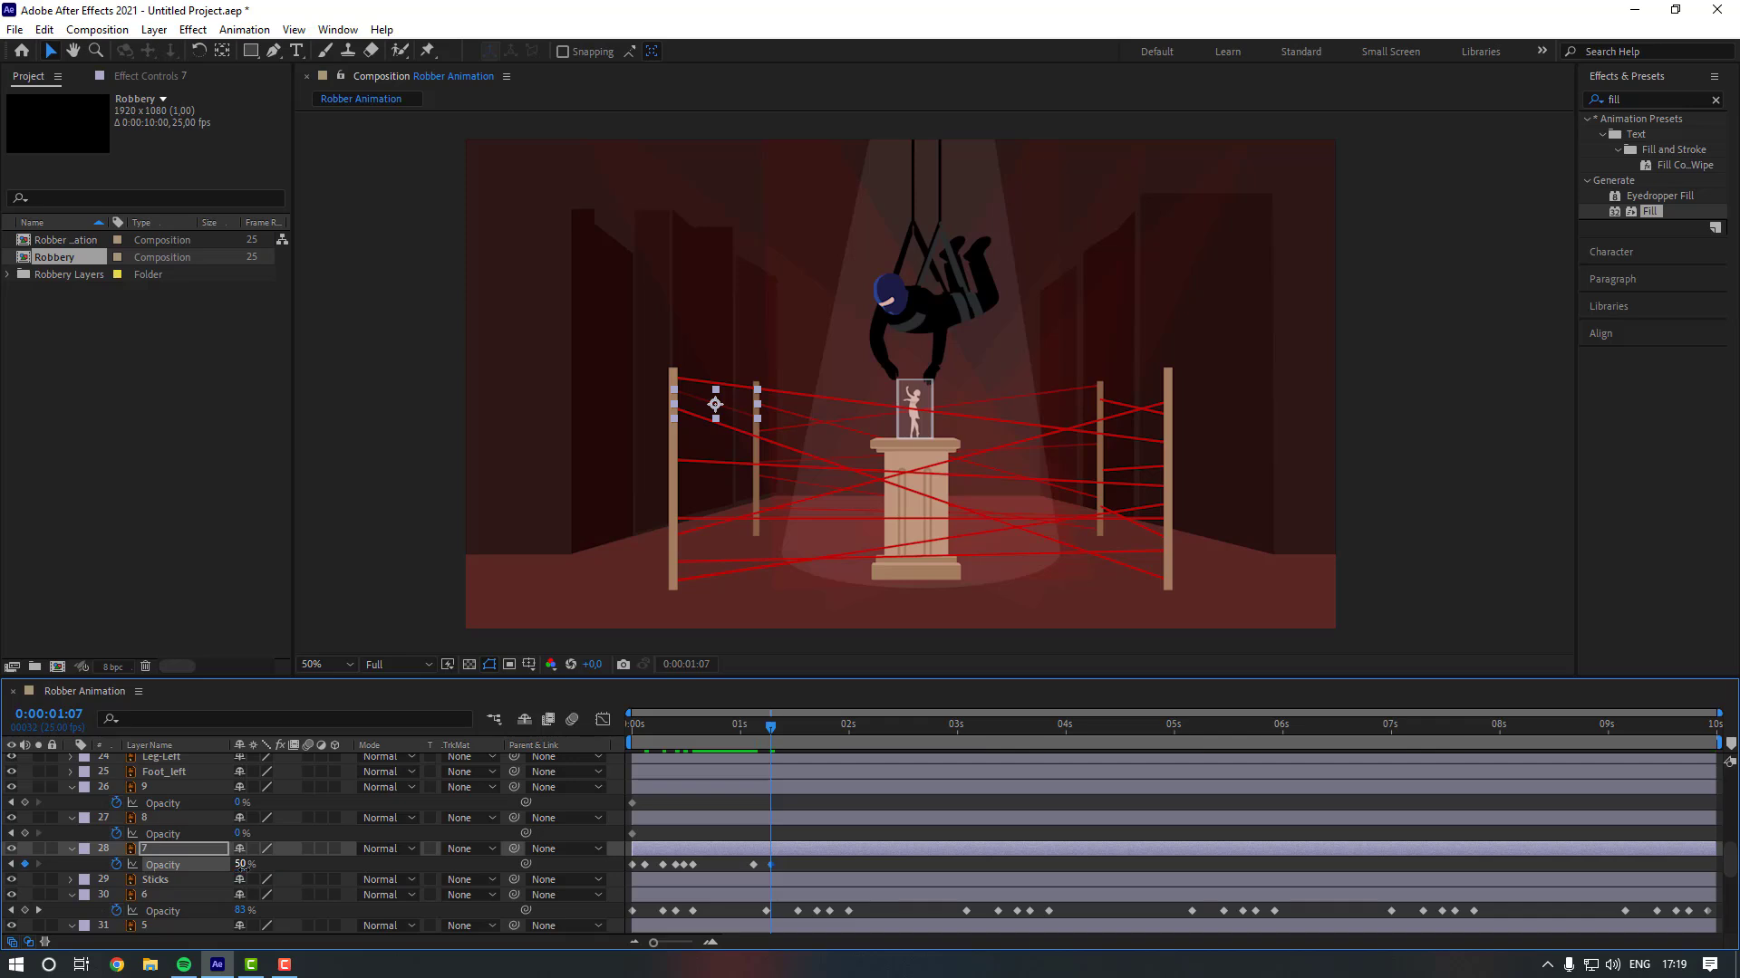
Keyframe layer 7's opacity at 70% on 0:00:01:09.
{"action": "key", "text": "Page_Down"}
{"action": "key", "text": "Page_Down"}
{"action": "left_click", "coordinate": [243, 868]}
{"action": "type", "text": "70"}
{"action": "key", "text": "Return"}
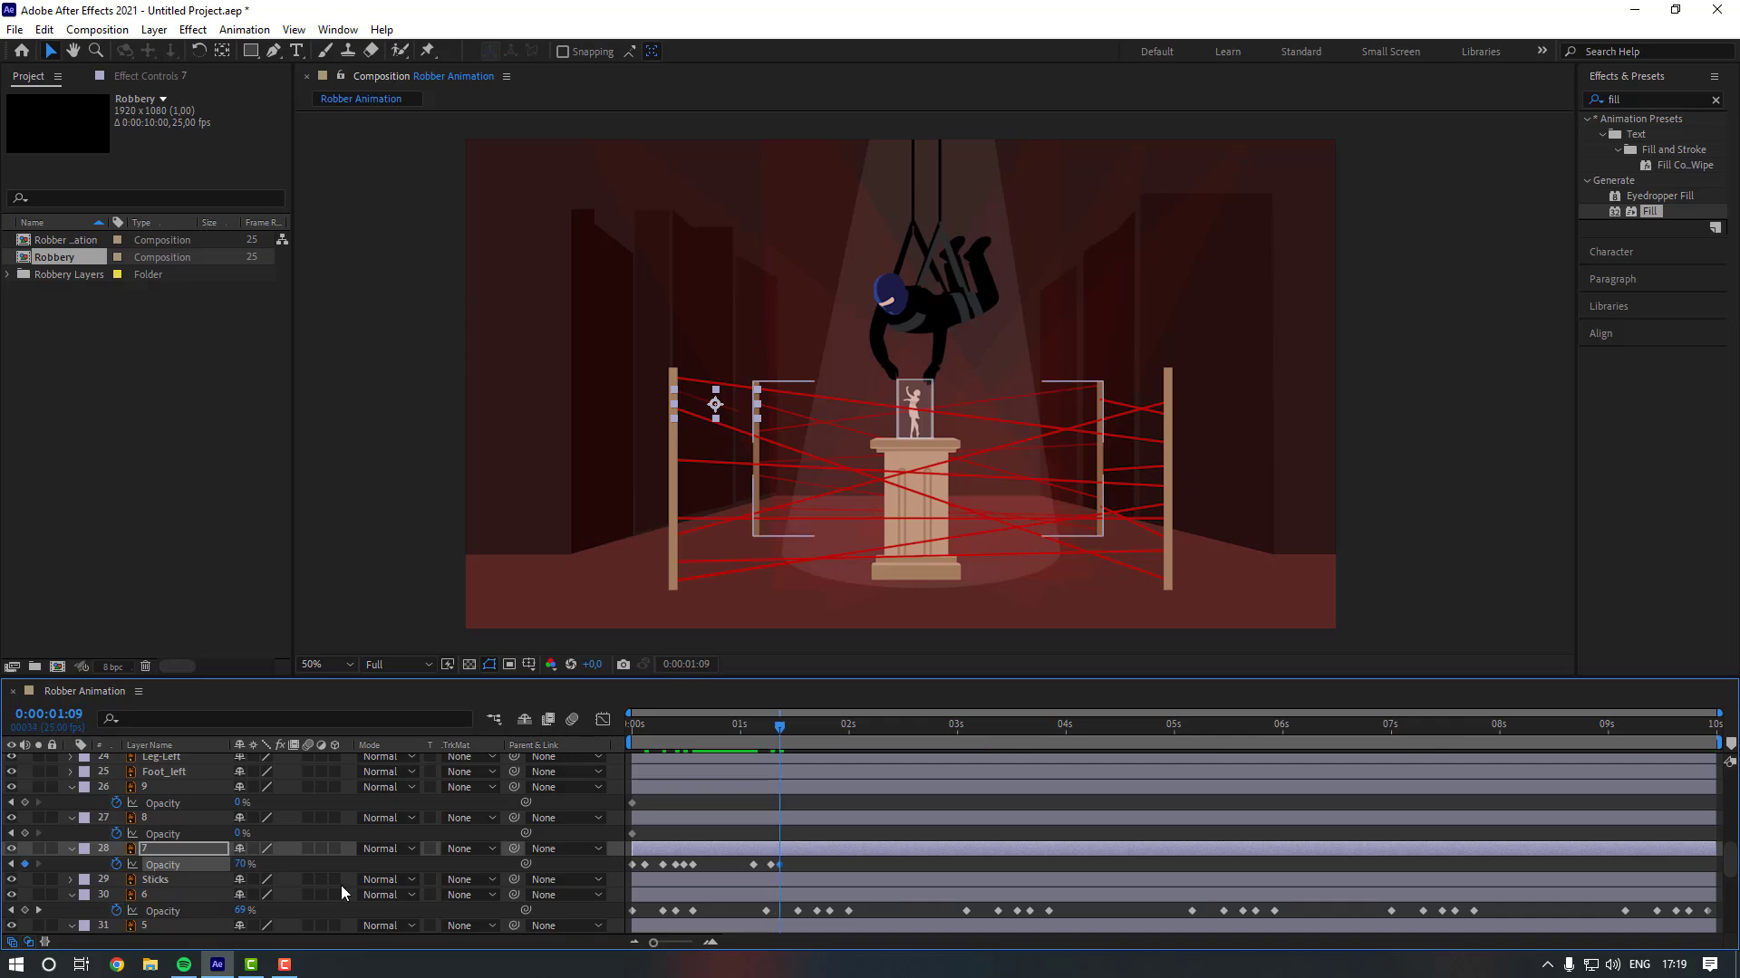
Keyframe layer 7's opacity at 40% on about 0:00:01:12 and at 90% on 0:00:01:15.
{"action": "key", "text": "Page_Down"}
{"action": "key", "text": "Page_Down"}
{"action": "key", "text": "Page_Down"}
{"action": "left_click", "coordinate": [243, 865]}
{"action": "left_click", "coordinate": [243, 864]}
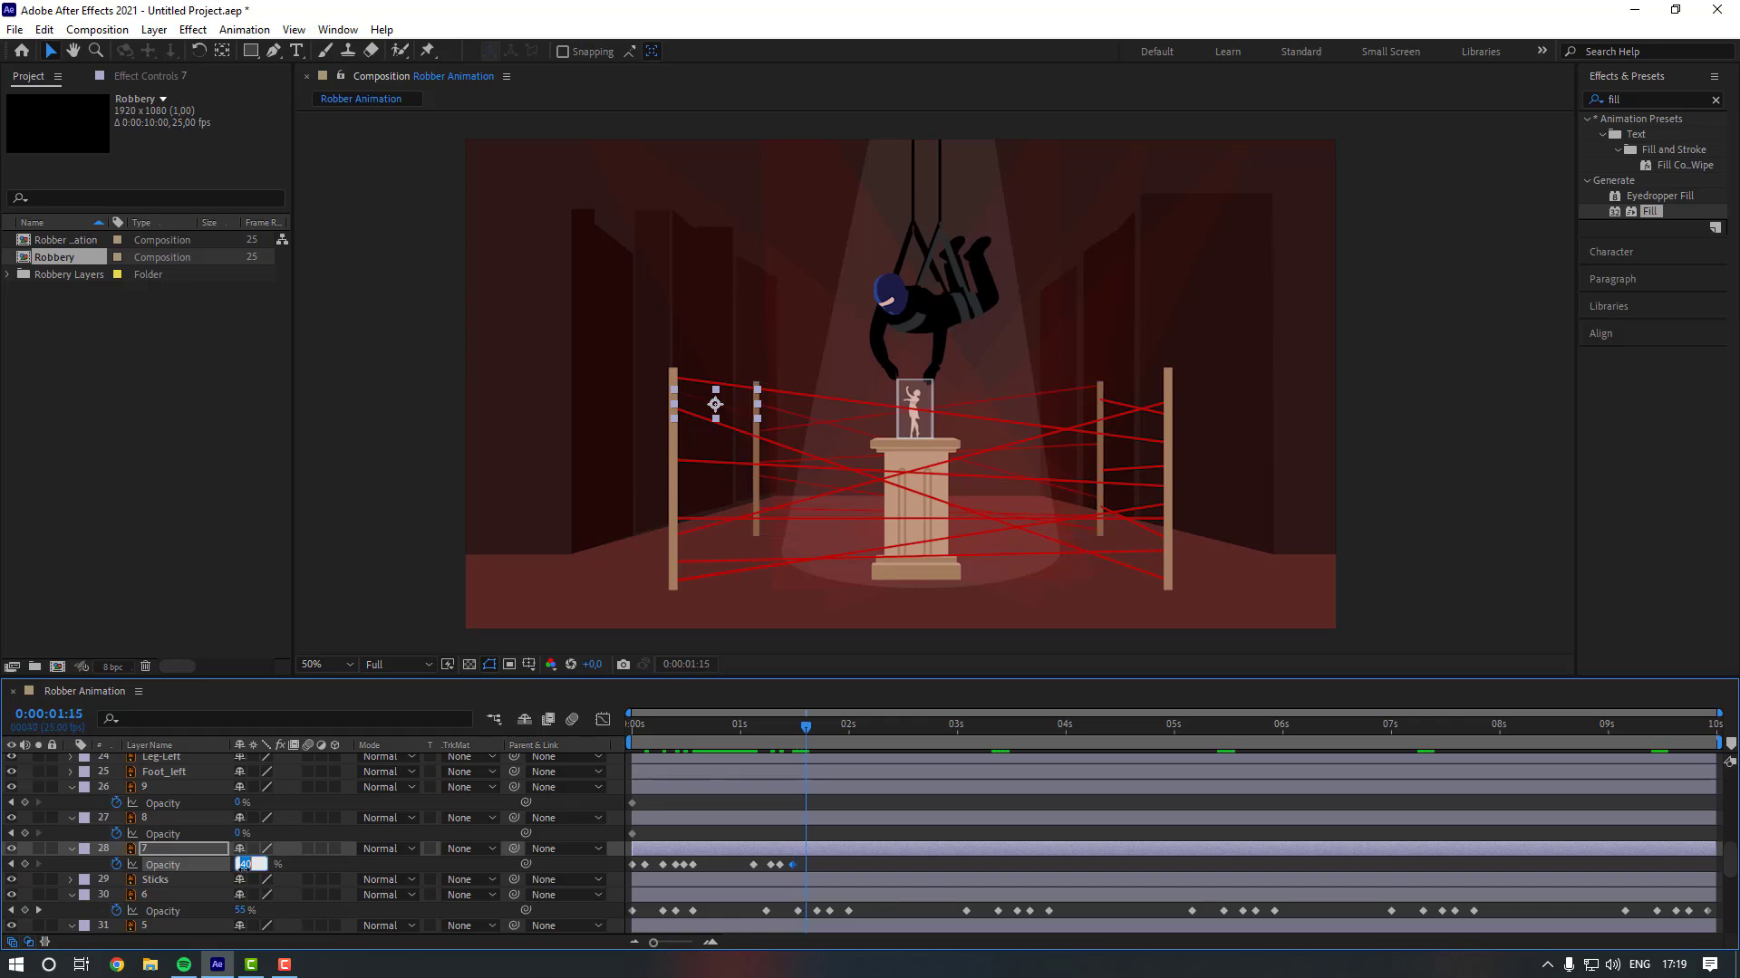
{"action": "key", "text": "Return"}
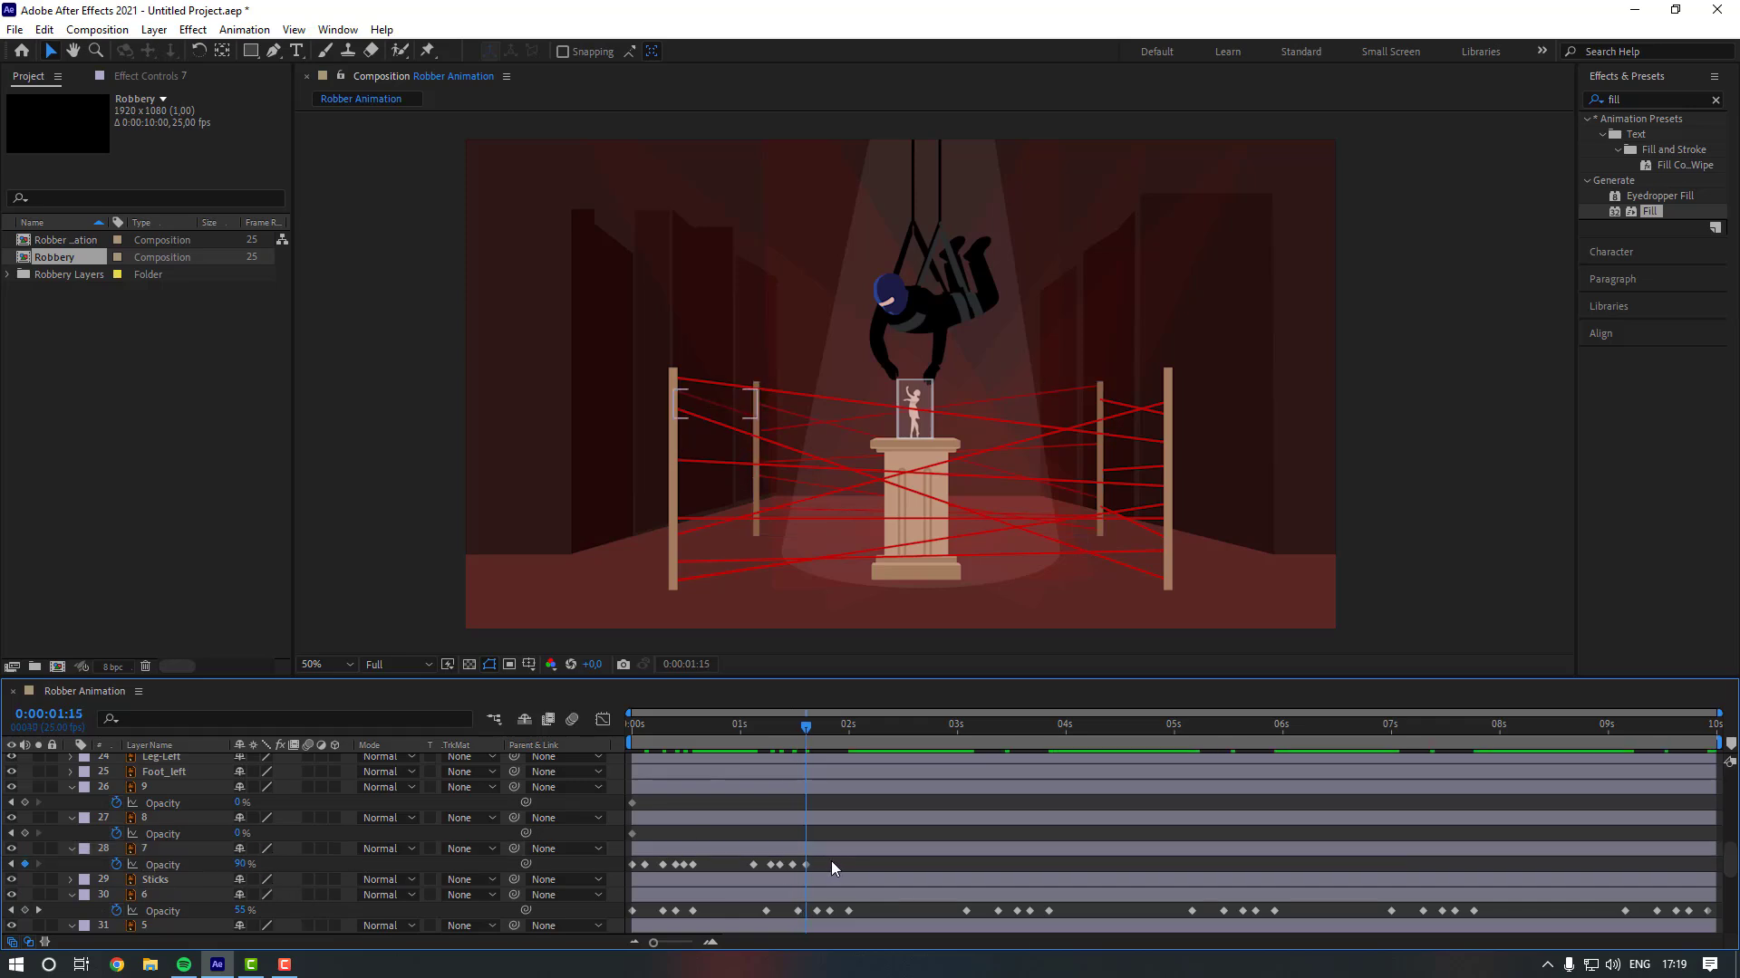
Copy layer 7's flicker keyframes from 0:00:01:03 to 0:00:01:15 and paste them at about 0:00:02:16, 0:00:04:11, 0:00:06:07 and 0:00:08:15.
{"action": "left_click_drag", "start_coordinate": [830, 861], "coordinate": [741, 867]}
{"action": "left_click_drag", "start_coordinate": [910, 729], "coordinate": [919, 729]}
{"action": "key", "text": "ctrl+v"}
{"action": "left_click", "coordinate": [1113, 730]}
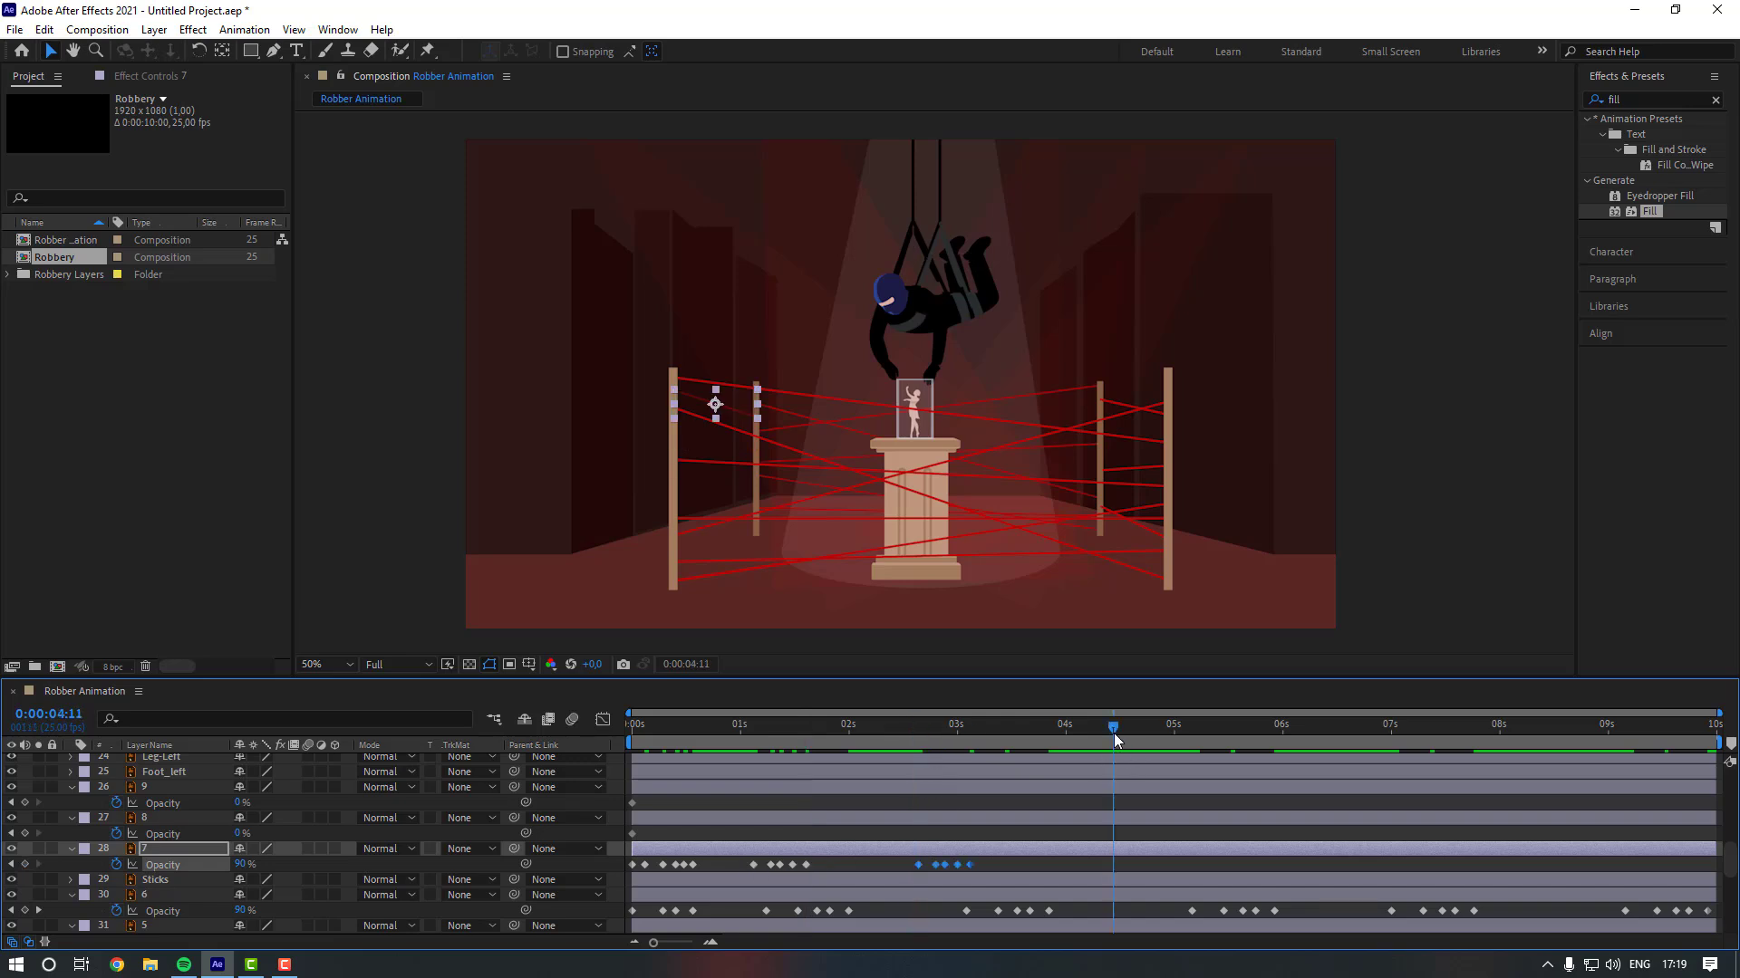
{"action": "key", "text": "ctrl+v"}
{"action": "left_click", "coordinate": [1312, 730]}
{"action": "key", "text": "ctrl+v"}
{"action": "left_click", "coordinate": [1564, 728]}
{"action": "key", "text": "ctrl+v"}
{"action": "left_click", "coordinate": [1018, 859]}
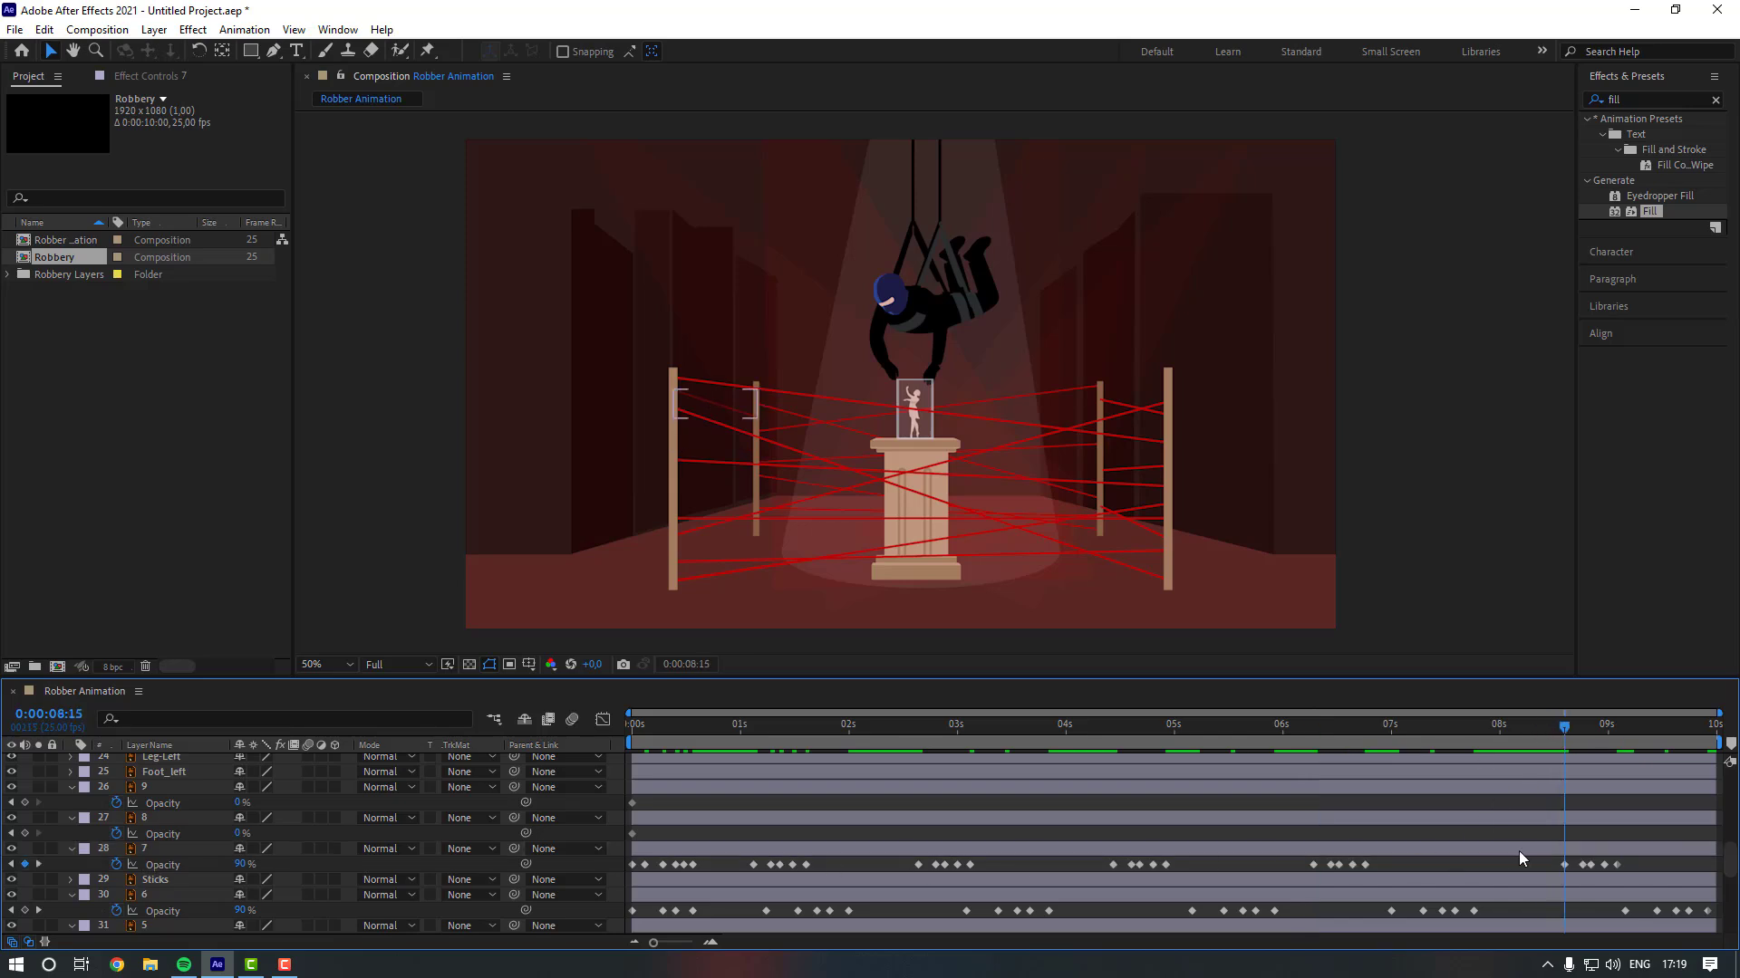
Copy layer 7's opacity keyframes except the first, paste them onto layer 8 from 0:00:00:05 and layer 9 from 0:00:00:08, and preview them.
{"action": "left_click_drag", "start_coordinate": [1639, 861], "coordinate": [640, 870]}
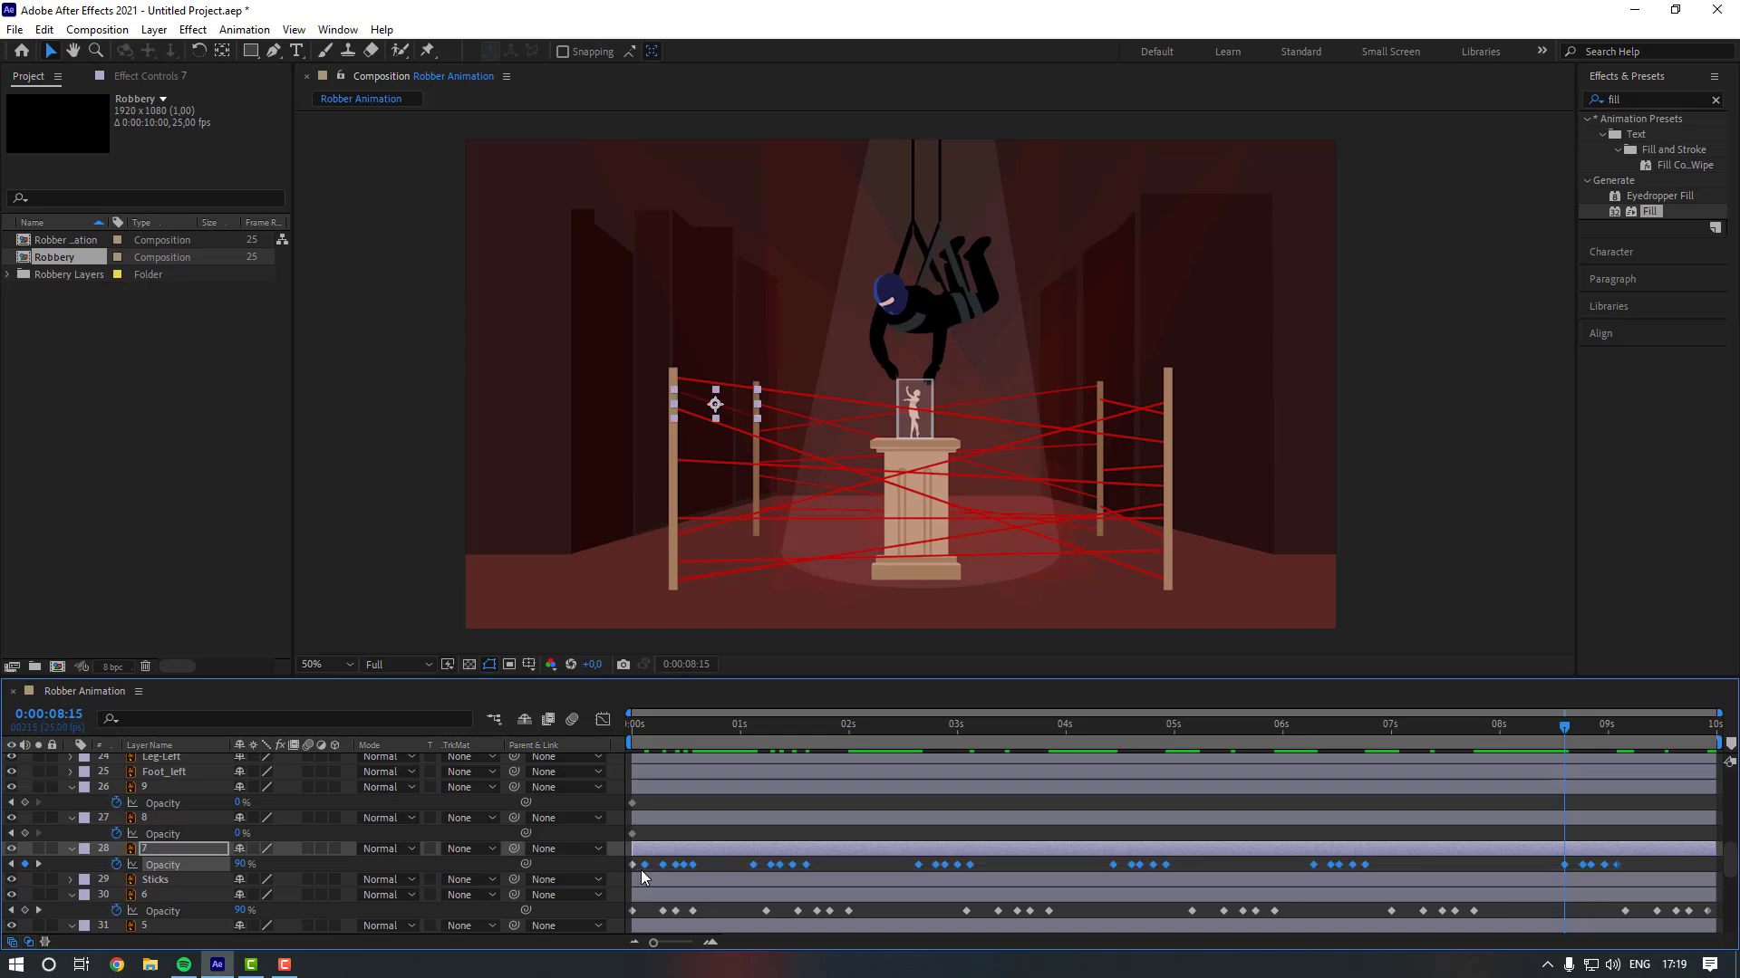
{"action": "left_click", "coordinate": [649, 730]}
{"action": "left_click", "coordinate": [649, 817]}
{"action": "key", "text": "ctrl+v"}
{"action": "left_click", "coordinate": [665, 733]}
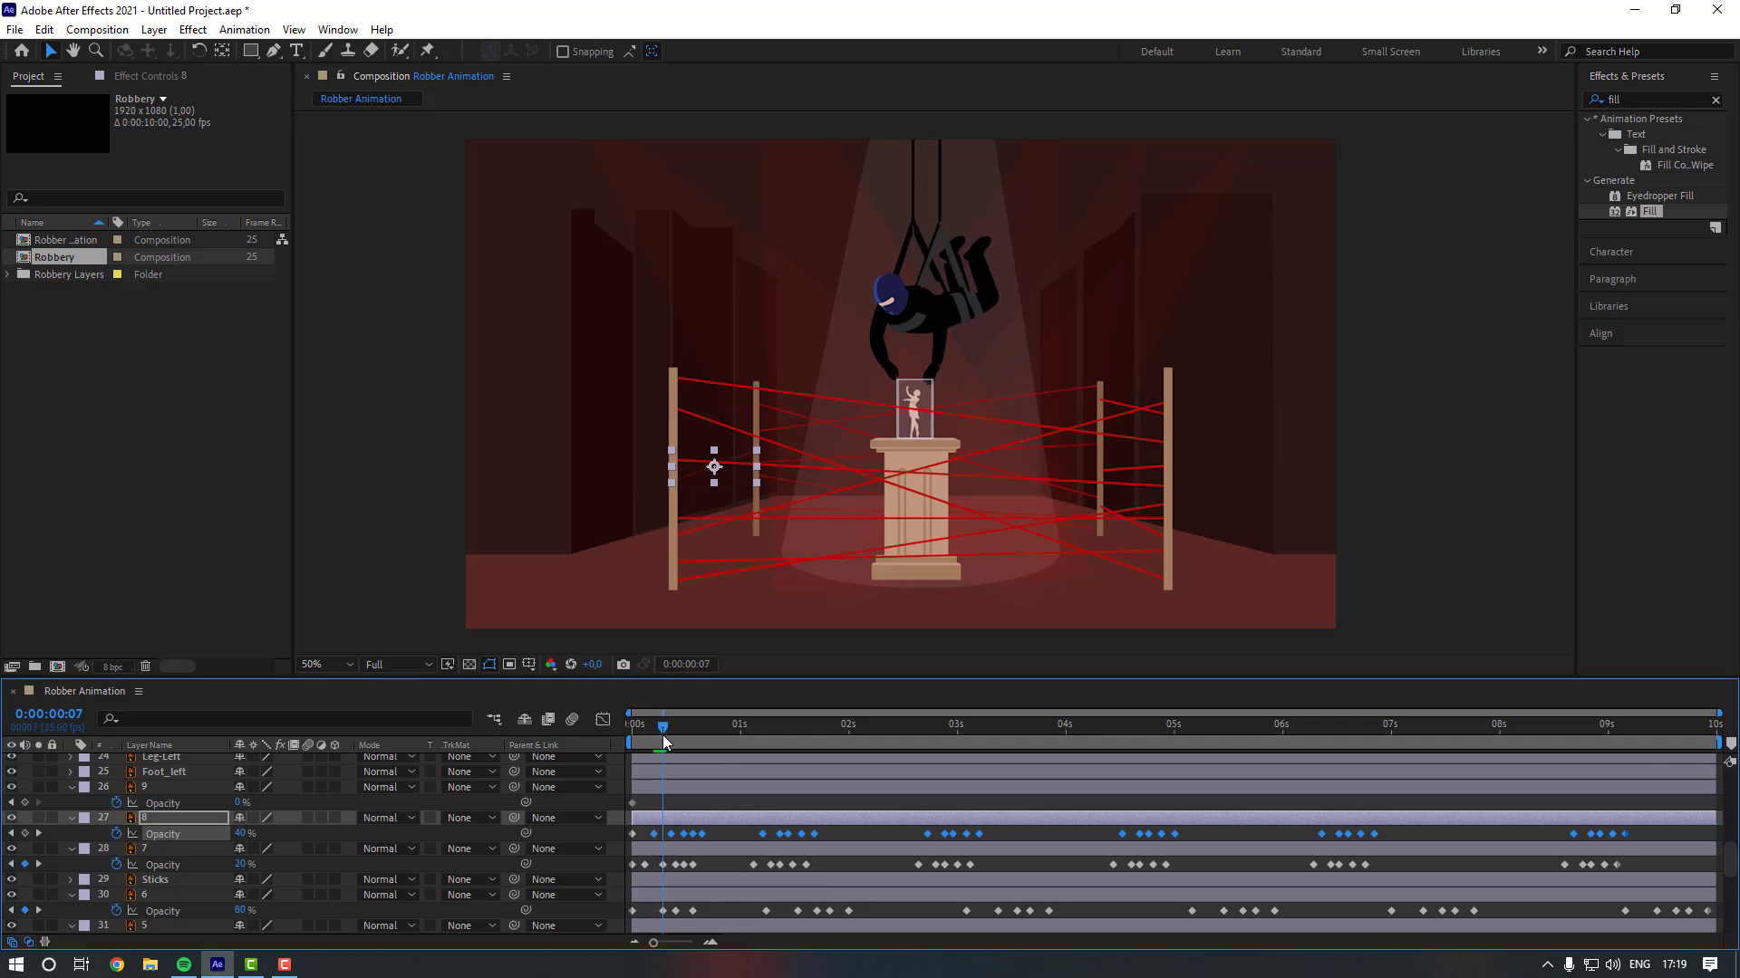
{"action": "left_click", "coordinate": [667, 785]}
{"action": "key", "text": "ctrl+v"}
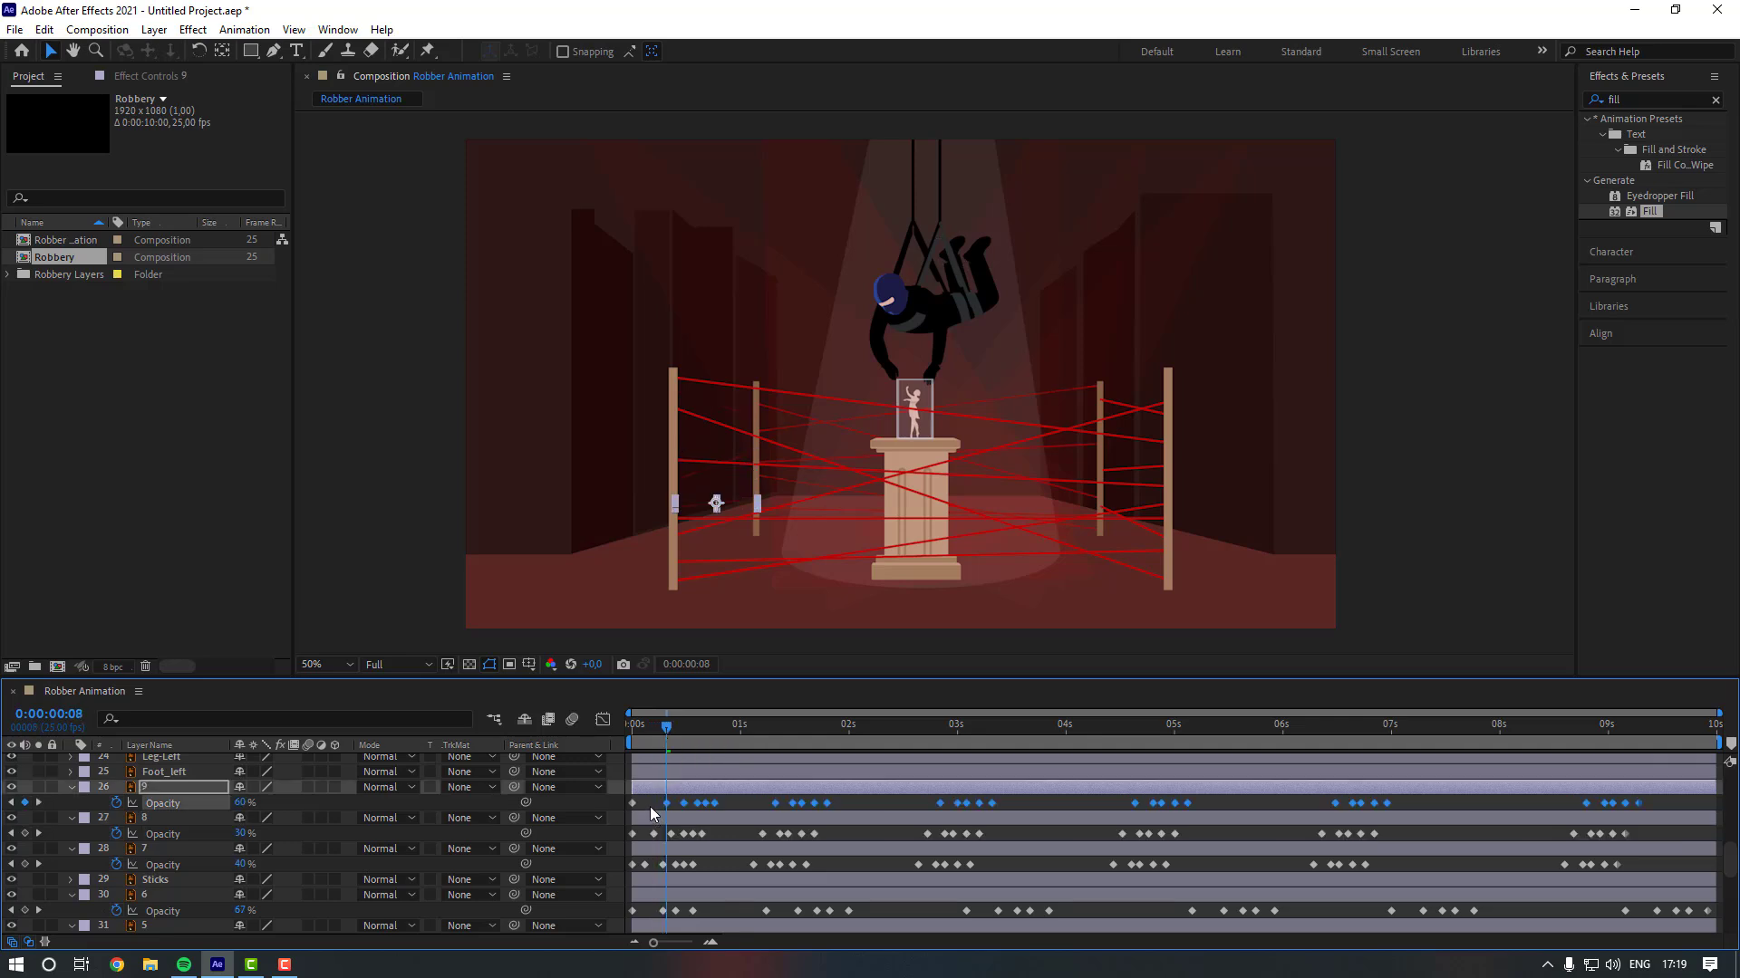
{"action": "left_click", "coordinate": [650, 805]}
{"action": "key", "text": "space"}
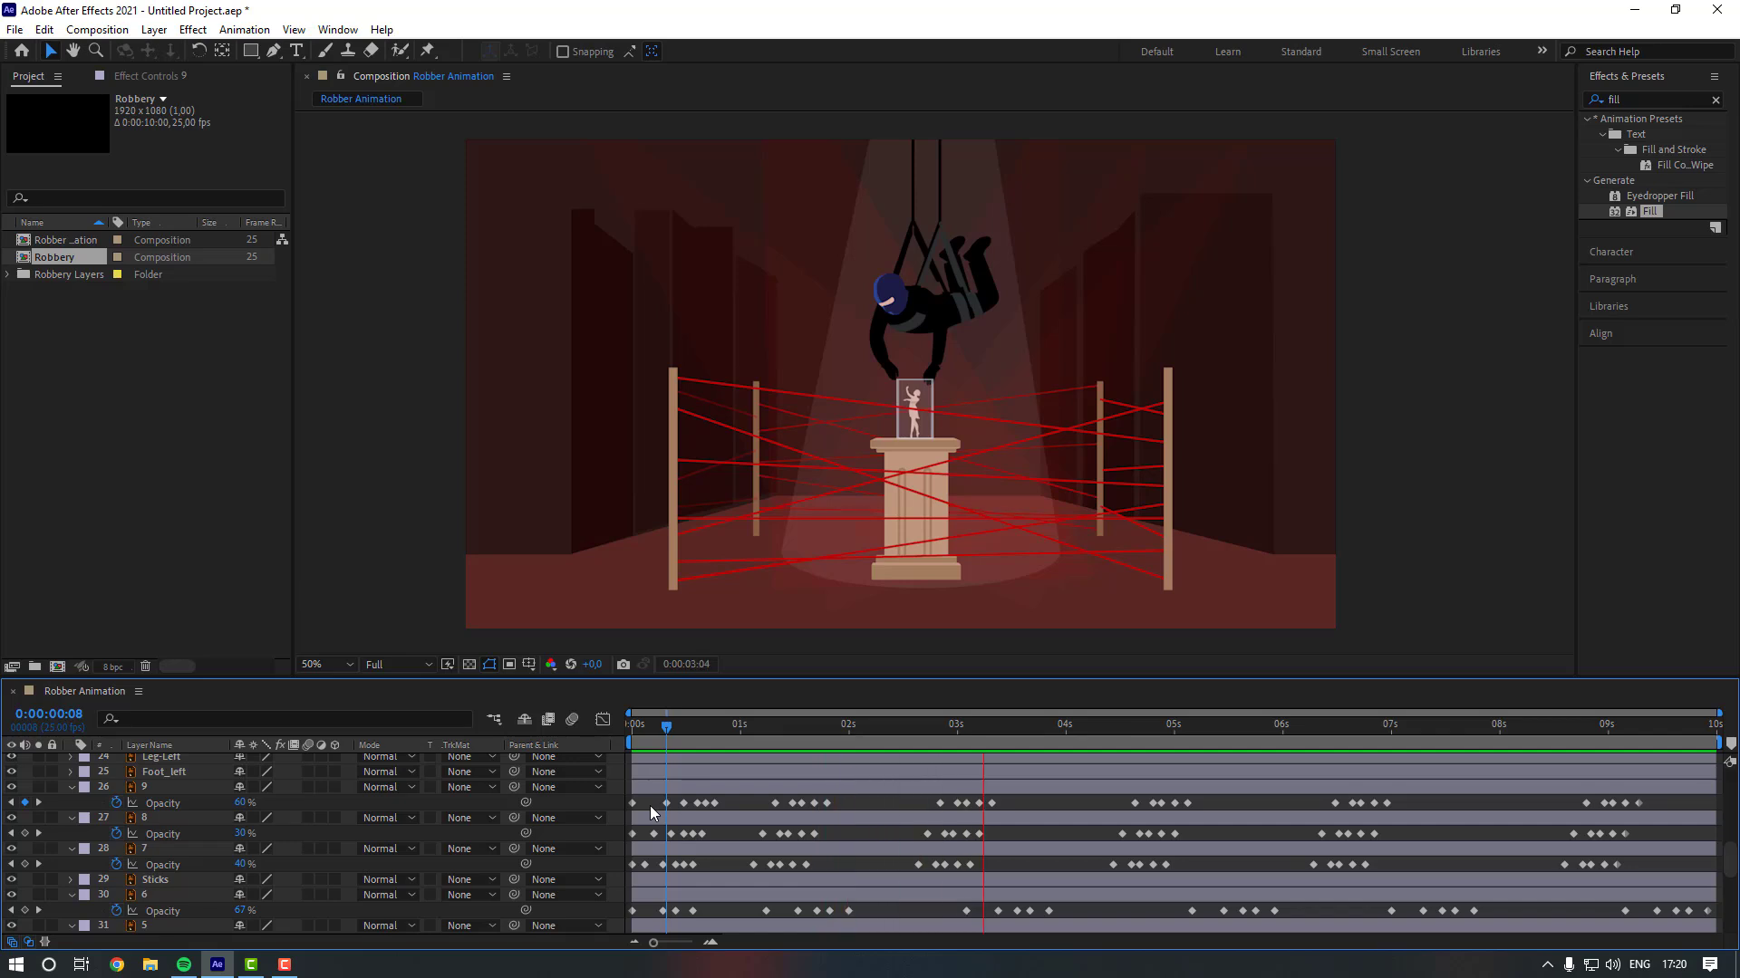
{"action": "key", "text": "space"}
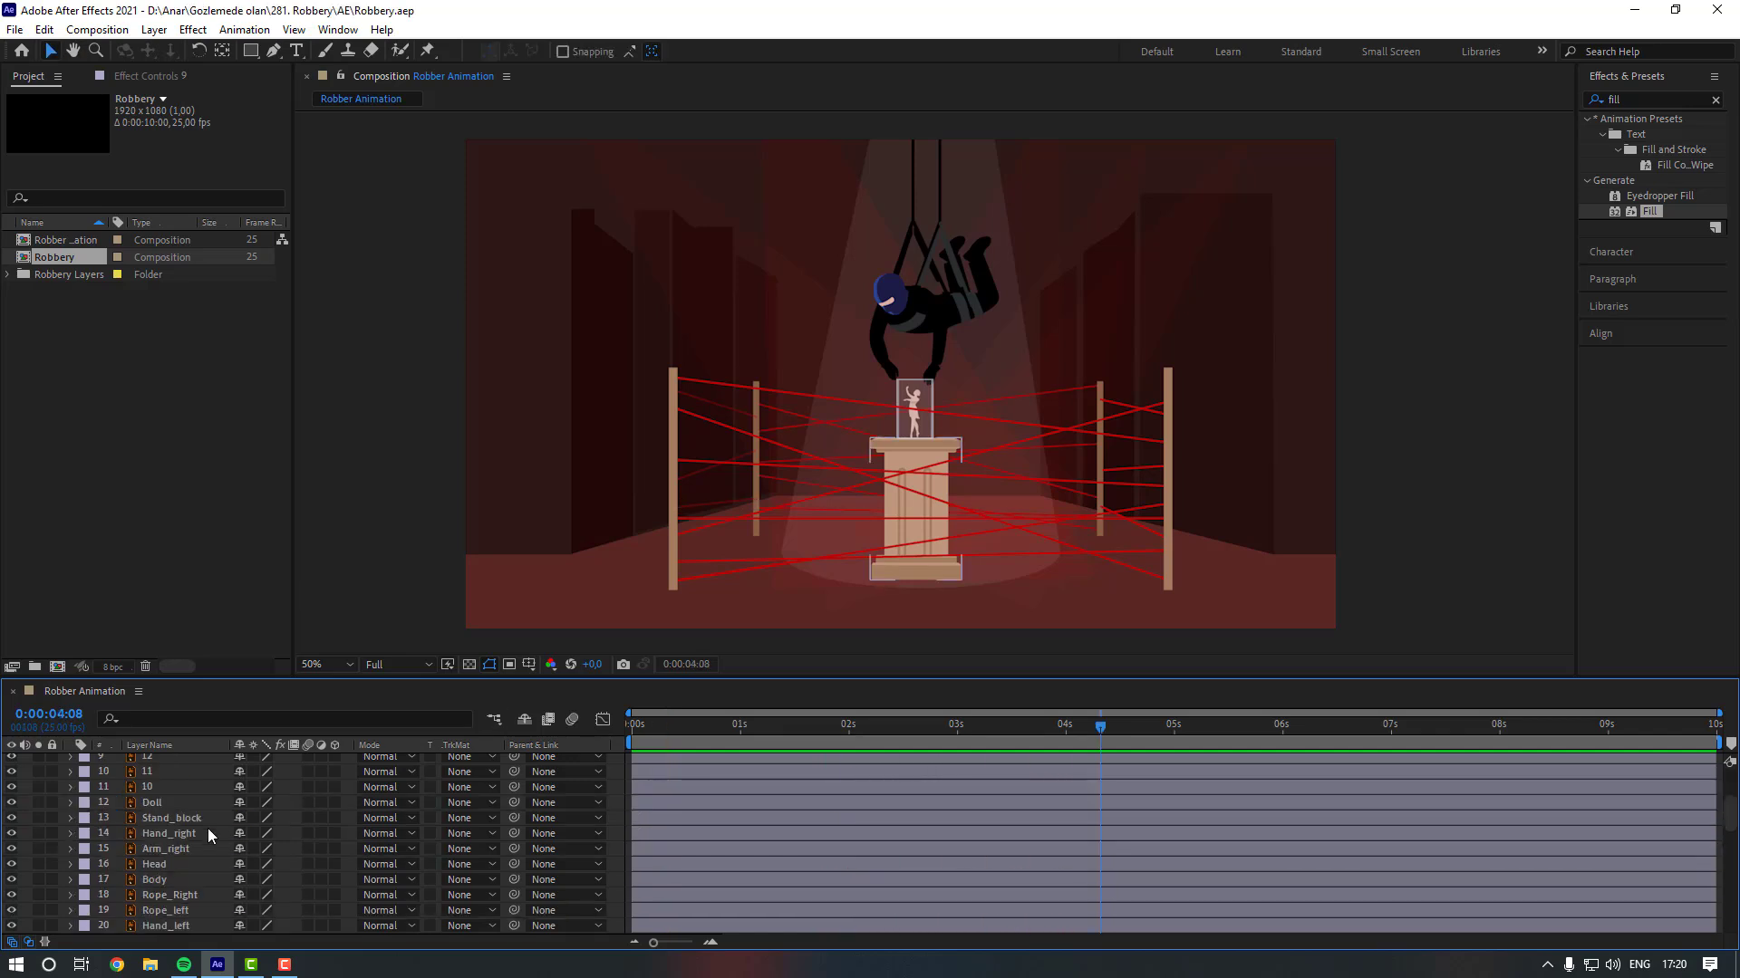
Keyframe the opacity of layers 10 to 19 at 0% at the start of the composition.
{"action": "left_click", "coordinate": [172, 828]}
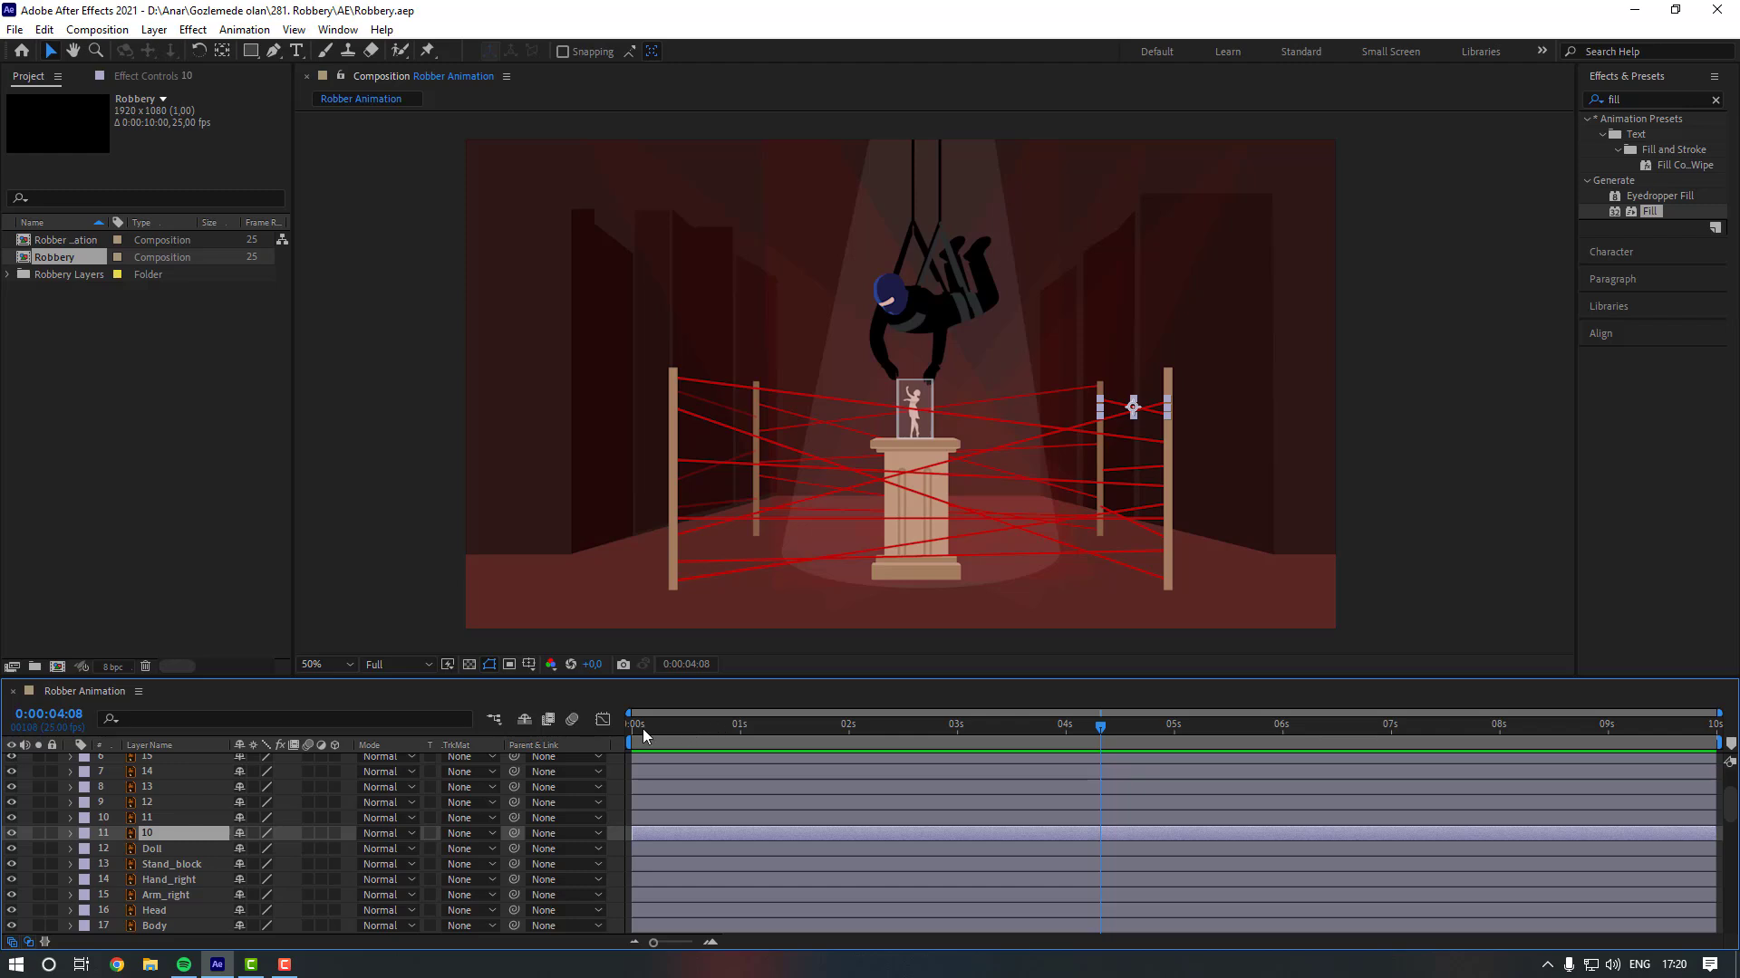
{"action": "left_click", "coordinate": [643, 729]}
{"action": "scroll", "coordinate": [145, 804], "scroll_direction": "up", "scroll_amount": 3}
{"action": "left_click", "coordinate": [160, 777], "text": "shift"}
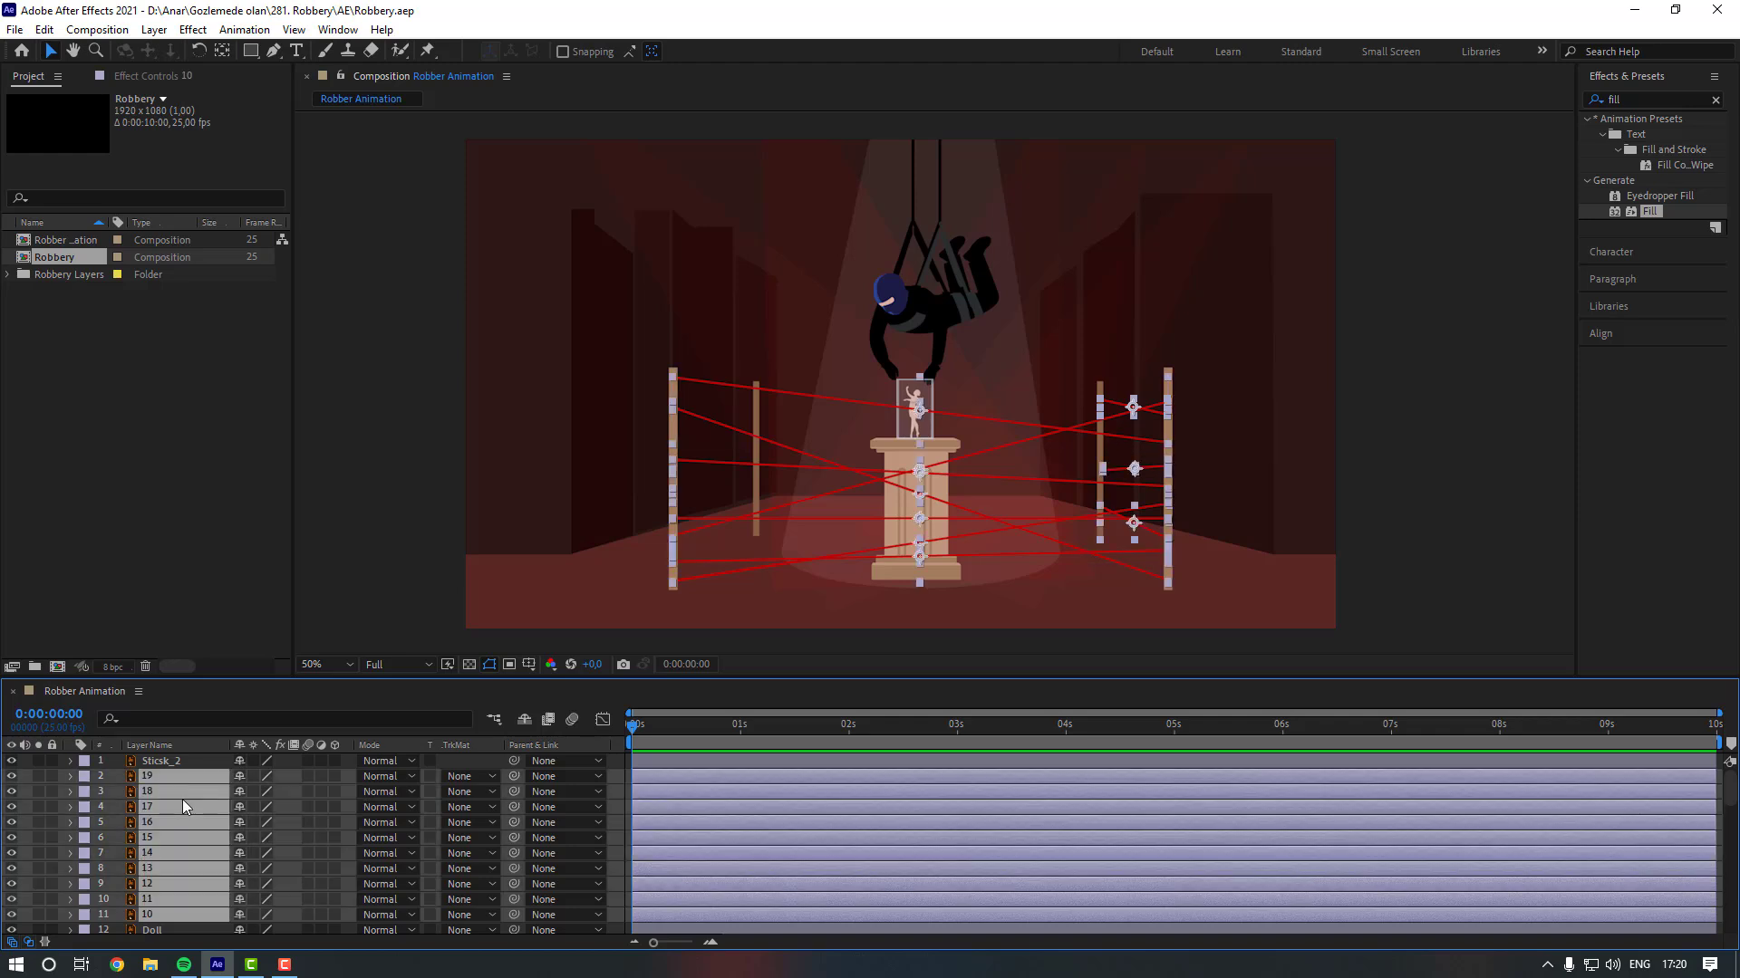
{"action": "key", "text": "t"}
{"action": "left_click", "coordinate": [116, 771]}
{"action": "left_click", "coordinate": [245, 772]}
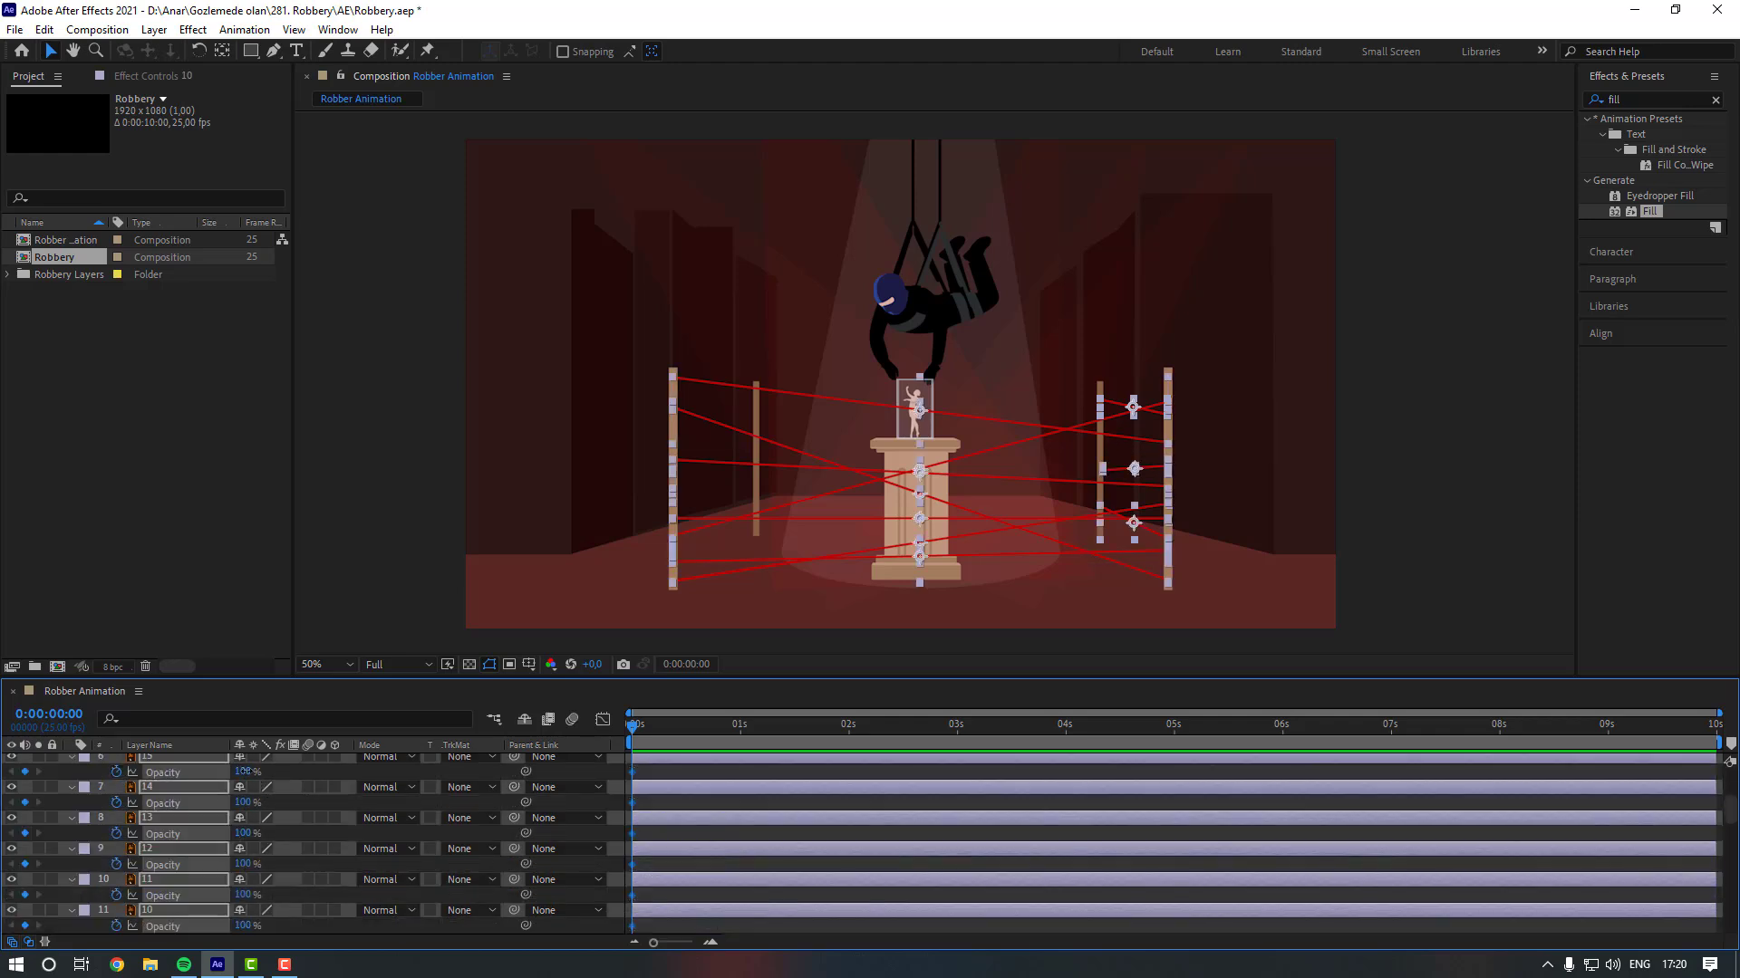
{"action": "type", "text": "0"}
{"action": "key", "text": "Return"}
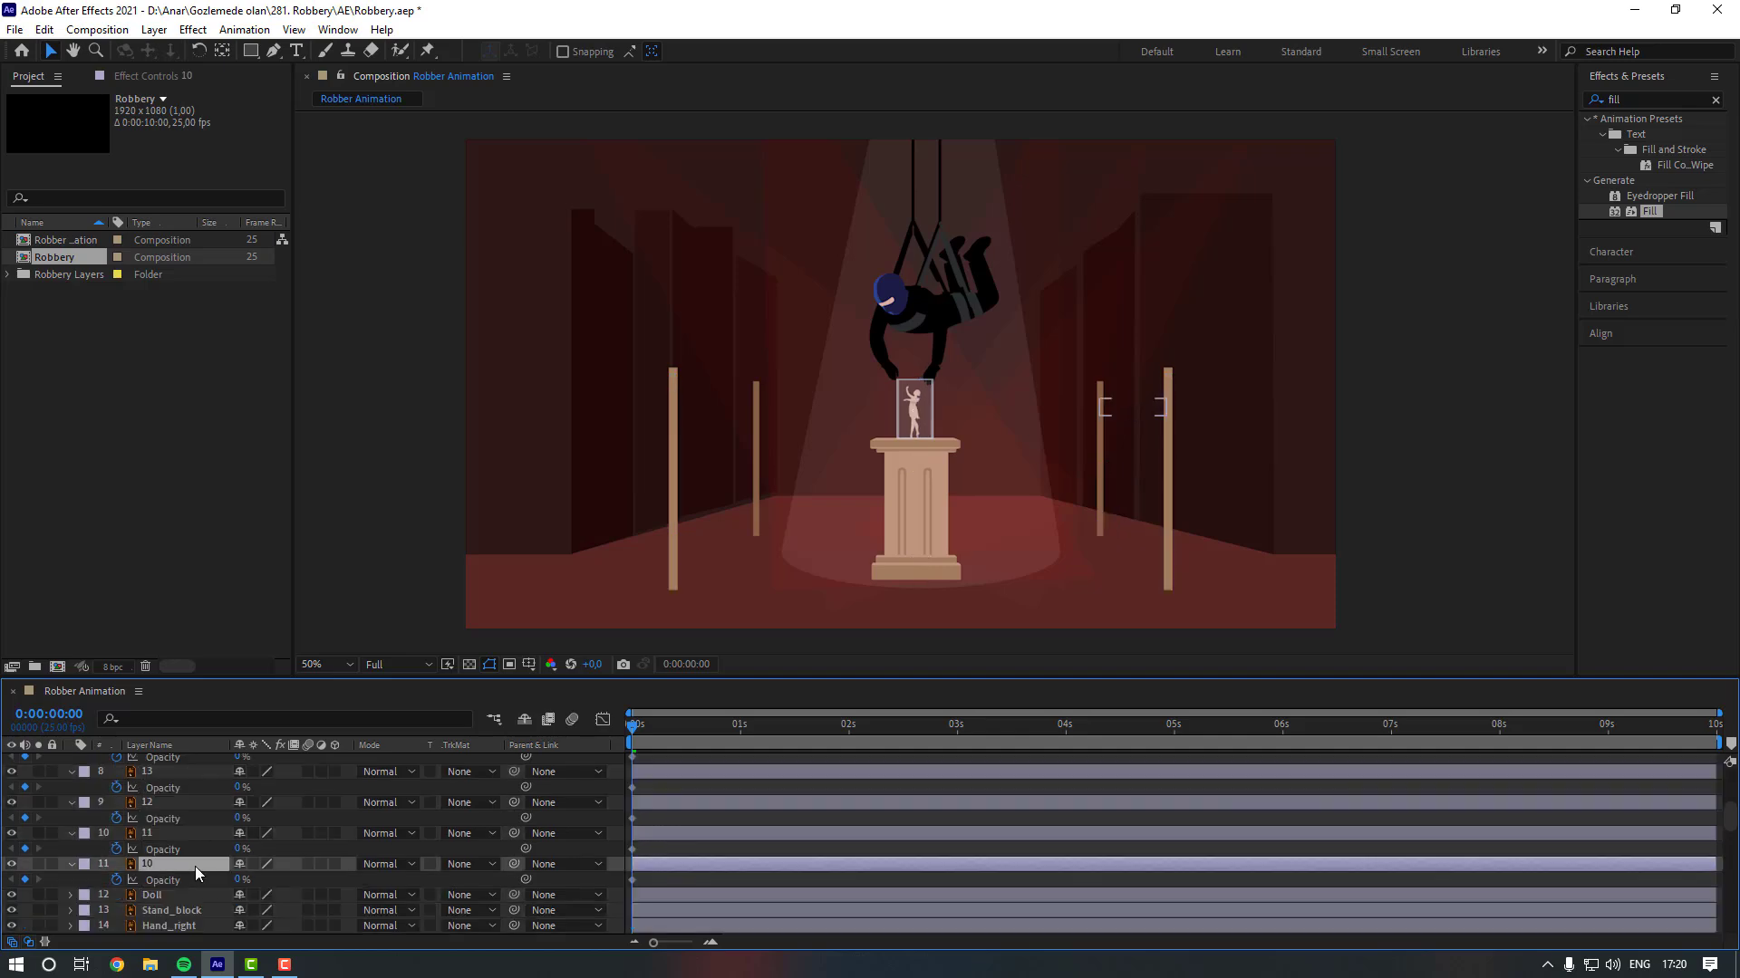
Keyframe layer 10's opacity at 95% on 0:00:00:05 and at 40% on 0:00:00:08.
{"action": "scroll", "coordinate": [194, 867], "scroll_direction": "down", "scroll_amount": 1}
{"action": "left_click", "coordinate": [203, 861]}
{"action": "left_click", "coordinate": [240, 879]}
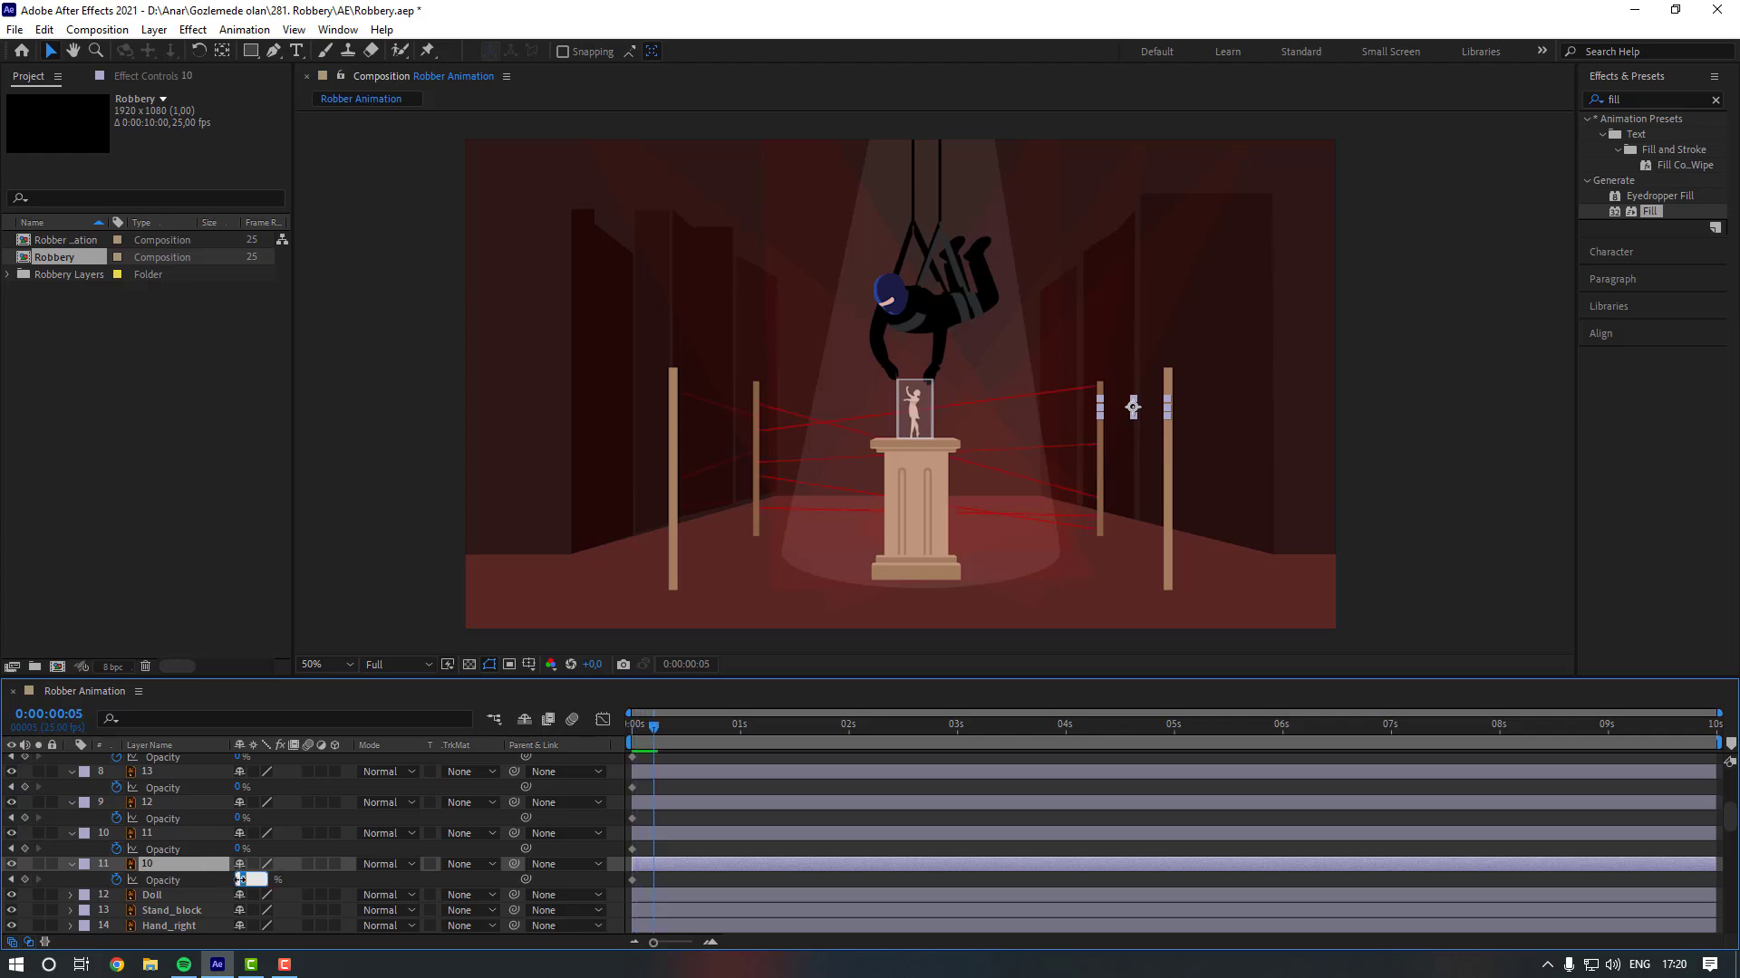
{"action": "type", "text": "25"}
{"action": "key", "text": "Return"}
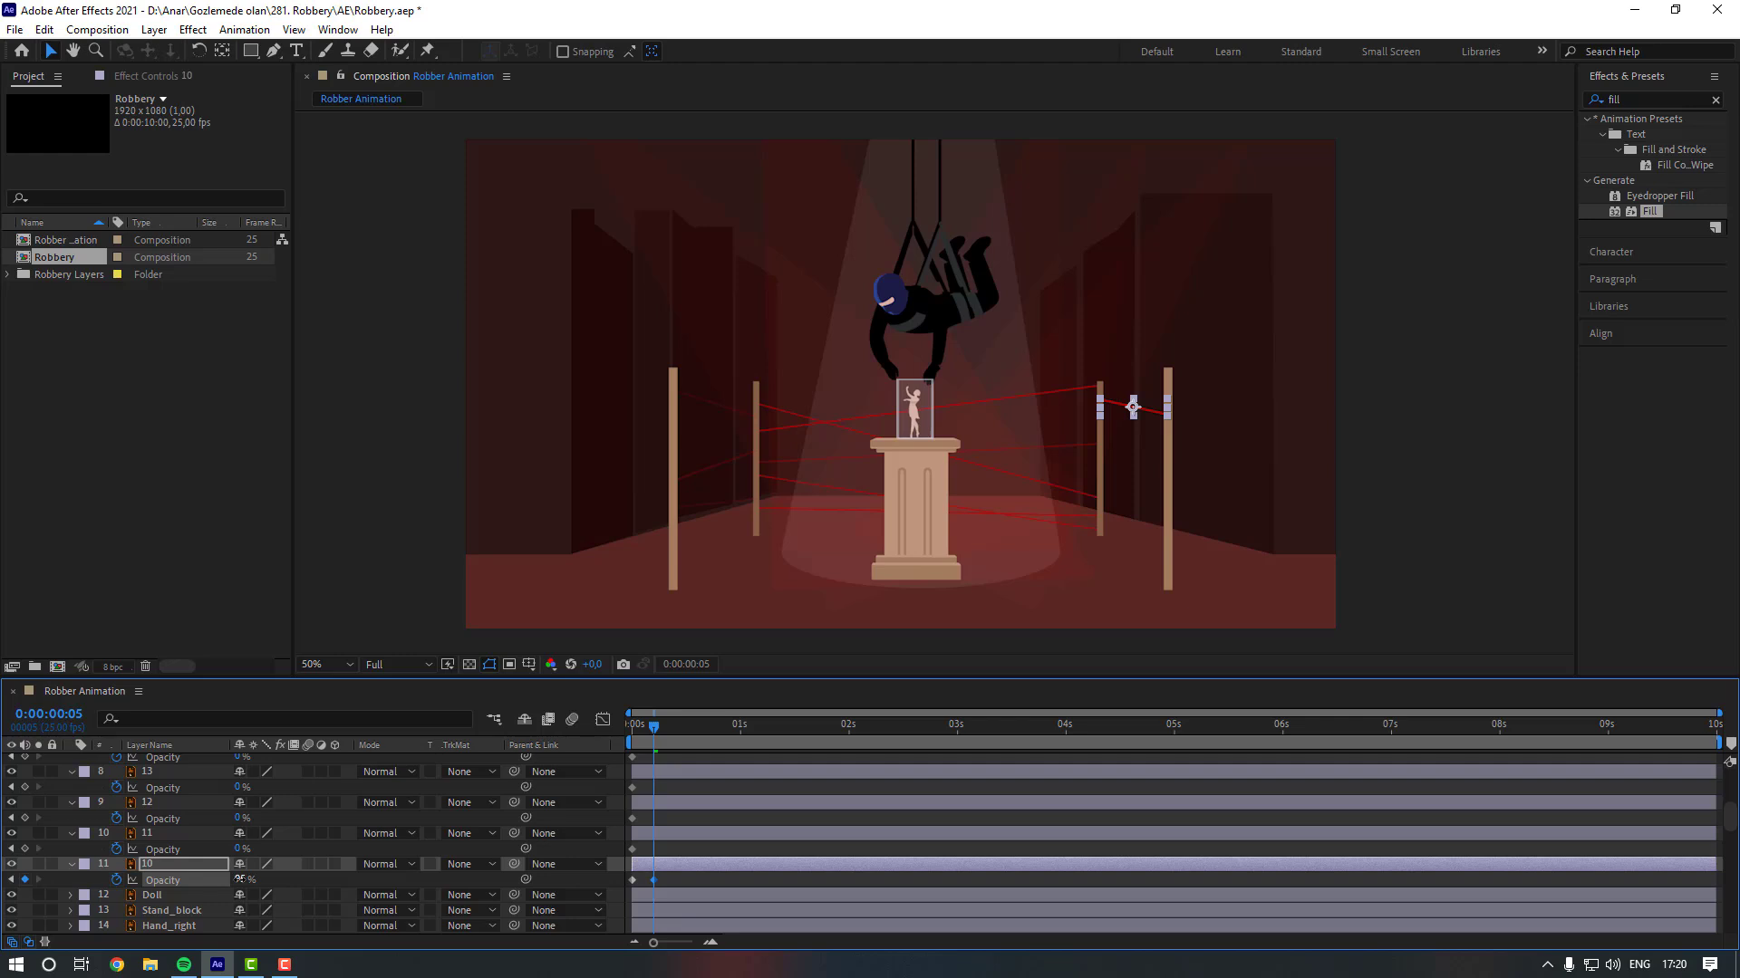
{"action": "key", "text": "Page_Down"}
{"action": "key", "text": "Page_Down"}
{"action": "left_click", "coordinate": [241, 879]}
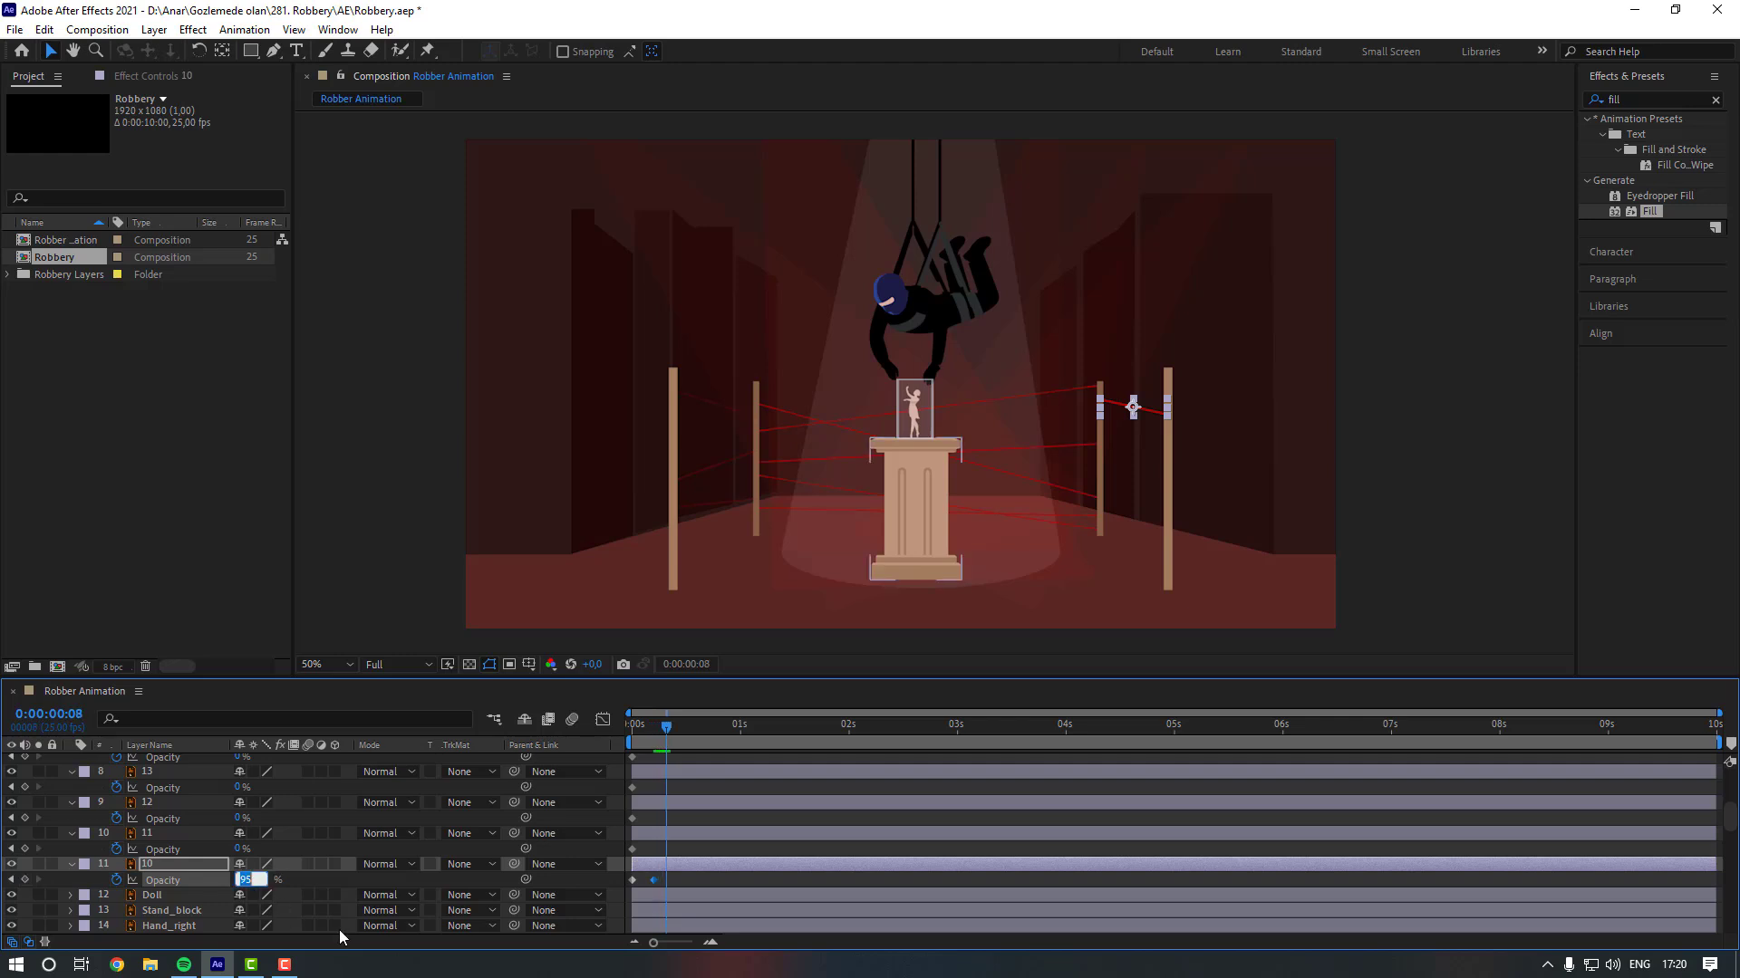
{"action": "type", "text": "40"}
{"action": "key", "text": "Return"}
Keyframe layer 10's opacity at 80% on 0:00:00:11 and at 60% on about 0:00:00:13.
{"action": "key", "text": "Page_Down"}
{"action": "key", "text": "Page_Down"}
{"action": "key", "text": "Page_Down"}
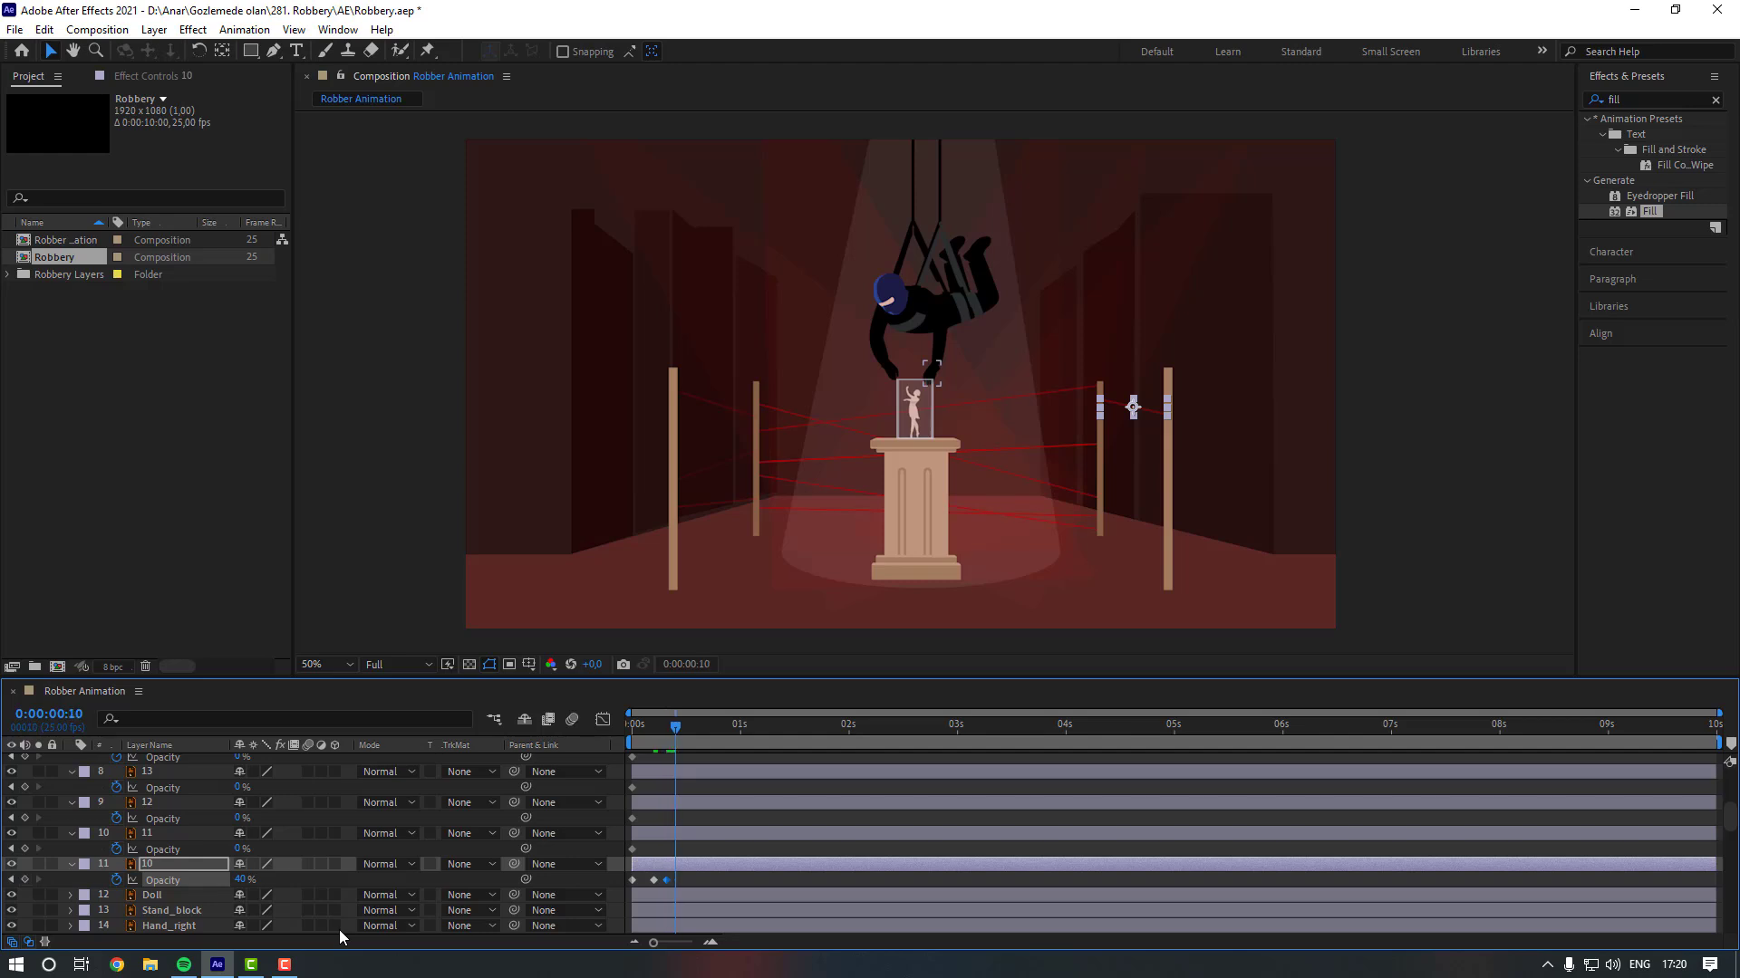
{"action": "left_click", "coordinate": [239, 888]}
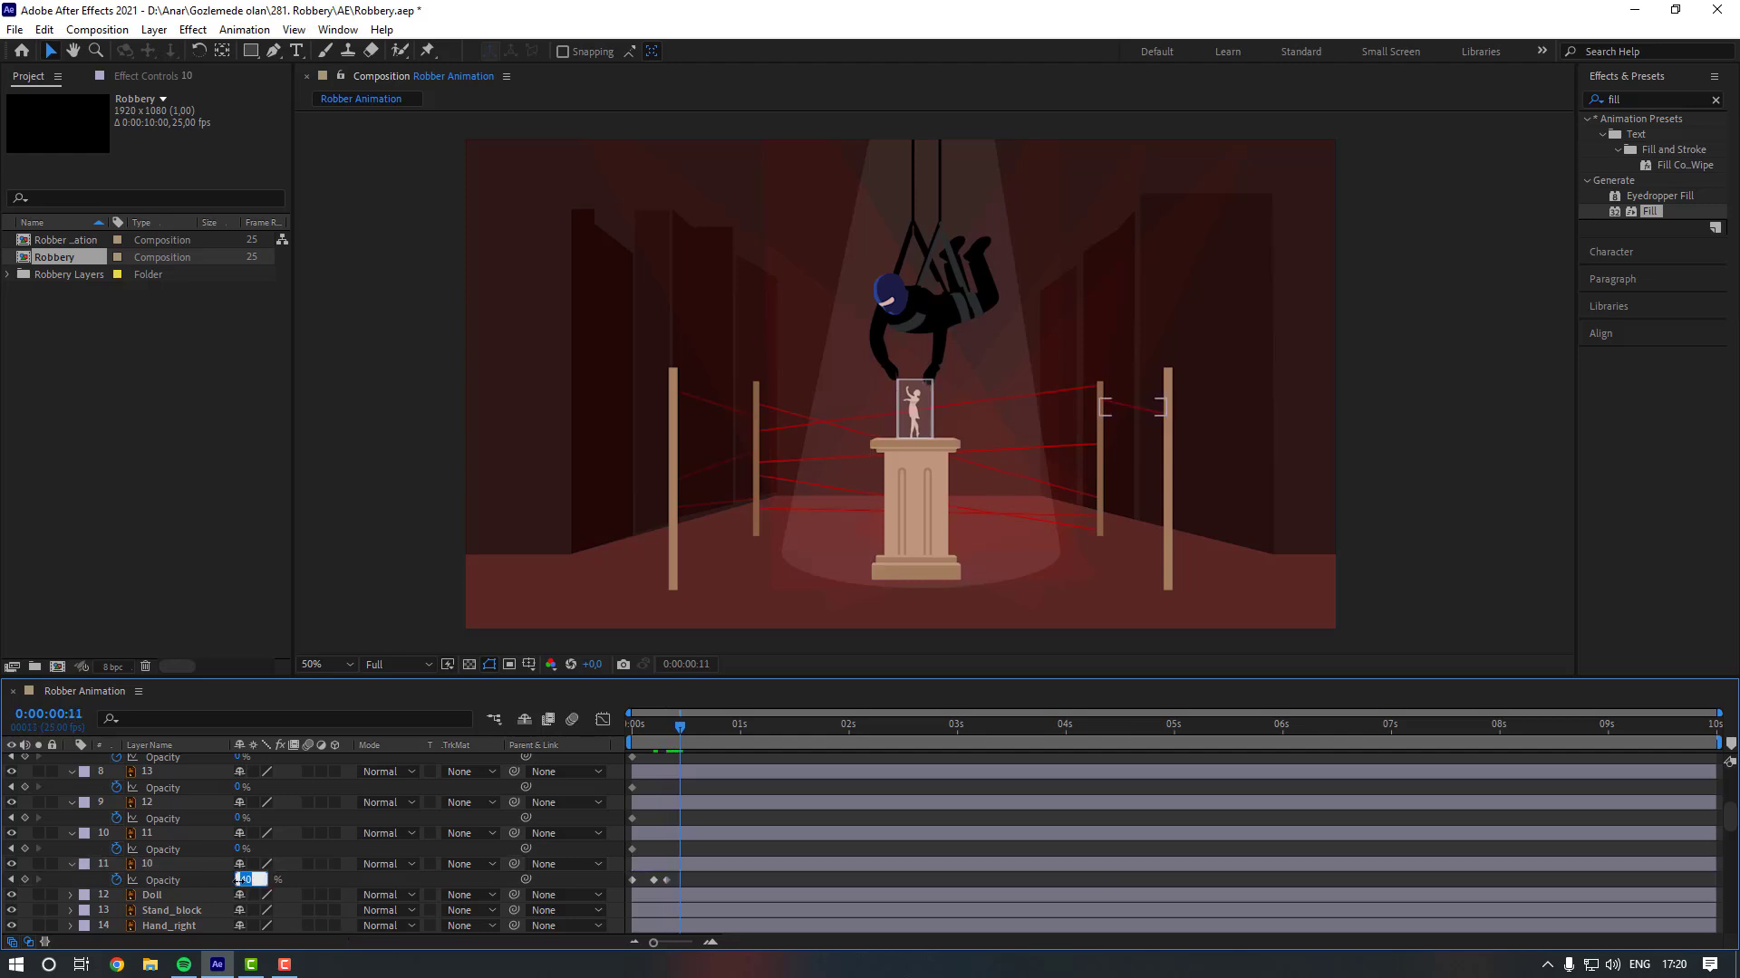
{"action": "left_click_drag", "start_coordinate": [241, 879], "coordinate": [271, 879]}
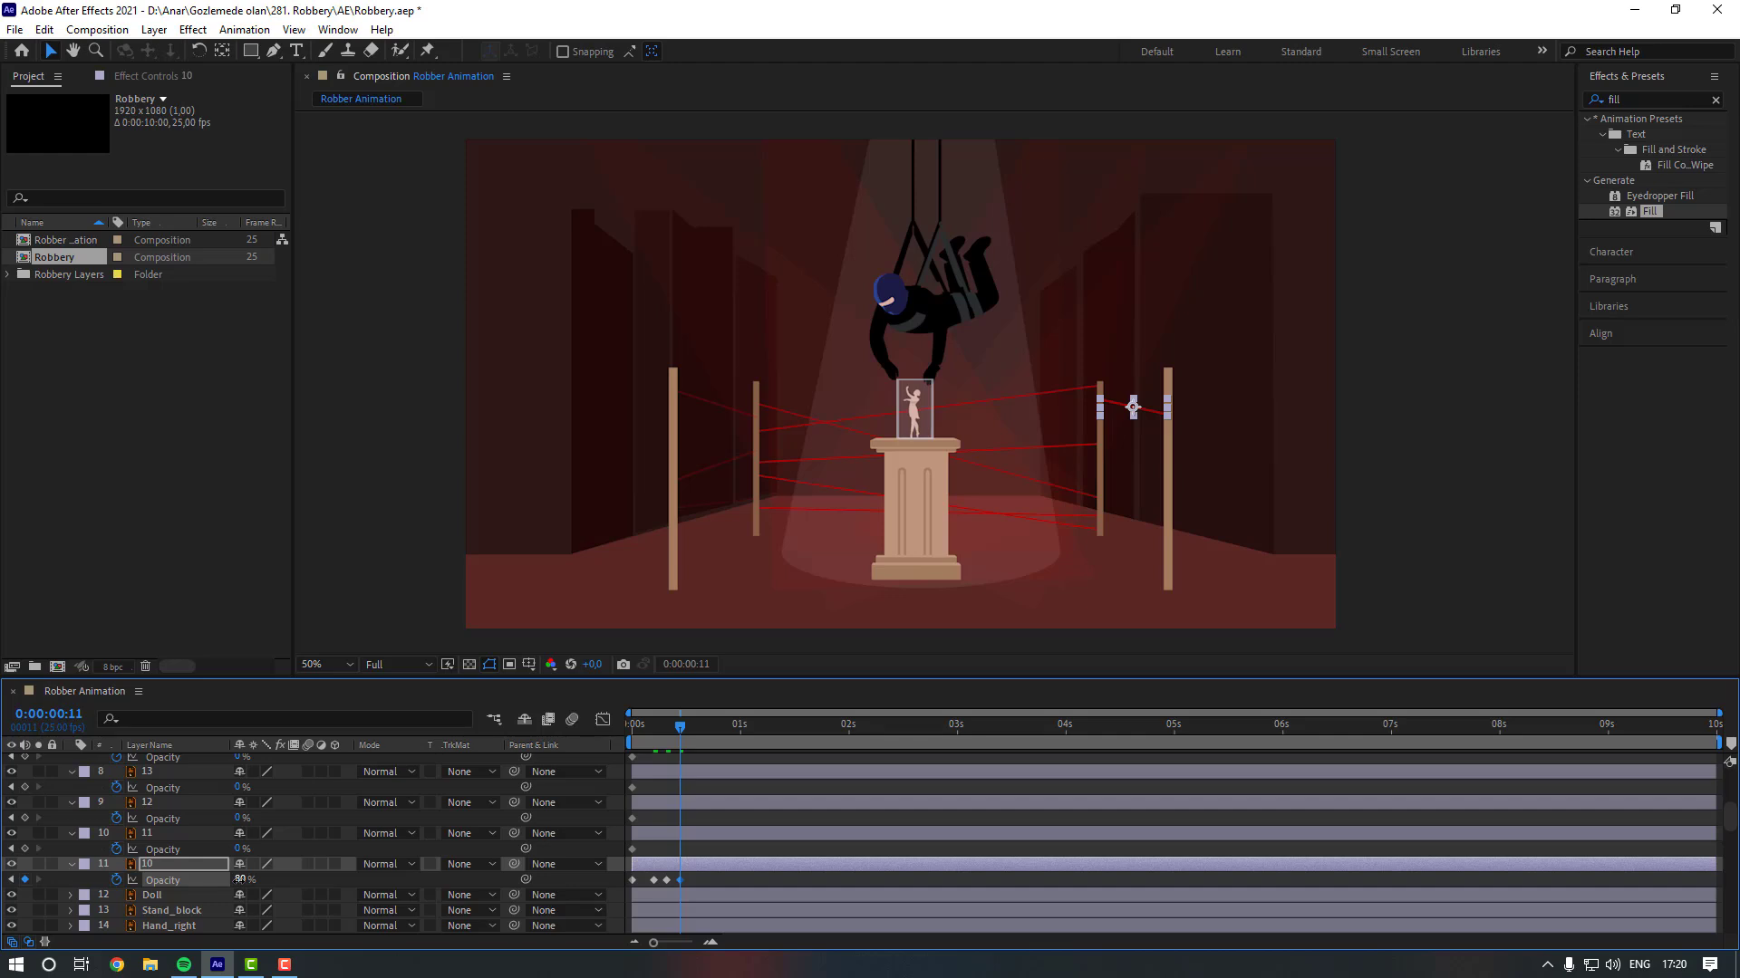
{"action": "key", "text": "Page_Down"}
{"action": "key", "text": "Page_Down"}
{"action": "type", "text": "60"}
{"action": "key", "text": "Return"}
Keyframe layer 10's opacity at 90% on about 0:00:00:16.
{"action": "key", "text": "Page_Down"}
{"action": "key", "text": "Page_Down"}
{"action": "key", "text": "Page_Down"}
{"action": "left_click", "coordinate": [241, 880]}
{"action": "type", "text": "90"}
{"action": "key", "text": "Return"}
Add a hold keyframe for layer 10's opacity at about 0:00:01:11 and keyframe 50% about three frames further on.
{"action": "left_click_drag", "start_coordinate": [763, 722], "coordinate": [788, 732]}
{"action": "left_click", "coordinate": [24, 880]}
{"action": "key", "text": "Page_Down"}
{"action": "key", "text": "Page_Down"}
{"action": "key", "text": "Page_Down"}
{"action": "left_click", "coordinate": [241, 879]}
{"action": "type", "text": "50"}
{"action": "key", "text": "Return"}
Keyframe layer 10's opacity at 75% on about 0:00:01:16 and add another opacity keyframe a few frames further on.
{"action": "key", "text": "Page_Down"}
{"action": "left_click", "coordinate": [241, 880]}
{"action": "type", "text": "75"}
{"action": "key", "text": "Return"}
{"action": "key", "text": "Page_Down"}
{"action": "key", "text": "Page_Down"}
{"action": "left_click", "coordinate": [241, 879]}
{"action": "key", "text": "Return"}
Keyframe layer 10's opacity at 90% on about 0:00:01:22.
{"action": "key", "text": "Page_Down"}
{"action": "key", "text": "Page_Down"}
{"action": "key", "text": "Page_Down"}
{"action": "left_click", "coordinate": [240, 880]}
{"action": "type", "text": "90"}
{"action": "key", "text": "Return"}
Copy layer 10's second flicker group and paste it at about 0:00:03:03, 0:00:04:22, 0:00:07:00 and 0:00:09:01.
{"action": "left_click_drag", "start_coordinate": [848, 875], "coordinate": [785, 882]}
{"action": "left_click_drag", "start_coordinate": [957, 724], "coordinate": [970, 725]}
{"action": "key", "text": "ctrl+v"}
{"action": "left_click_drag", "start_coordinate": [1149, 728], "coordinate": [1161, 727]}
{"action": "key", "text": "ctrl+v"}
{"action": "left_click_drag", "start_coordinate": [1321, 727], "coordinate": [1390, 732]}
{"action": "key", "text": "ctrl+v"}
{"action": "left_click", "coordinate": [1612, 729]}
{"action": "key", "text": "ctrl+v"}
Copy layer 10's opacity keyframes except the first and paste them onto layers 11, 12 and 13 from 0:00:00:03, 0:00:00:06 and 0:00:00:09.
{"action": "left_click_drag", "start_coordinate": [1685, 884], "coordinate": [639, 878]}
{"action": "left_click", "coordinate": [660, 834]}
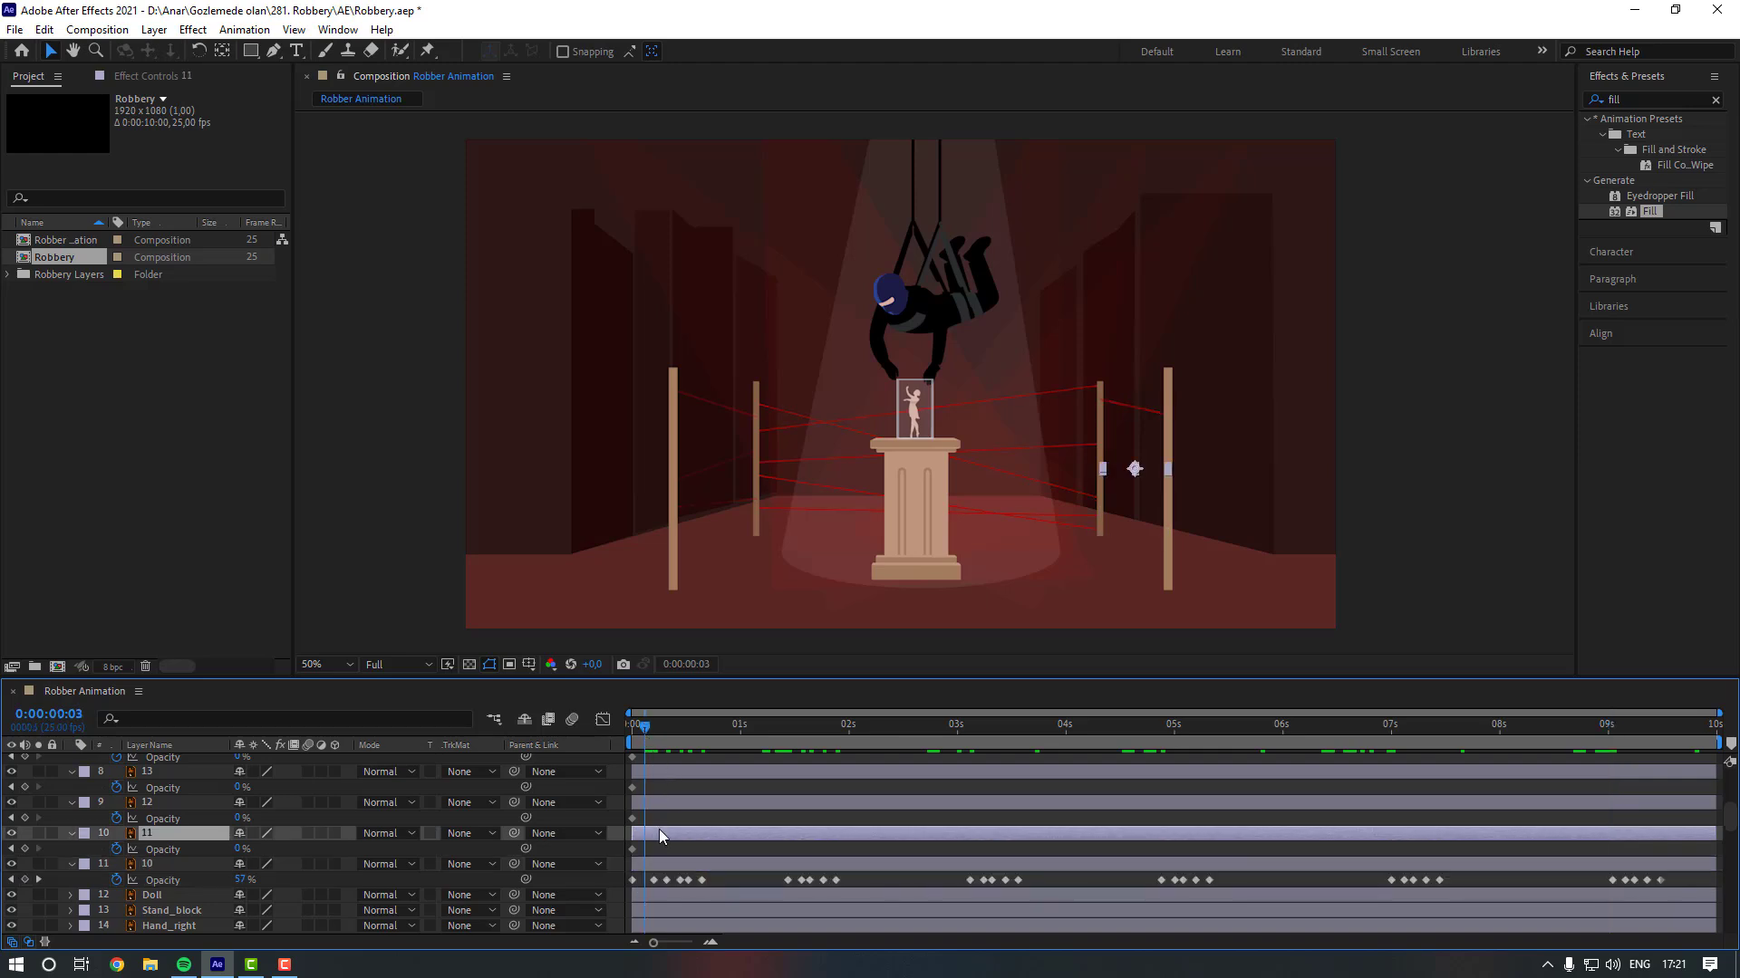
{"action": "key", "text": "ctrl+v"}
{"action": "left_click", "coordinate": [671, 801]}
{"action": "left_click_drag", "start_coordinate": [645, 728], "coordinate": [660, 732]}
{"action": "key", "text": "ctrl+v"}
{"action": "left_click", "coordinate": [664, 773]}
{"action": "key", "text": "ctrl+v"}
Paste the flicker keyframes onto layers 14 to 19 with staggered starts between 0:00:00:03 and 0:00:00:09, and preview the animation.
{"action": "scroll", "coordinate": [661, 776], "scroll_direction": "up", "scroll_amount": 2}
{"action": "left_click", "coordinate": [667, 802]}
{"action": "key", "text": "ctrl+v"}
{"action": "left_click_drag", "start_coordinate": [659, 728], "coordinate": [646, 729]}
{"action": "left_click", "coordinate": [674, 773]}
{"action": "key", "text": "ctrl+v"}
{"action": "scroll", "coordinate": [674, 775], "scroll_direction": "up", "scroll_amount": 2}
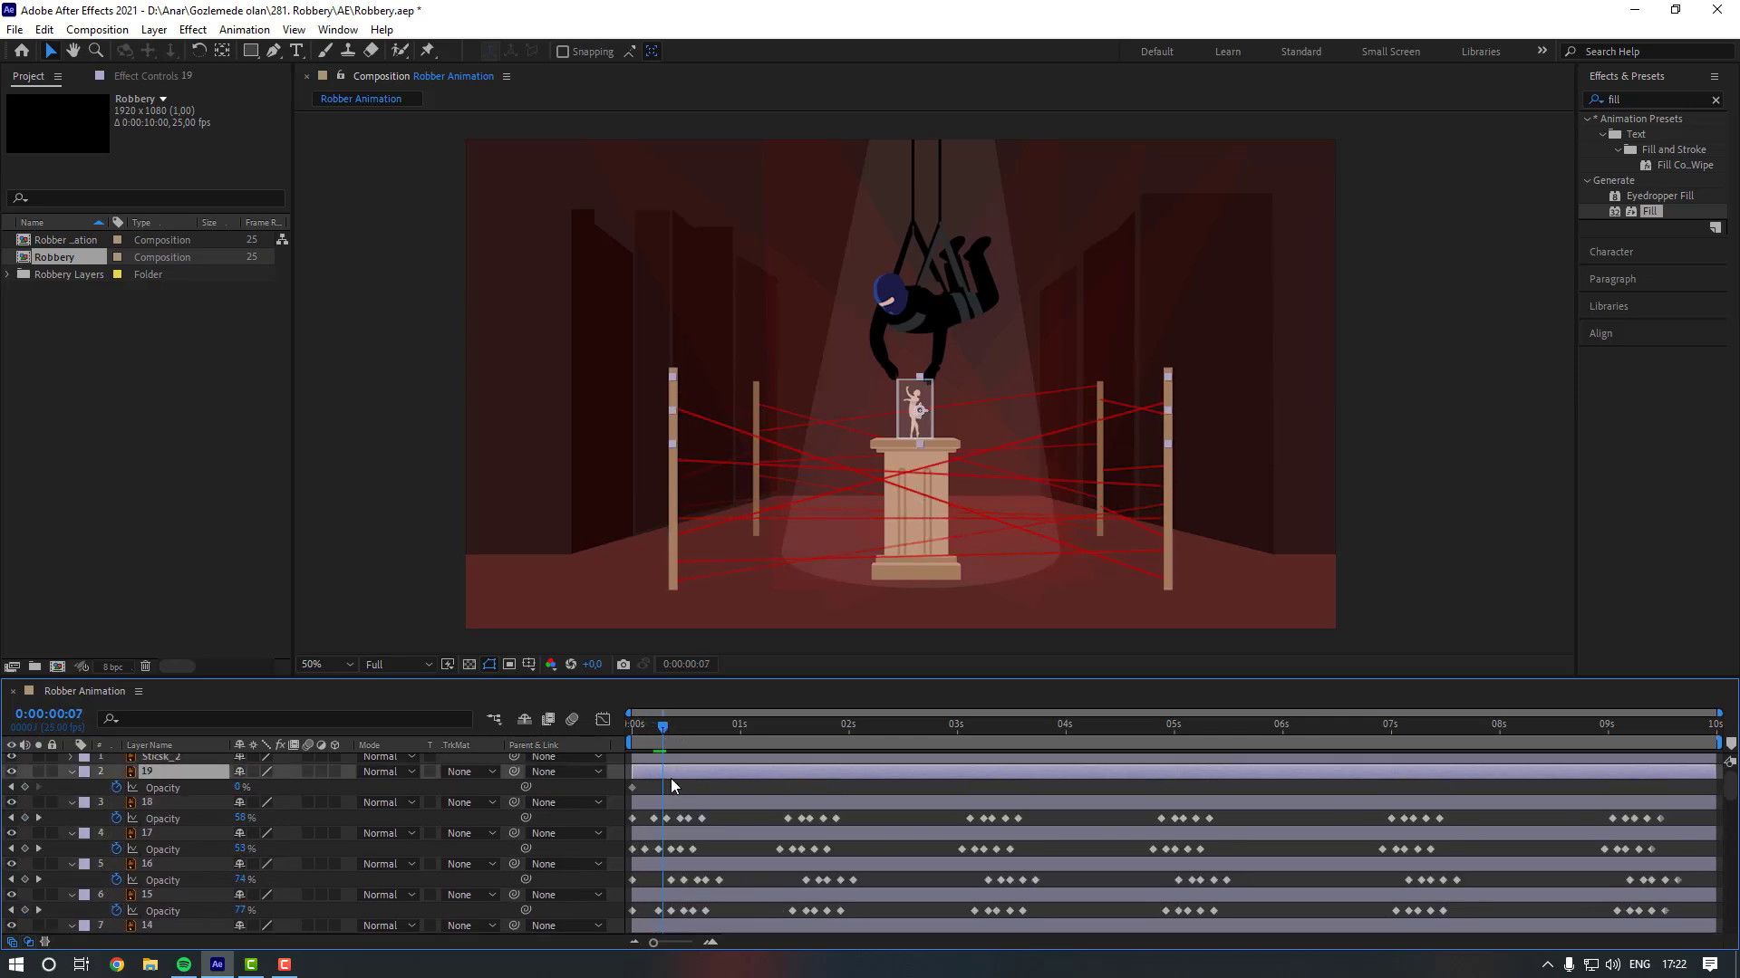
{"action": "key", "text": "space"}
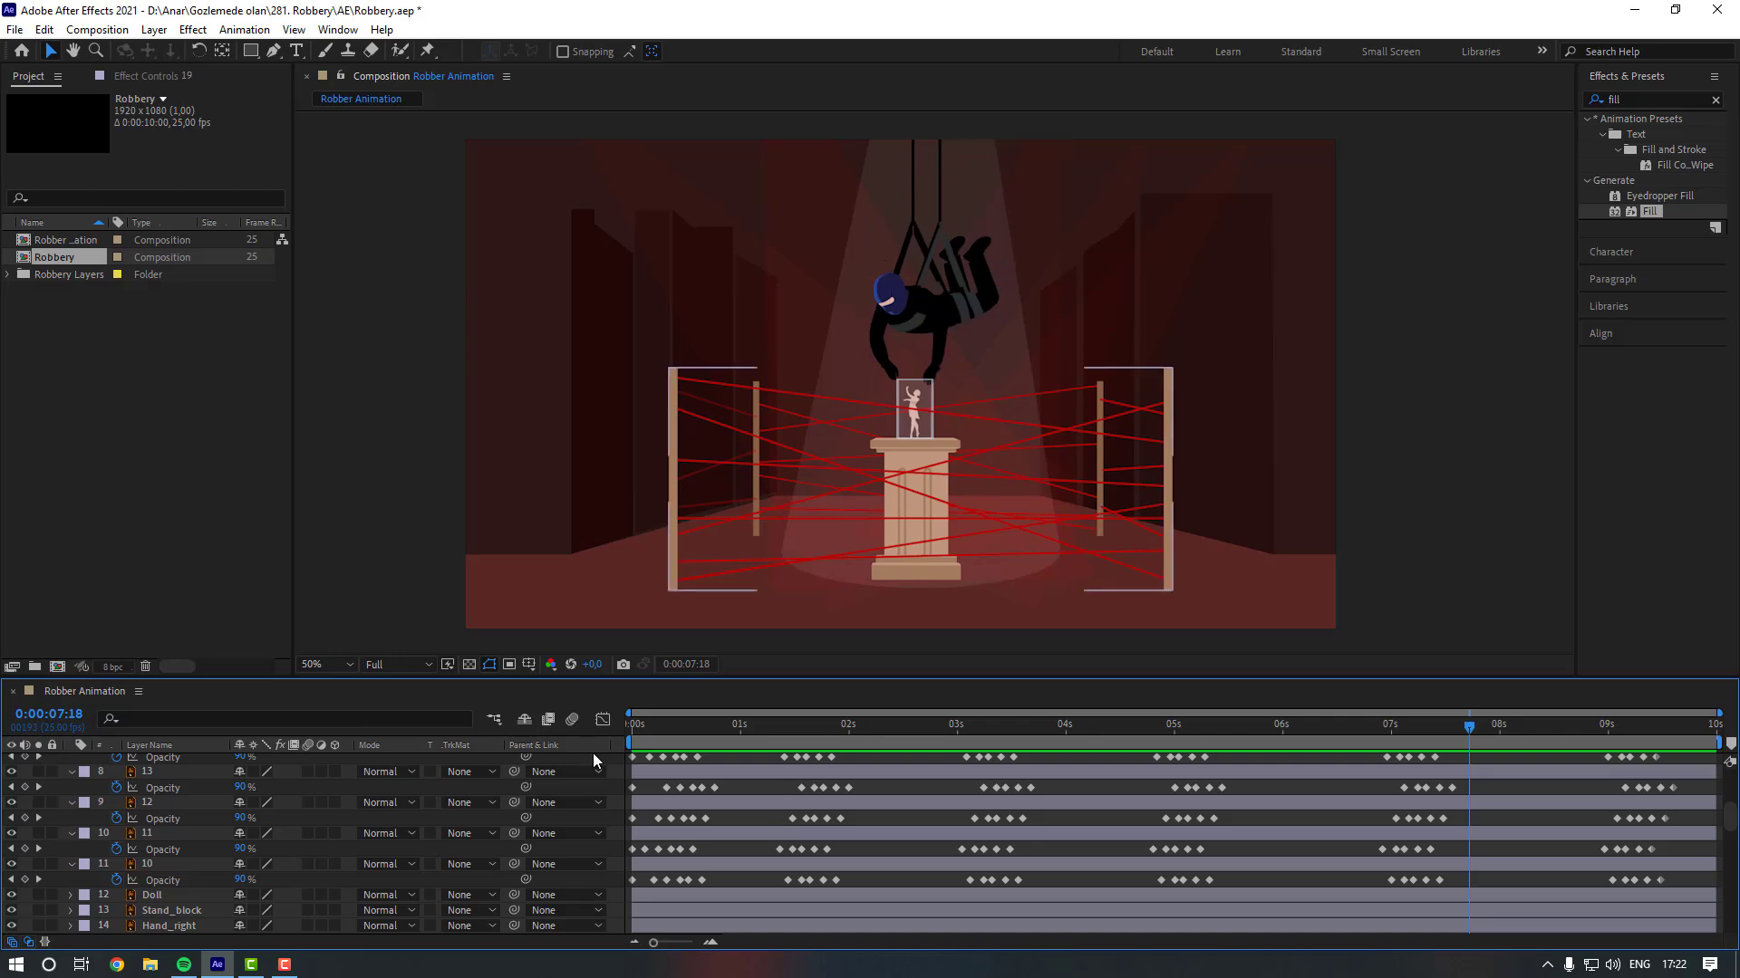
Collapse the revealed keyframe properties of all layers and deselect them.
{"action": "scroll", "coordinate": [181, 830], "scroll_direction": "up", "scroll_amount": 5}
{"action": "key", "text": "ctrl+a"}
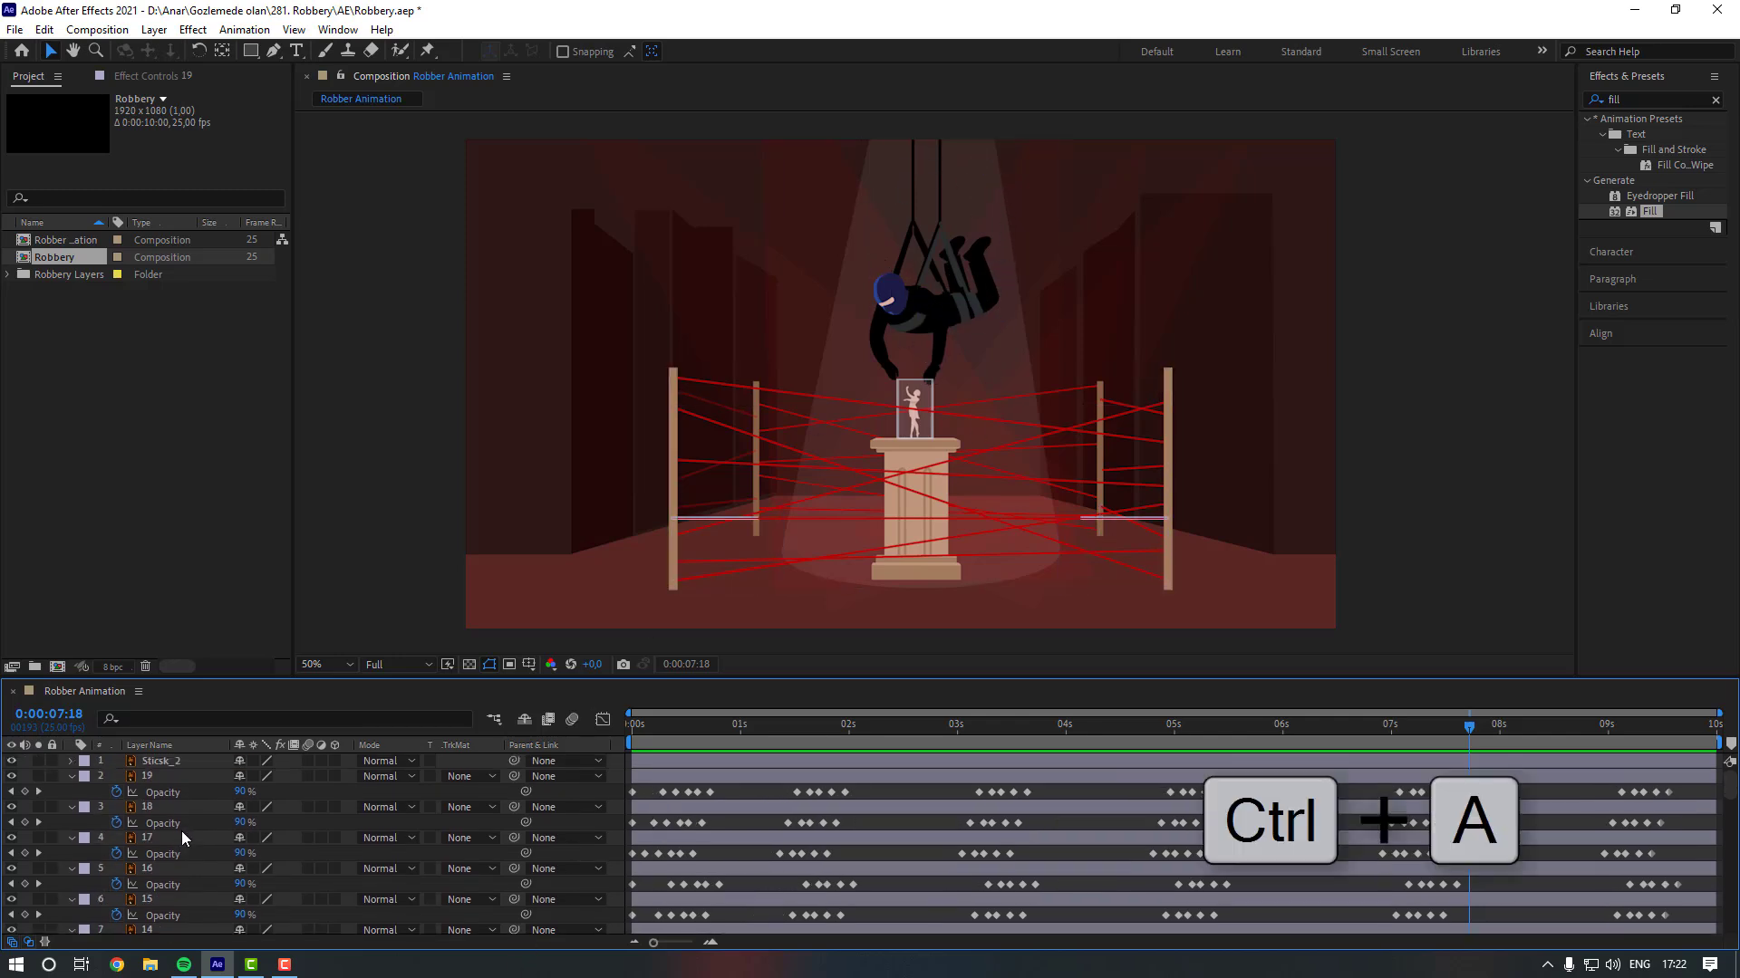
{"action": "key", "text": "u"}
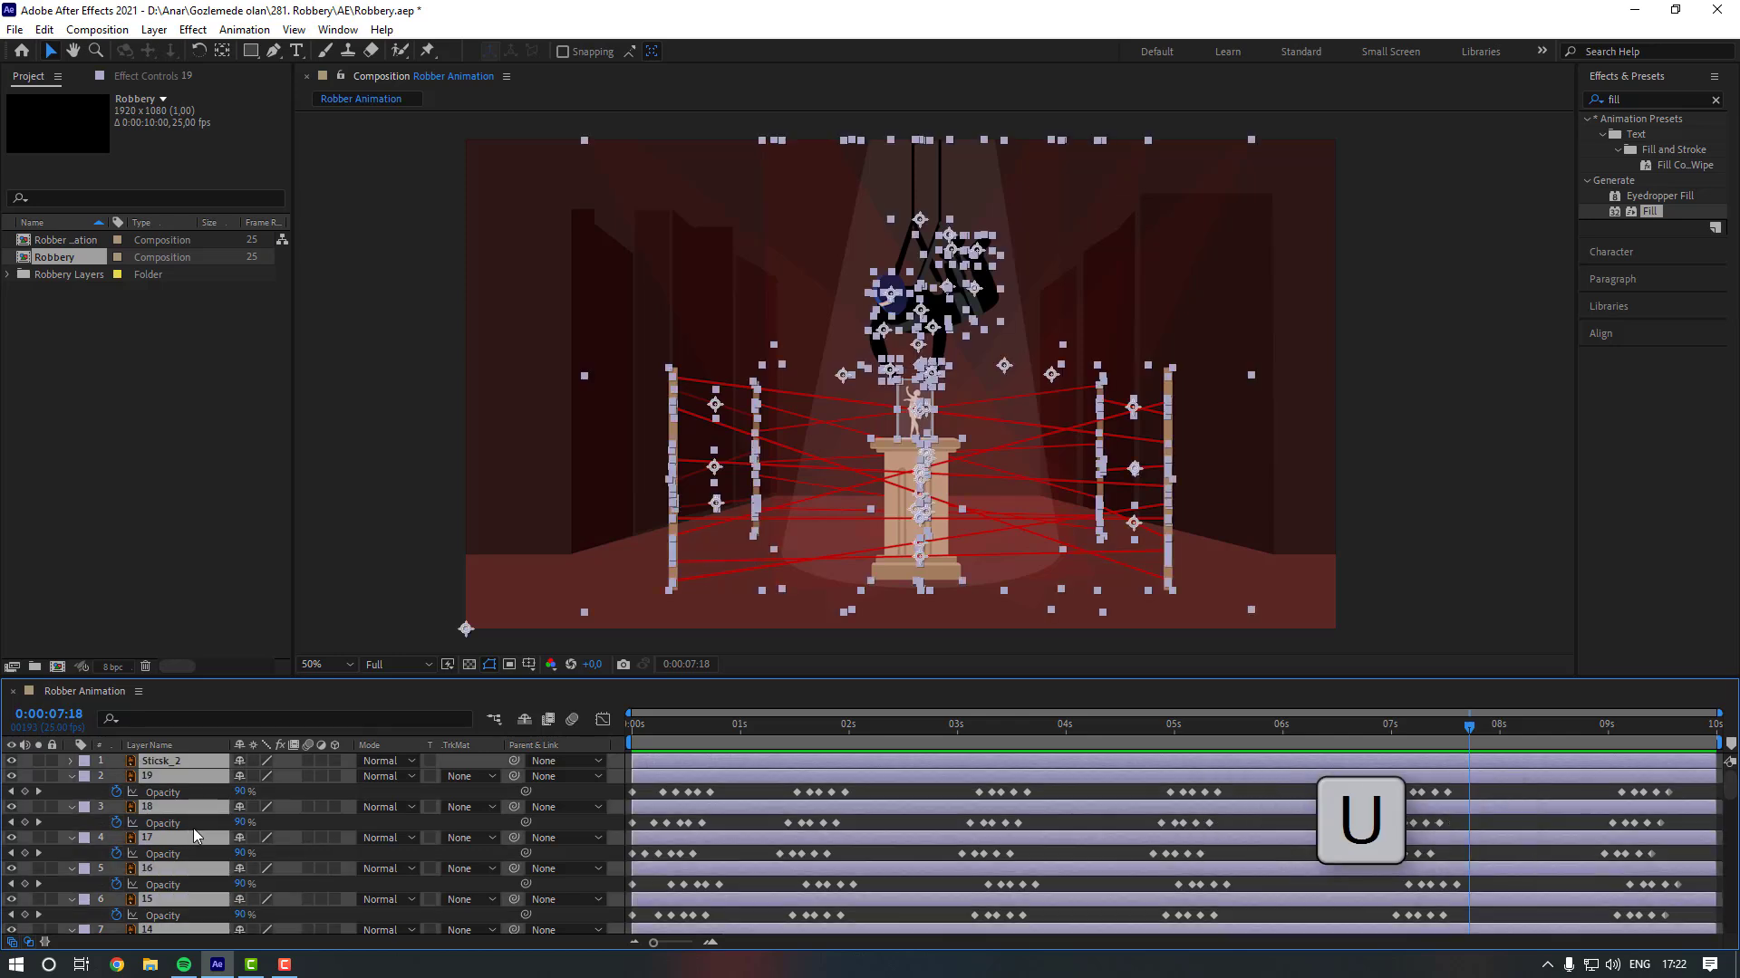
{"action": "left_click", "coordinate": [386, 535]}
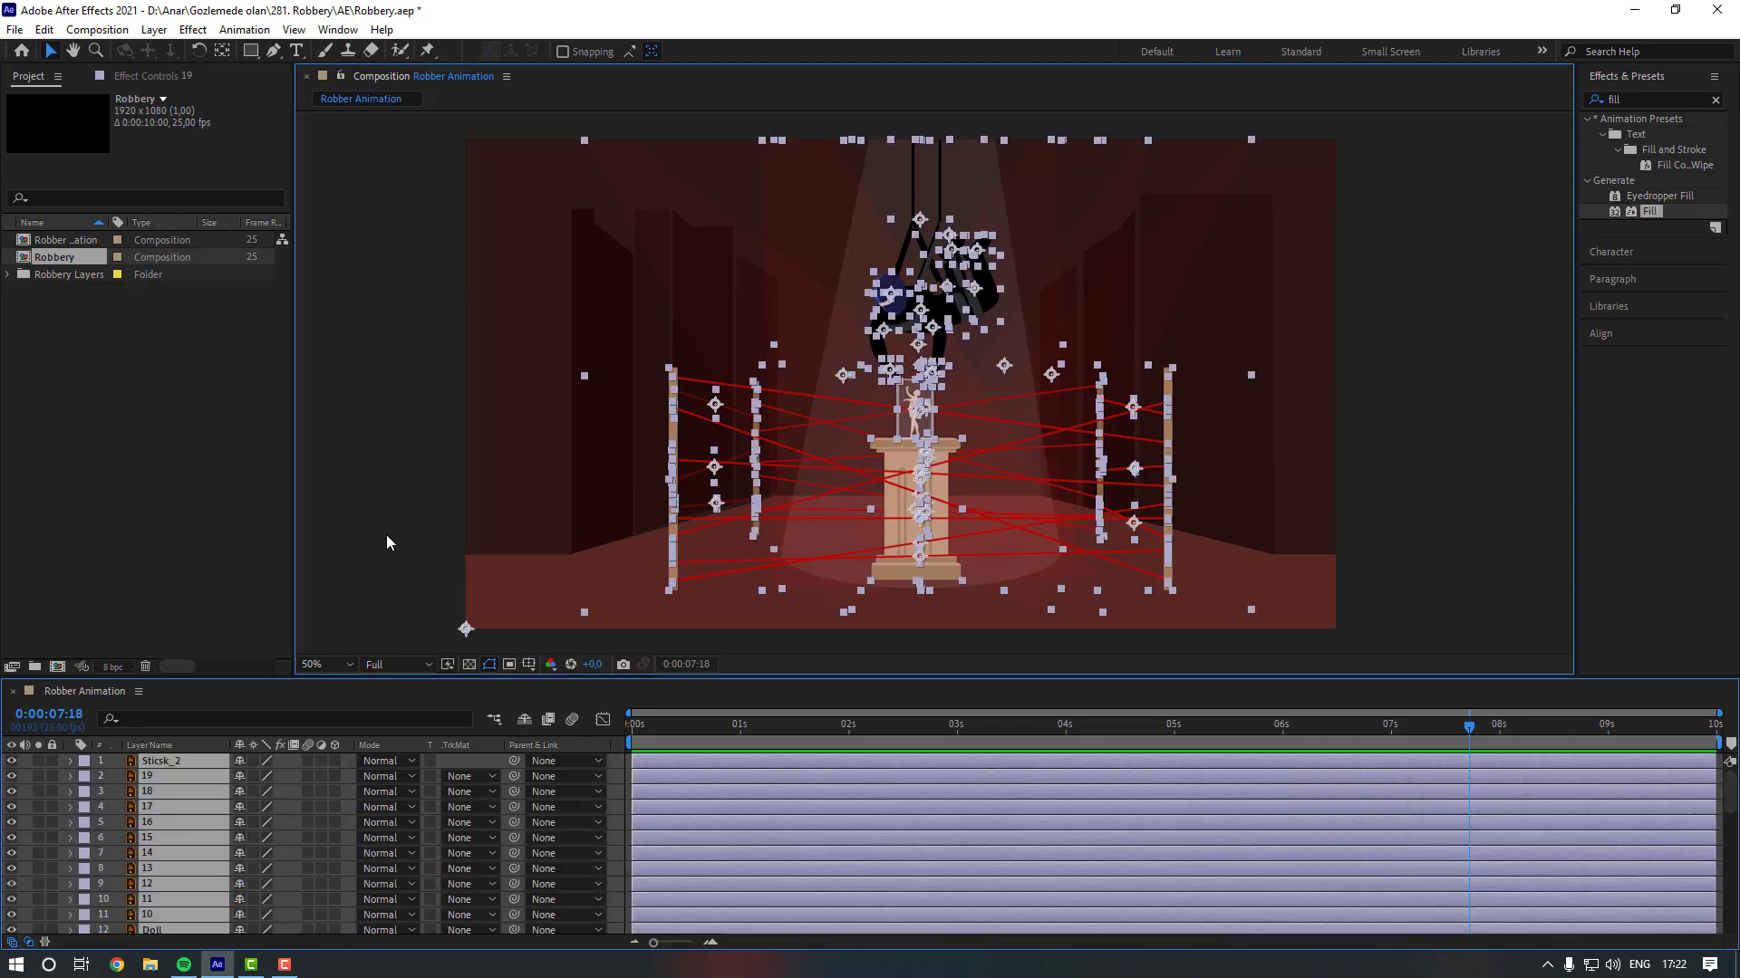
{"action": "scroll", "coordinate": [185, 878], "scroll_direction": "down", "scroll_amount": 5}
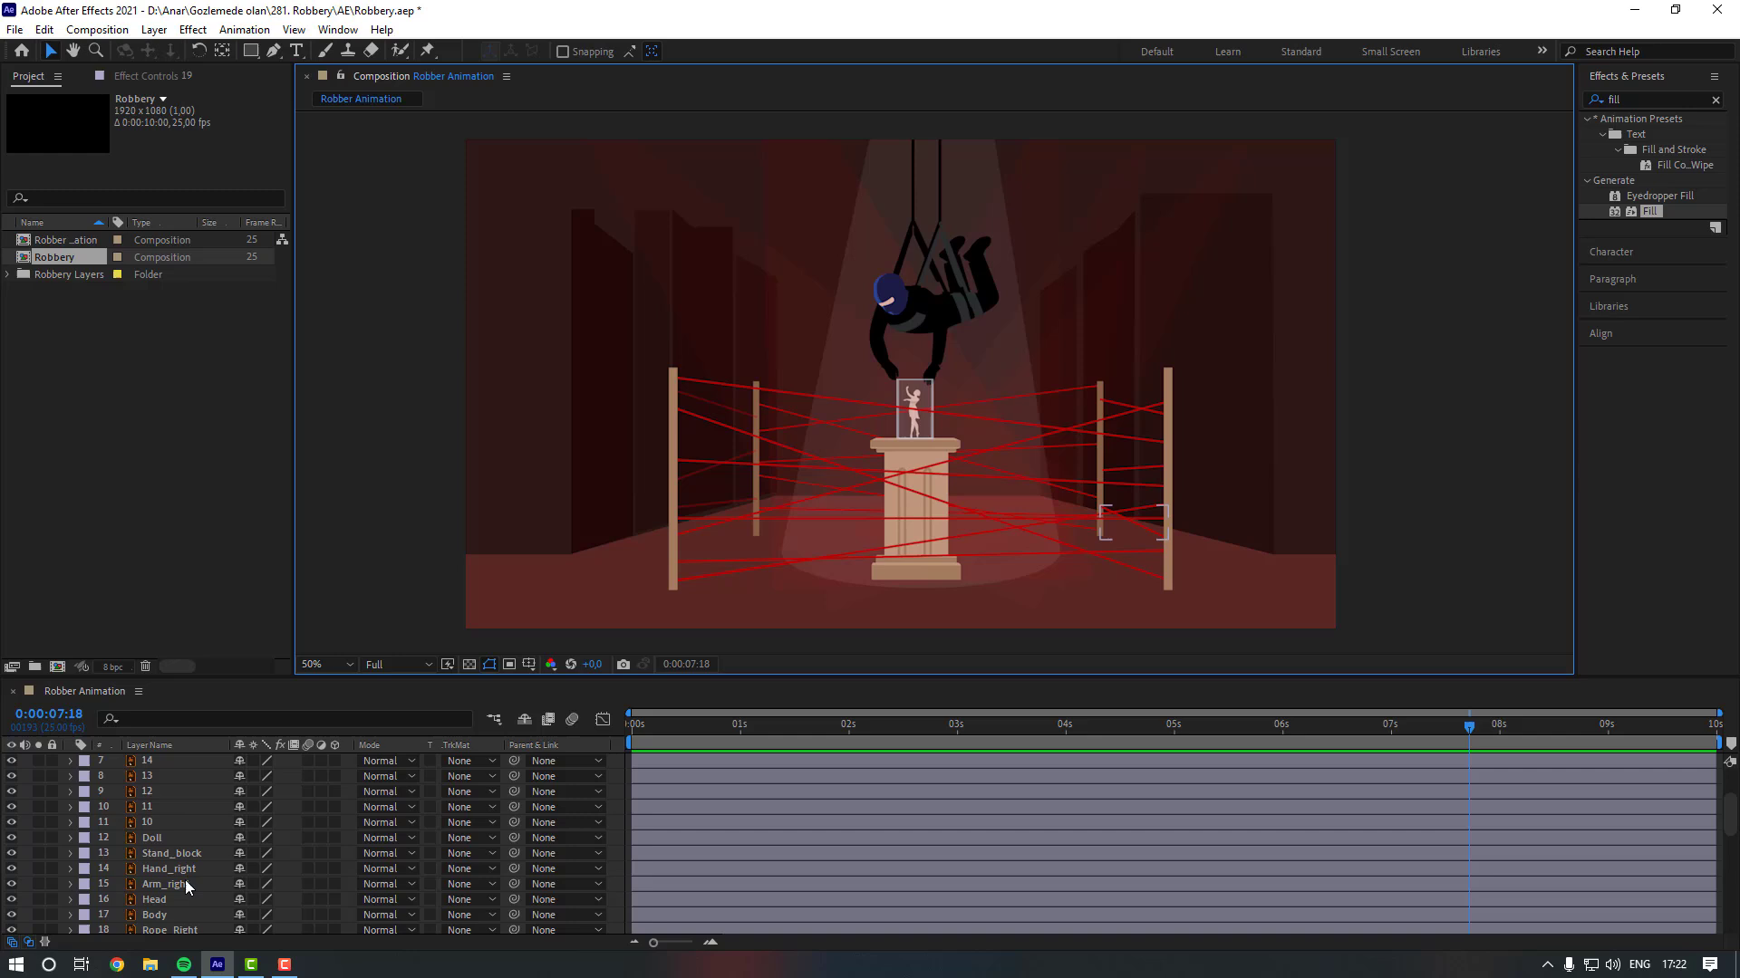
Create a null object and centre its anchor point.
{"action": "right_click", "coordinate": [397, 373]}
{"action": "mouse_move", "coordinate": [476, 392]}
{"action": "left_click", "coordinate": [703, 490]}
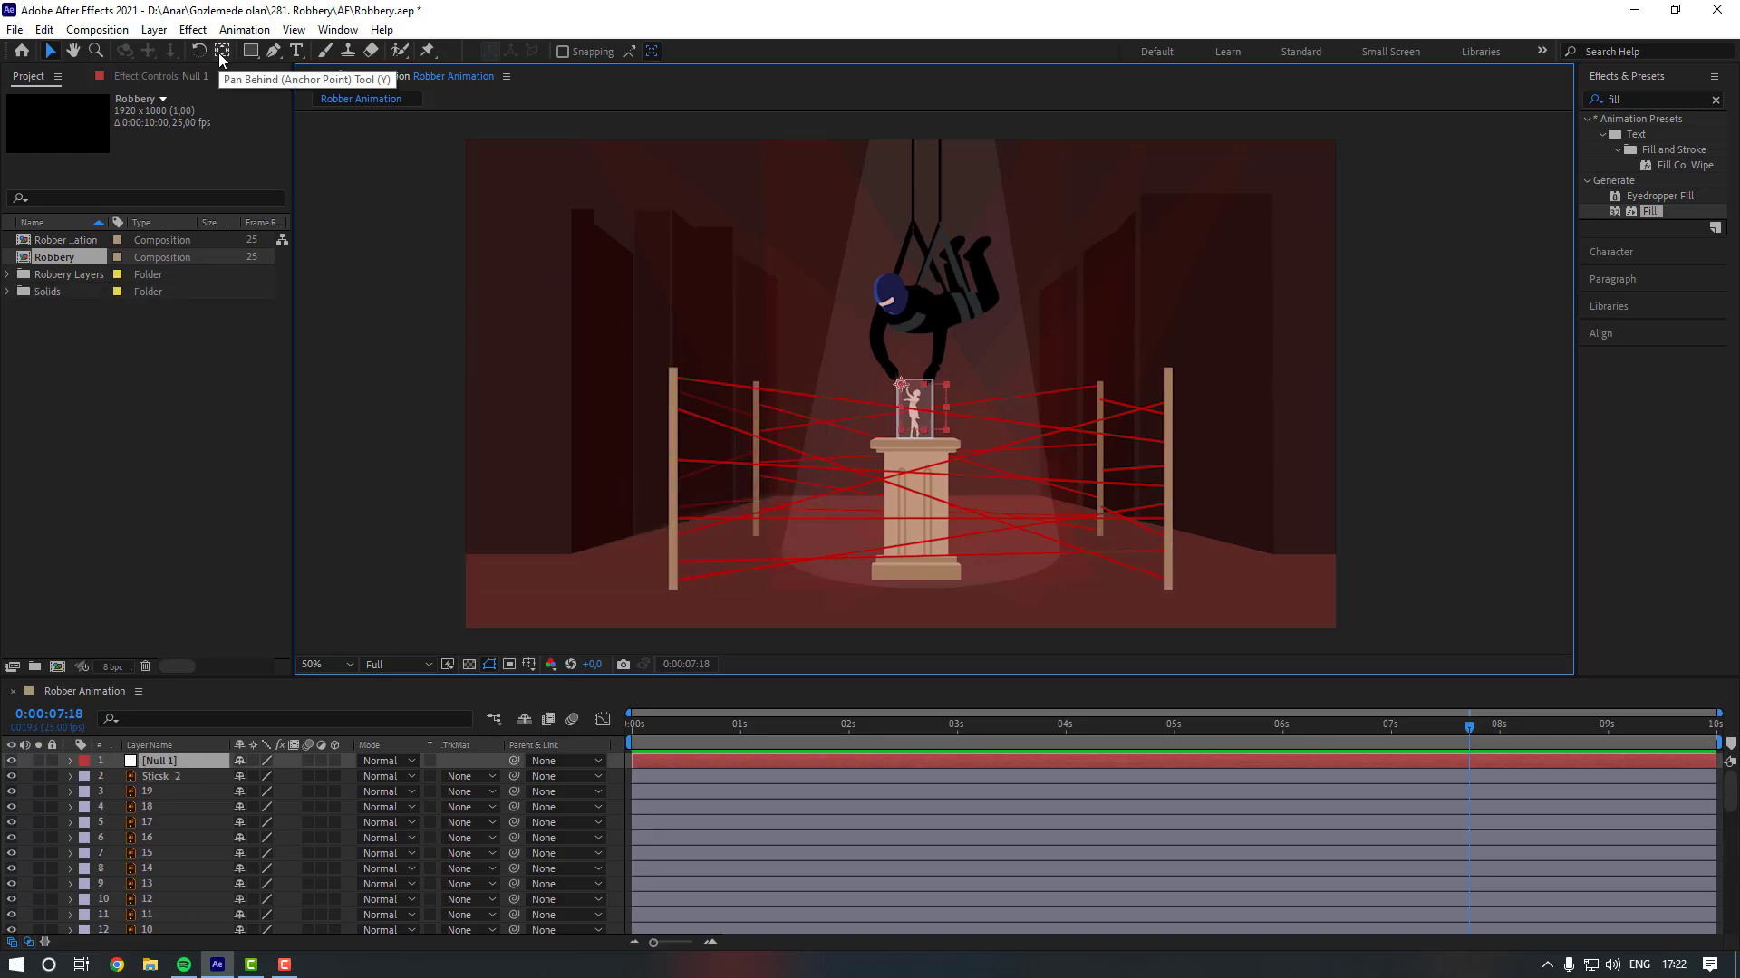
{"action": "key", "text": "ctrl+alt+Home"}
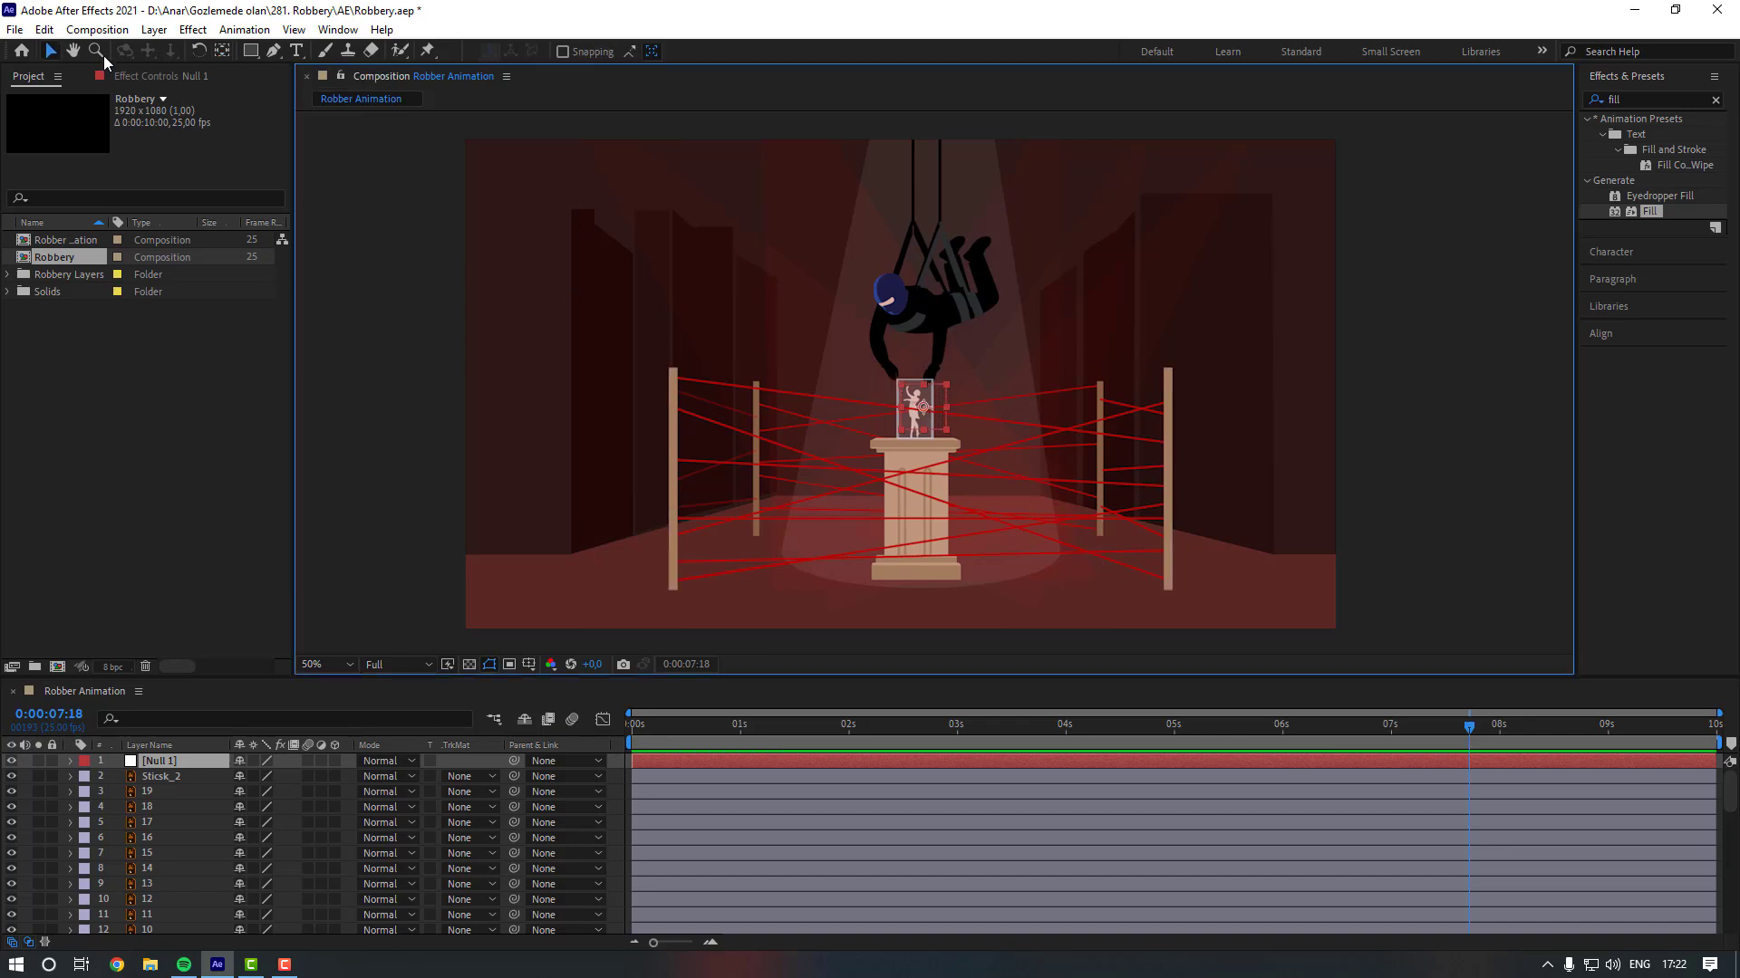
Move the null object up onto the hanging robber's harness and rename it Controller.
{"action": "left_click_drag", "start_coordinate": [928, 409], "coordinate": [933, 276]}
{"action": "left_click", "coordinate": [183, 763]}
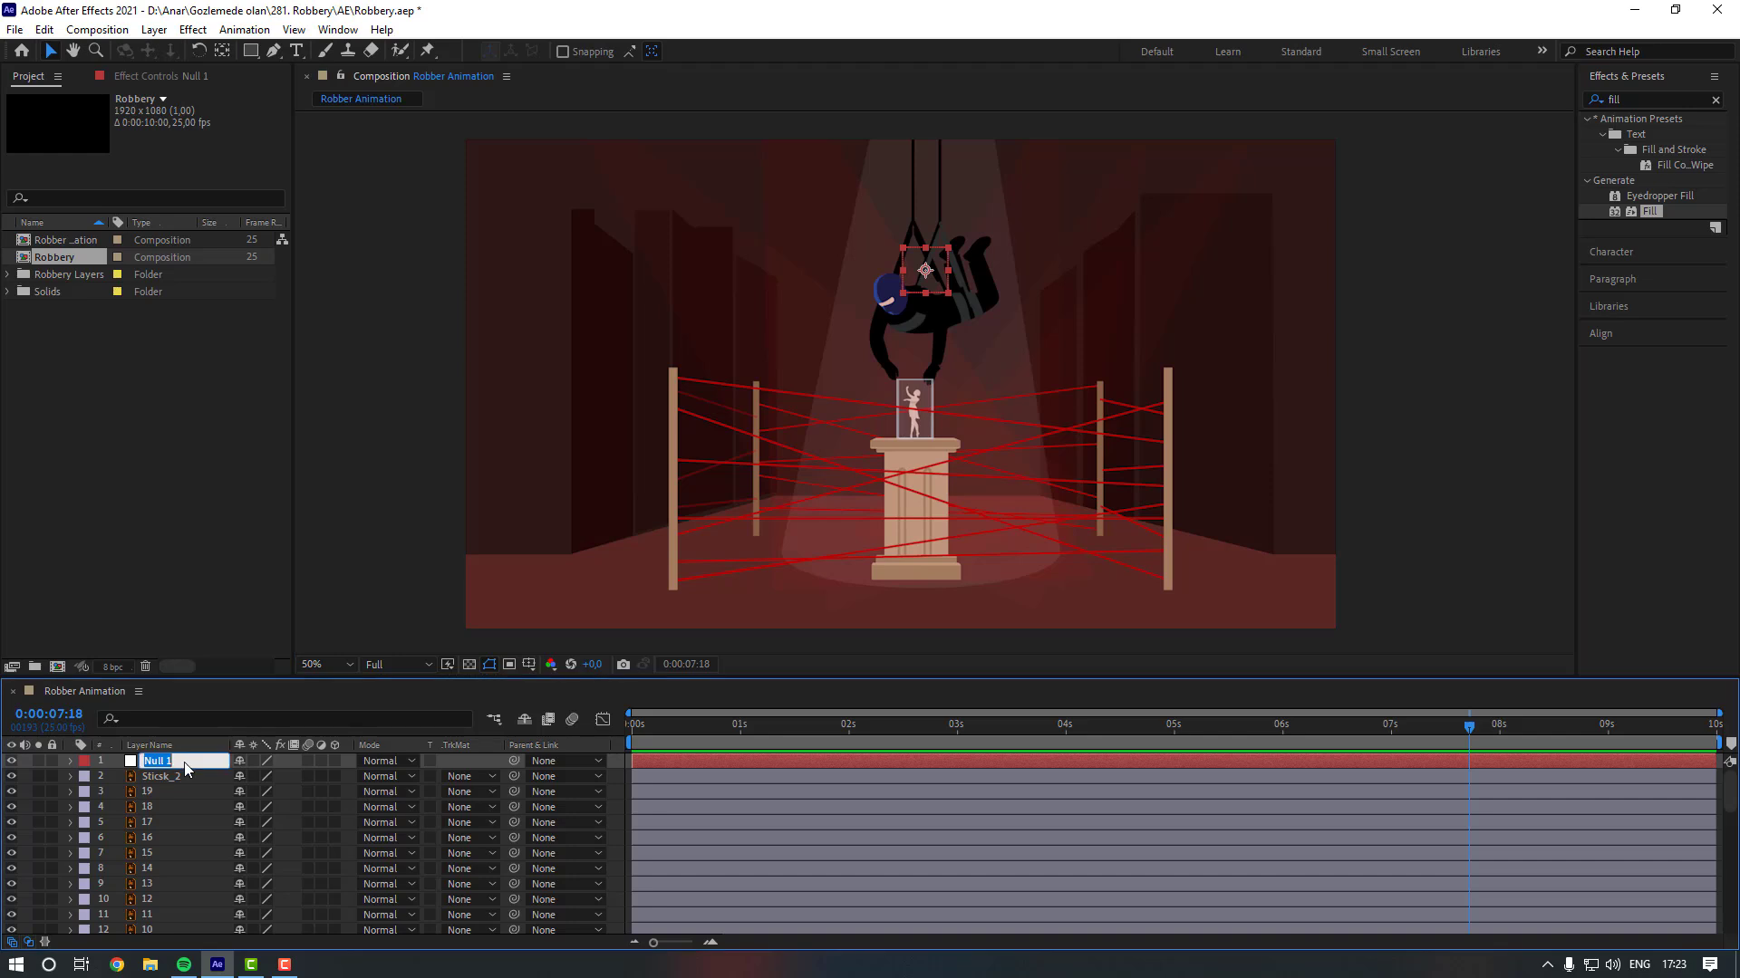
{"action": "type", "text": "Controller"}
{"action": "key", "text": "Return"}
Parent the Rope_Right and Rope_left layers to the Controller null.
{"action": "scroll", "coordinate": [186, 815], "scroll_direction": "down", "scroll_amount": 4}
{"action": "left_click", "coordinate": [189, 858]}
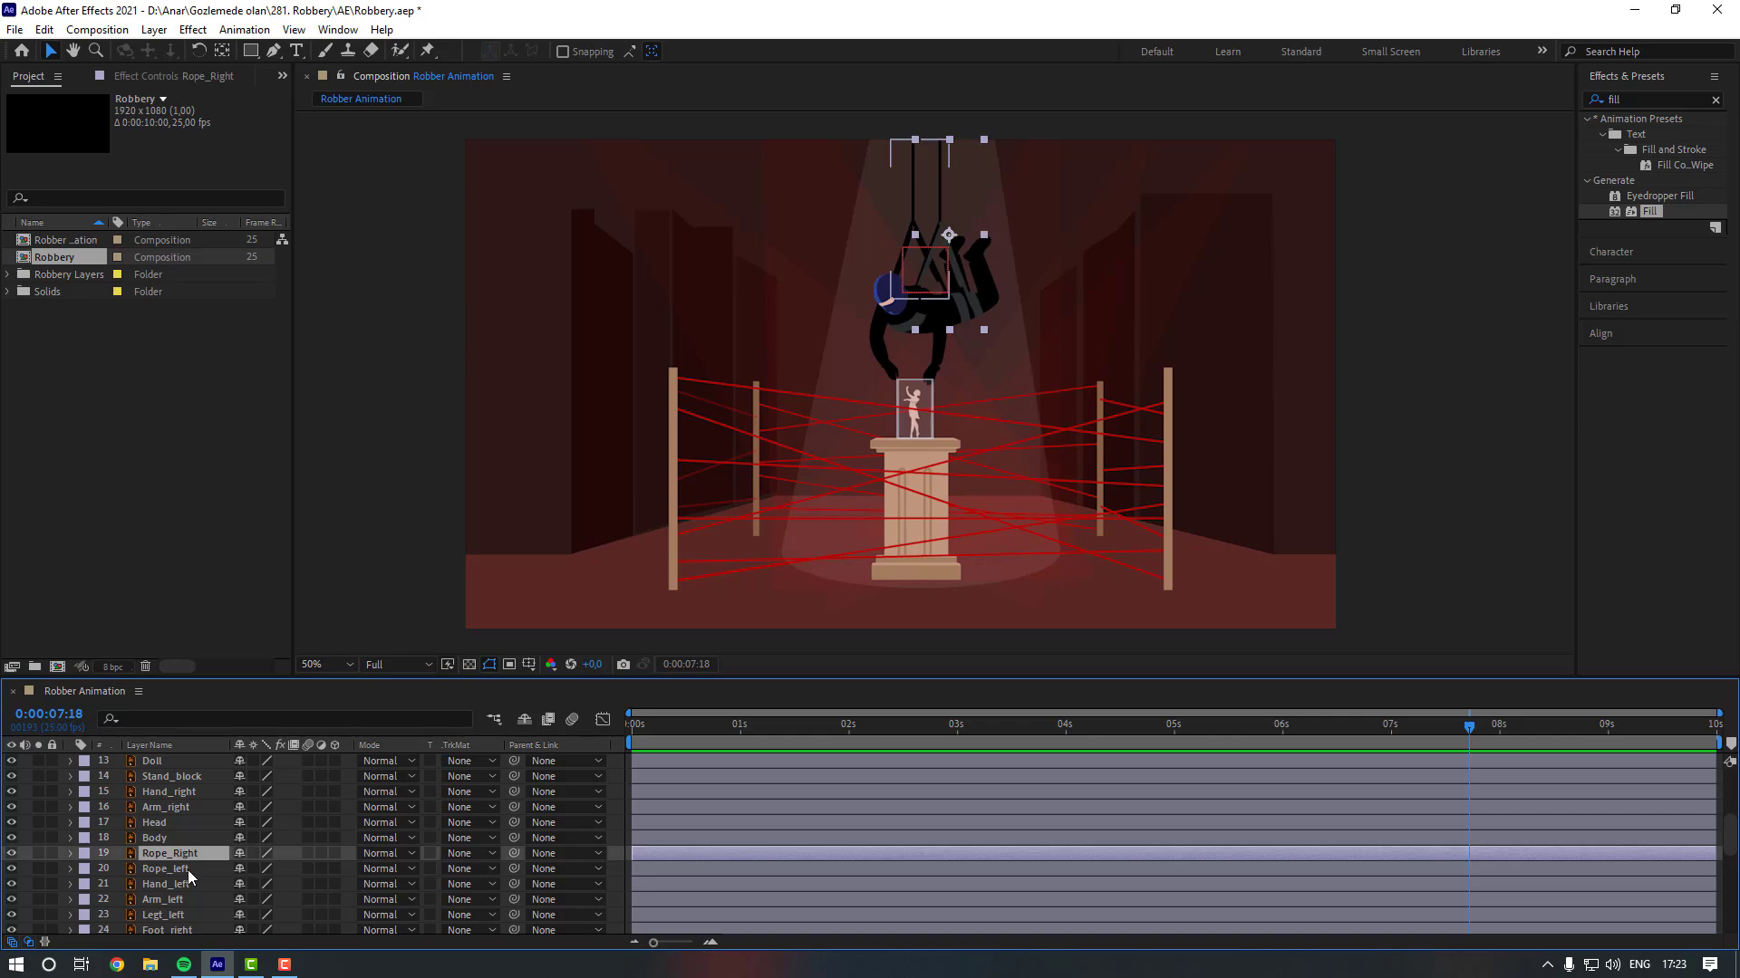
{"action": "left_click", "coordinate": [187, 870], "text": "shift"}
{"action": "left_click", "coordinate": [552, 868]}
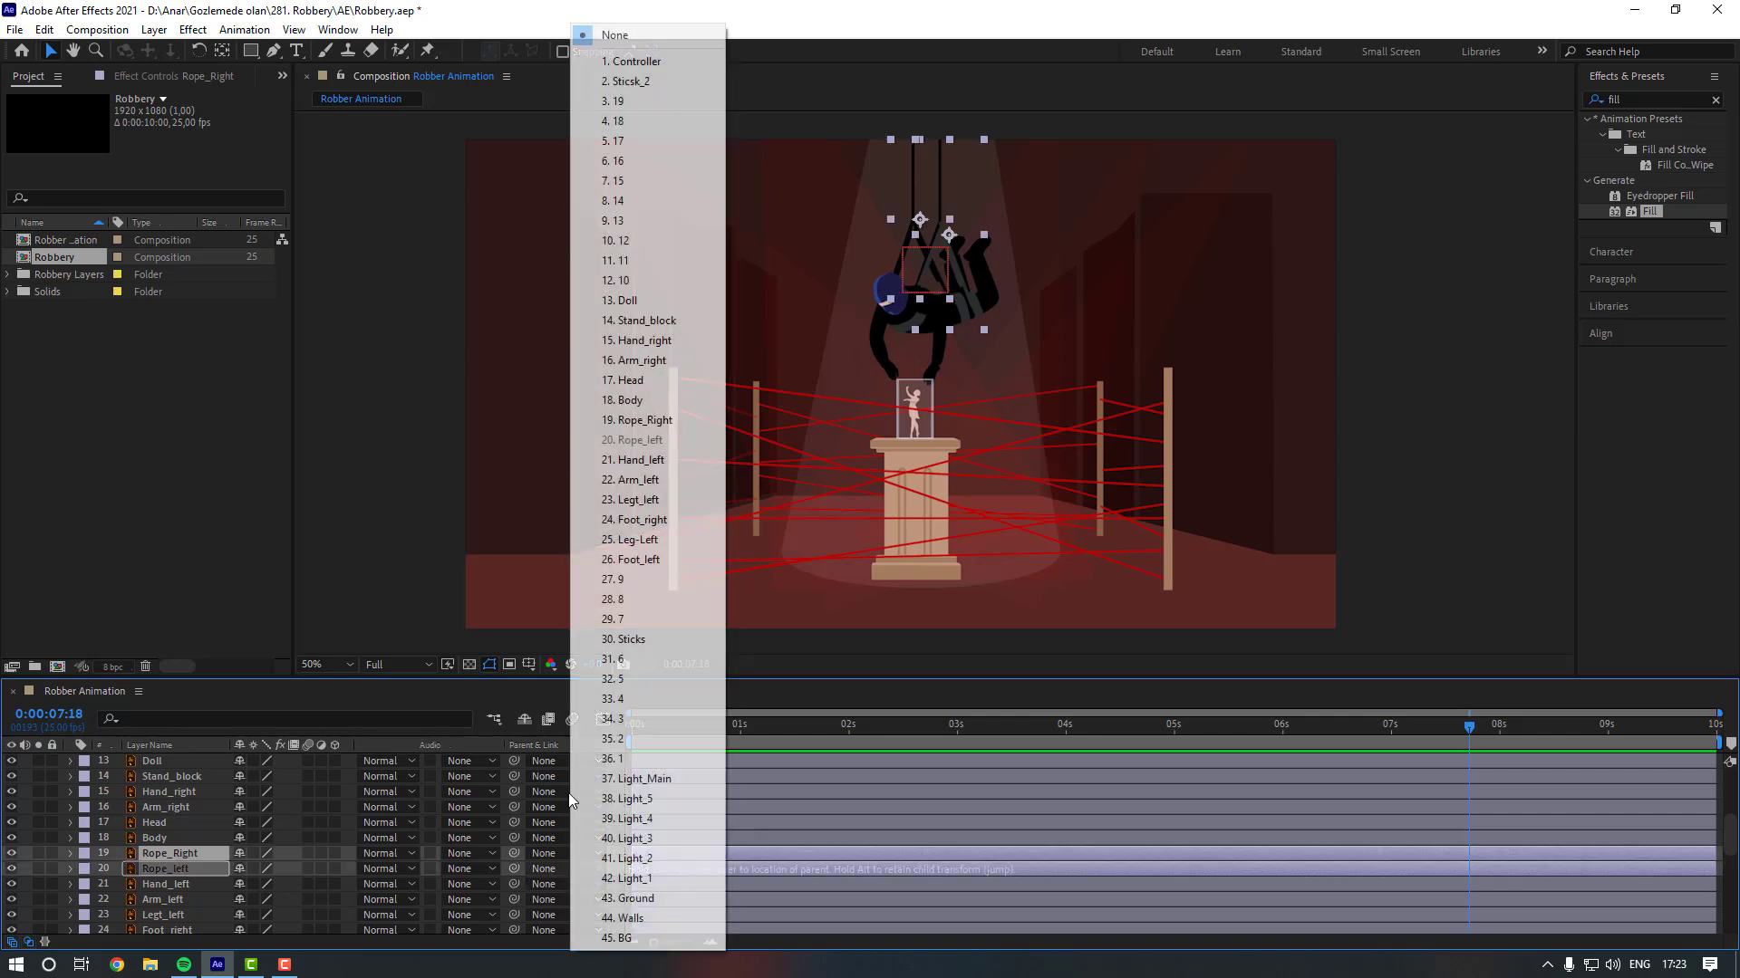
{"action": "left_click", "coordinate": [640, 63]}
Parent the Body layer to Rope_Right, and parent Arm_left, Arm_right and Head to Body.
{"action": "left_click", "coordinate": [192, 839]}
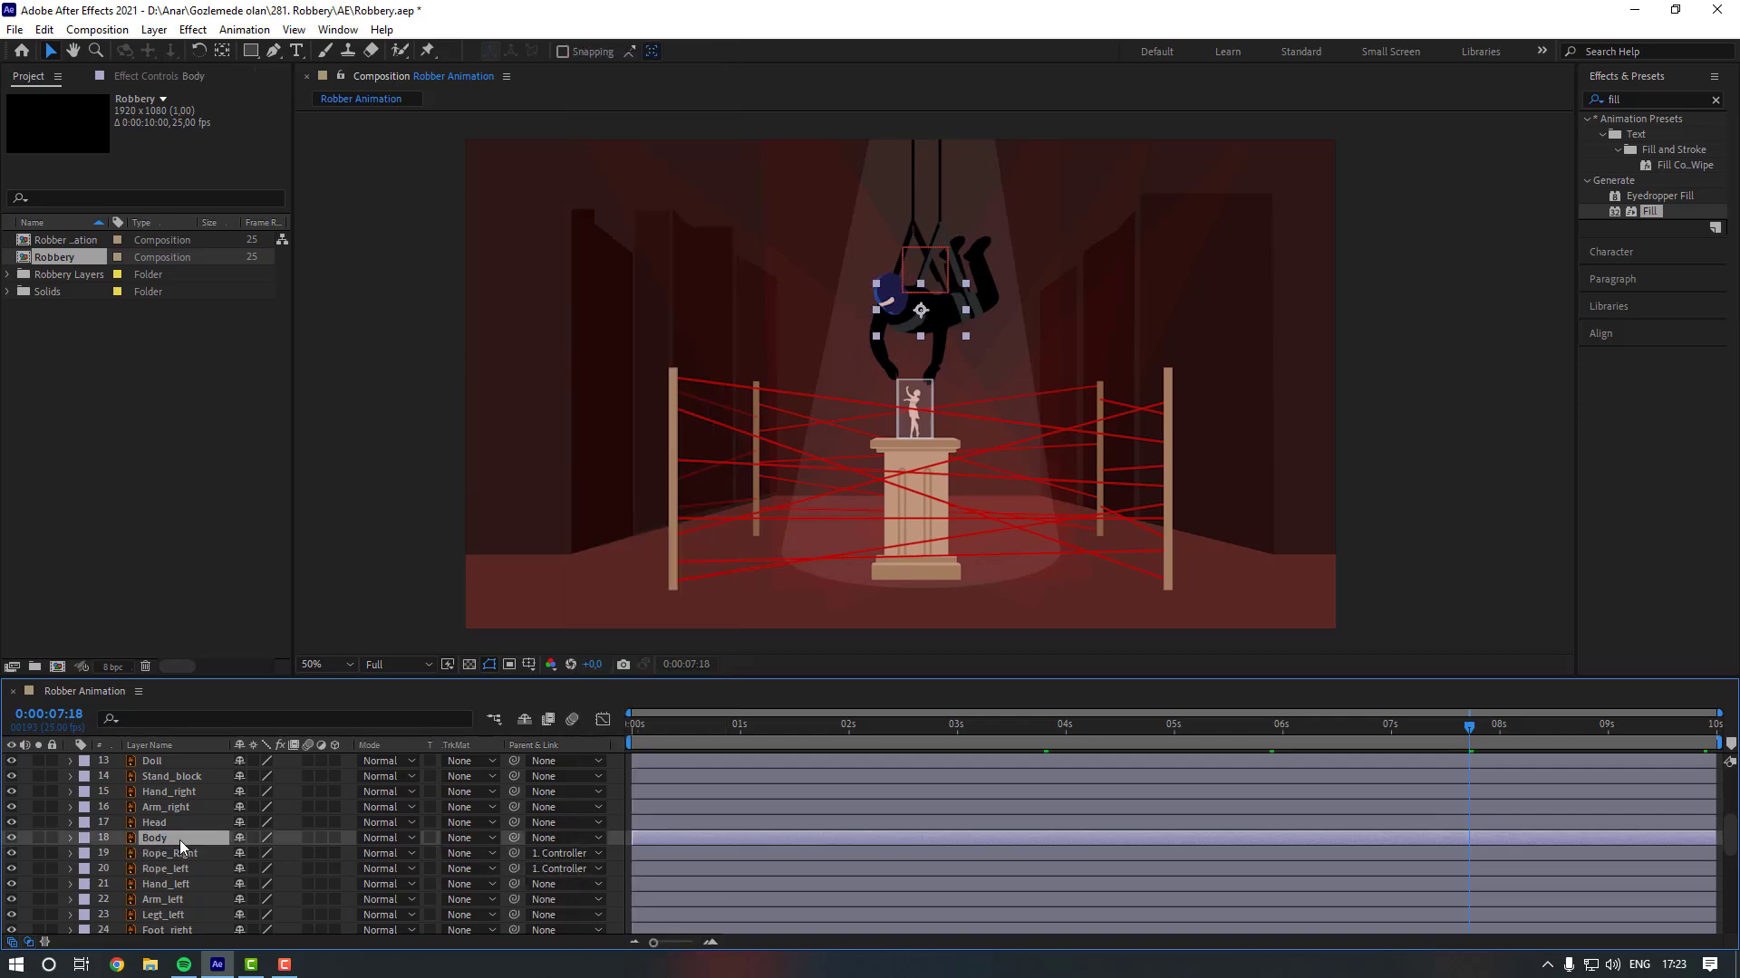
{"action": "left_click_drag", "start_coordinate": [514, 839], "coordinate": [205, 861]}
{"action": "left_click", "coordinate": [194, 900]}
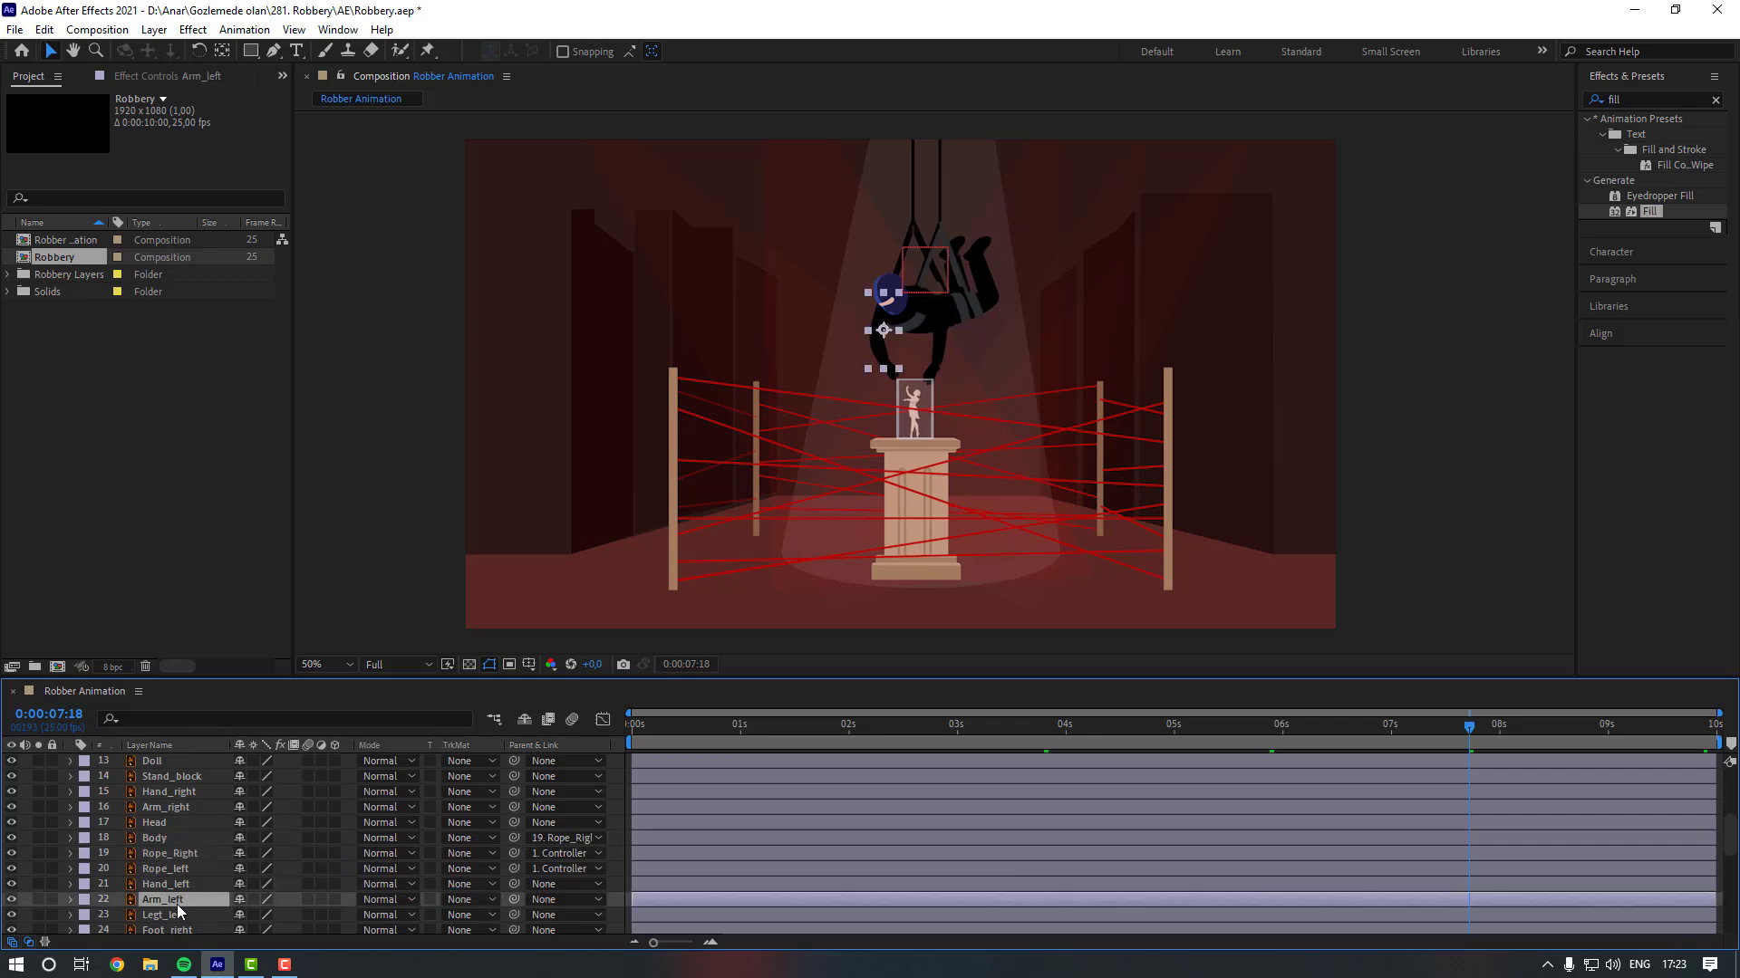
{"action": "left_click", "coordinate": [188, 807], "text": "ctrl"}
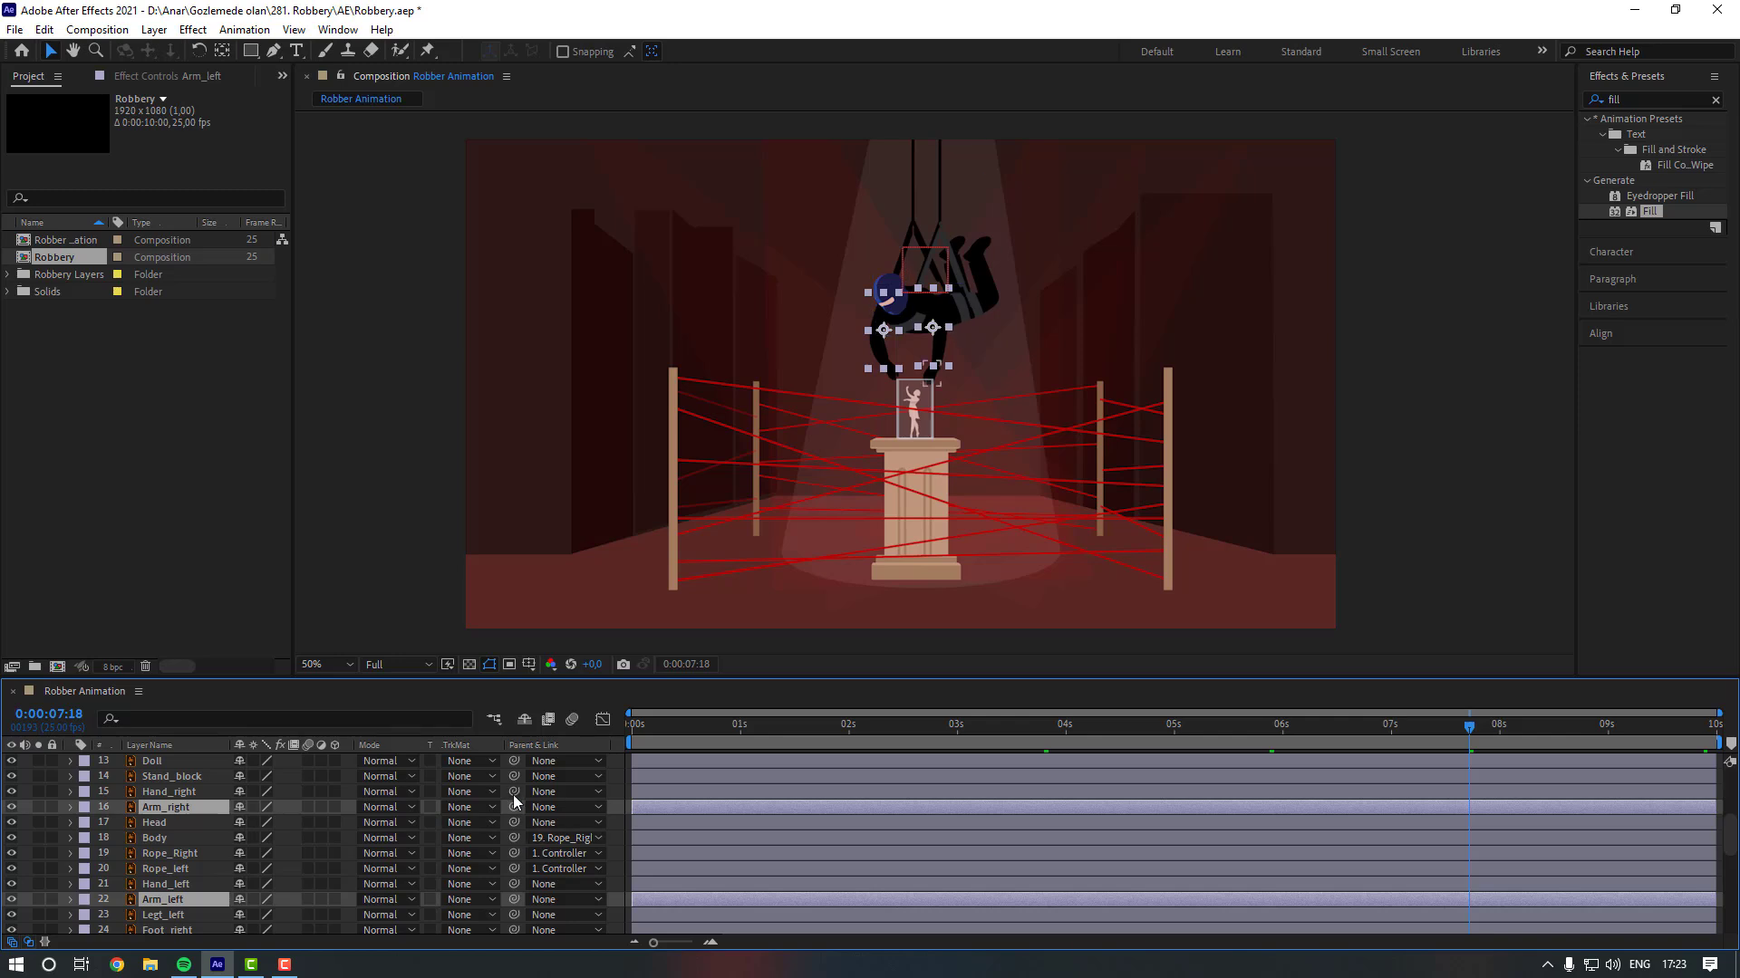
{"action": "left_click_drag", "start_coordinate": [514, 807], "coordinate": [198, 835]}
{"action": "left_click", "coordinate": [193, 823]}
{"action": "left_click_drag", "start_coordinate": [514, 826], "coordinate": [170, 835]}
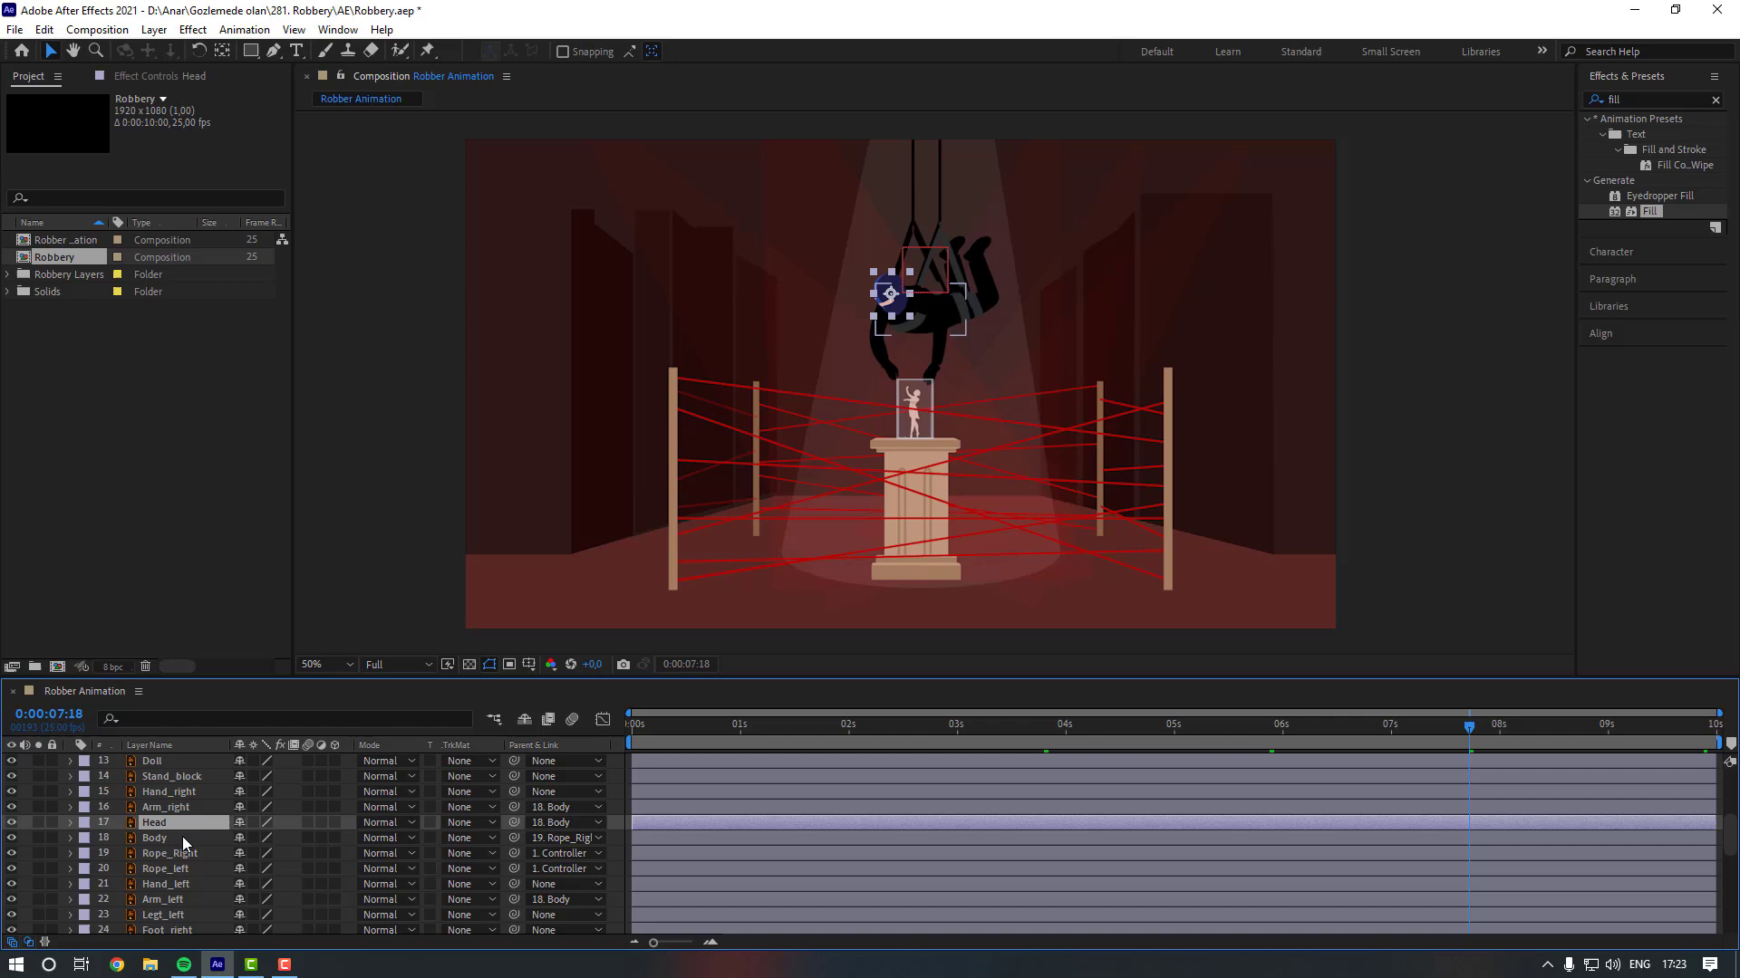
Parent Hand_left to Arm_left and Hand_right to Arm_right.
{"action": "left_click", "coordinate": [187, 886]}
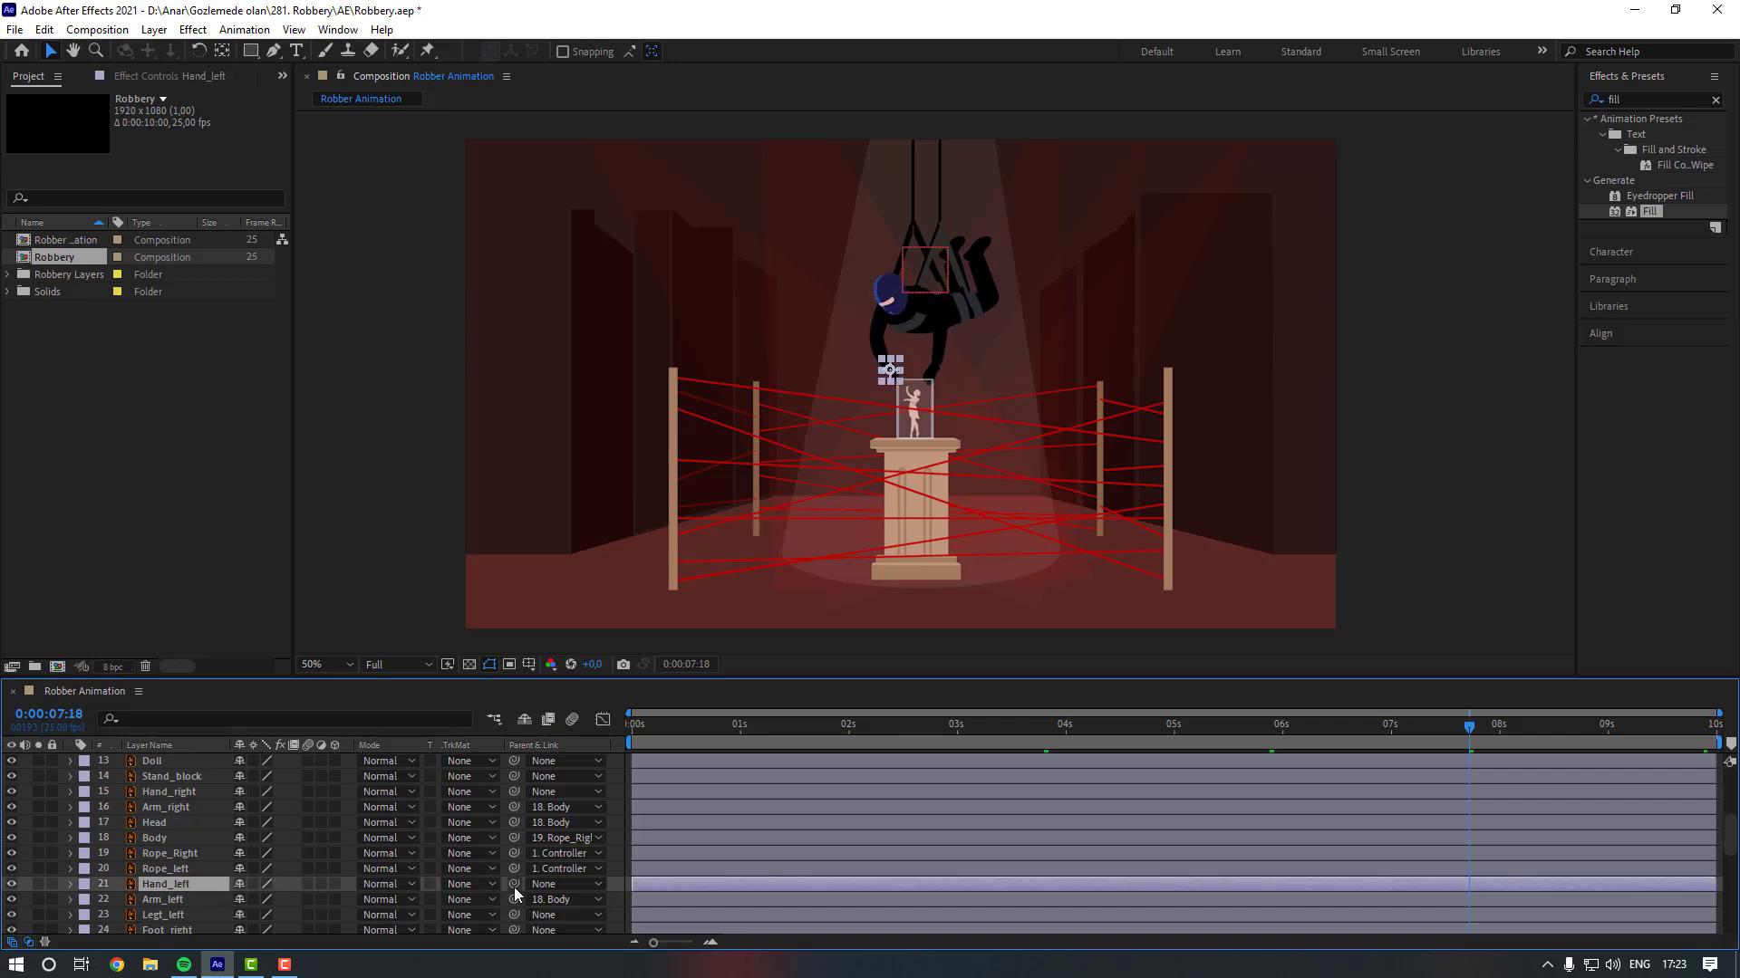
{"action": "left_click_drag", "start_coordinate": [514, 888], "coordinate": [177, 899]}
{"action": "left_click", "coordinate": [182, 792]}
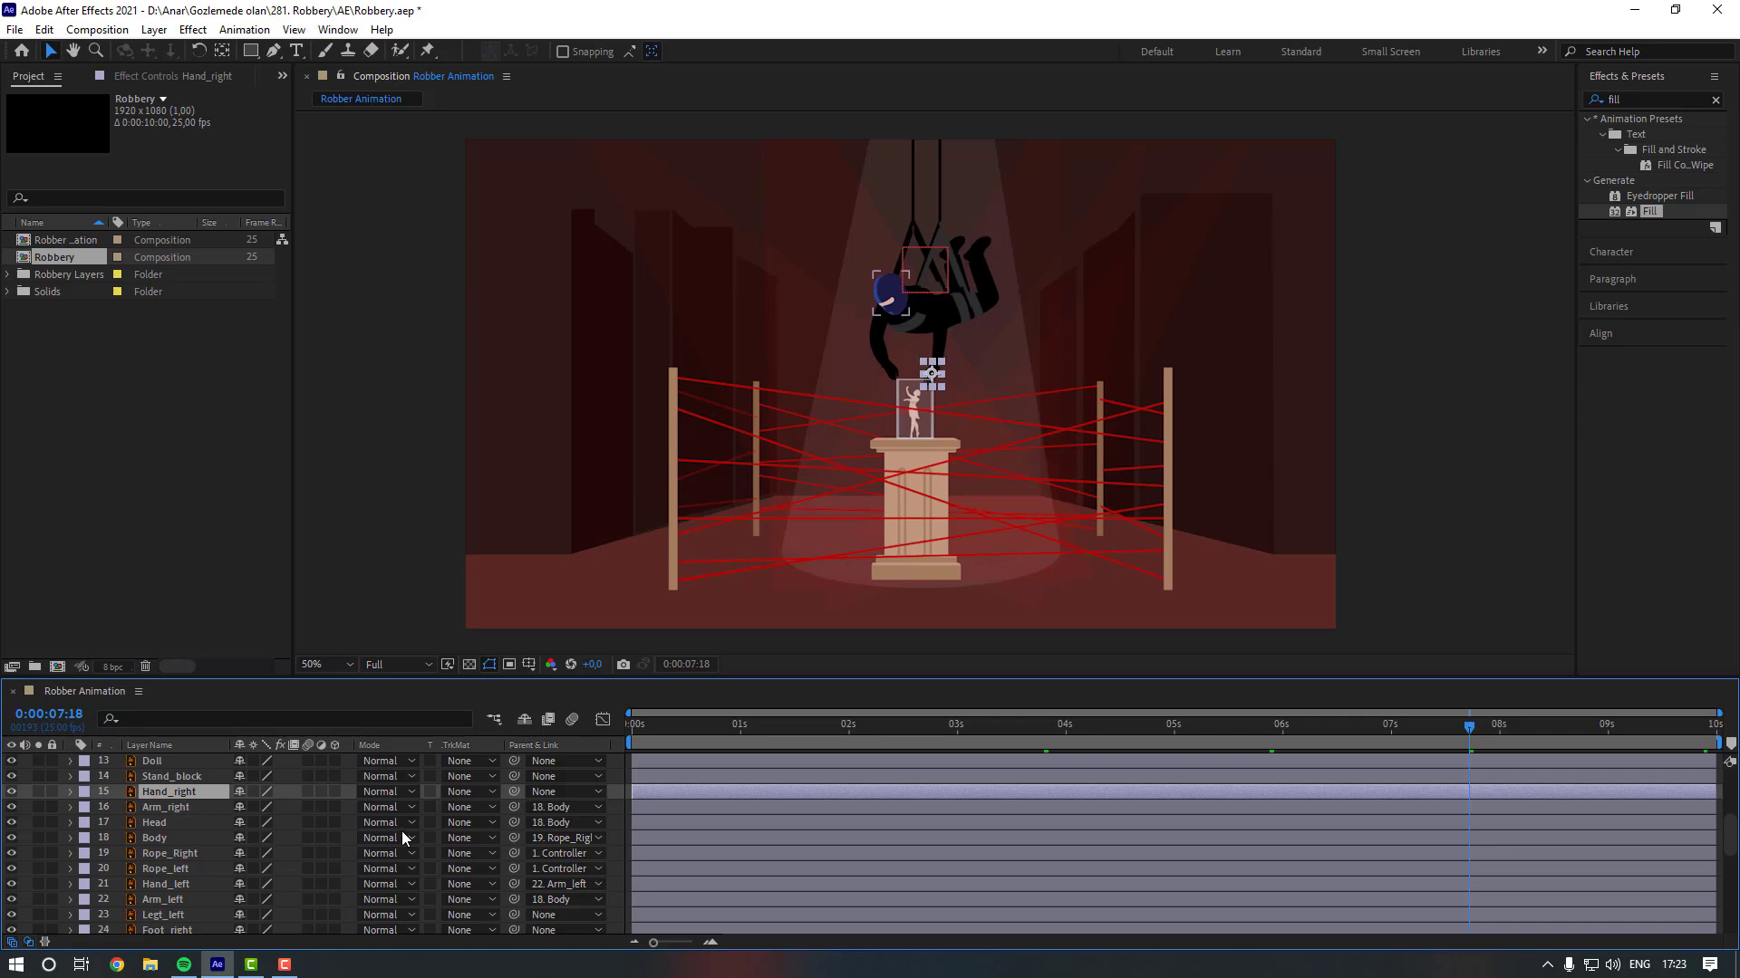
{"action": "left_click_drag", "start_coordinate": [513, 792], "coordinate": [160, 806]}
Parent the Leg_right and Leg-Left layers to Body.
{"action": "scroll", "coordinate": [172, 833], "scroll_direction": "down", "scroll_amount": 3}
{"action": "left_click", "coordinate": [188, 868]}
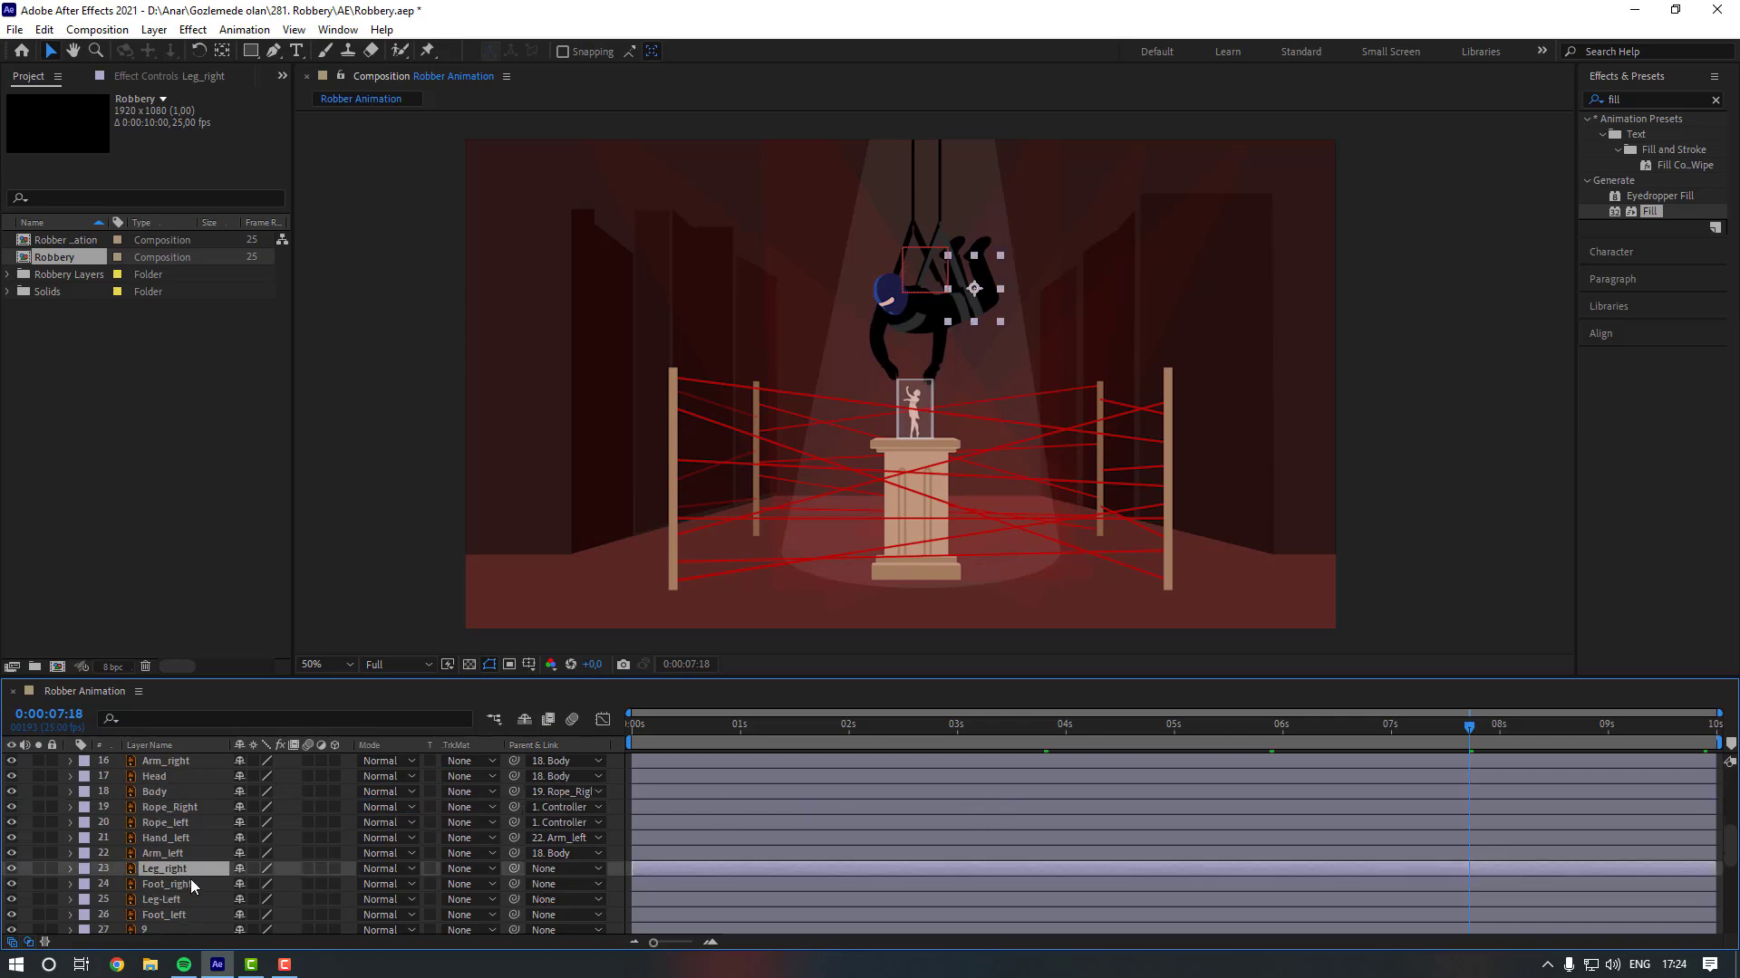
{"action": "left_click", "coordinate": [186, 902], "text": "ctrl"}
{"action": "left_click_drag", "start_coordinate": [514, 868], "coordinate": [170, 794]}
Parent Foot_left to Leg-Left and Foot_right to Leg_right.
{"action": "left_click", "coordinate": [179, 915]}
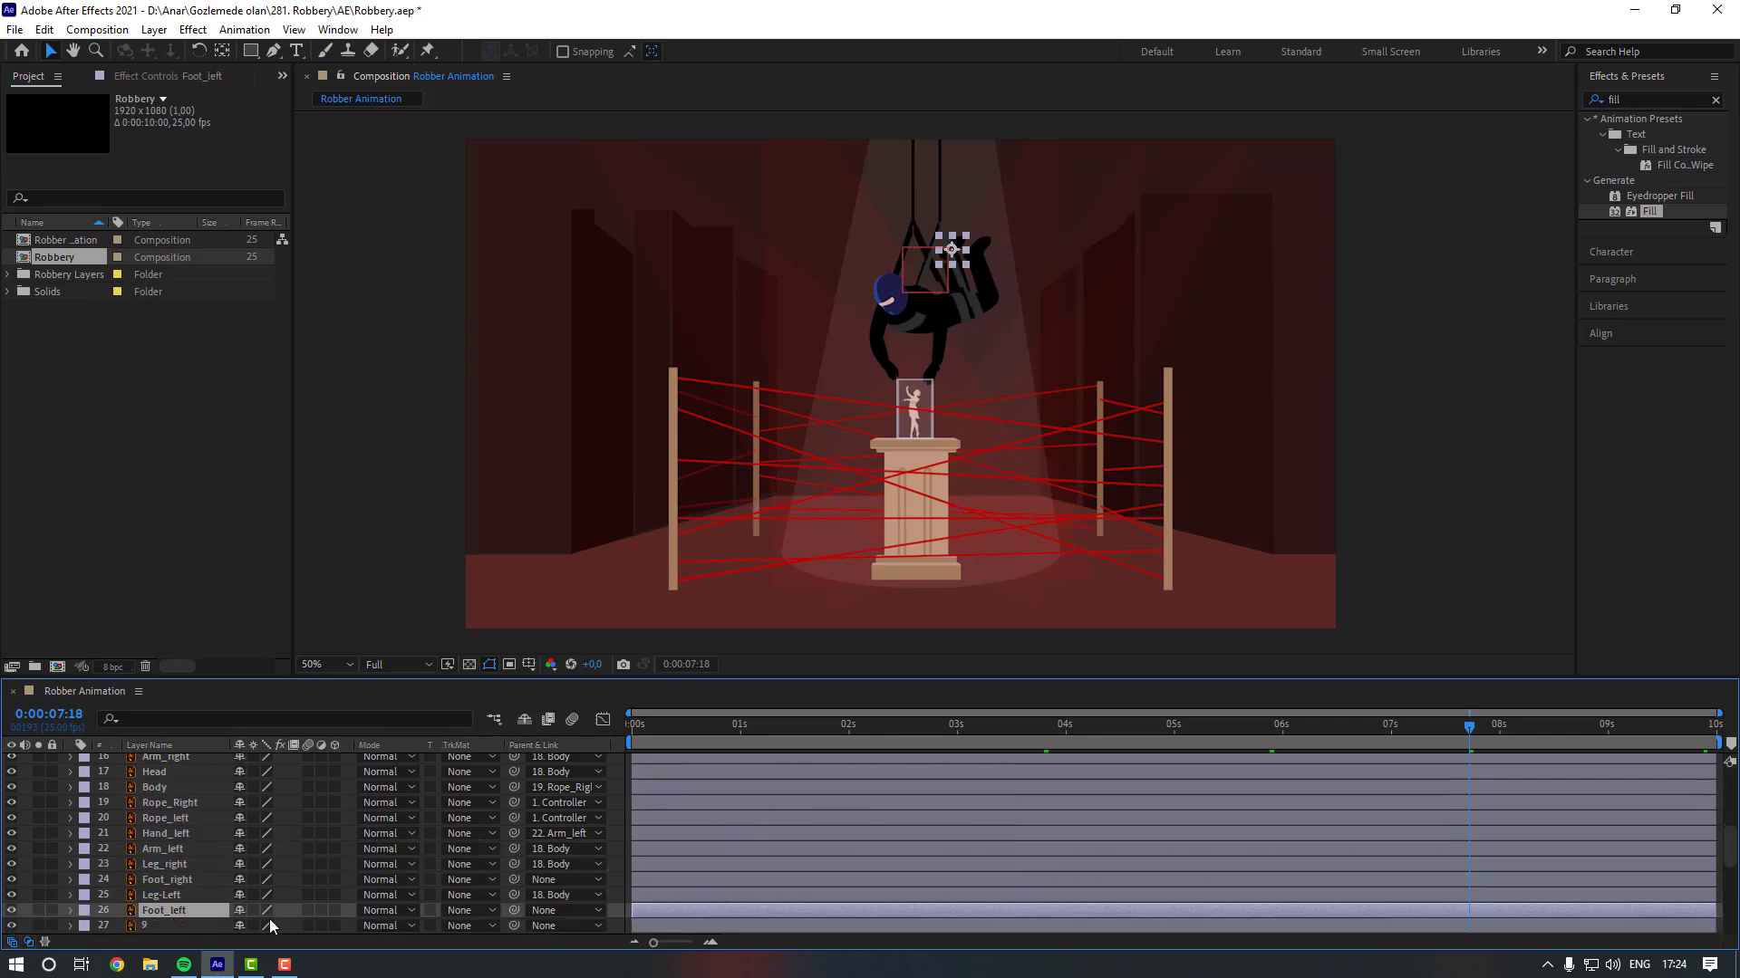
{"action": "left_click_drag", "start_coordinate": [514, 911], "coordinate": [161, 896]}
{"action": "left_click", "coordinate": [173, 865]}
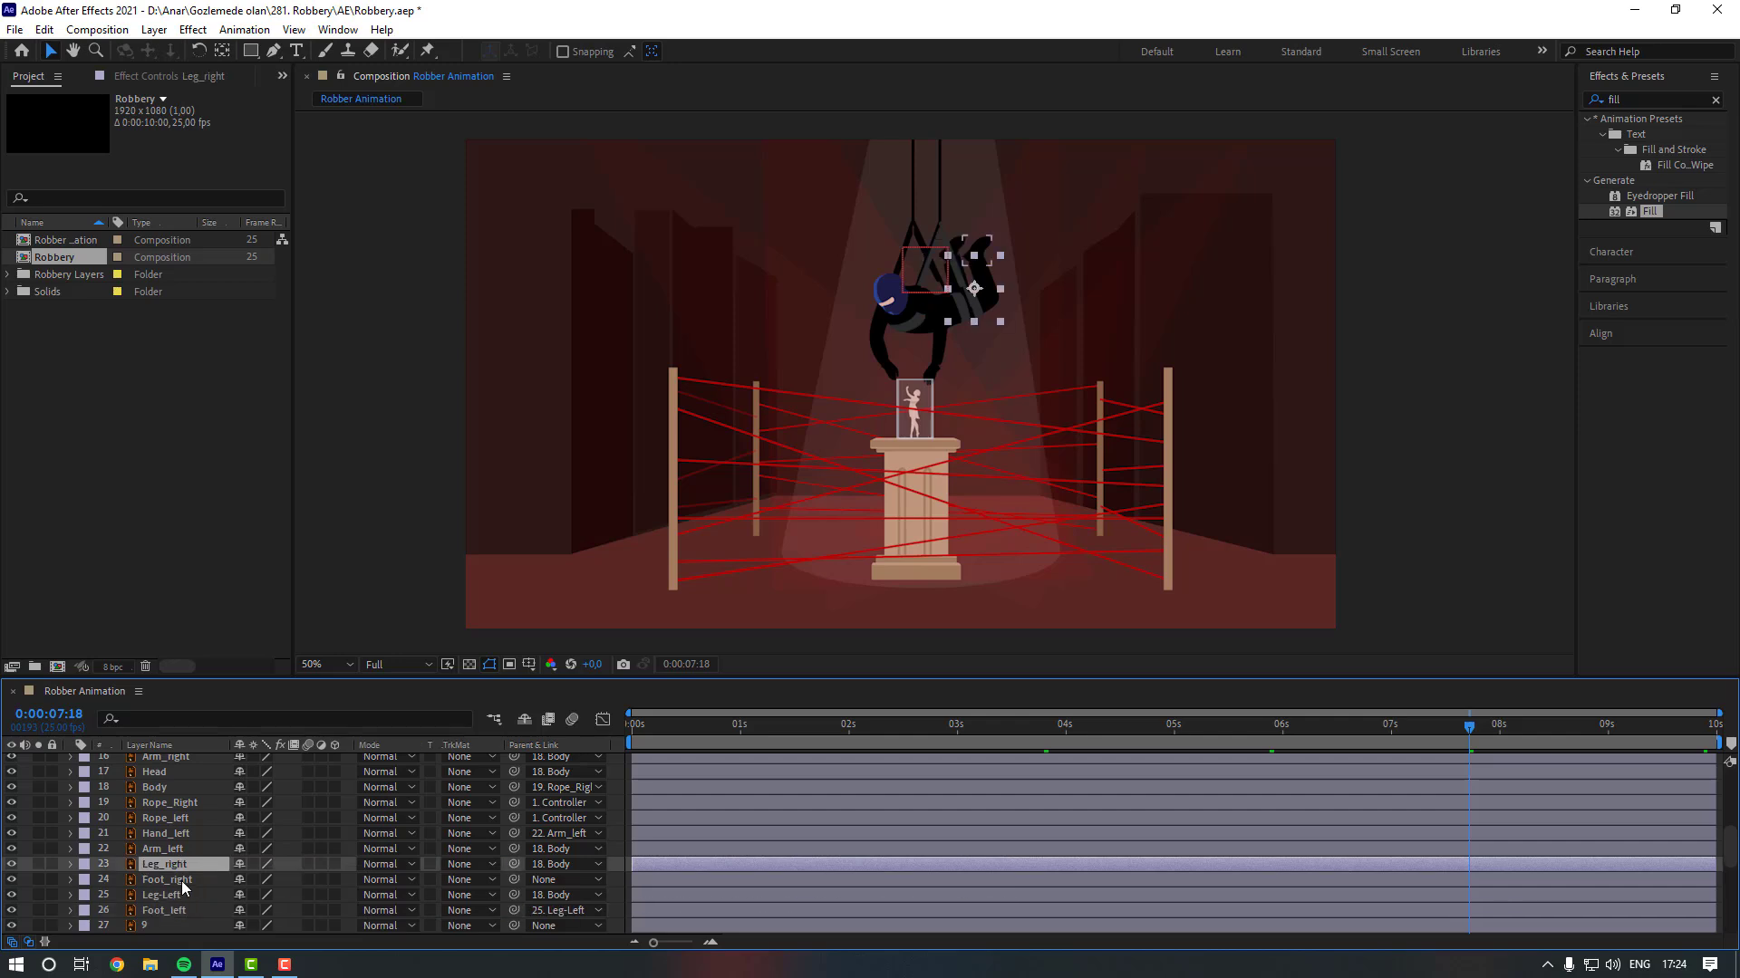
{"action": "left_click", "coordinate": [181, 881]}
{"action": "left_click_drag", "start_coordinate": [514, 880], "coordinate": [203, 866]}
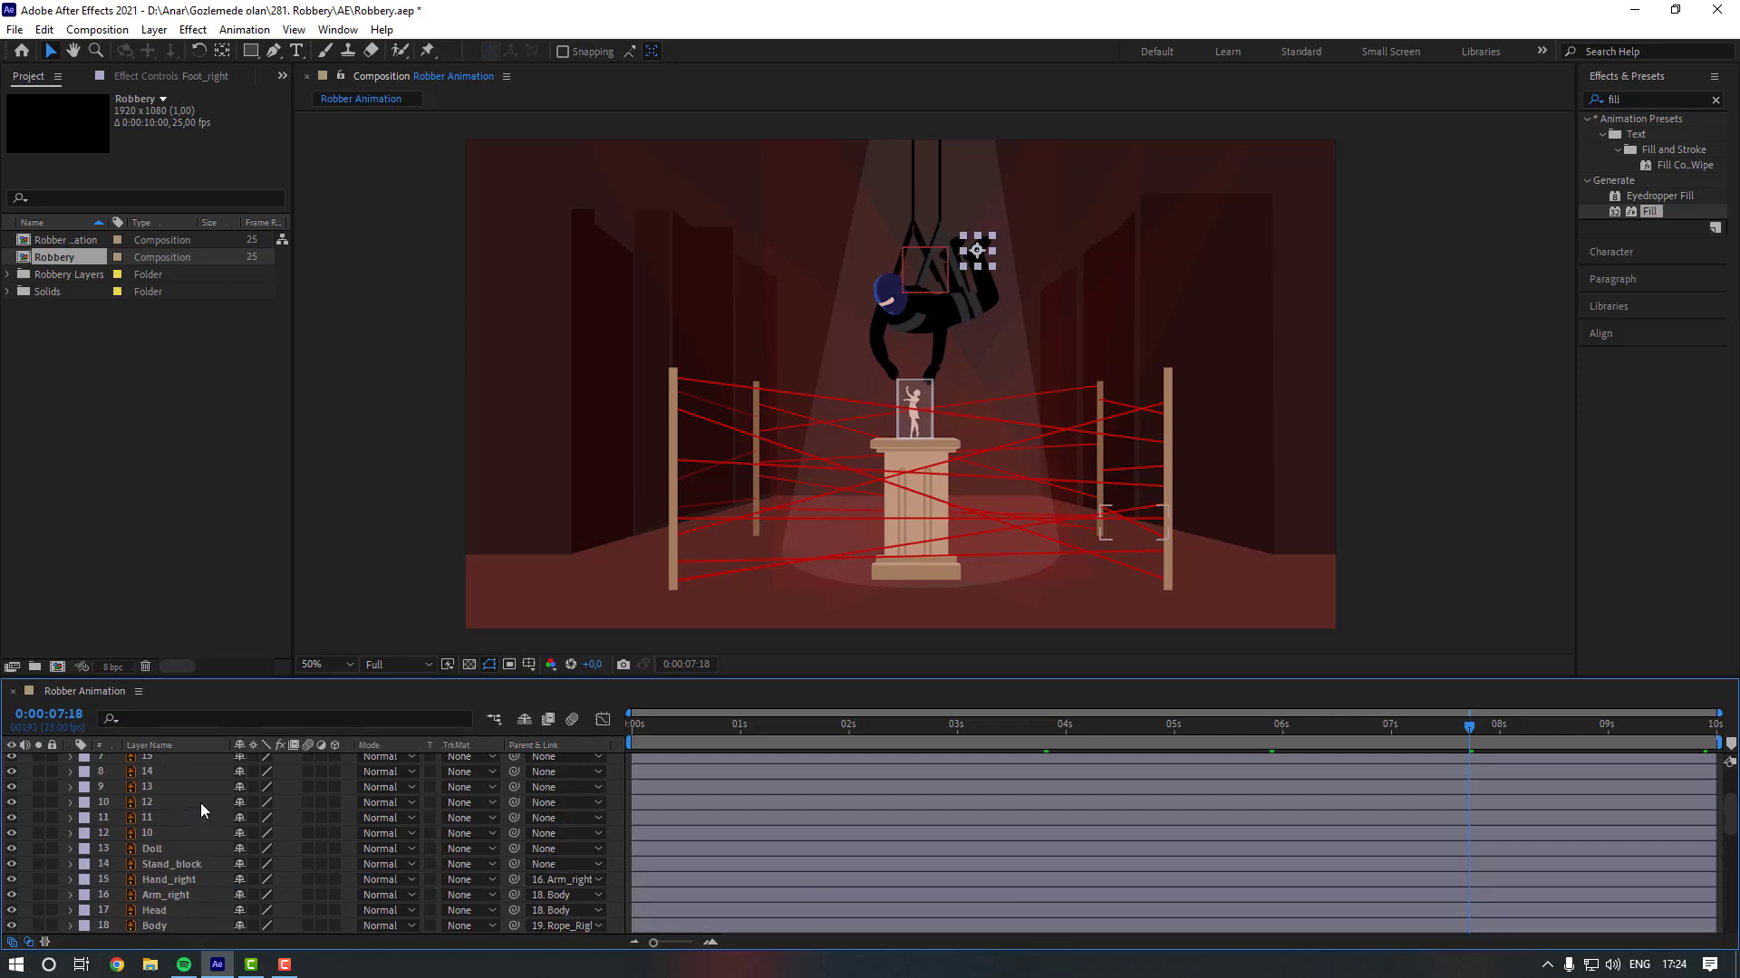
Test the parented robber rig by moving the Controller null in the composition.
{"action": "scroll", "coordinate": [200, 803], "scroll_direction": "up", "scroll_amount": 5}
{"action": "left_click", "coordinate": [177, 764]}
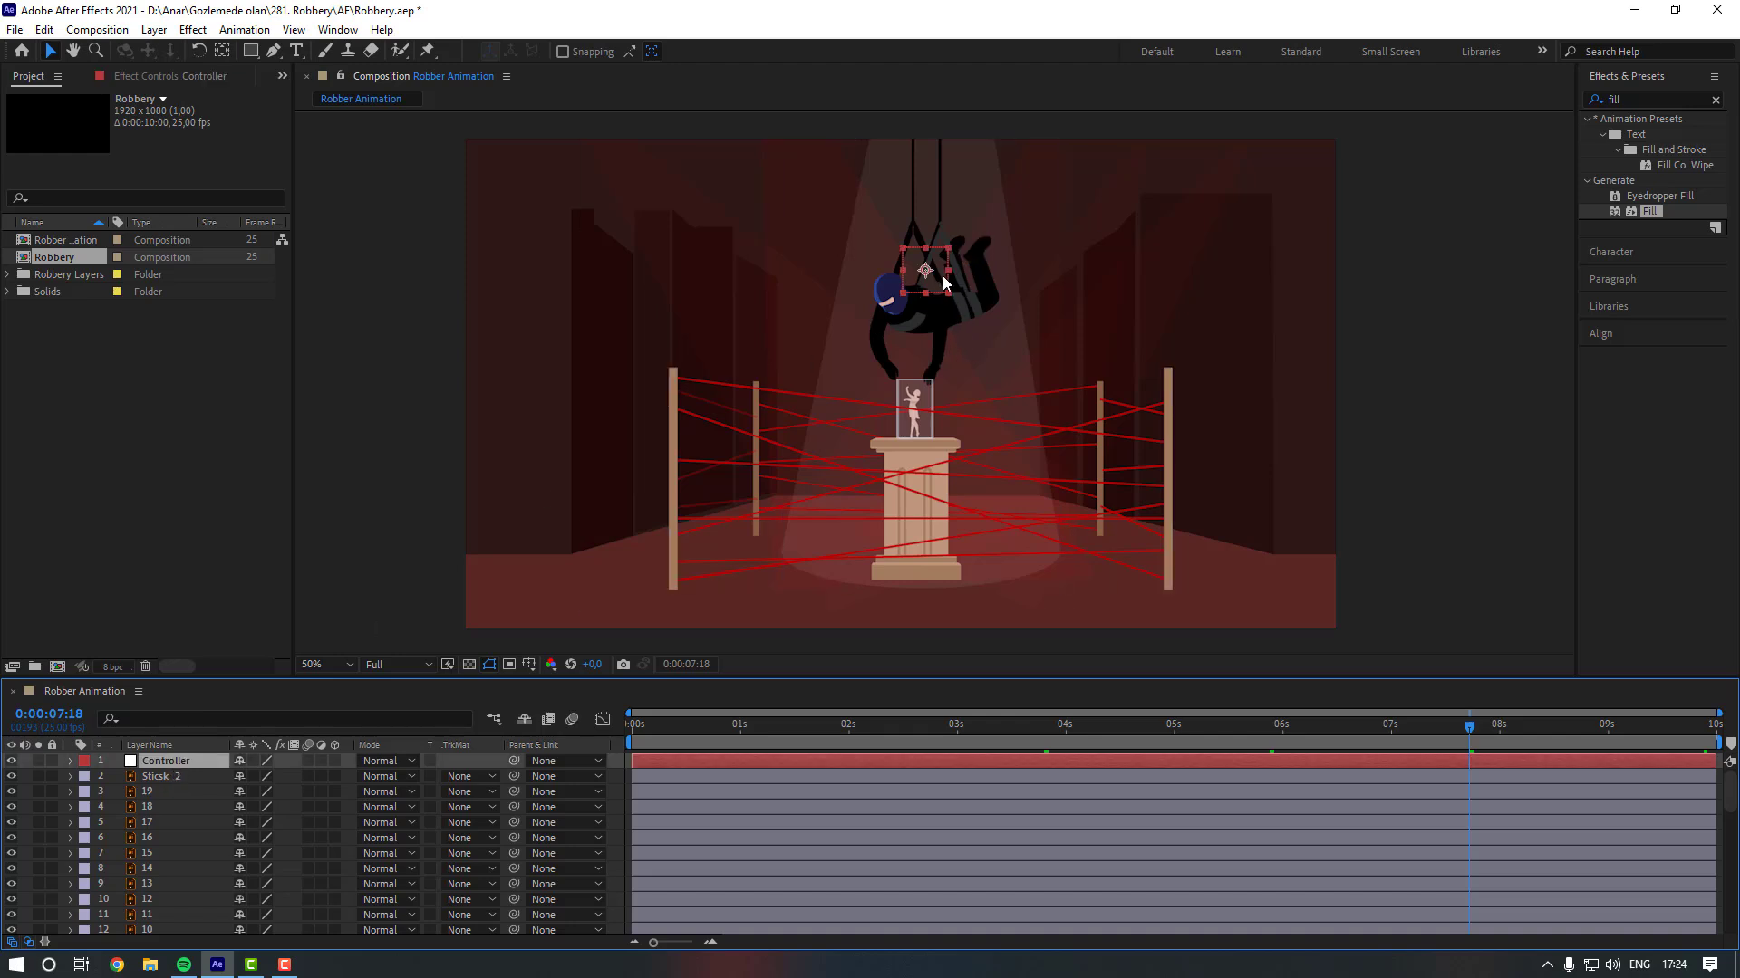
{"action": "mouse_move", "coordinate": [942, 276]}
{"action": "left_mouse_down"}
{"action": "mouse_move", "coordinate": [982, 251]}
{"action": "mouse_move", "coordinate": [937, 259]}
{"action": "left_mouse_up"}
{"action": "left_click", "coordinate": [970, 279]}
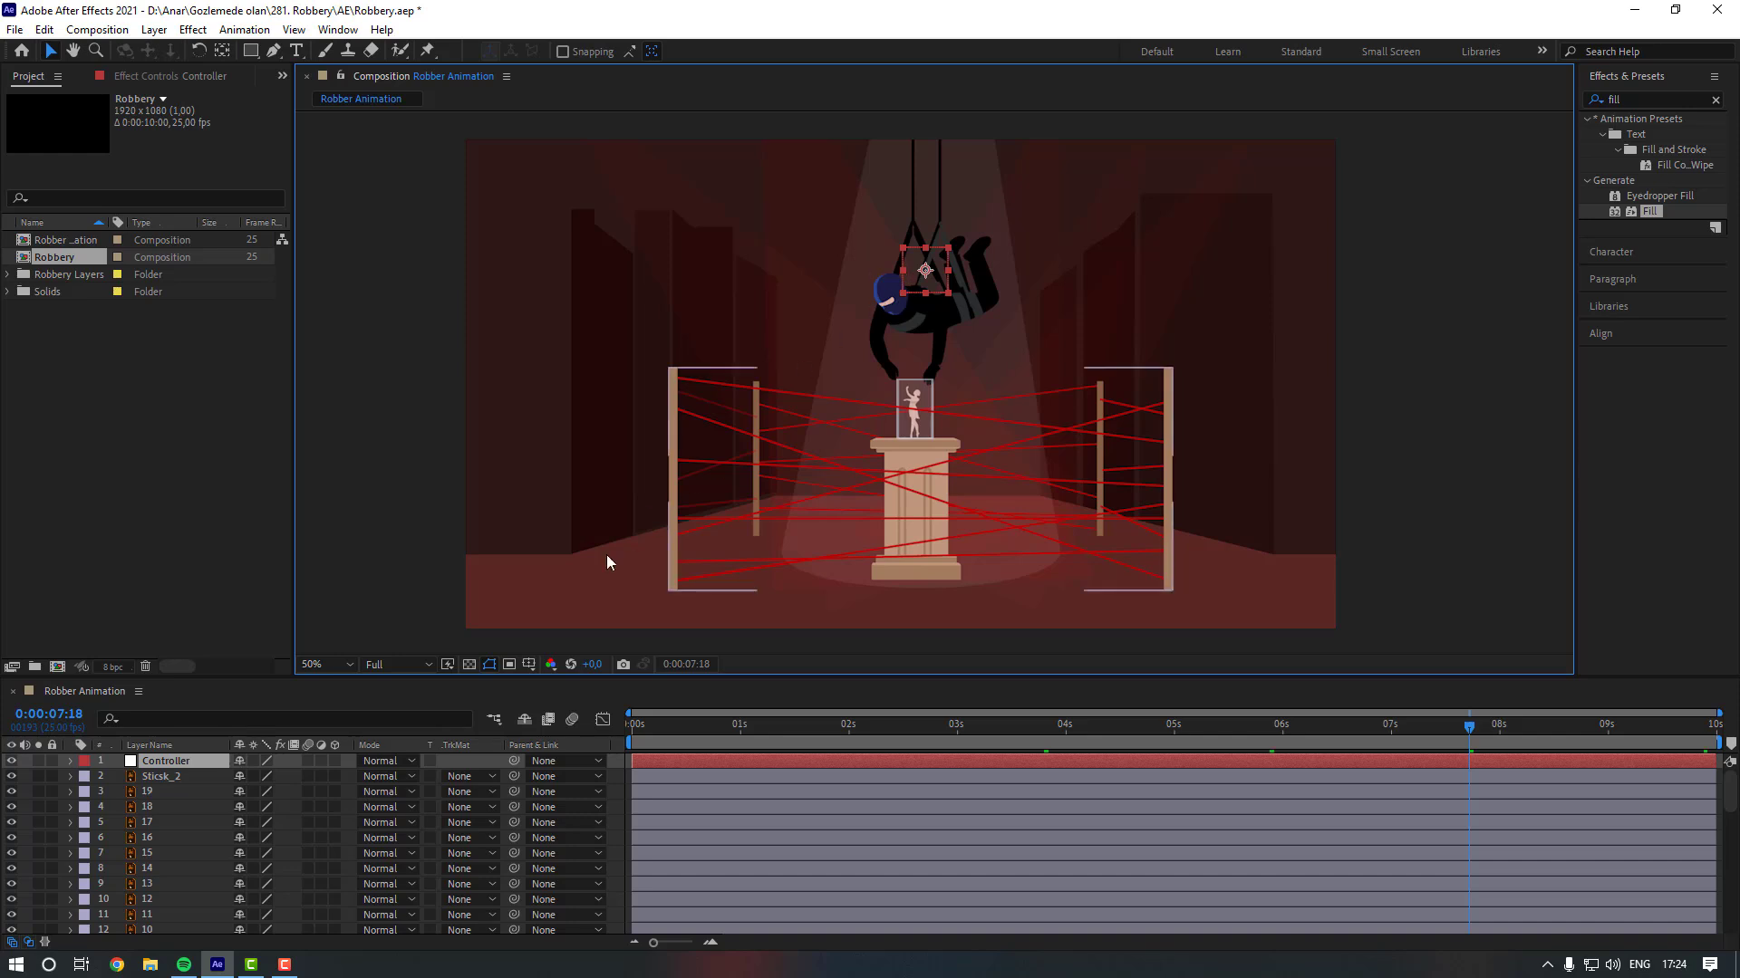
Isolate Foot_left against the transparency grid and move its anchor point down to the ankle, then show all layers again.
{"action": "scroll", "coordinate": [185, 915], "scroll_direction": "down", "scroll_amount": 5}
{"action": "left_click", "coordinate": [185, 915]}
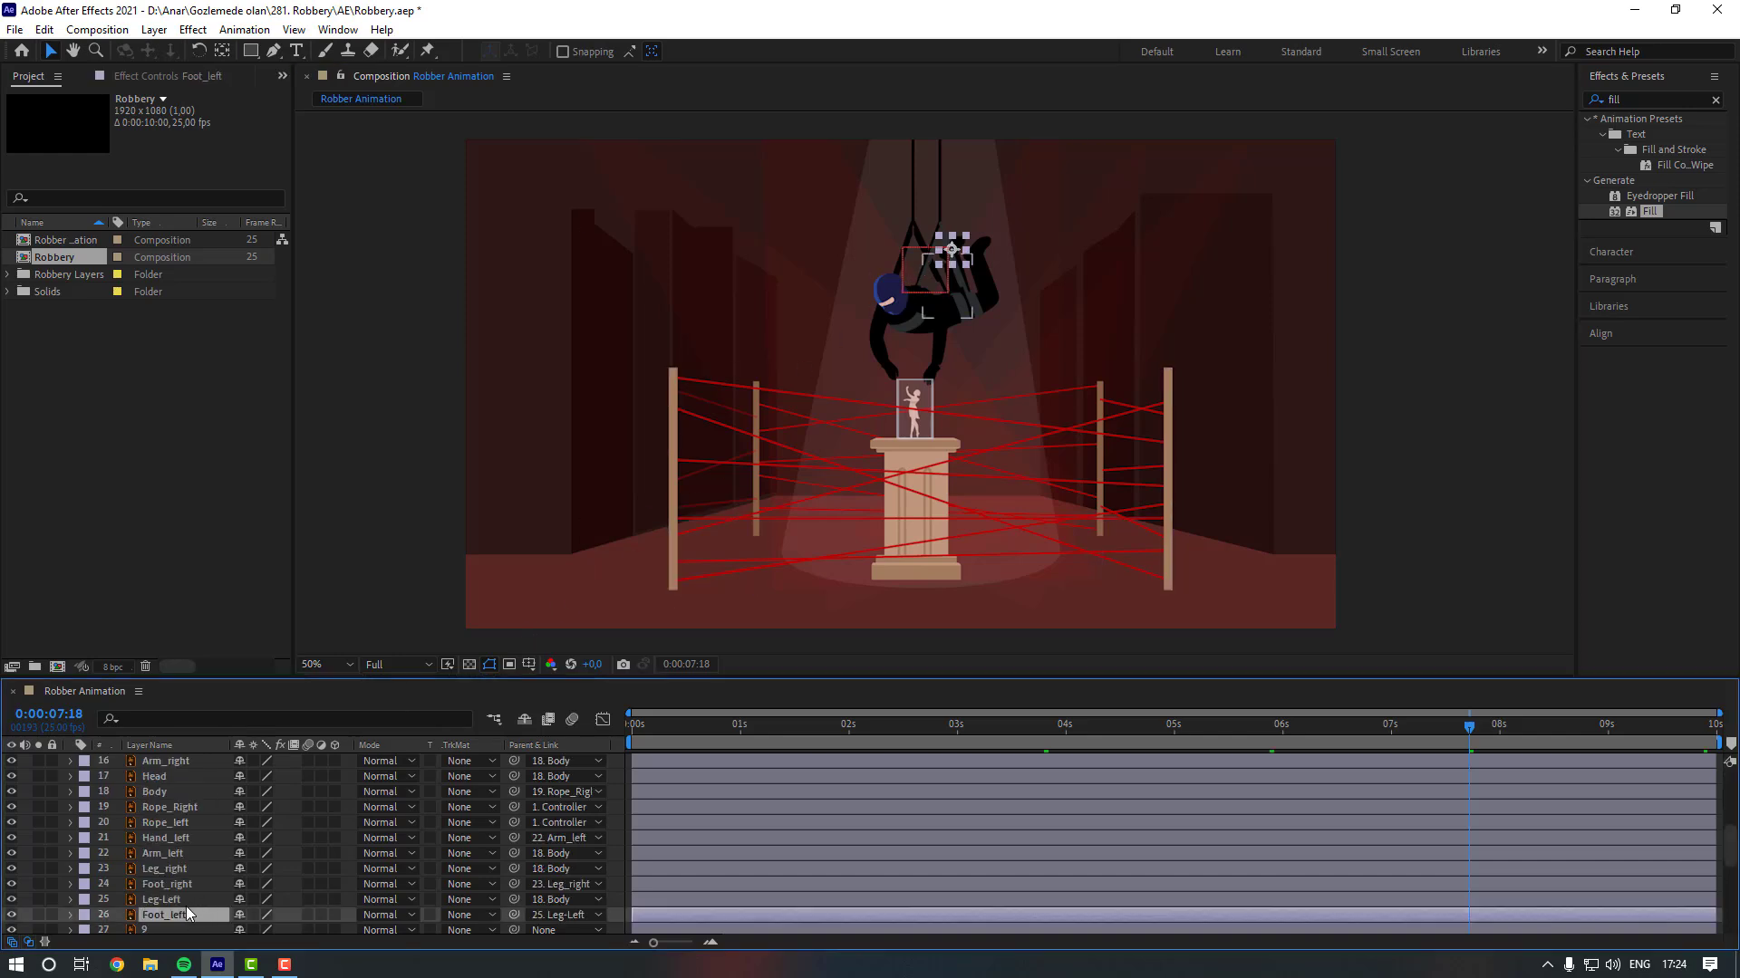
{"action": "left_click", "coordinate": [38, 915]}
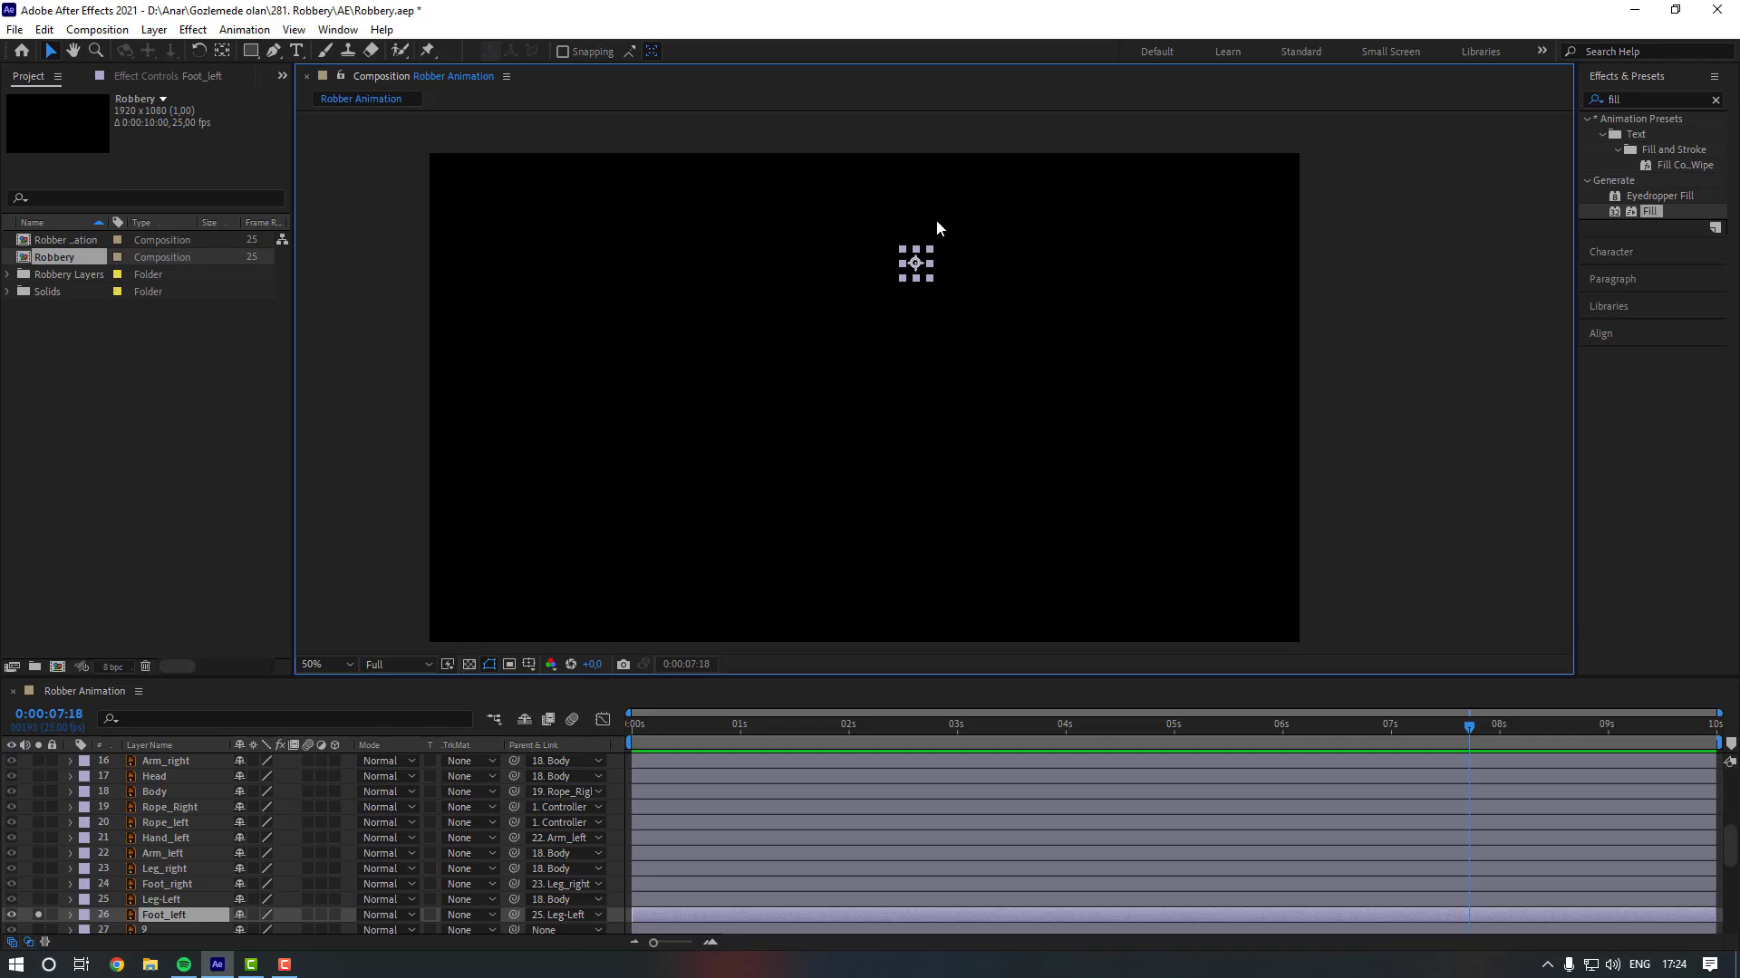
{"action": "left_click", "coordinate": [468, 664]}
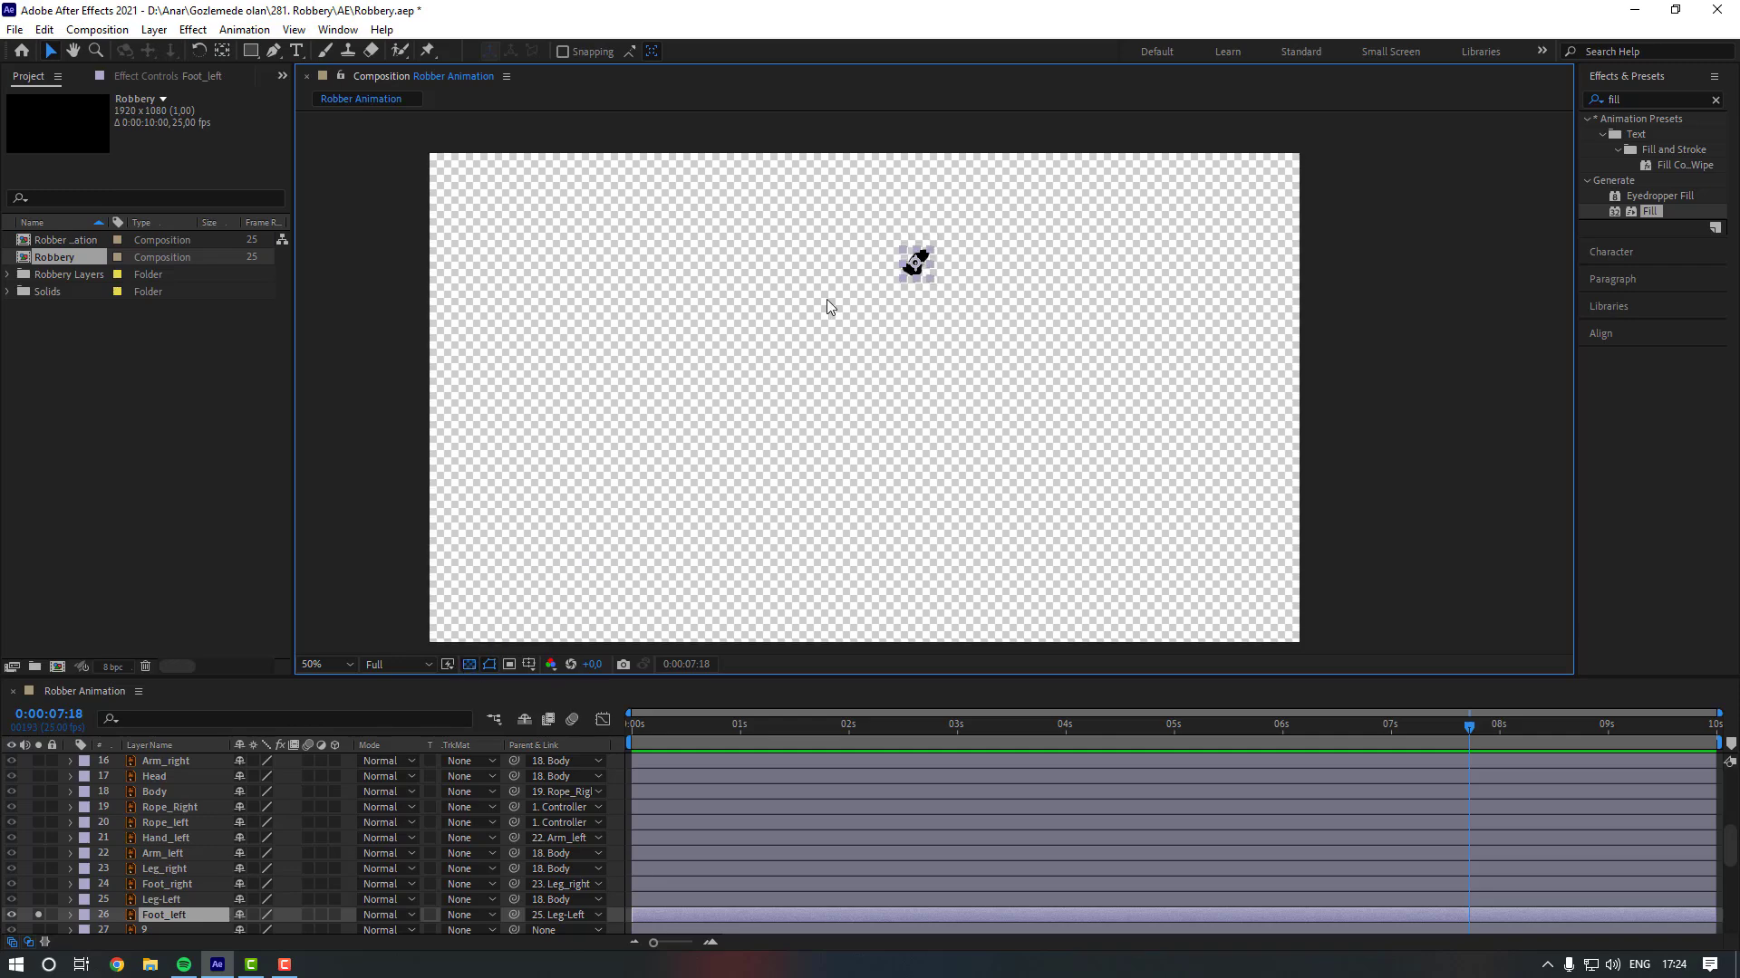
{"action": "scroll", "coordinate": [827, 299], "scroll_direction": "up", "scroll_amount": 4}
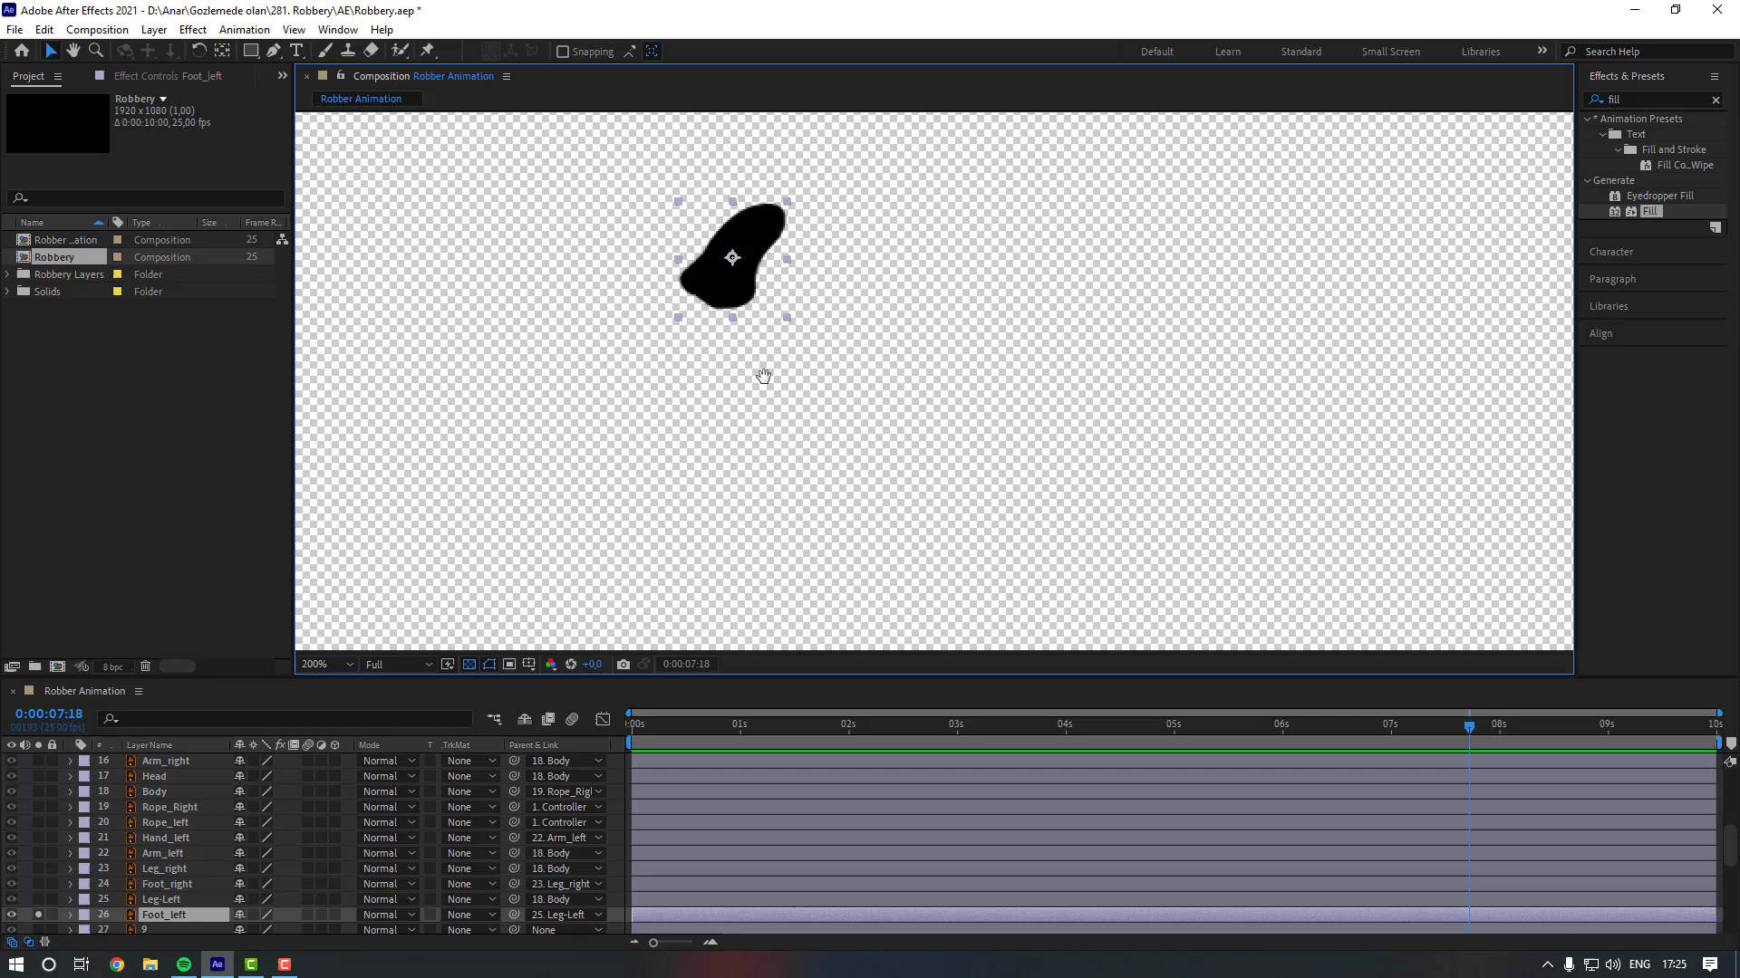
{"action": "left_click_drag", "start_coordinate": [764, 376], "coordinate": [772, 402]}
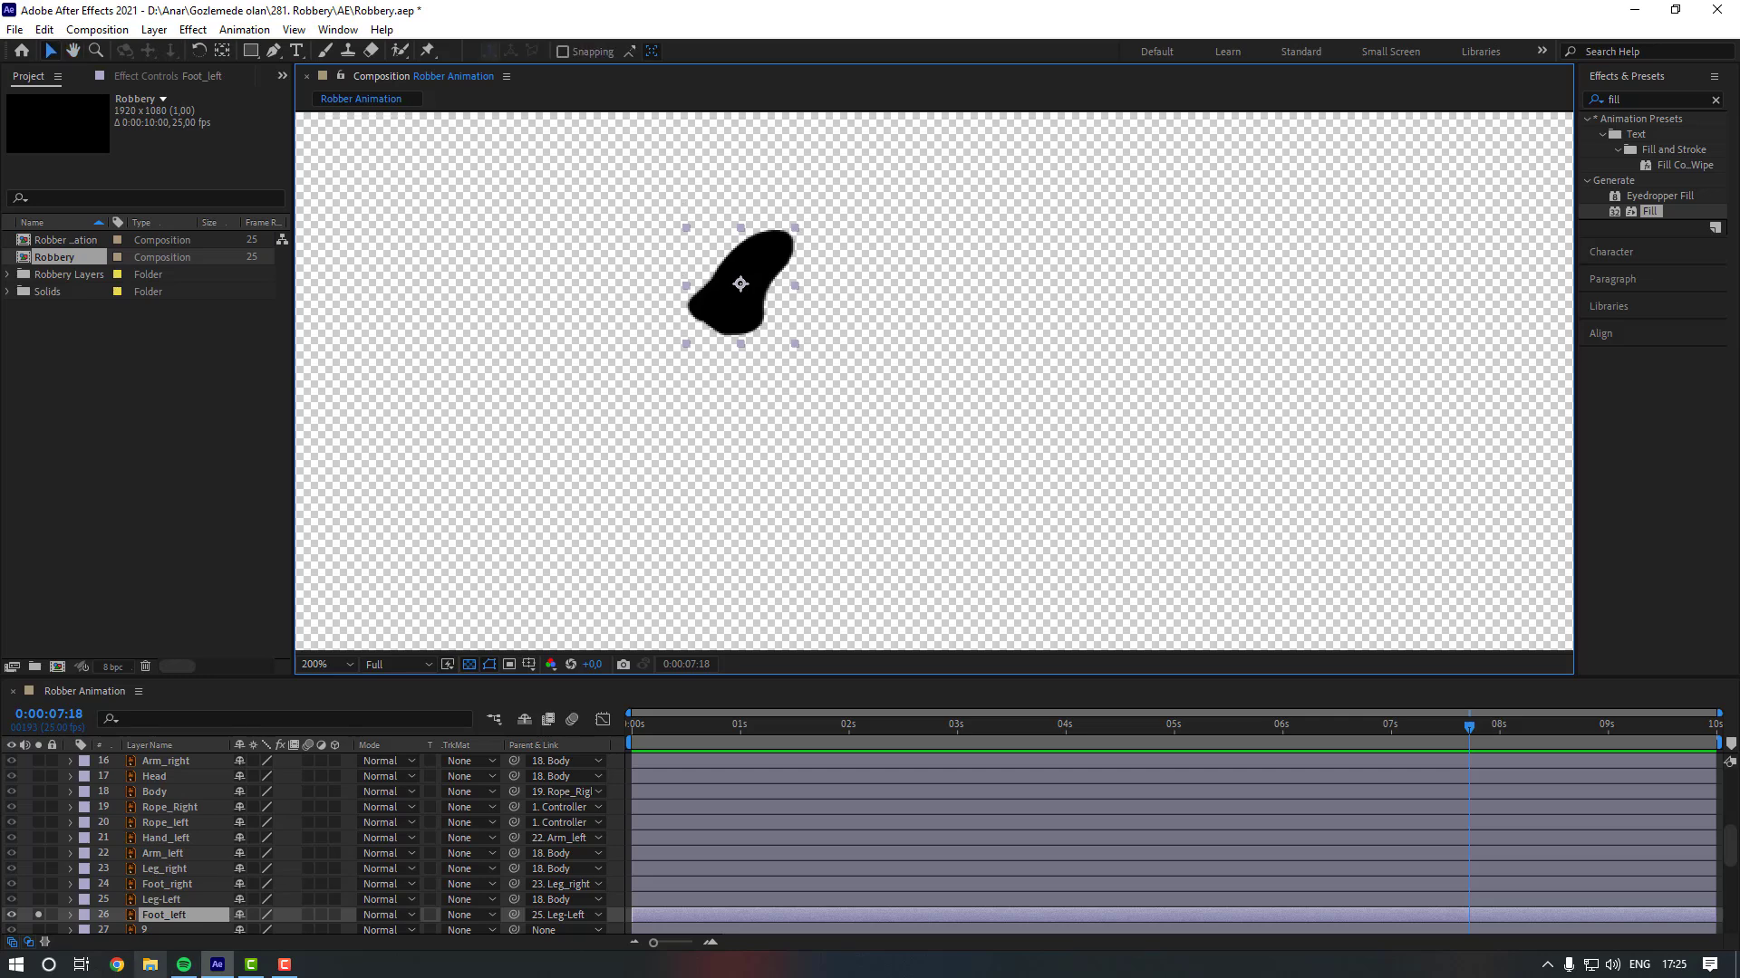
{"action": "left_click", "coordinate": [222, 50]}
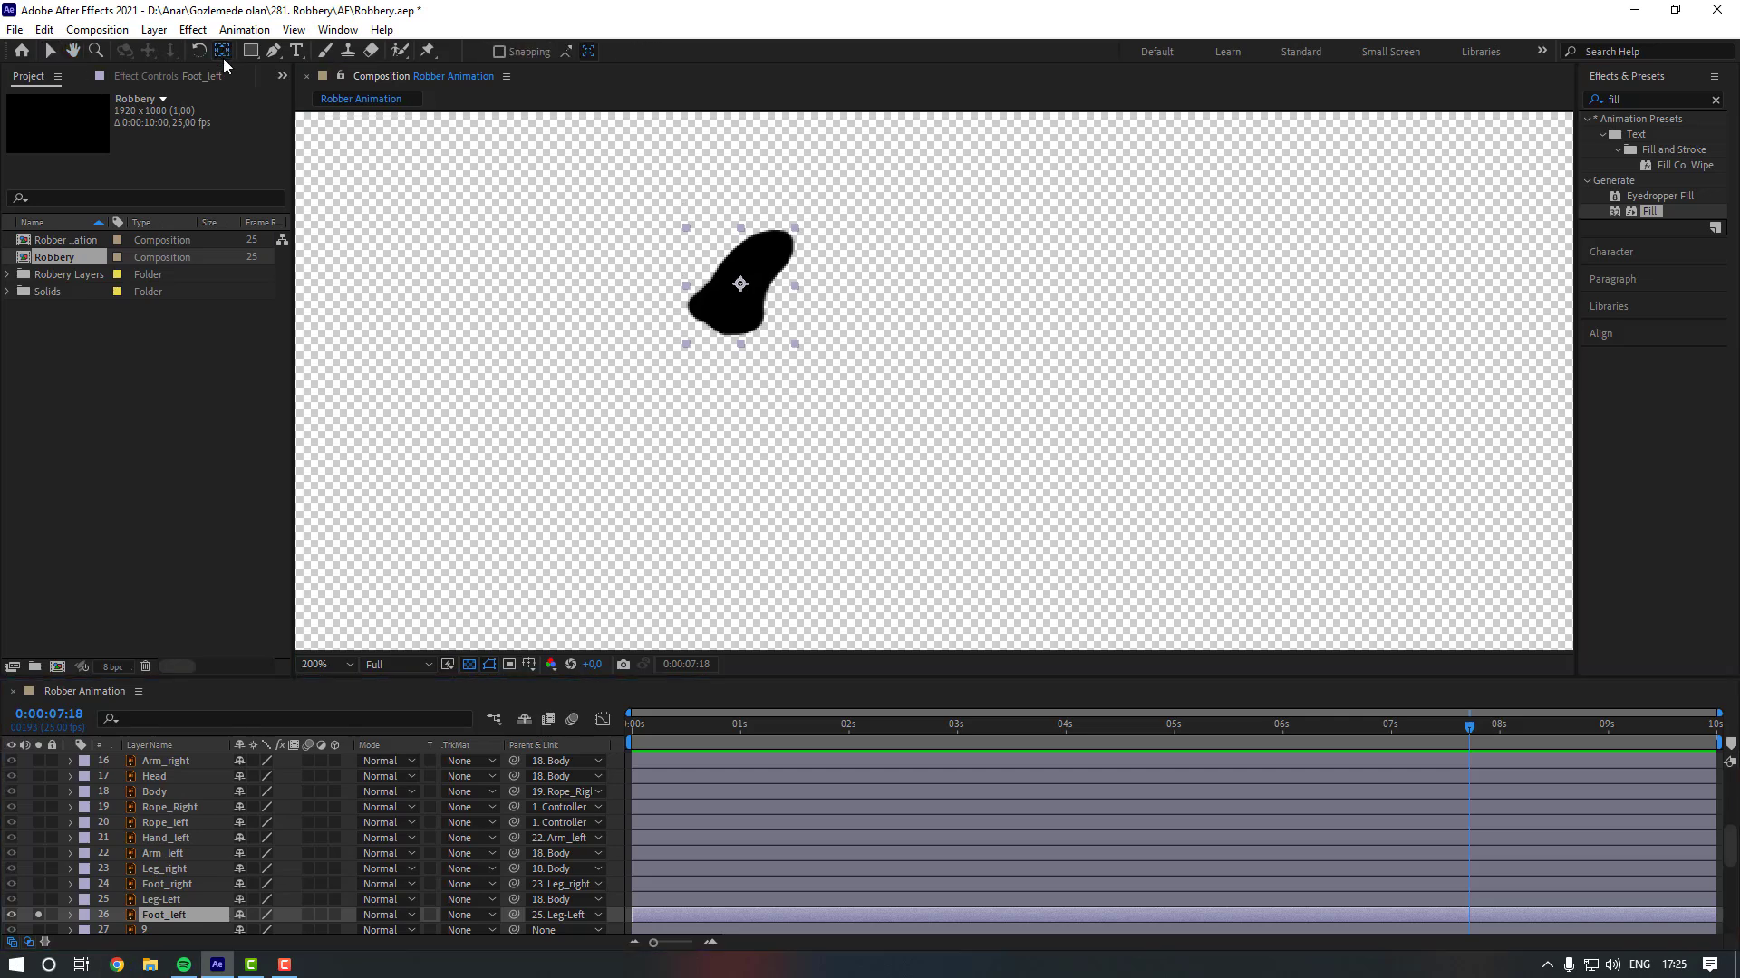
{"action": "left_click_drag", "start_coordinate": [739, 284], "coordinate": [744, 333]}
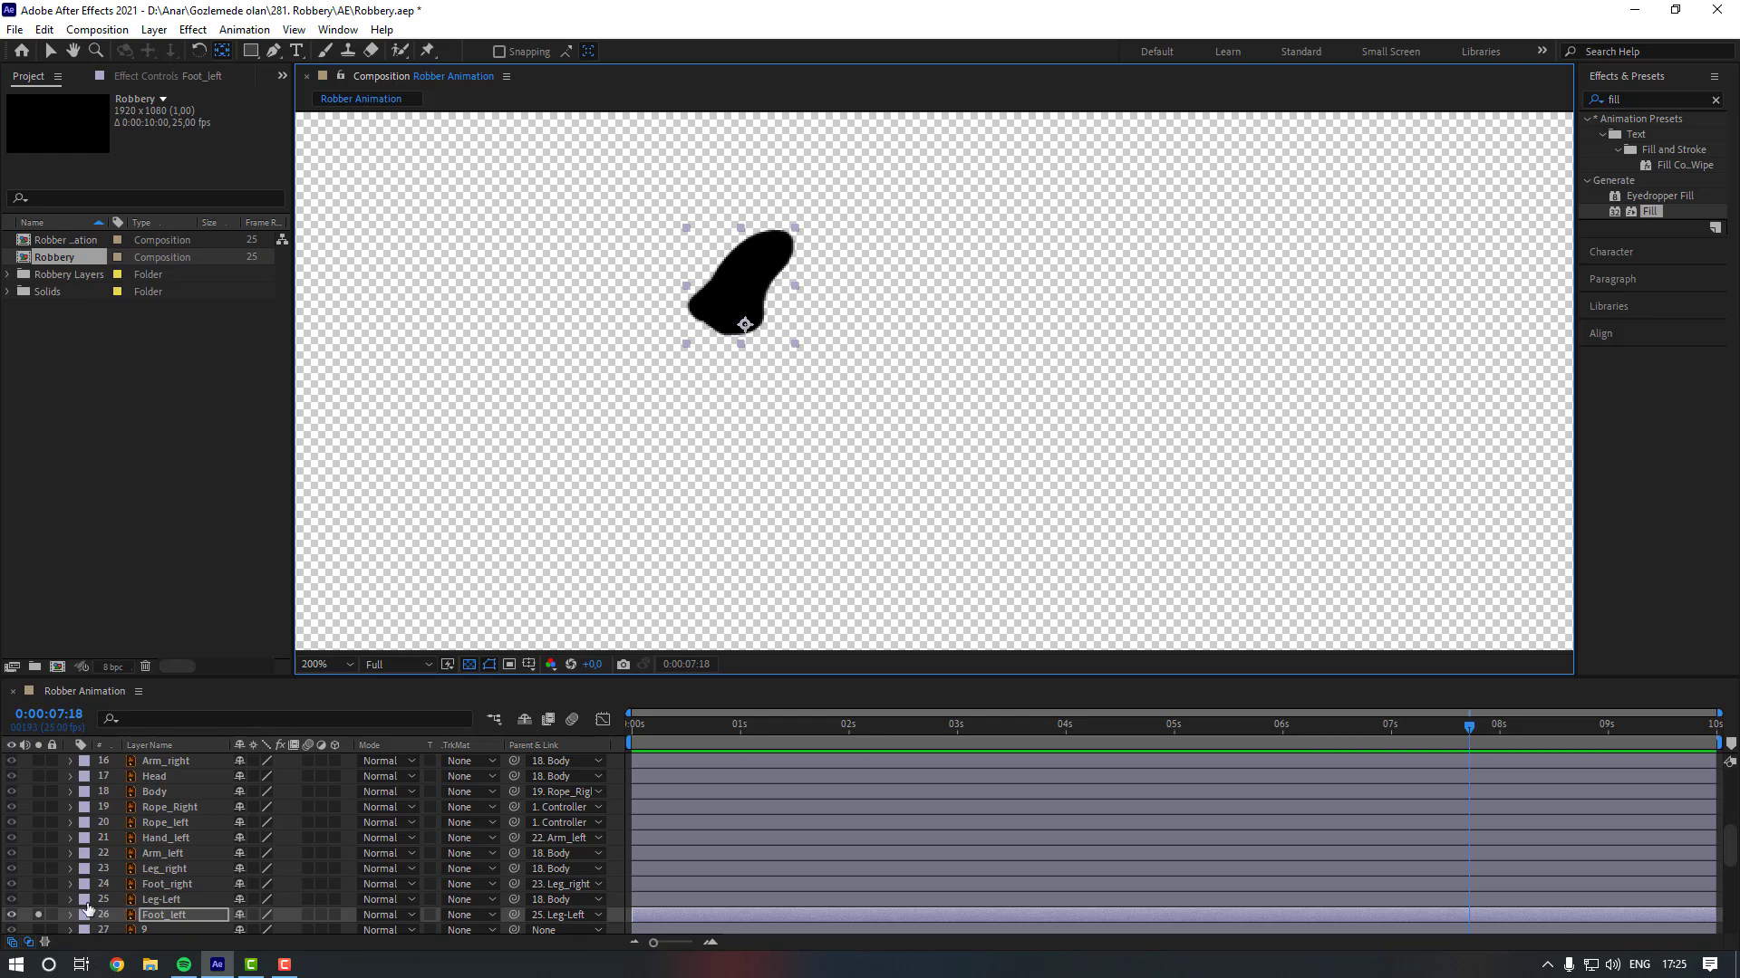
{"action": "left_click", "coordinate": [37, 915]}
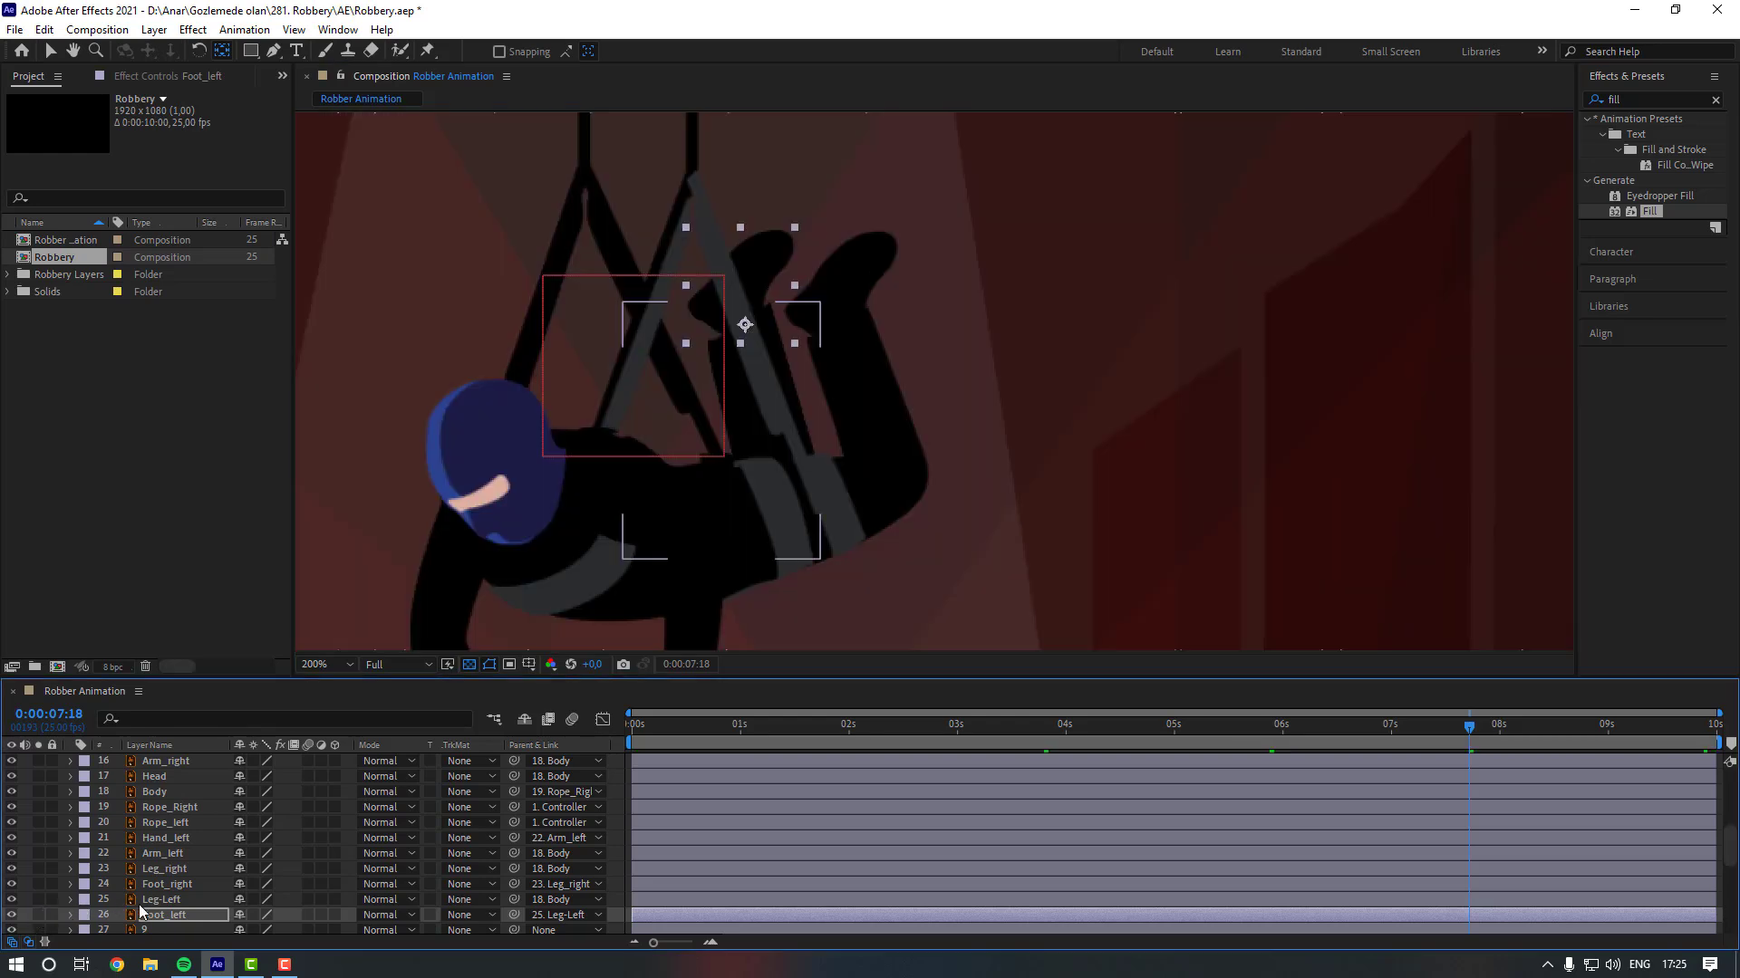
Solo Leg-Left, move its anchor point to the hip end of the thigh, and unsolo it.
{"action": "left_click", "coordinate": [139, 902]}
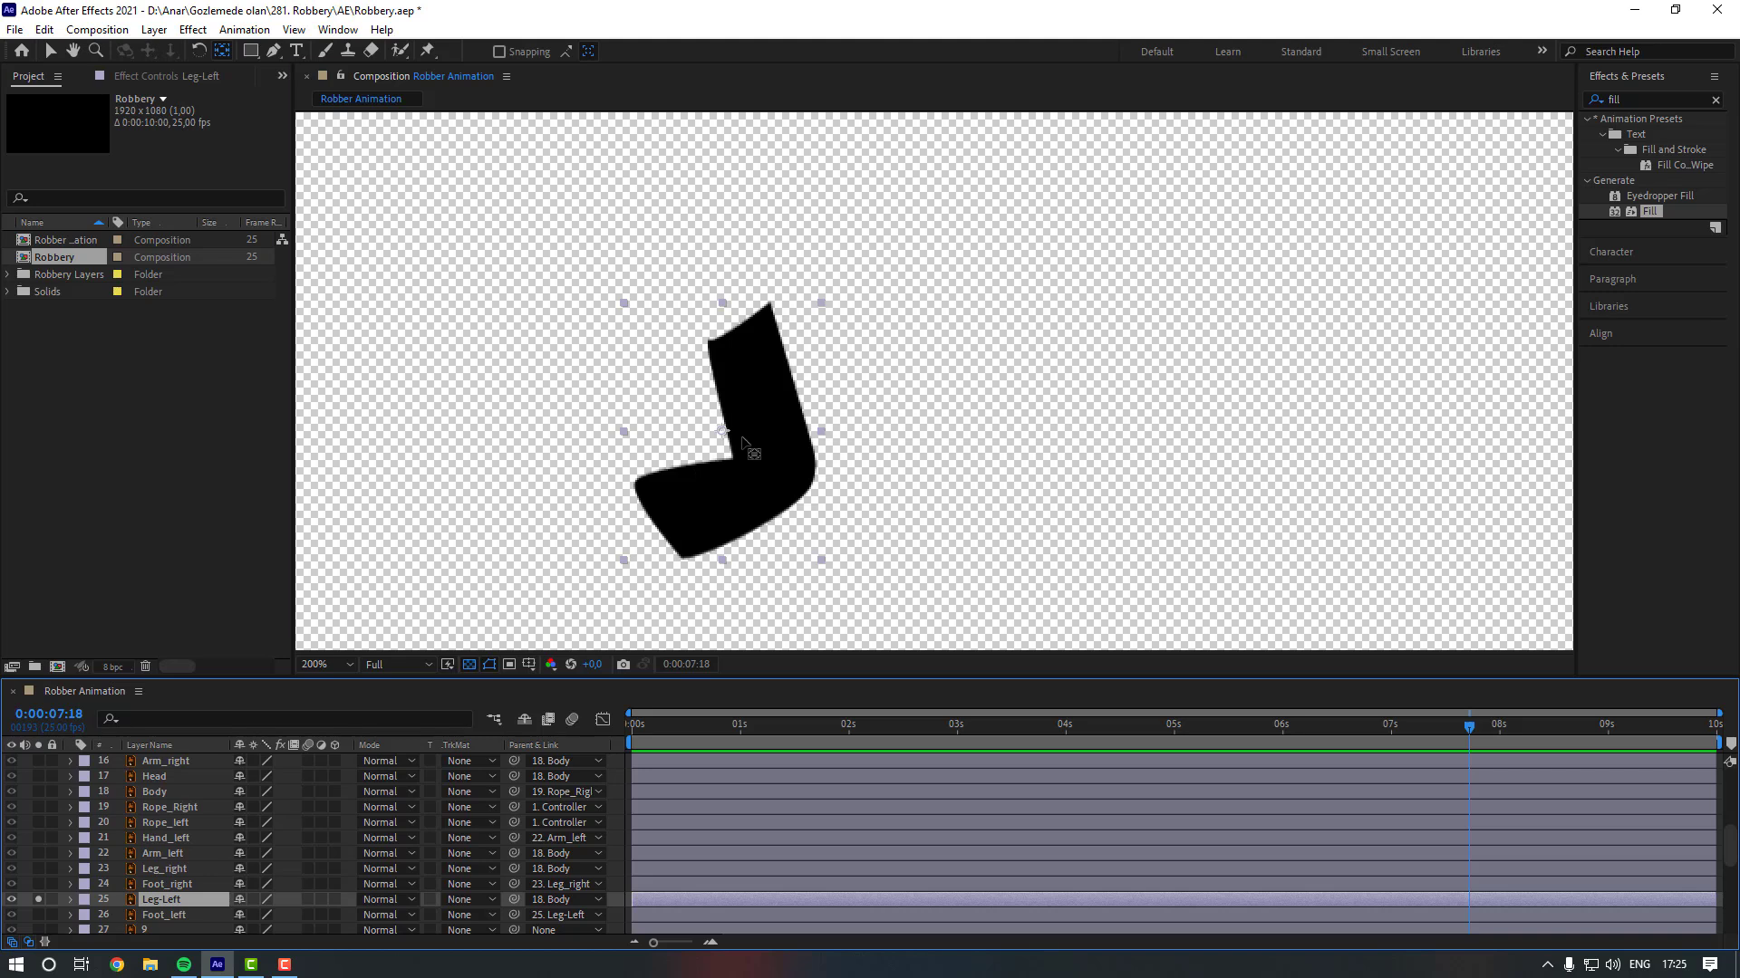
{"action": "left_click_drag", "start_coordinate": [701, 453], "coordinate": [648, 544]}
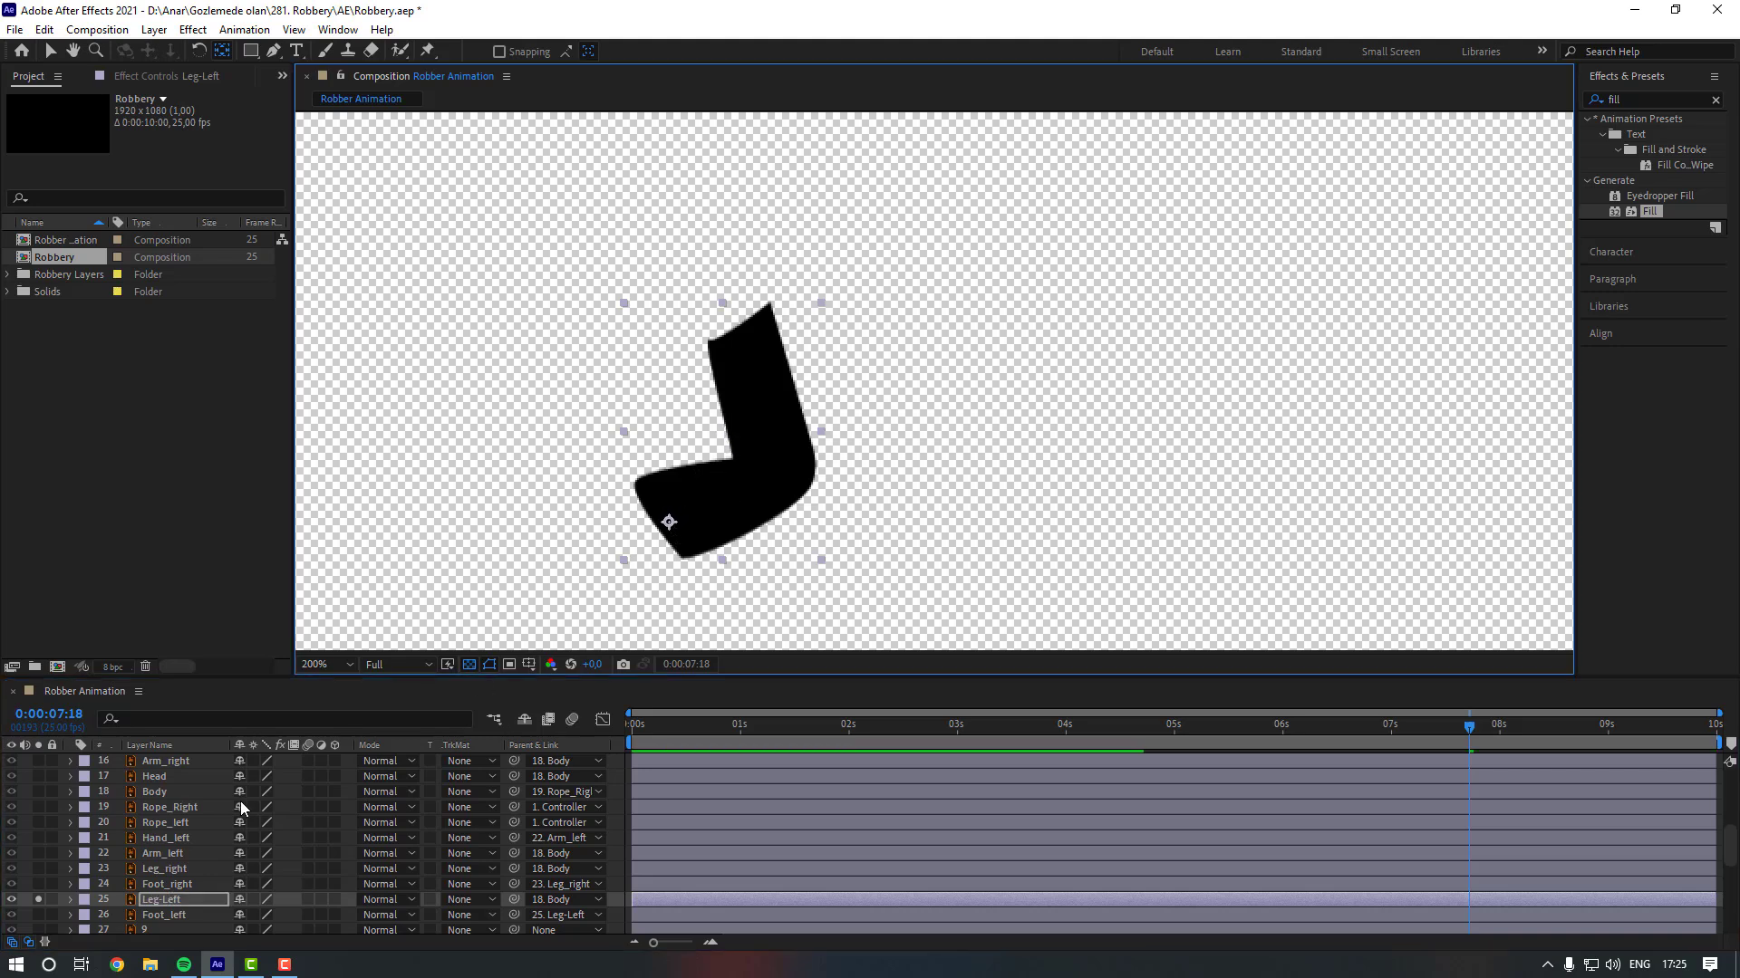
{"action": "left_click", "coordinate": [36, 900]}
Solo Foot_right, move its anchor point down to the ankle, and unsolo it.
{"action": "left_click", "coordinate": [169, 887]}
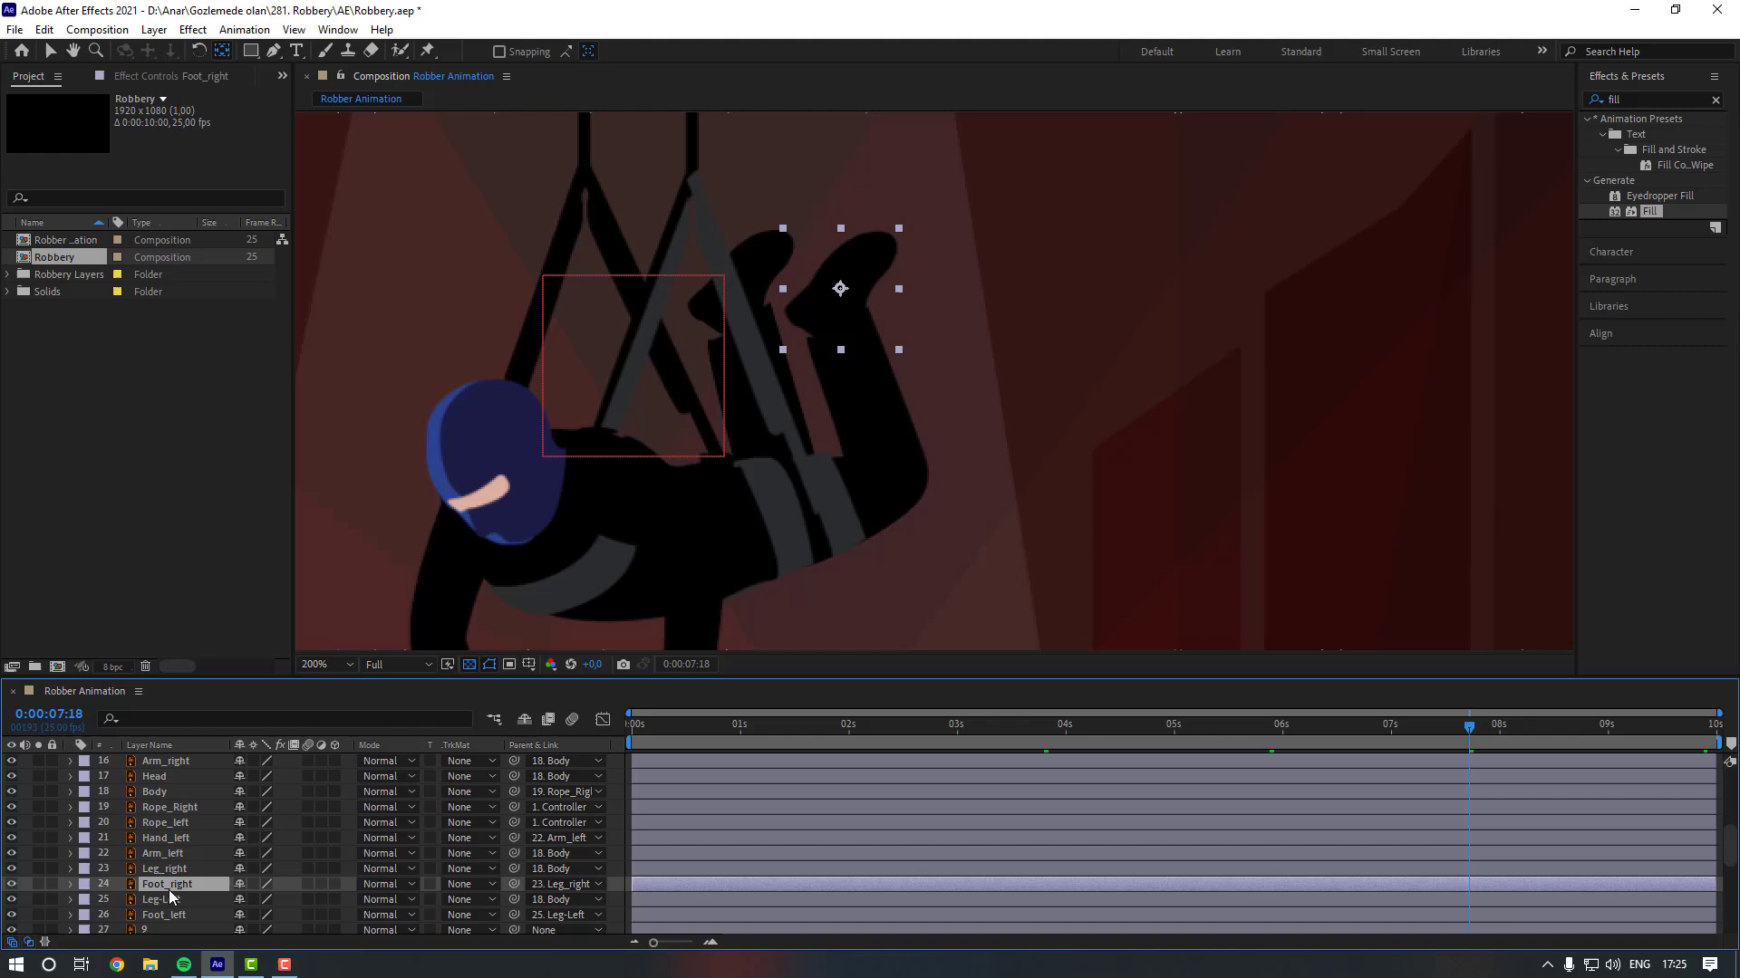
{"action": "left_click", "coordinate": [38, 885]}
{"action": "left_click_drag", "start_coordinate": [839, 288], "coordinate": [842, 337]}
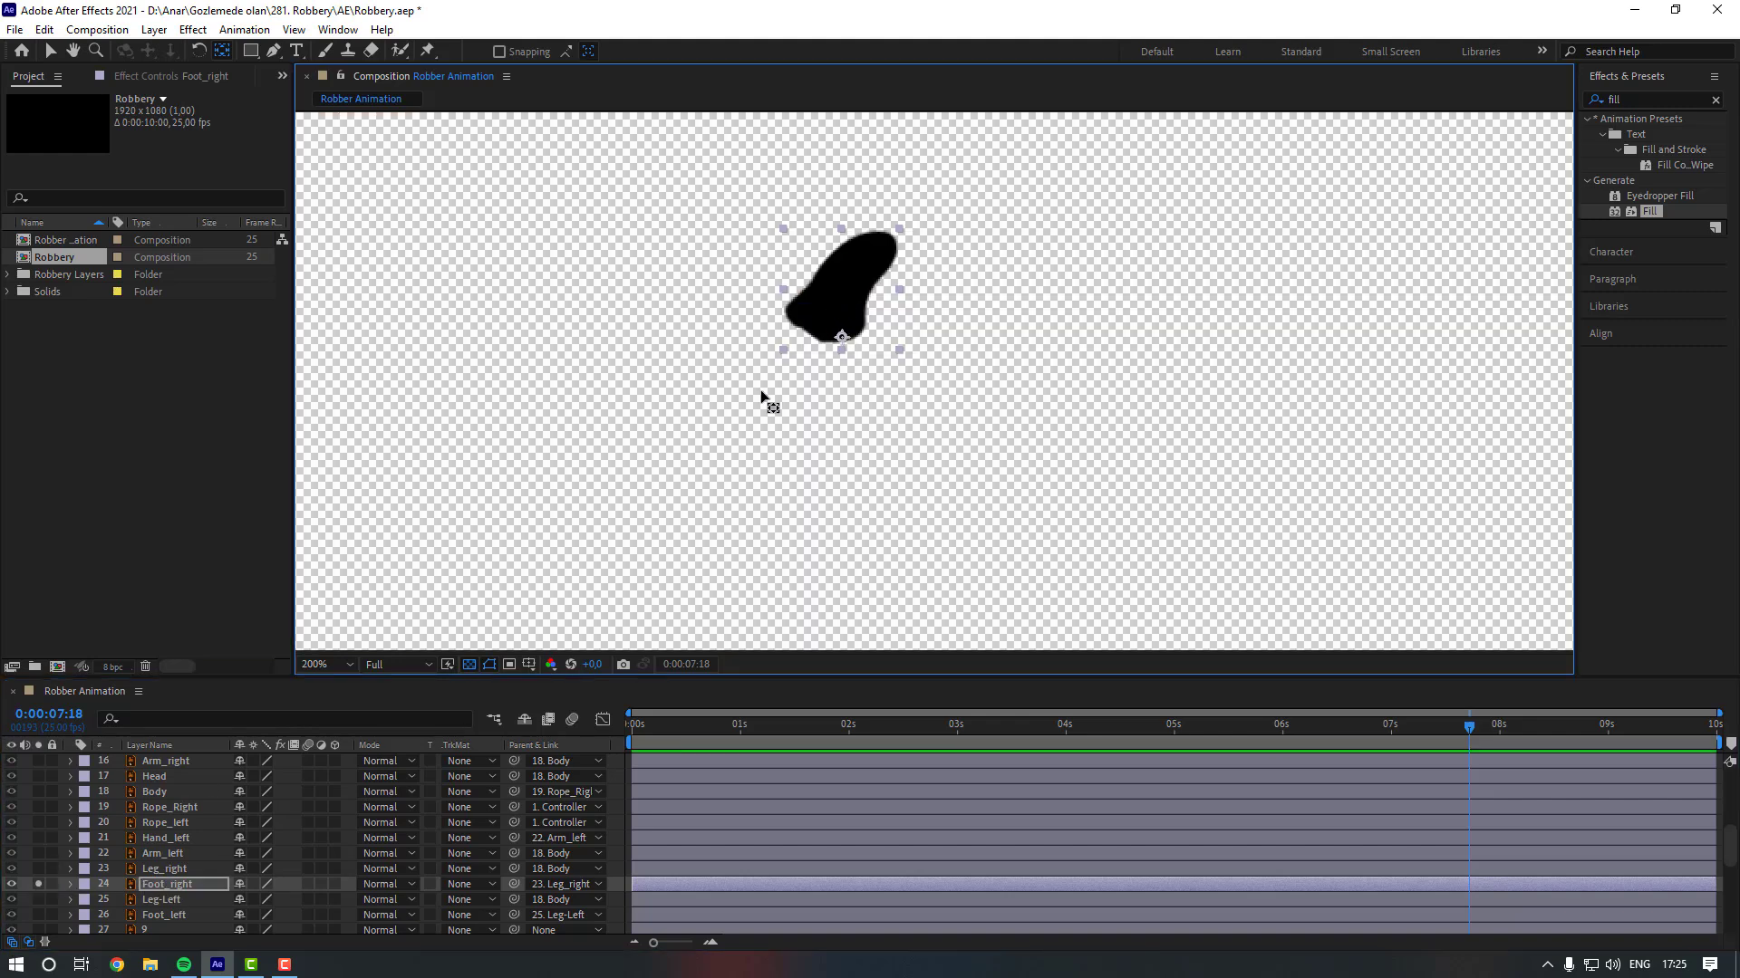
{"action": "left_click", "coordinate": [38, 884]}
Solo Leg_right, move its anchor point to the hip end of the thigh, and unsolo it.
{"action": "left_click", "coordinate": [38, 869]}
{"action": "left_click", "coordinate": [836, 503]}
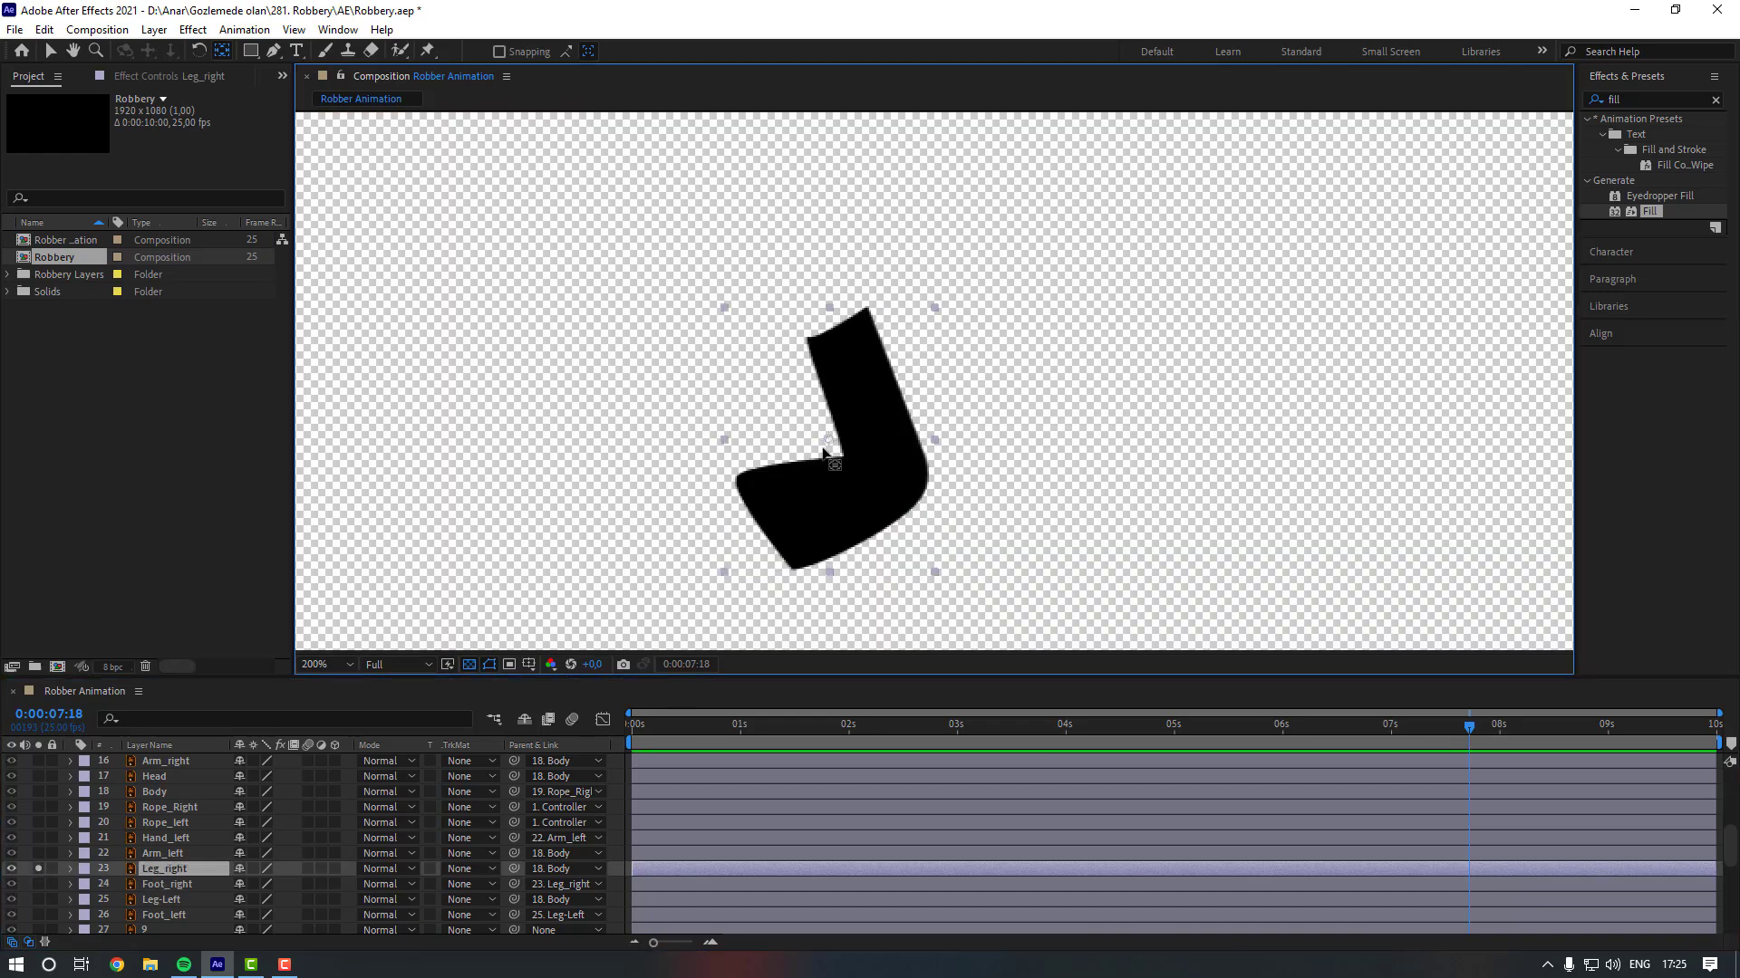
{"action": "left_click_drag", "start_coordinate": [828, 459], "coordinate": [774, 528]}
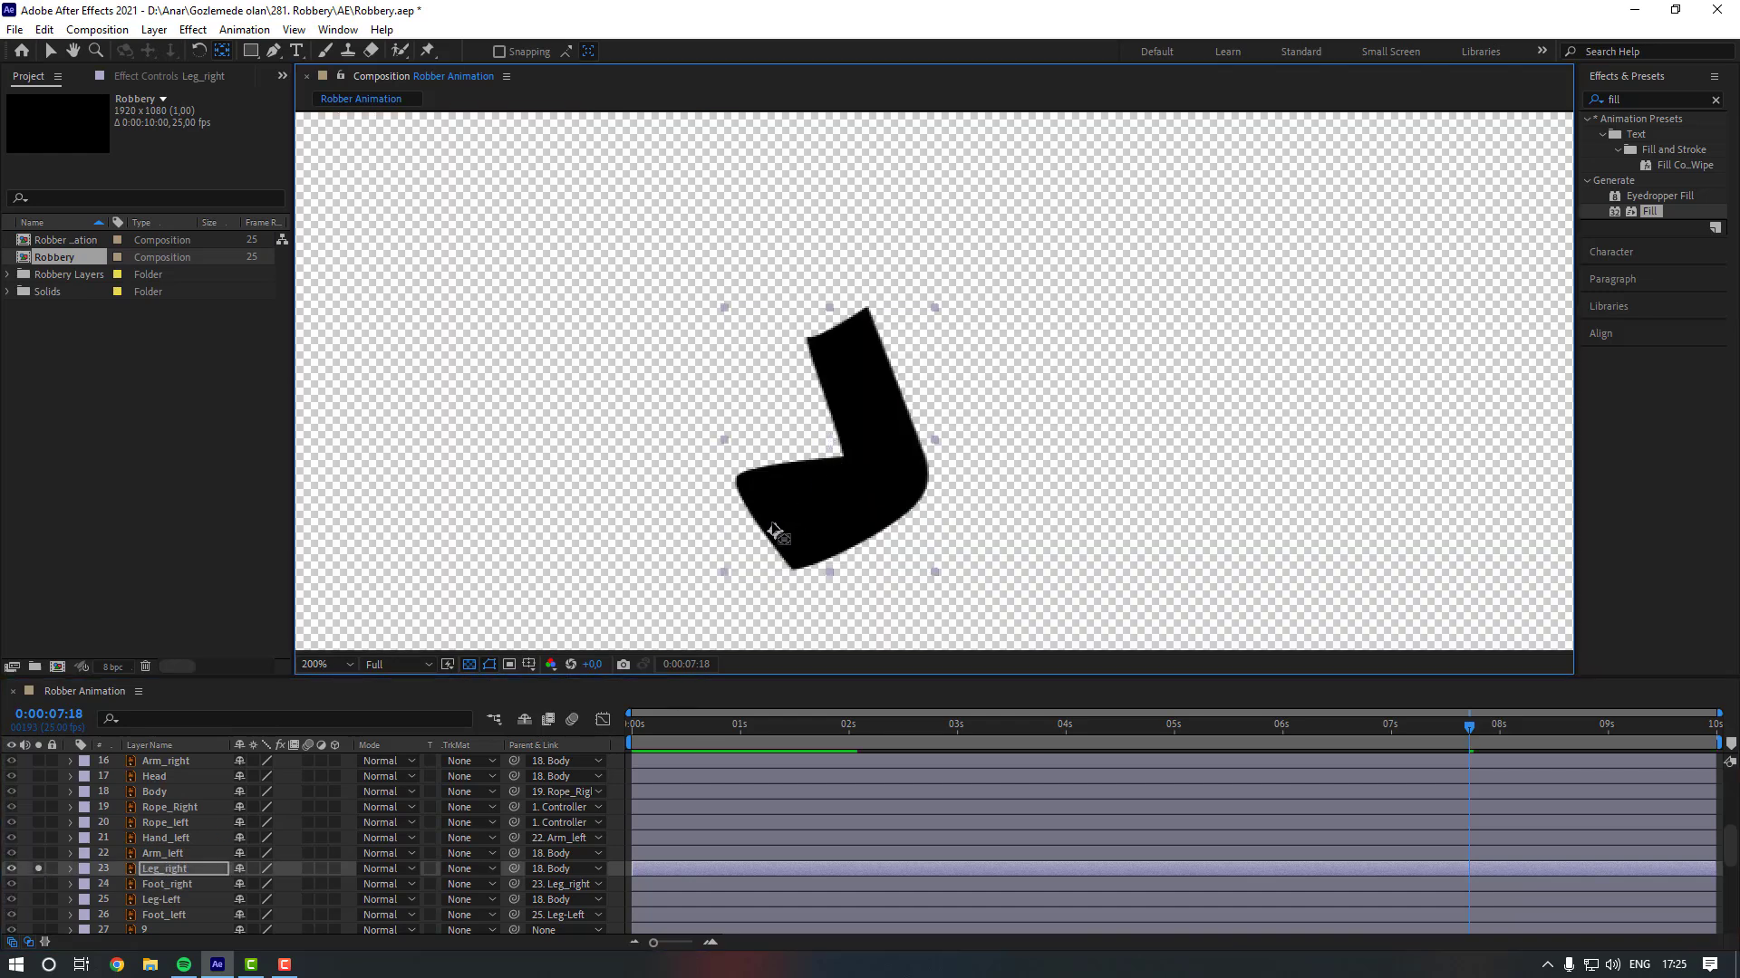
{"action": "left_click", "coordinate": [38, 869]}
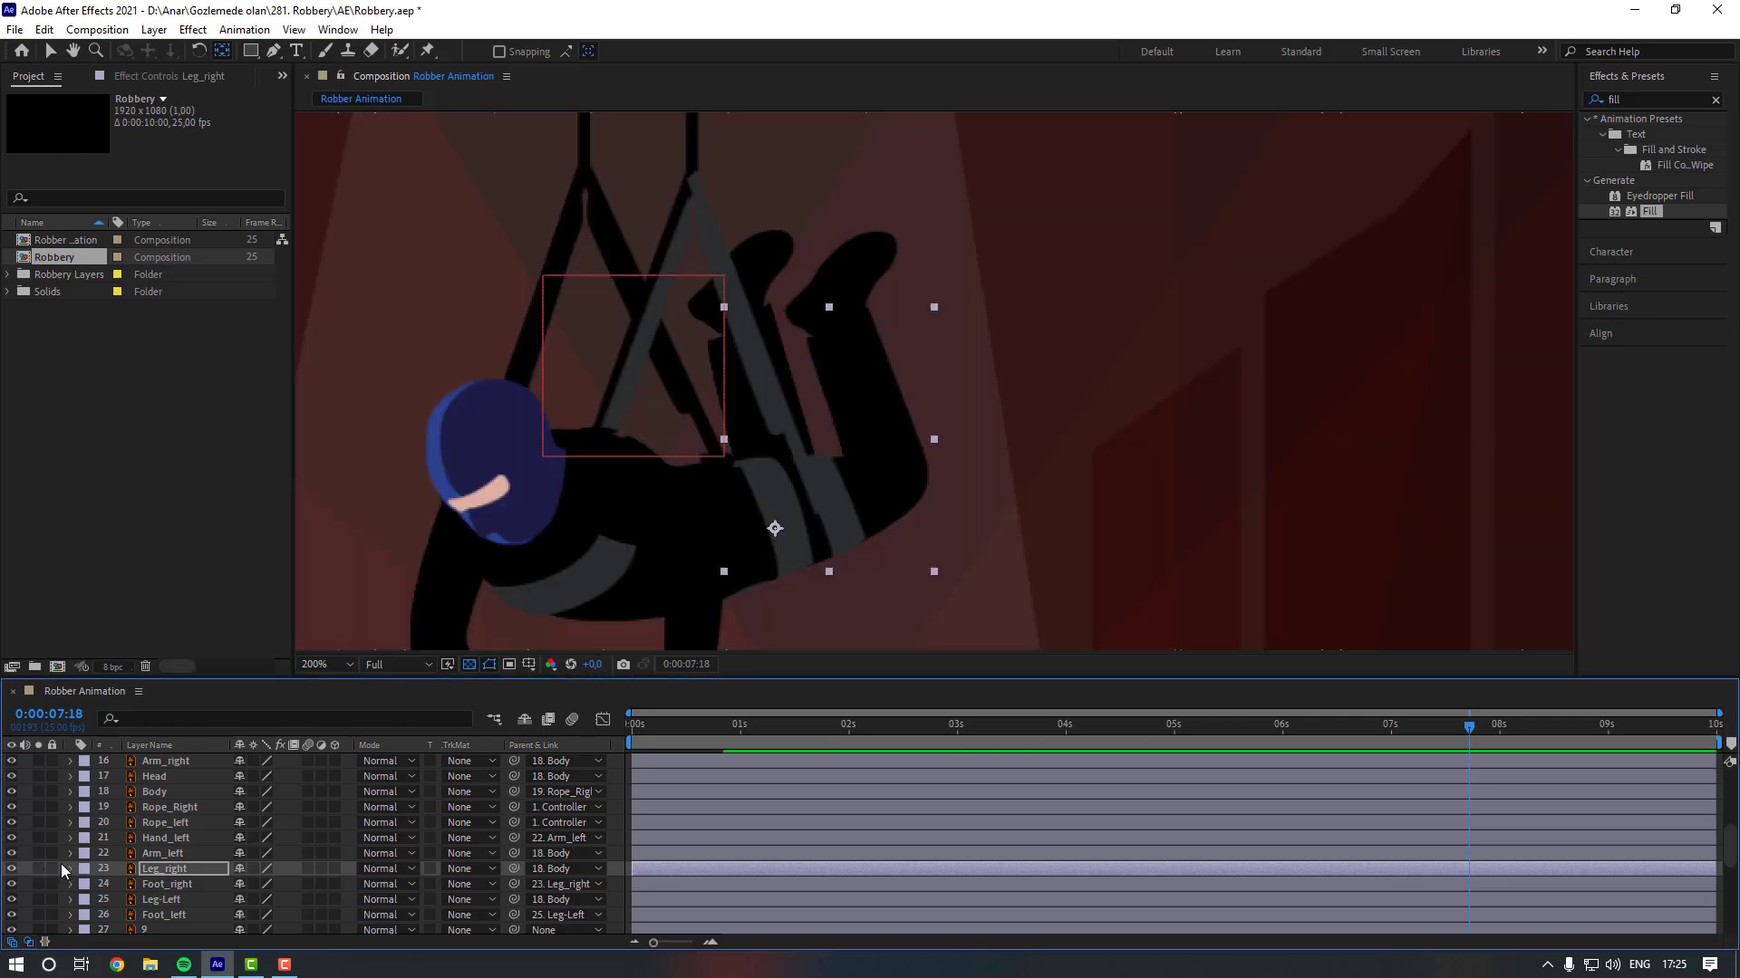
Solo Arm_left, move its anchor point up to the shoulder, and unsolo it.
{"action": "left_click", "coordinate": [67, 851]}
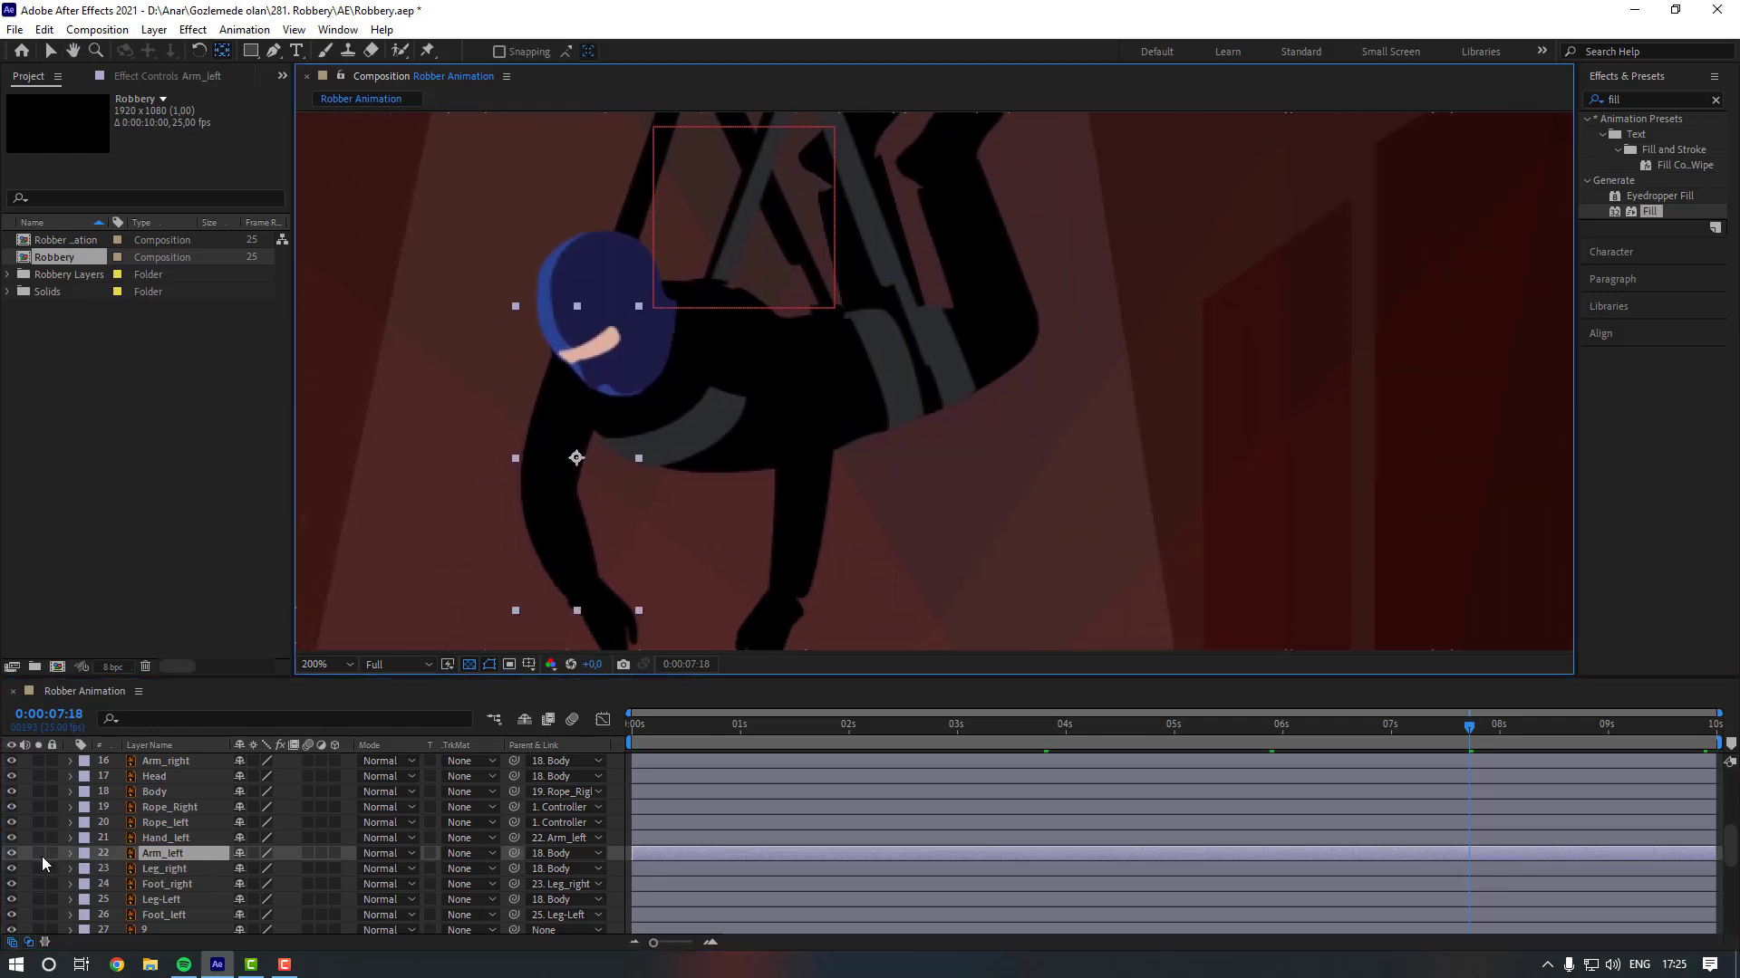
{"action": "left_click", "coordinate": [38, 852]}
{"action": "left_click_drag", "start_coordinate": [593, 391], "coordinate": [606, 358]}
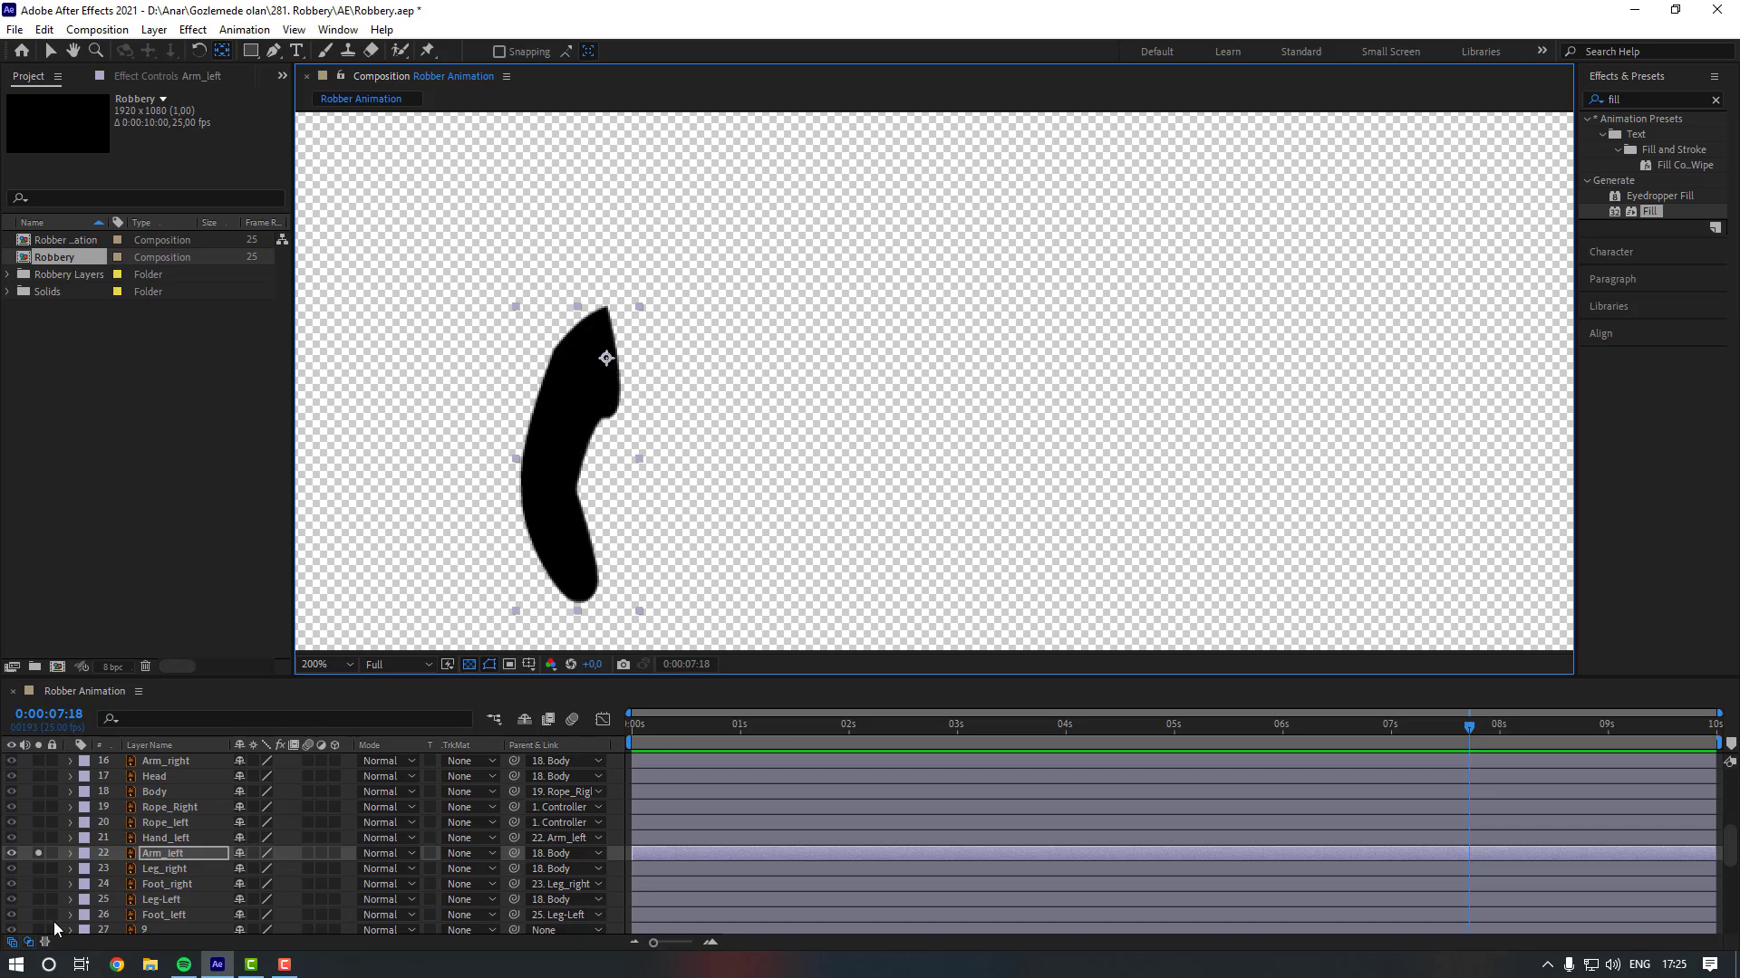
{"action": "left_click", "coordinate": [38, 852]}
Solo Hand_left, move its anchor point to the wrist, and unsolo it.
{"action": "left_click", "coordinate": [47, 844]}
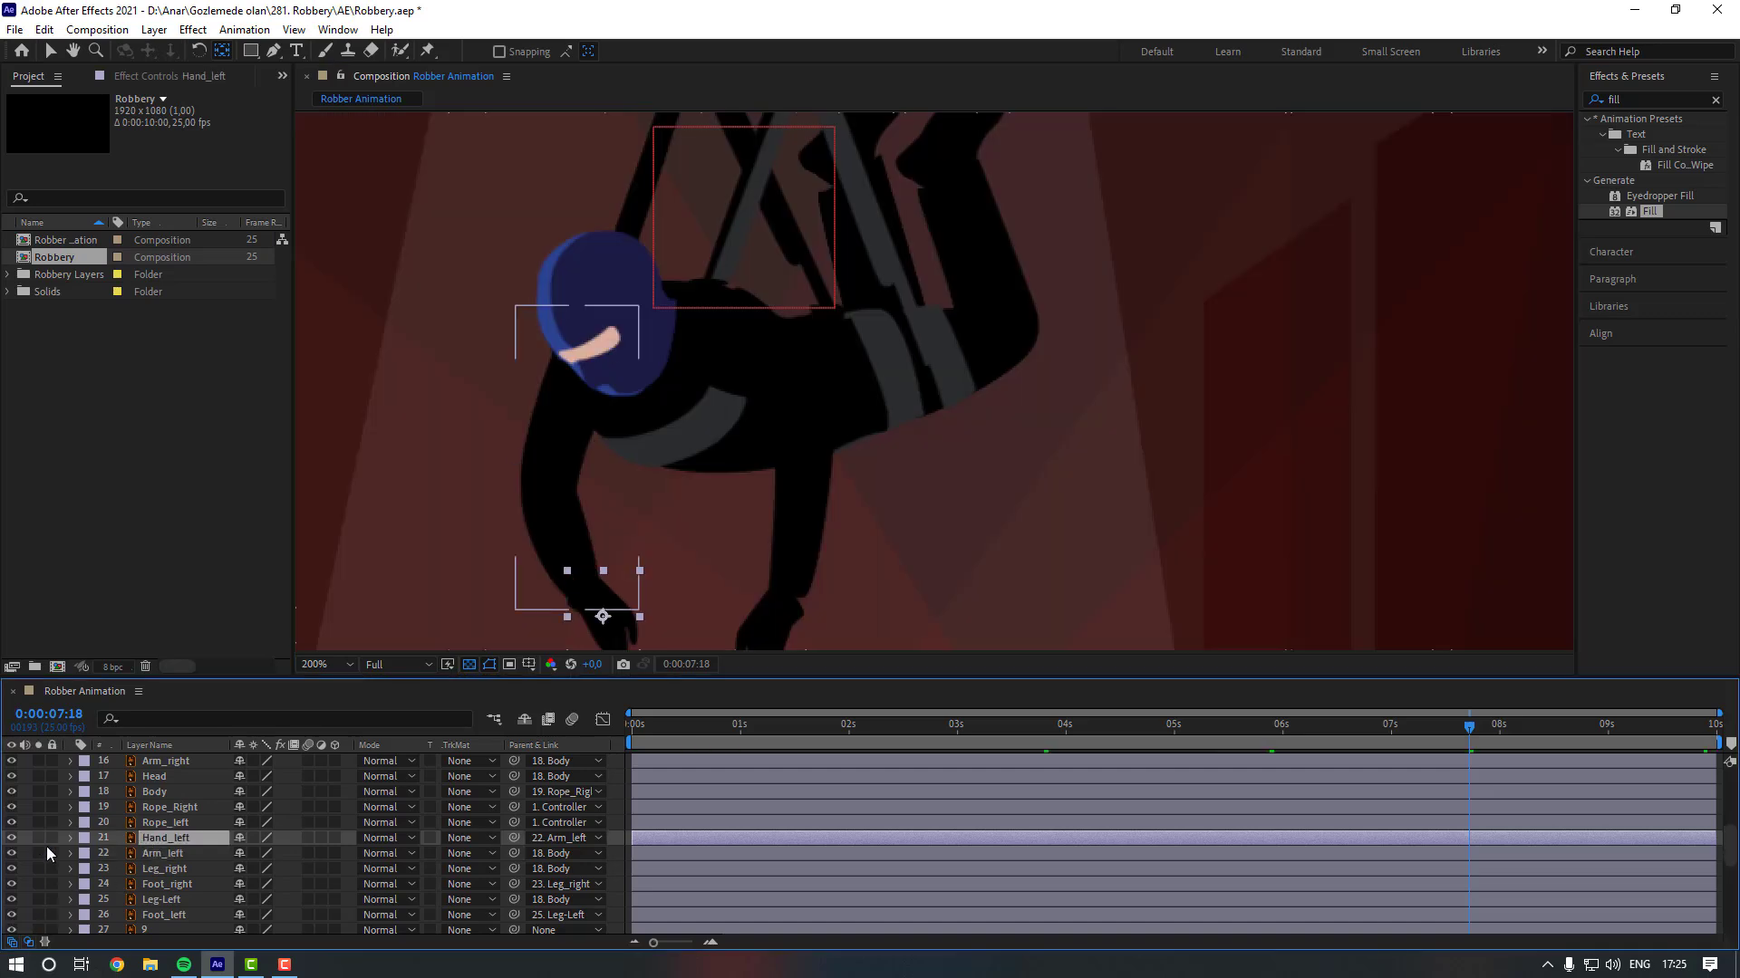
{"action": "left_click", "coordinate": [38, 838]}
{"action": "mouse_move", "coordinate": [657, 511]}
{"action": "left_mouse_down"}
{"action": "mouse_move", "coordinate": [701, 418]}
{"action": "mouse_move", "coordinate": [627, 497]}
{"action": "left_mouse_up"}
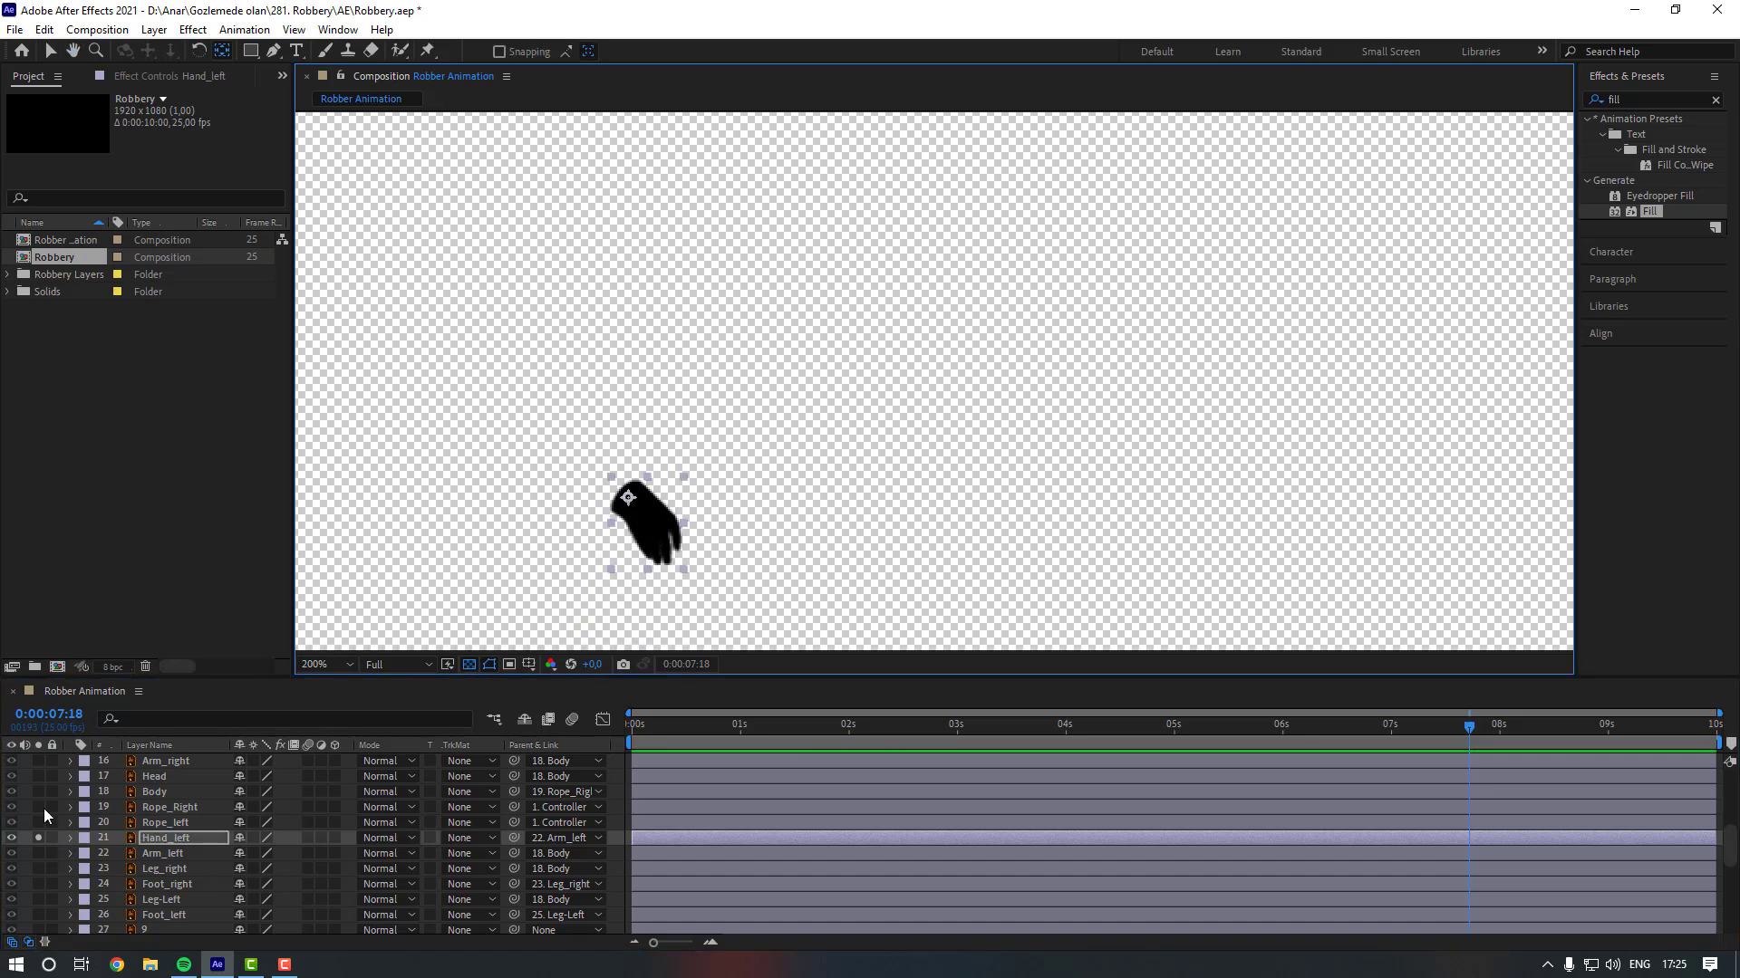
{"action": "left_click", "coordinate": [37, 838]}
Solo Head, move its anchor point to the neck, unsolo it, and fine-tune the anchor point against the body.
{"action": "key", "text": "comma"}
{"action": "left_click", "coordinate": [163, 777]}
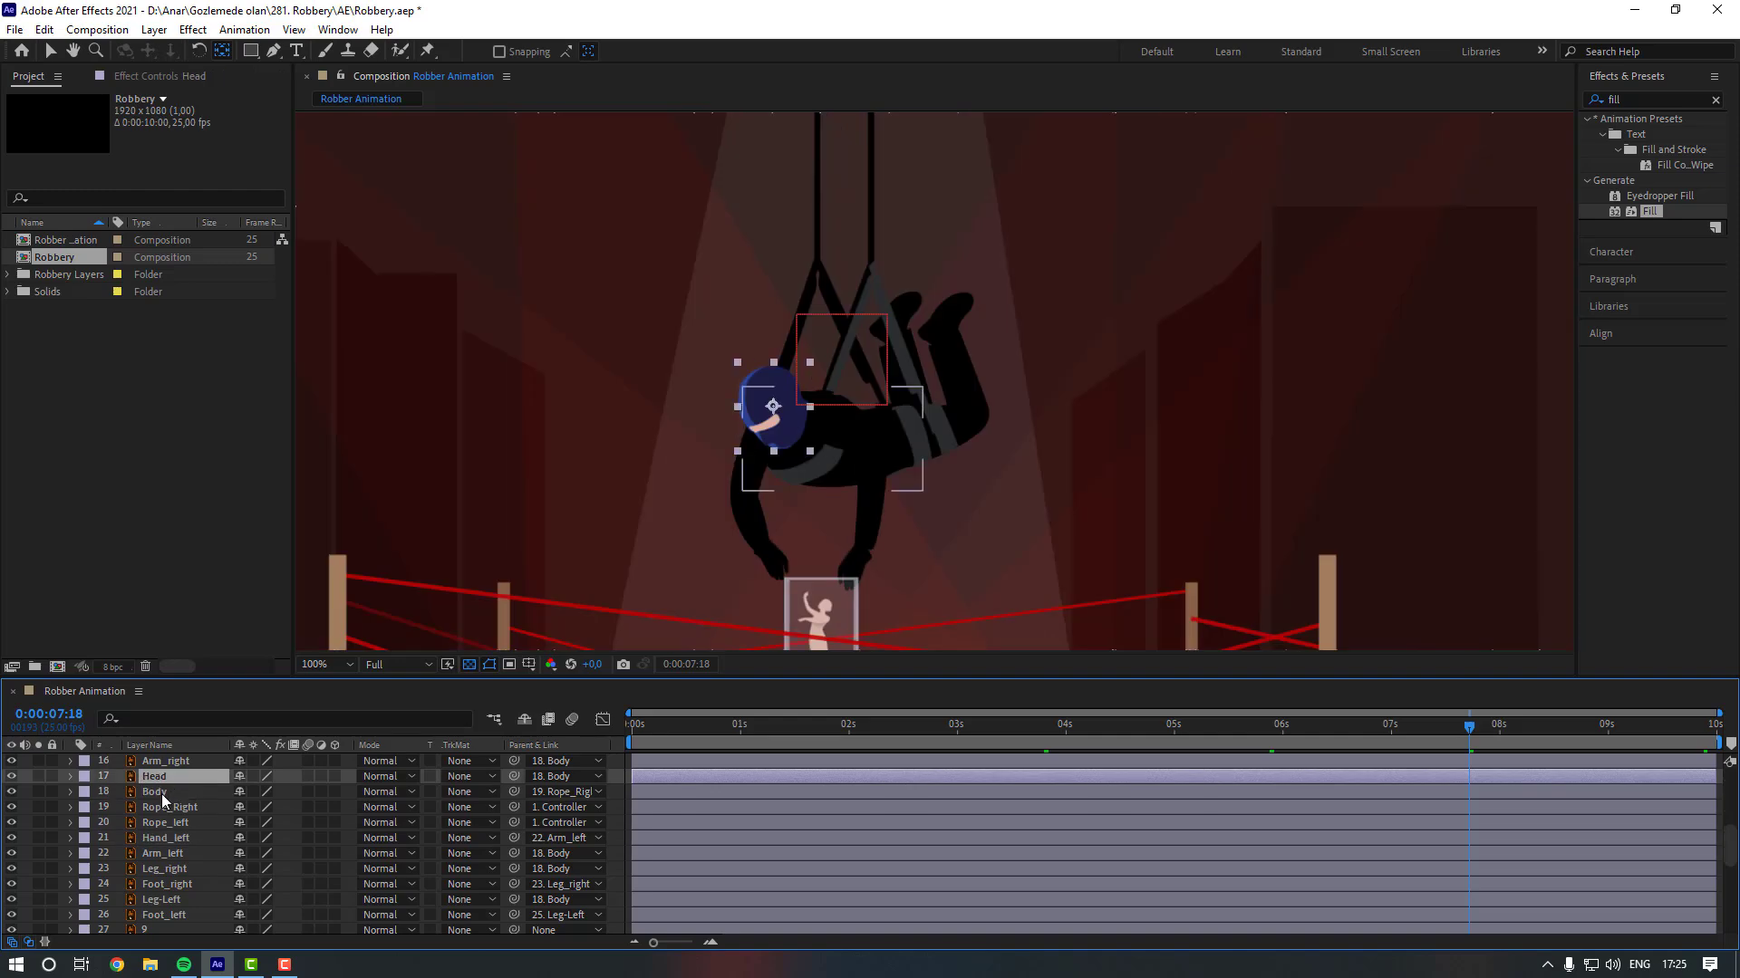
{"action": "left_click", "coordinate": [39, 777]}
{"action": "key", "text": "period"}
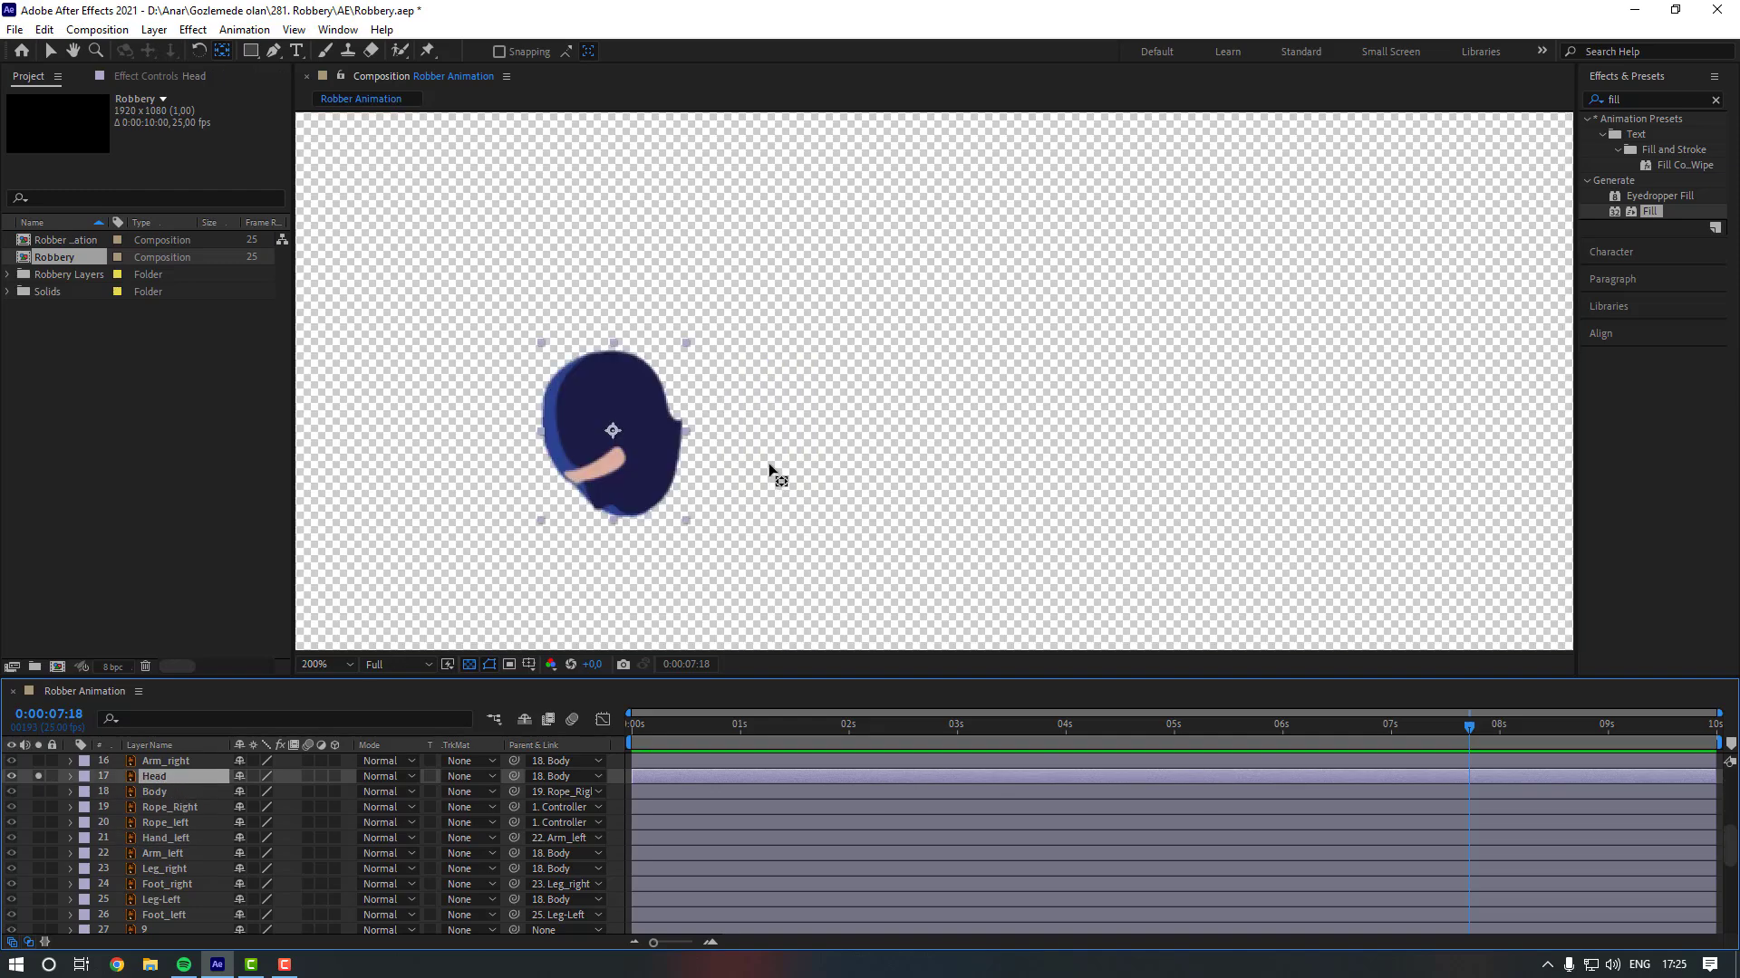
{"action": "left_click_drag", "start_coordinate": [638, 462], "coordinate": [670, 481]}
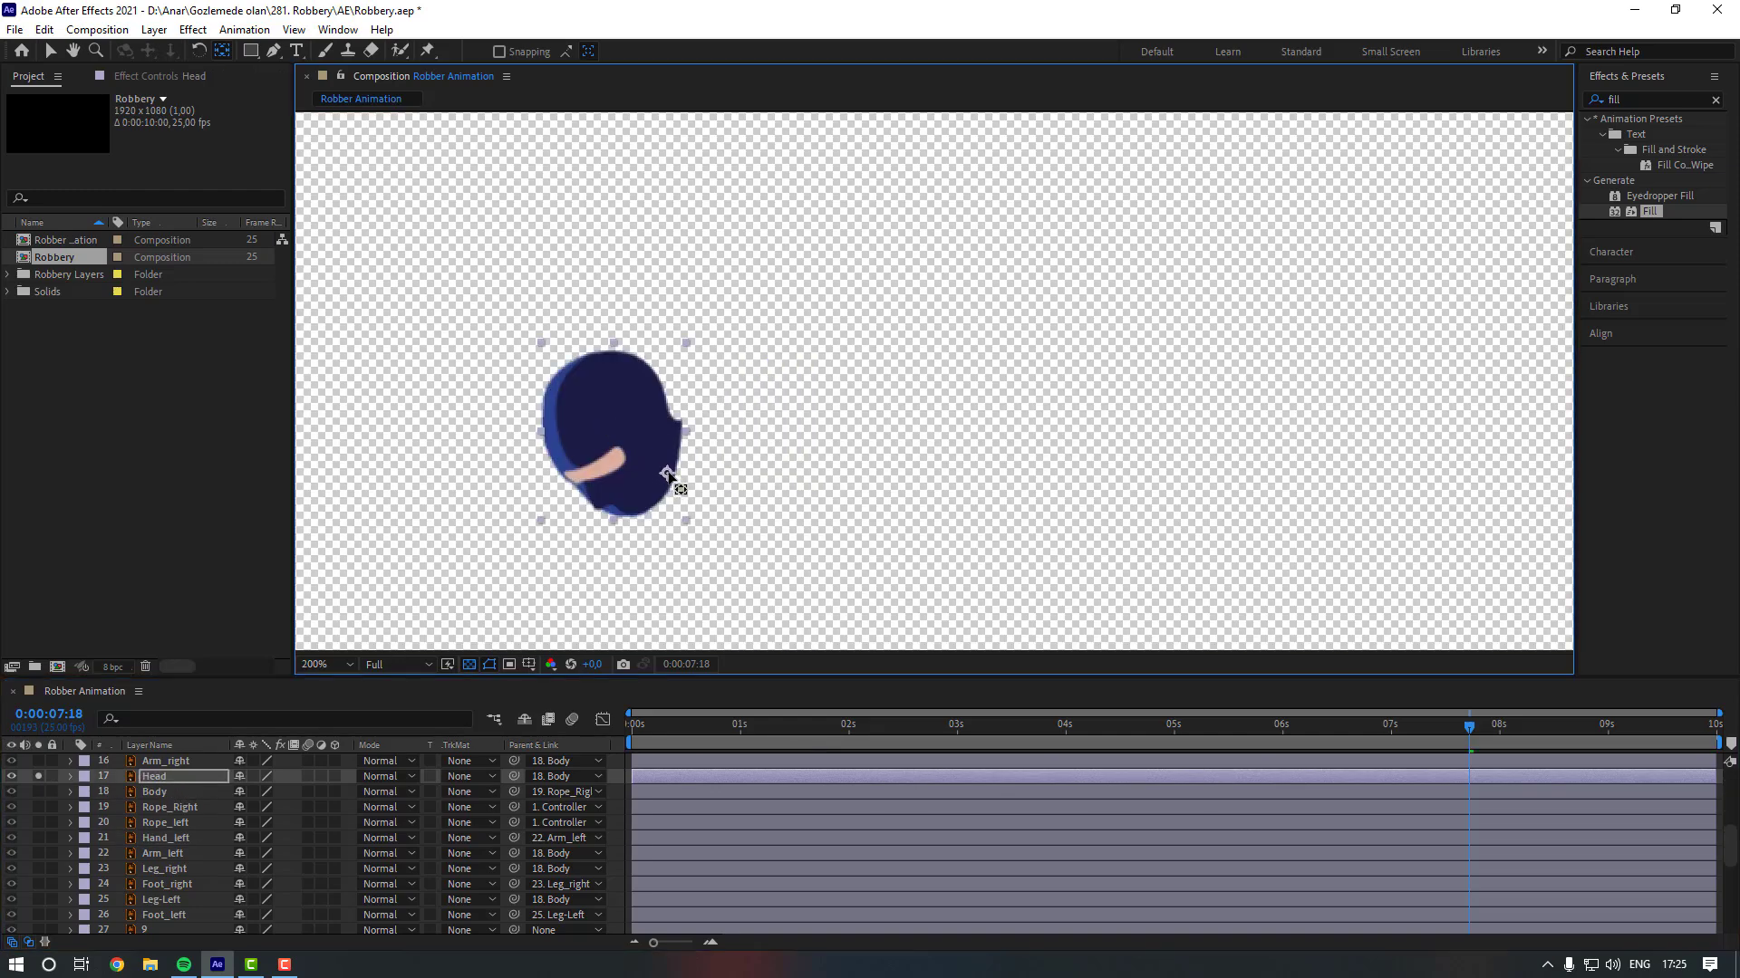
{"action": "left_click", "coordinate": [38, 776]}
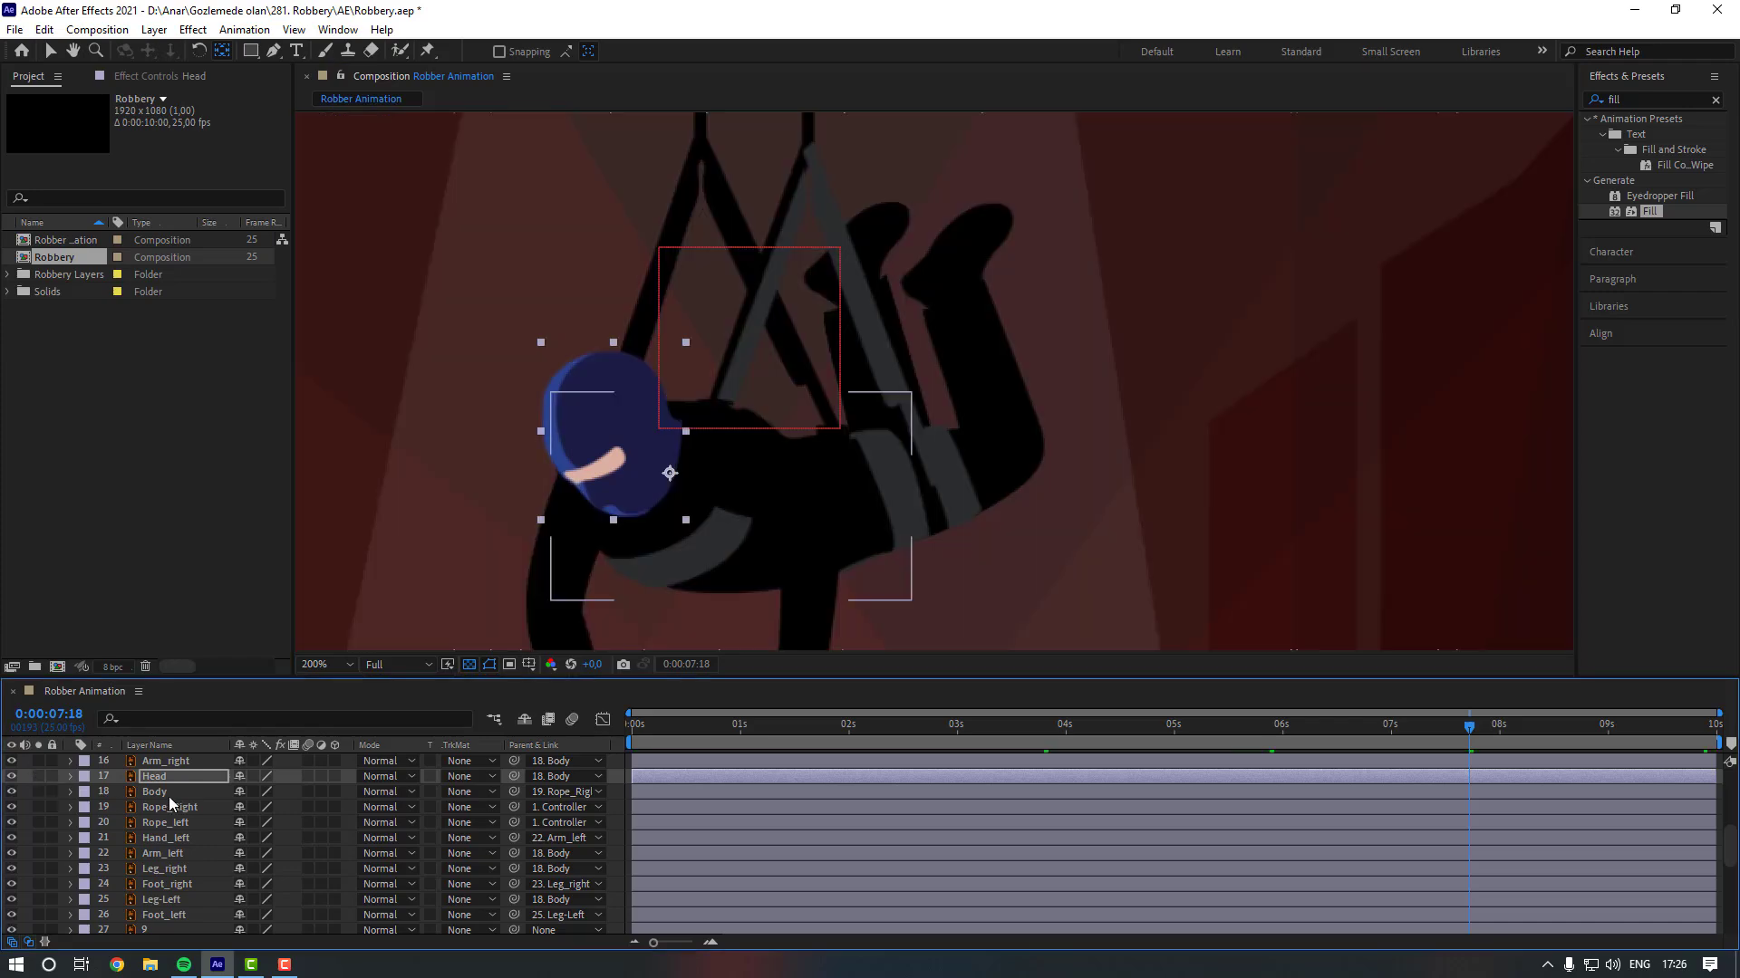
{"action": "left_click_drag", "start_coordinate": [669, 472], "coordinate": [666, 471]}
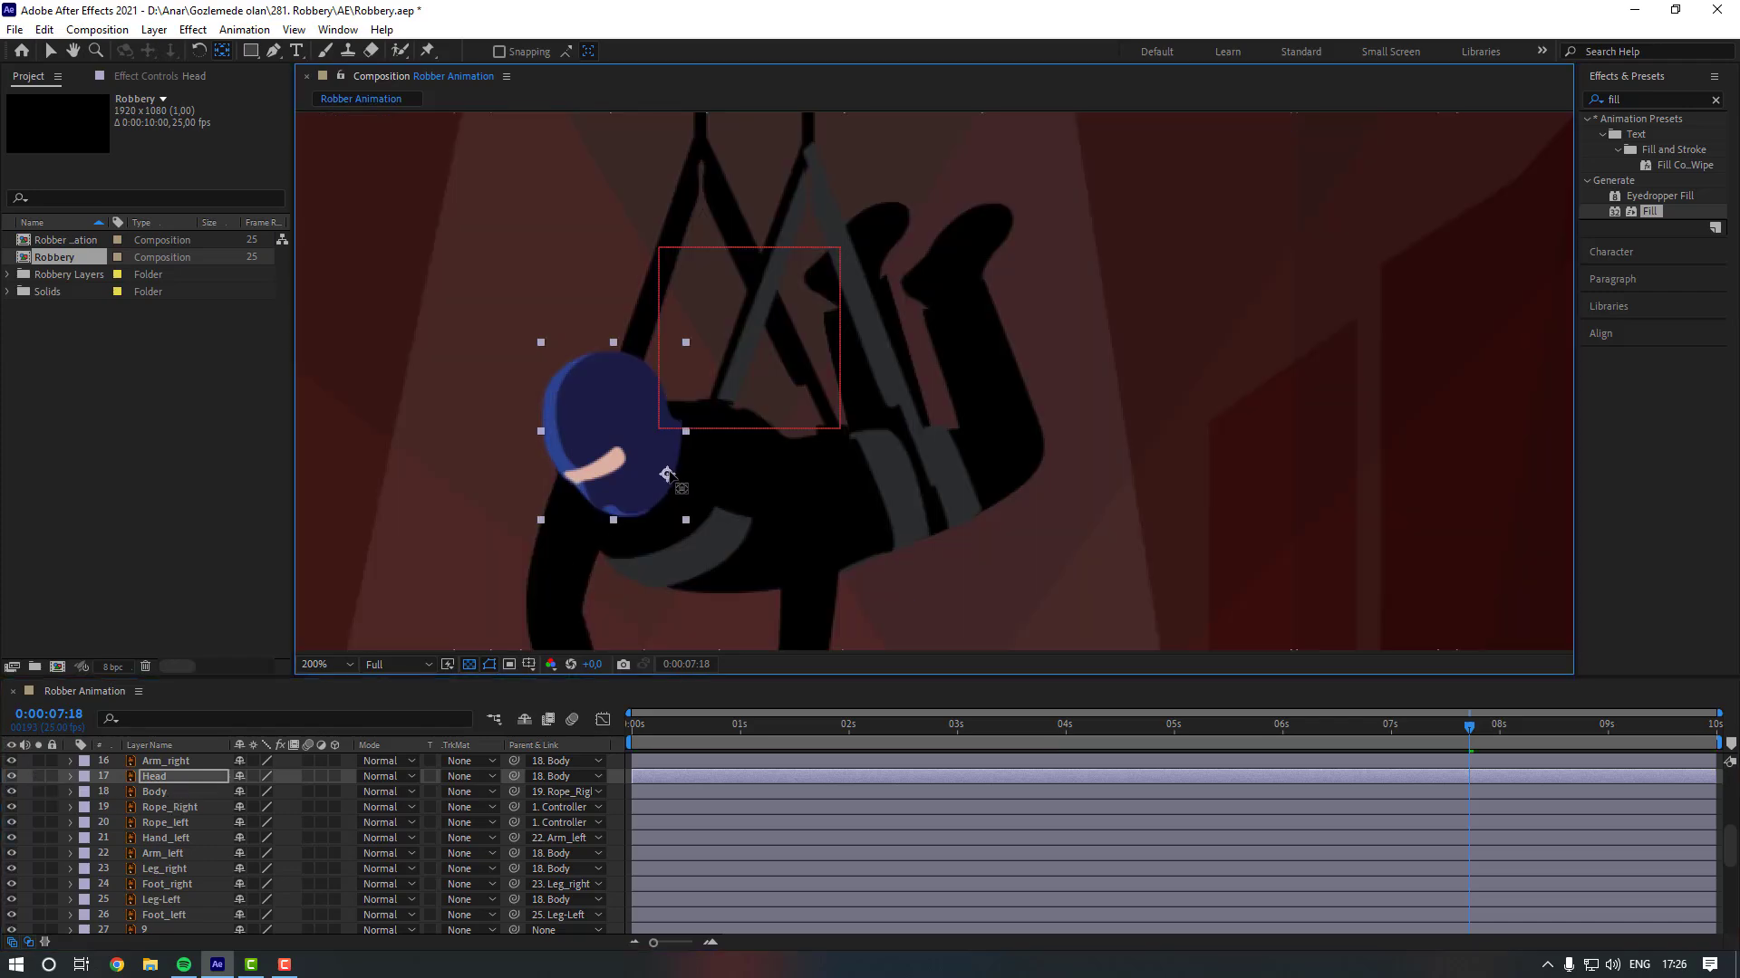
Solo Arm_right, move its anchor point up to the shoulder, and unsolo it.
{"action": "scroll", "coordinate": [178, 801], "scroll_direction": "up", "scroll_amount": 1}
{"action": "left_click", "coordinate": [168, 809]}
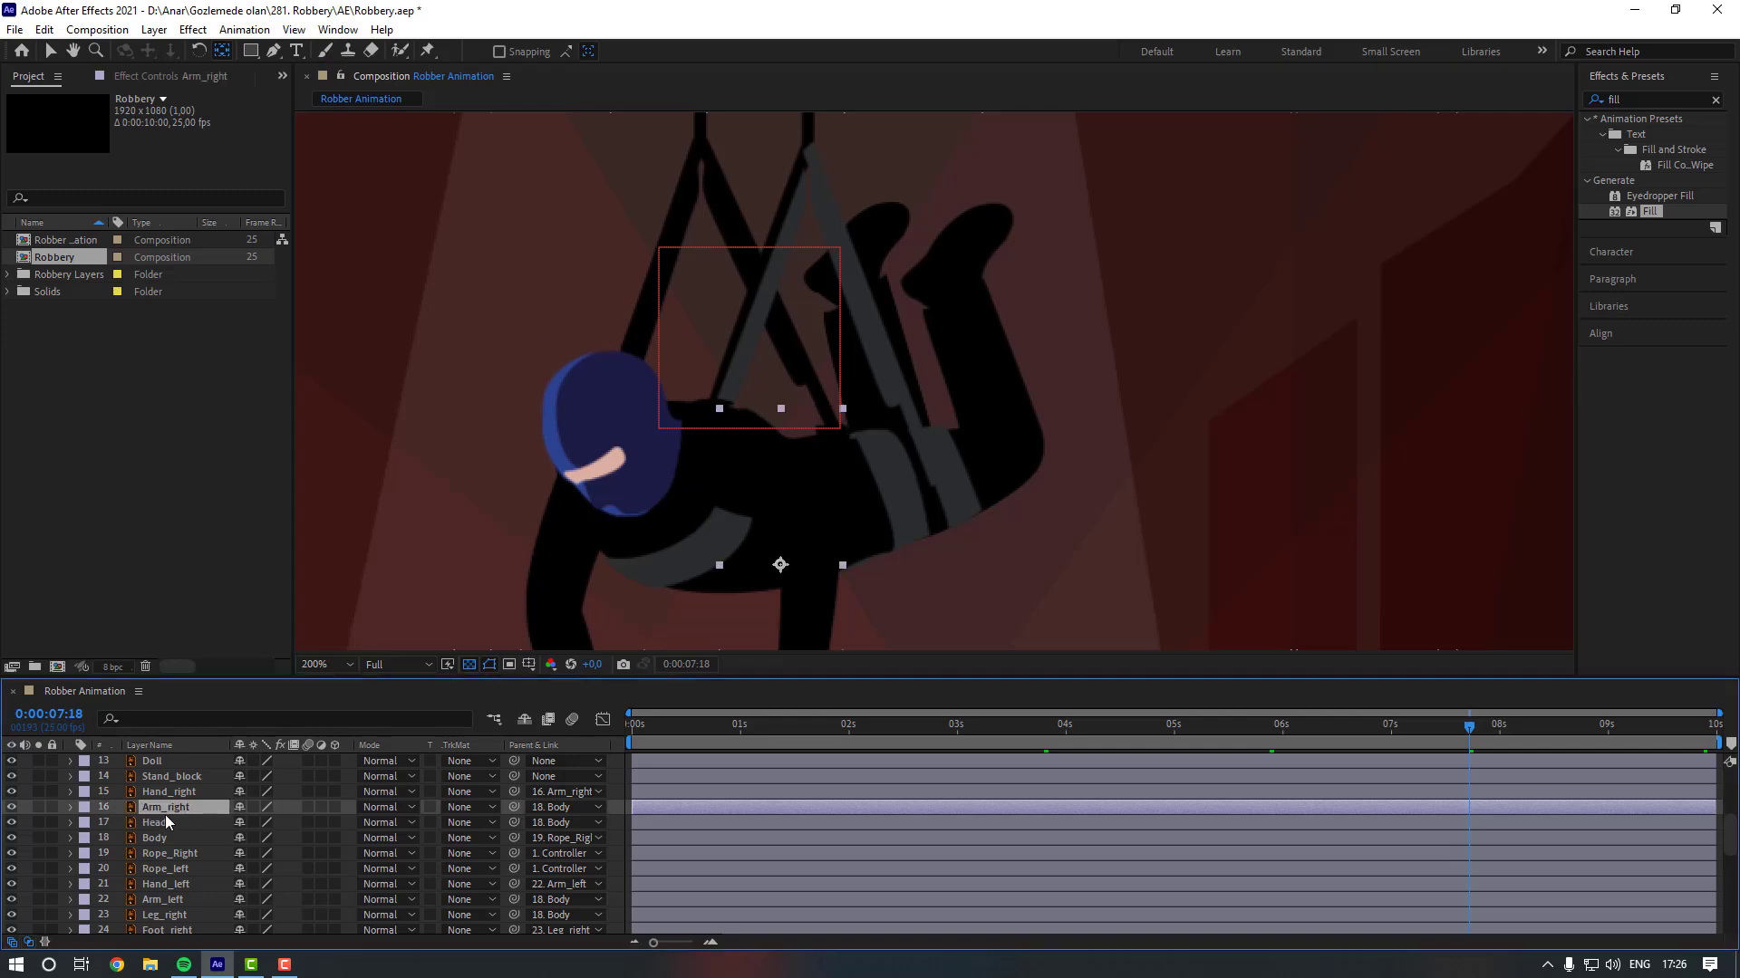
{"action": "left_click", "coordinate": [38, 808]}
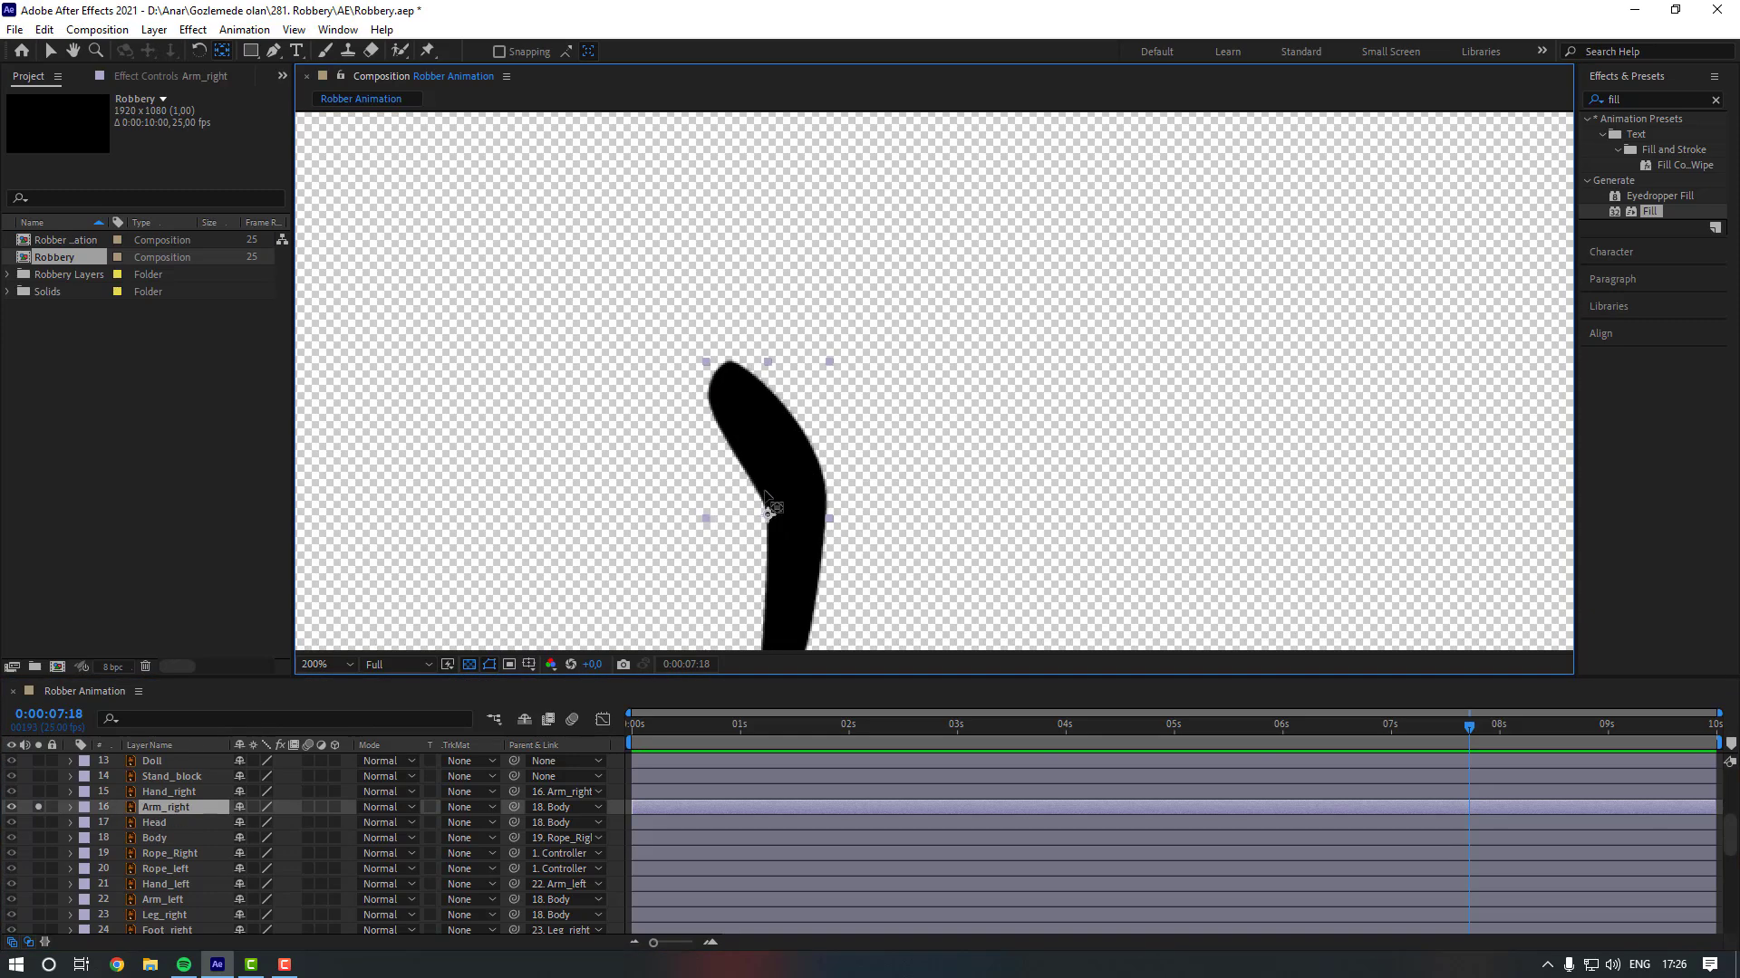
{"action": "left_click_drag", "start_coordinate": [768, 514], "coordinate": [739, 351]}
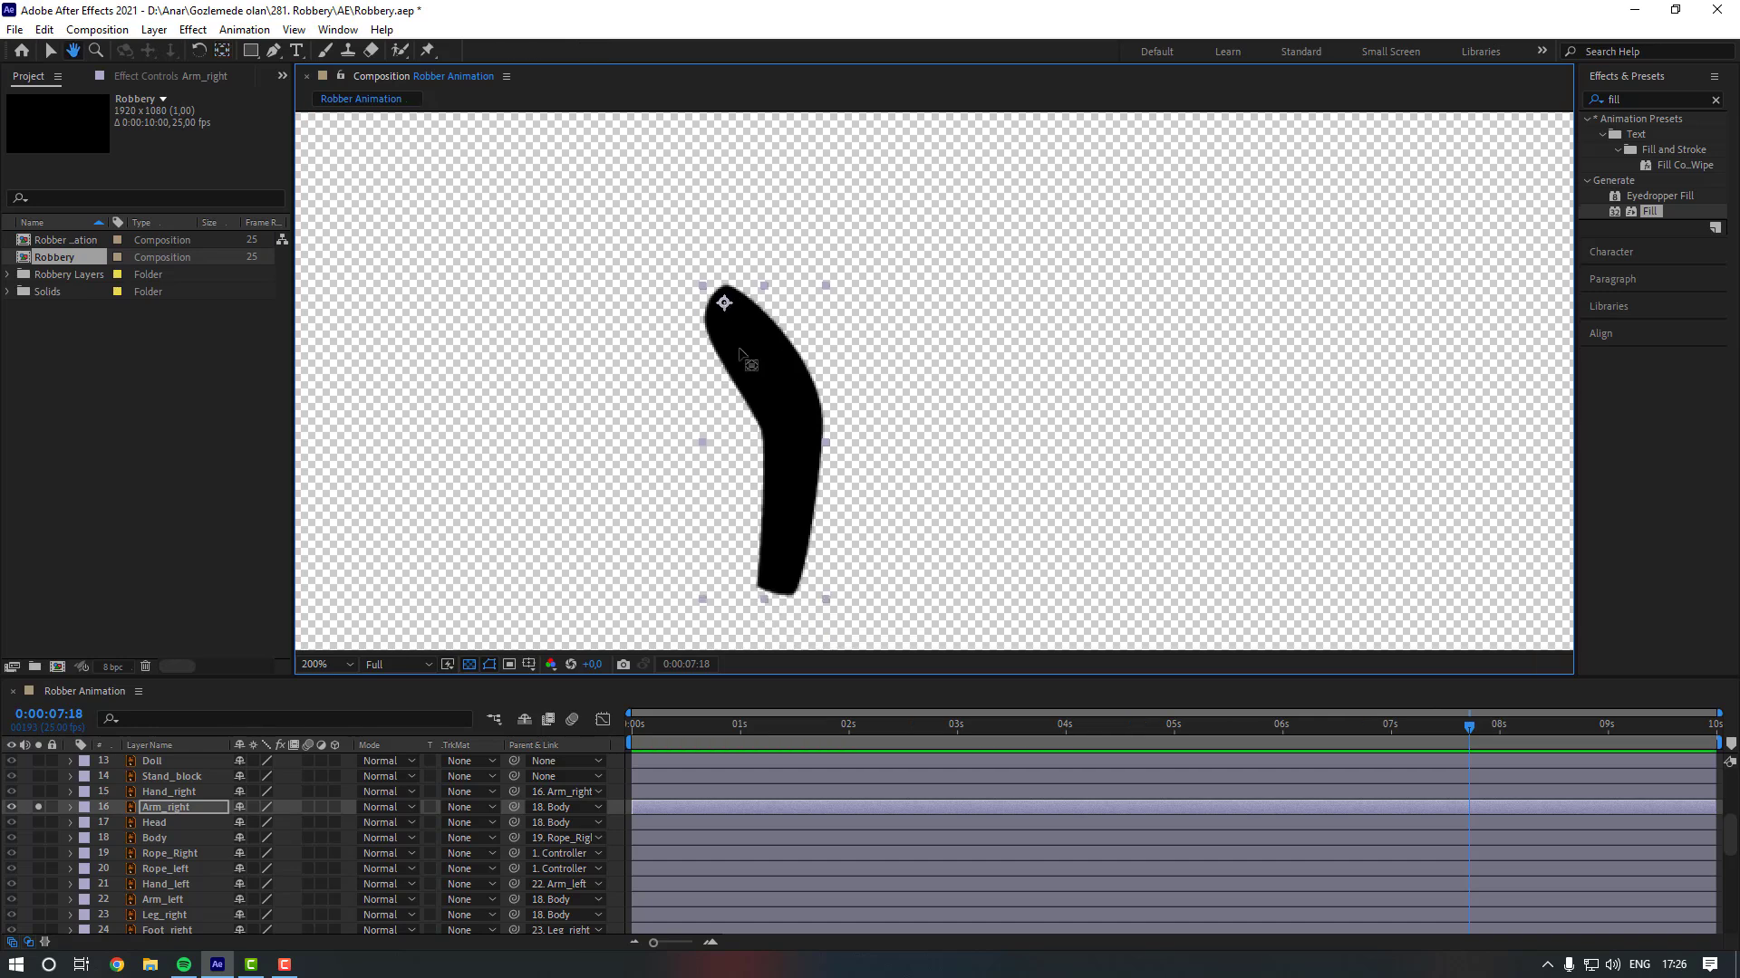
{"action": "left_click", "coordinate": [38, 806]}
Solo Hand_right, move its anchor point to the wrist, and unsolo it.
{"action": "left_click", "coordinate": [38, 791]}
{"action": "left_click", "coordinate": [172, 792]}
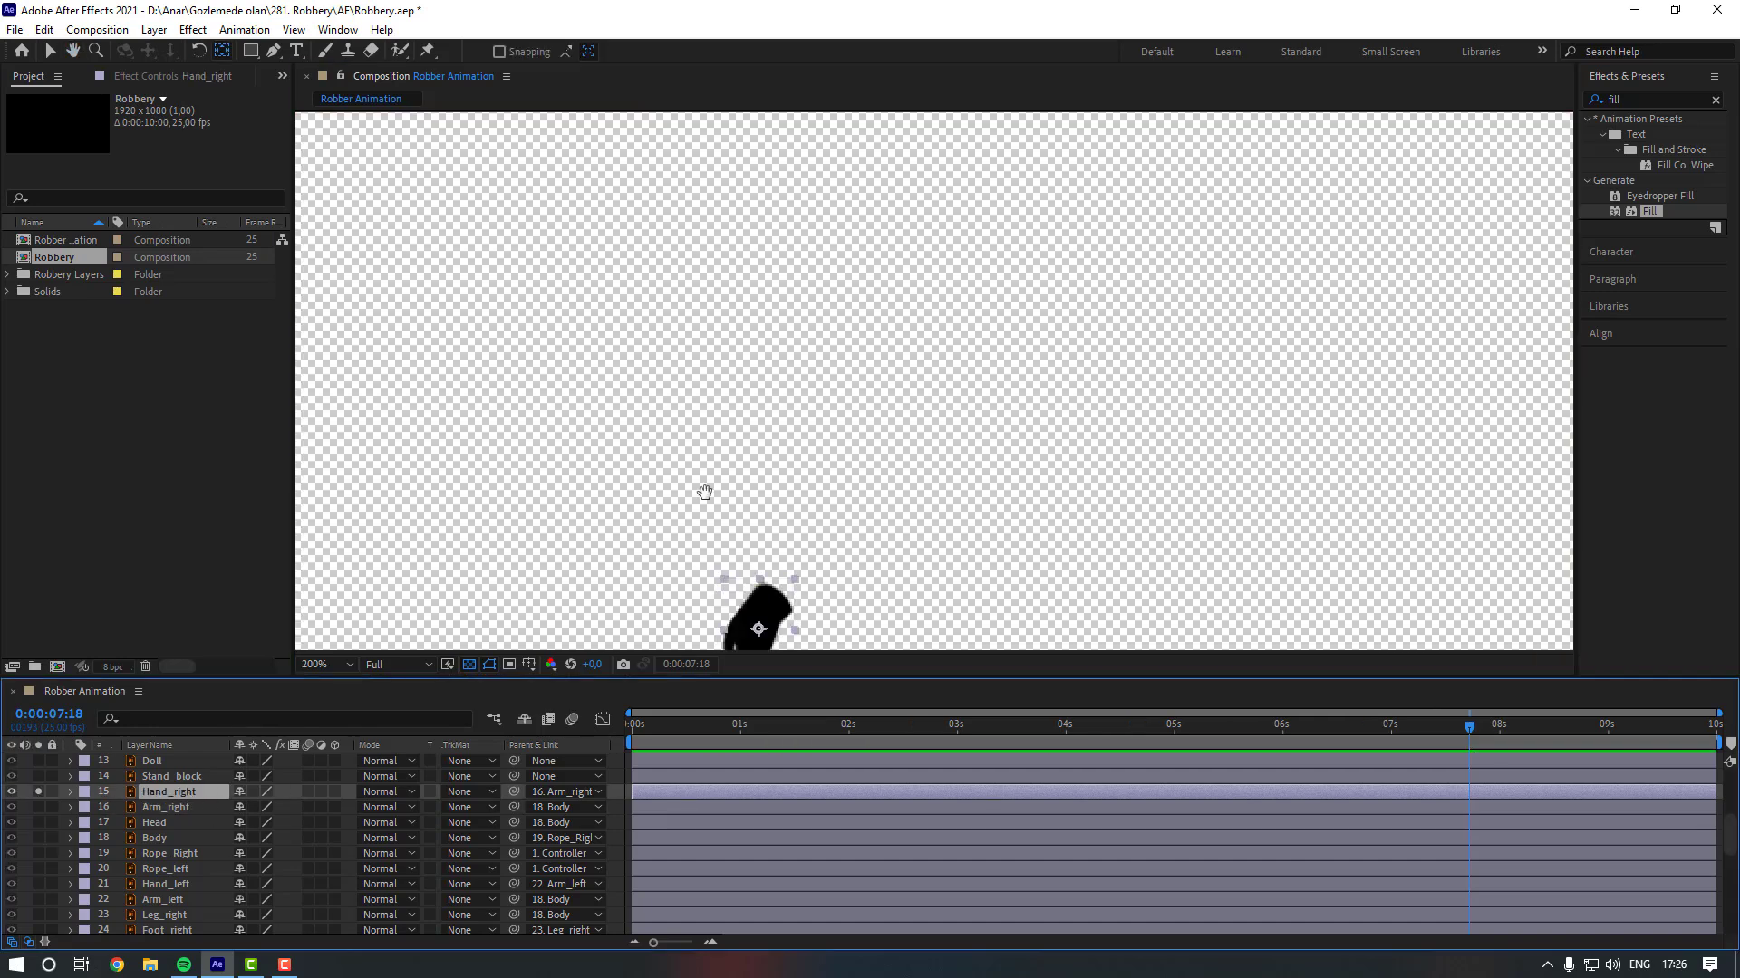
{"action": "scroll", "coordinate": [703, 493], "scroll_direction": "down", "scroll_amount": 2}
{"action": "left_click_drag", "start_coordinate": [769, 533], "coordinate": [778, 522]}
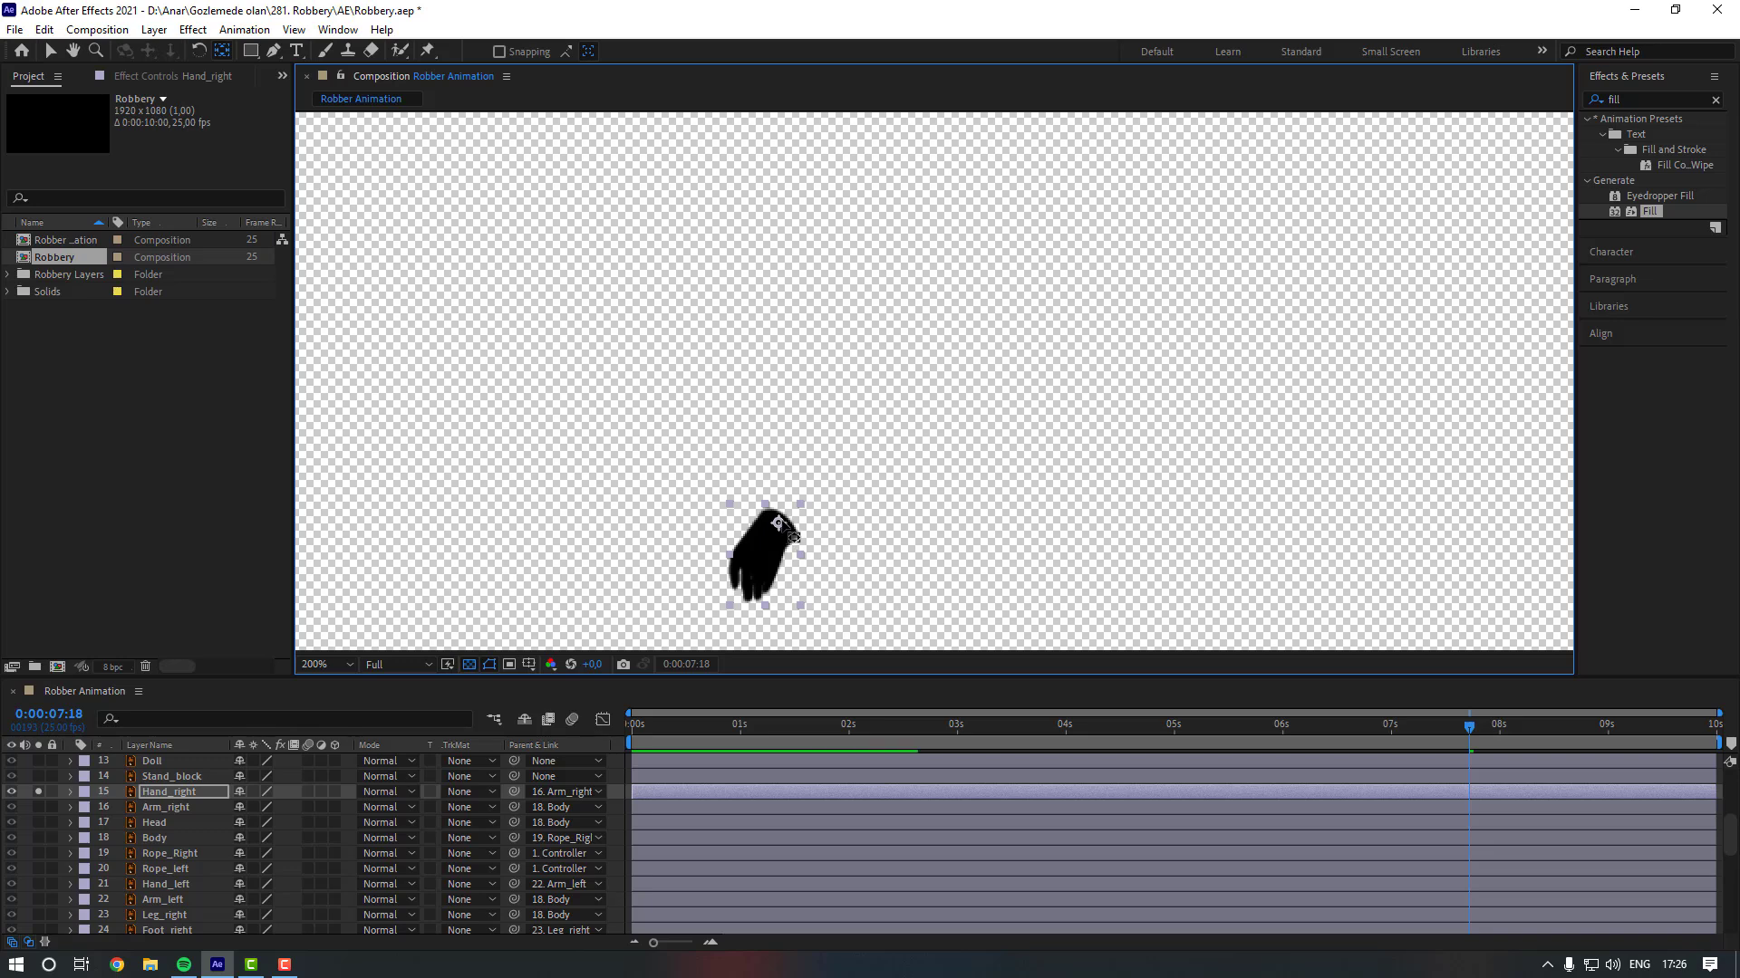
{"action": "left_click", "coordinate": [38, 791]}
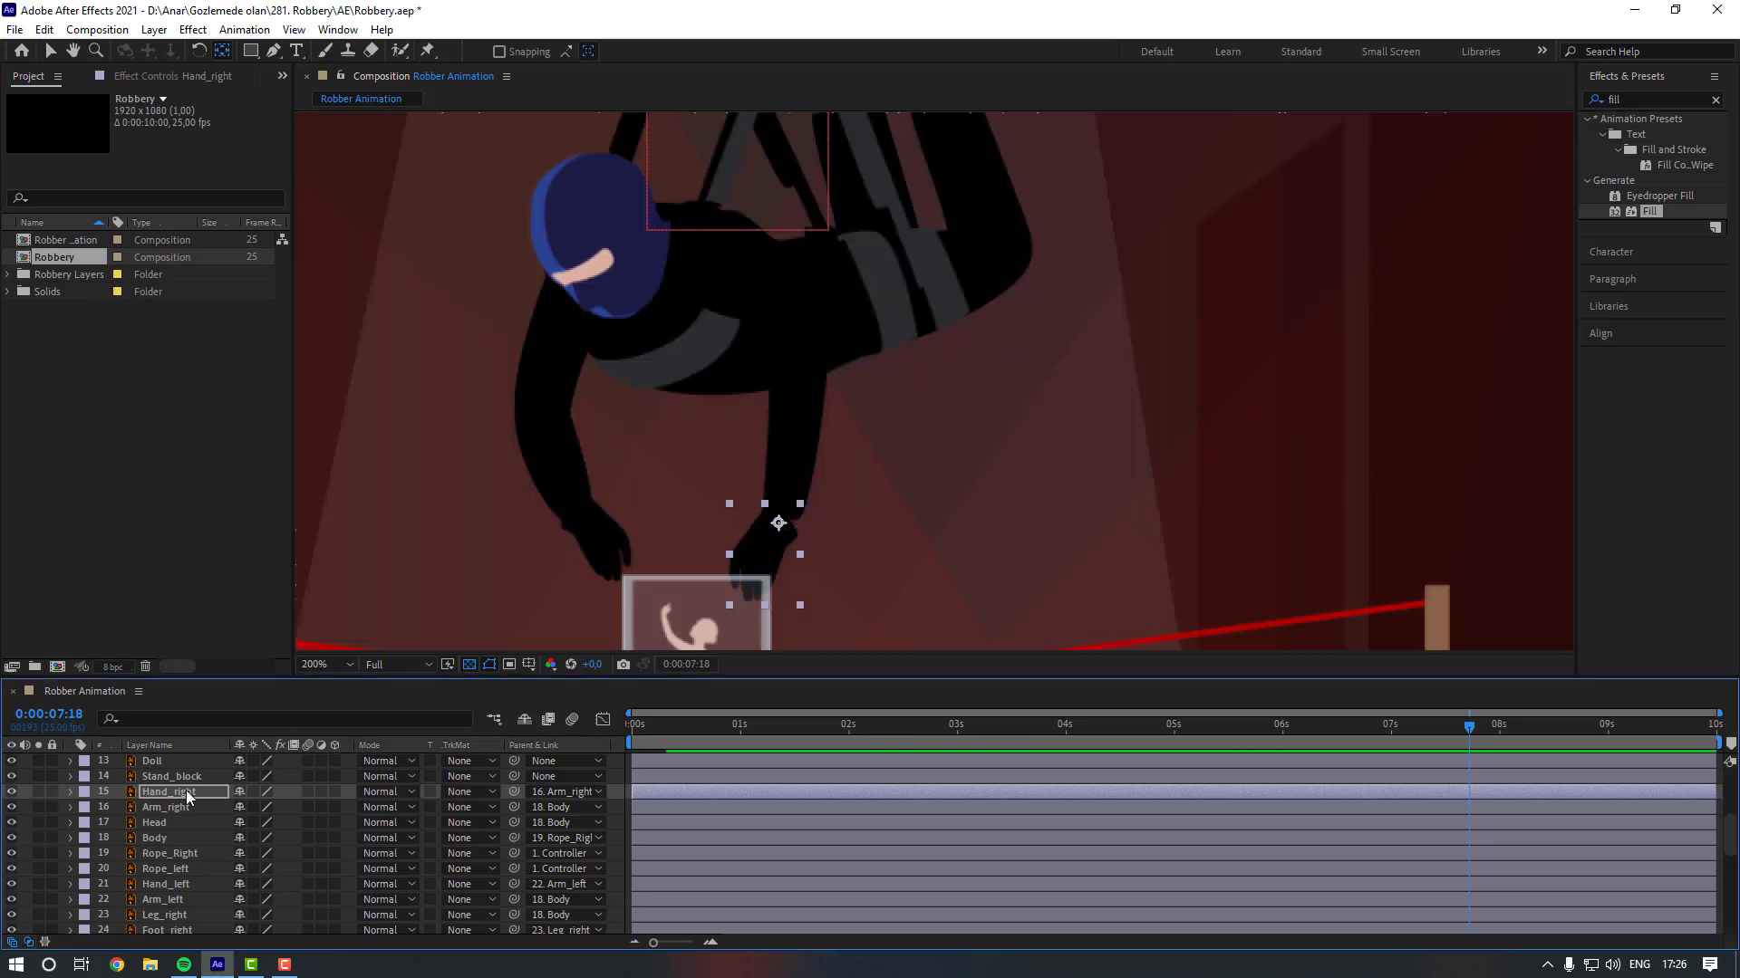
Return to the Selection tool and clear the layer selection with the whole composition in view.
{"action": "scroll", "coordinate": [186, 790], "scroll_direction": "down", "scroll_amount": 1}
{"action": "scroll", "coordinate": [612, 578], "scroll_direction": "down", "scroll_amount": 3}
{"action": "key", "text": "v"}
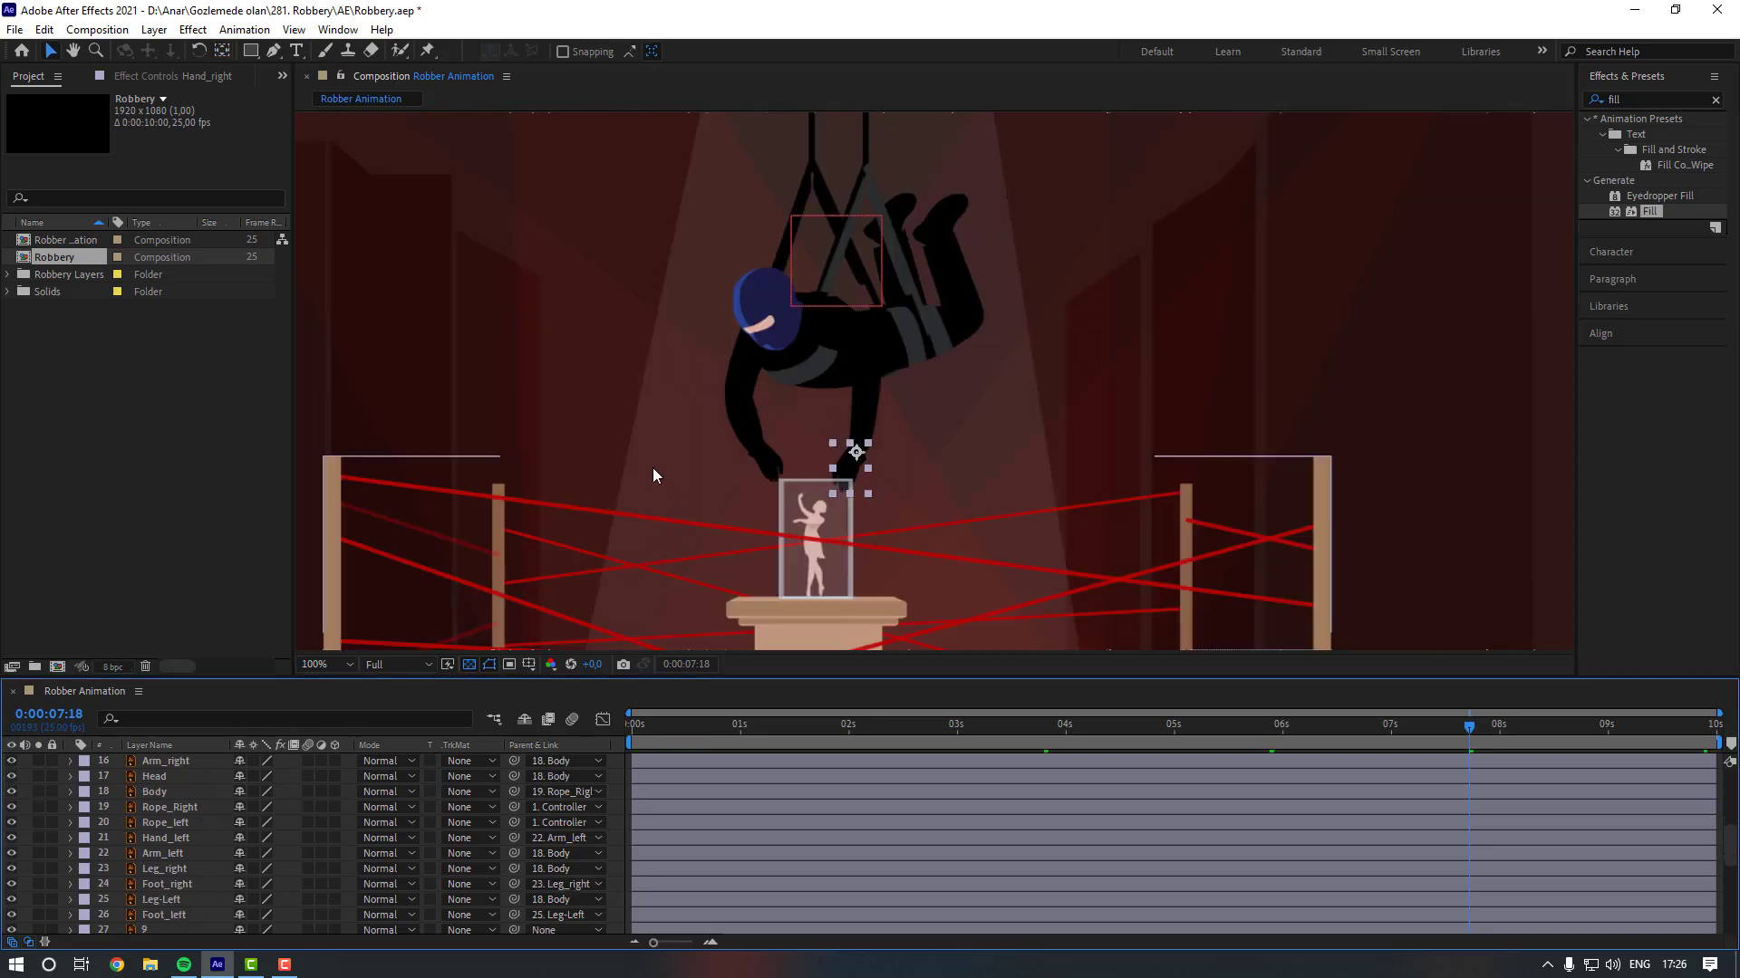
{"action": "scroll", "coordinate": [653, 468], "scroll_direction": "down", "scroll_amount": 1}
{"action": "left_click", "coordinate": [442, 457]}
{"action": "left_click_drag", "start_coordinate": [842, 497], "coordinate": [828, 442]}
{"action": "scroll", "coordinate": [184, 831], "scroll_direction": "up", "scroll_amount": 5}
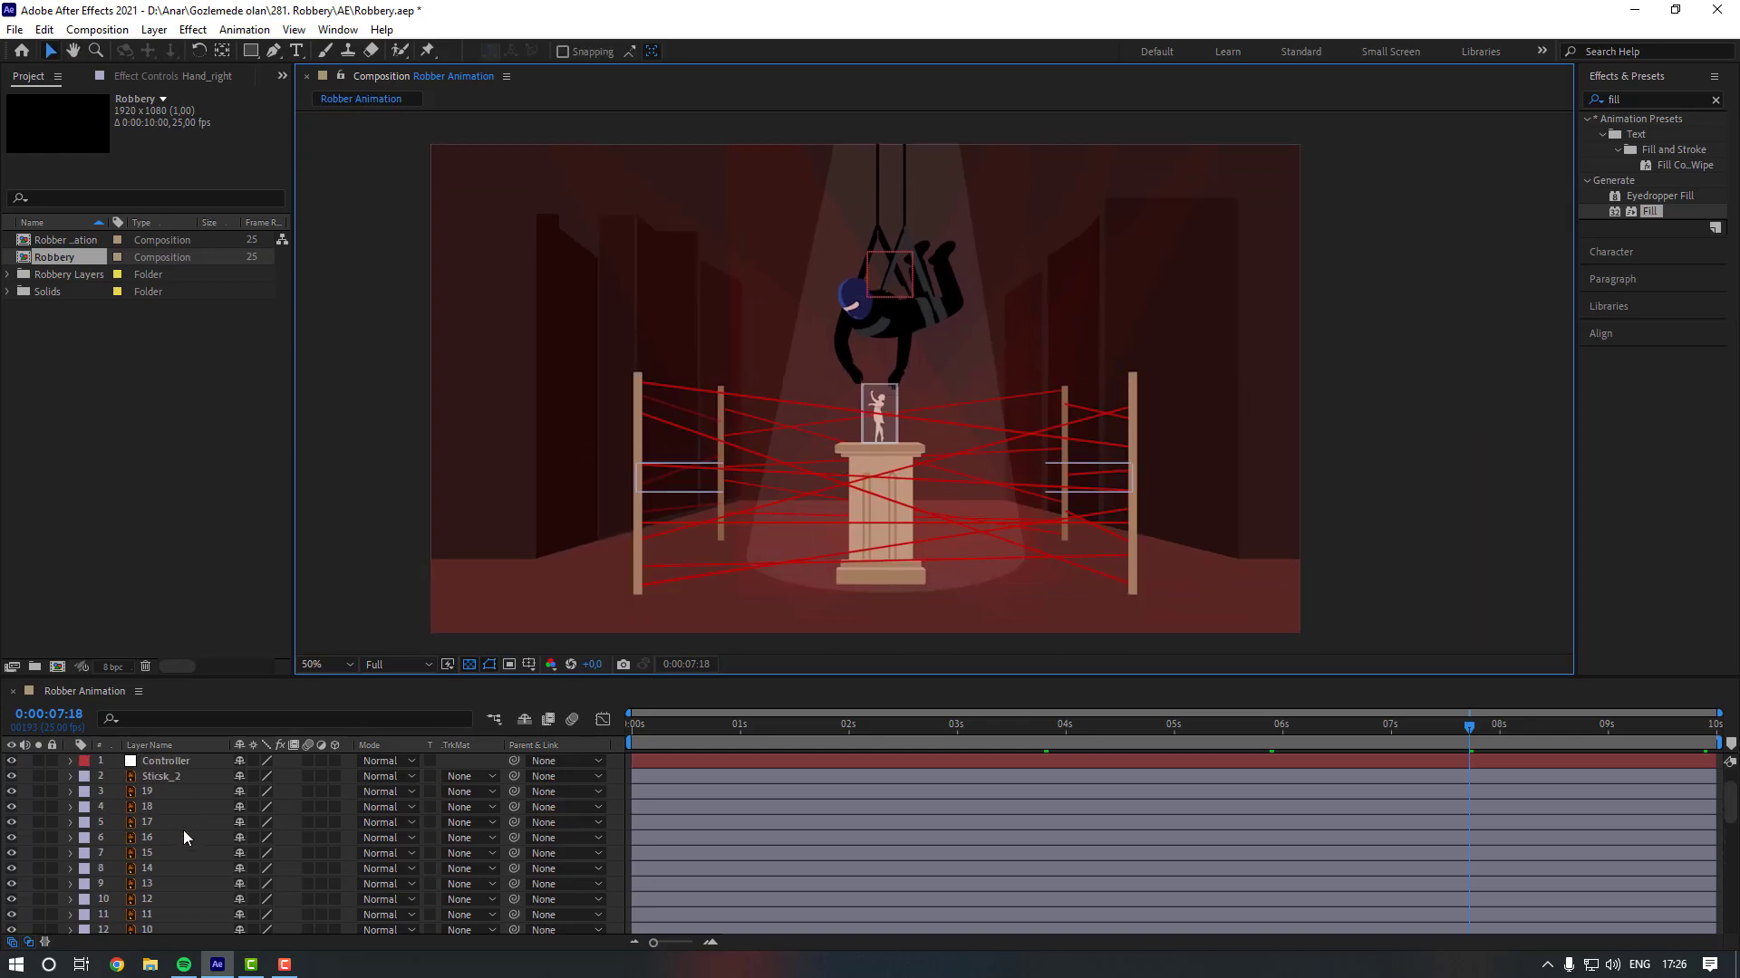
Start Position keyframes on the Controller layer at 0:00:00:13, with Y at -275 so the robber hangs above the frame.
{"action": "left_click", "coordinate": [172, 765]}
{"action": "left_click", "coordinate": [709, 724]}
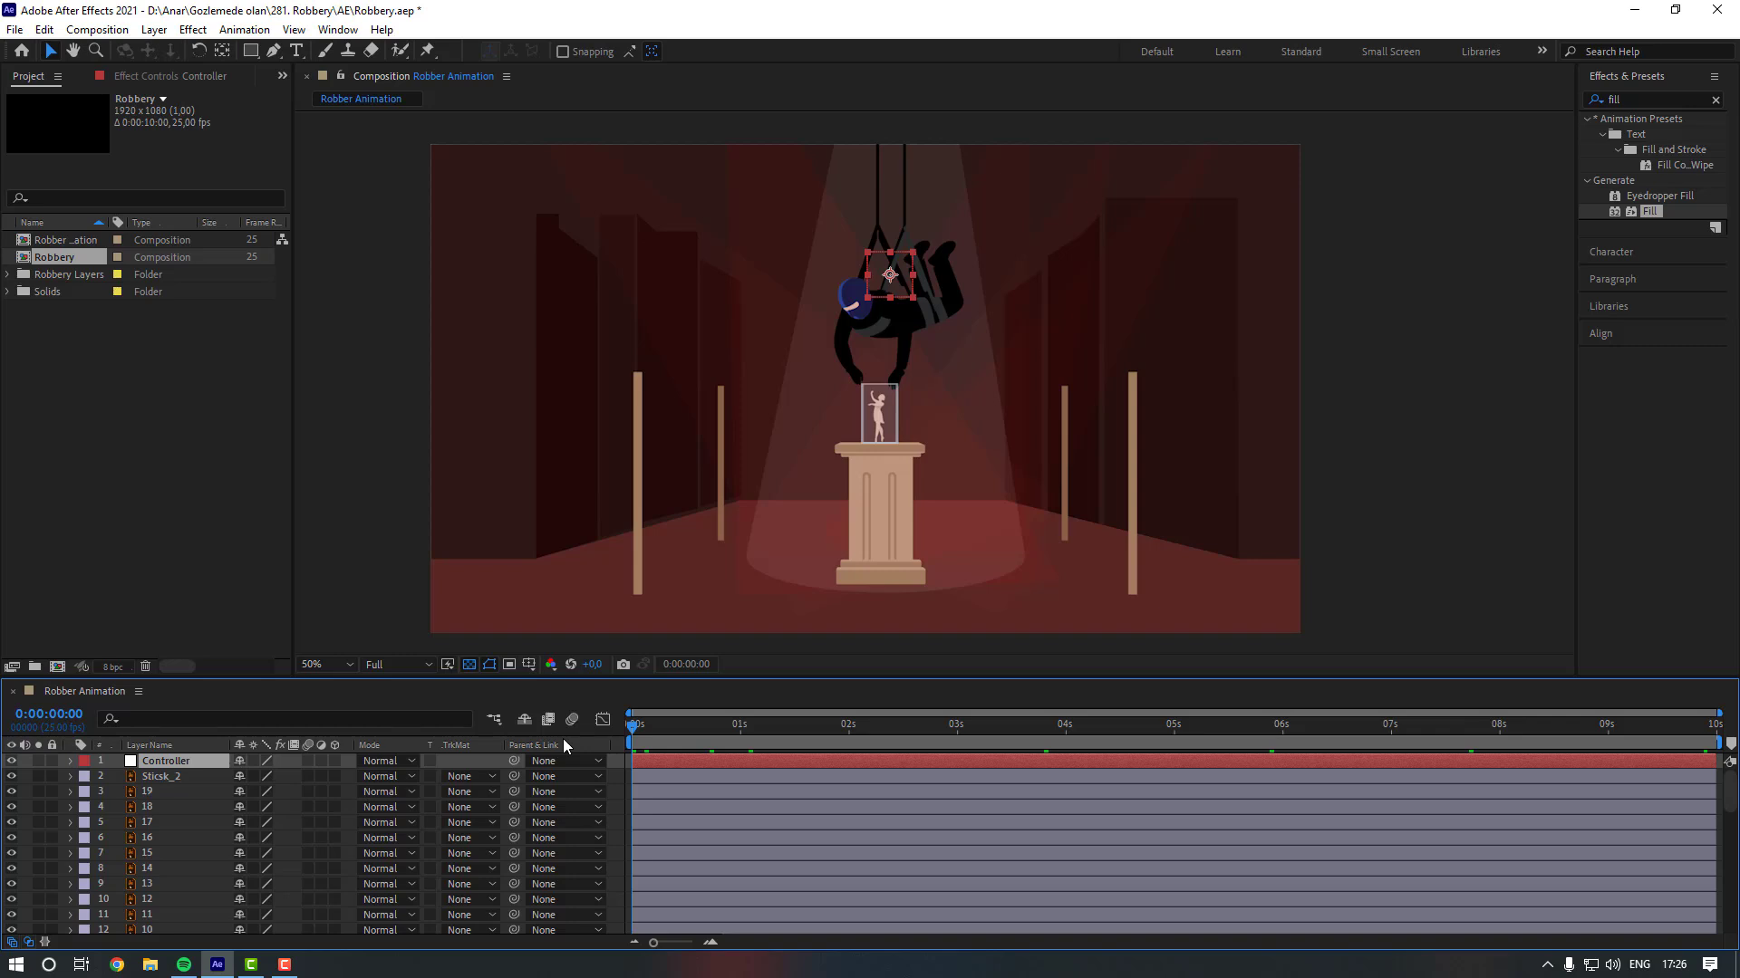
{"action": "left_click", "coordinate": [671, 737]}
{"action": "left_click_drag", "start_coordinate": [671, 737], "coordinate": [689, 737]}
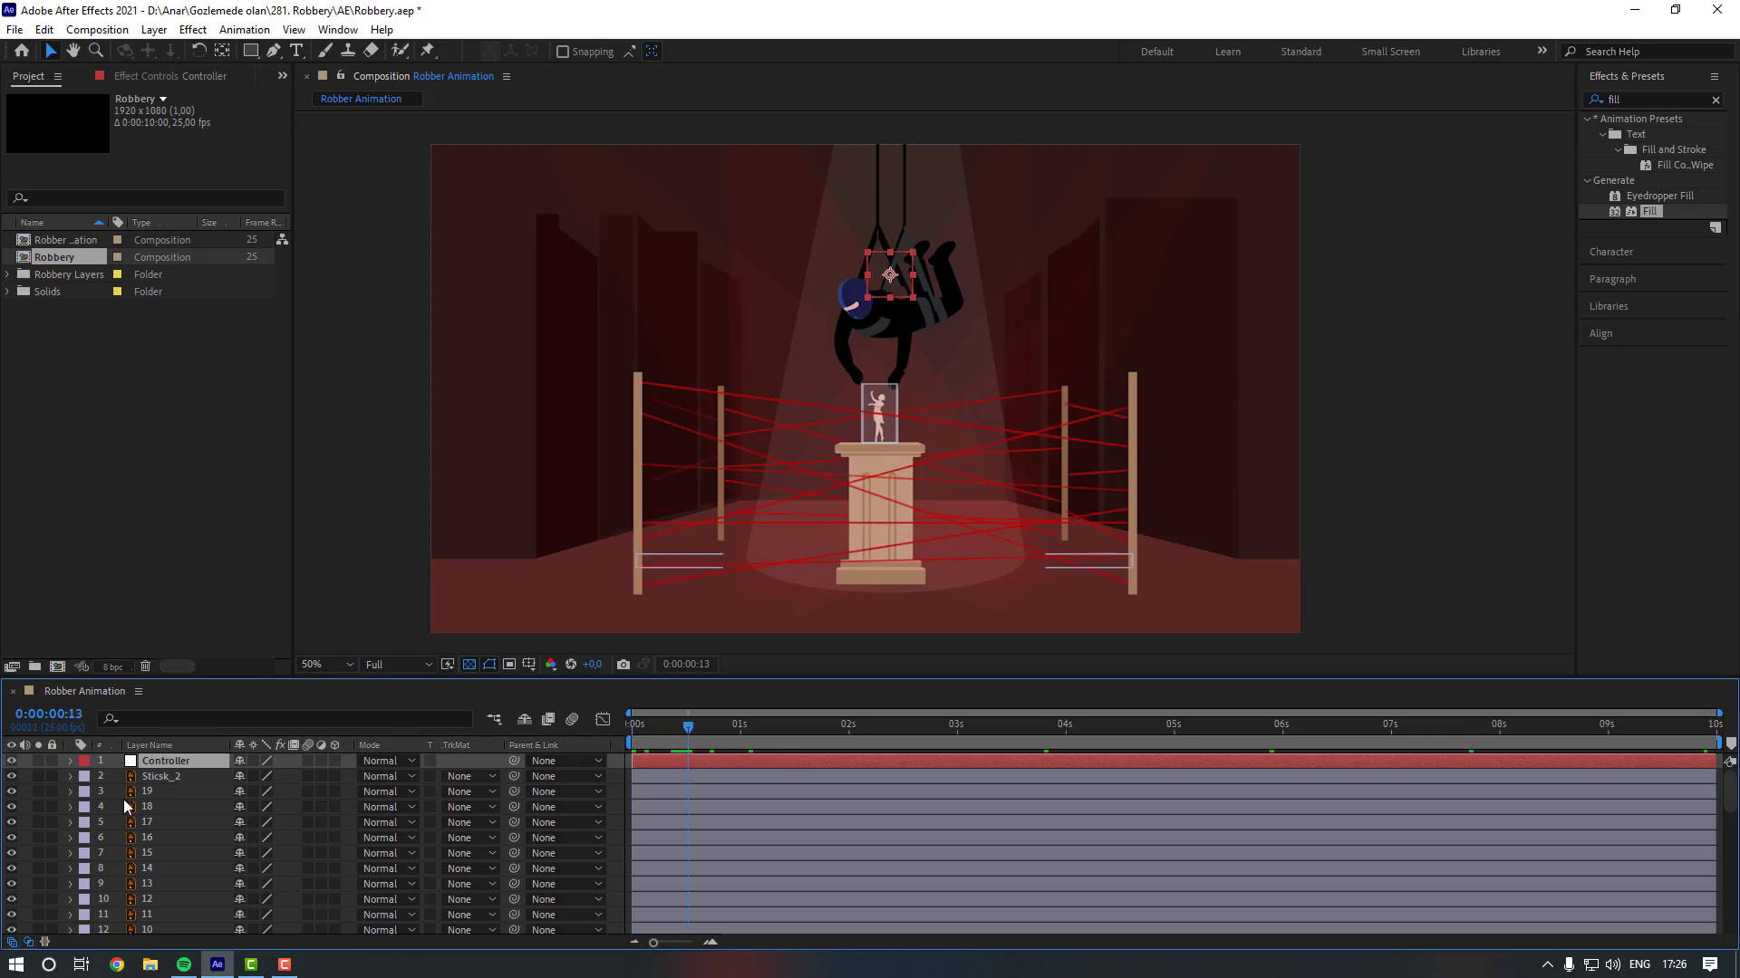
{"action": "key", "text": "p"}
{"action": "left_click", "coordinate": [115, 776]}
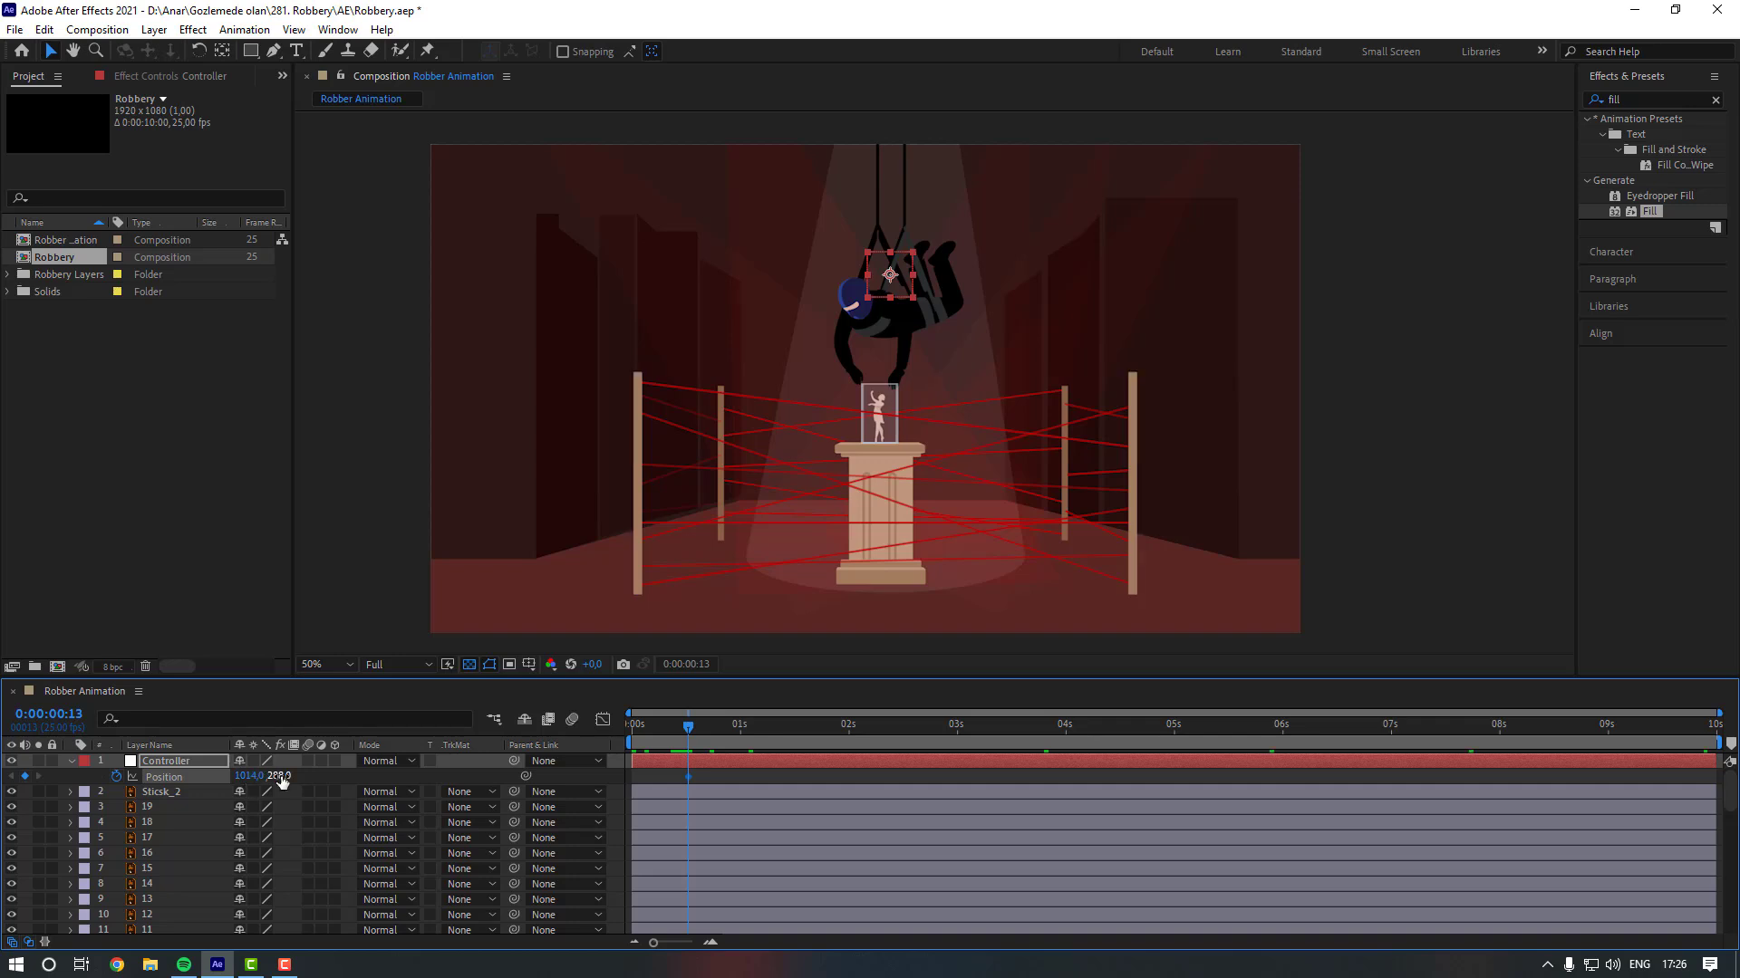
{"action": "mouse_move", "coordinate": [280, 777]}
{"action": "left_mouse_down"}
{"action": "mouse_move", "coordinate": [0, 778]}
{"action": "mouse_move", "coordinate": [279, 777]}
{"action": "left_mouse_up"}
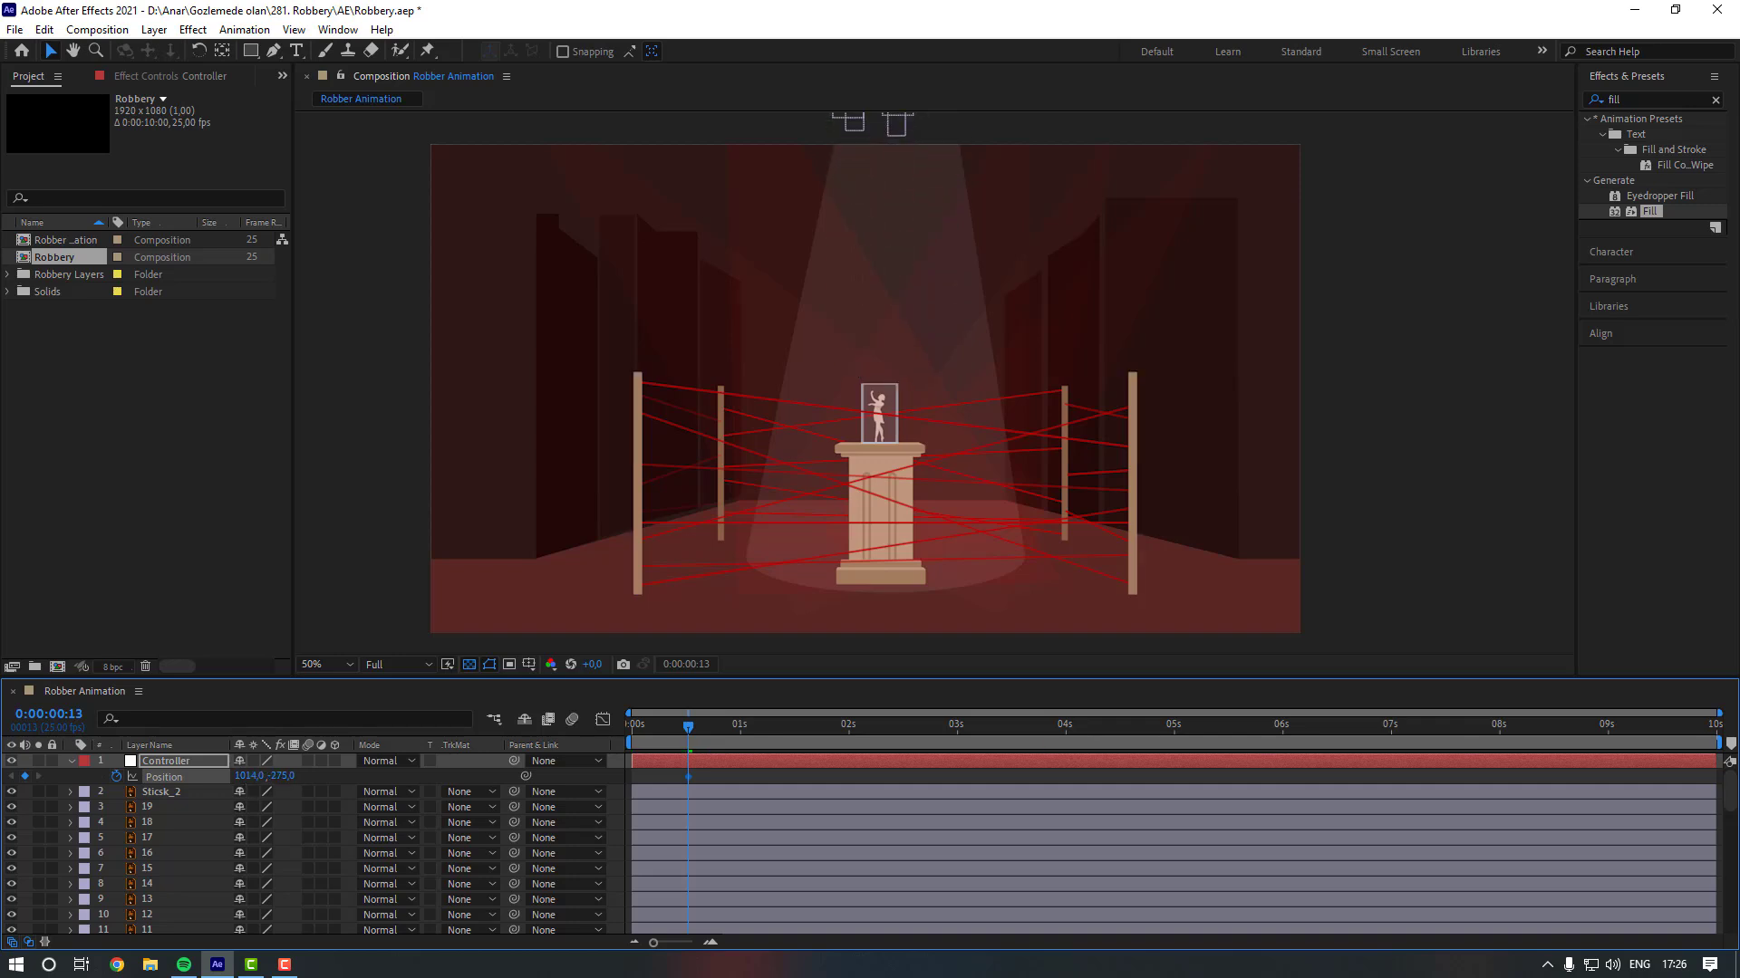
Add a Controller Position keyframe at 0:00:00:23 with Y at 308, dropping the robber into view.
{"action": "key", "text": "shift+Page_Down"}
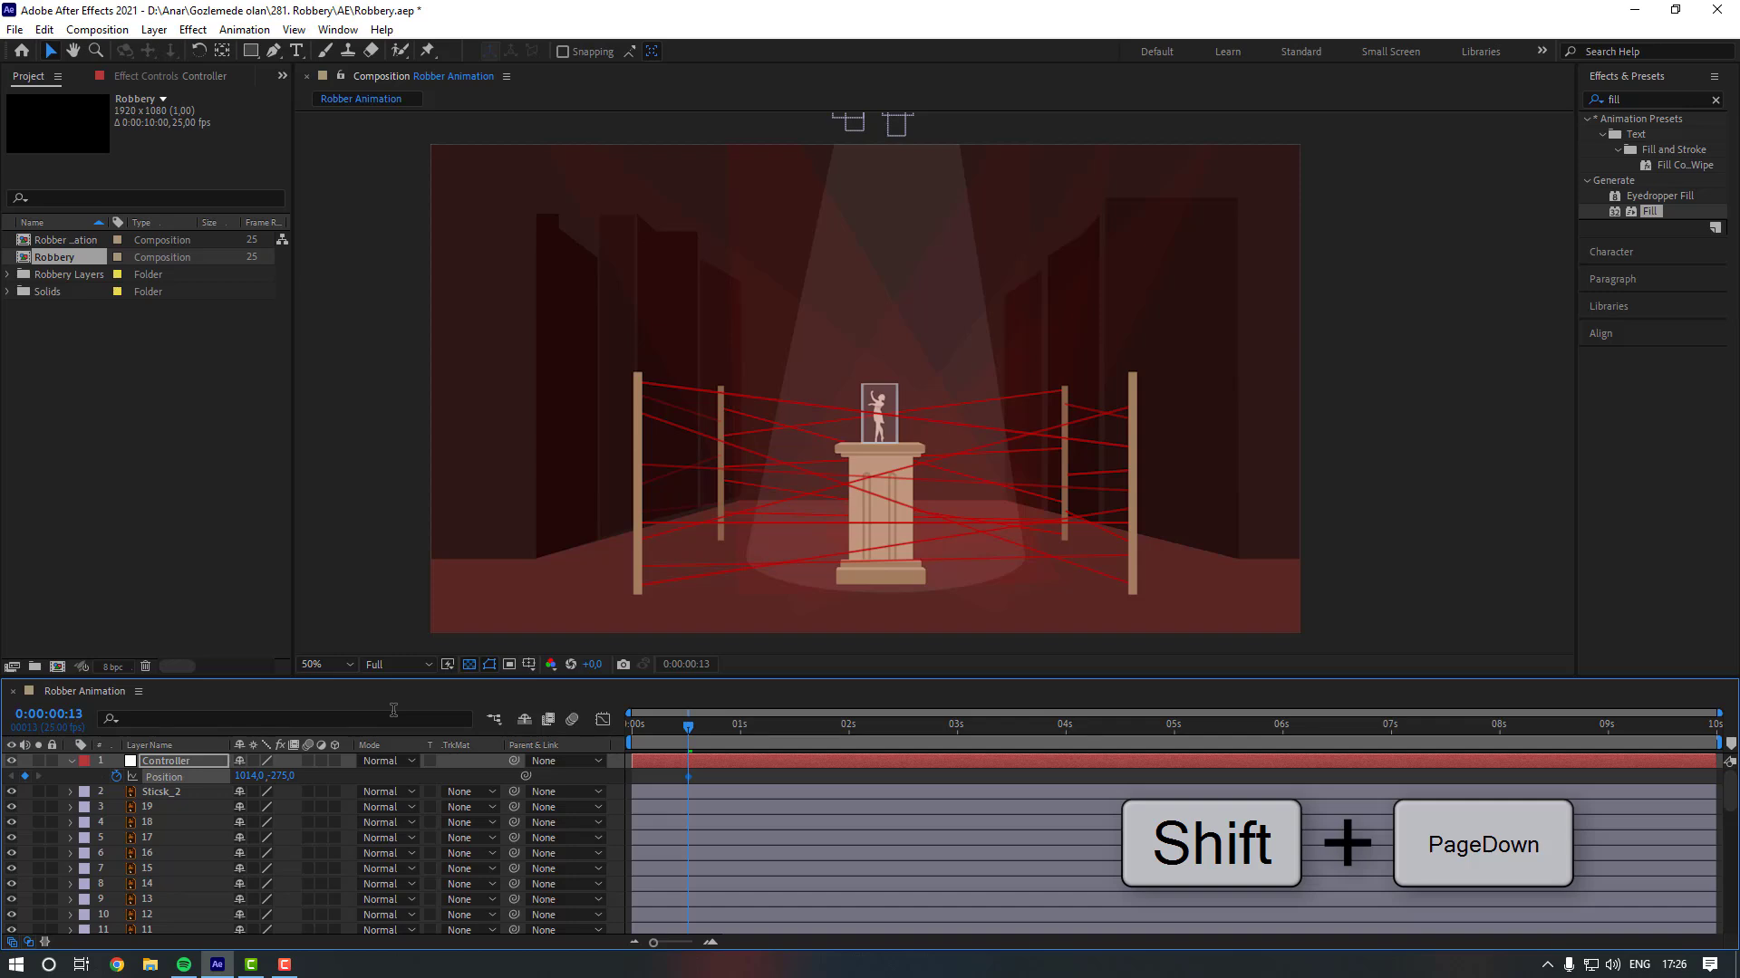
{"action": "key", "text": "shift+Page_Down"}
{"action": "left_click_drag", "start_coordinate": [281, 777], "coordinate": [318, 777]}
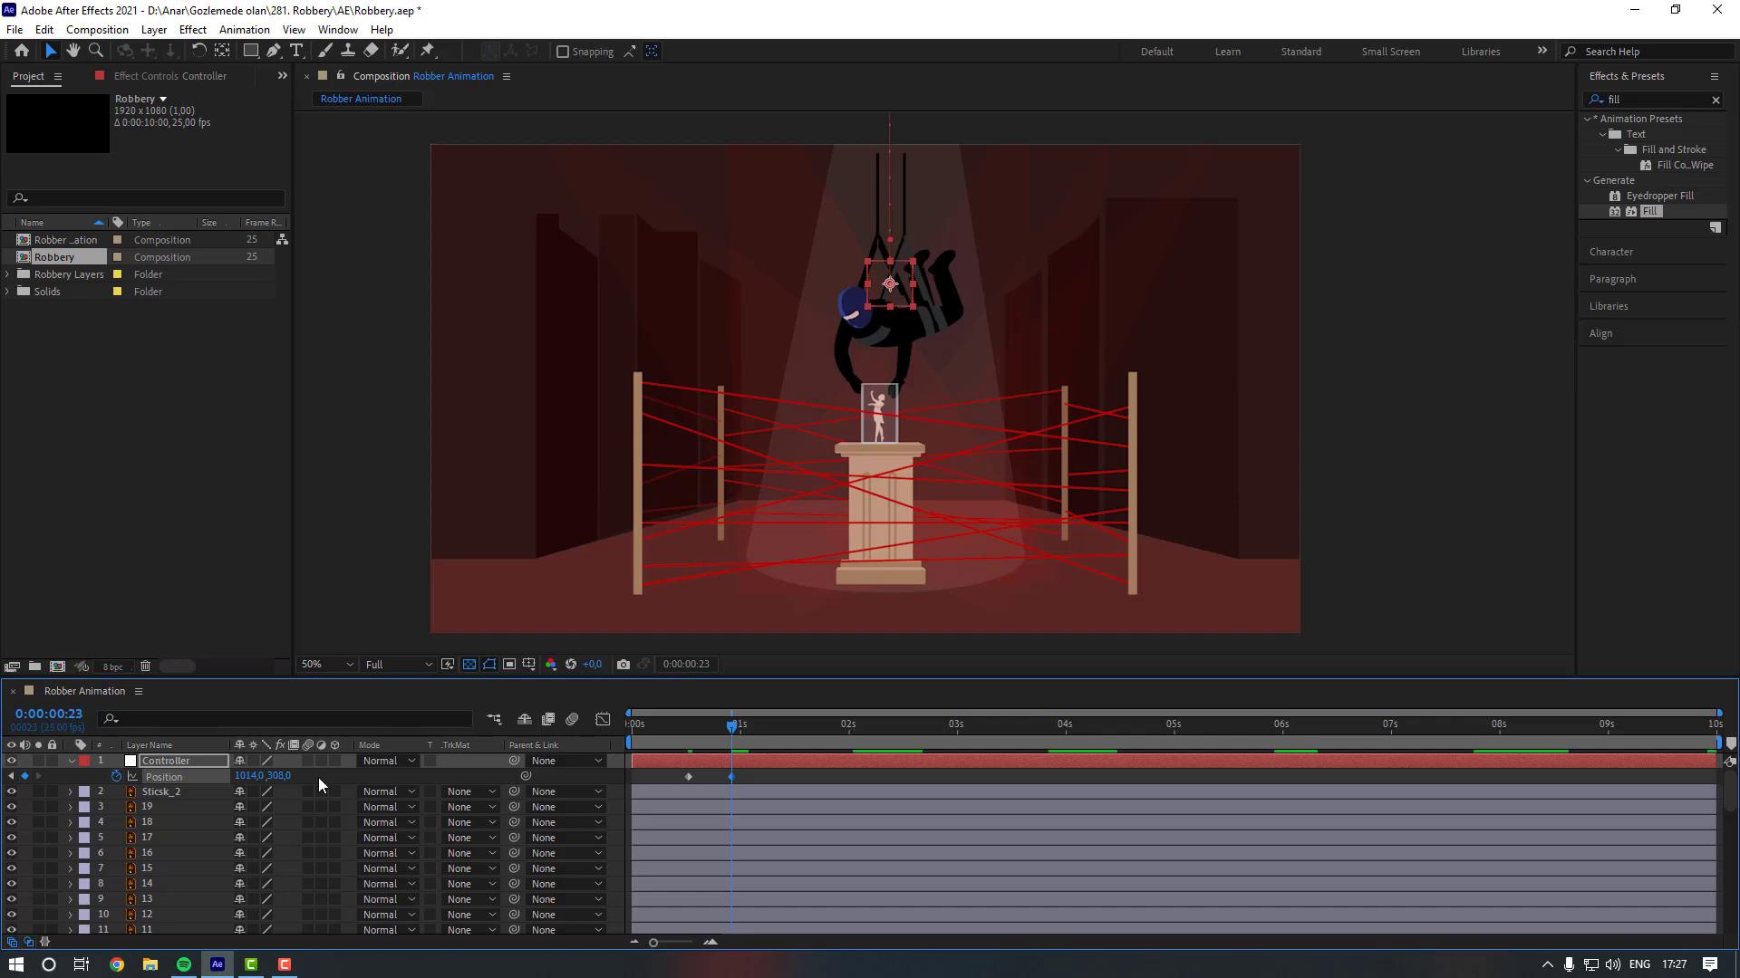
Add a Controller Position keyframe a few frames past 0:00:00:23, raising the robber to Y 268.
{"action": "key", "text": "Page_Down"}
{"action": "key", "text": "shift+Up"}
{"action": "key", "text": "shift+Up"}
{"action": "key", "text": "shift+Up"}
{"action": "key", "text": "shift+Up"}
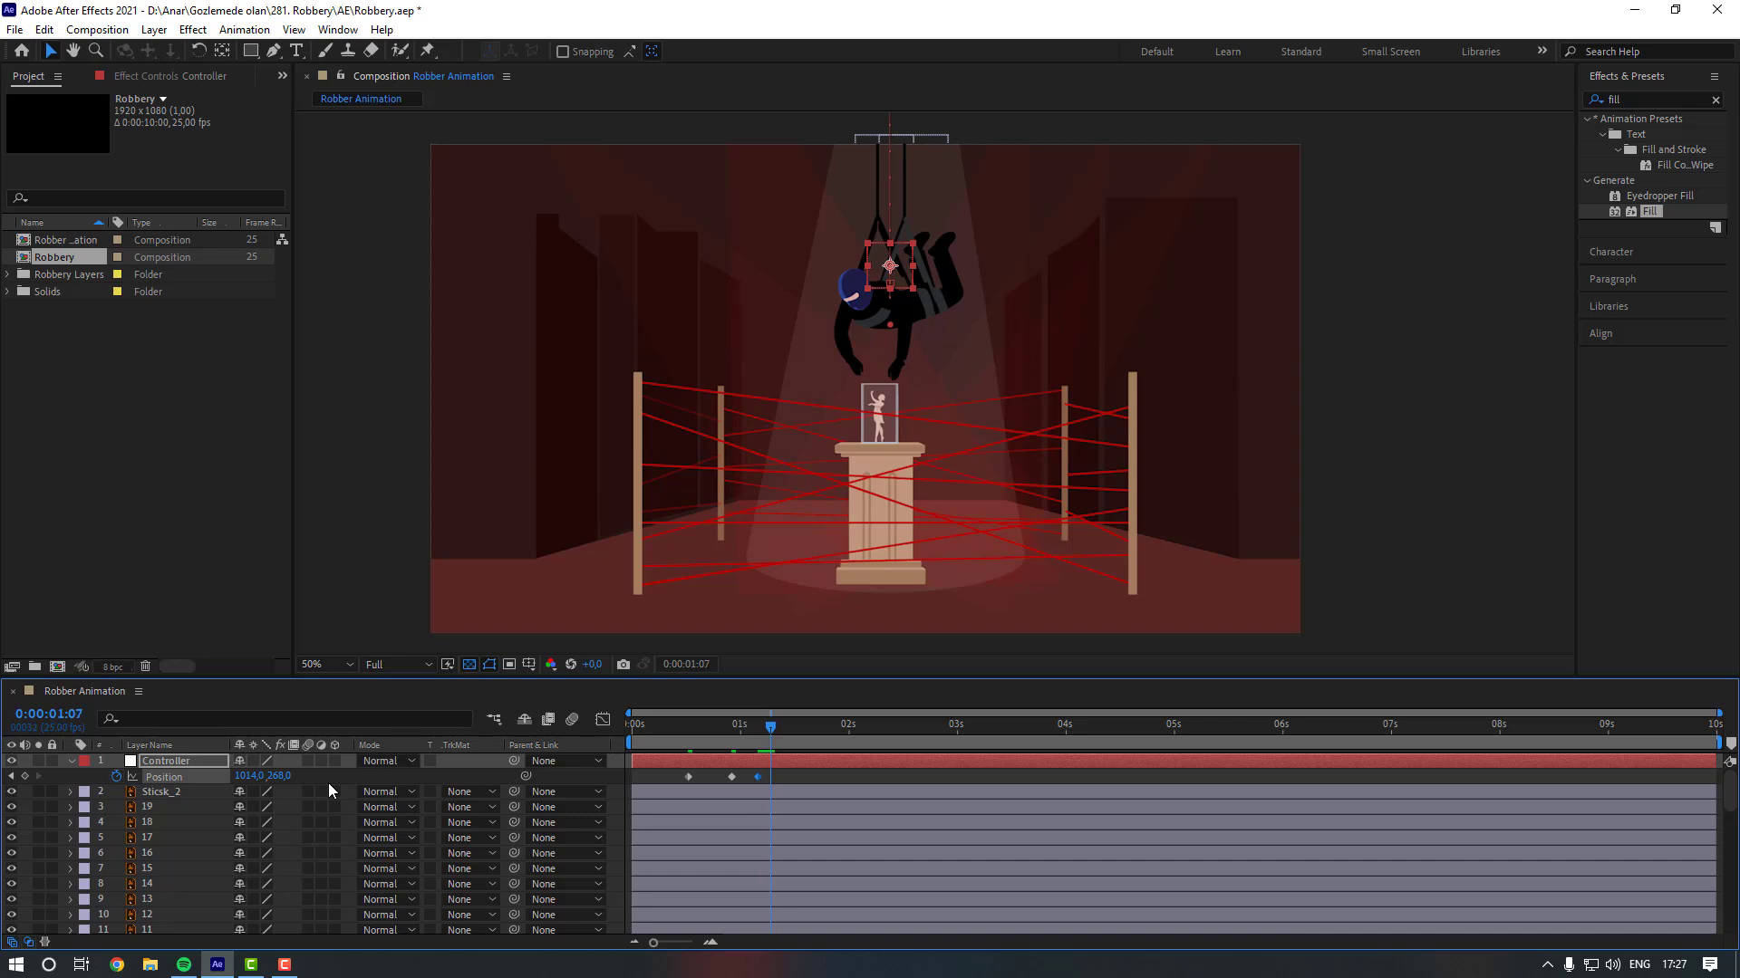
Add a Controller Position keyframe at 0:00:01:07, lowering the robber to Y 300.
{"action": "key", "text": "shift+Down"}
{"action": "key", "text": "shift+Down"}
{"action": "key", "text": "Down"}
{"action": "key", "text": "Down"}
{"action": "key", "text": "Down"}
{"action": "key", "text": "Down"}
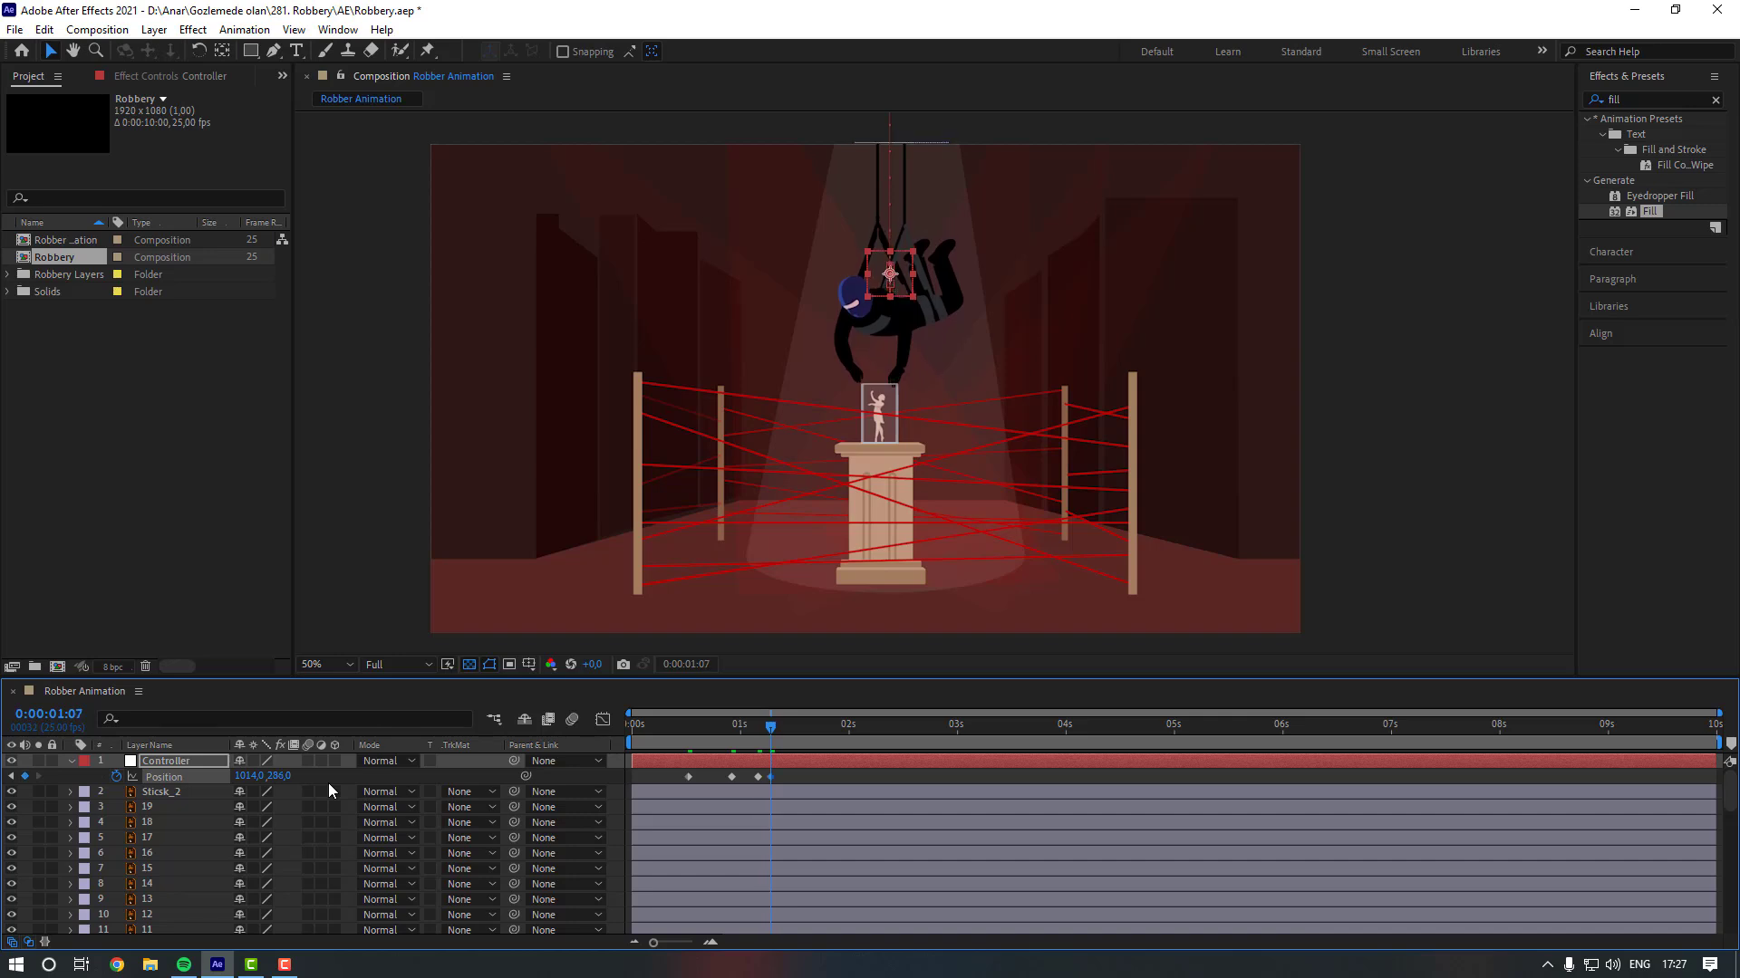
{"action": "key", "text": "Down"}
{"action": "key", "text": "Down"}
{"action": "key", "text": "Down"}
{"action": "key", "text": "Down"}
{"action": "key", "text": "Down"}
{"action": "key", "text": "Down"}
{"action": "key", "text": "Down"}
{"action": "key", "text": "Down"}
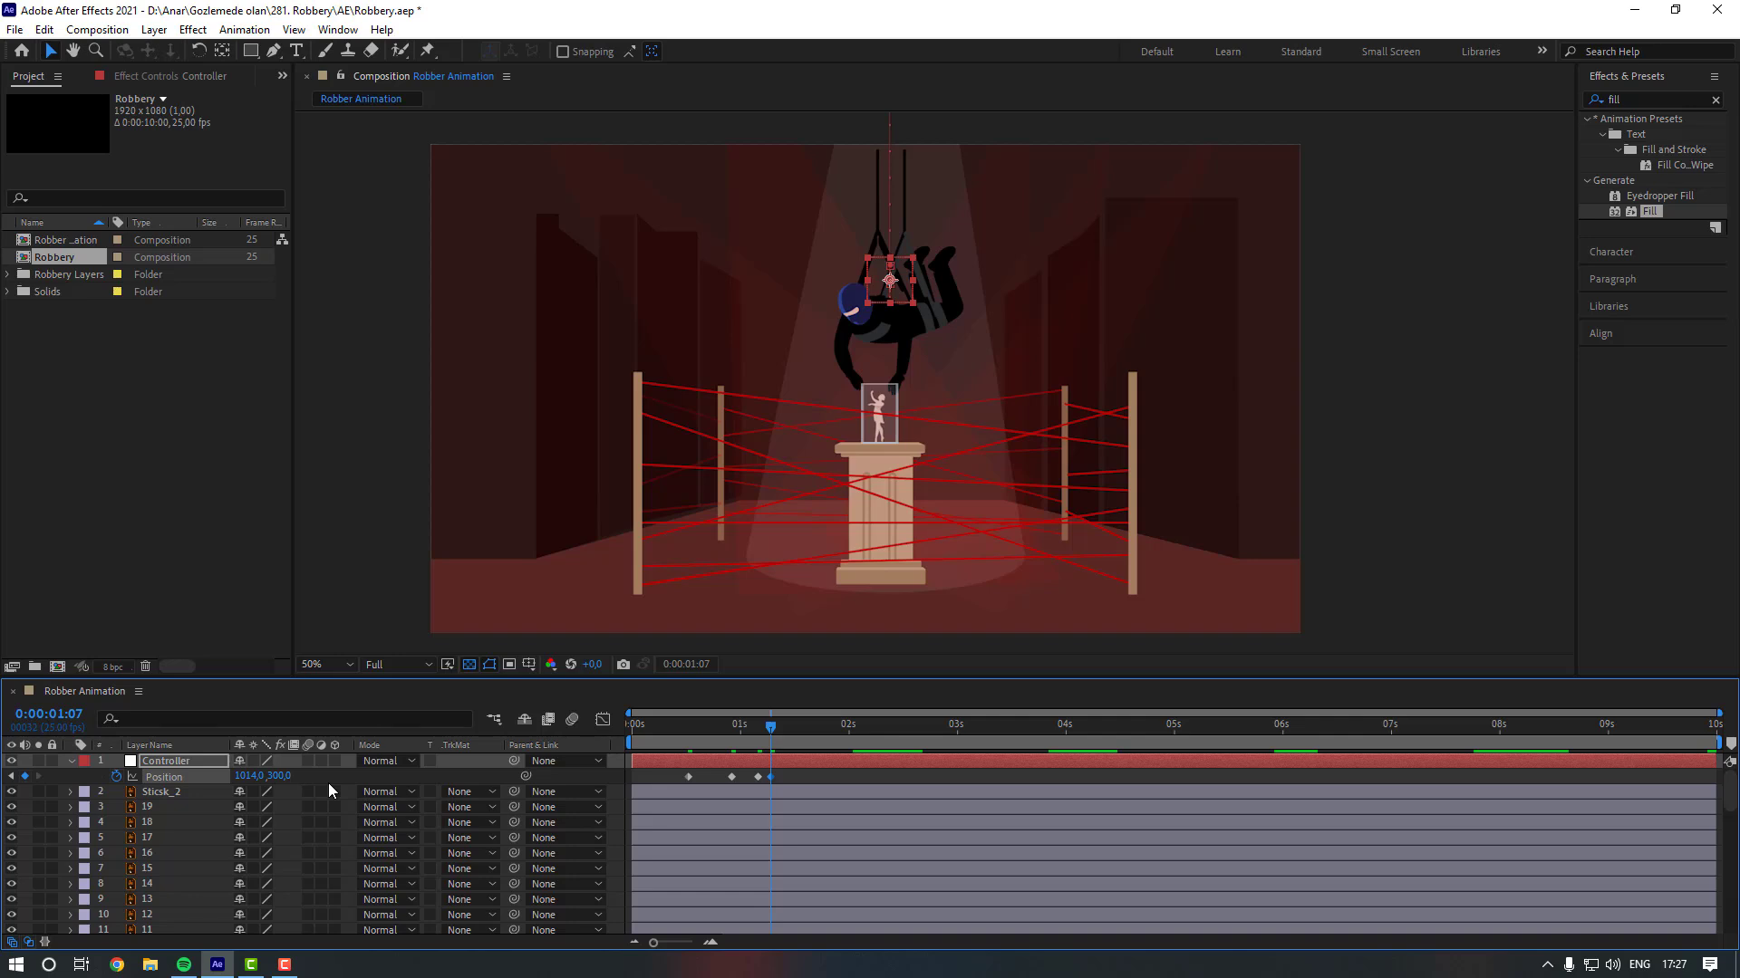
Add a Controller Position keyframe at 0:00:01:10, raising the robber to Y 282.
{"action": "key", "text": "Page_Down"}
{"action": "key", "text": "Page_Down"}
{"action": "key", "text": "shift+Up"}
{"action": "key", "text": "Up"}
{"action": "key", "text": "Up"}
{"action": "key", "text": "Up"}
{"action": "key", "text": "Up"}
{"action": "key", "text": "Up"}
{"action": "key", "text": "Up"}
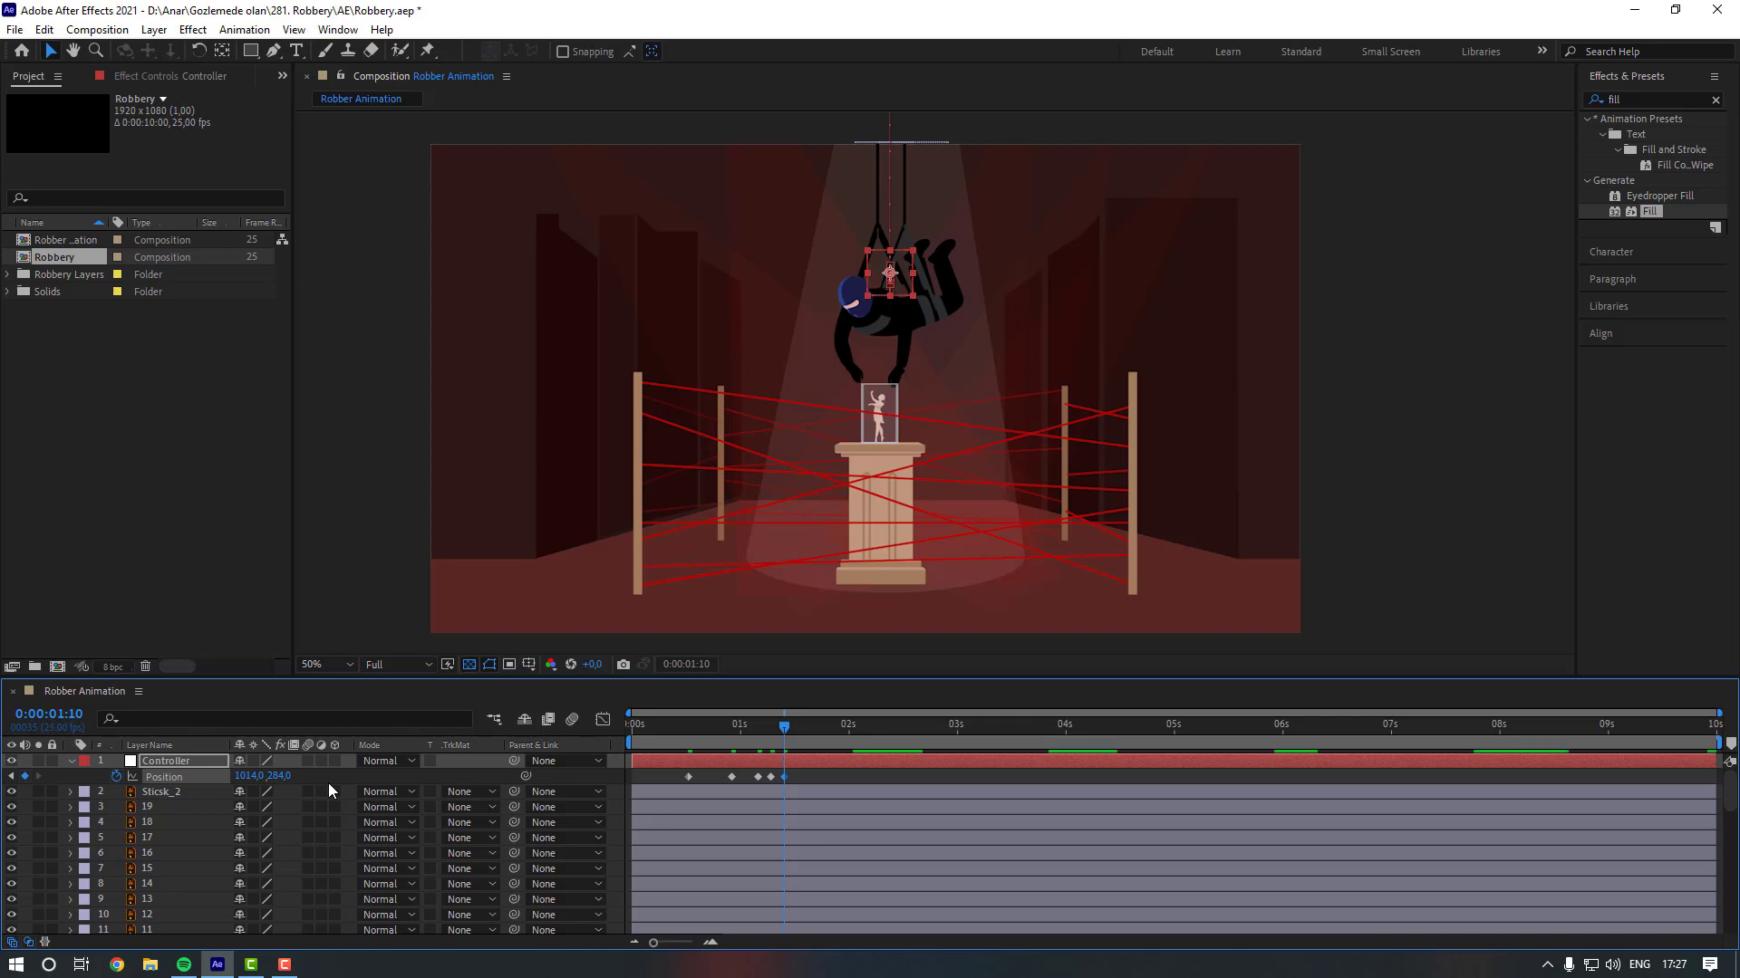
{"action": "key", "text": "Up"}
{"action": "key", "text": "Up"}
Apply Easy Ease to all the Controller's Position keyframes and preview the drop from near the start.
{"action": "left_click_drag", "start_coordinate": [807, 780], "coordinate": [684, 777]}
{"action": "right_click", "coordinate": [784, 777]}
{"action": "mouse_move", "coordinate": [945, 769]}
{"action": "left_click", "coordinate": [1042, 824]}
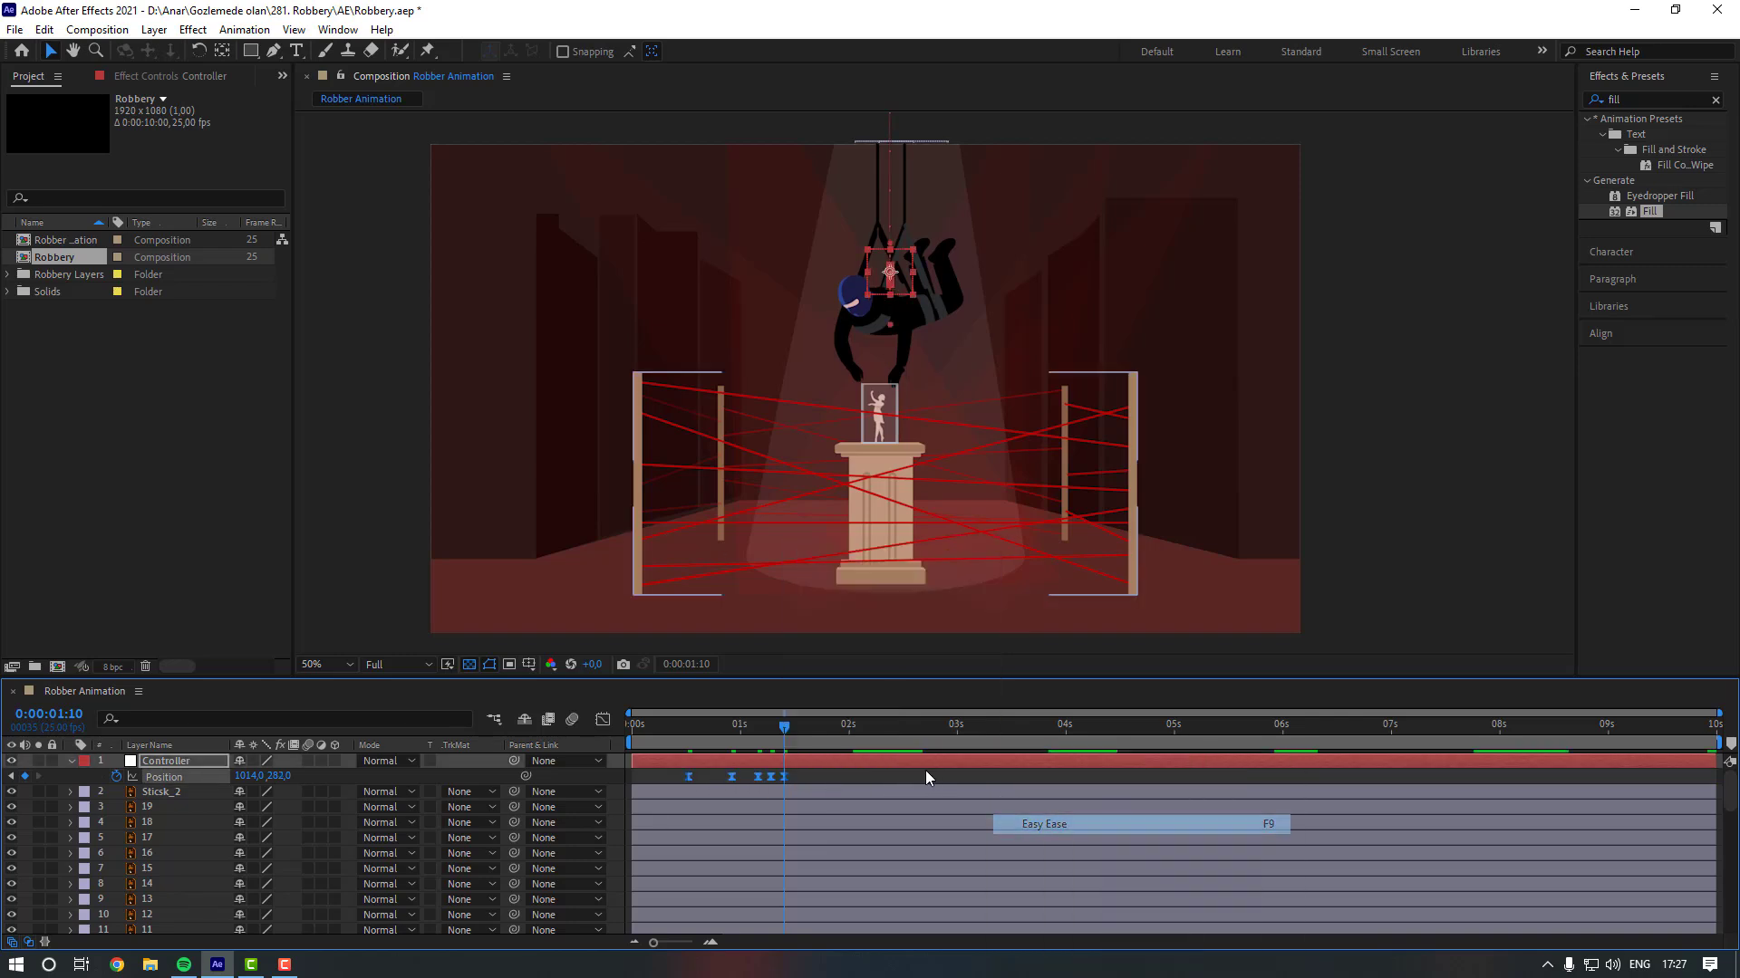
{"action": "left_click_drag", "start_coordinate": [675, 729], "coordinate": [651, 732]}
{"action": "key", "text": "space"}
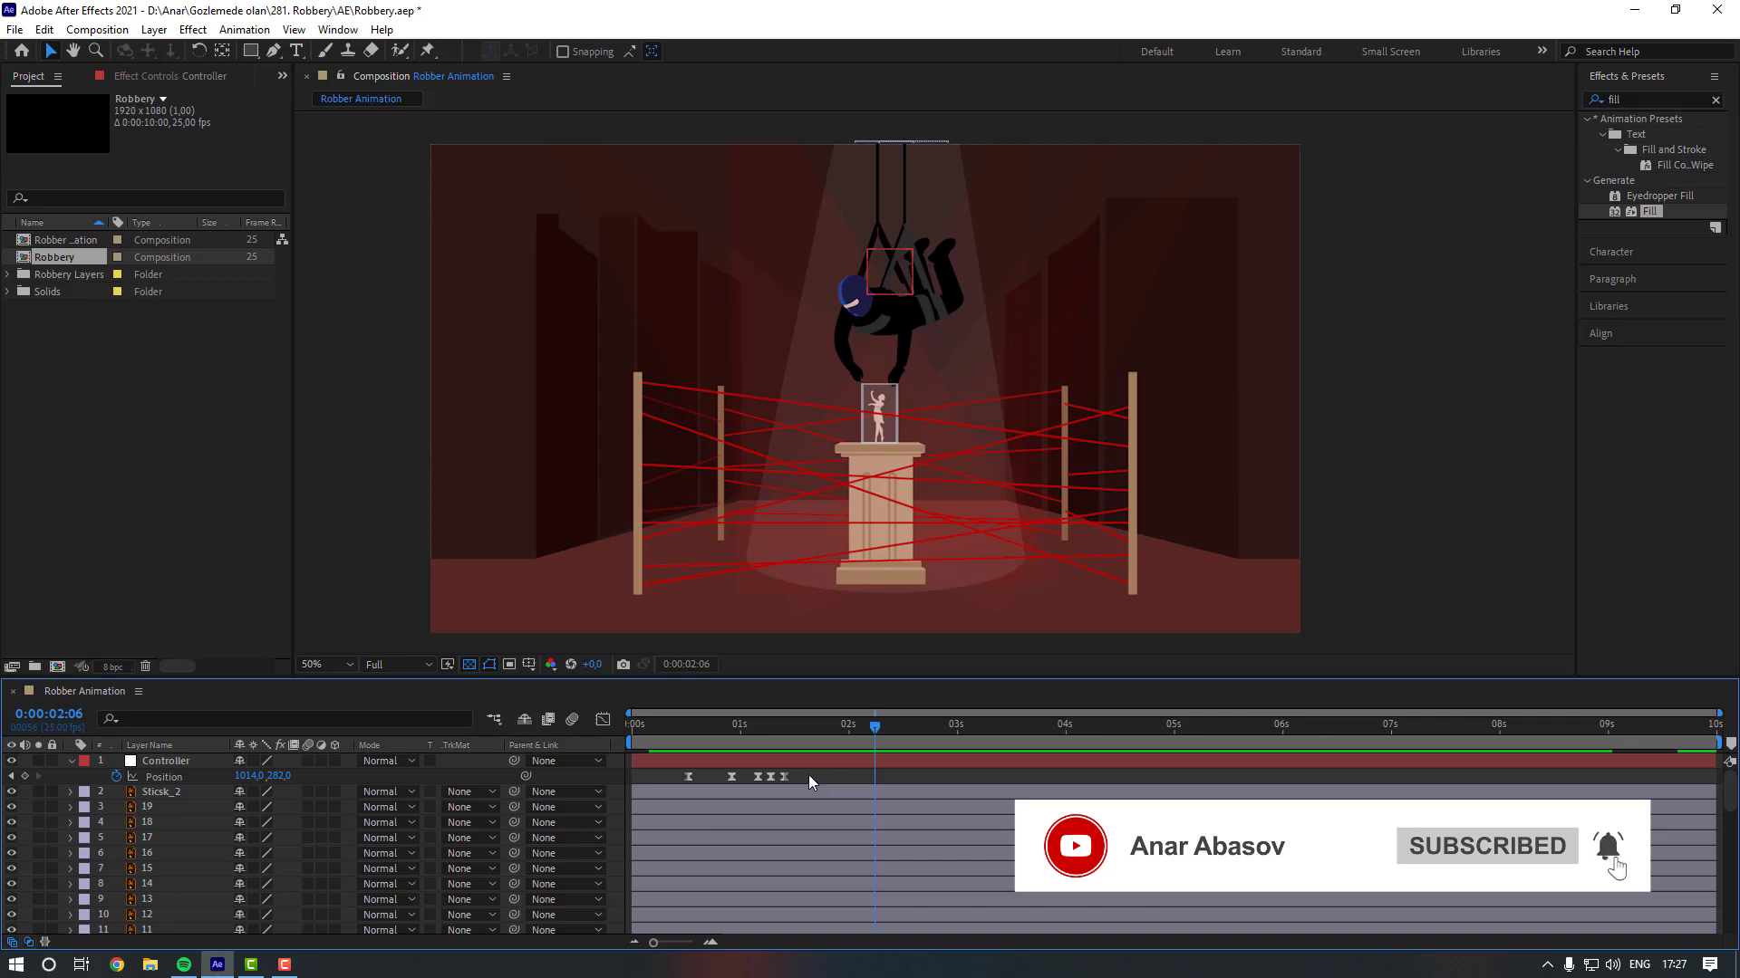
Set the spatial interpolation of all the Controller's Position keyframes to Linear and preview the motion.
{"action": "left_click_drag", "start_coordinate": [808, 778], "coordinate": [649, 776]}
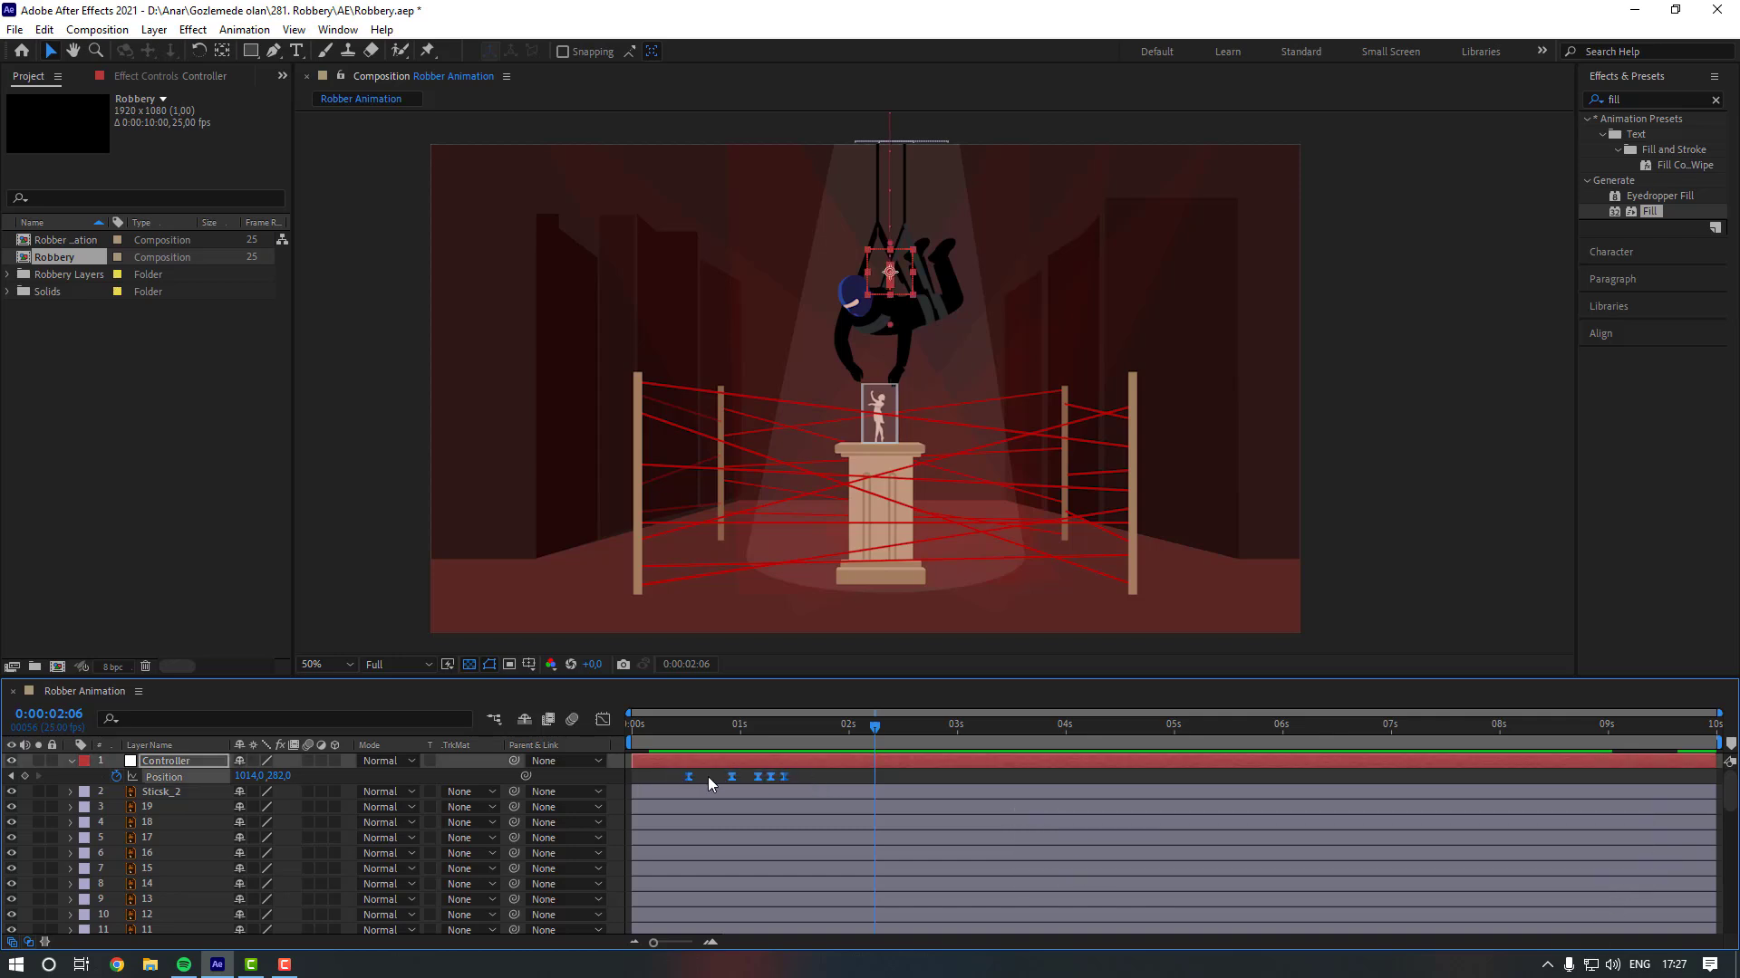
{"action": "right_click", "coordinate": [786, 779]}
{"action": "left_click", "coordinate": [843, 704]}
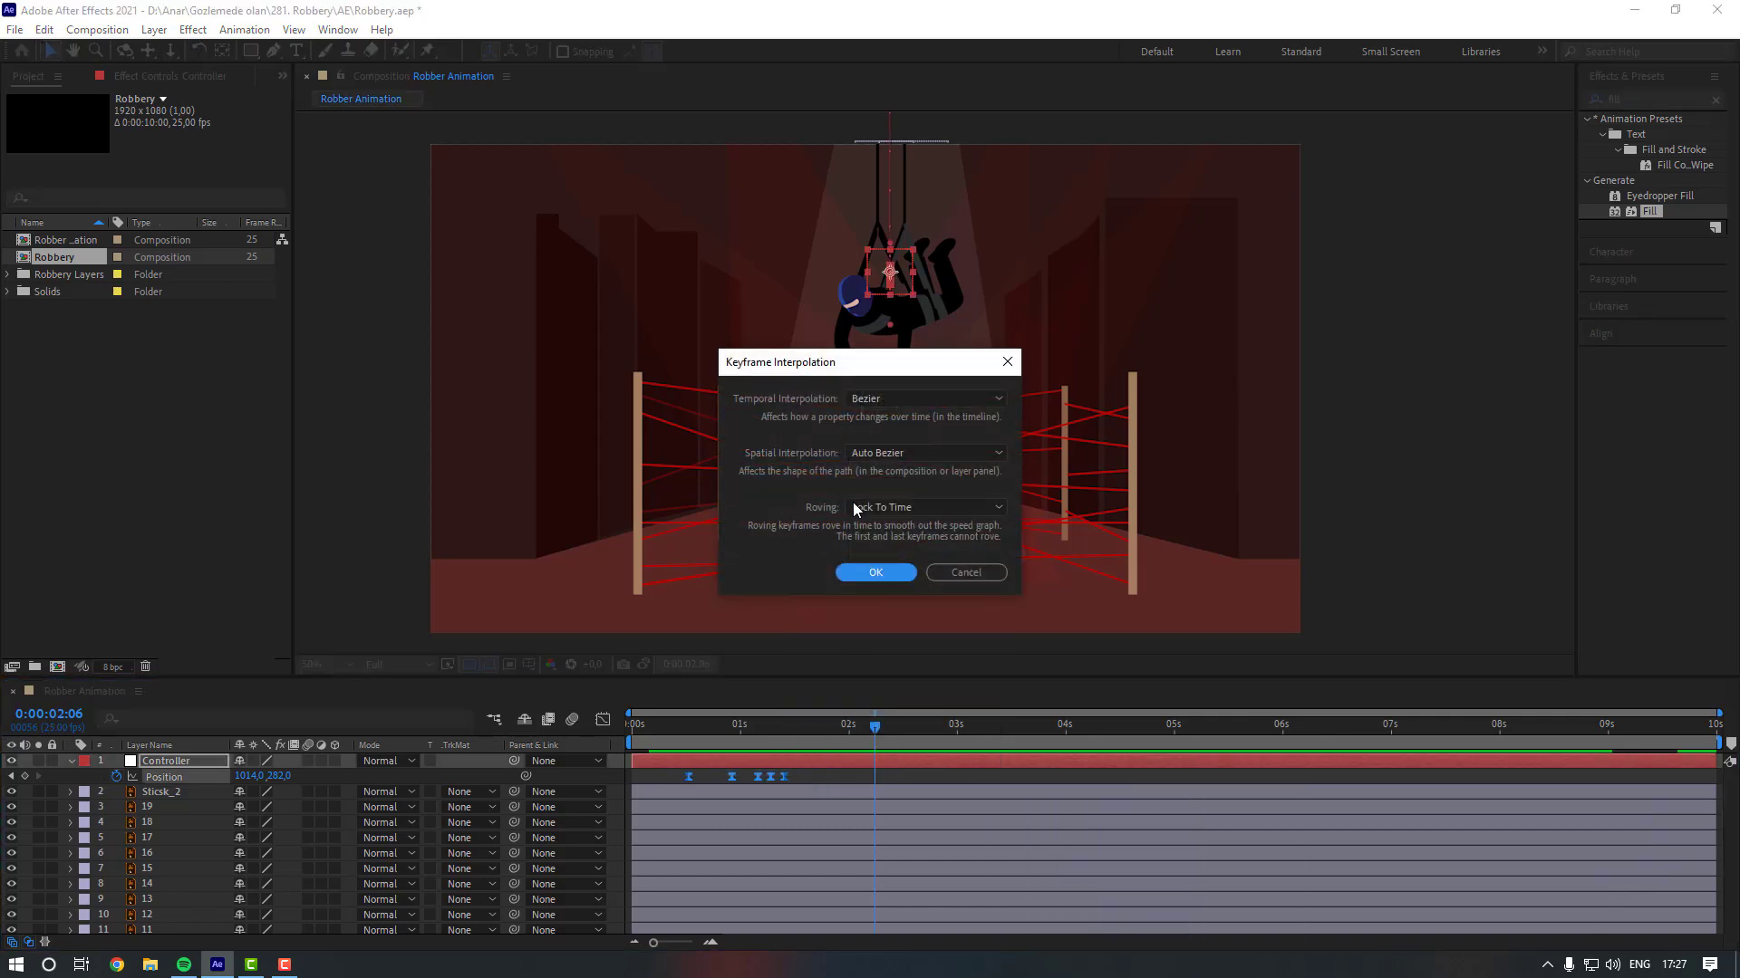
{"action": "left_click", "coordinate": [885, 451]}
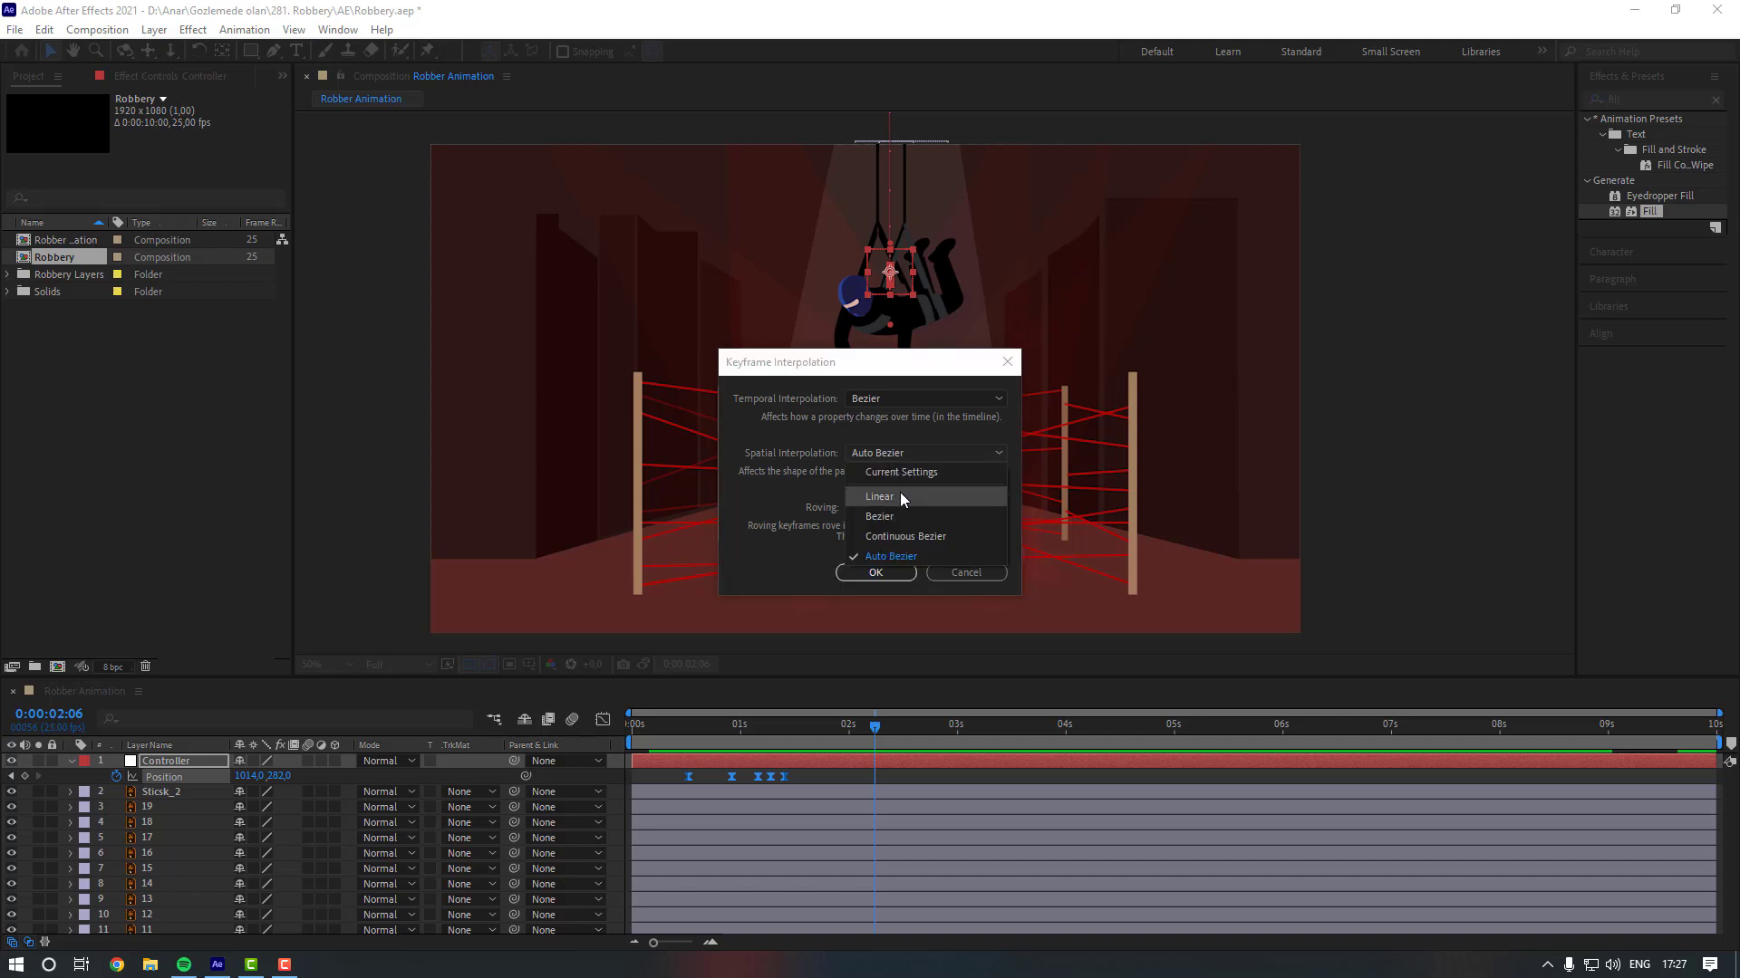
{"action": "left_click", "coordinate": [905, 500]}
{"action": "left_click", "coordinate": [876, 573]}
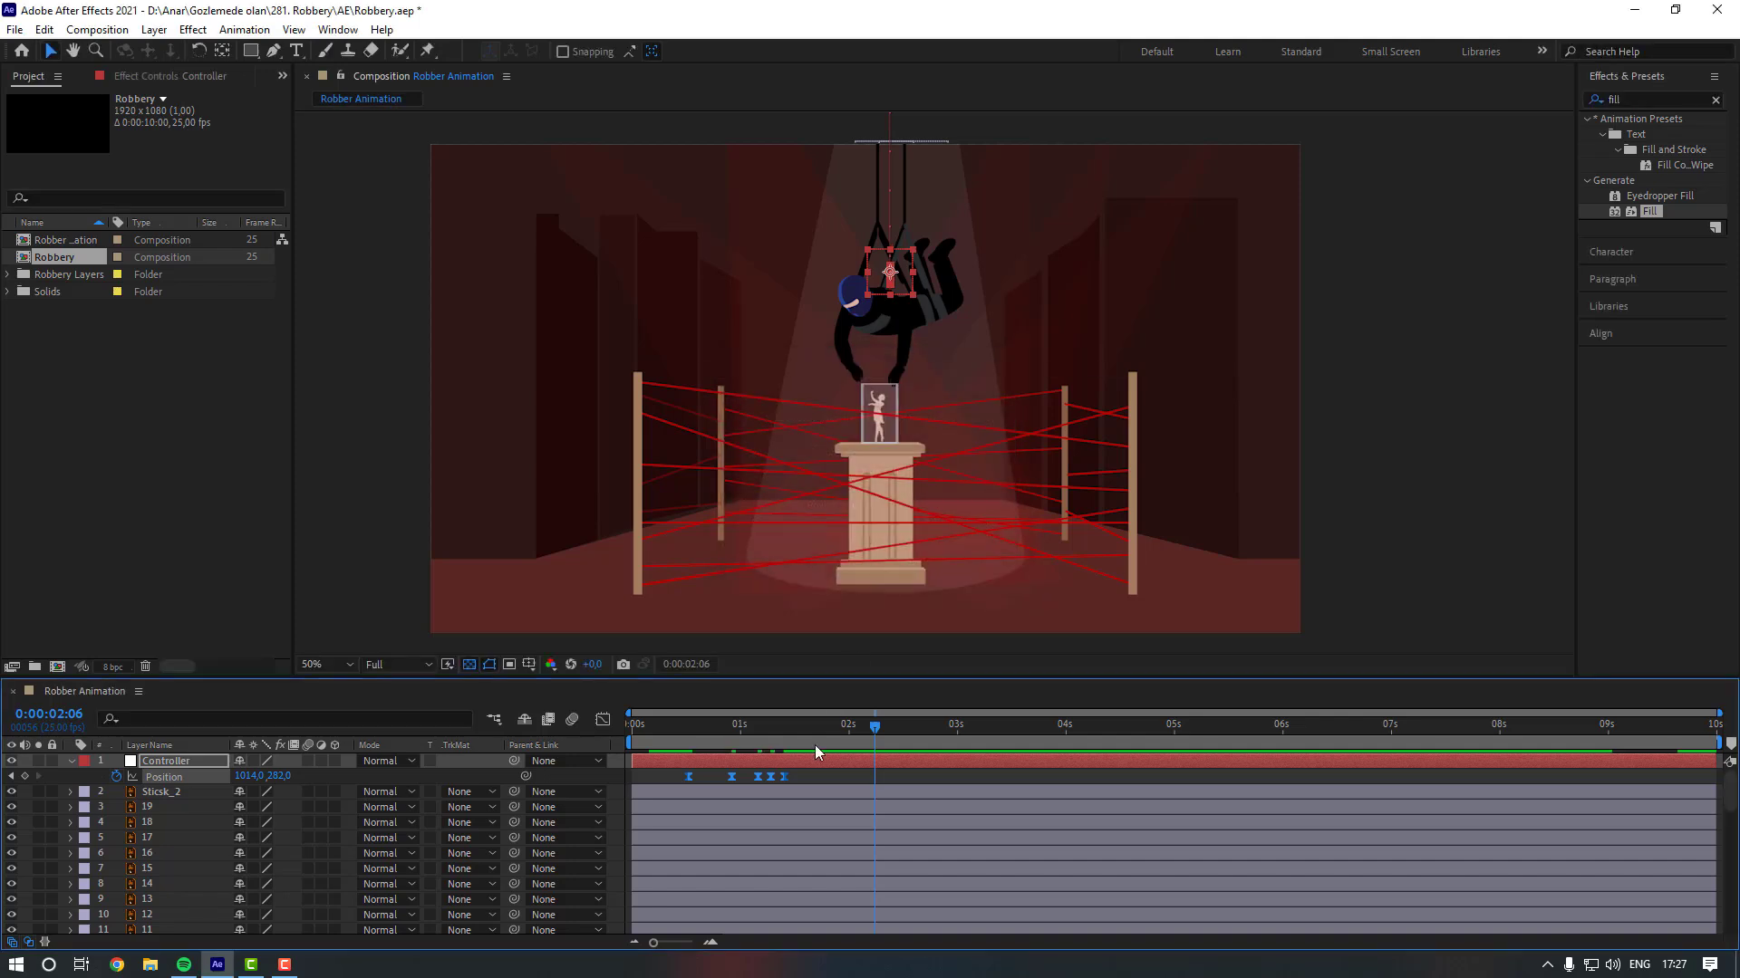
{"action": "left_click", "coordinate": [667, 725]}
{"action": "key", "text": "space"}
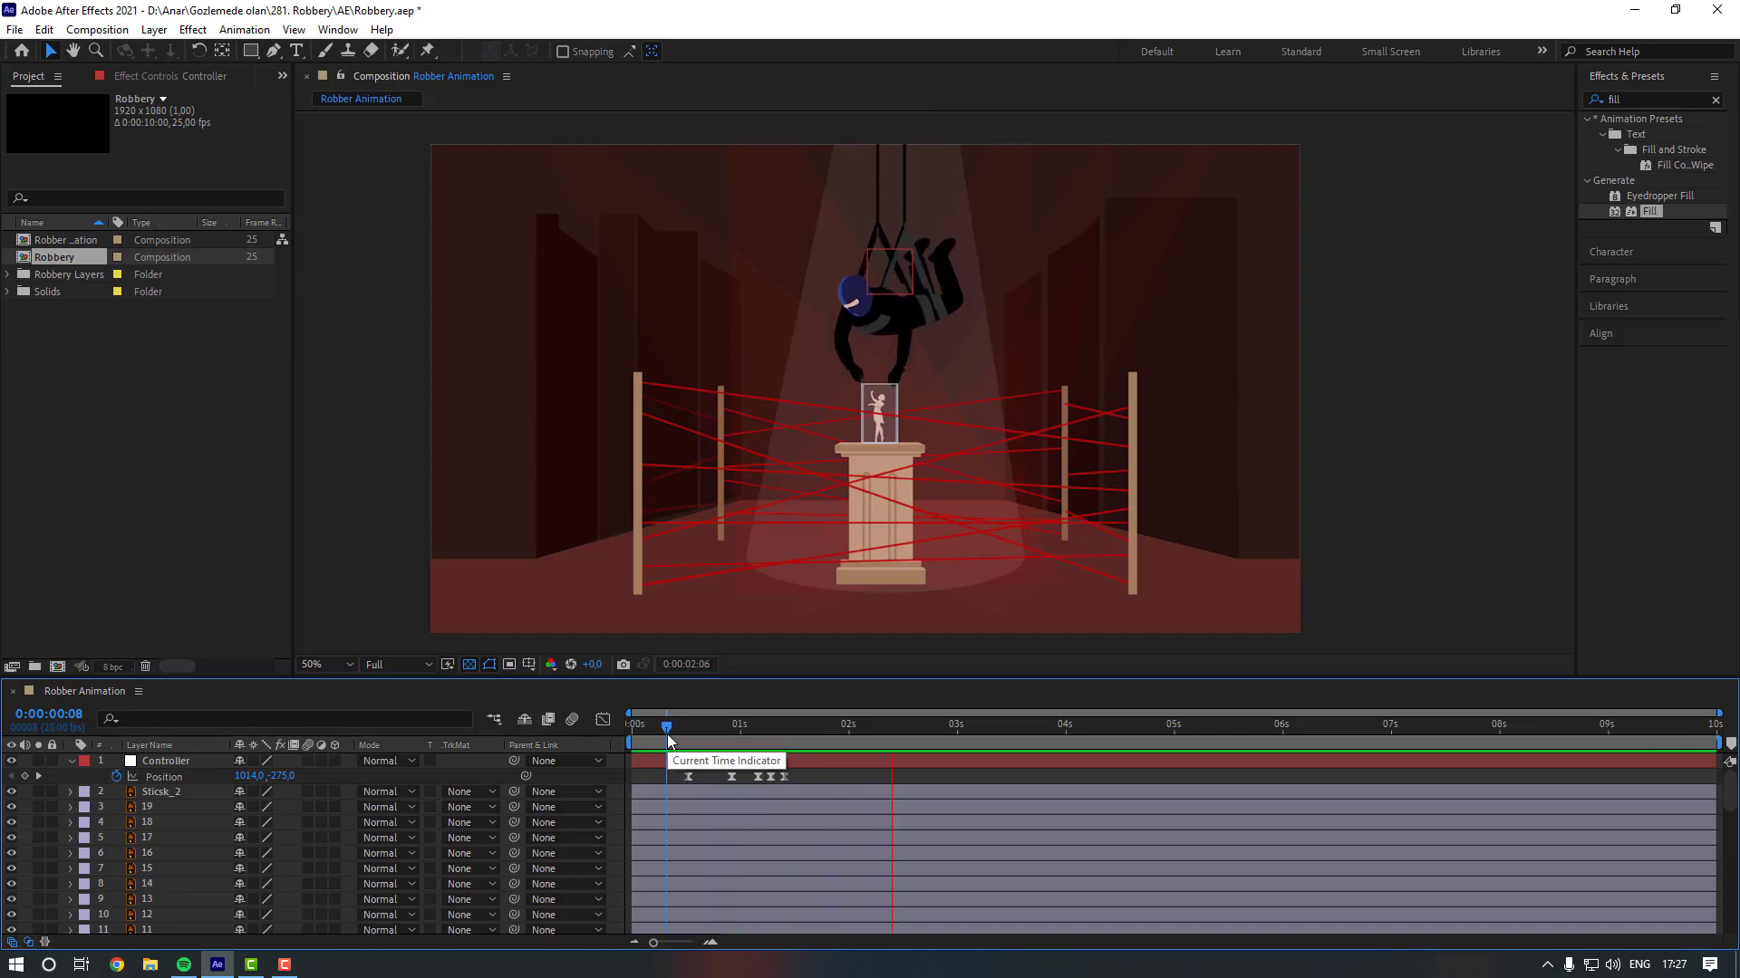
{"action": "key", "text": "space"}
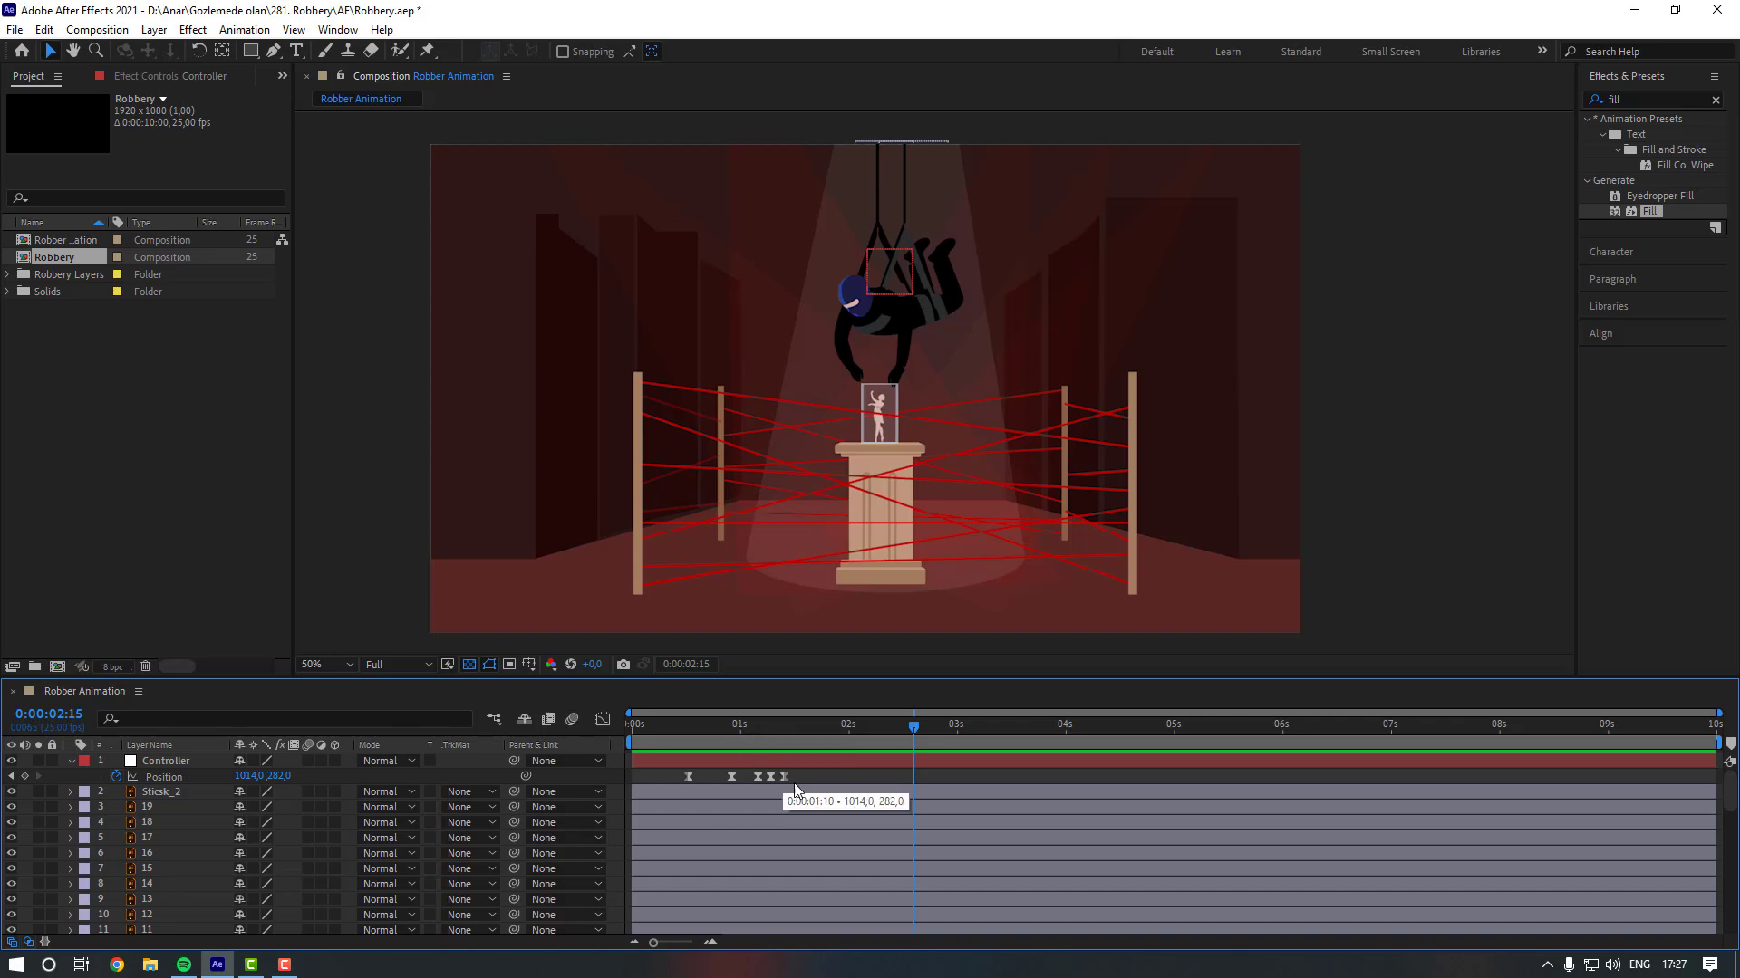
Spread the Controller's last two Position keyframes further apart in time and preview the bounce.
{"action": "mouse_move", "coordinate": [801, 772]}
{"action": "left_mouse_down"}
{"action": "mouse_move", "coordinate": [747, 779]}
{"action": "mouse_move", "coordinate": [812, 779]}
{"action": "left_mouse_up"}
{"action": "left_click", "coordinate": [846, 779]}
{"action": "left_click", "coordinate": [698, 727]}
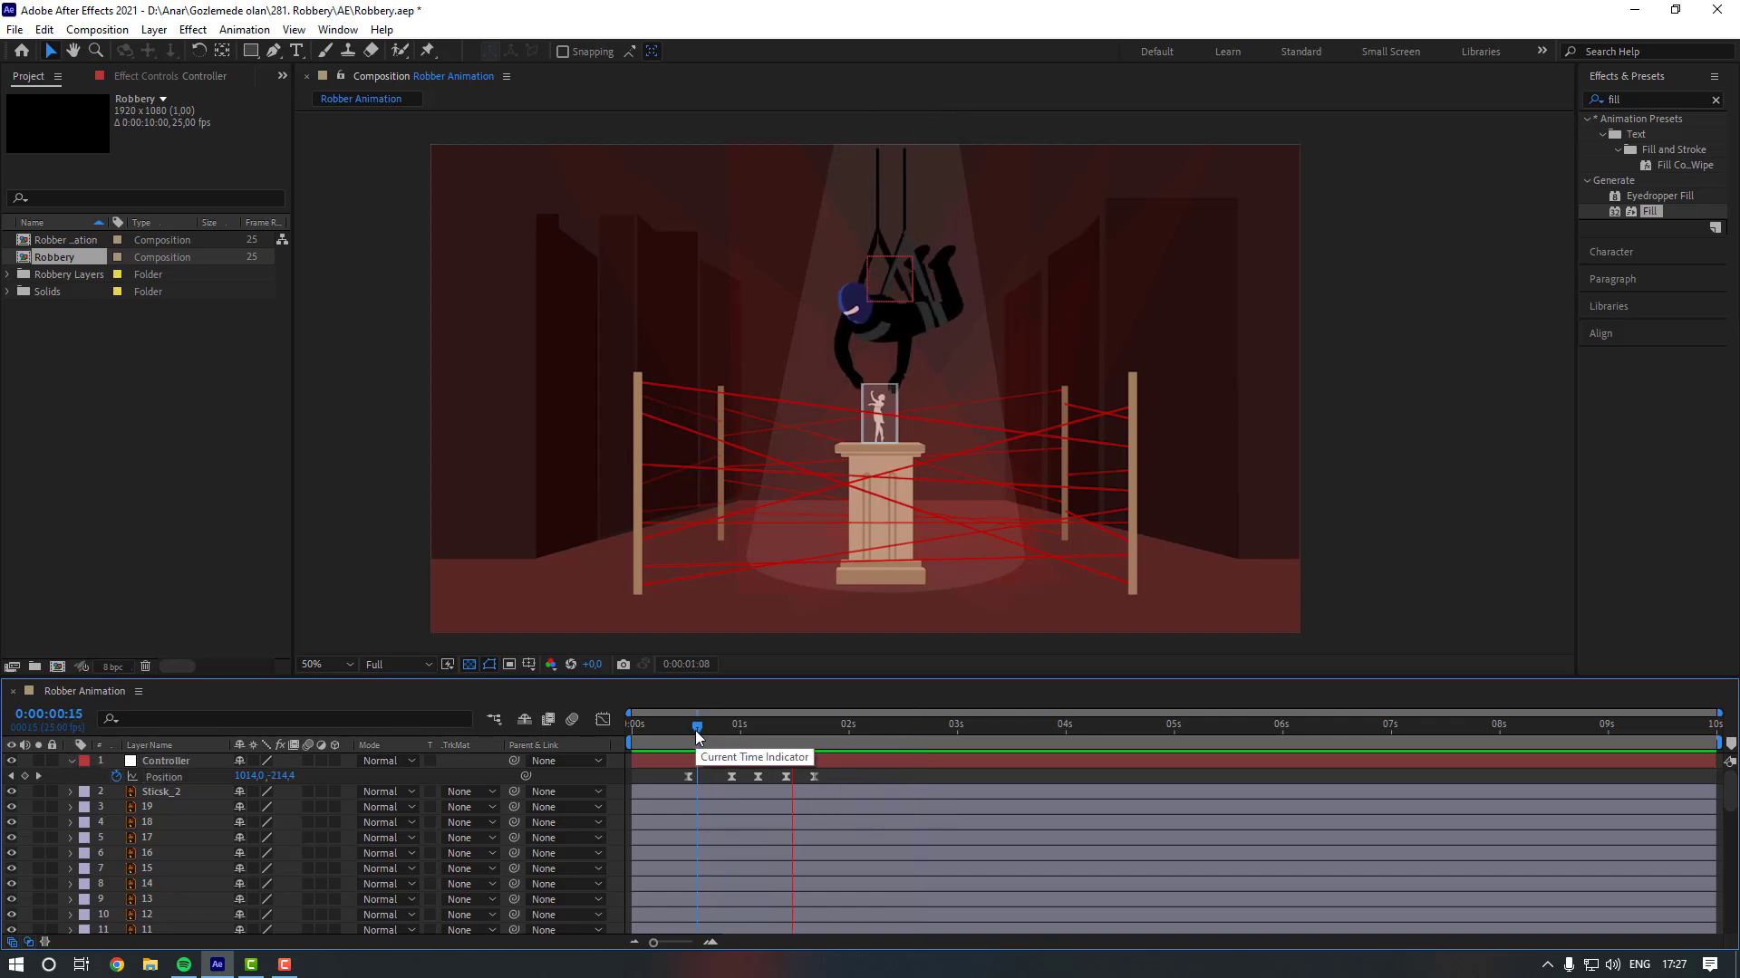
Set the Controller's Position keyframe at 0:00:00:23 to Y 328 and return to 0:00:00:11 for playback.
{"action": "left_click_drag", "start_coordinate": [697, 736], "coordinate": [732, 770]}
{"action": "left_click", "coordinate": [733, 776]}
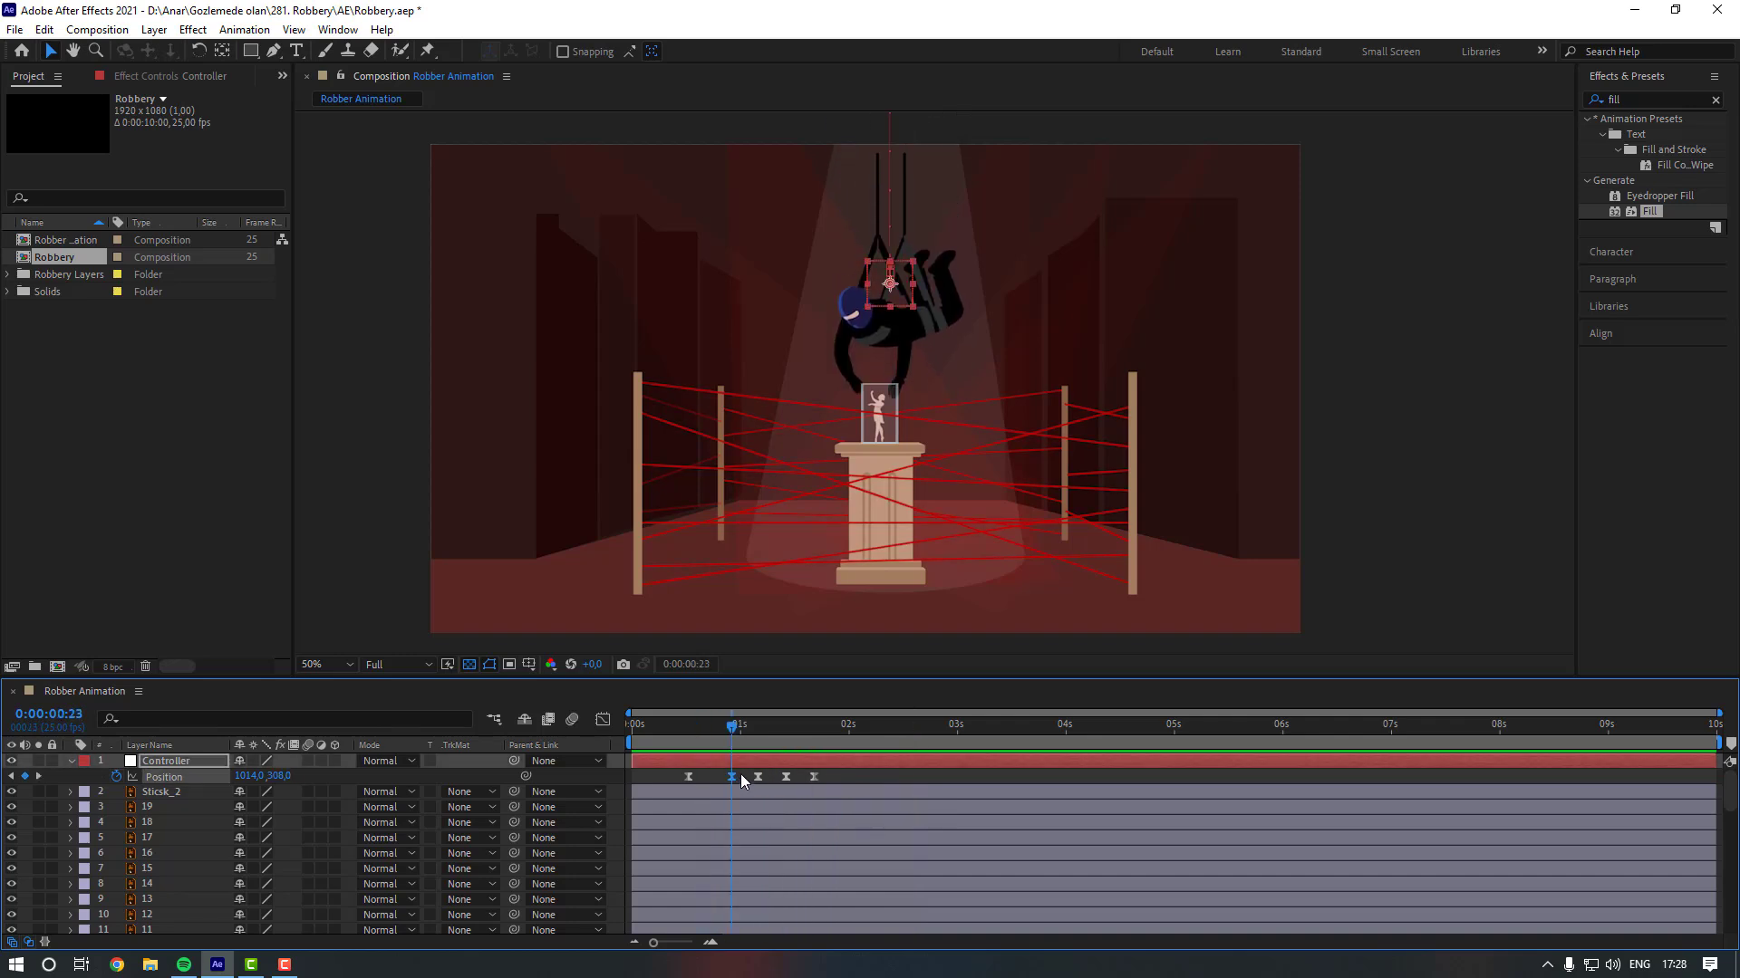
{"action": "key", "text": "shift+Down"}
{"action": "key", "text": "shift+Down"}
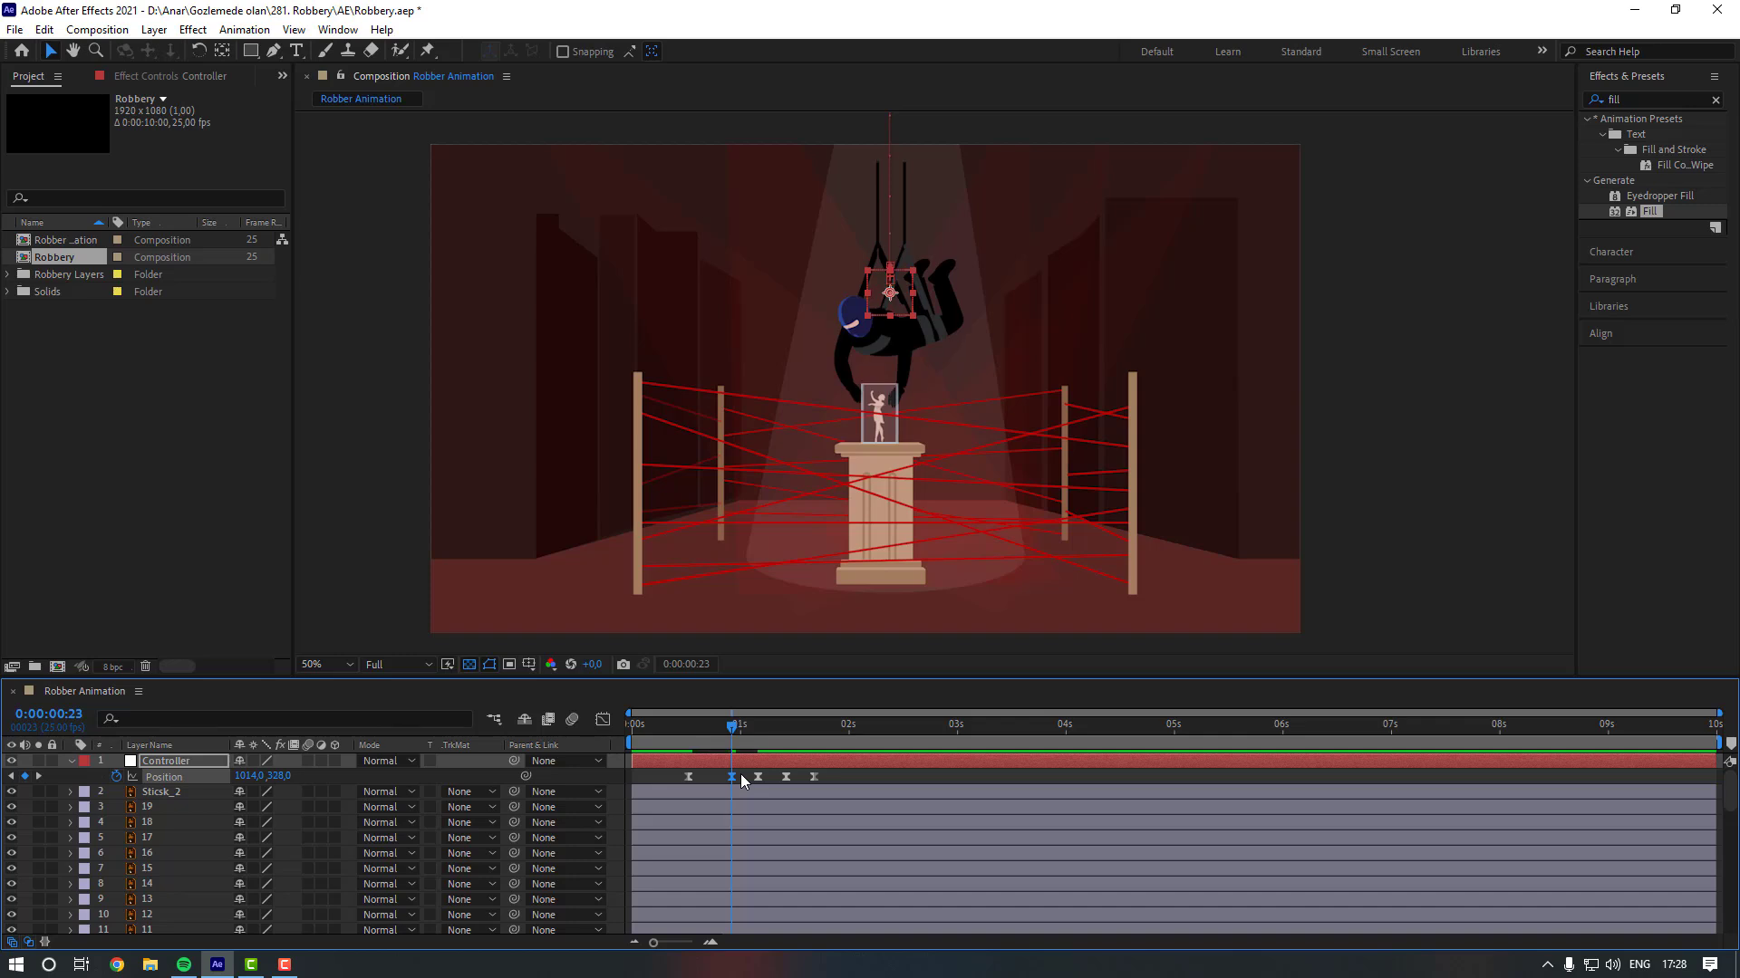
{"action": "left_click", "coordinate": [743, 778]}
{"action": "left_click_drag", "start_coordinate": [714, 732], "coordinate": [680, 731]}
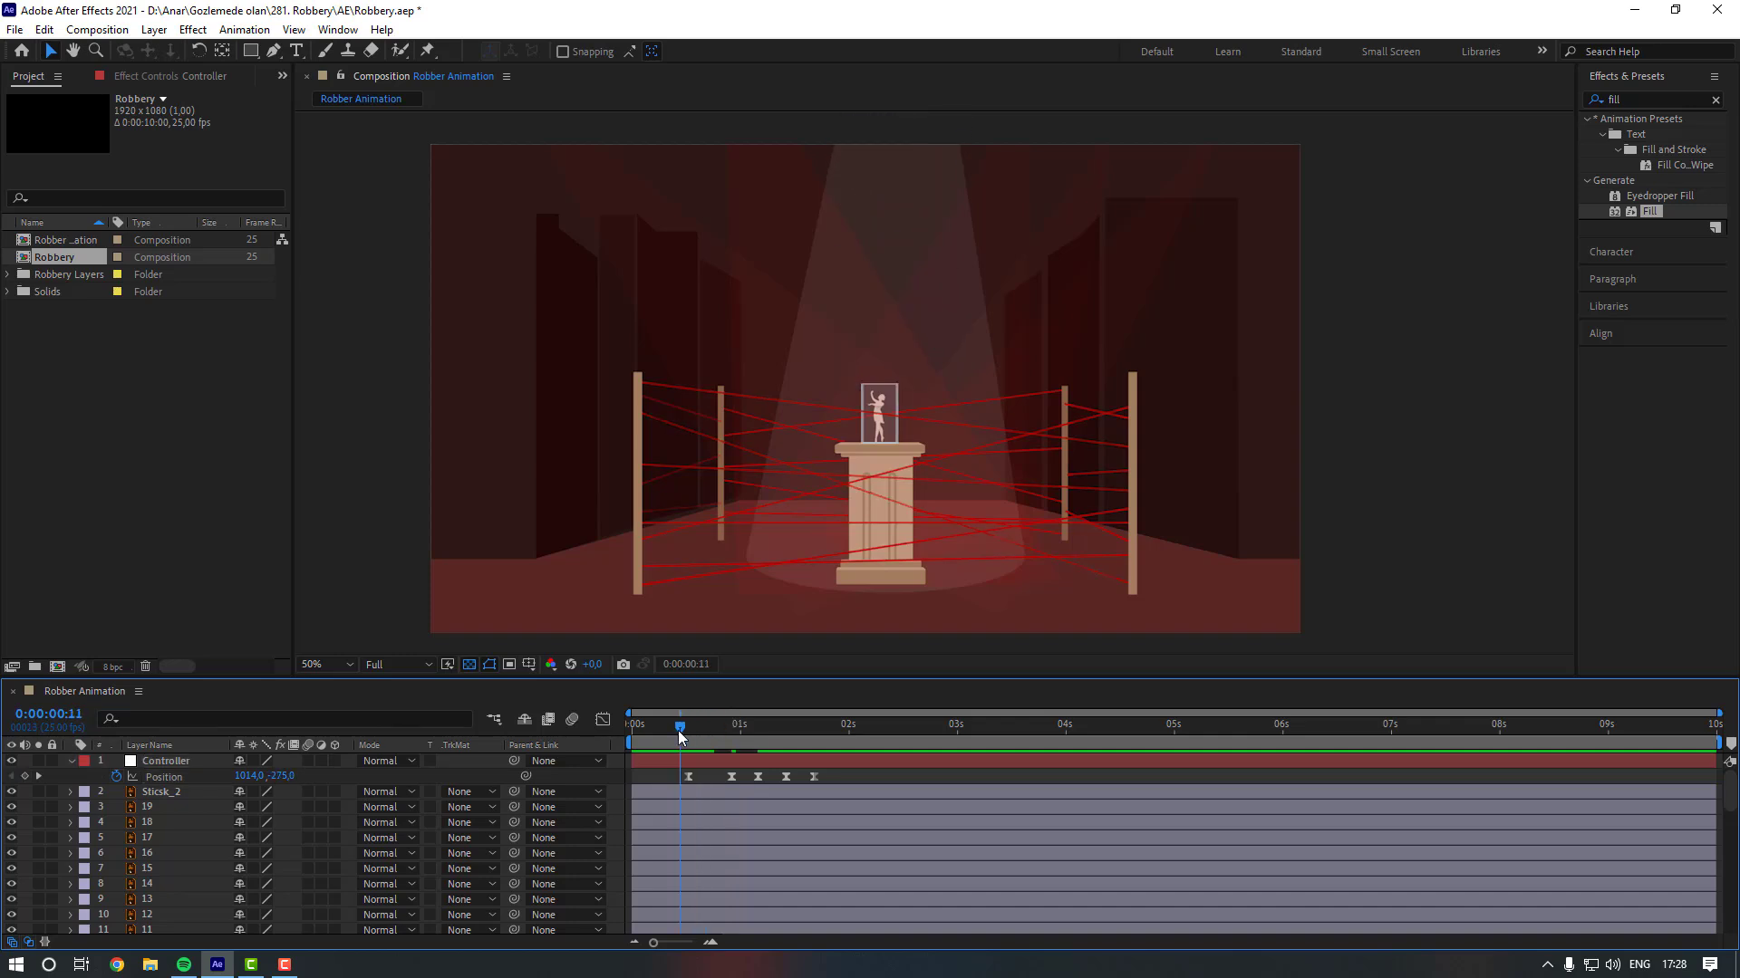
Set the Controller's fourth Position keyframe at 0:00:01:10 to Y 294 and preview the bounce.
{"action": "key", "text": "space"}
{"action": "key", "text": "space"}
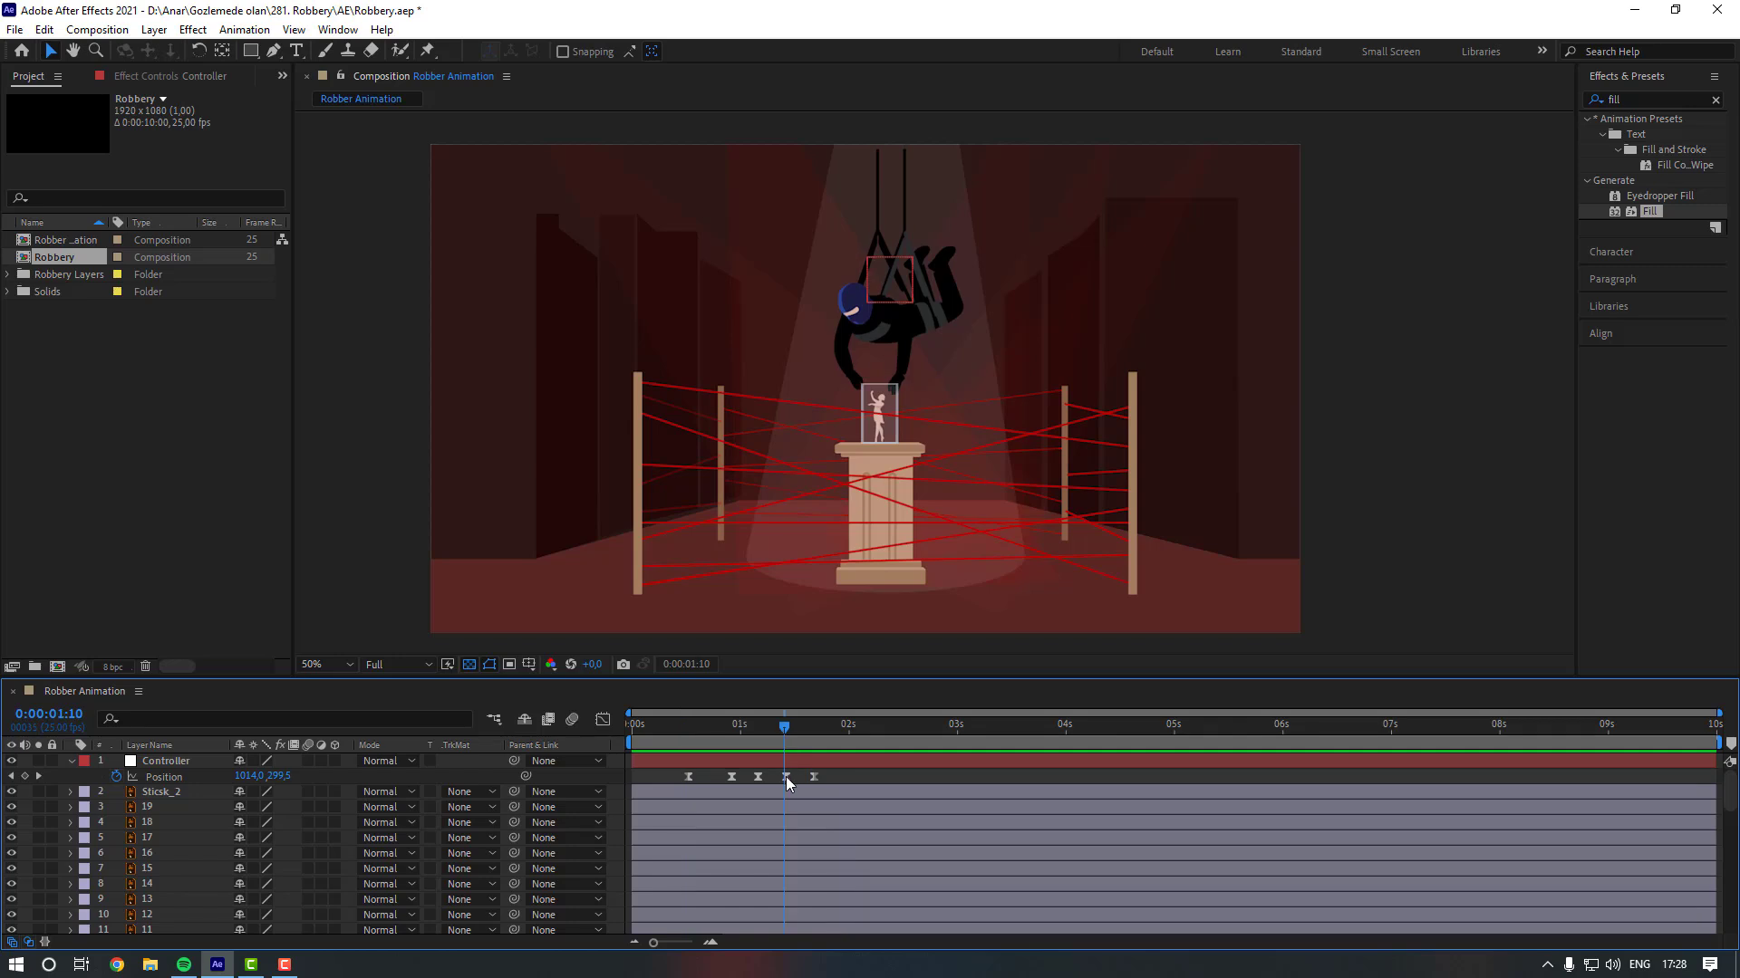
{"action": "left_click", "coordinate": [785, 777]}
{"action": "key", "text": "shift+Up"}
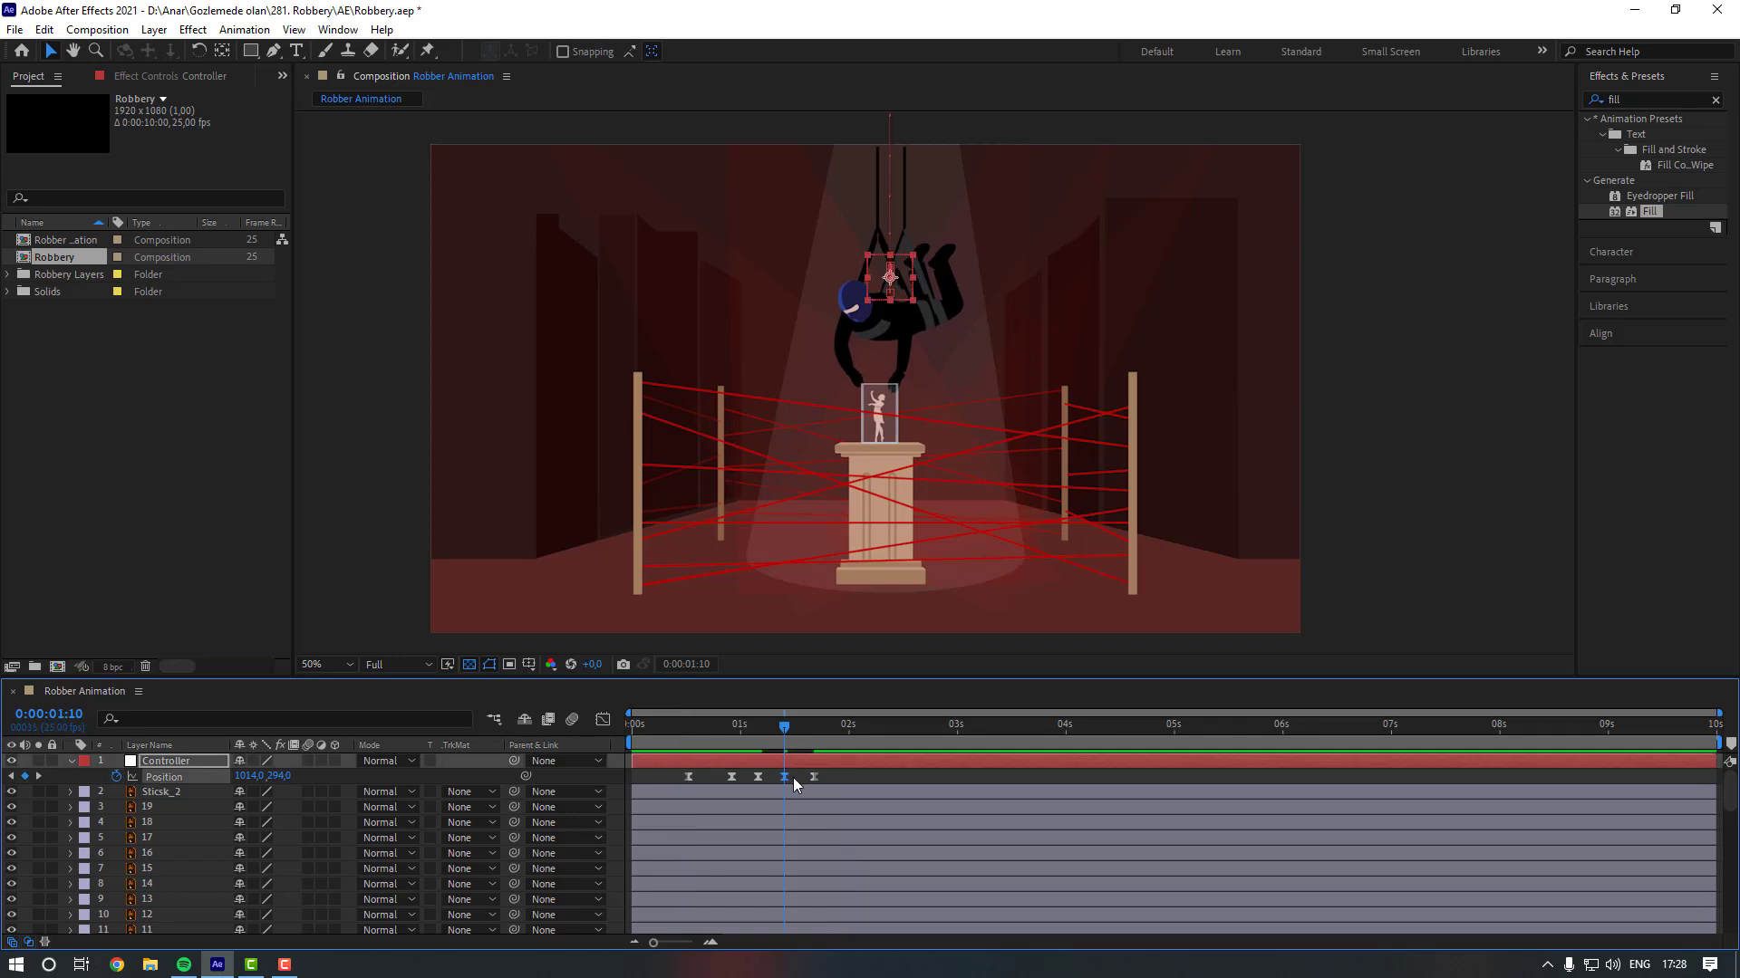
{"action": "left_click", "coordinate": [793, 784]}
{"action": "left_click_drag", "start_coordinate": [782, 730], "coordinate": [720, 732]}
{"action": "key", "text": "space"}
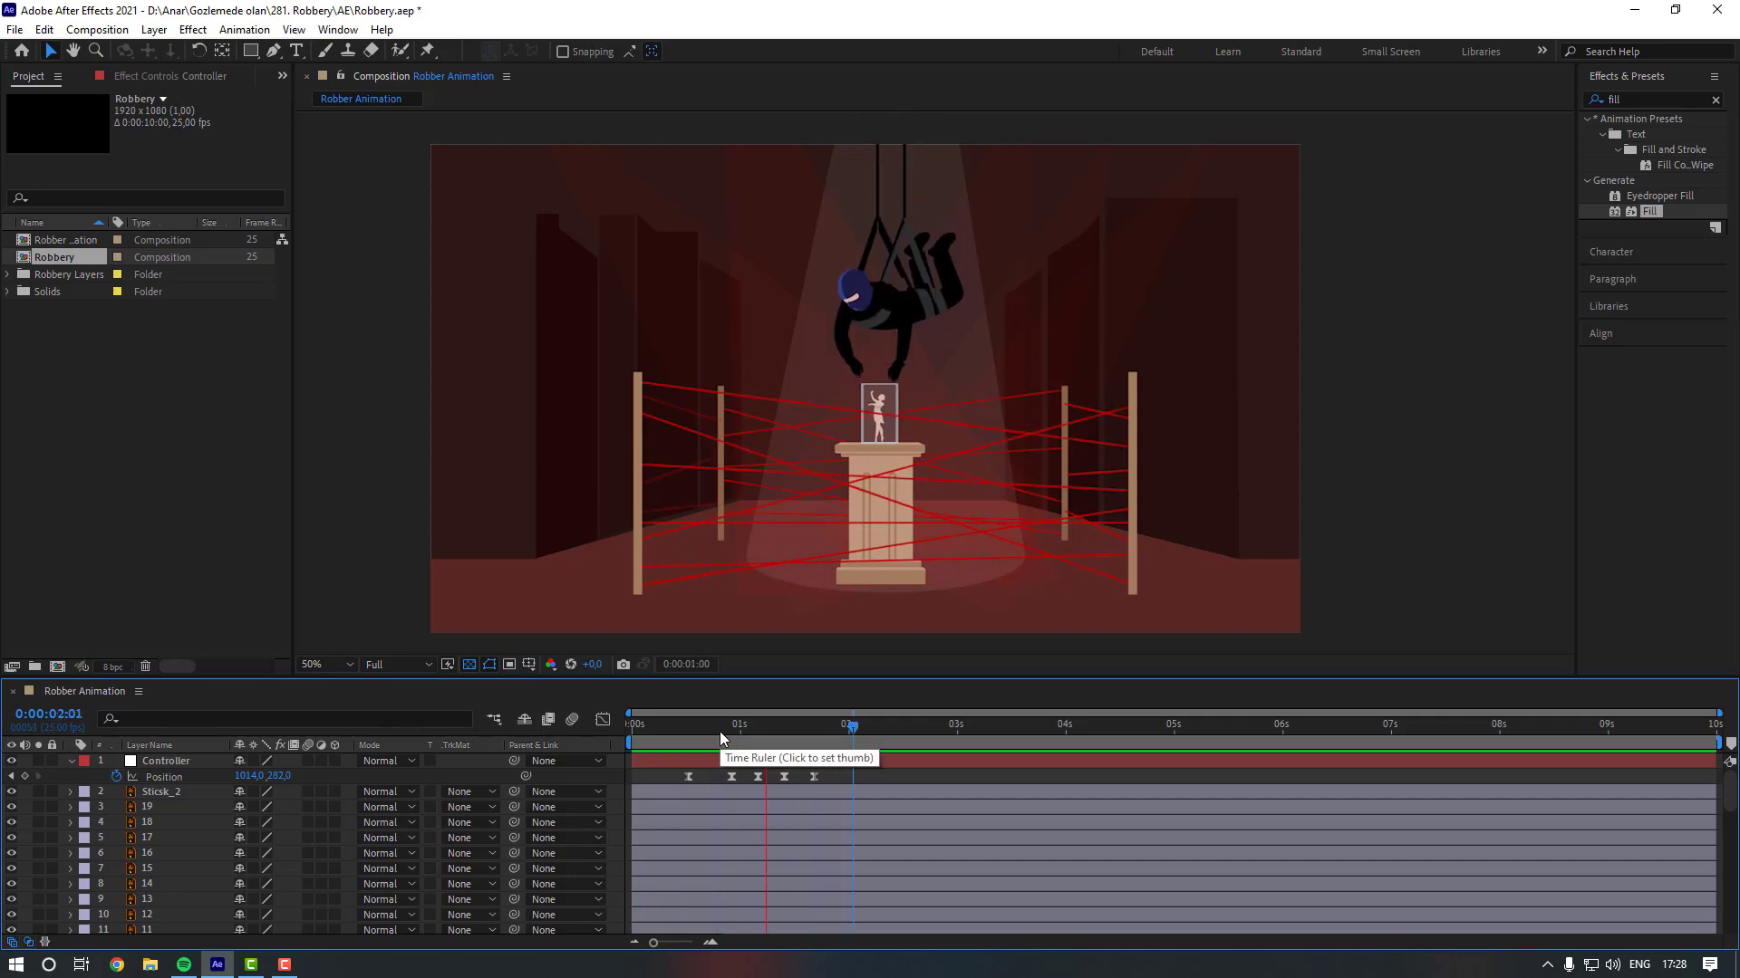
{"action": "key", "text": "space"}
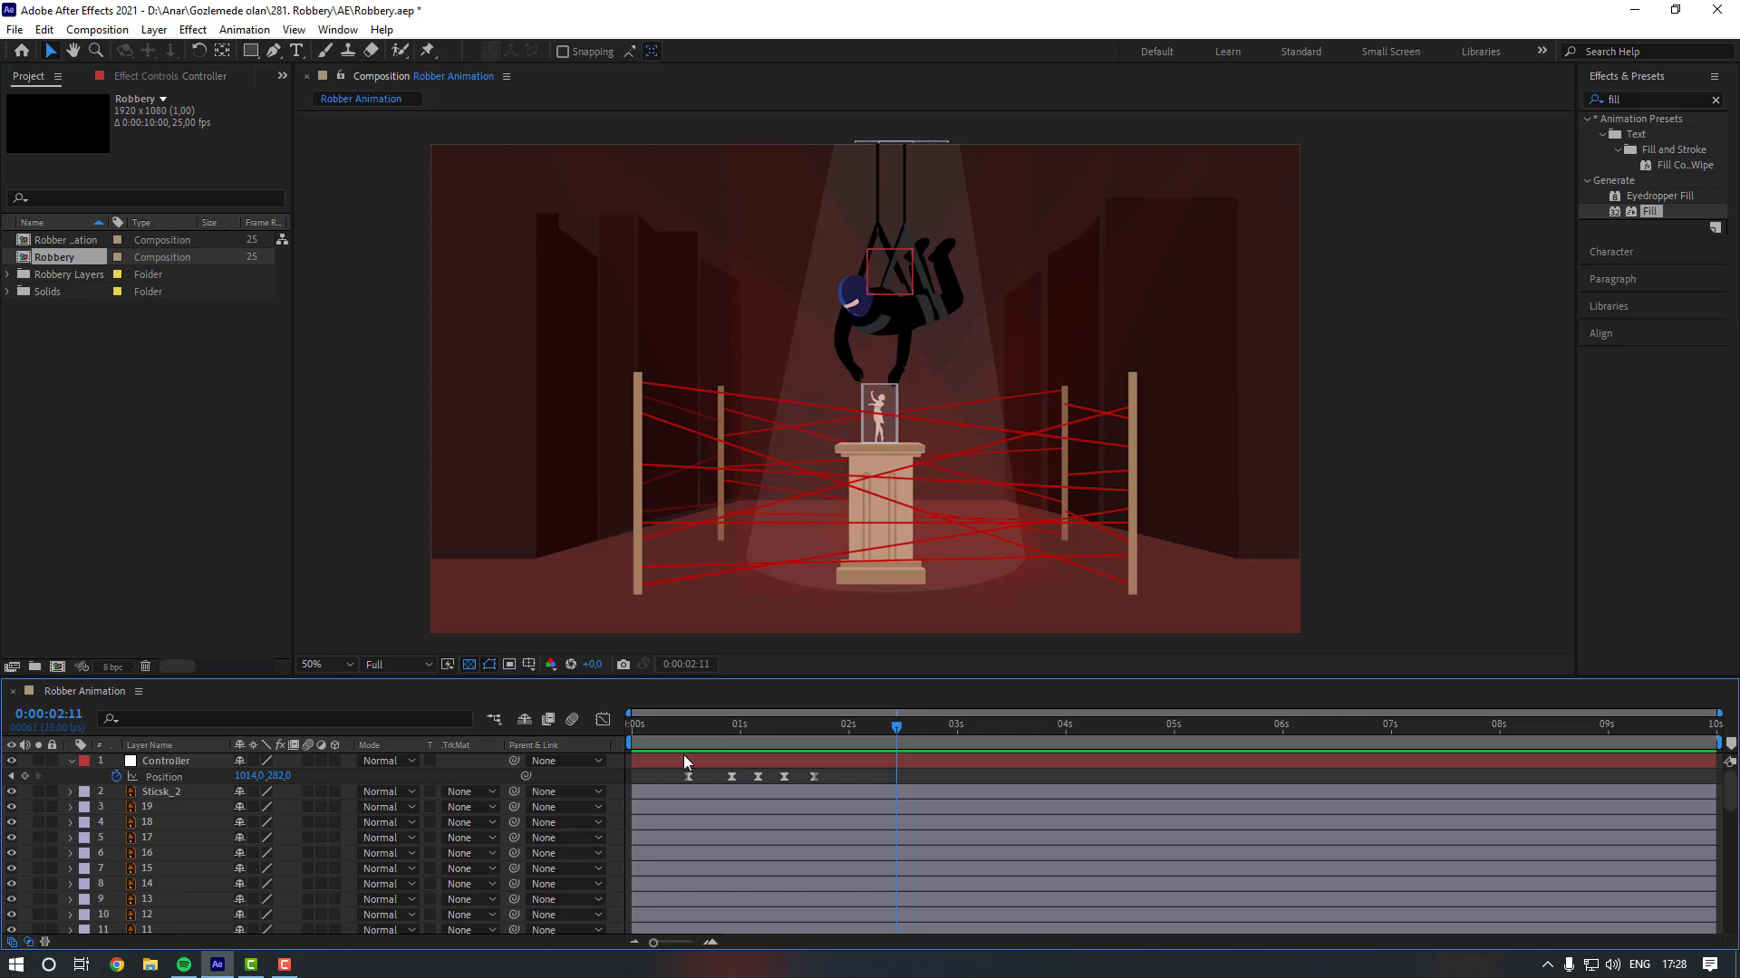
Shift the Controller's last four Position keyframes later, starting at 0:00:01:13, and lengthen the first keyframe's outgoing ease in the speed graph, previewing the drop.
{"action": "mouse_move", "coordinate": [823, 773]}
{"action": "left_mouse_down"}
{"action": "mouse_move", "coordinate": [722, 784]}
{"action": "mouse_move", "coordinate": [879, 787]}
{"action": "left_mouse_up"}
{"action": "left_click", "coordinate": [954, 780]}
{"action": "left_click_drag", "start_coordinate": [899, 776], "coordinate": [678, 781]}
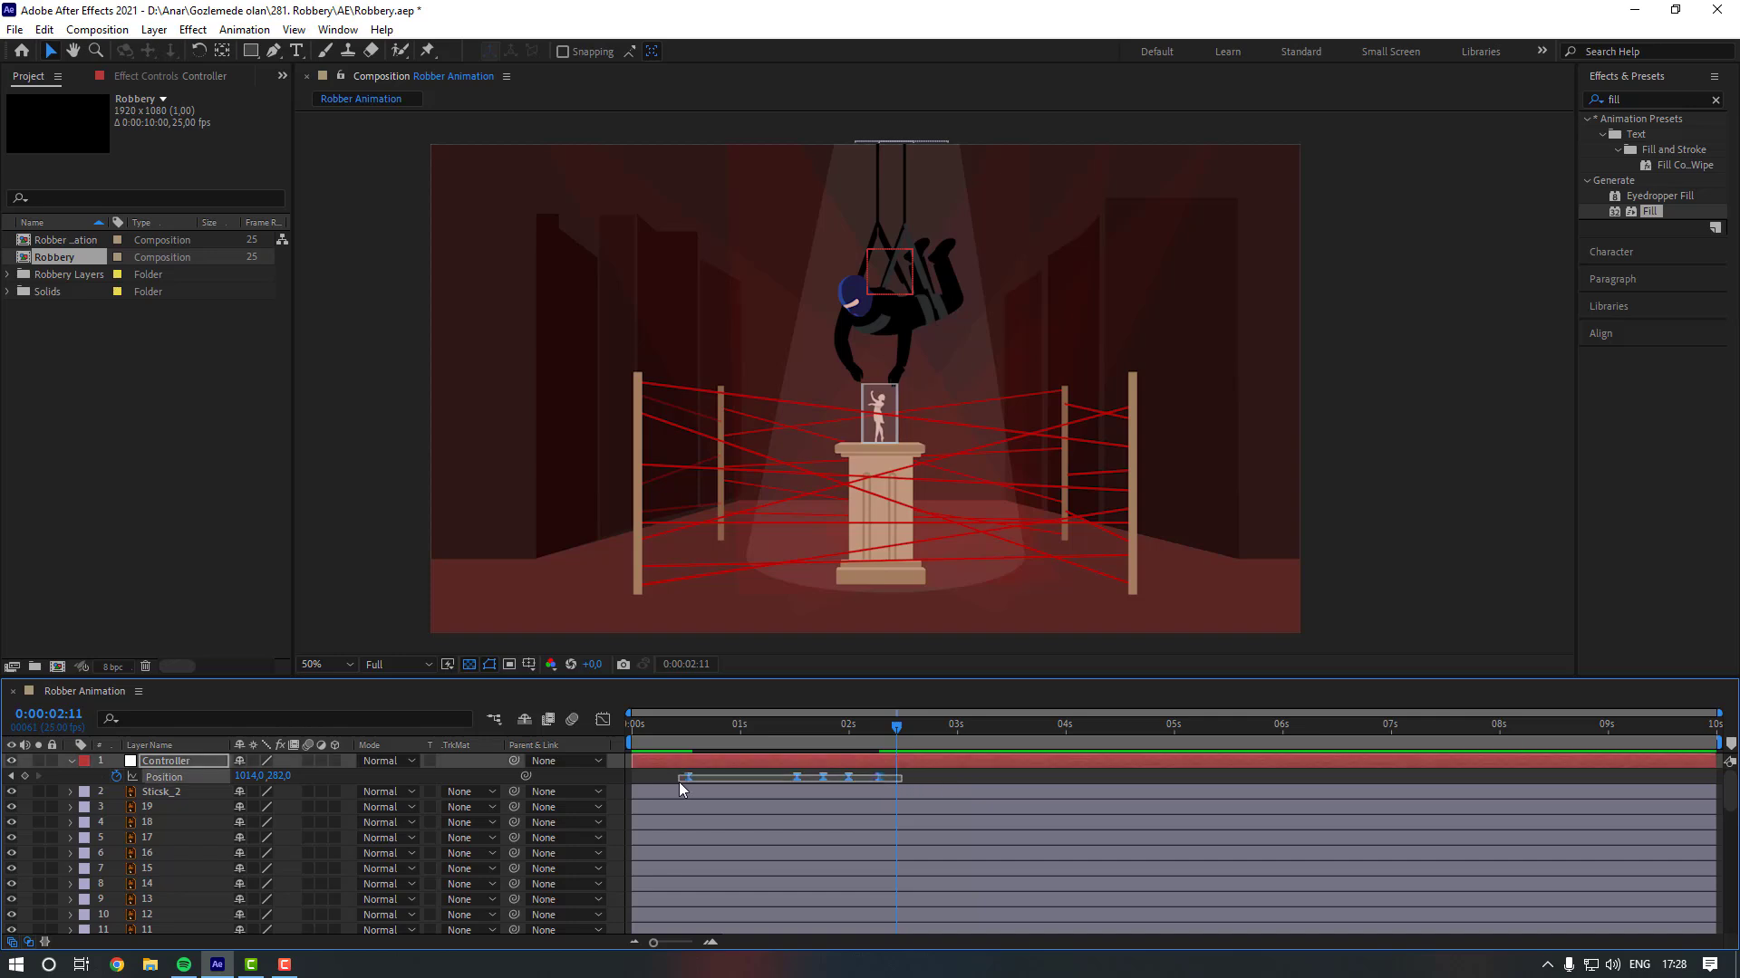
{"action": "left_click", "coordinate": [603, 720]}
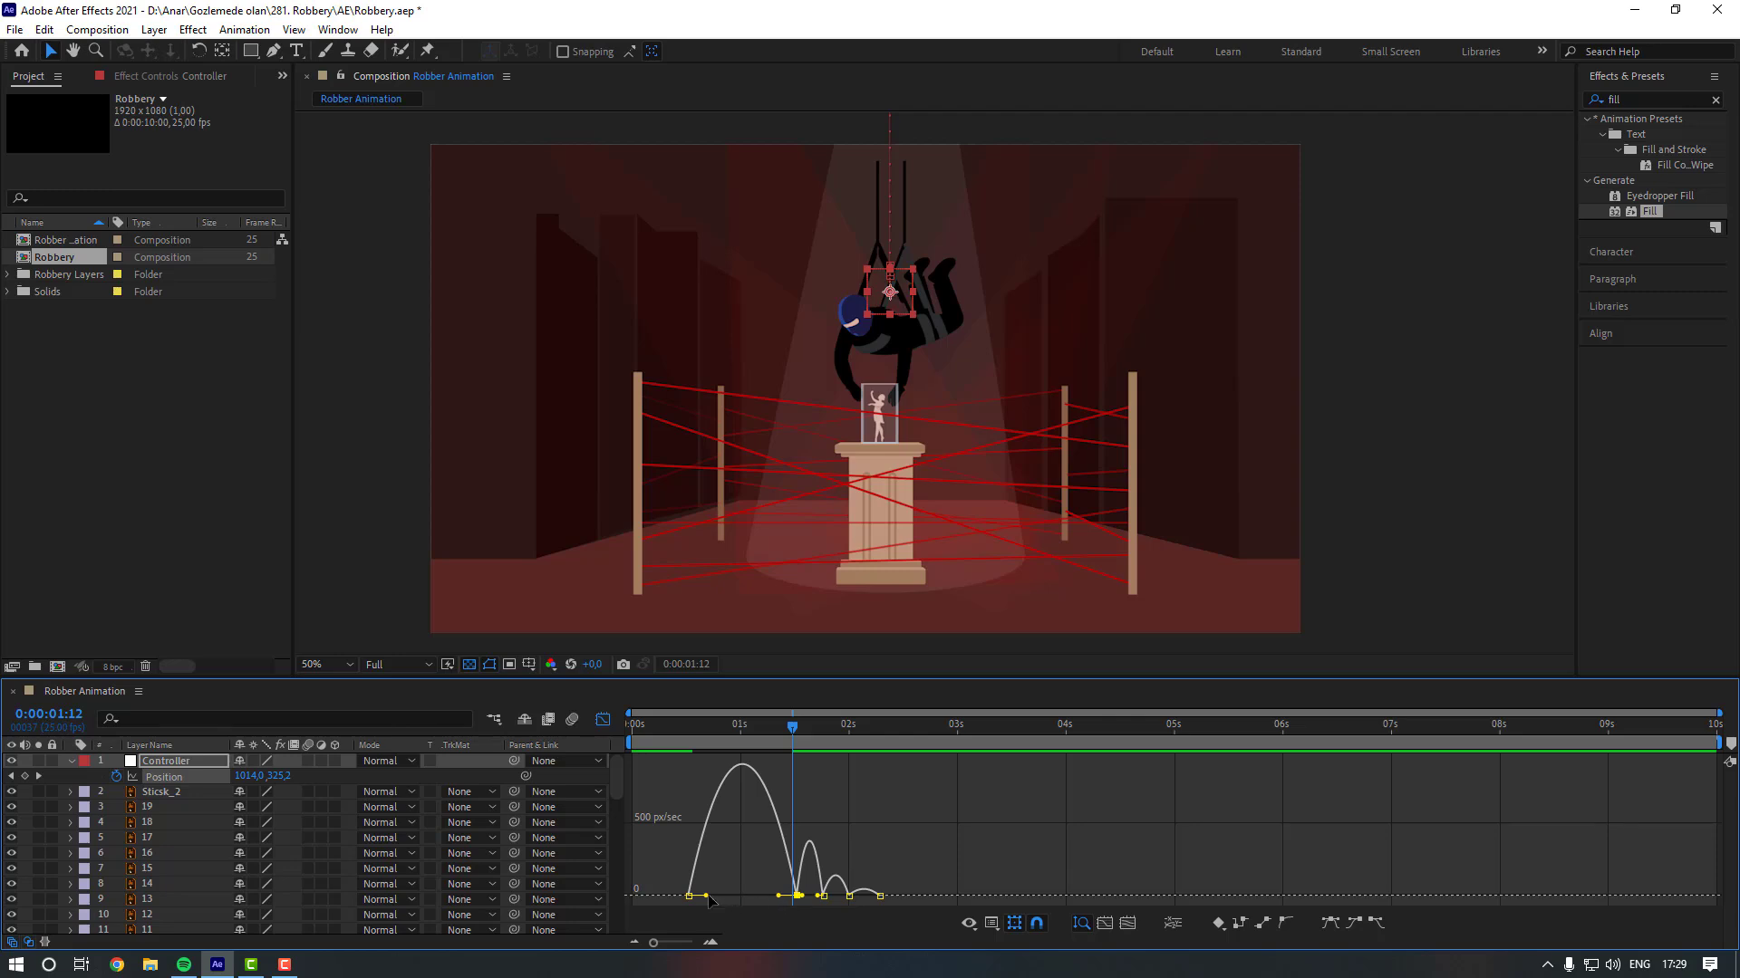
{"action": "left_click_drag", "start_coordinate": [716, 899], "coordinate": [756, 897]}
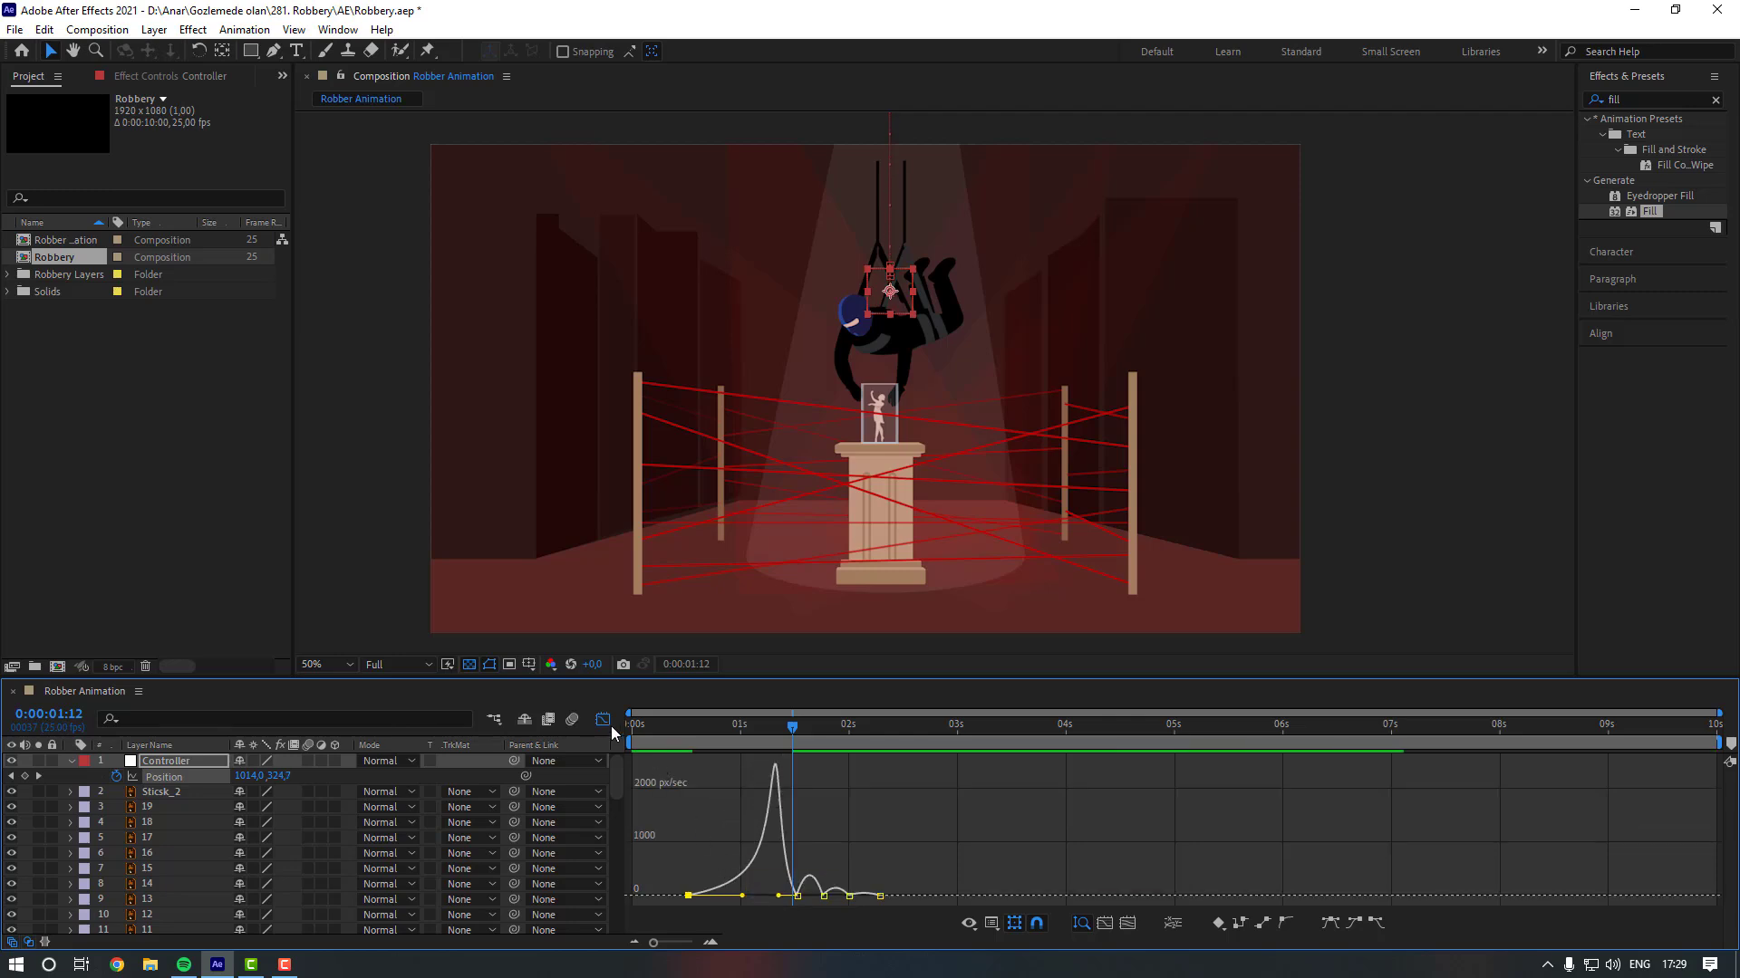
{"action": "left_click", "coordinate": [602, 720]}
{"action": "left_click", "coordinate": [739, 780]}
{"action": "key", "text": "space"}
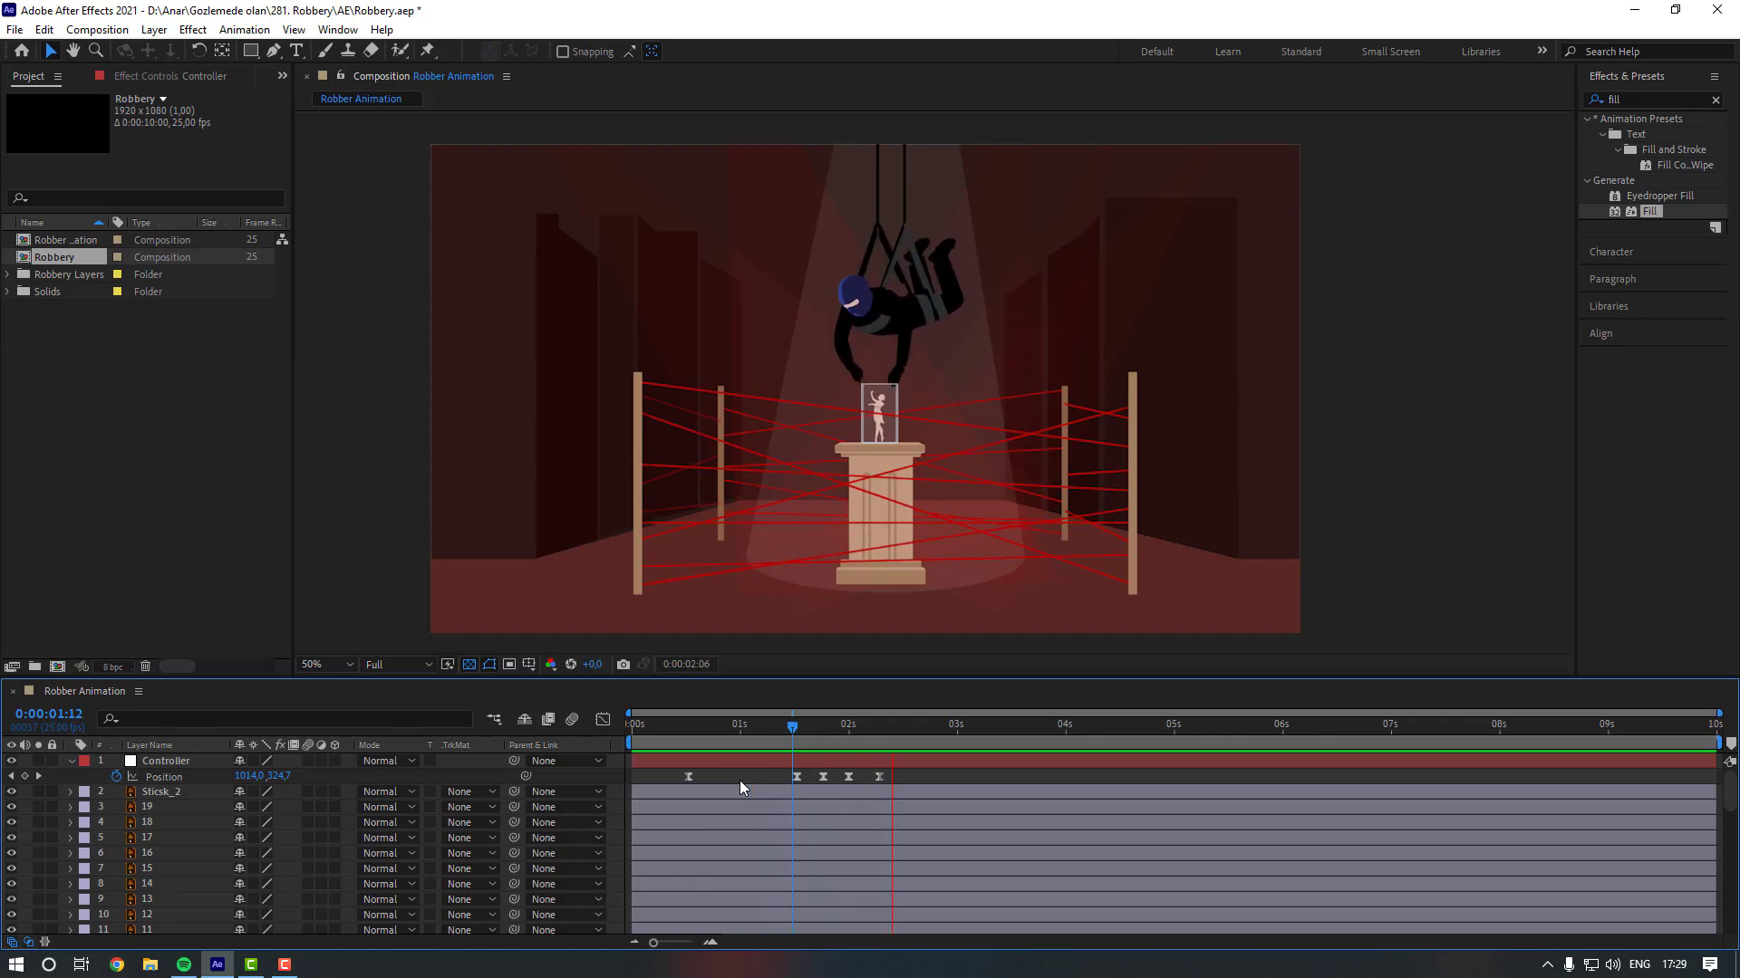
{"action": "key", "text": "space"}
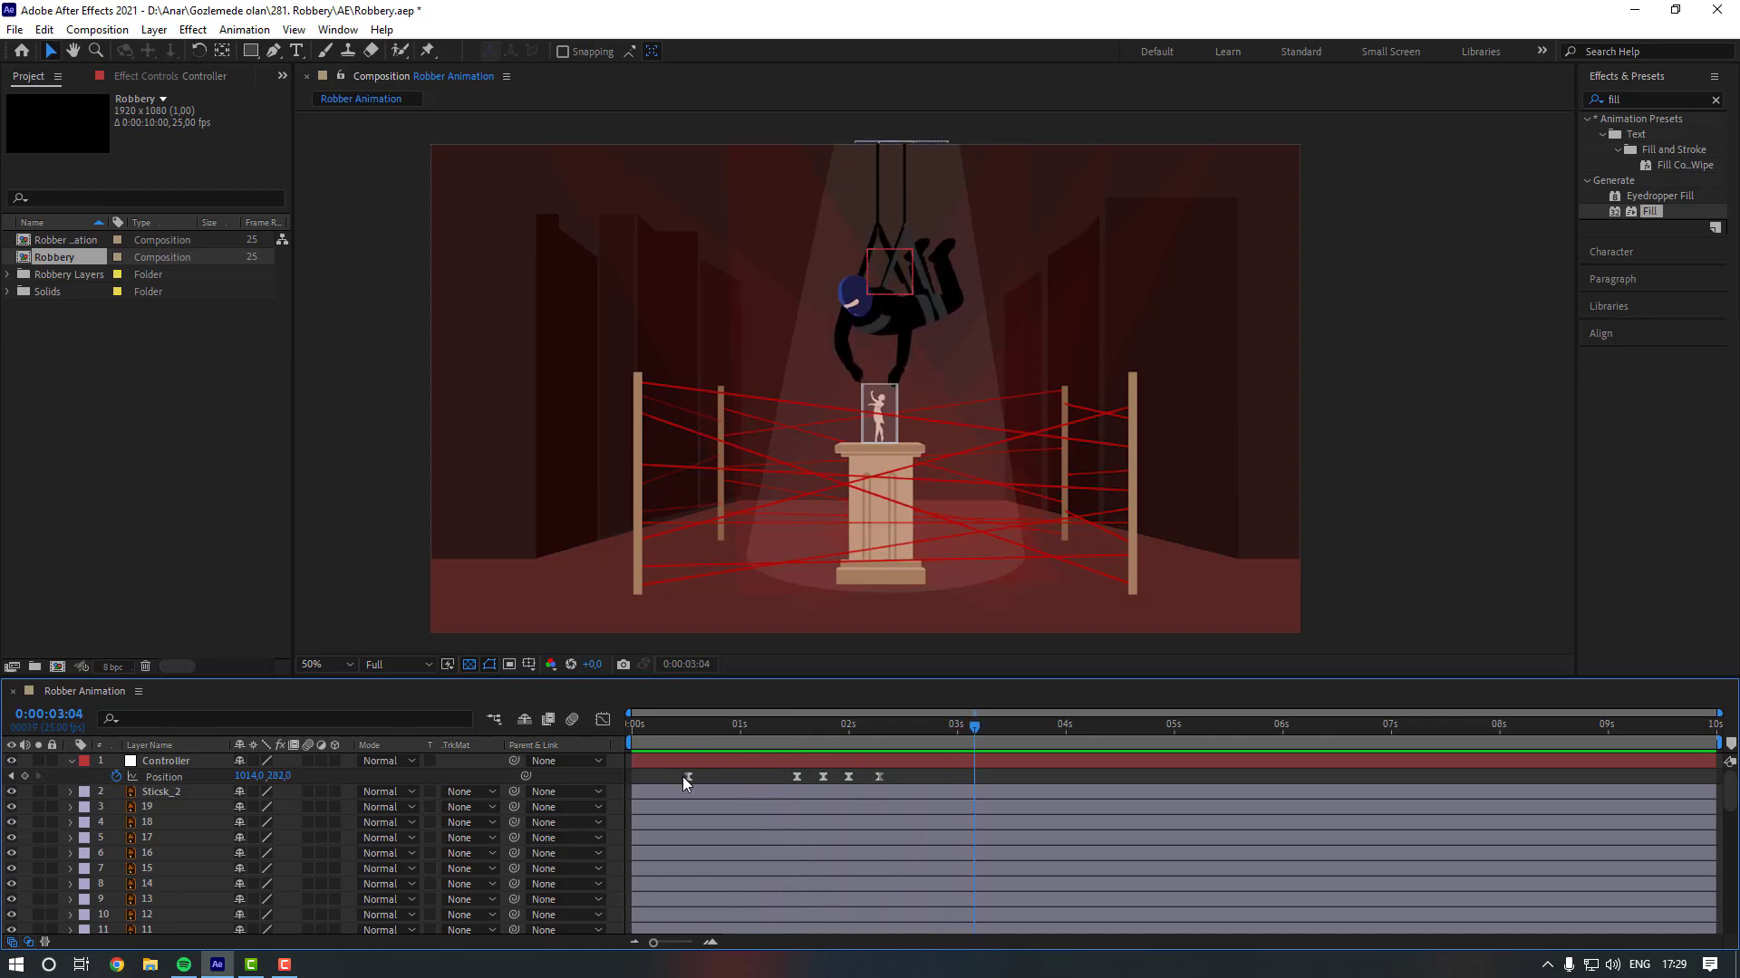
Move the Controller's first Position keyframe later, to about 0:00:00:19, and preview the shorter drop.
{"action": "left_click_drag", "start_coordinate": [687, 776], "coordinate": [715, 776]}
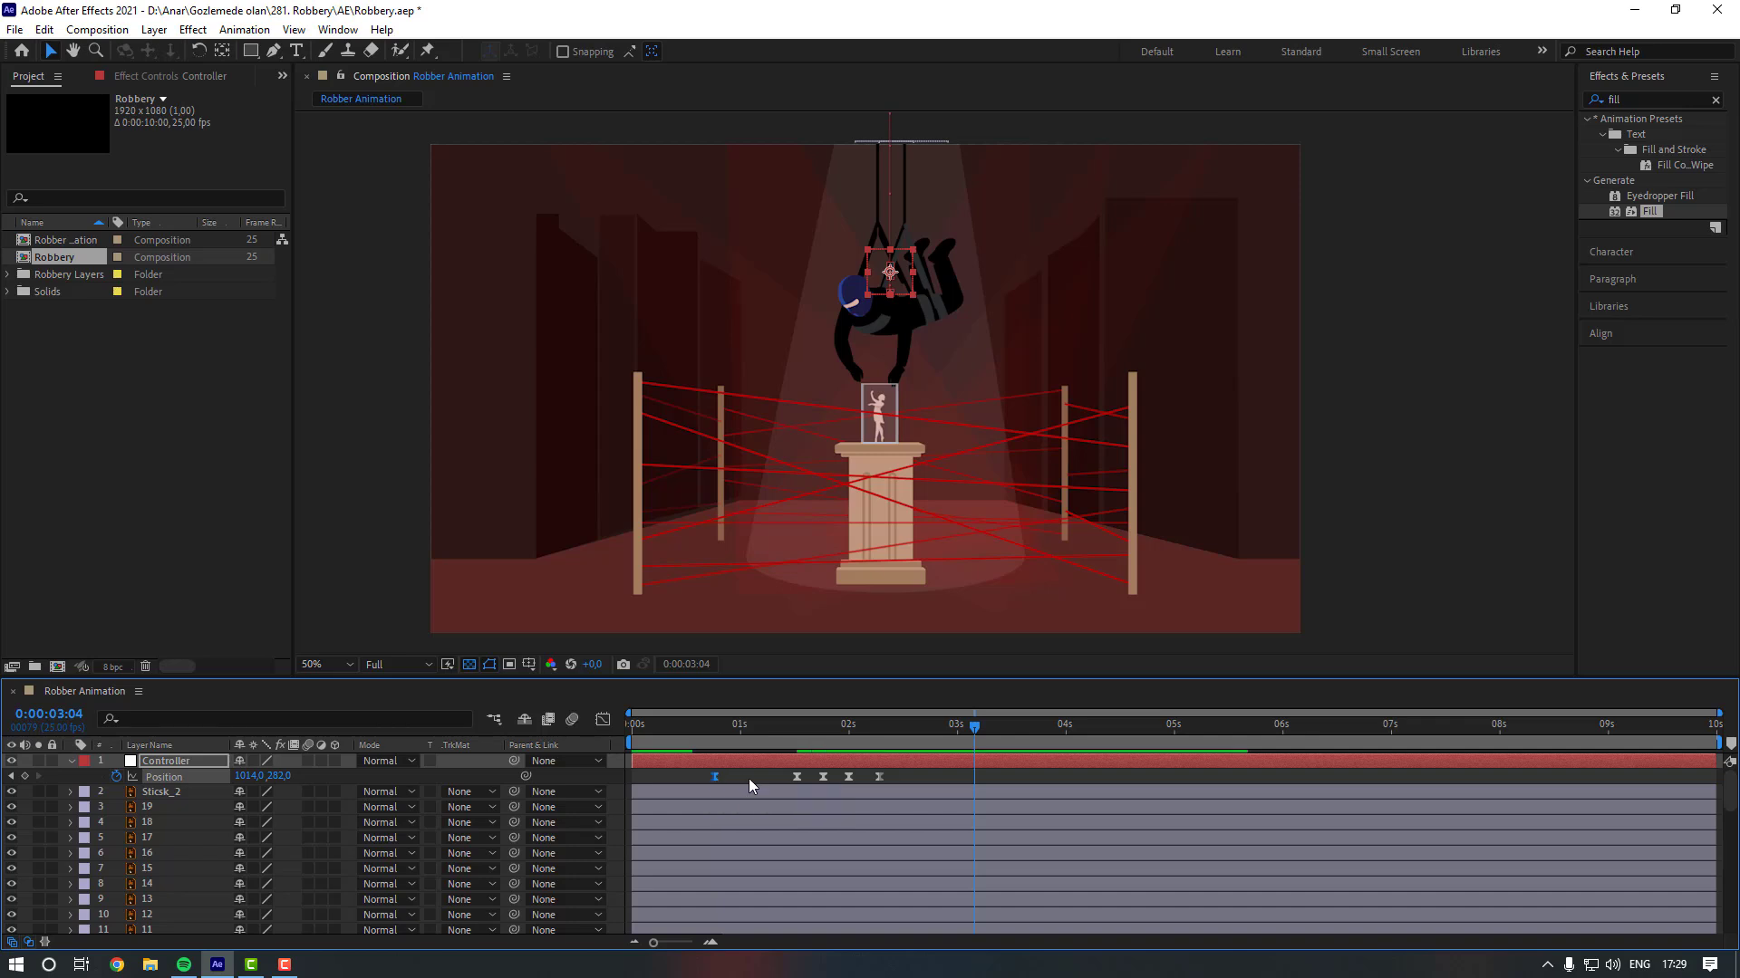
{"action": "left_click", "coordinate": [750, 779]}
{"action": "left_click", "coordinate": [702, 727]}
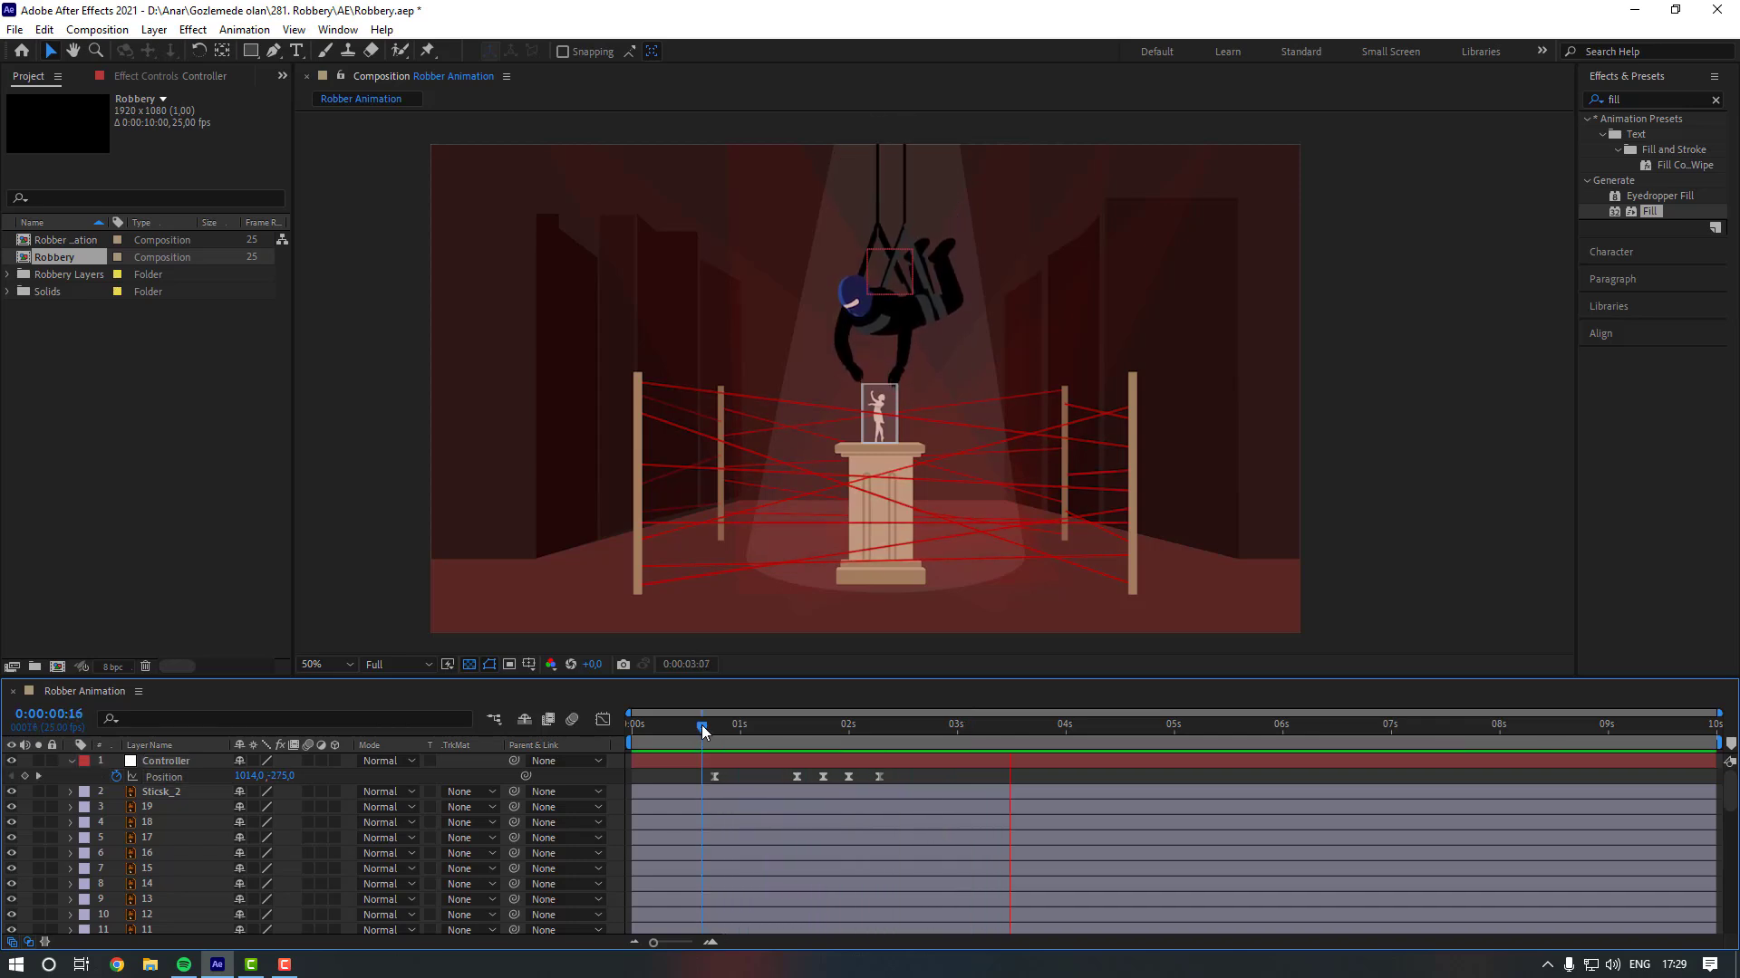
At 0:00:01:13, draw a vertical Pen line from the left rope's upper end to just above the composition's top edge.
{"action": "left_click_drag", "start_coordinate": [704, 726], "coordinate": [801, 728]}
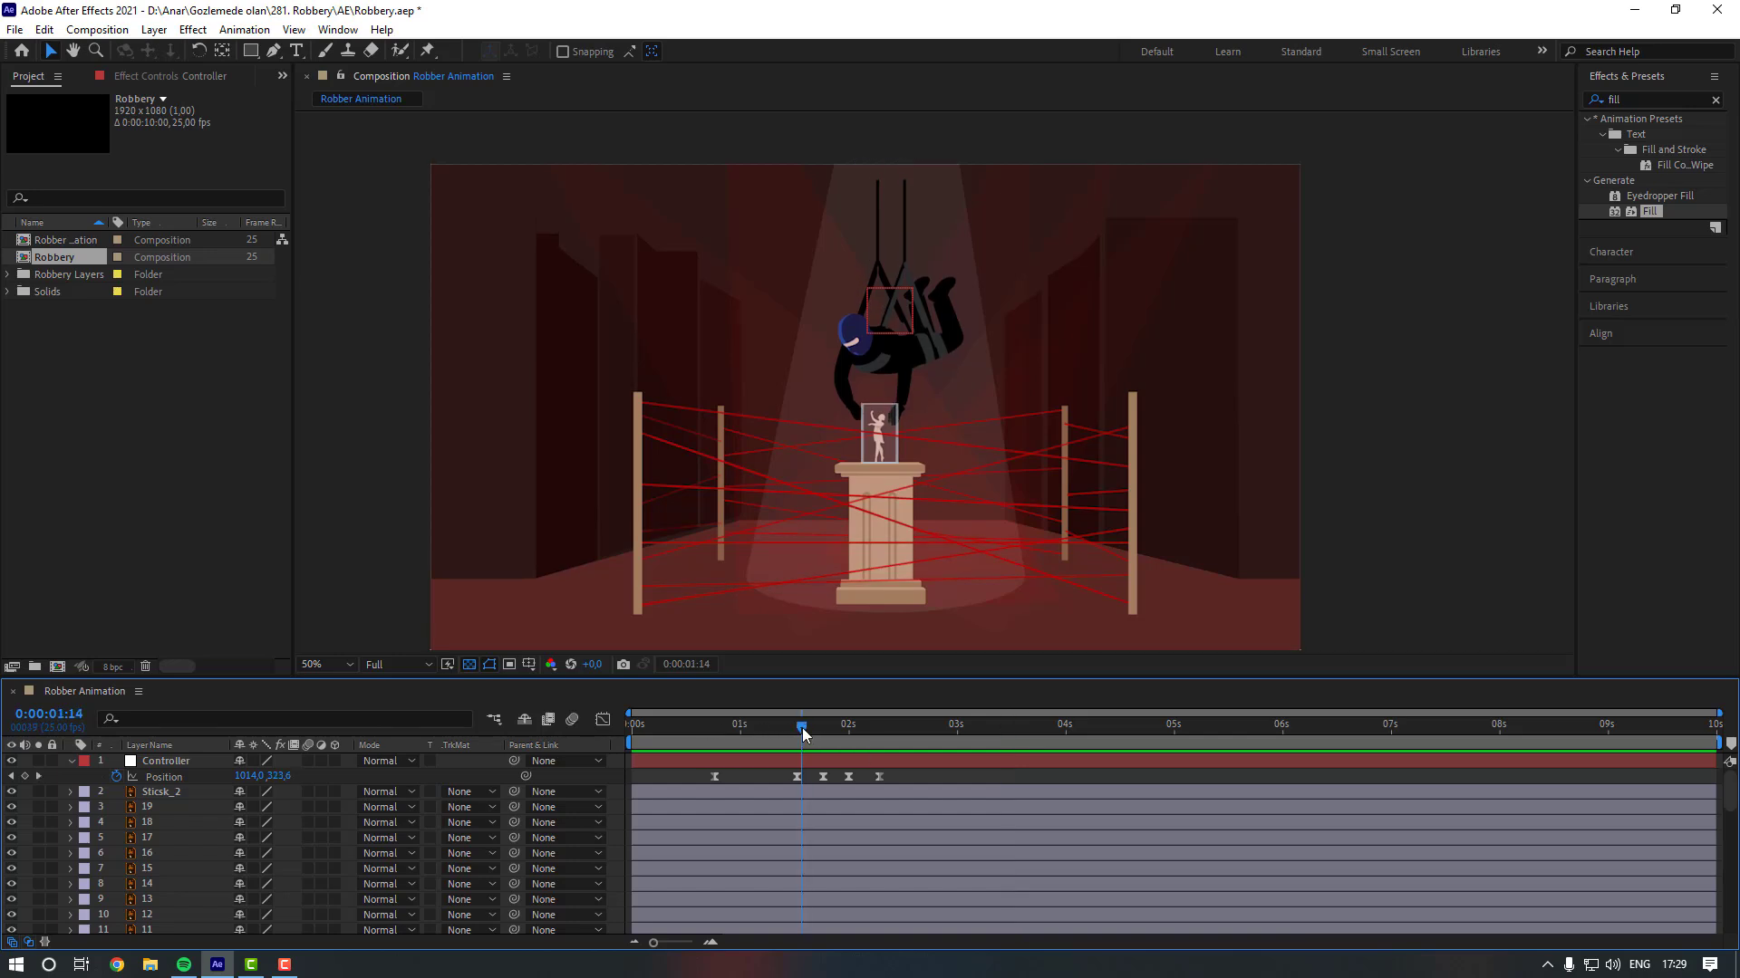
{"action": "scroll", "coordinate": [889, 165], "scroll_direction": "up", "scroll_amount": 1}
{"action": "left_click_drag", "start_coordinate": [878, 238], "coordinate": [808, 572]}
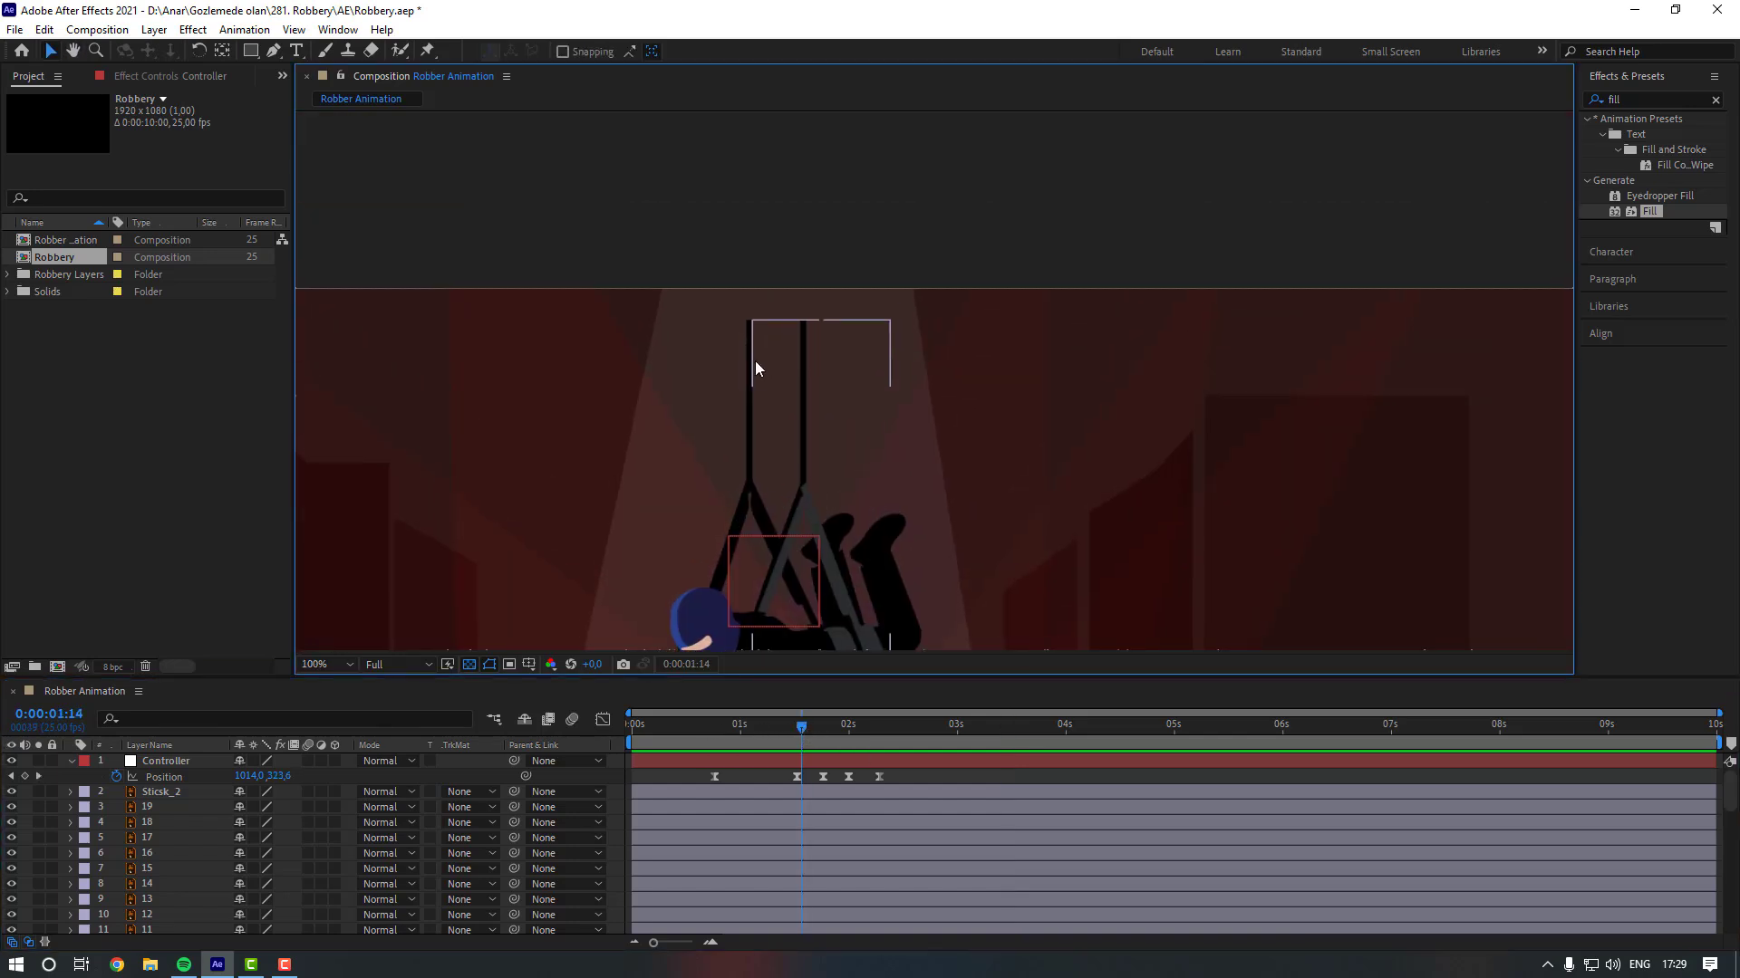
{"action": "scroll", "coordinate": [753, 361], "scroll_direction": "up", "scroll_amount": 1}
{"action": "left_click_drag", "start_coordinate": [717, 350], "coordinate": [799, 353]}
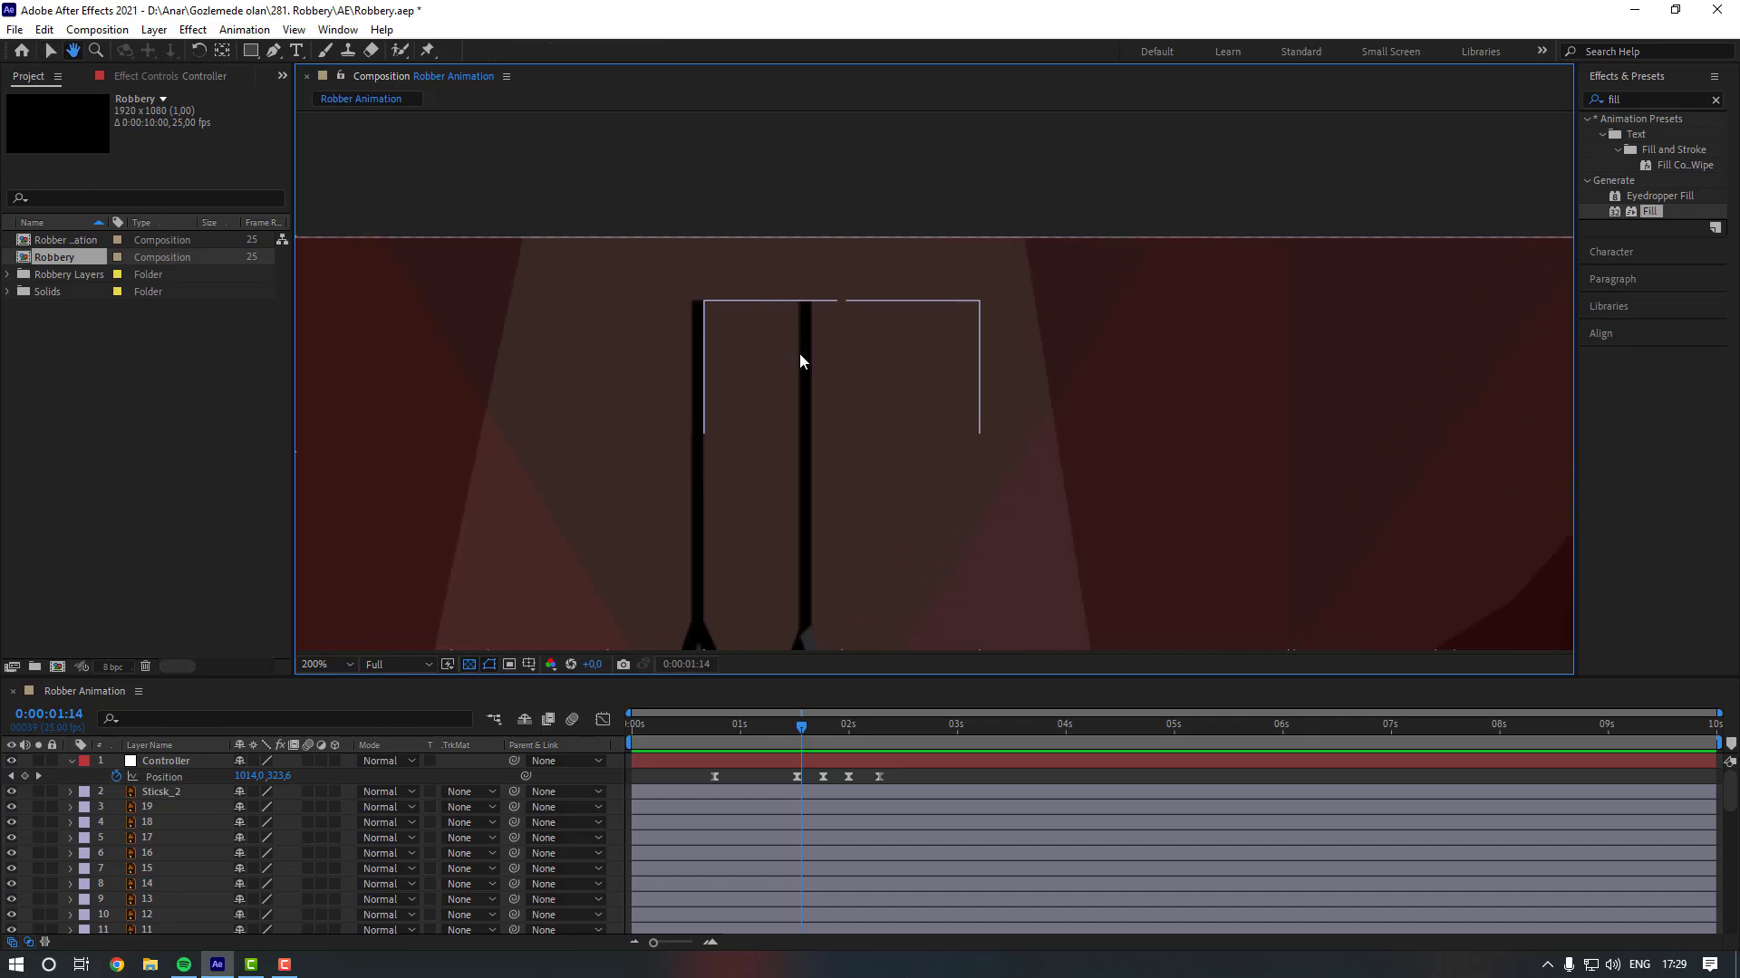
{"action": "scroll", "coordinate": [702, 360], "scroll_direction": "up", "scroll_amount": 1}
{"action": "left_click_drag", "start_coordinate": [532, 163], "coordinate": [609, 288]}
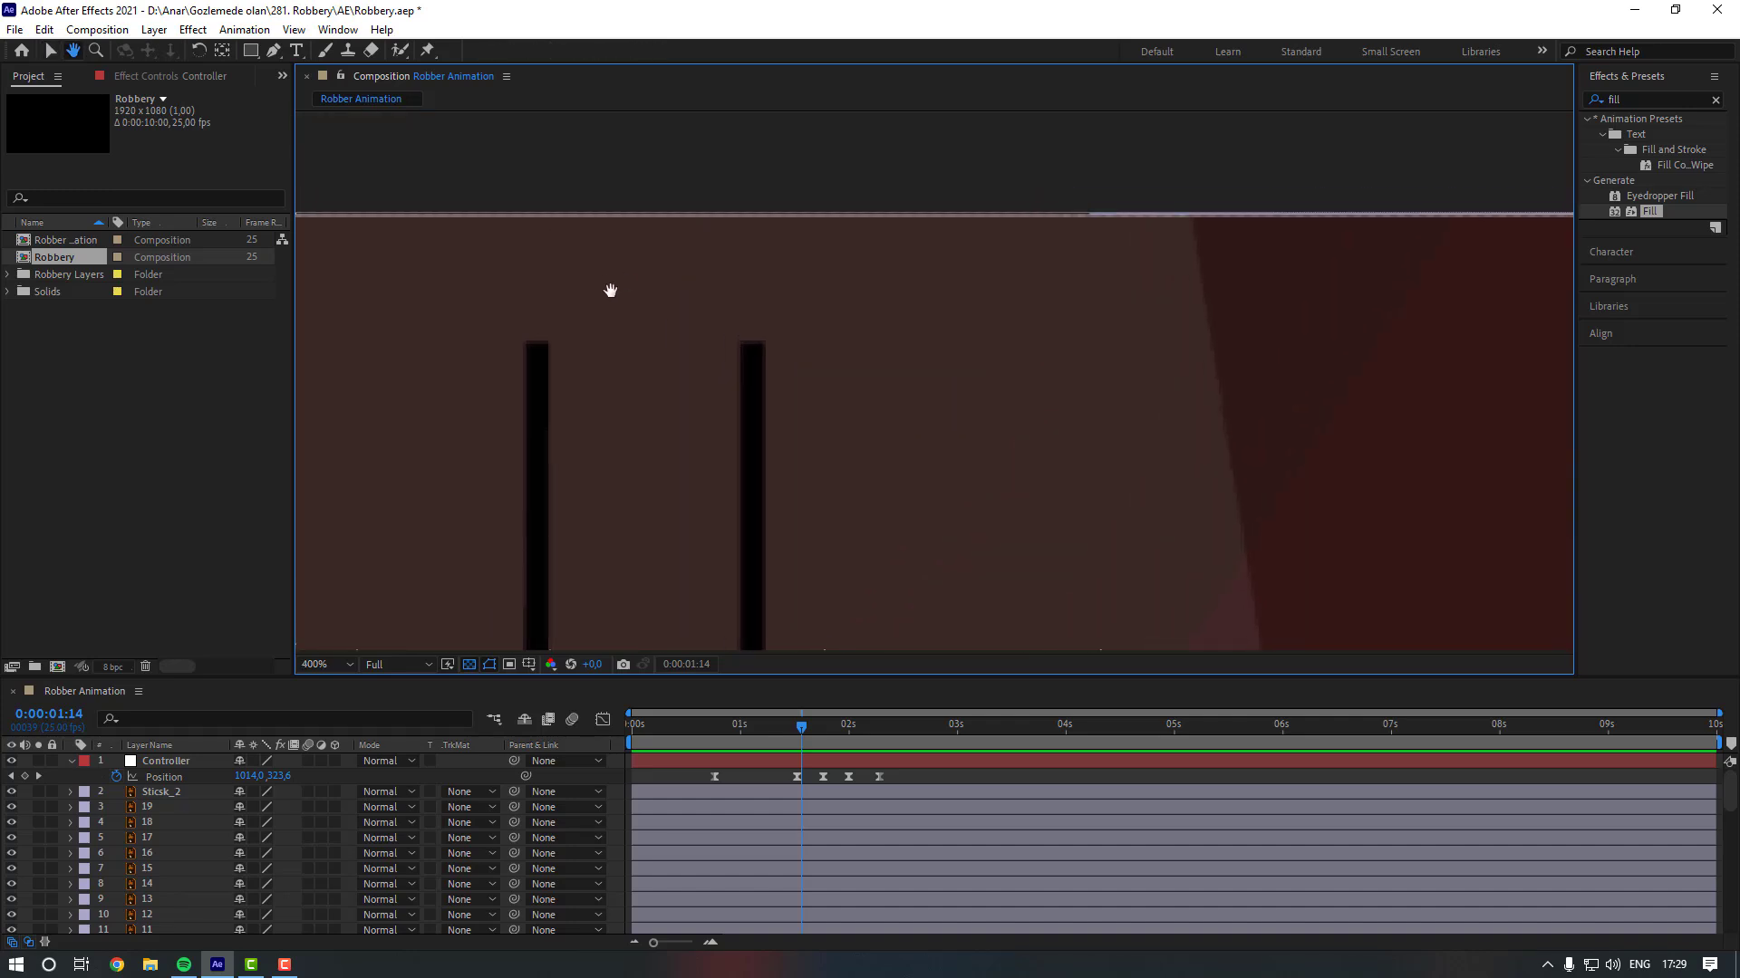
{"action": "left_click_drag", "start_coordinate": [802, 732], "coordinate": [797, 731]}
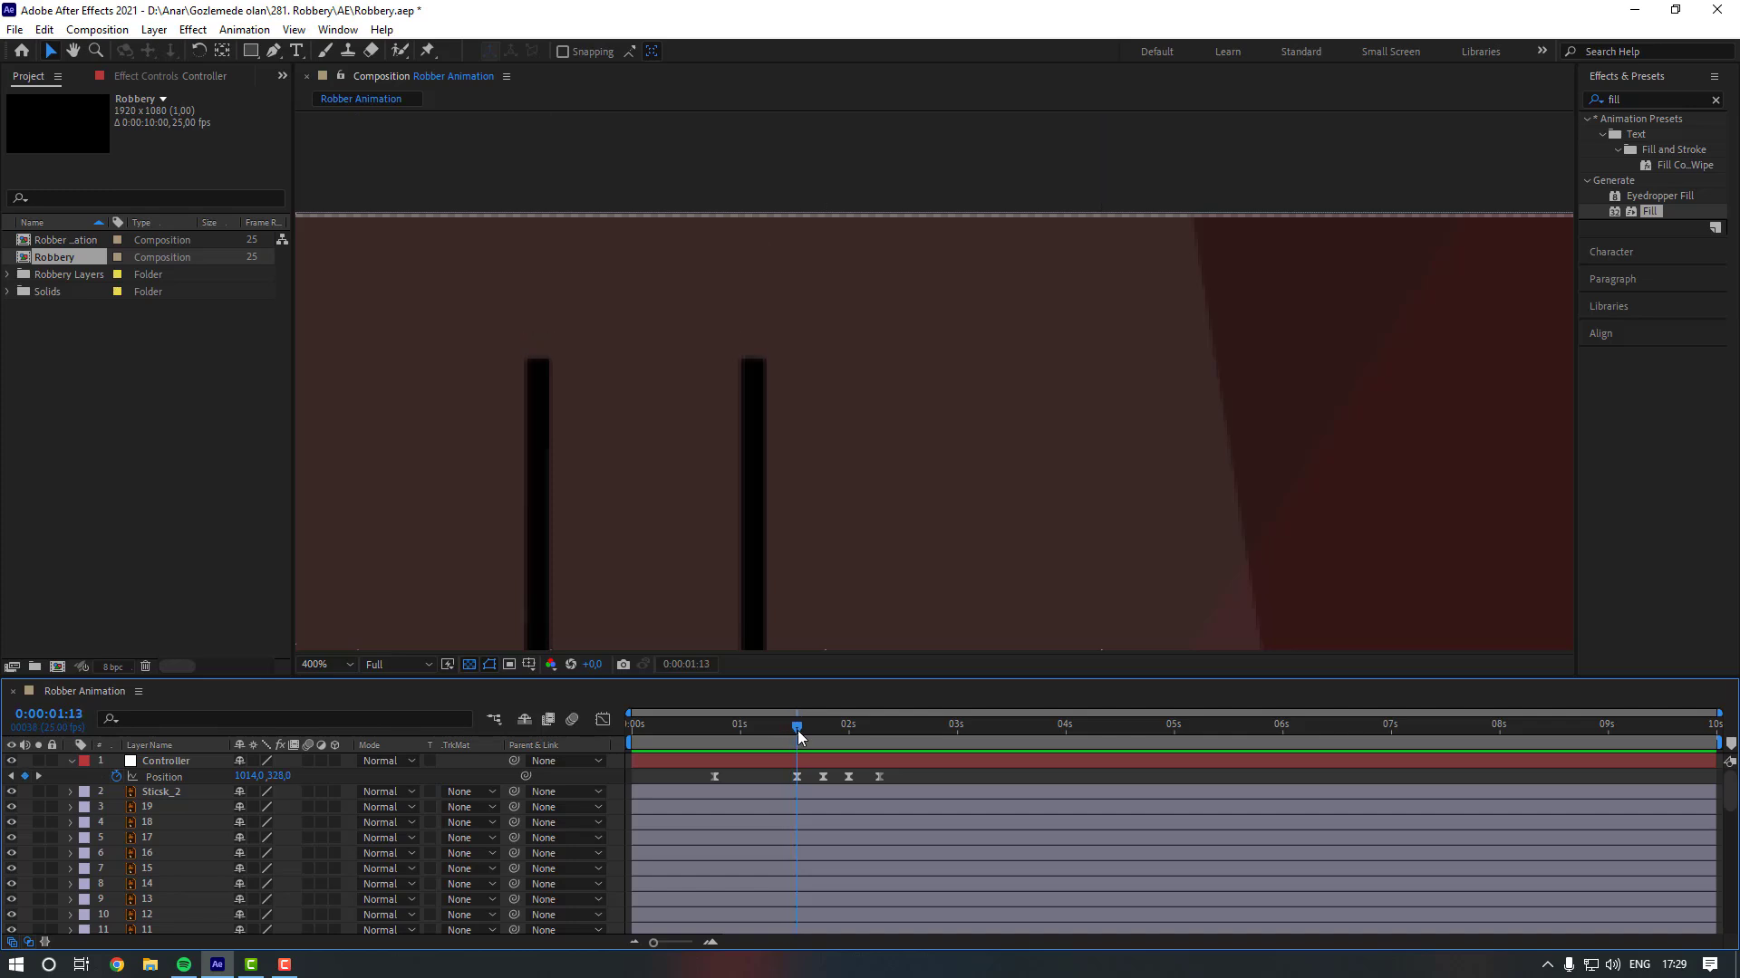
{"action": "left_click", "coordinate": [272, 51]}
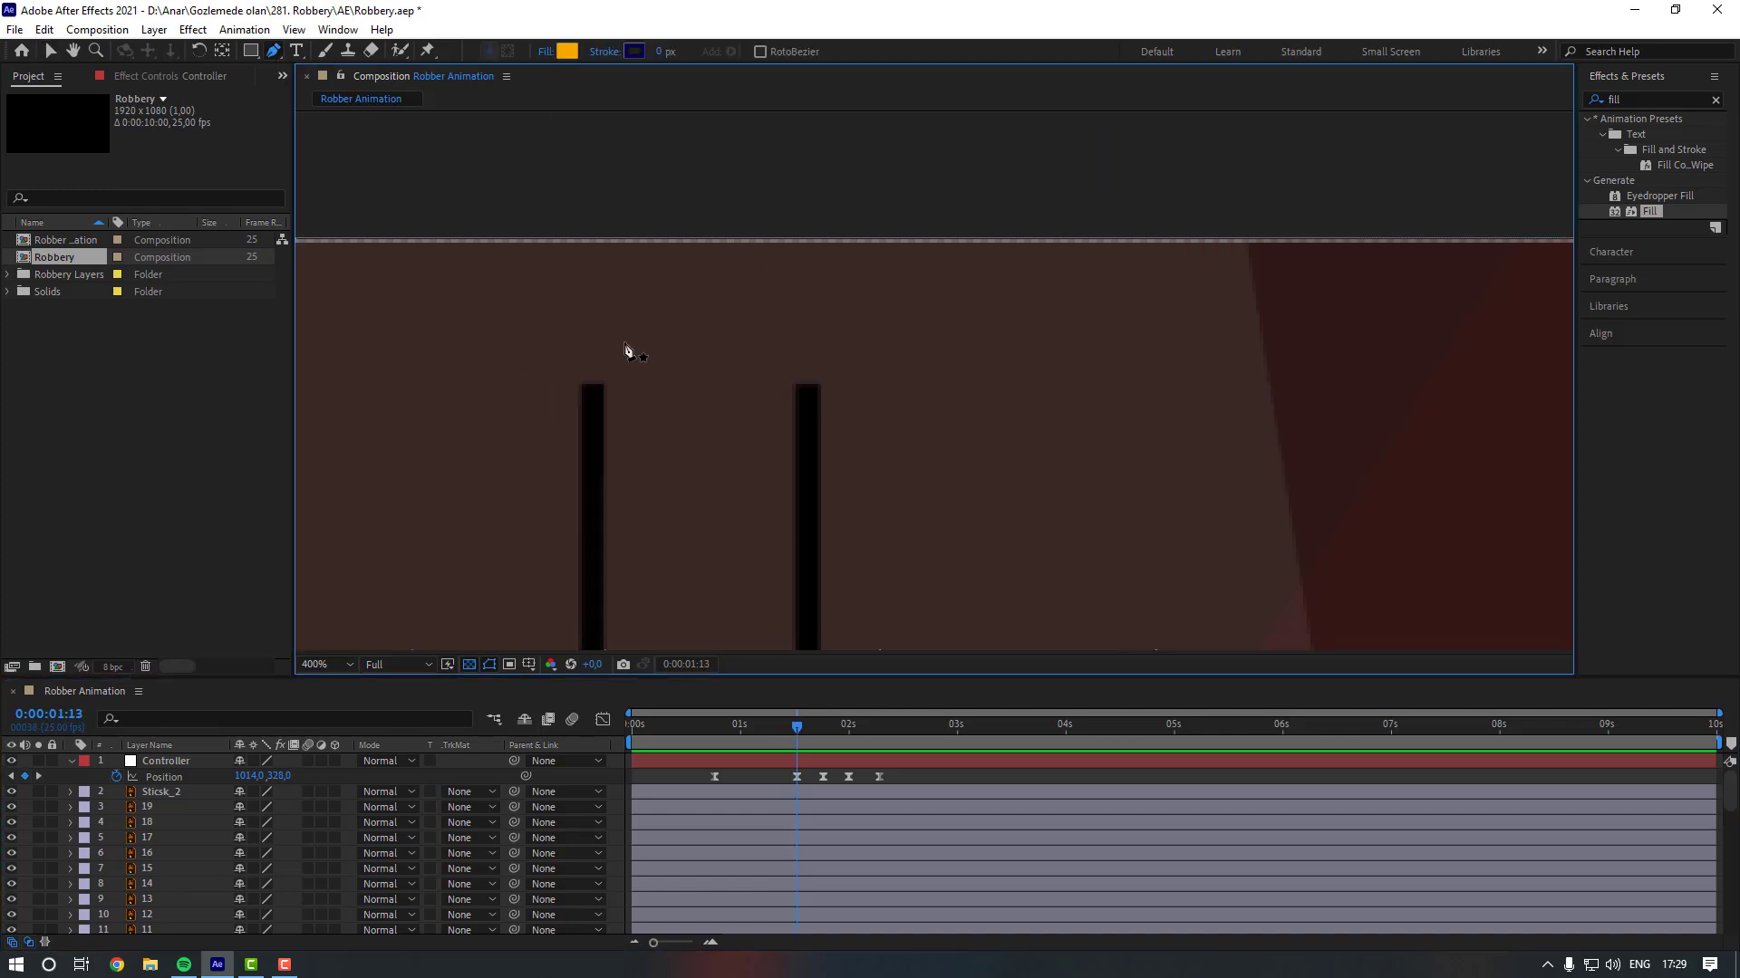
{"action": "left_click", "coordinate": [593, 393]}
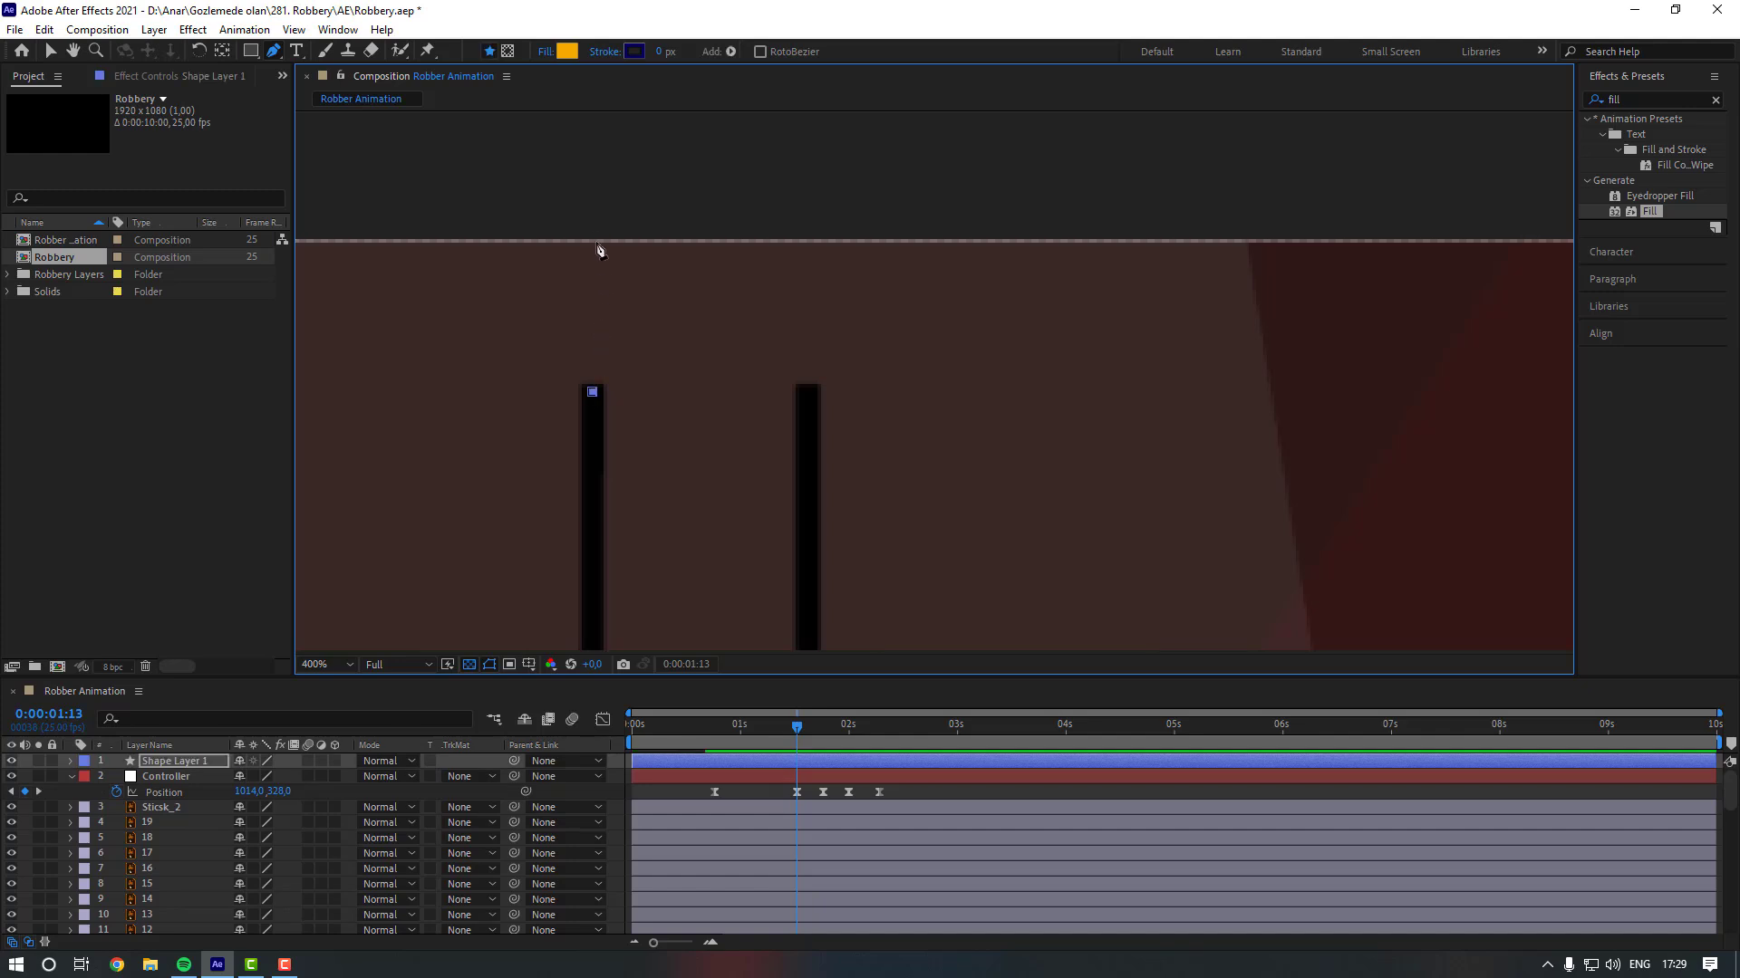
{"action": "left_click", "coordinate": [593, 217]}
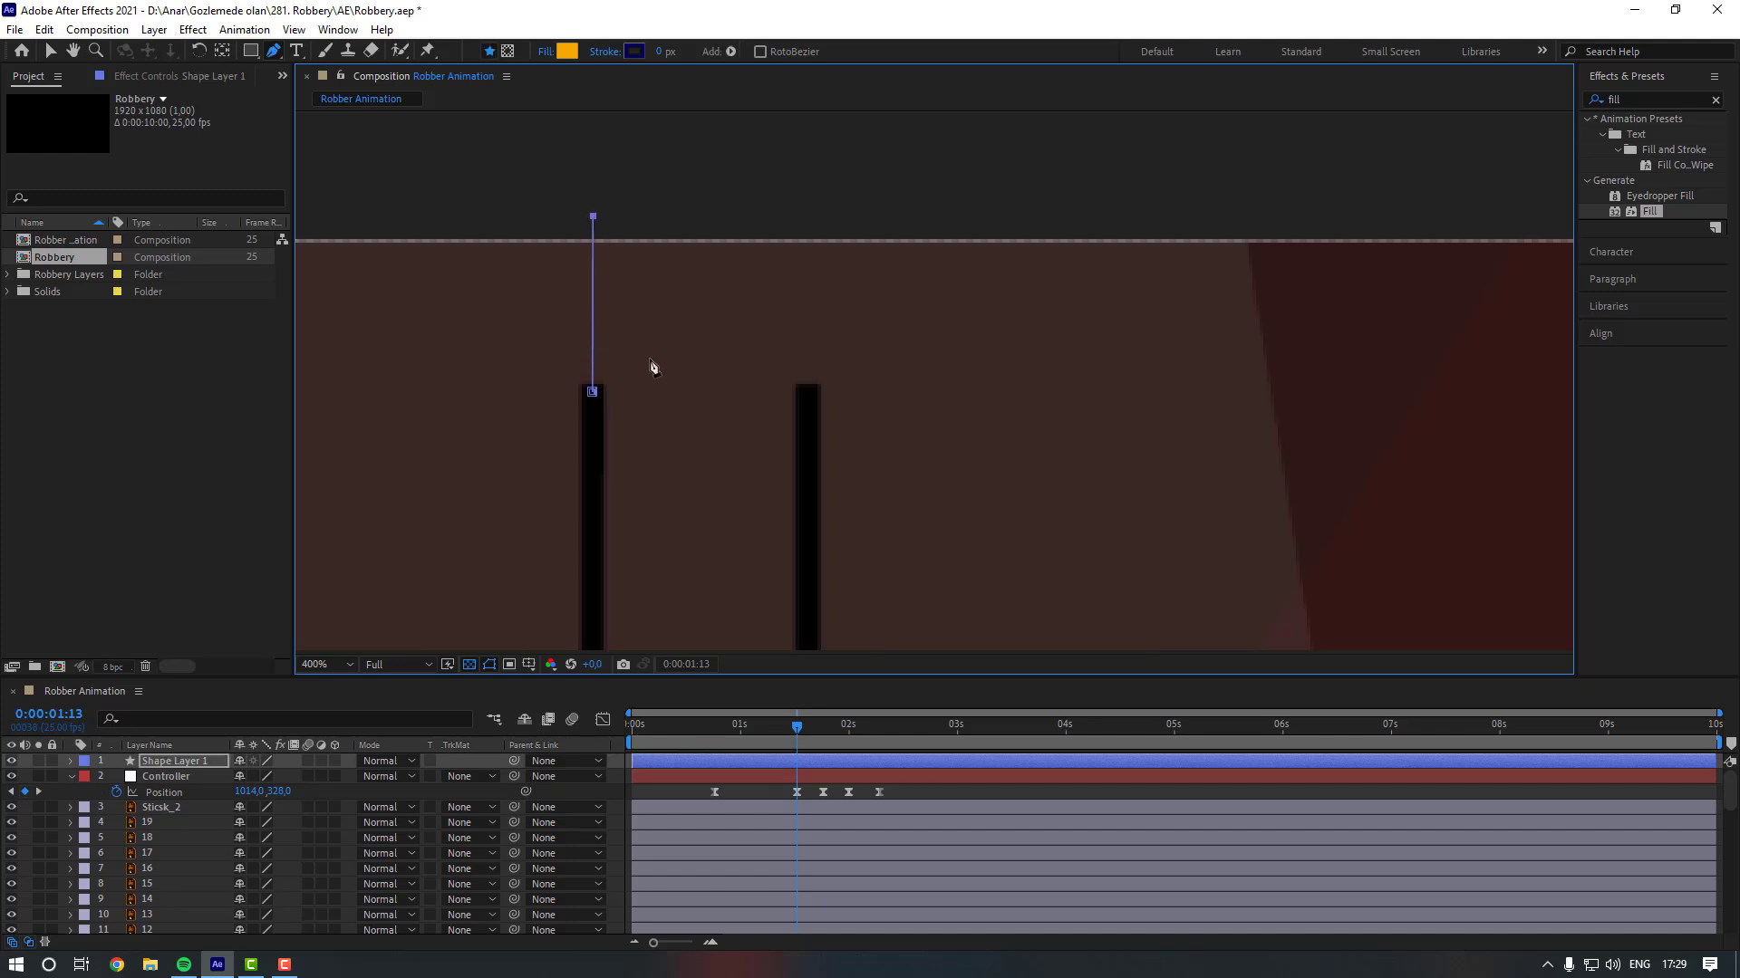
Give the new line a black (000000) stroke 8 px wide.
{"action": "left_click", "coordinate": [634, 52]}
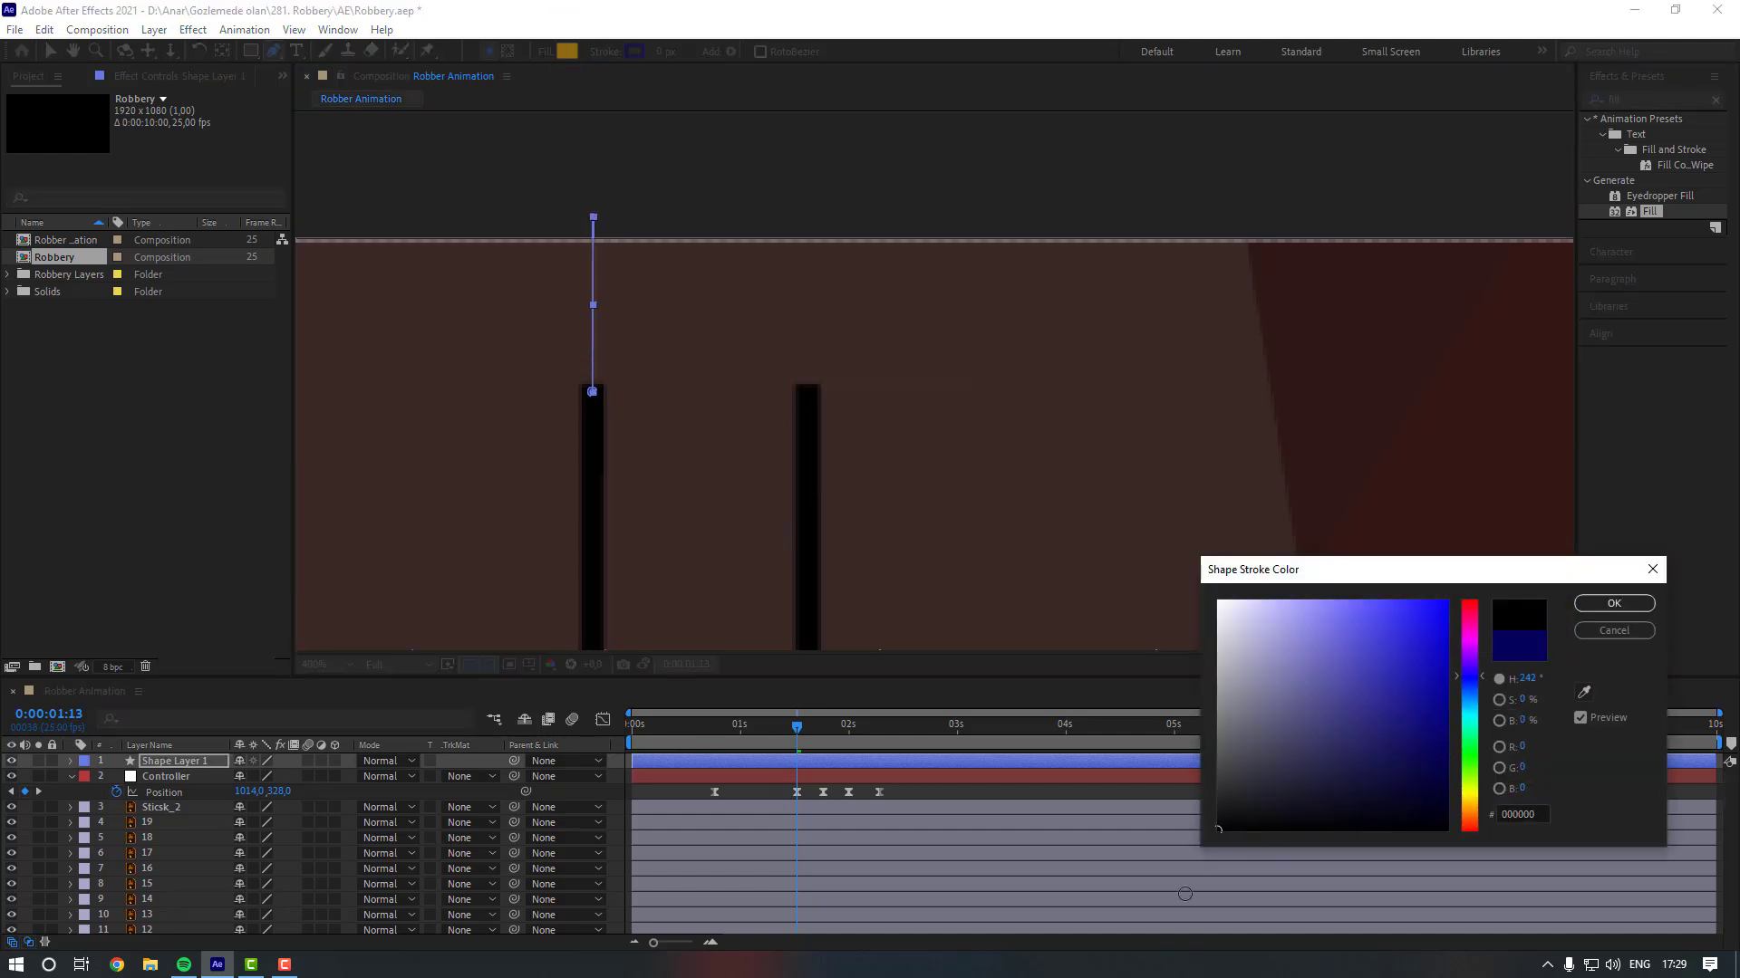
{"action": "left_click", "coordinate": [1614, 603]}
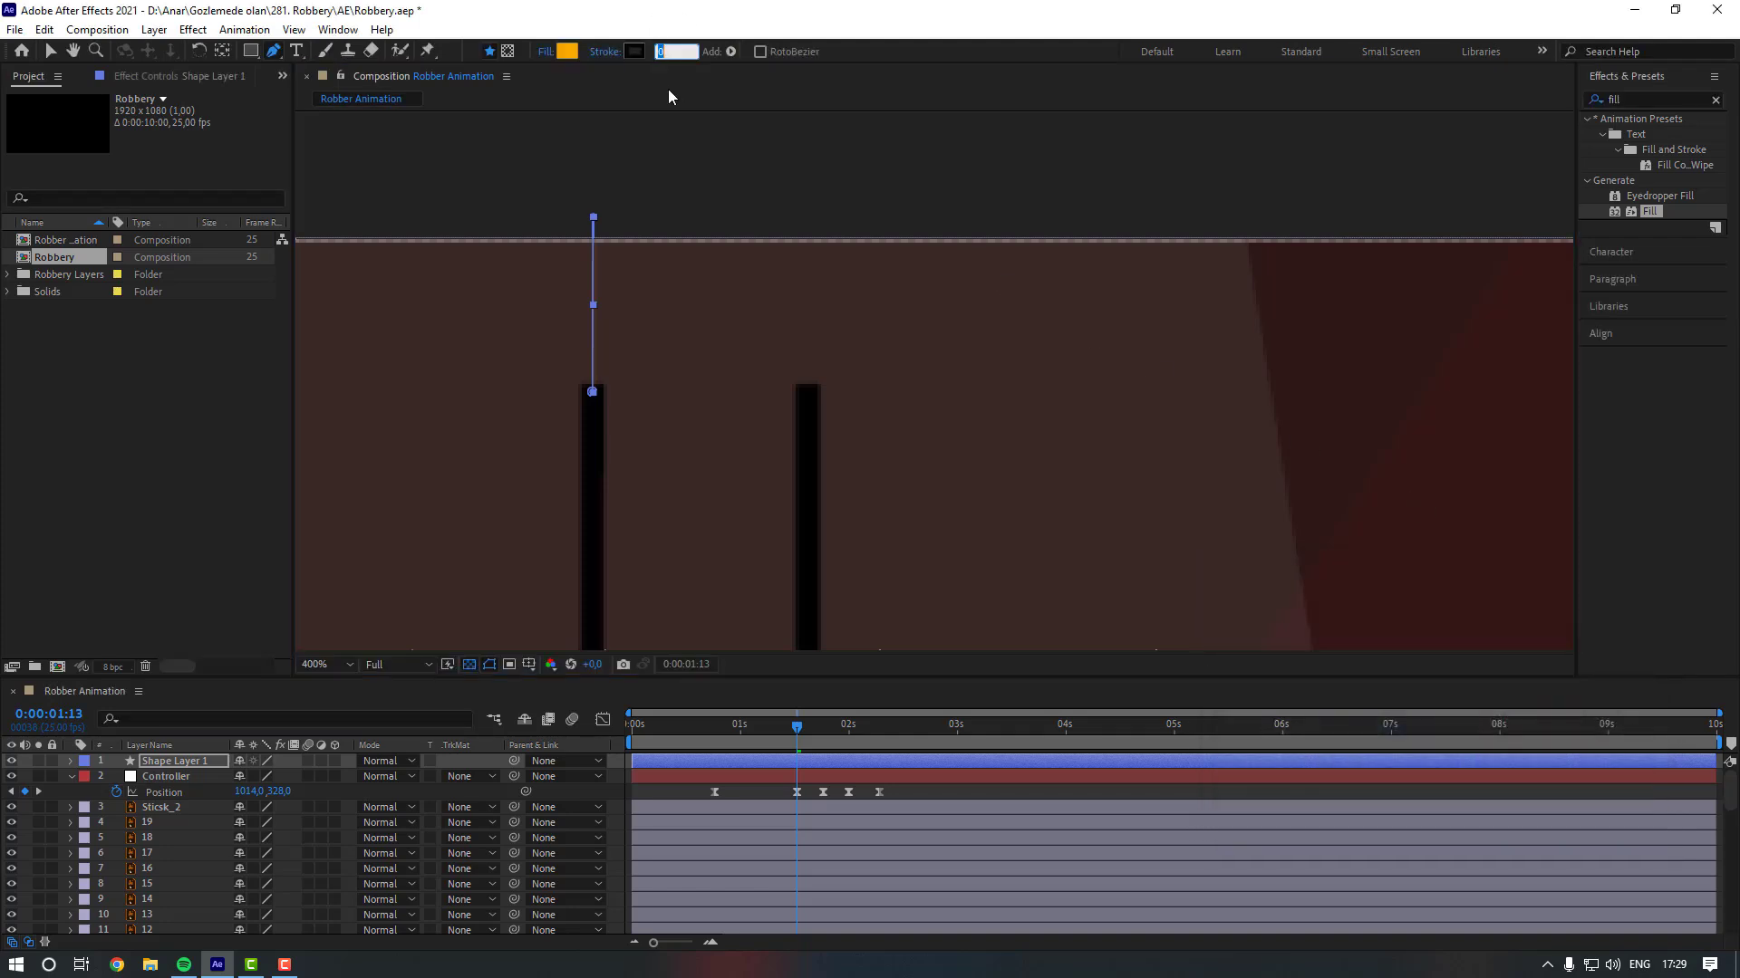
{"action": "type", "text": "2"}
{"action": "key", "text": "Return"}
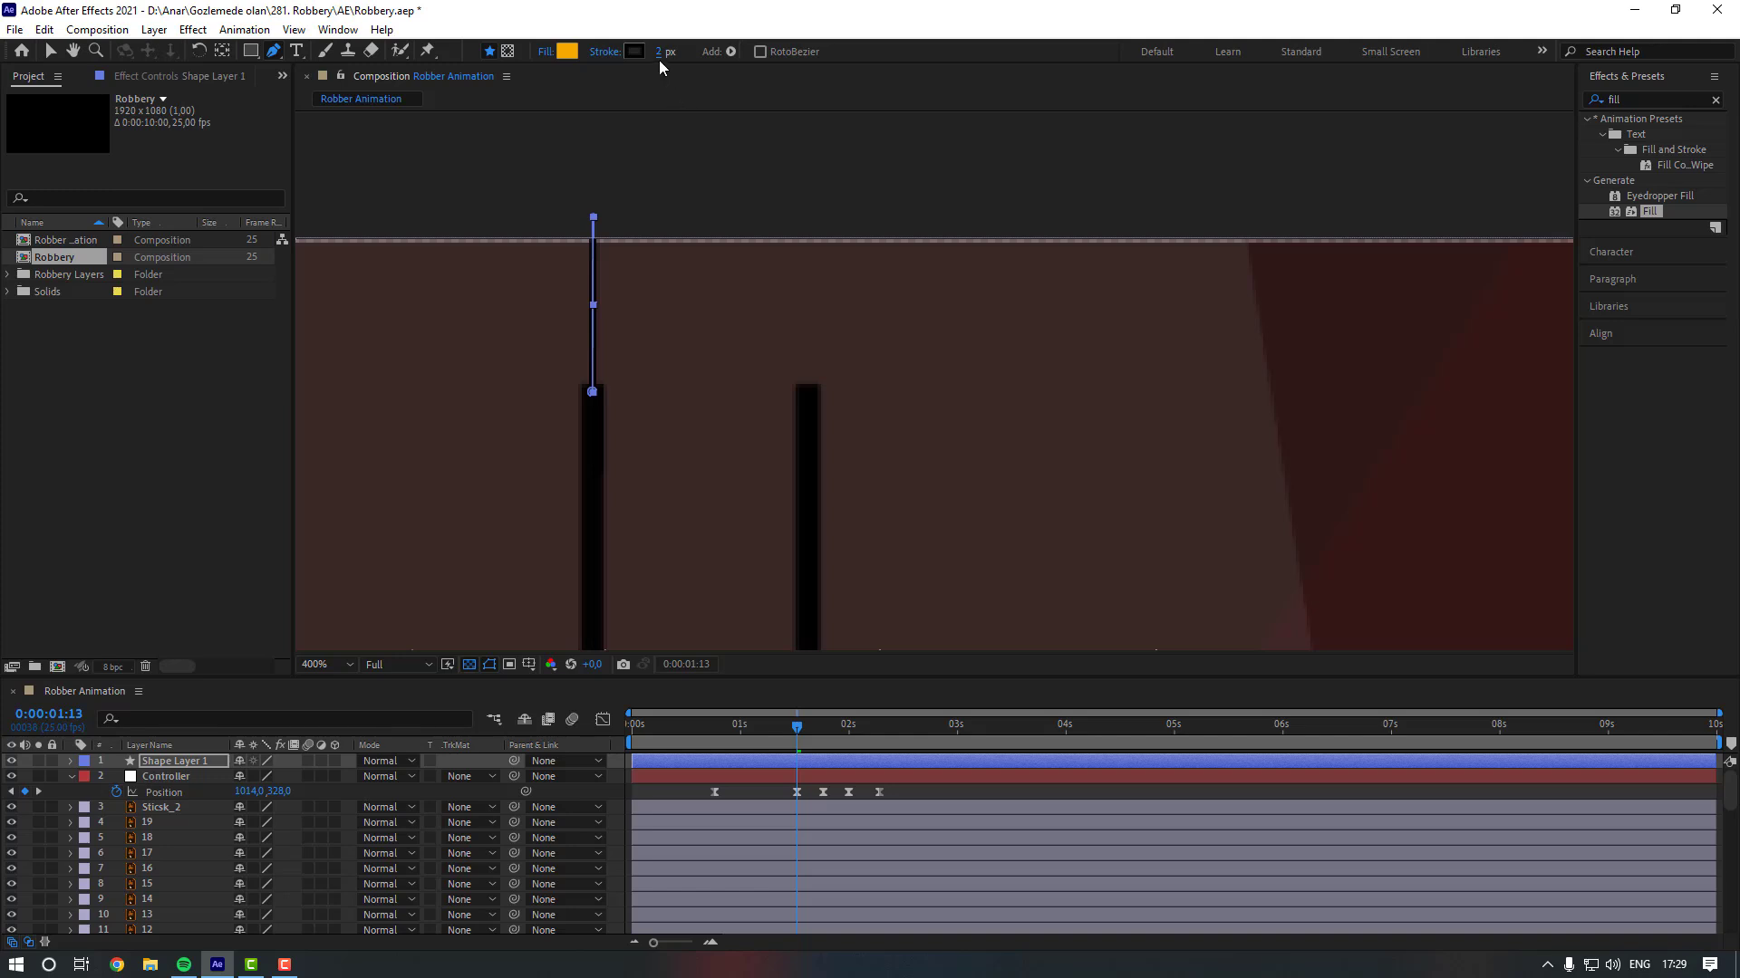
{"action": "mouse_move", "coordinate": [660, 54]}
{"action": "left_mouse_down"}
{"action": "mouse_move", "coordinate": [697, 55]}
{"action": "mouse_move", "coordinate": [666, 54]}
{"action": "left_mouse_up"}
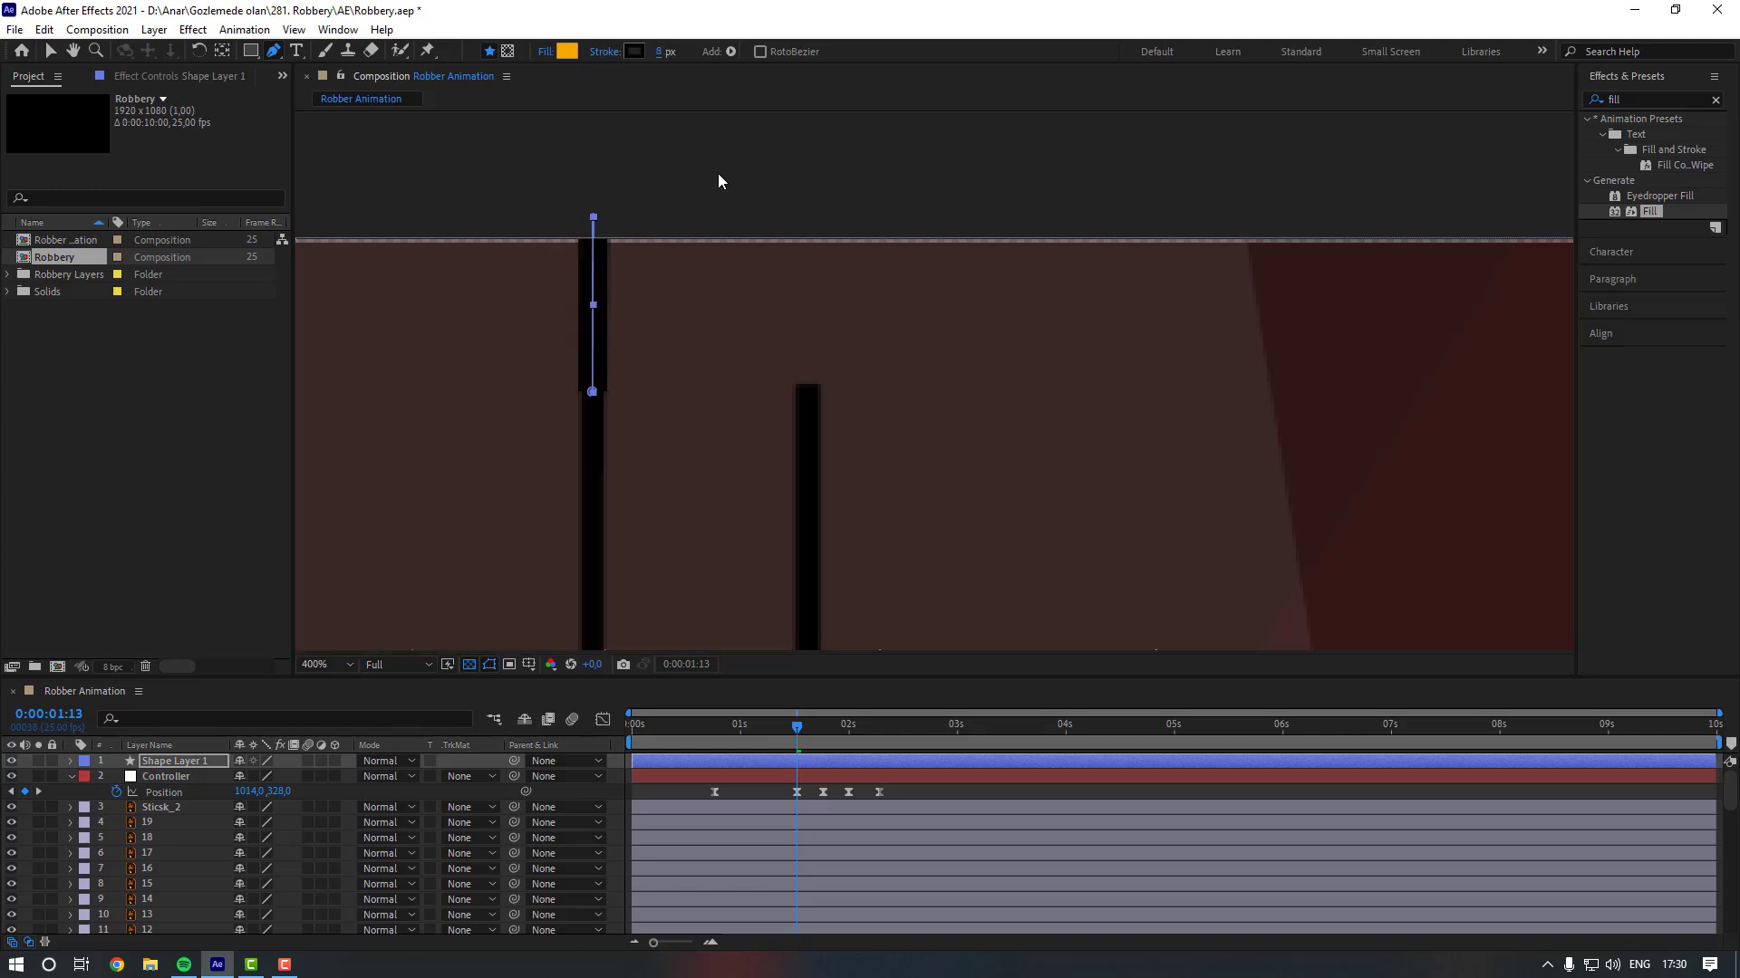
Nudge the rope extension line slightly upward and parent Shape Layer 1 to the Controller.
{"action": "key", "text": "v"}
{"action": "left_click", "coordinate": [739, 220]}
{"action": "left_click", "coordinate": [594, 288]}
{"action": "key", "text": "Up"}
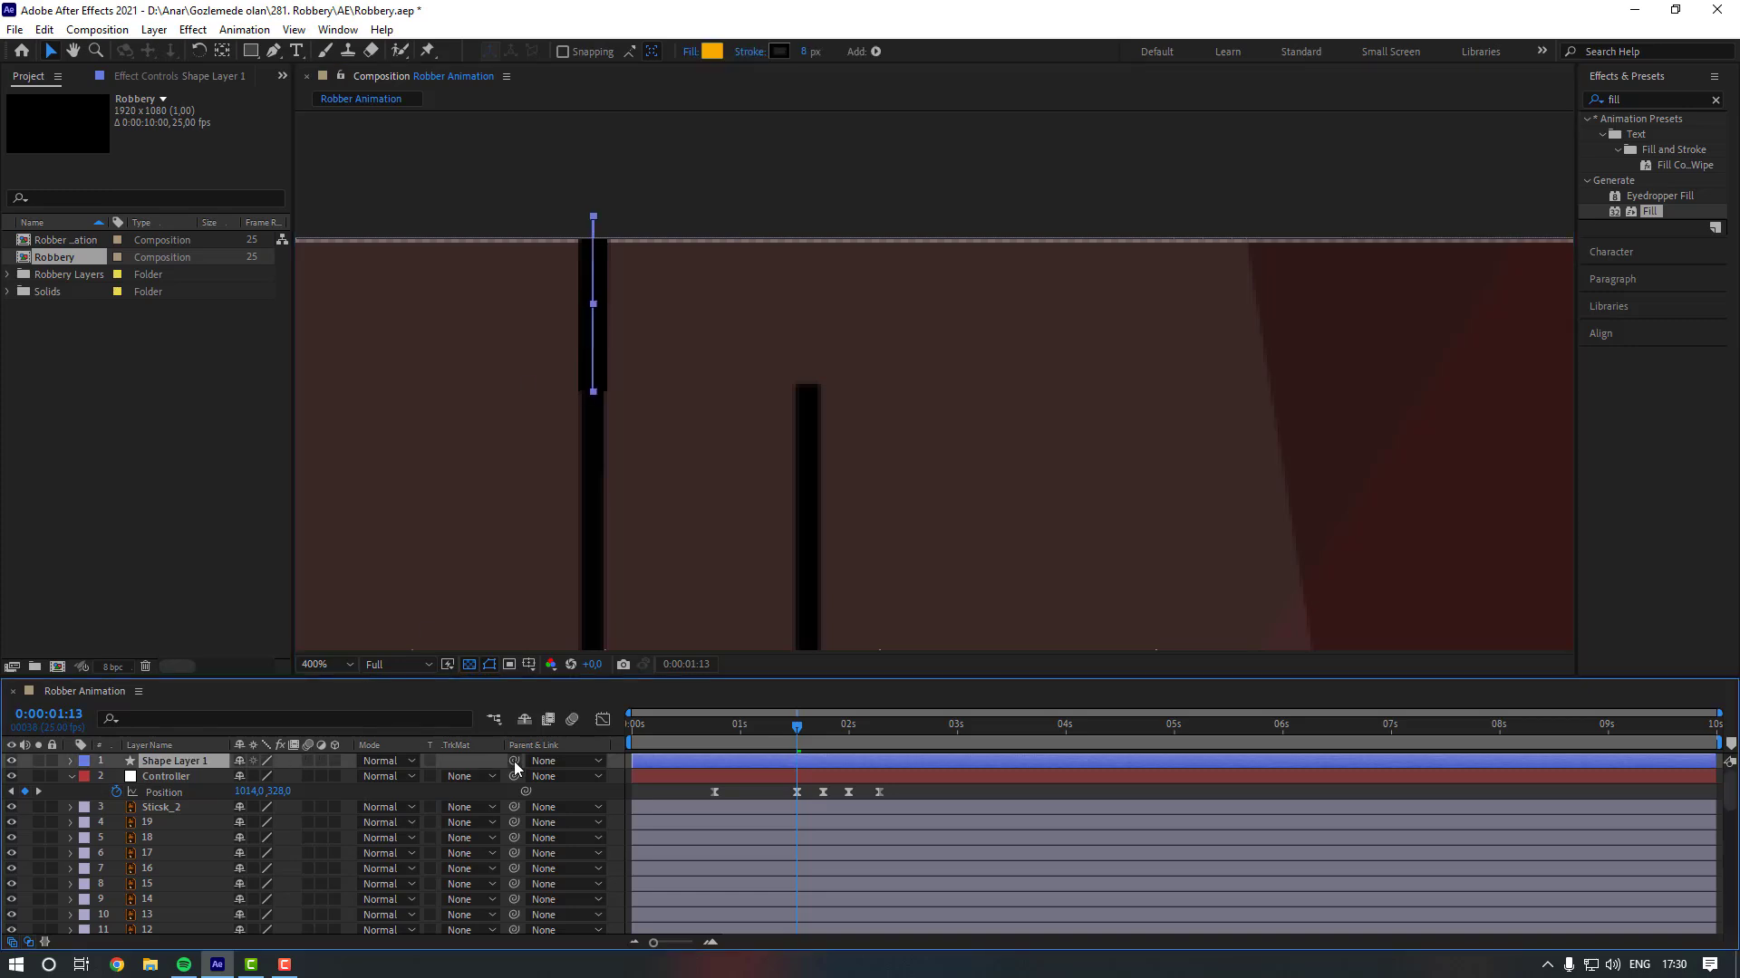
{"action": "left_click_drag", "start_coordinate": [513, 761], "coordinate": [179, 777]}
Duplicate the rope extension line and shift the copy right until it lines up with the right rope.
{"action": "key", "text": "ctrl+d"}
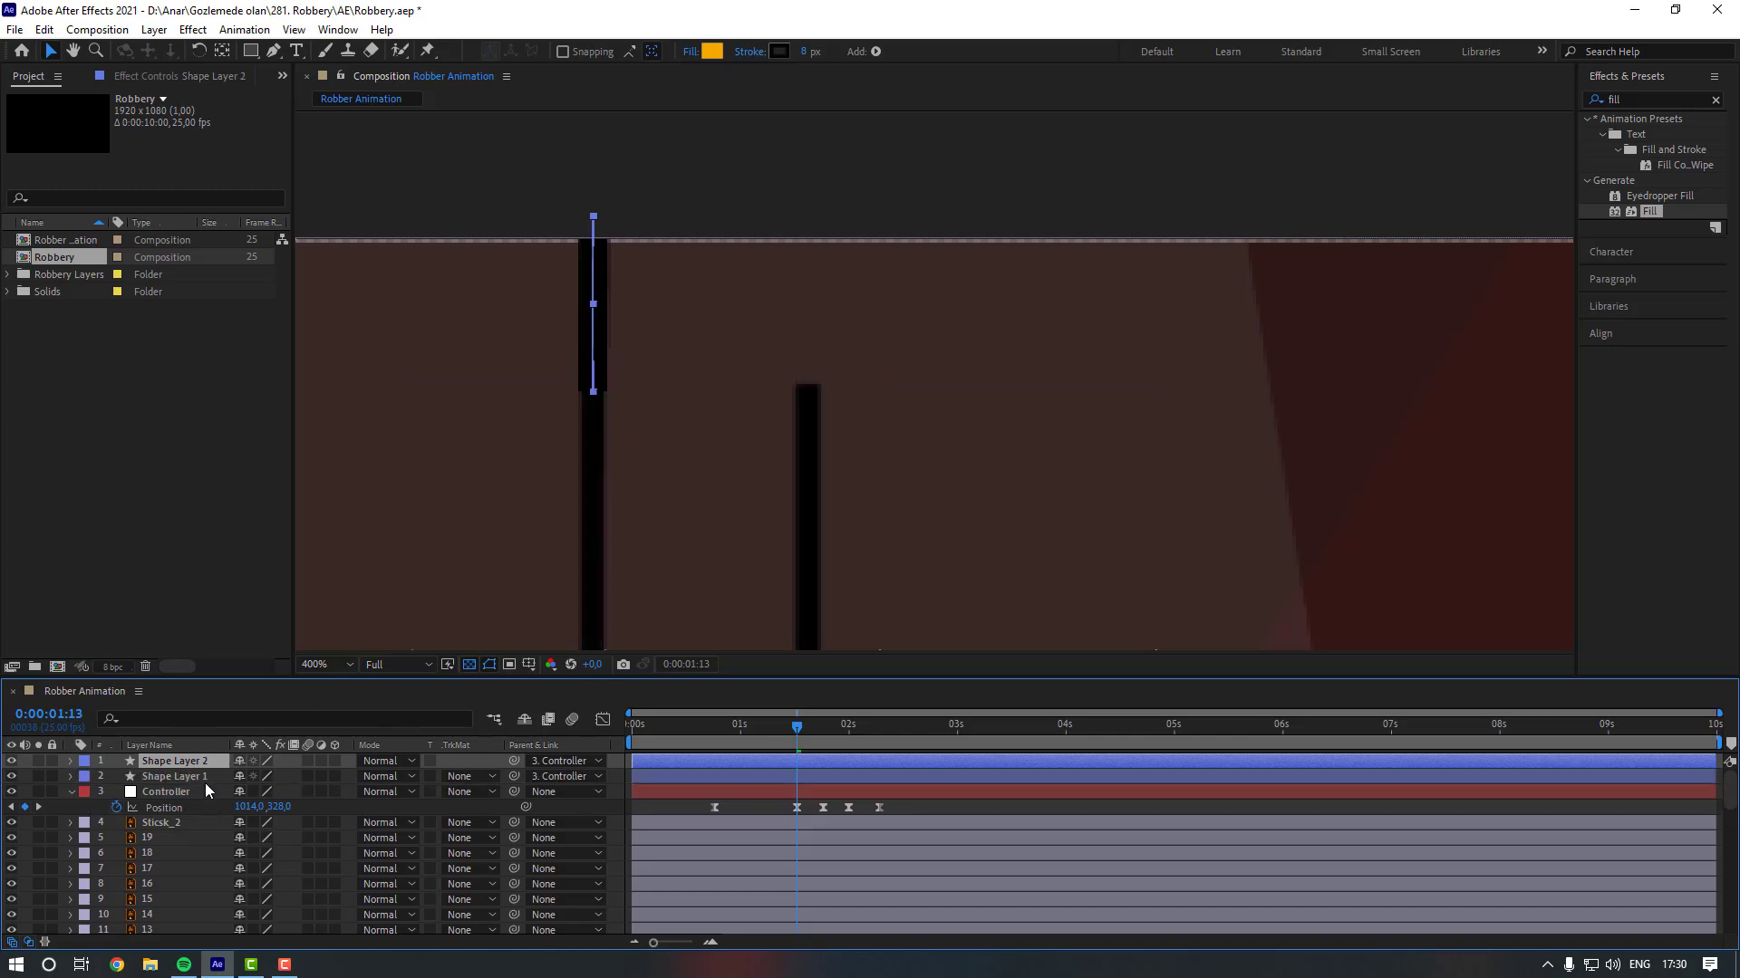
{"action": "key", "text": "shift+Right"}
{"action": "key", "text": "shift+Right"}
{"action": "key", "text": "shift+Right"}
{"action": "key", "text": "shift+Right"}
{"action": "key", "text": "shift+Right"}
{"action": "key", "text": "shift+Right"}
{"action": "key", "text": "shift+Right"}
{"action": "key", "text": "shift+Right"}
{"action": "key", "text": "shift+Right"}
{"action": "key", "text": "shift+Right"}
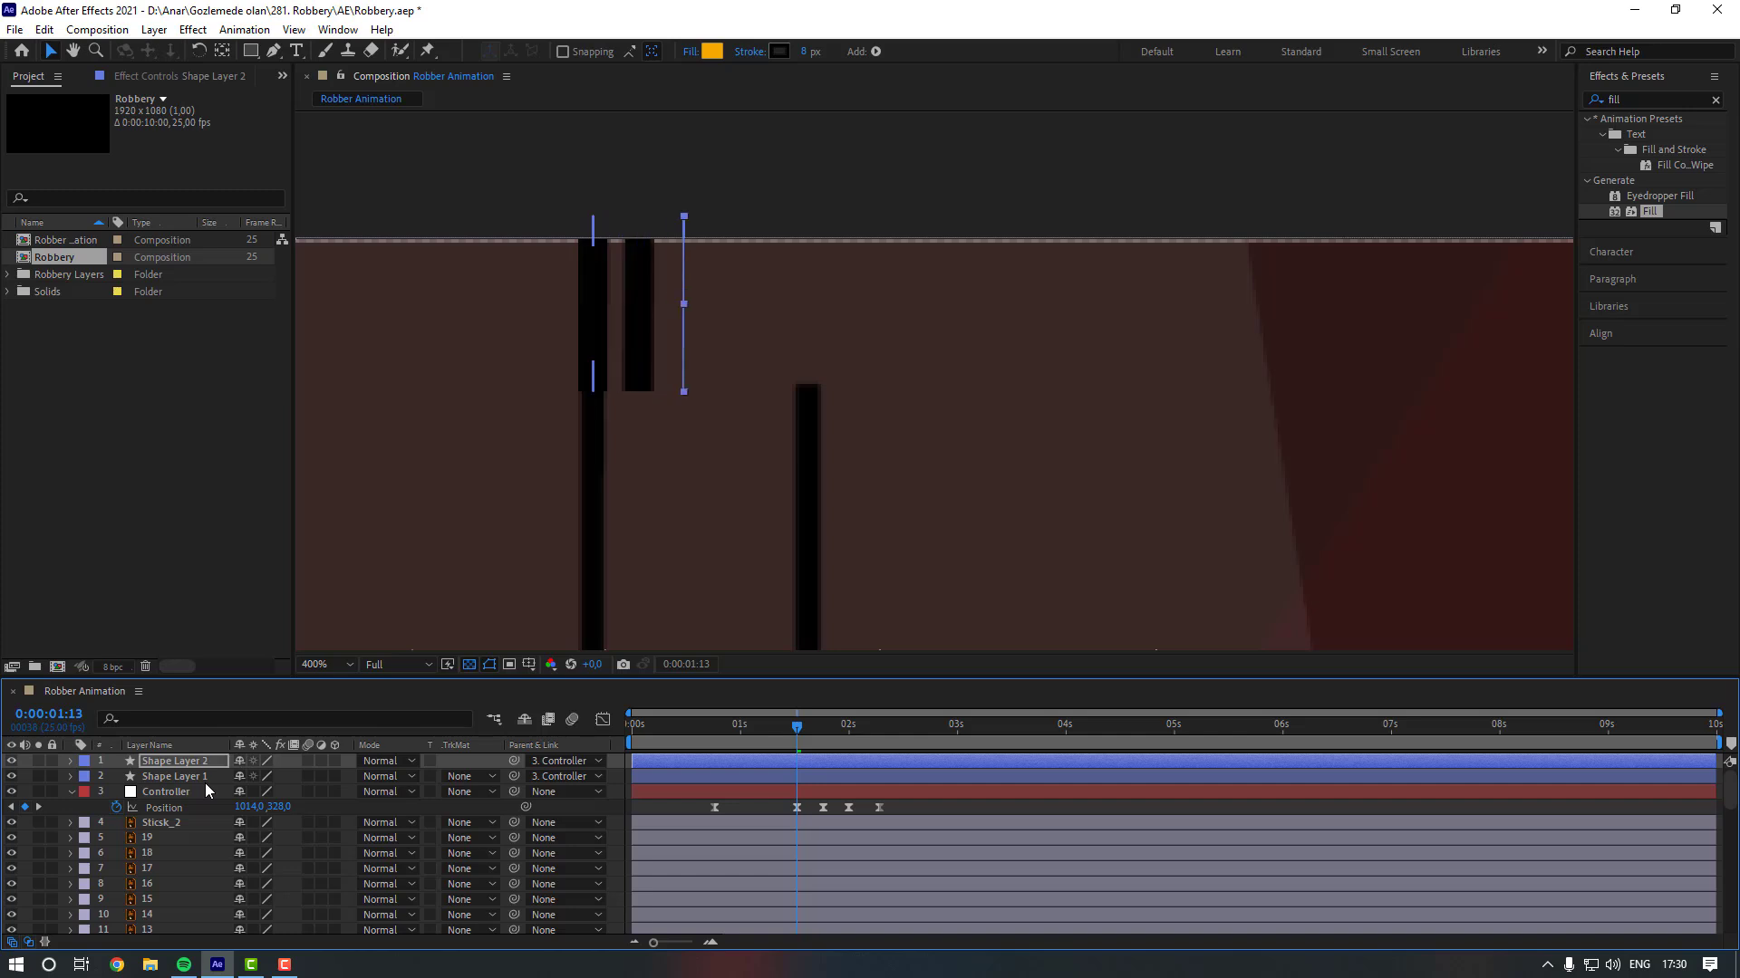
{"action": "key", "text": "shift+Right"}
{"action": "key", "text": "shift+Right"}
{"action": "key", "text": "shift+Right"}
{"action": "key", "text": "shift+Right"}
{"action": "key", "text": "shift+Right"}
{"action": "key", "text": "shift+Right"}
{"action": "key", "text": "shift+Right"}
{"action": "key", "text": "shift+Right"}
{"action": "key", "text": "shift+Right"}
{"action": "key", "text": "shift+Right"}
{"action": "key", "text": "shift+Right"}
{"action": "key", "text": "shift+Right"}
{"action": "key", "text": "shift+Right"}
{"action": "key", "text": "shift+Right"}
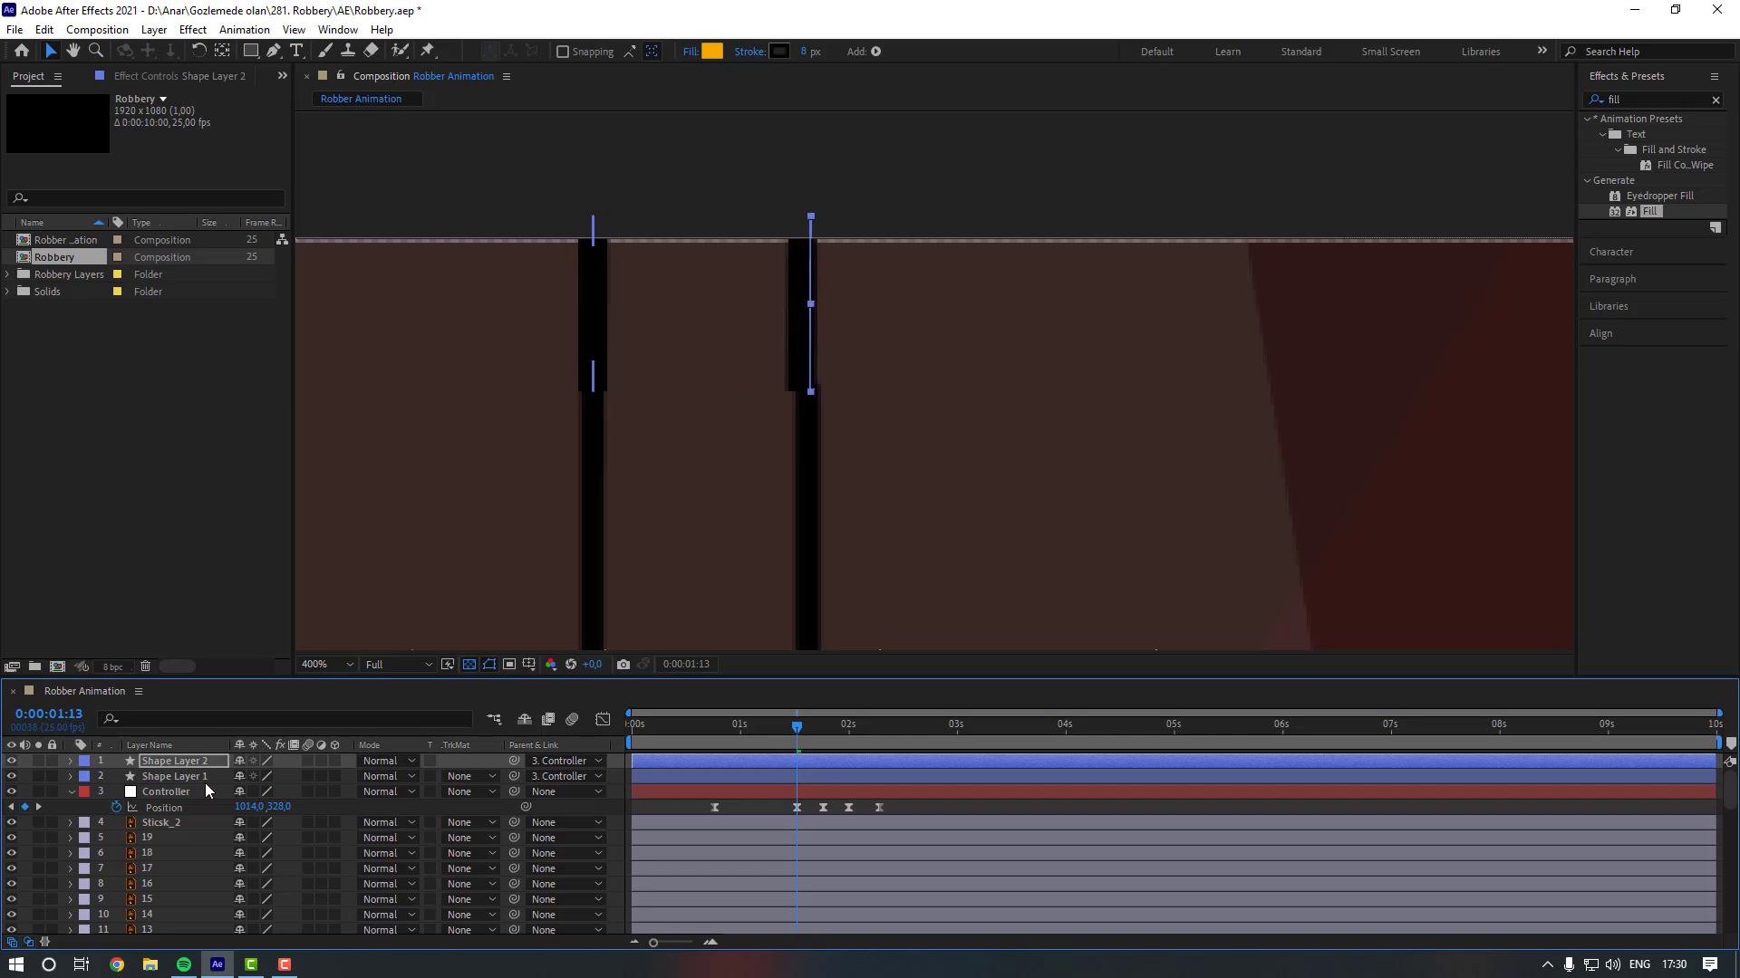
{"action": "key", "text": "shift+Right"}
{"action": "key", "text": "shift+Left"}
{"action": "key", "text": "Left"}
{"action": "key", "text": "Left"}
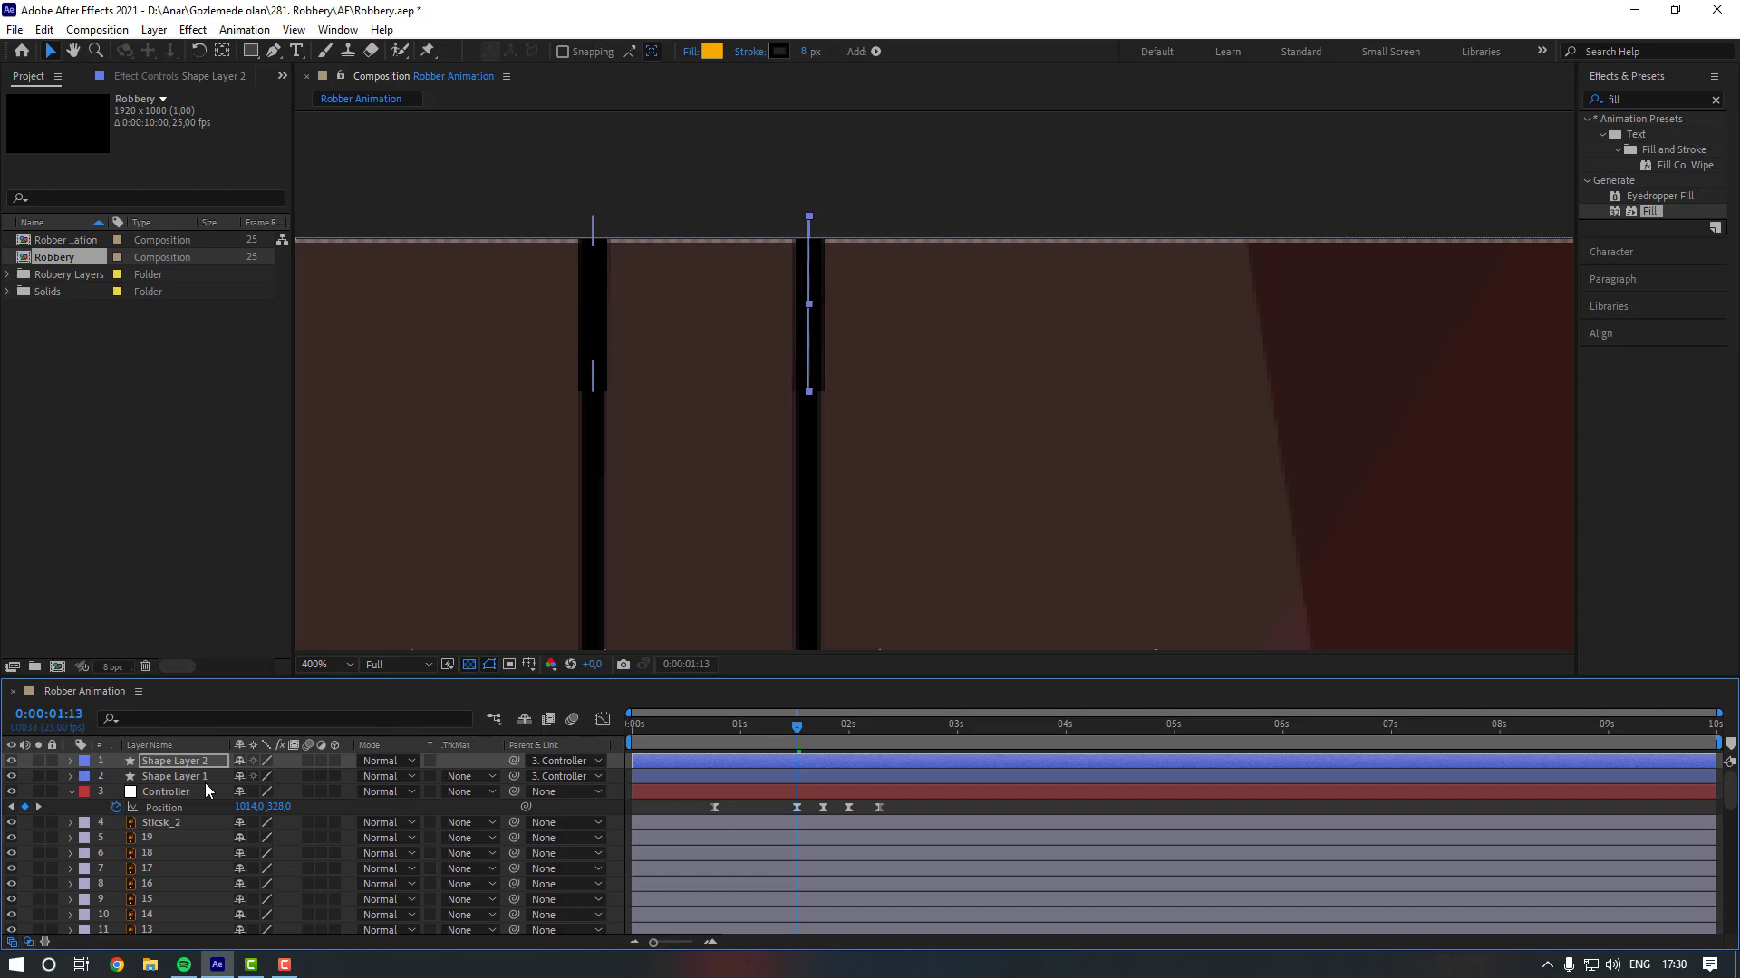
{"action": "left_click", "coordinate": [709, 231]}
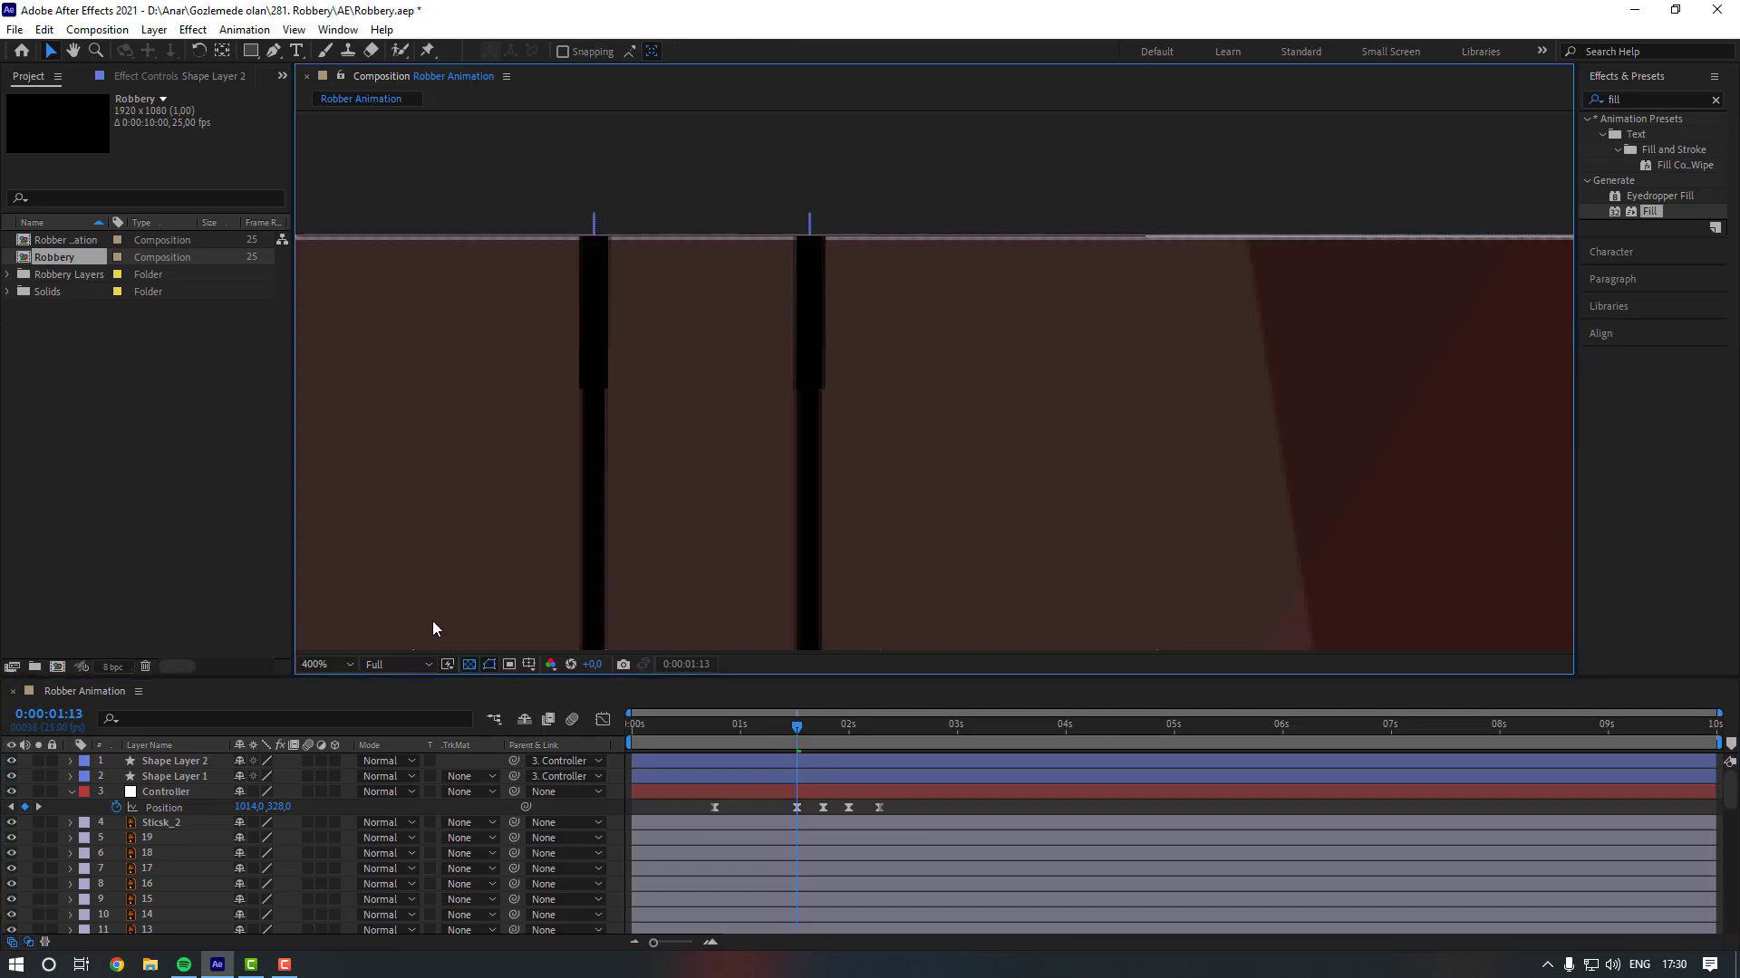
Reduce the stroke width of Shape Layer 2 and Shape Layer 1 to match the ropes' thickness.
{"action": "left_click", "coordinate": [183, 762]}
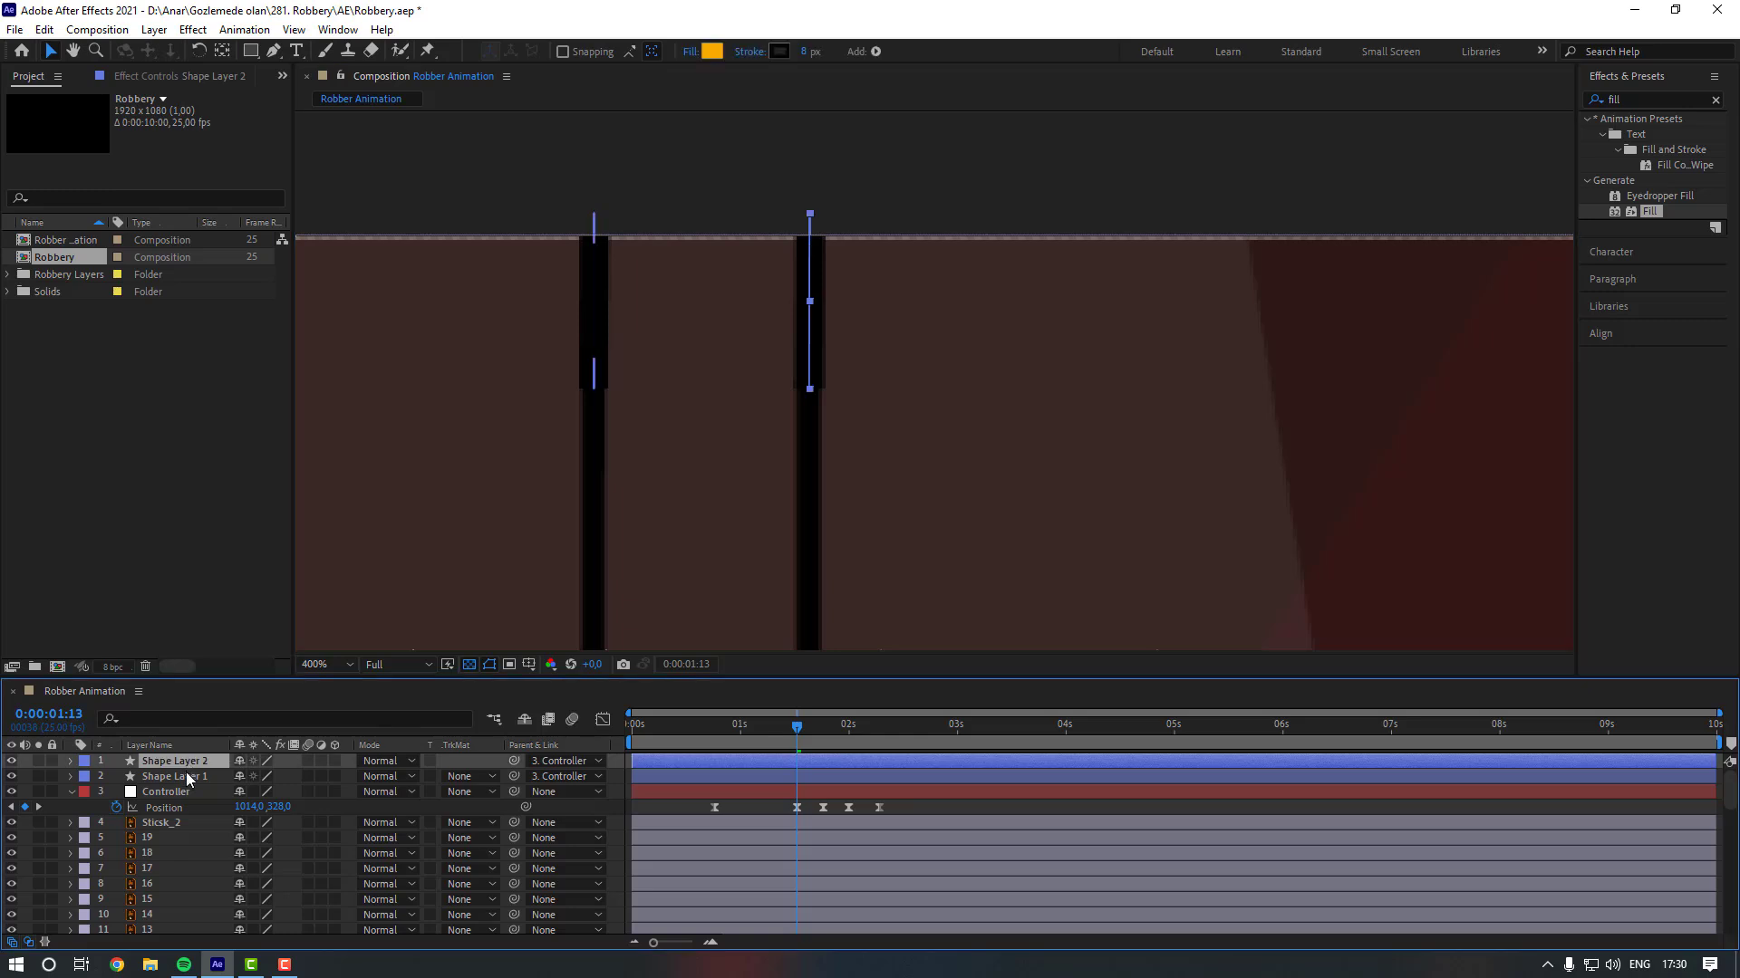
{"action": "left_click", "coordinate": [801, 53]}
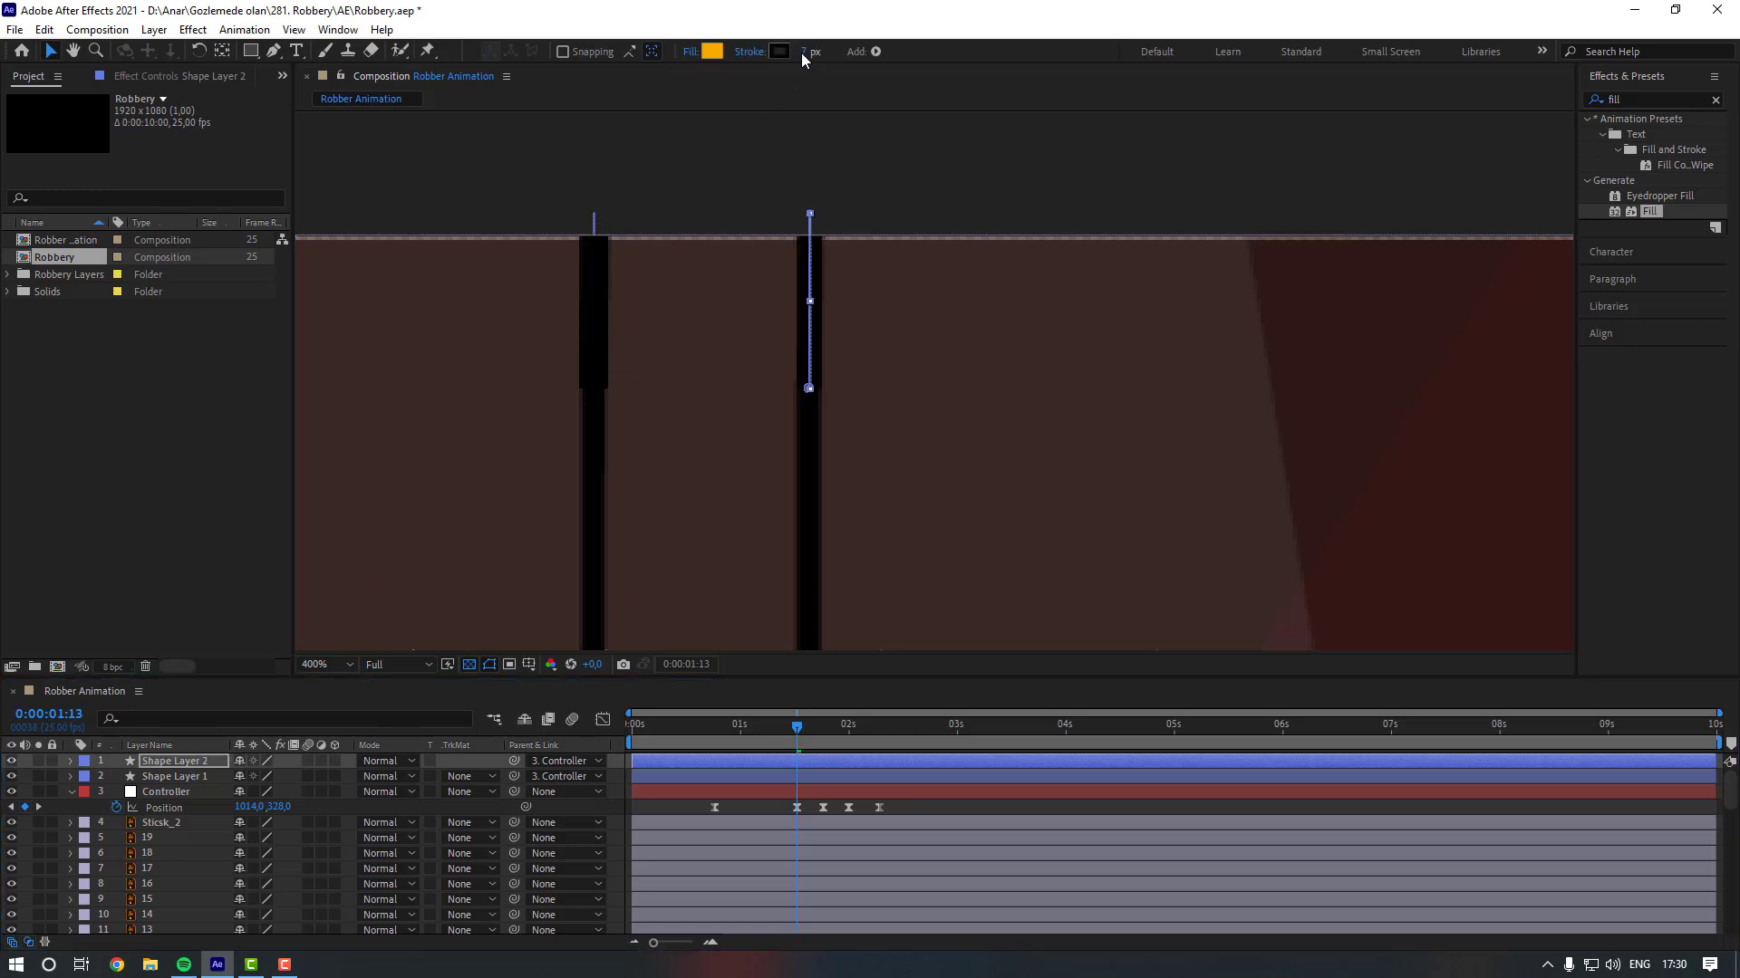
{"action": "left_click", "coordinate": [888, 144]}
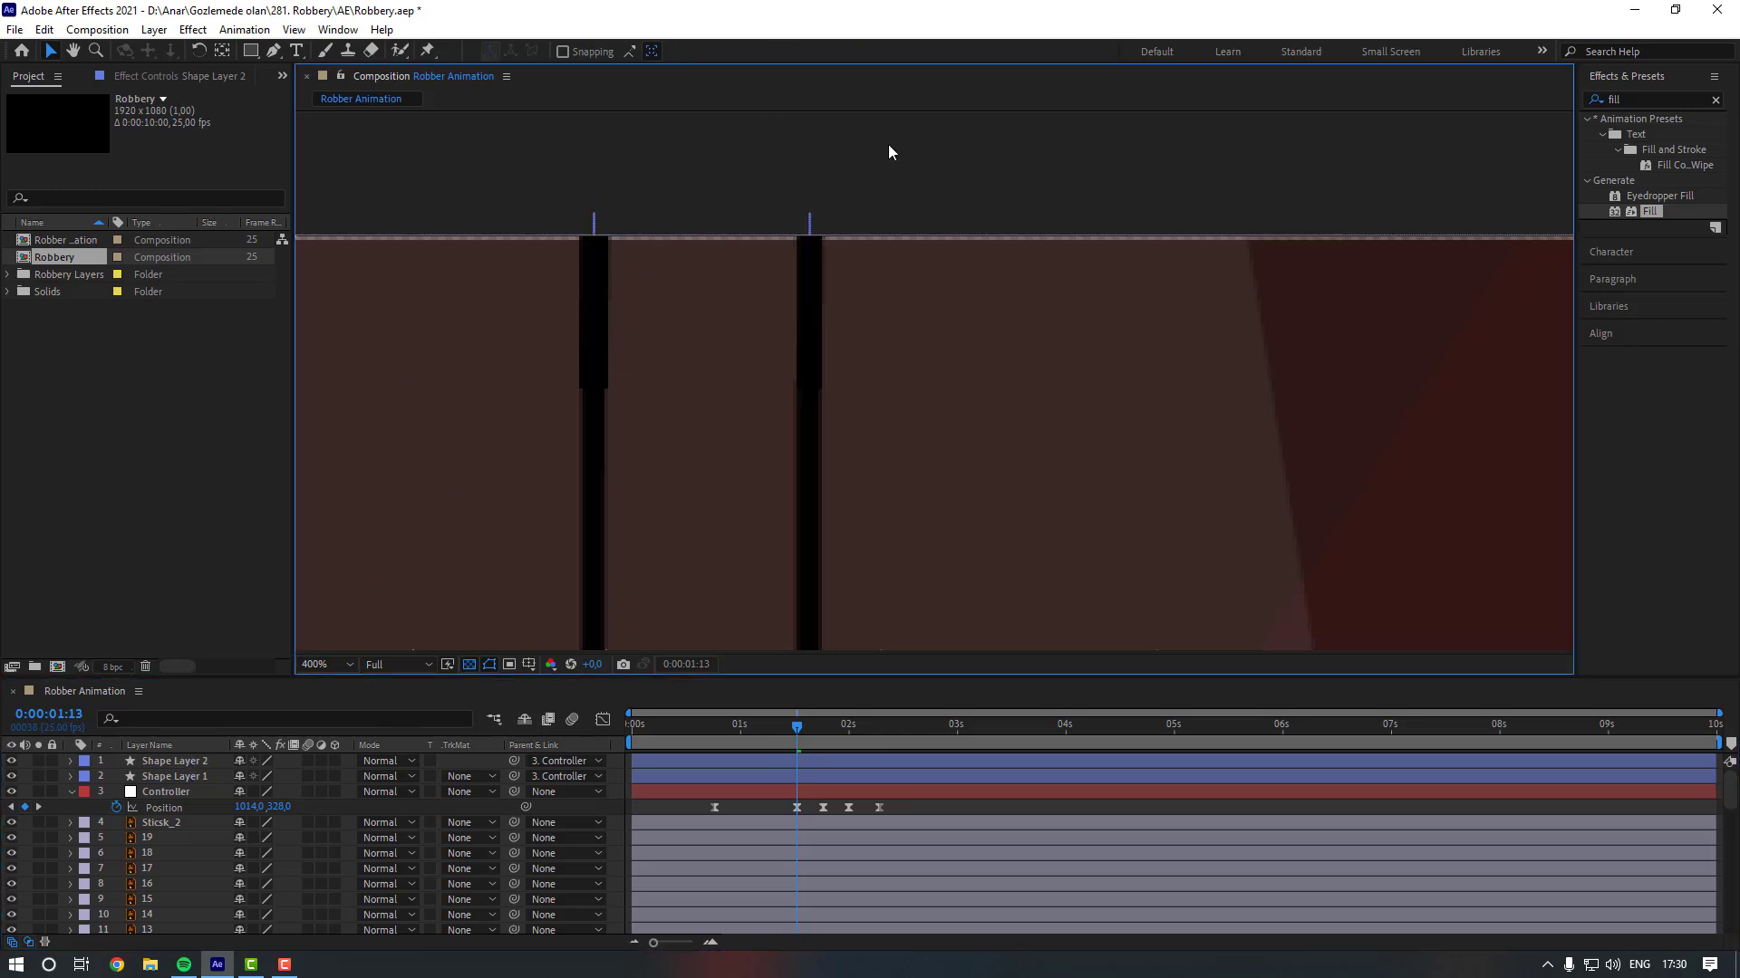
{"action": "left_click", "coordinate": [181, 777]}
{"action": "left_click", "coordinate": [805, 53]}
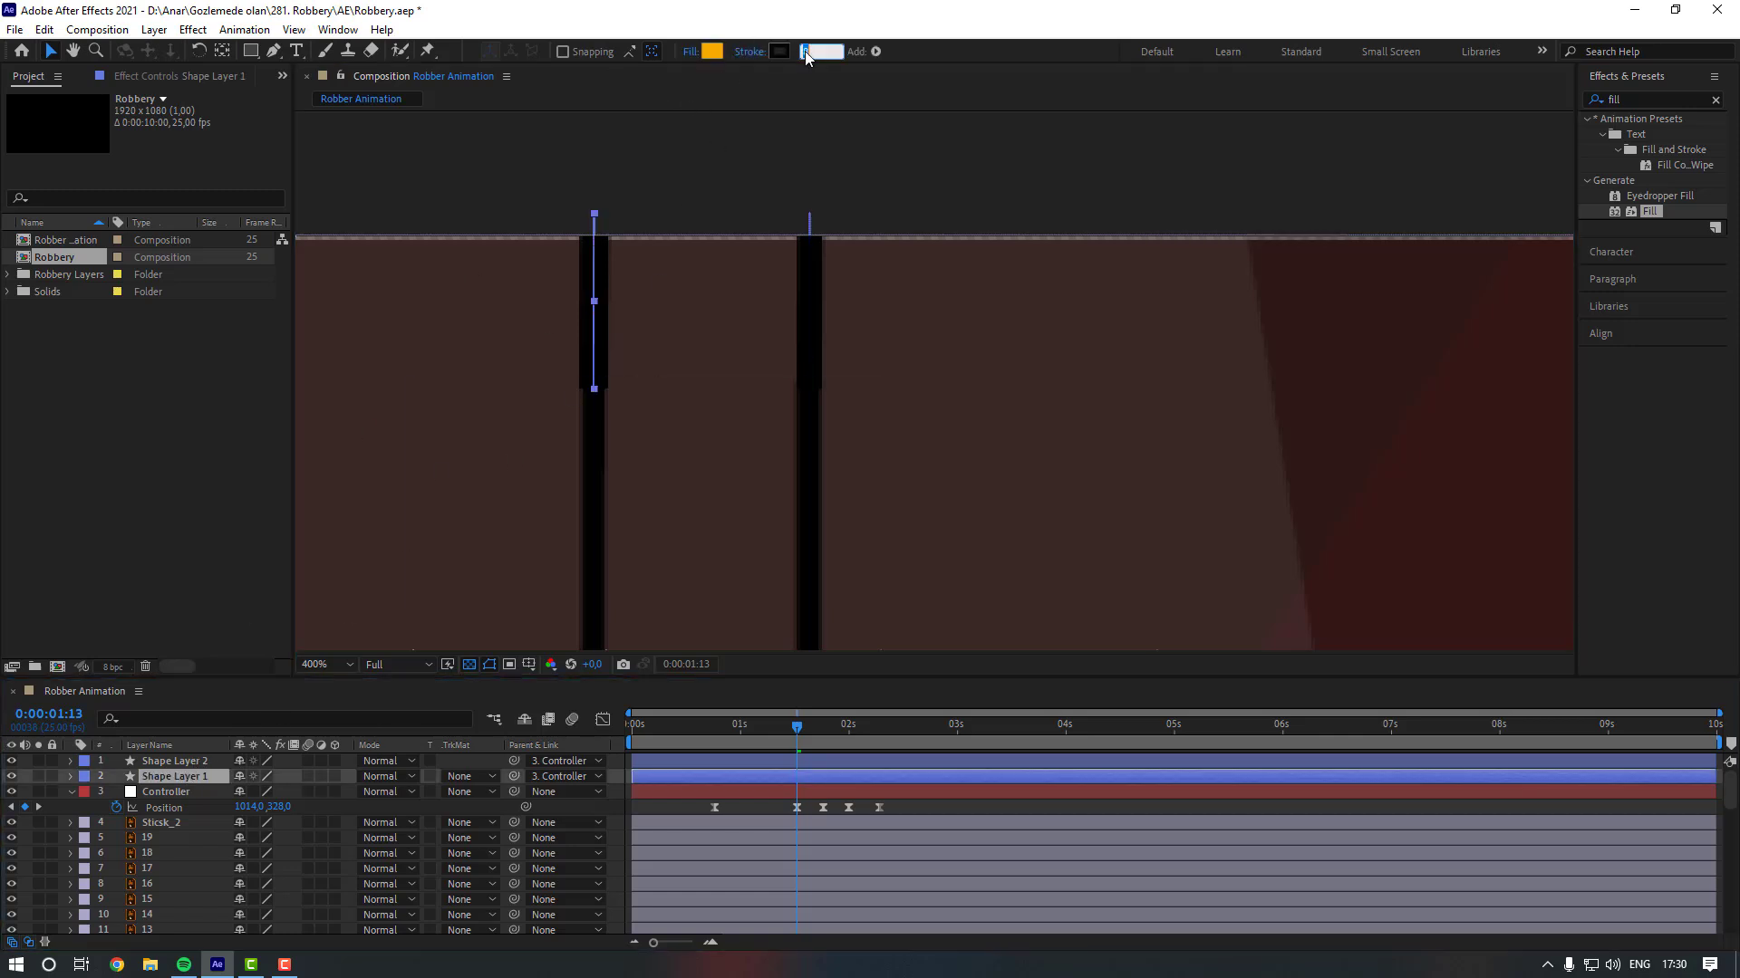
{"action": "key", "text": "Return"}
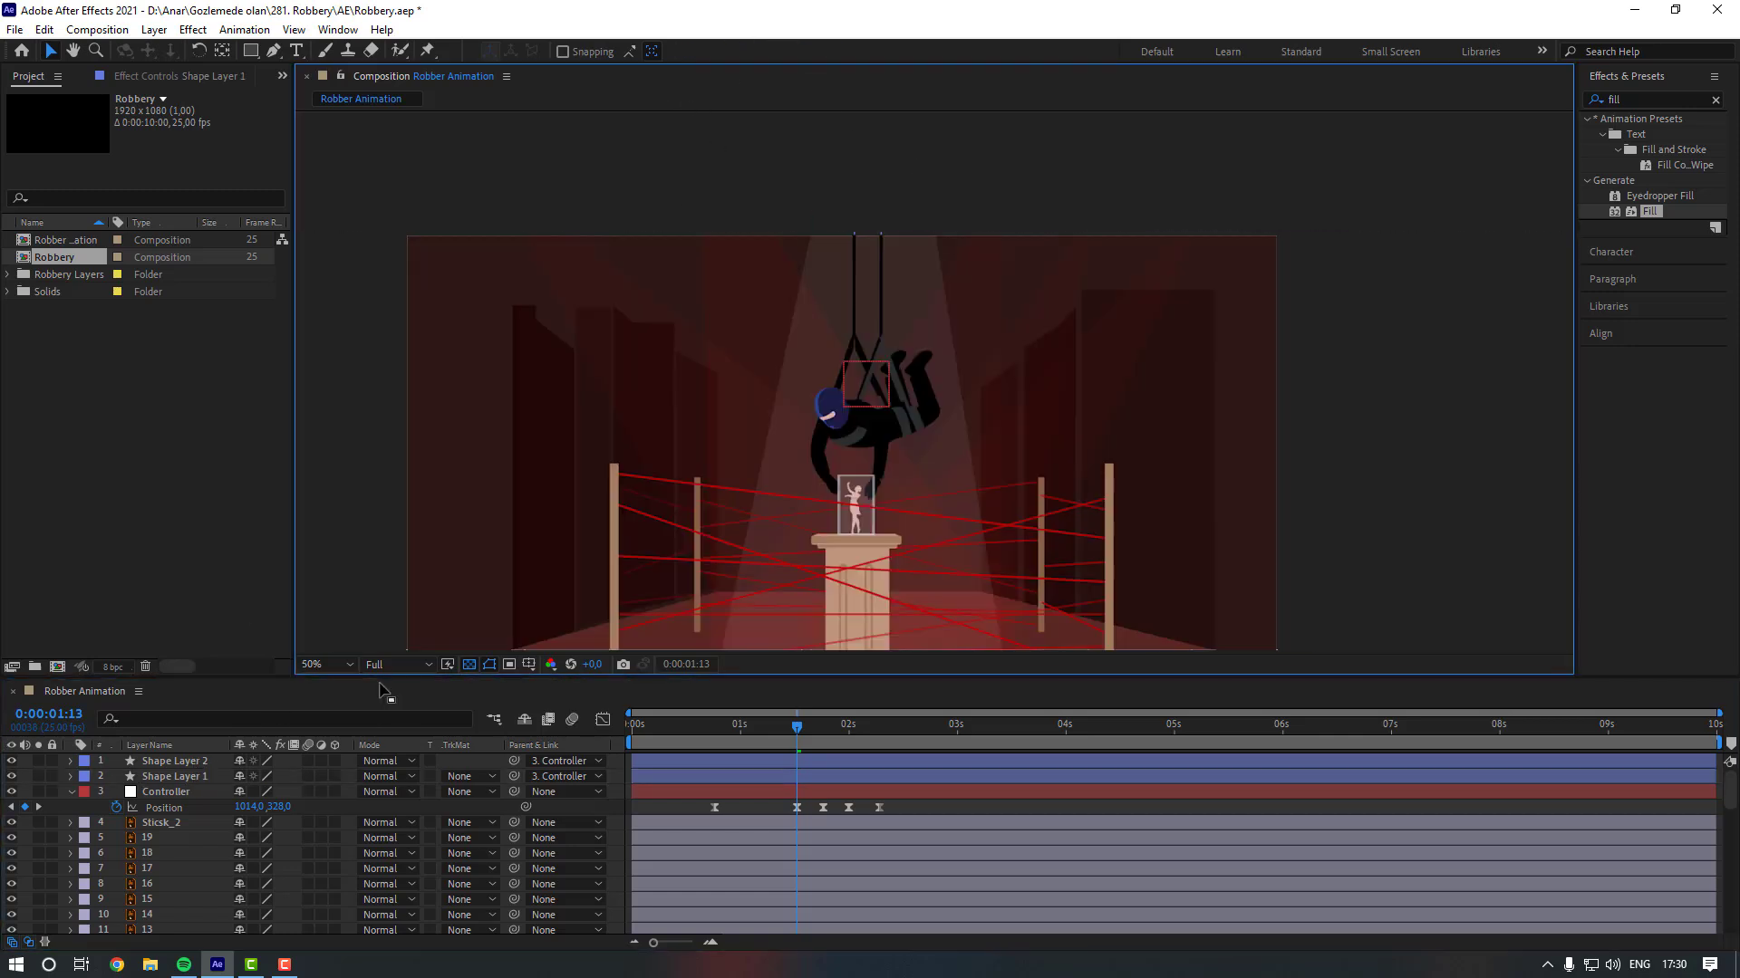
{"action": "left_click", "coordinate": [333, 665]}
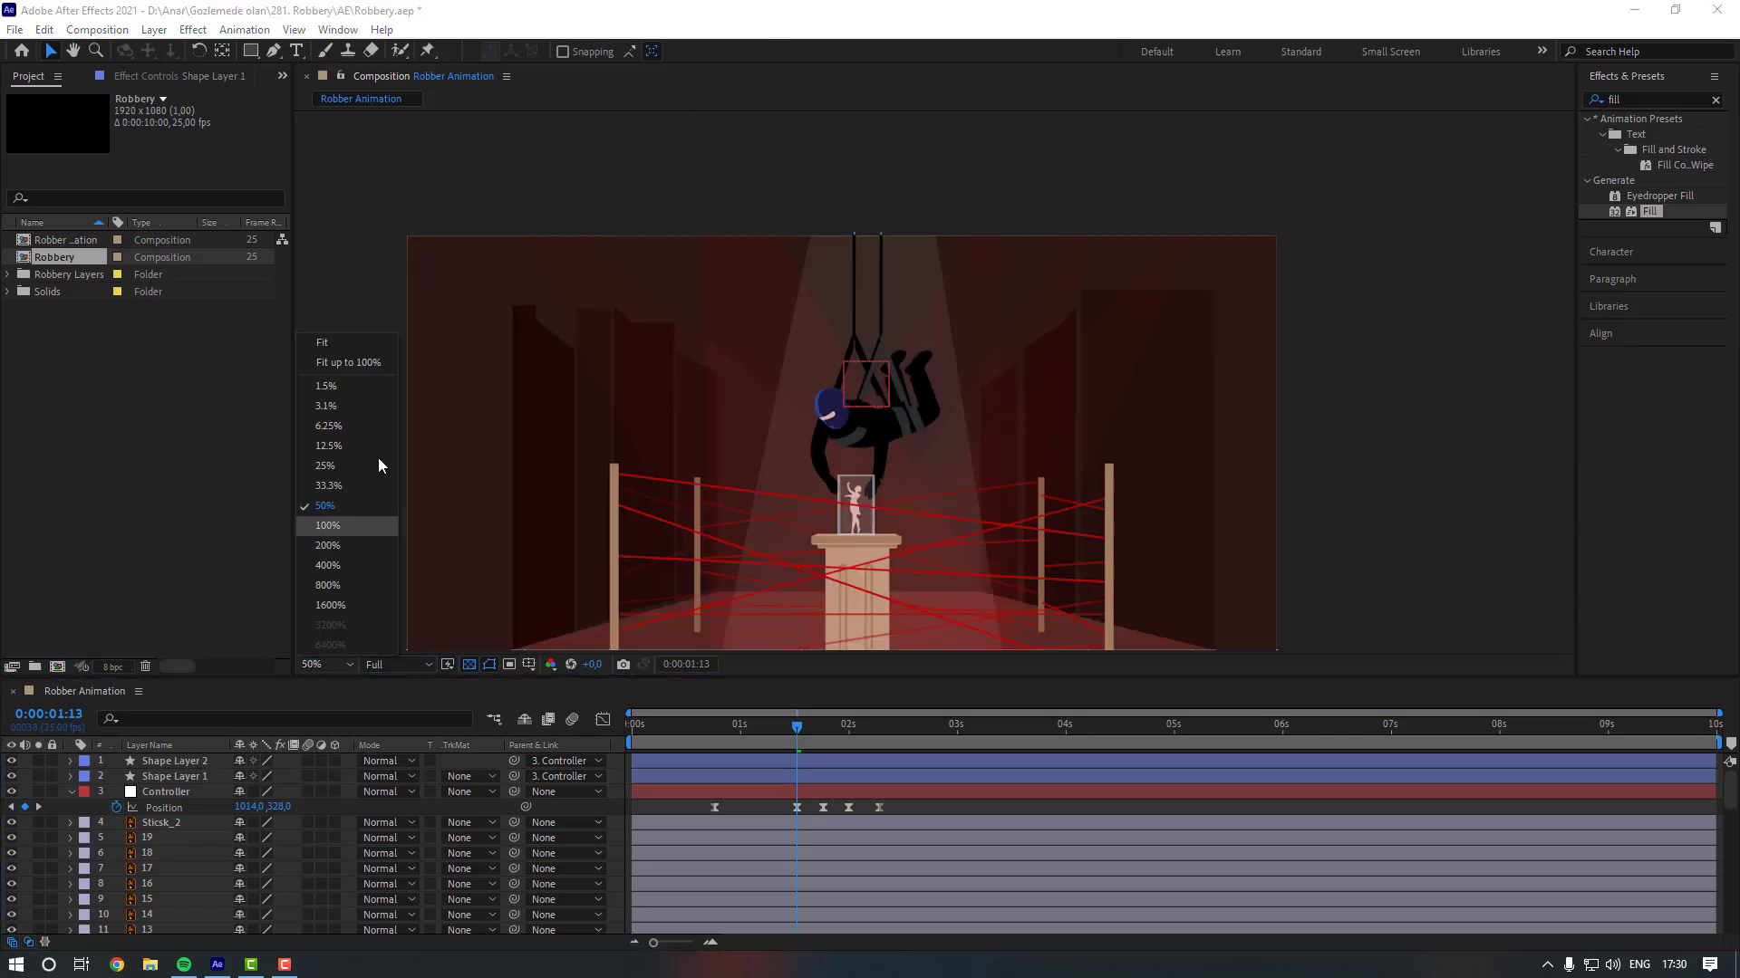
Fit the composition view up to 100% and play back the robber's drop animation.
{"action": "left_click", "coordinate": [375, 366]}
{"action": "key", "text": "space"}
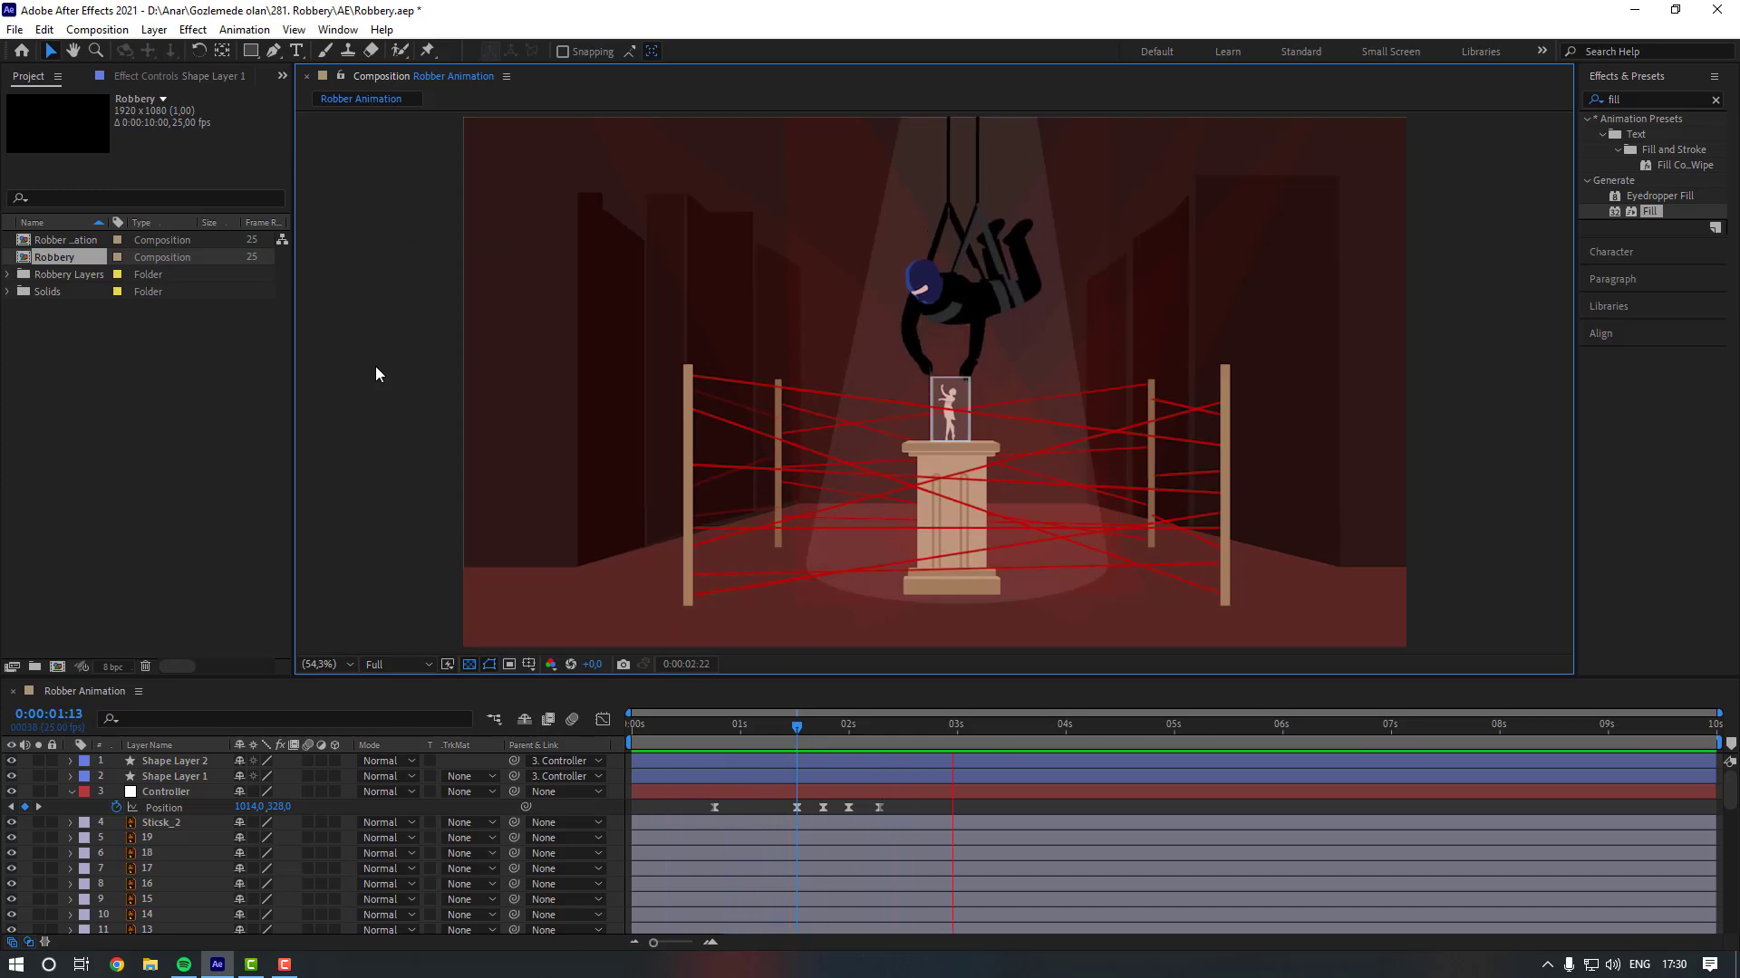
{"action": "key", "text": "space"}
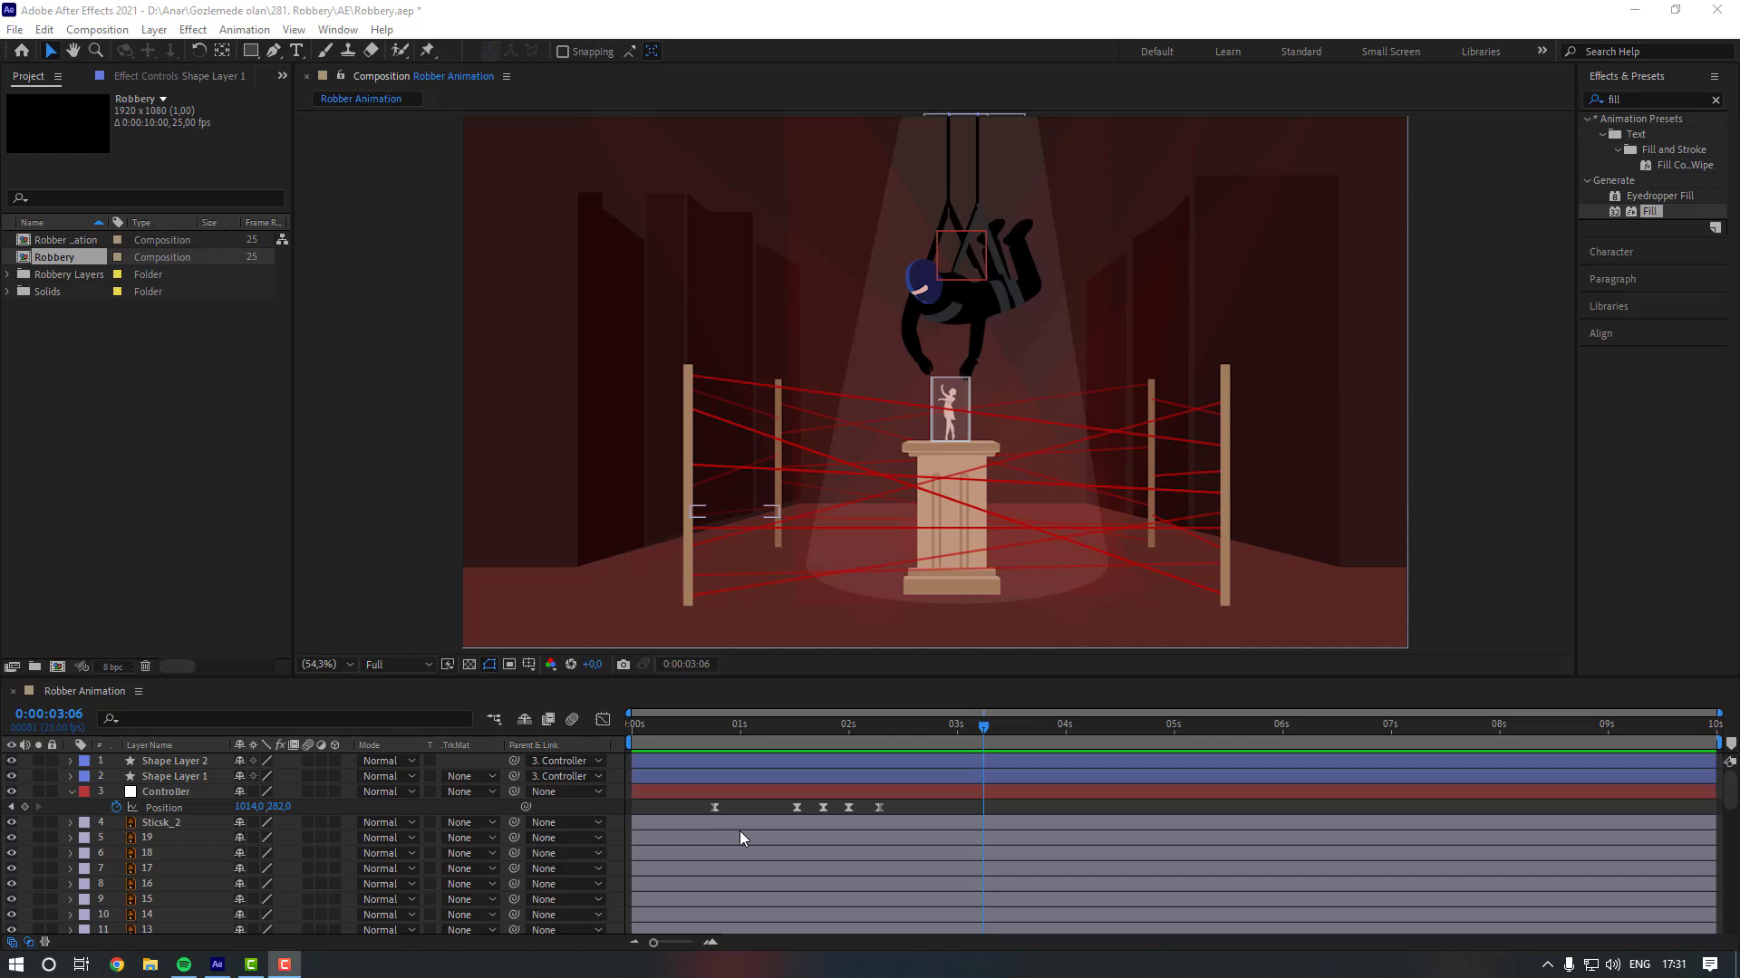
Add rotation keyframes to the Arm_left and Arm_right layers at 0:00:01:13.
{"action": "mouse_move", "coordinate": [796, 724]}
{"action": "left_mouse_down"}
{"action": "mouse_move", "coordinate": [761, 741]}
{"action": "mouse_move", "coordinate": [797, 741]}
{"action": "left_mouse_up"}
{"action": "scroll", "coordinate": [204, 890], "scroll_direction": "down", "scroll_amount": 5}
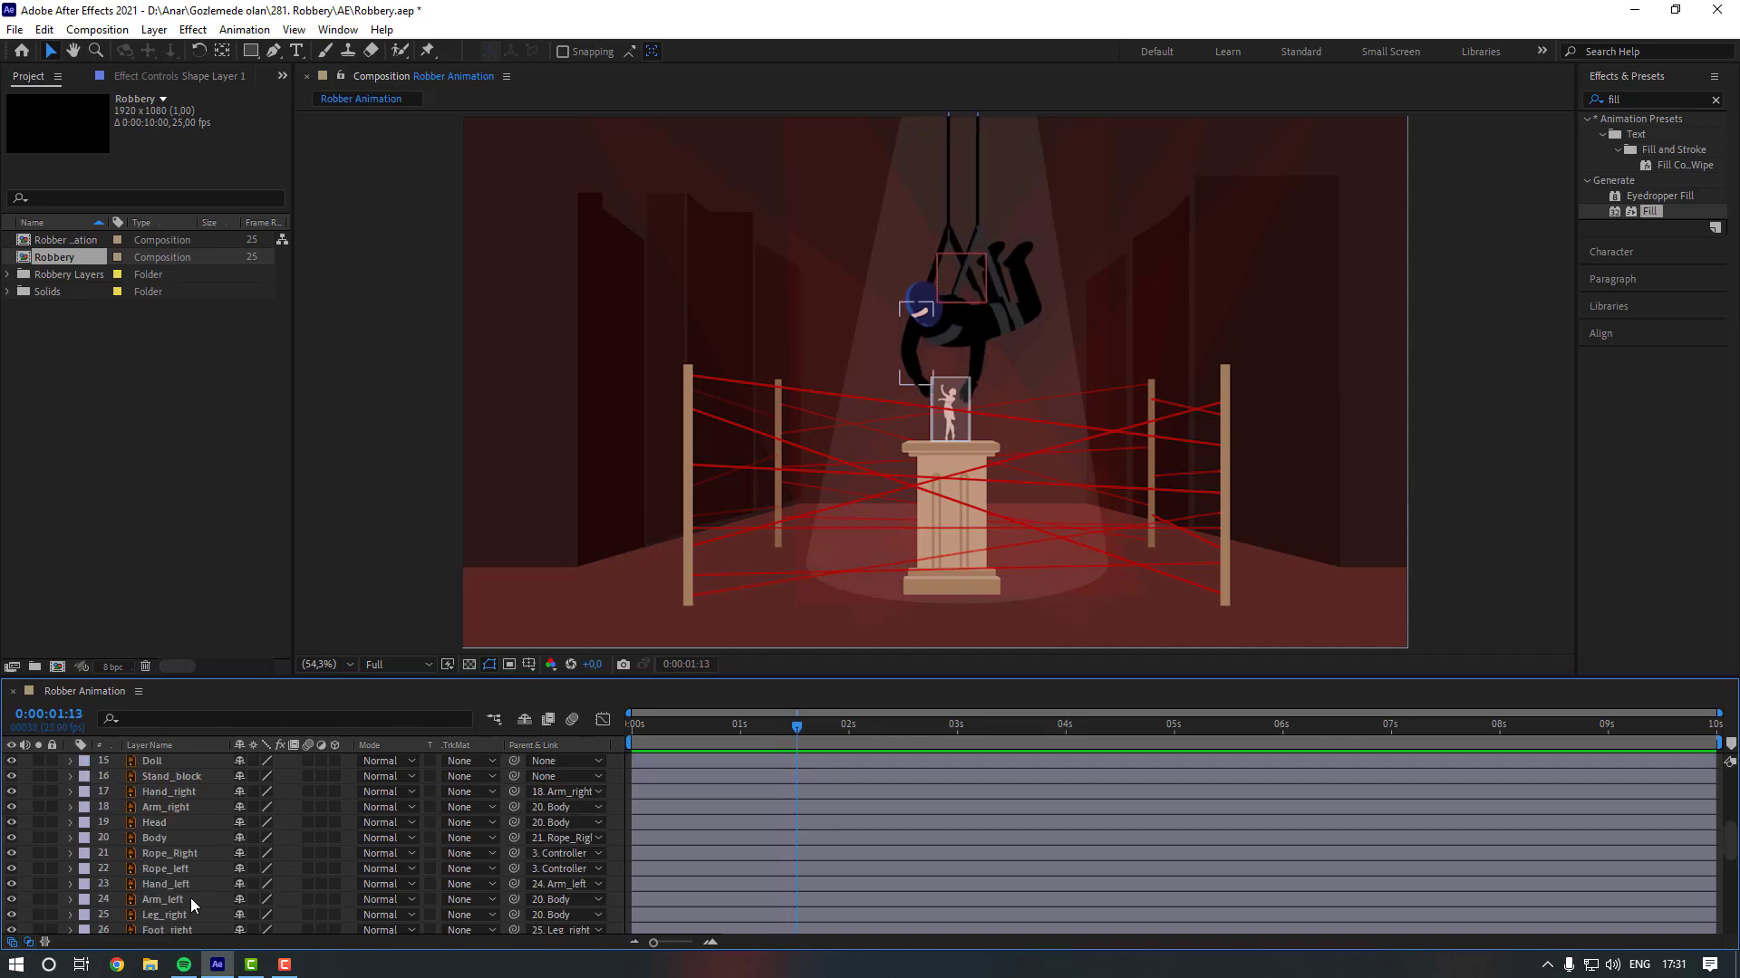
{"action": "left_click", "coordinate": [190, 899]}
{"action": "scroll", "coordinate": [190, 899], "scroll_direction": "down", "scroll_amount": 1}
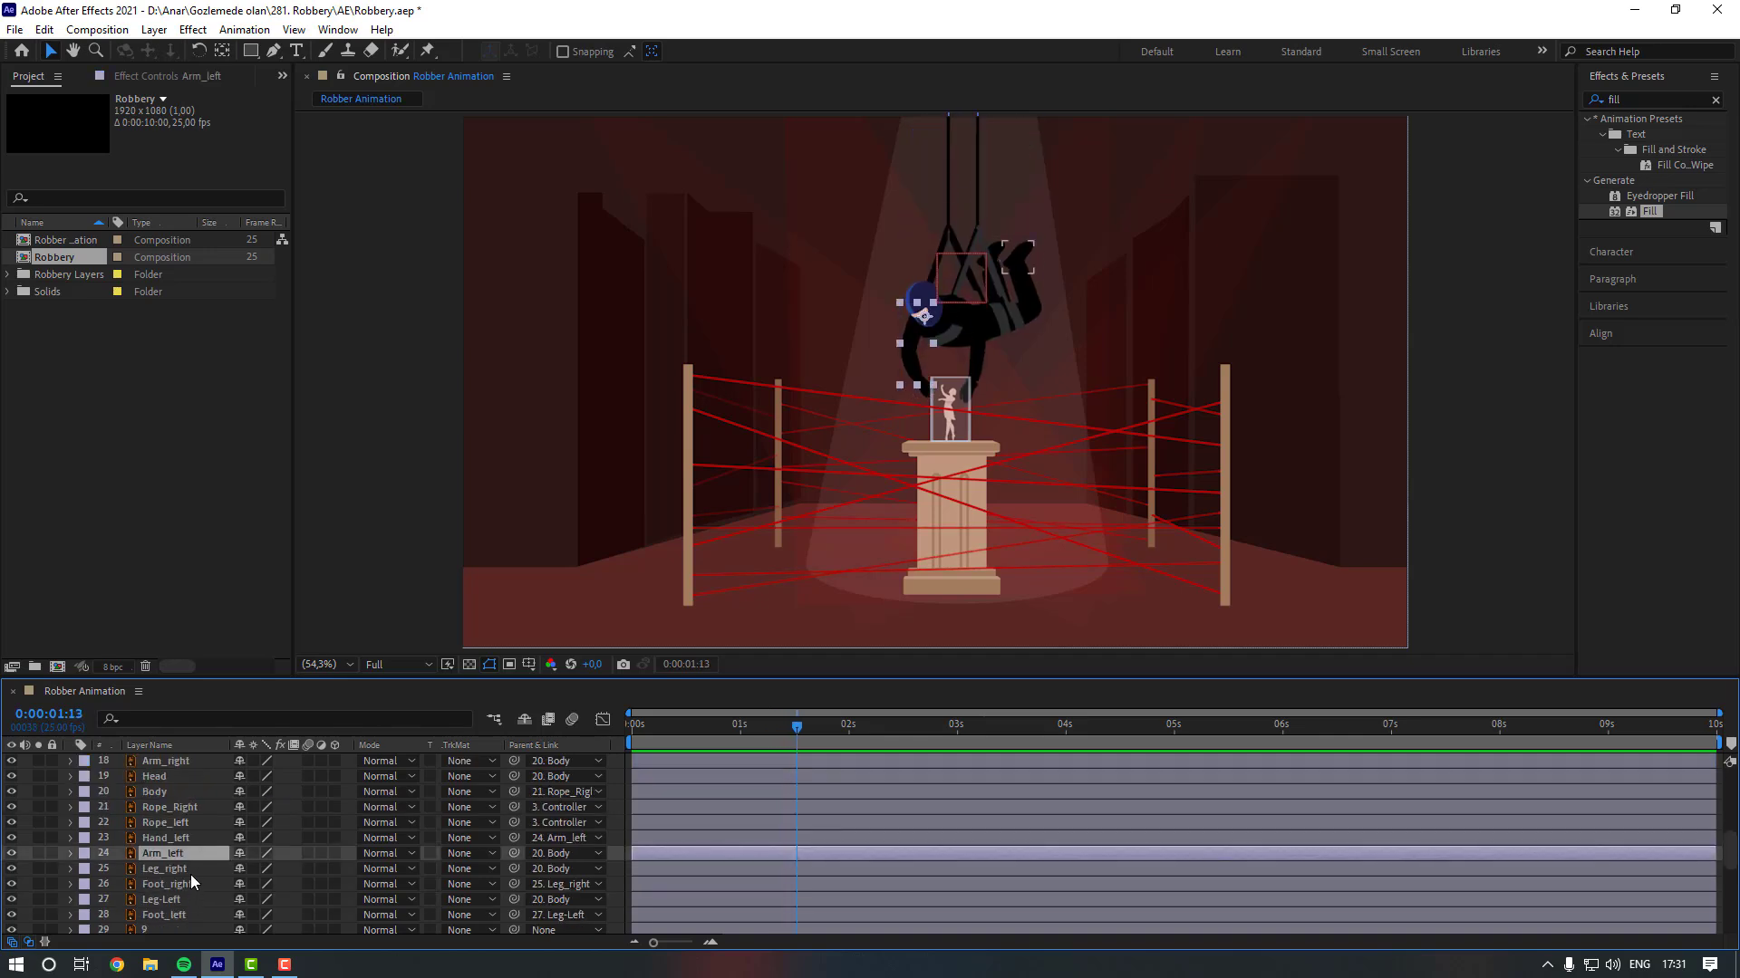
{"action": "scroll", "coordinate": [192, 829], "scroll_direction": "up", "scroll_amount": 1}
{"action": "left_click", "coordinate": [194, 809], "text": "ctrl"}
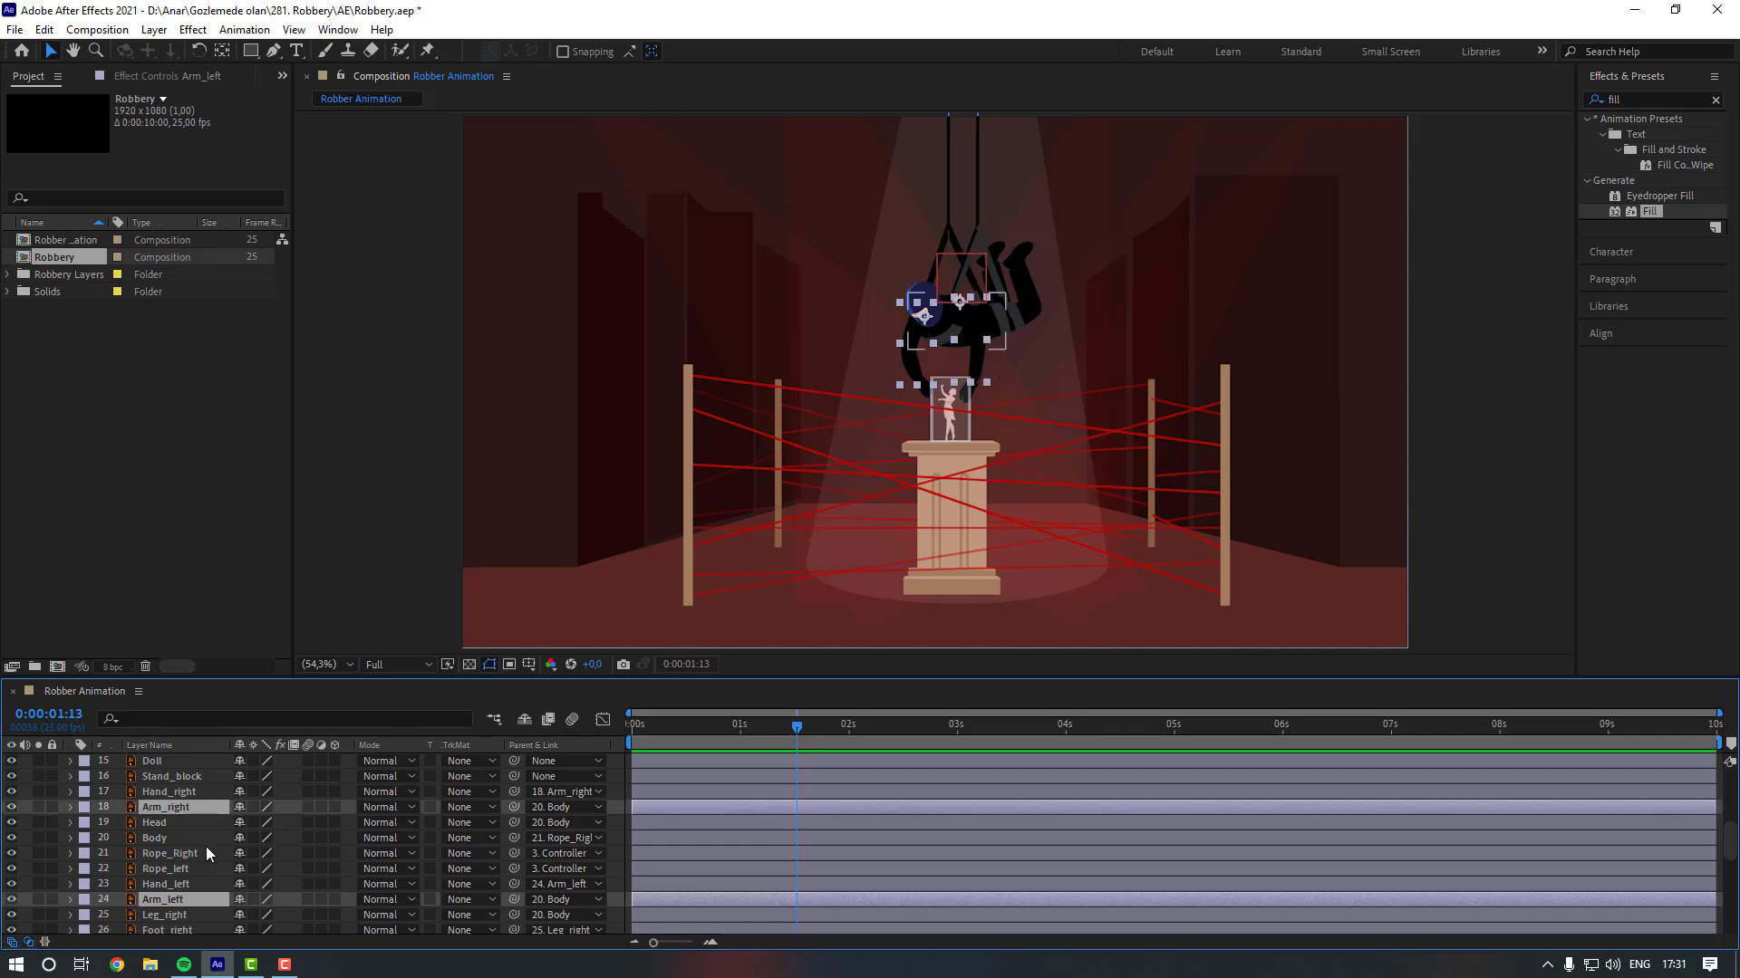
{"action": "key", "text": "r"}
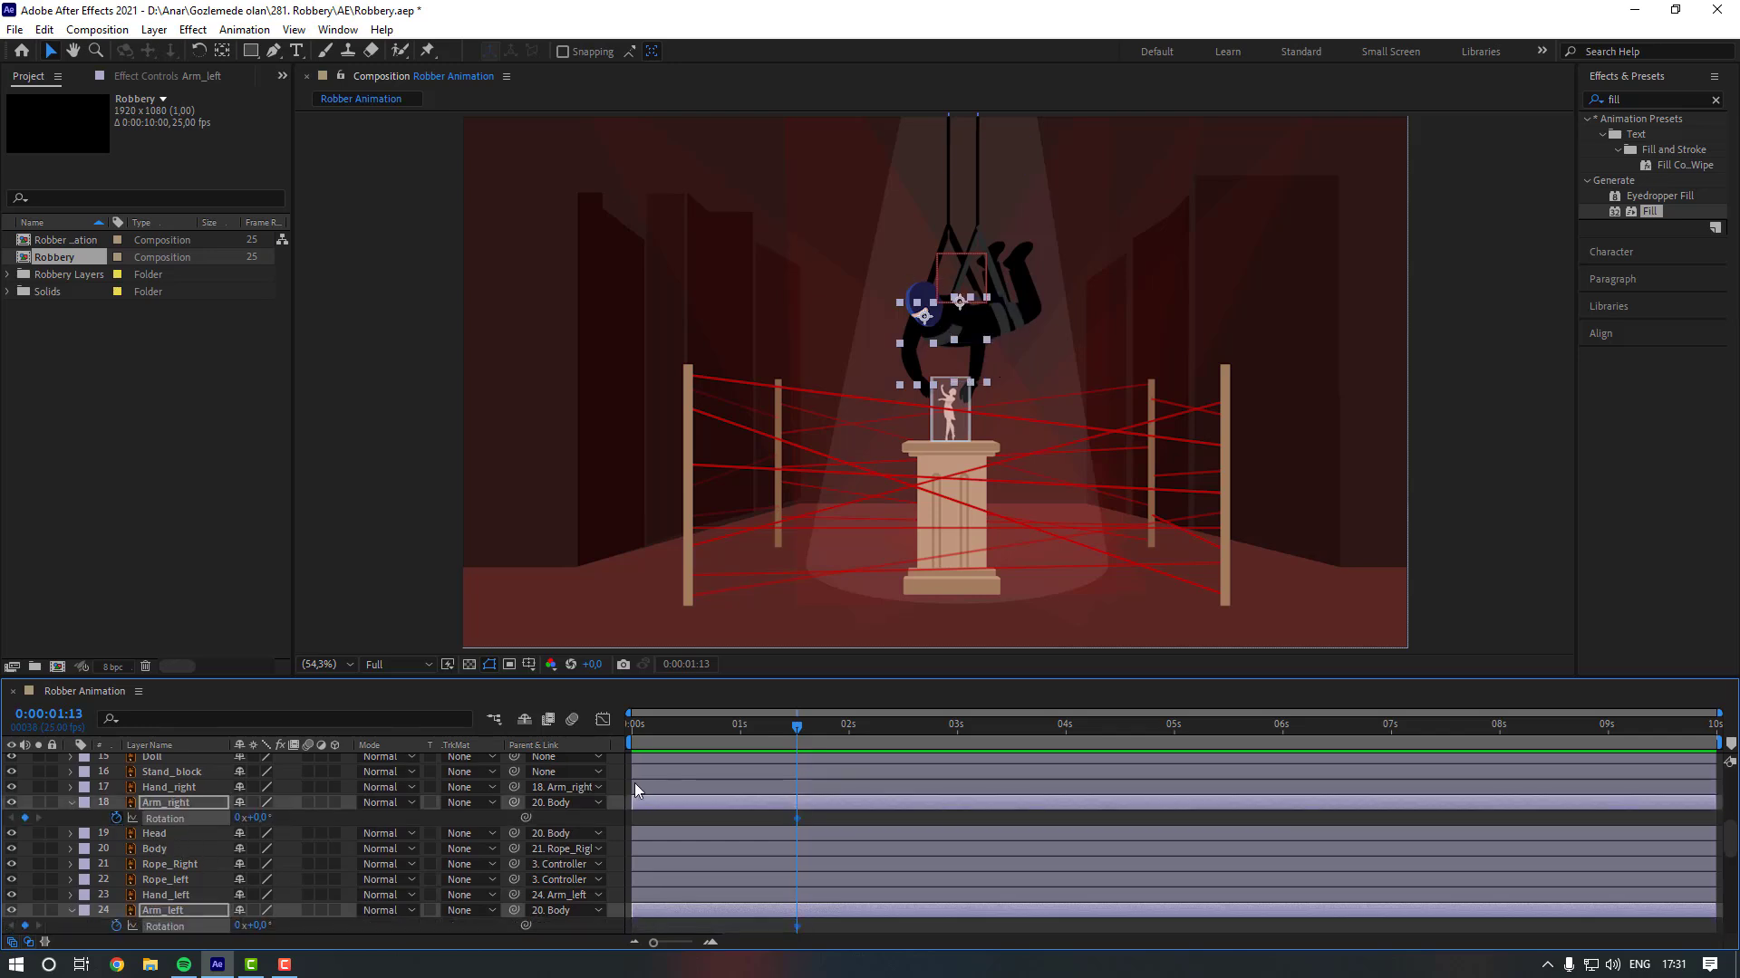
At 0:00:01:05, set the rotation of Arm_right to -22° and Arm_left to 34°.
{"action": "scroll", "coordinate": [752, 768], "scroll_direction": "up", "scroll_amount": 4}
{"action": "left_click", "coordinate": [750, 725]}
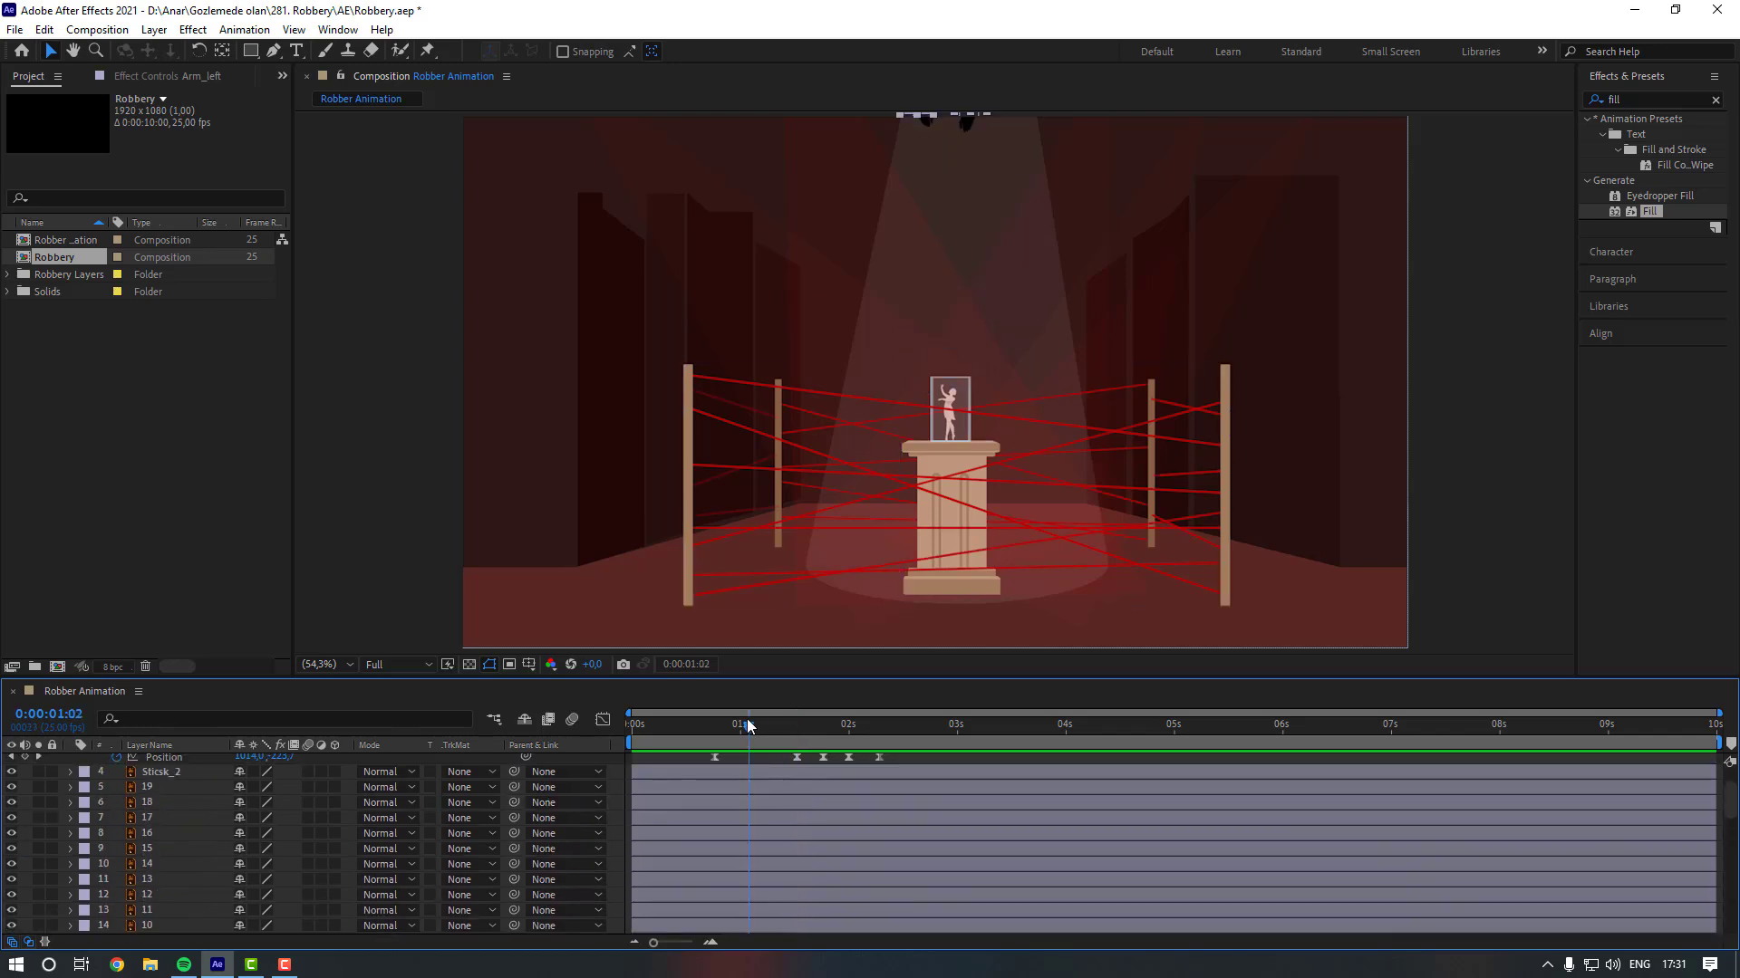
{"action": "left_click_drag", "start_coordinate": [750, 725], "coordinate": [761, 725]}
{"action": "scroll", "coordinate": [694, 802], "scroll_direction": "down", "scroll_amount": 3}
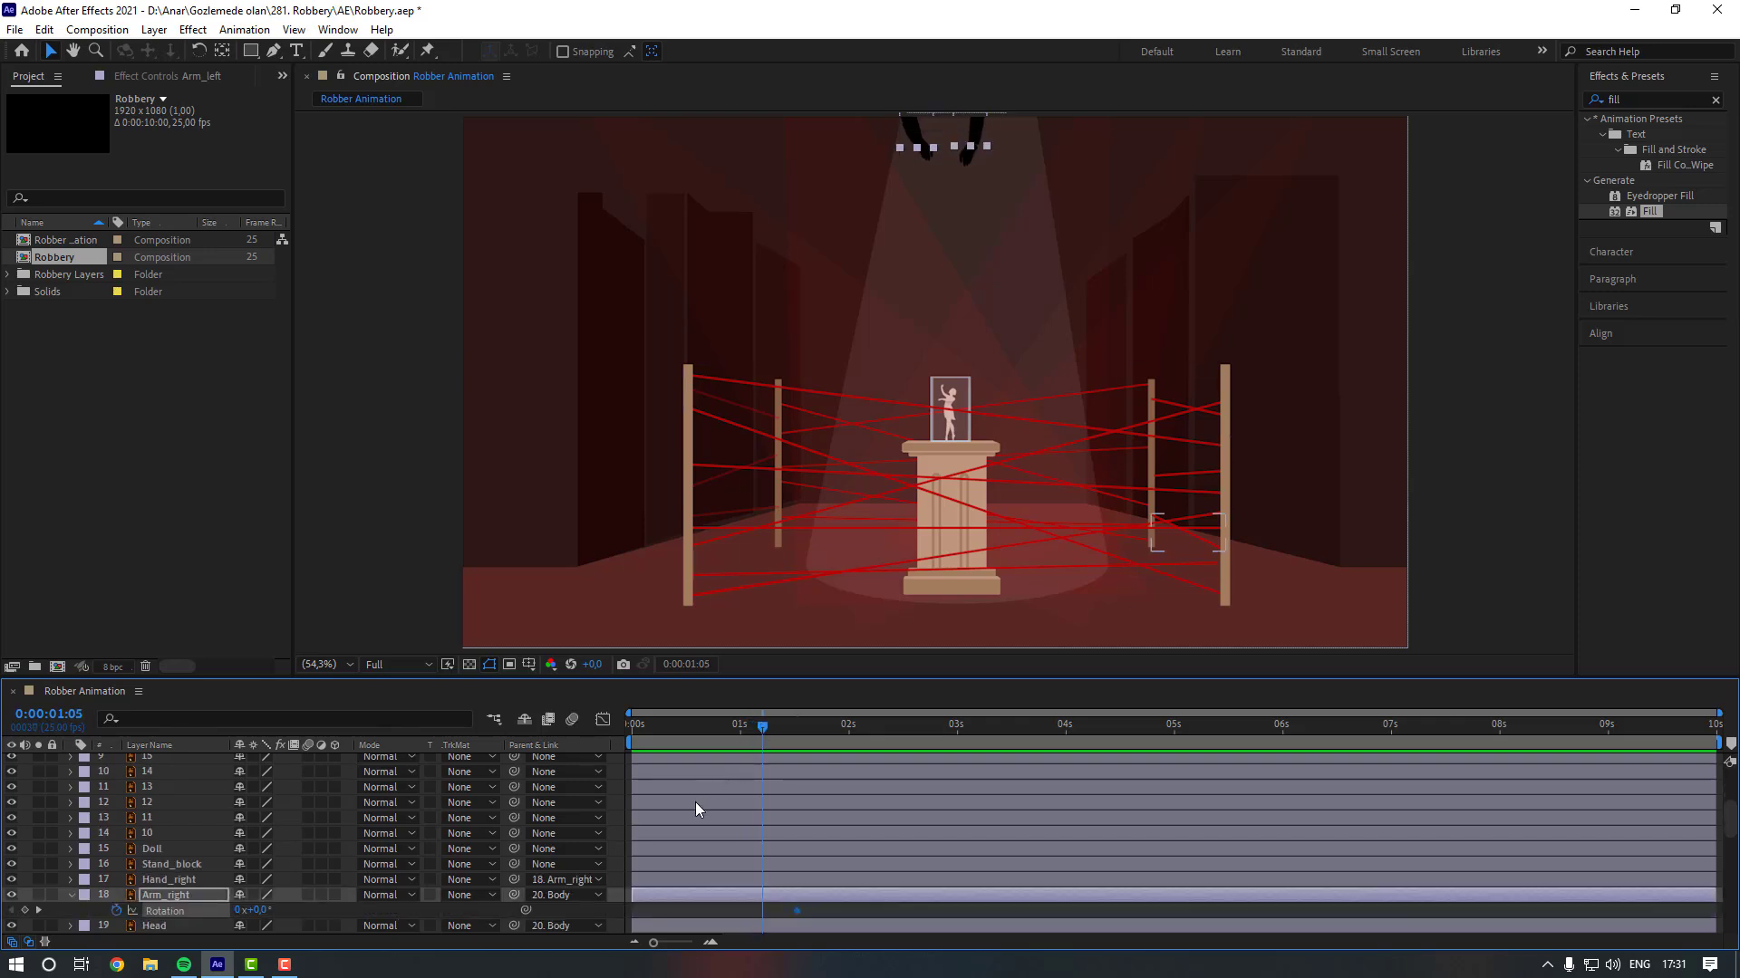
{"action": "left_click", "coordinate": [312, 863]}
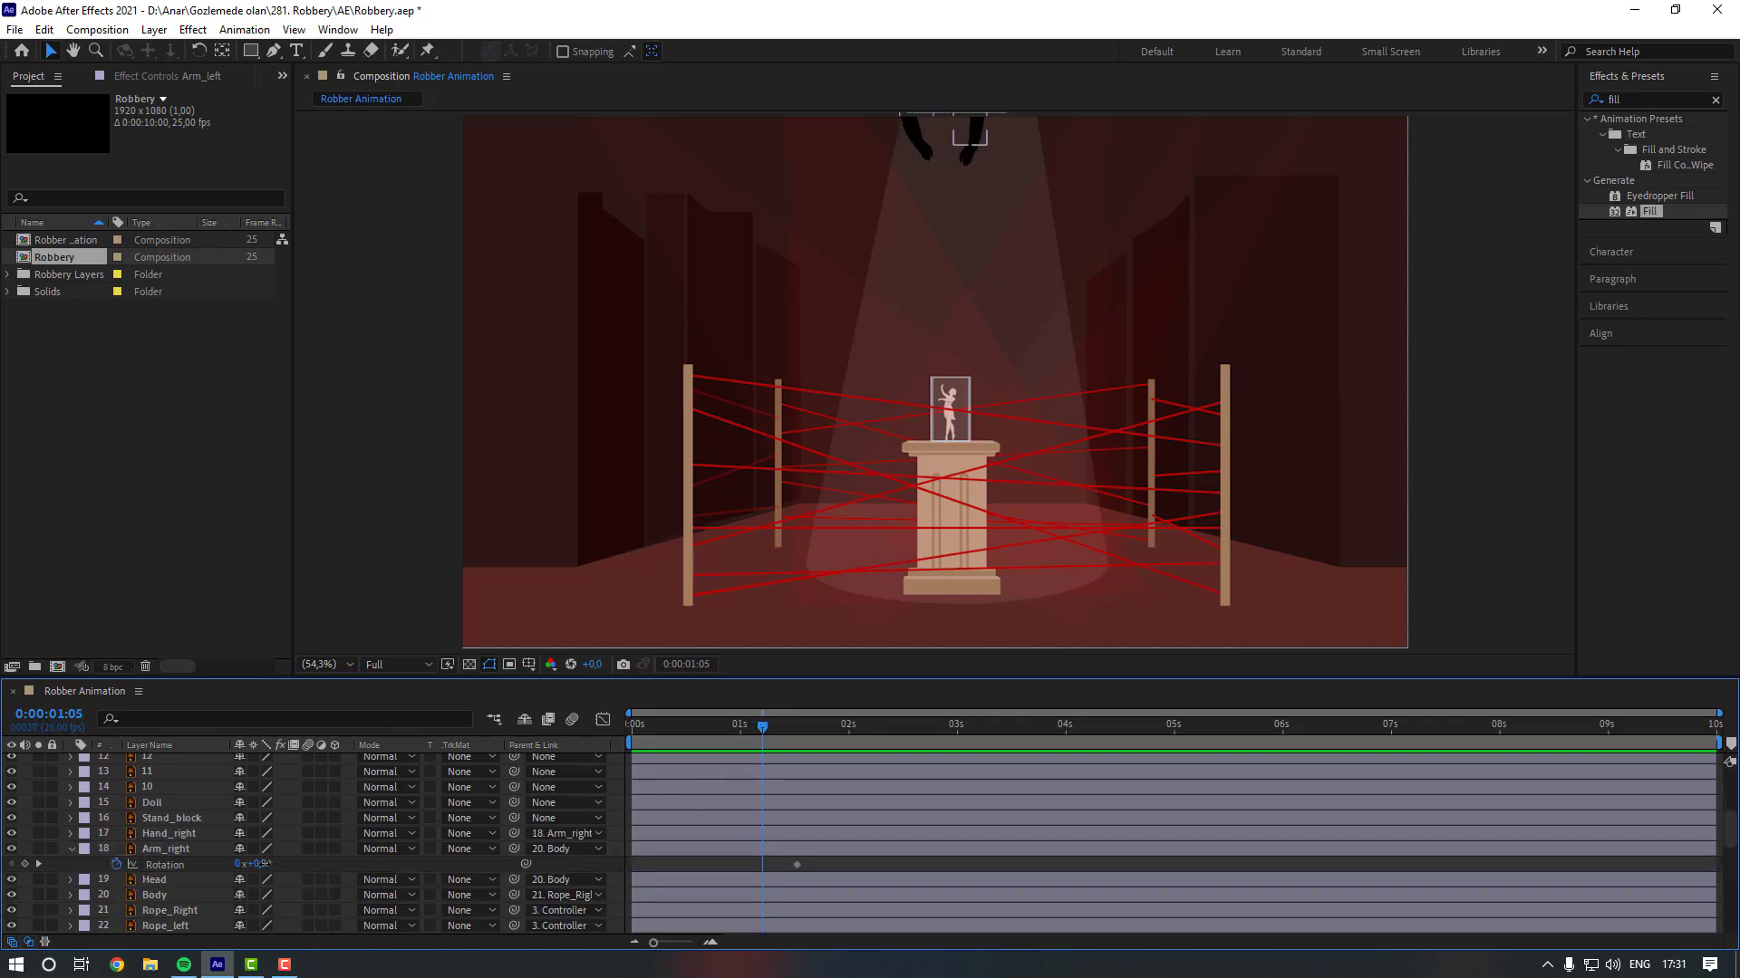
{"action": "mouse_move", "coordinate": [265, 864]}
{"action": "left_mouse_down"}
{"action": "mouse_move", "coordinate": [237, 863]}
{"action": "mouse_move", "coordinate": [288, 880]}
{"action": "left_mouse_up"}
{"action": "scroll", "coordinate": [220, 916], "scroll_direction": "down", "scroll_amount": 2}
Apply Easy Ease to all rotation keyframes of both arms.
{"action": "left_click_drag", "start_coordinate": [818, 777], "coordinate": [757, 888]}
{"action": "right_click", "coordinate": [763, 881]}
{"action": "mouse_move", "coordinate": [842, 869]}
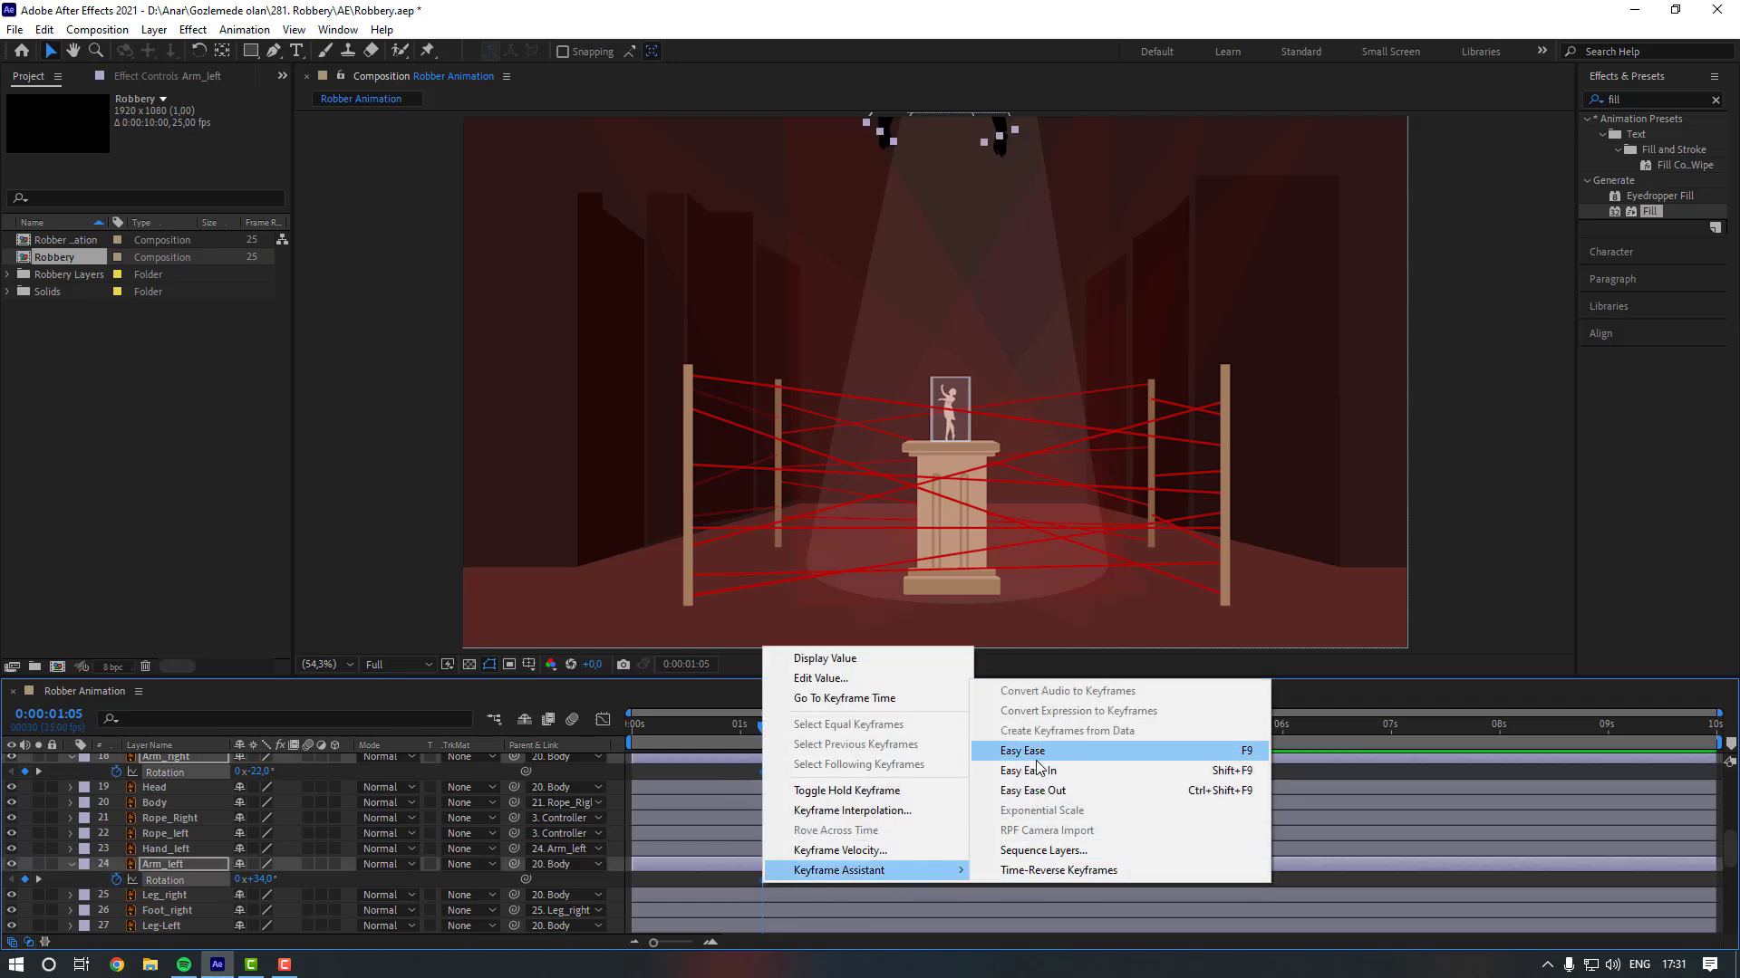
{"action": "left_click", "coordinate": [1005, 750]}
Preview the arm swing and shift the second rotation keyframes of both arms to 0:00:01:16.
{"action": "left_click", "coordinate": [740, 726]}
{"action": "key", "text": "space"}
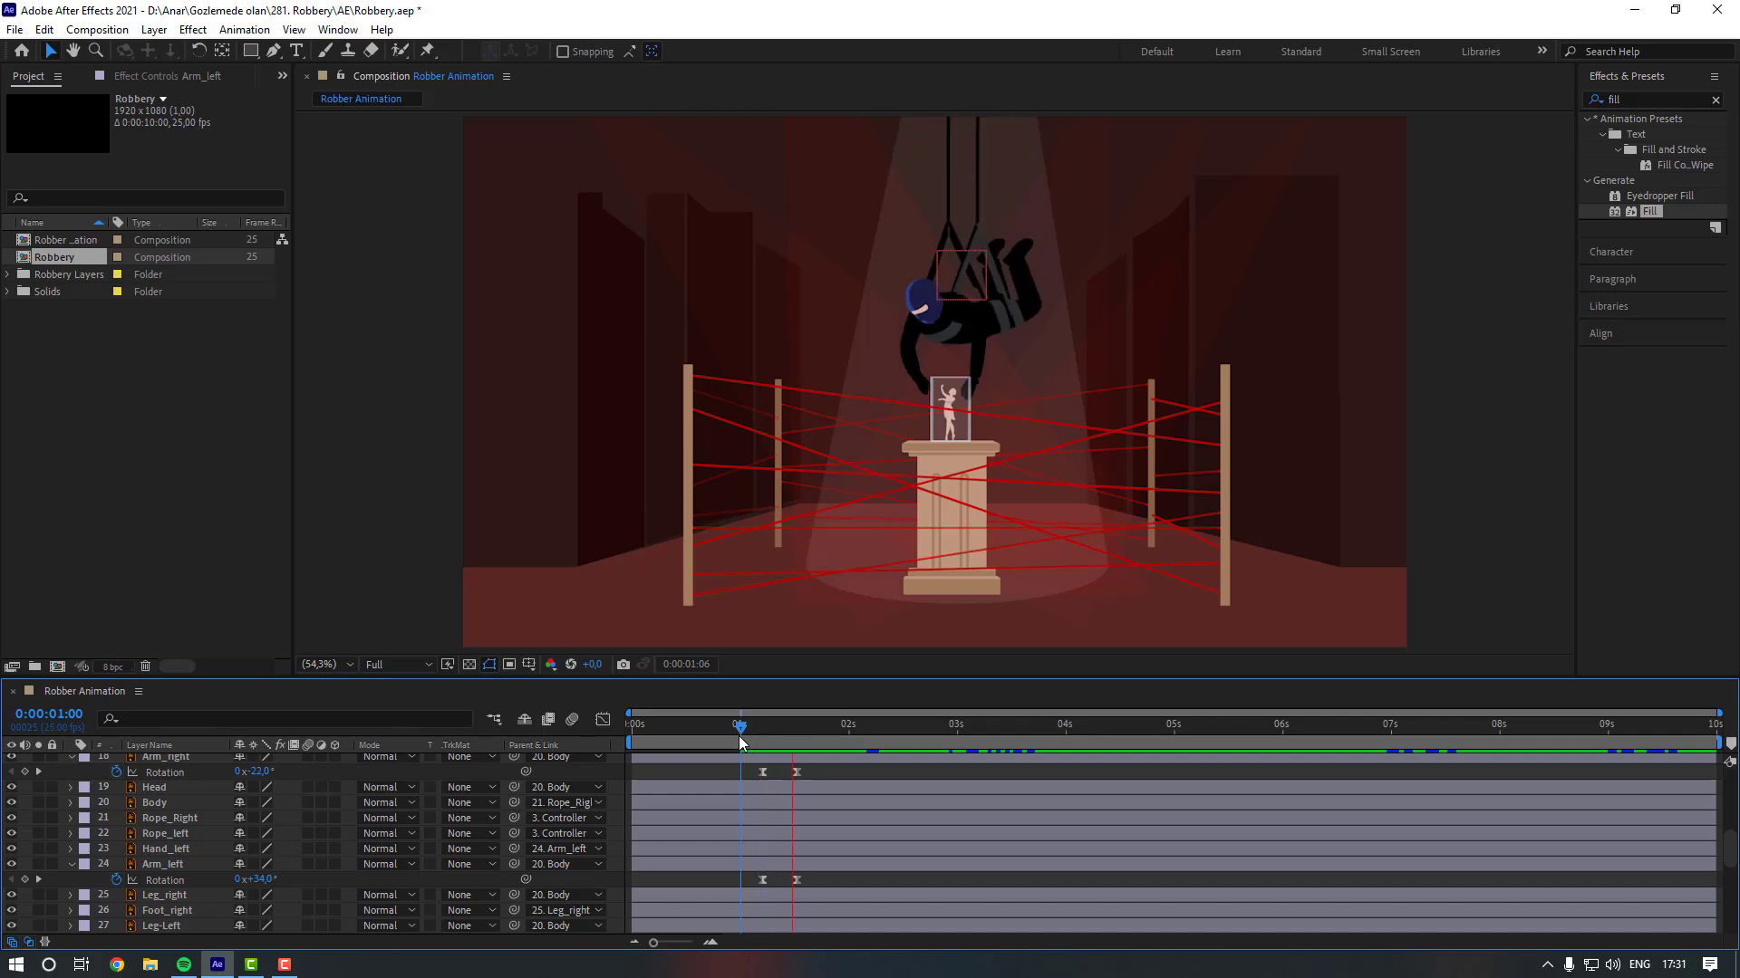
{"action": "left_click_drag", "start_coordinate": [818, 766], "coordinate": [745, 886]}
{"action": "left_click_drag", "start_coordinate": [799, 770], "coordinate": [763, 731]}
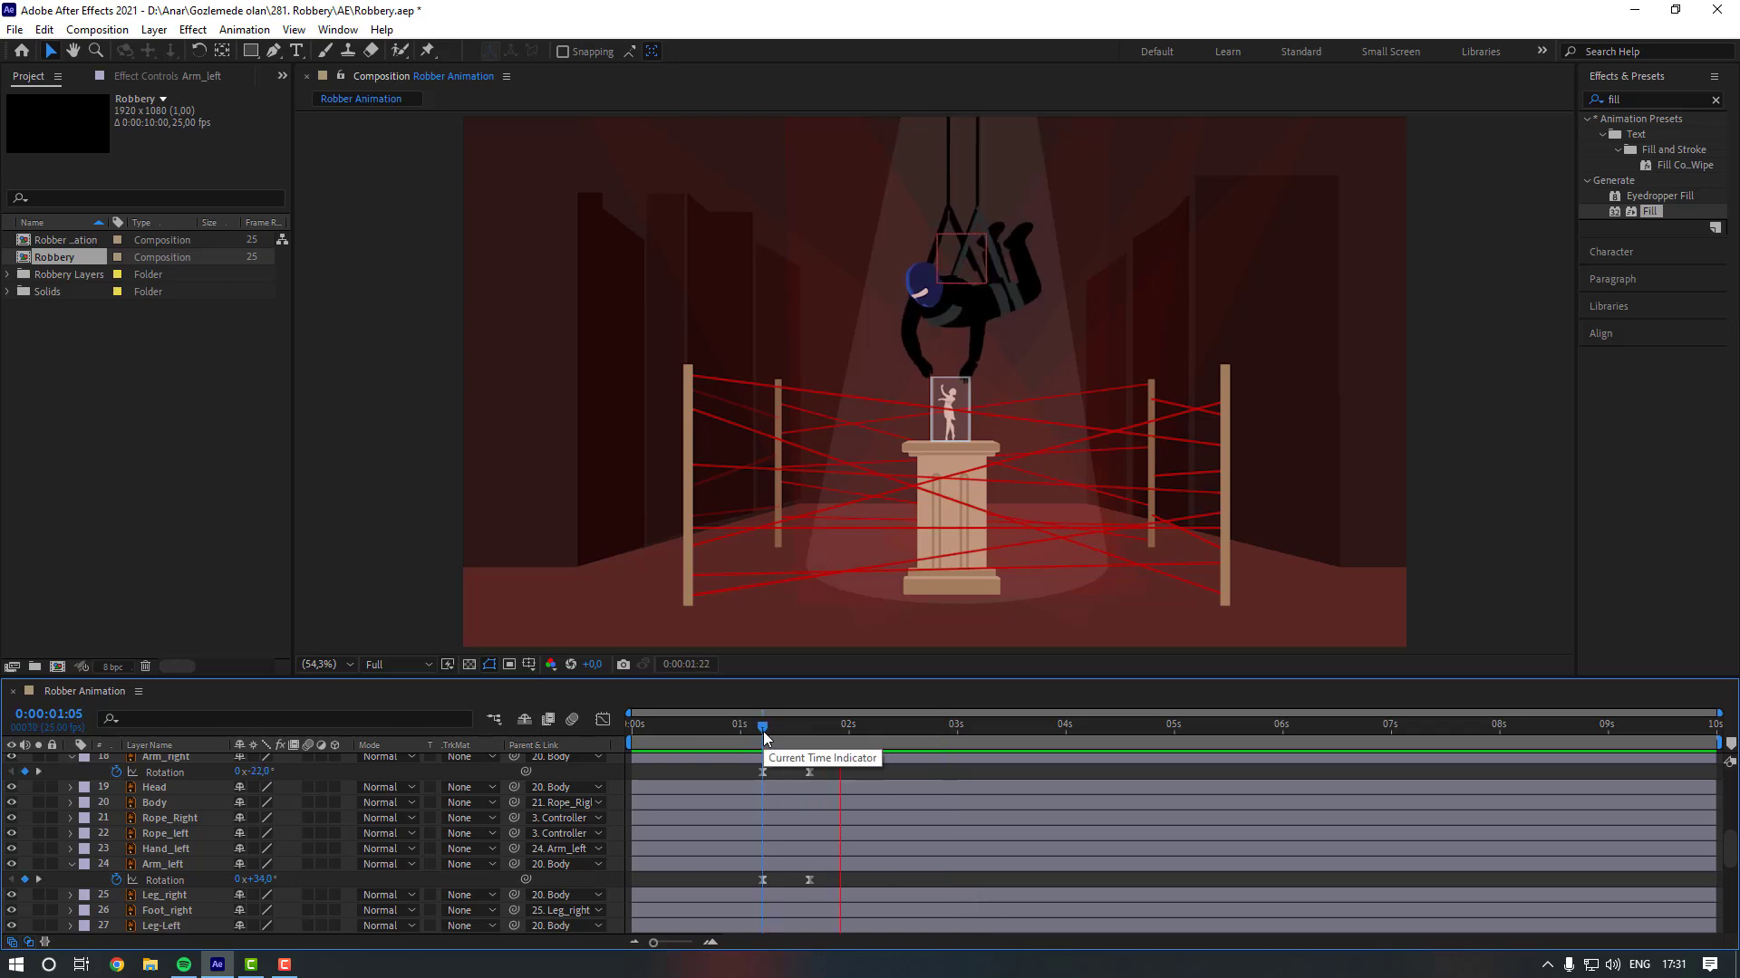
Set the rotation keyframes at 0:00:01:16 to 3° for Arm_right and -4° for Arm_left.
{"action": "key", "text": "k"}
{"action": "left_click_drag", "start_coordinate": [263, 772], "coordinate": [267, 774]}
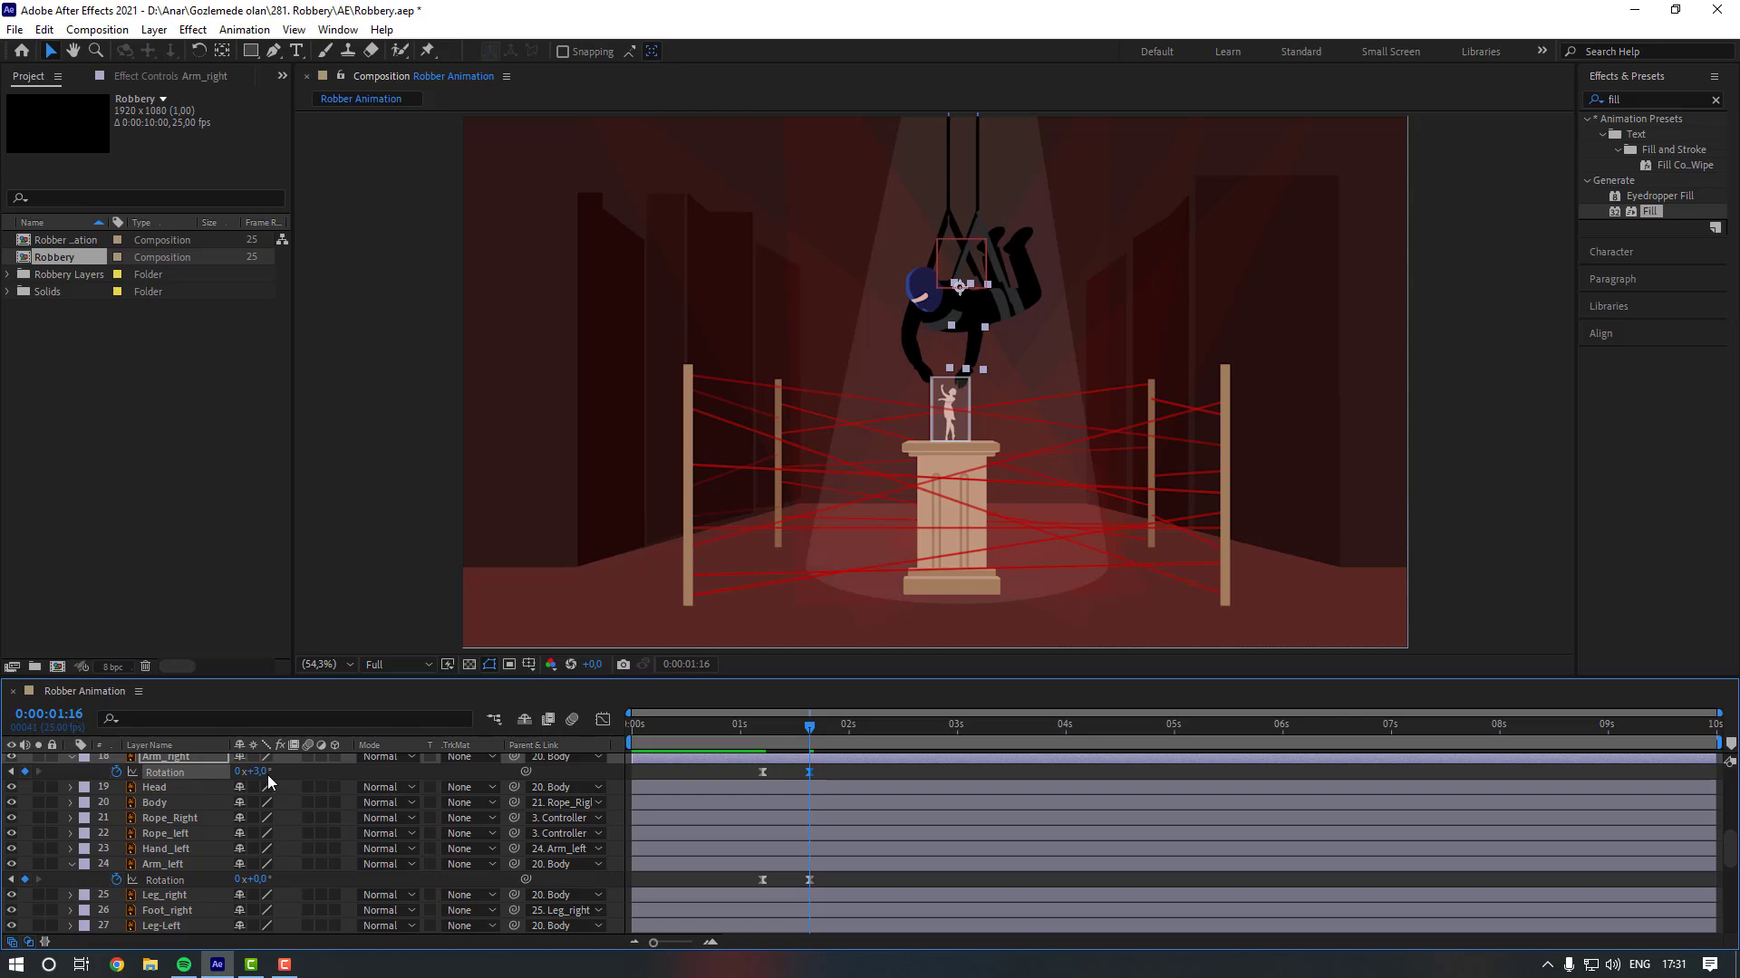
{"action": "left_click_drag", "start_coordinate": [257, 881], "coordinate": [252, 881]}
{"action": "left_click", "coordinate": [258, 882]}
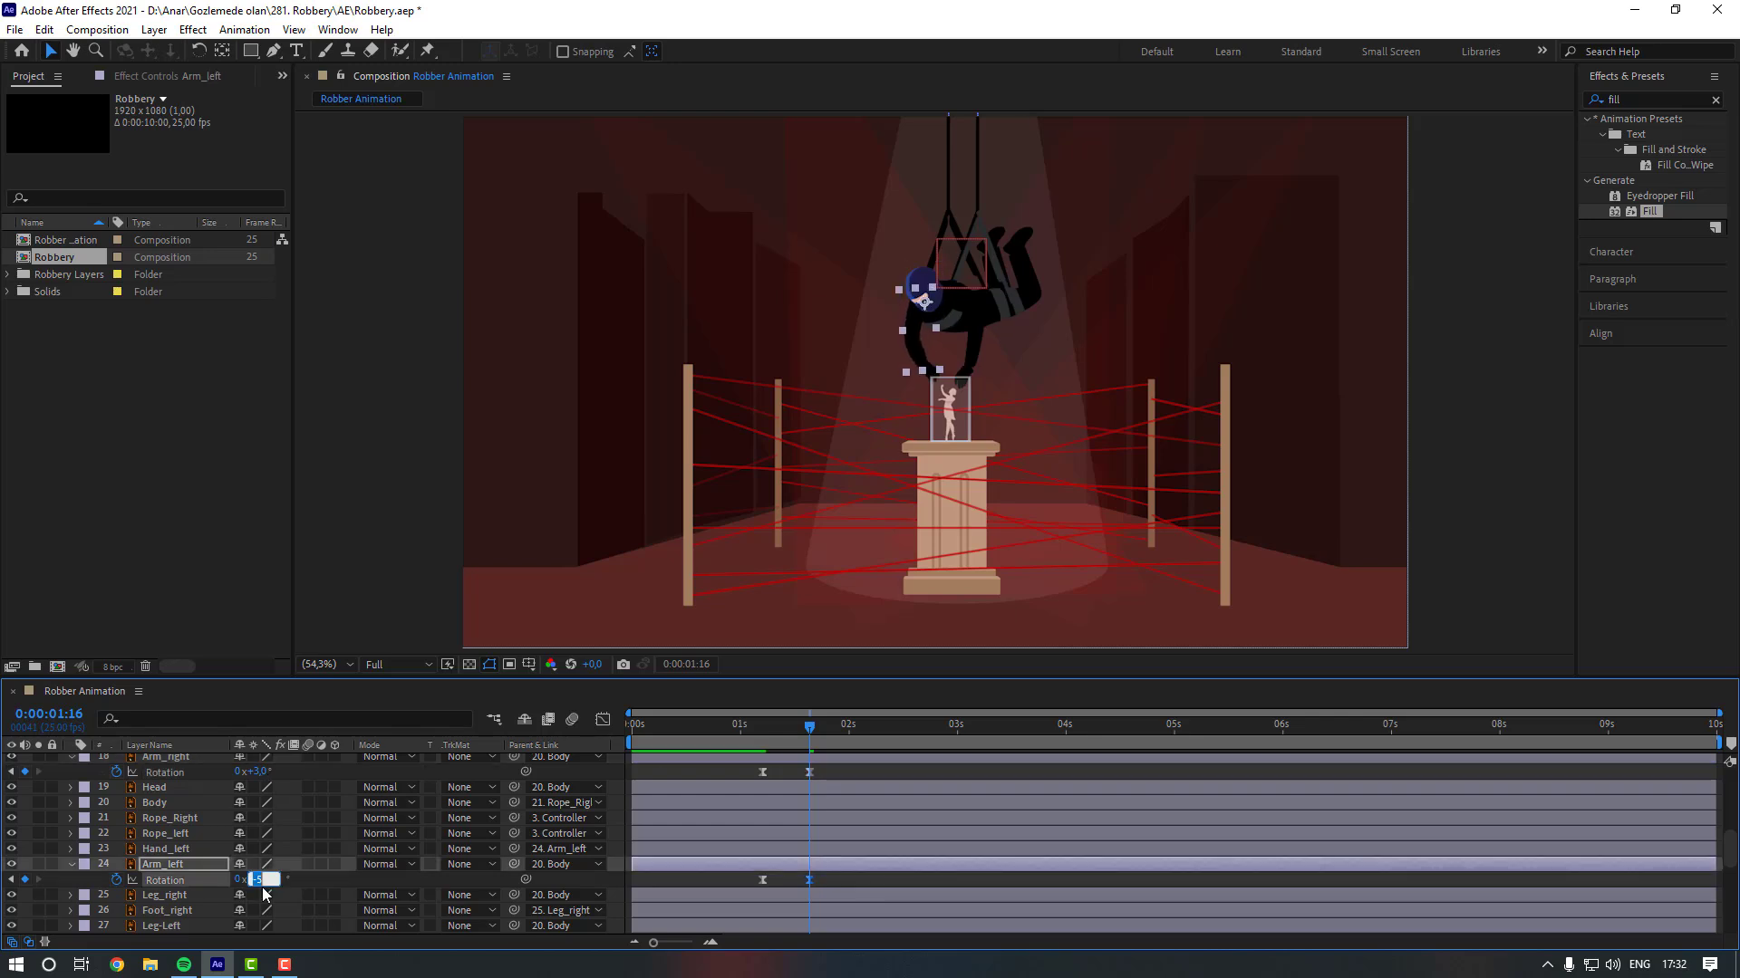
{"action": "type", "text": "-4"}
{"action": "key", "text": "Return"}
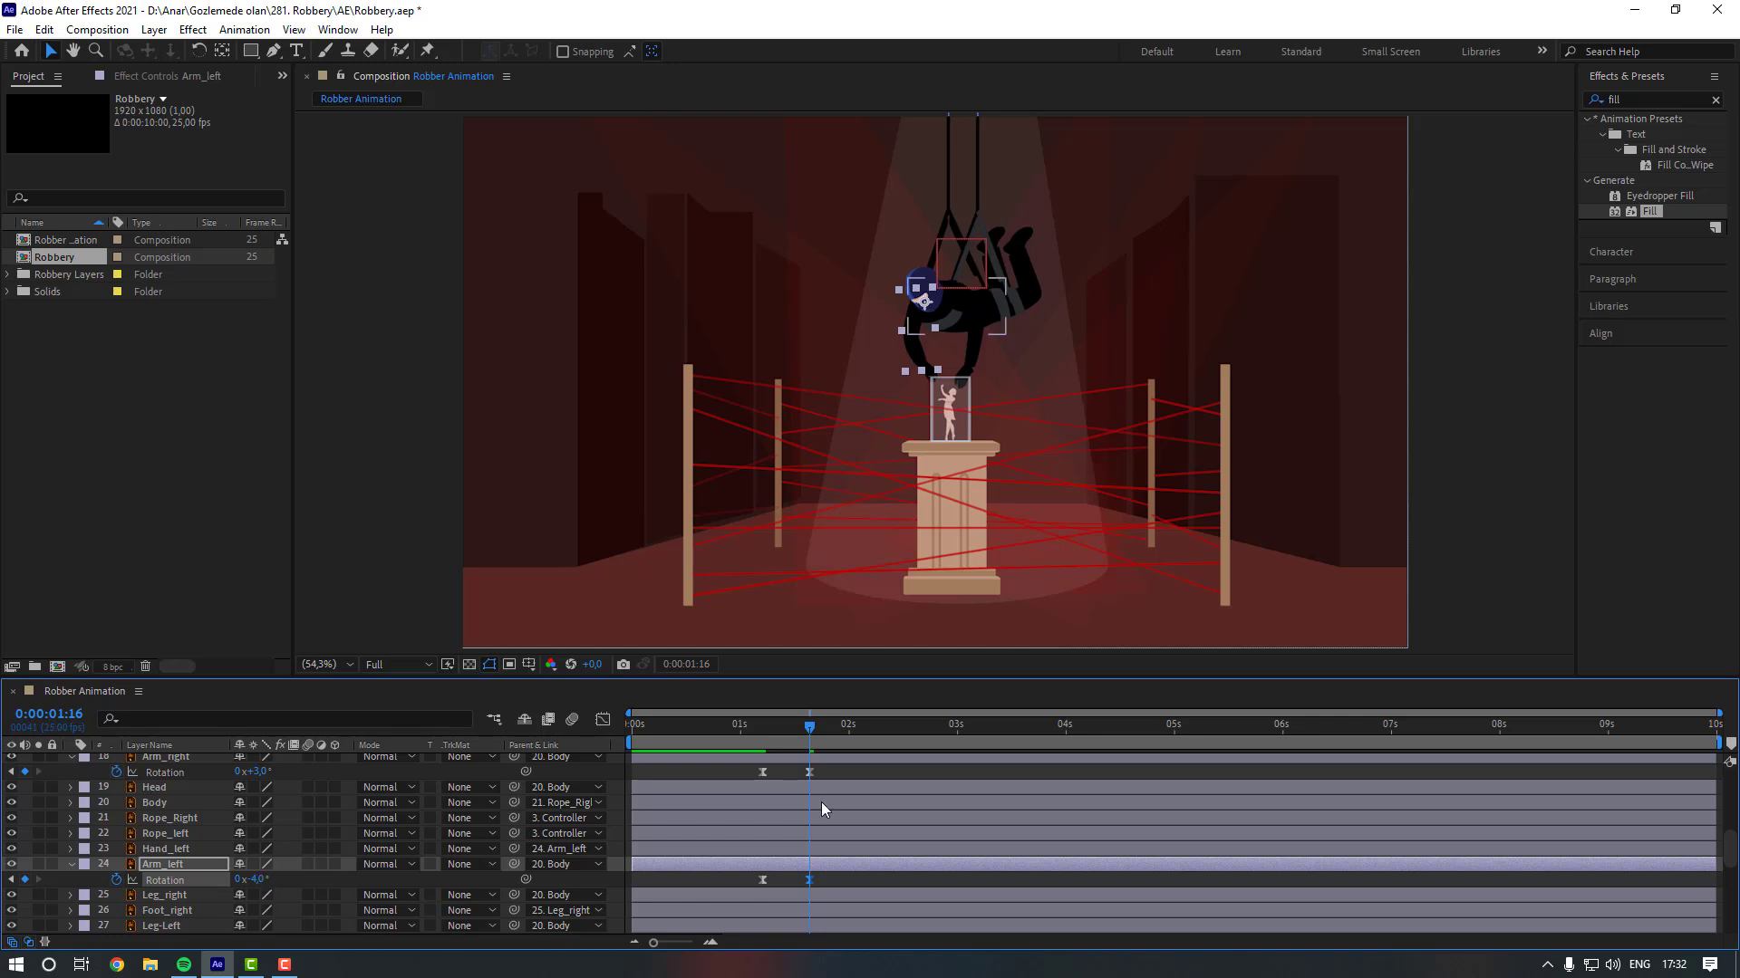
At 0:00:01:21, keyframe the rotation of Arm_left at 2° and Arm_right at -1,5°.
{"action": "key", "text": "space"}
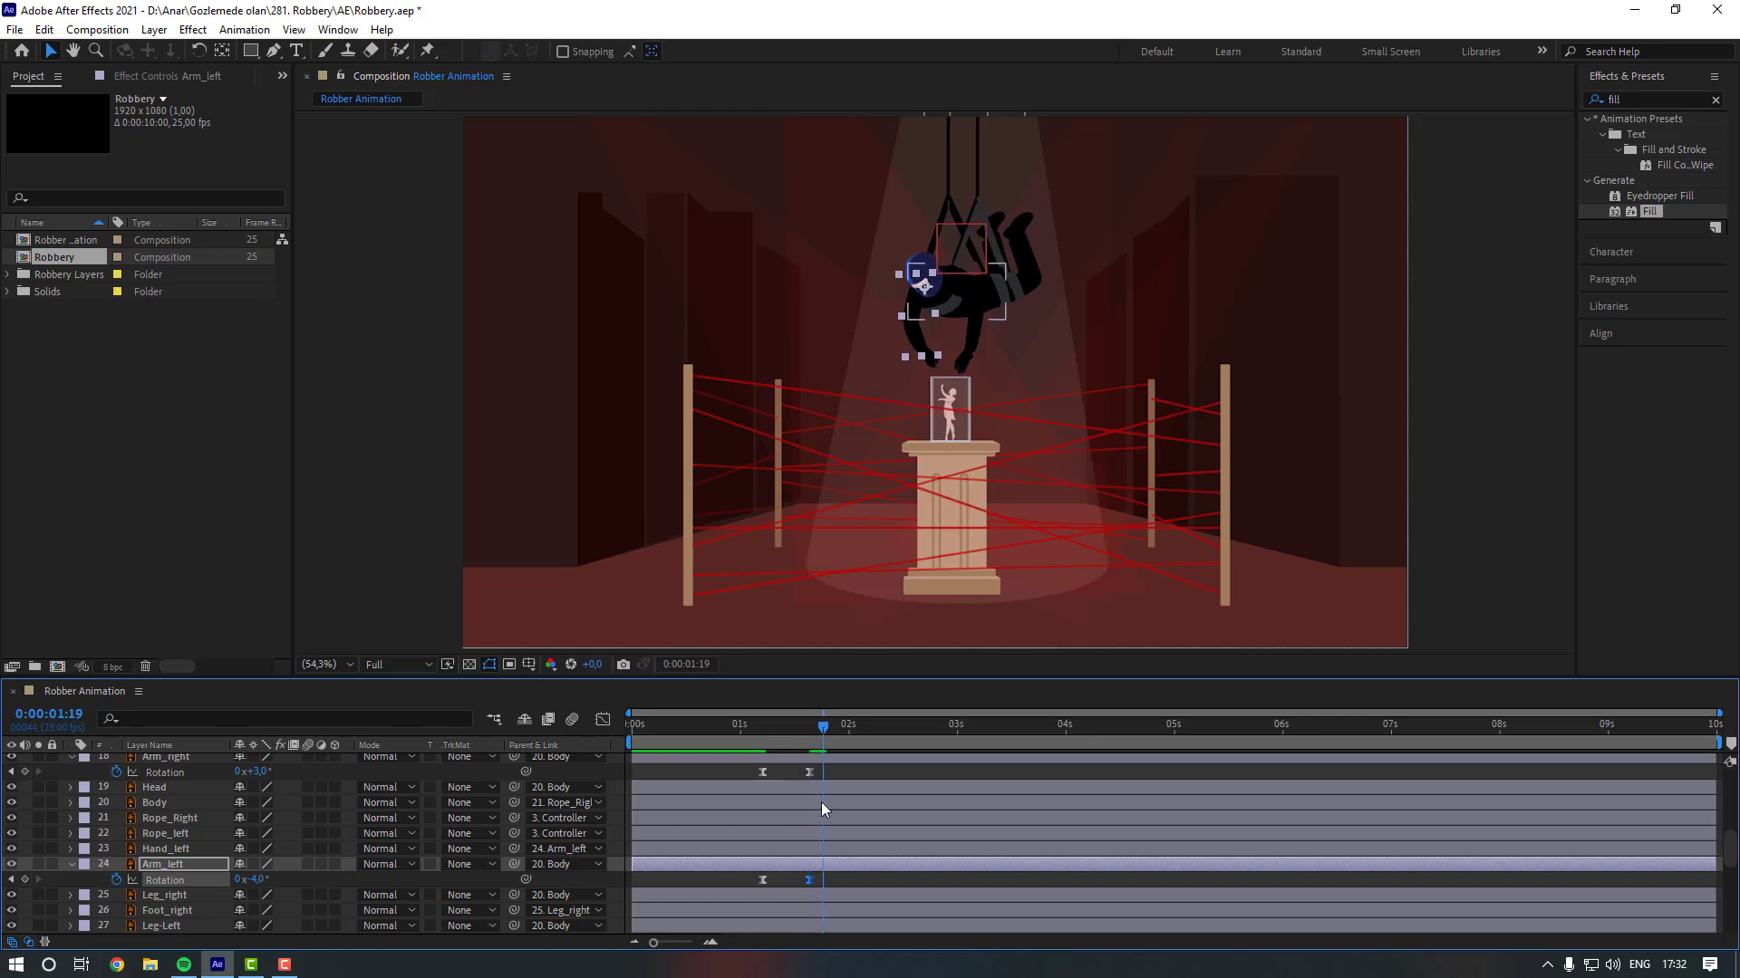
{"action": "left_click", "coordinate": [256, 879]}
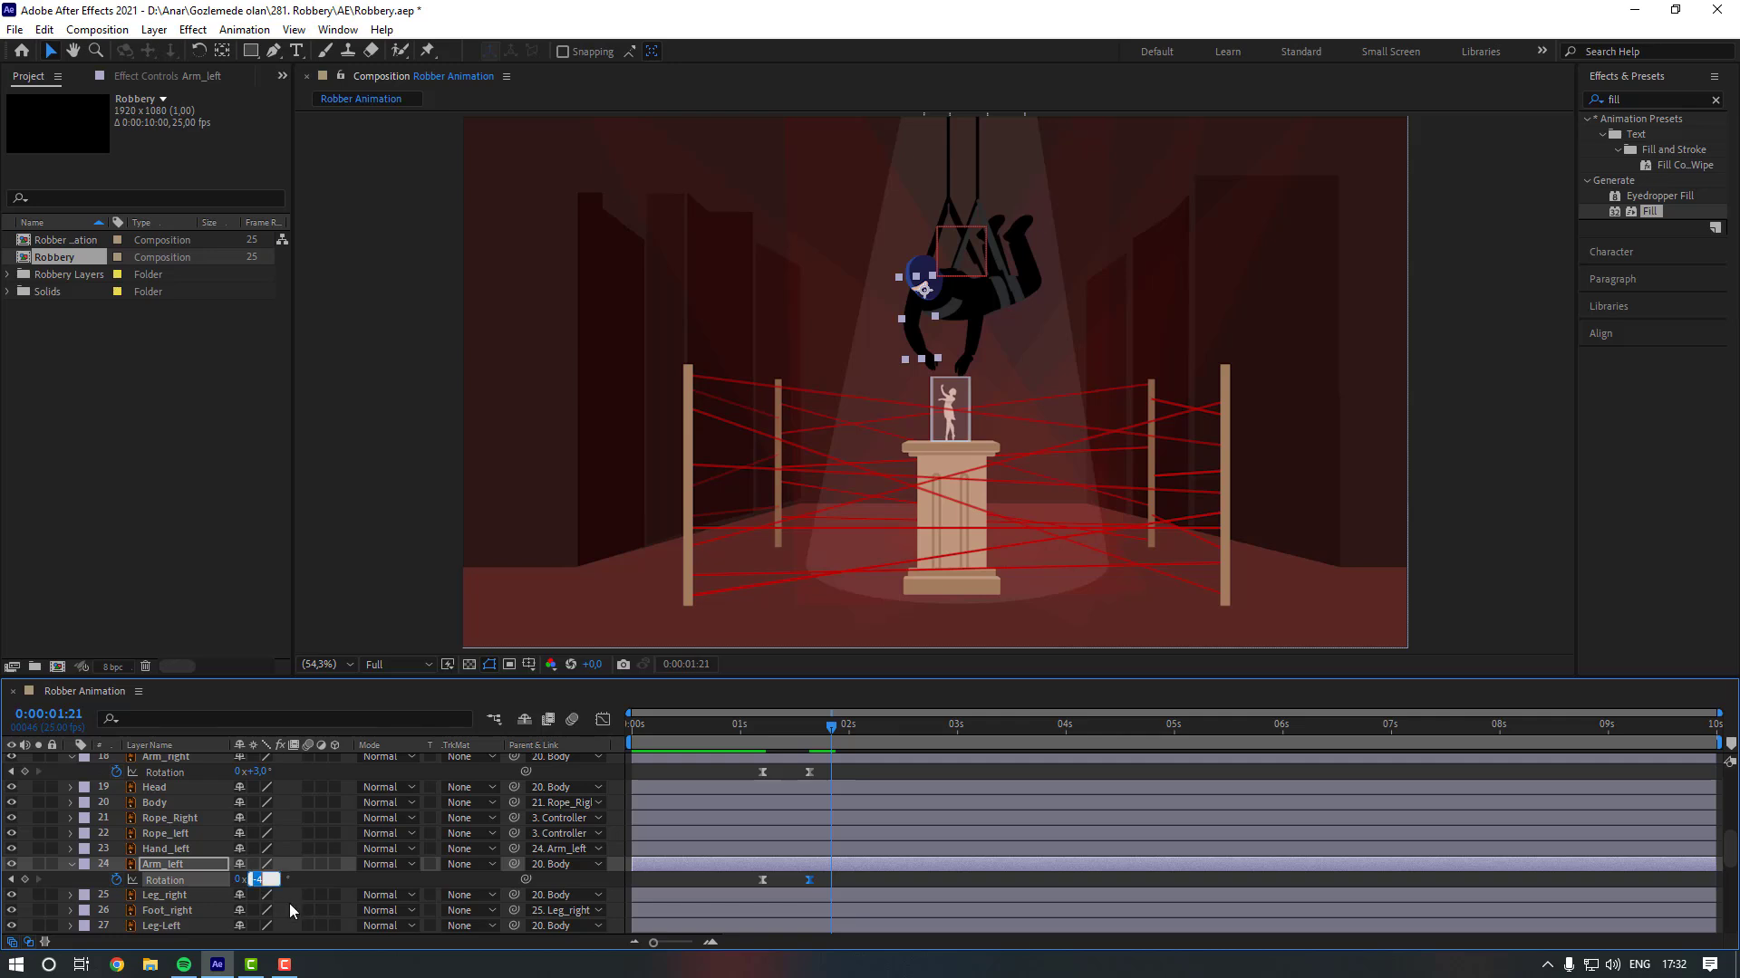
{"action": "type", "text": "2"}
{"action": "key", "text": "Return"}
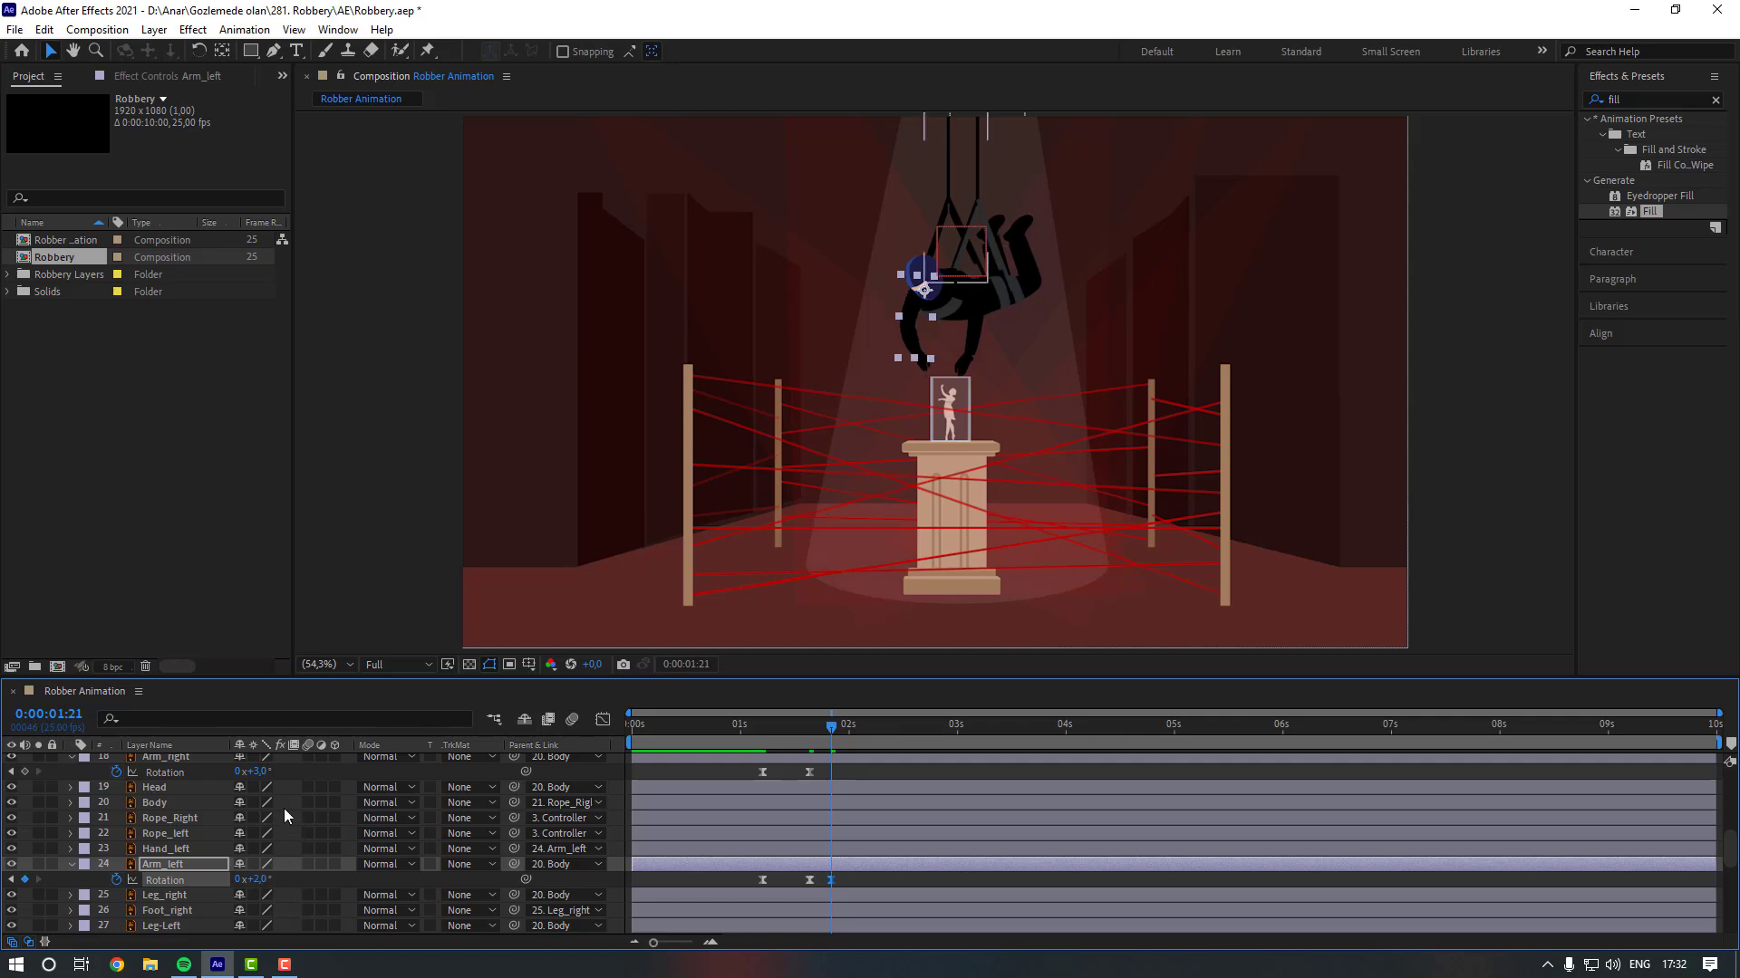
{"action": "left_click", "coordinate": [257, 771]}
{"action": "type", "text": "-3,5"}
{"action": "key", "text": "Return"}
{"action": "left_click", "coordinate": [851, 879]}
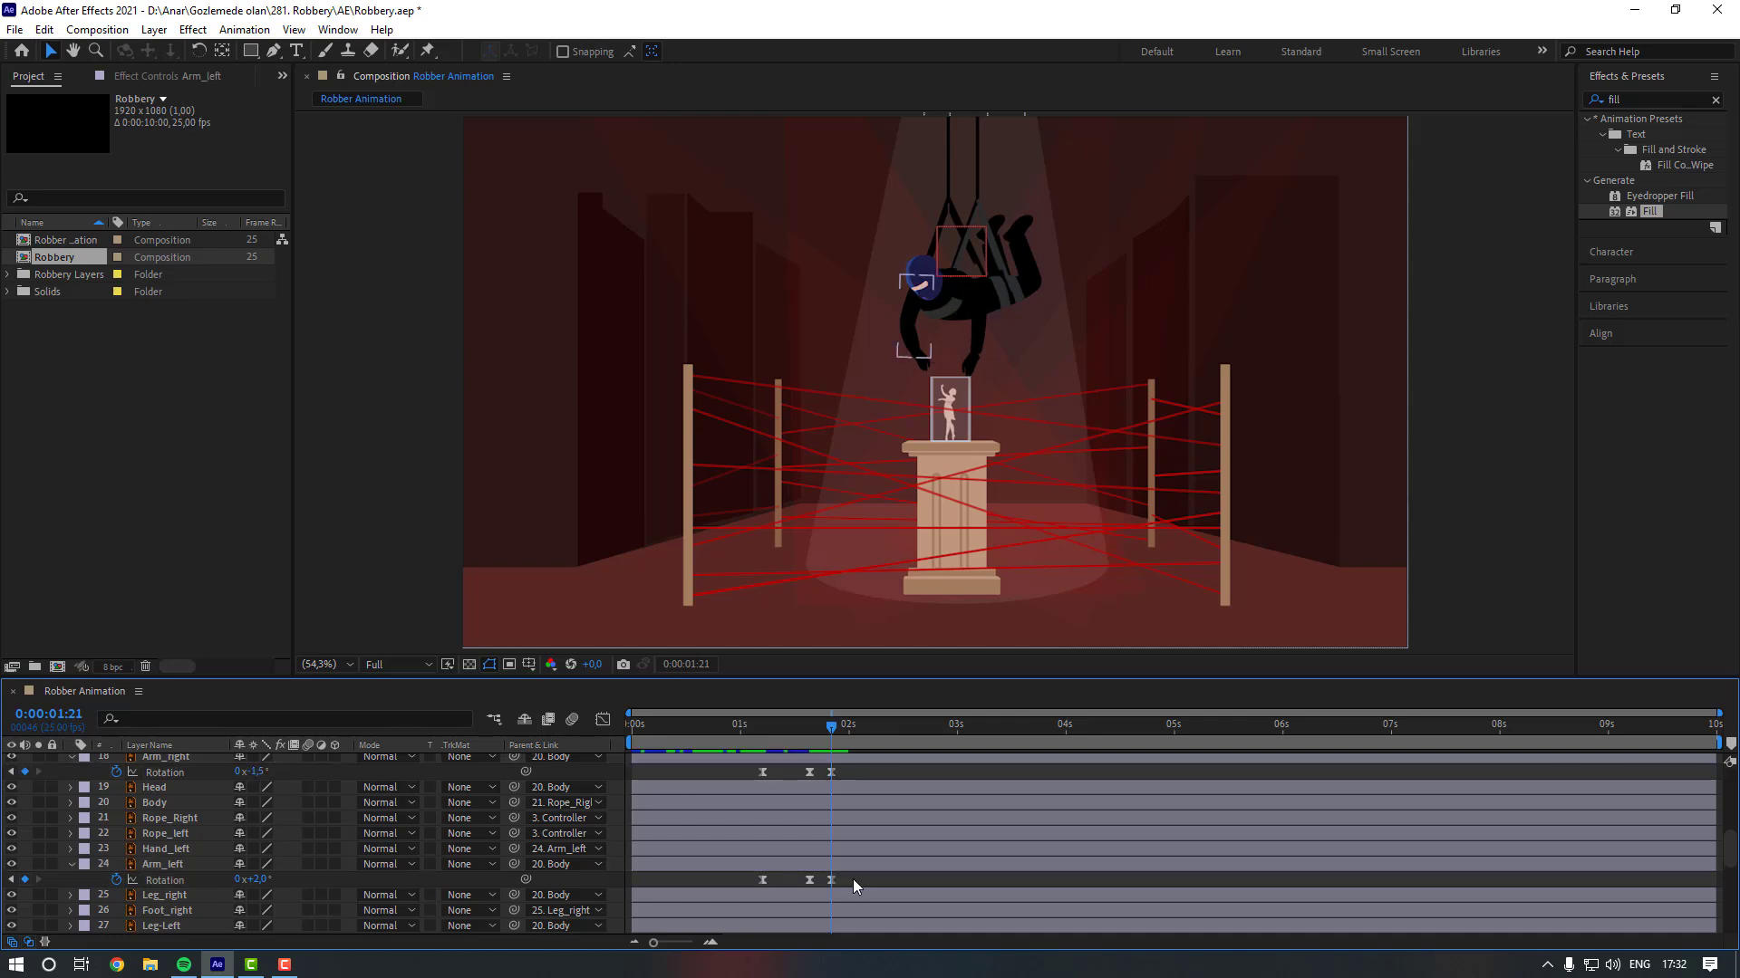
At 0:00:02:01, keyframe the rotation of Arm_right at 0,7° and Arm_left at -1°.
{"action": "key", "text": "Page_Down"}
{"action": "key", "text": "Page_Down"}
{"action": "key", "text": "Page_Down"}
{"action": "key", "text": "Page_Down"}
{"action": "key", "text": "Page_Down"}
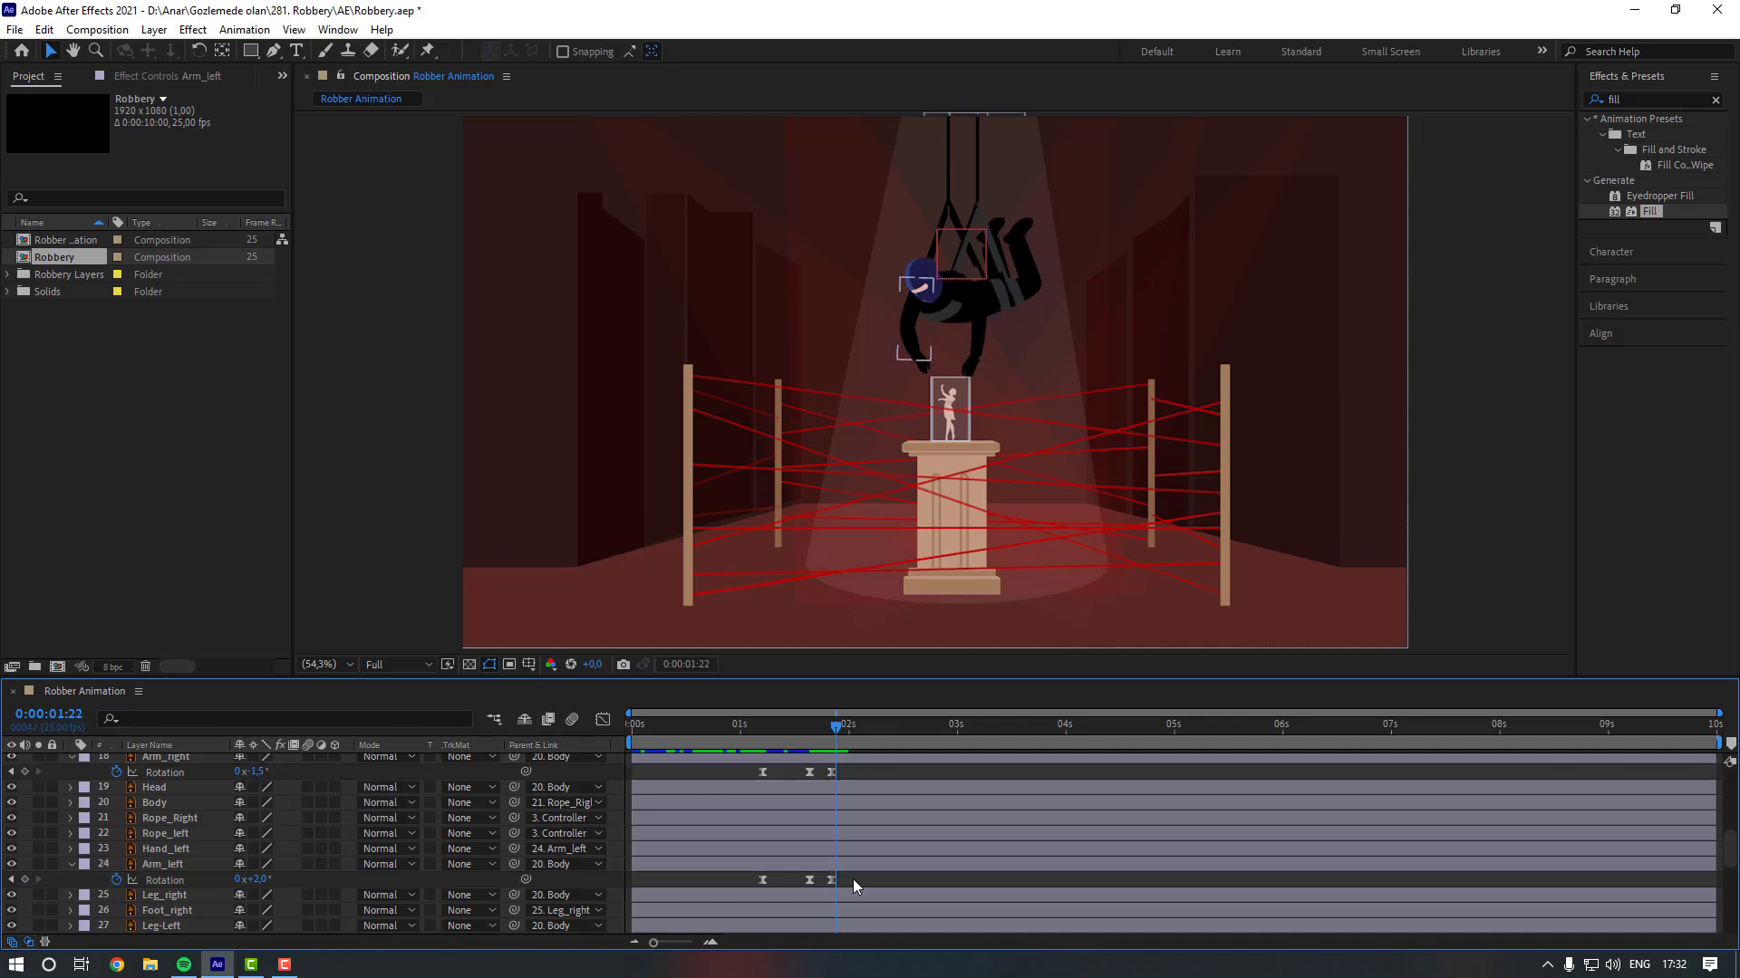
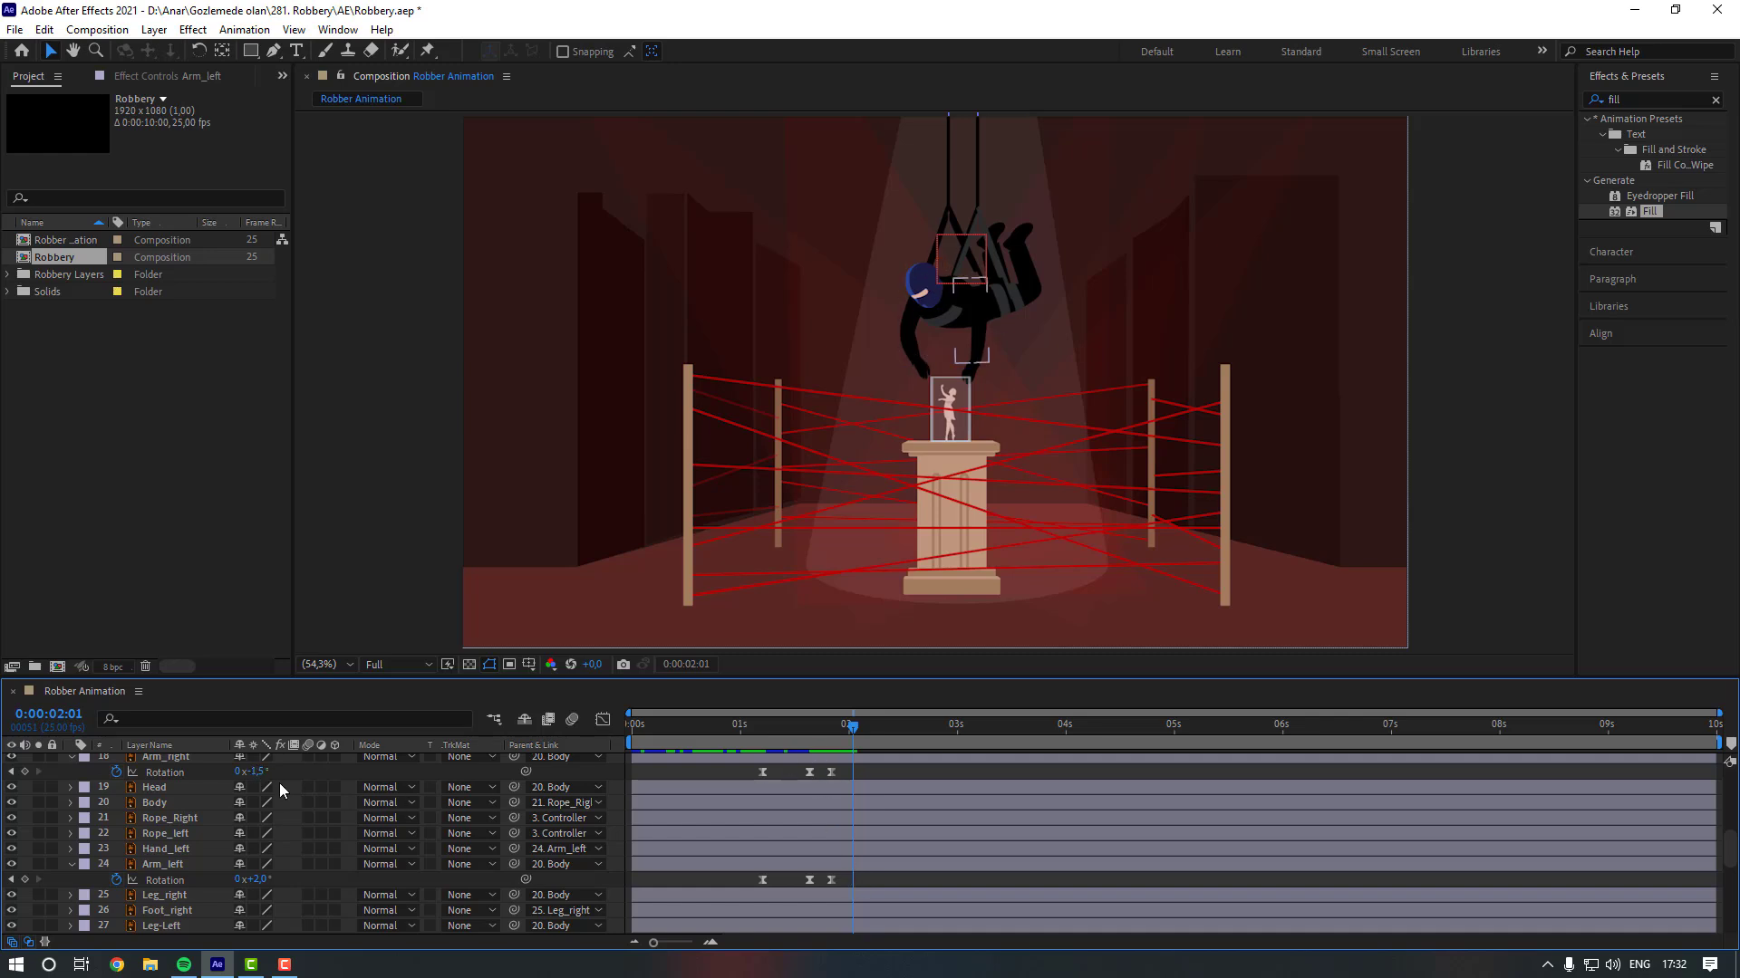
{"action": "type", "text": "0,7"}
{"action": "key", "text": "Return"}
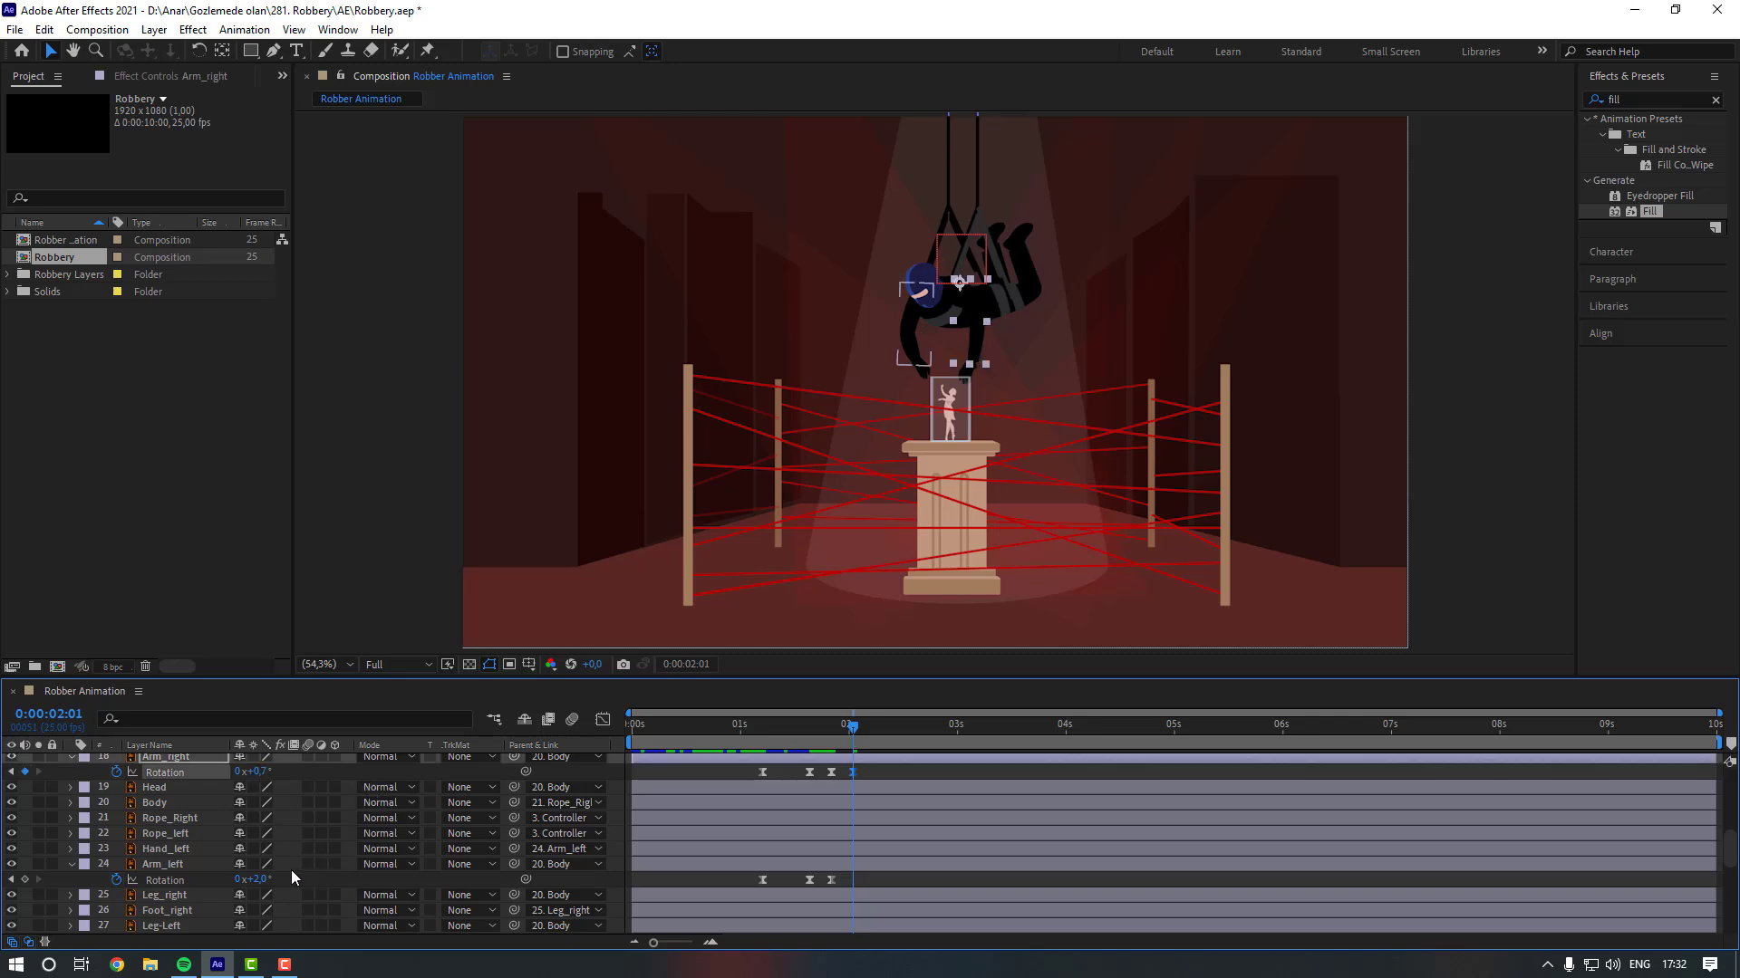
{"action": "left_click", "coordinate": [260, 879]}
{"action": "type", "text": "-1"}
{"action": "key", "text": "Return"}
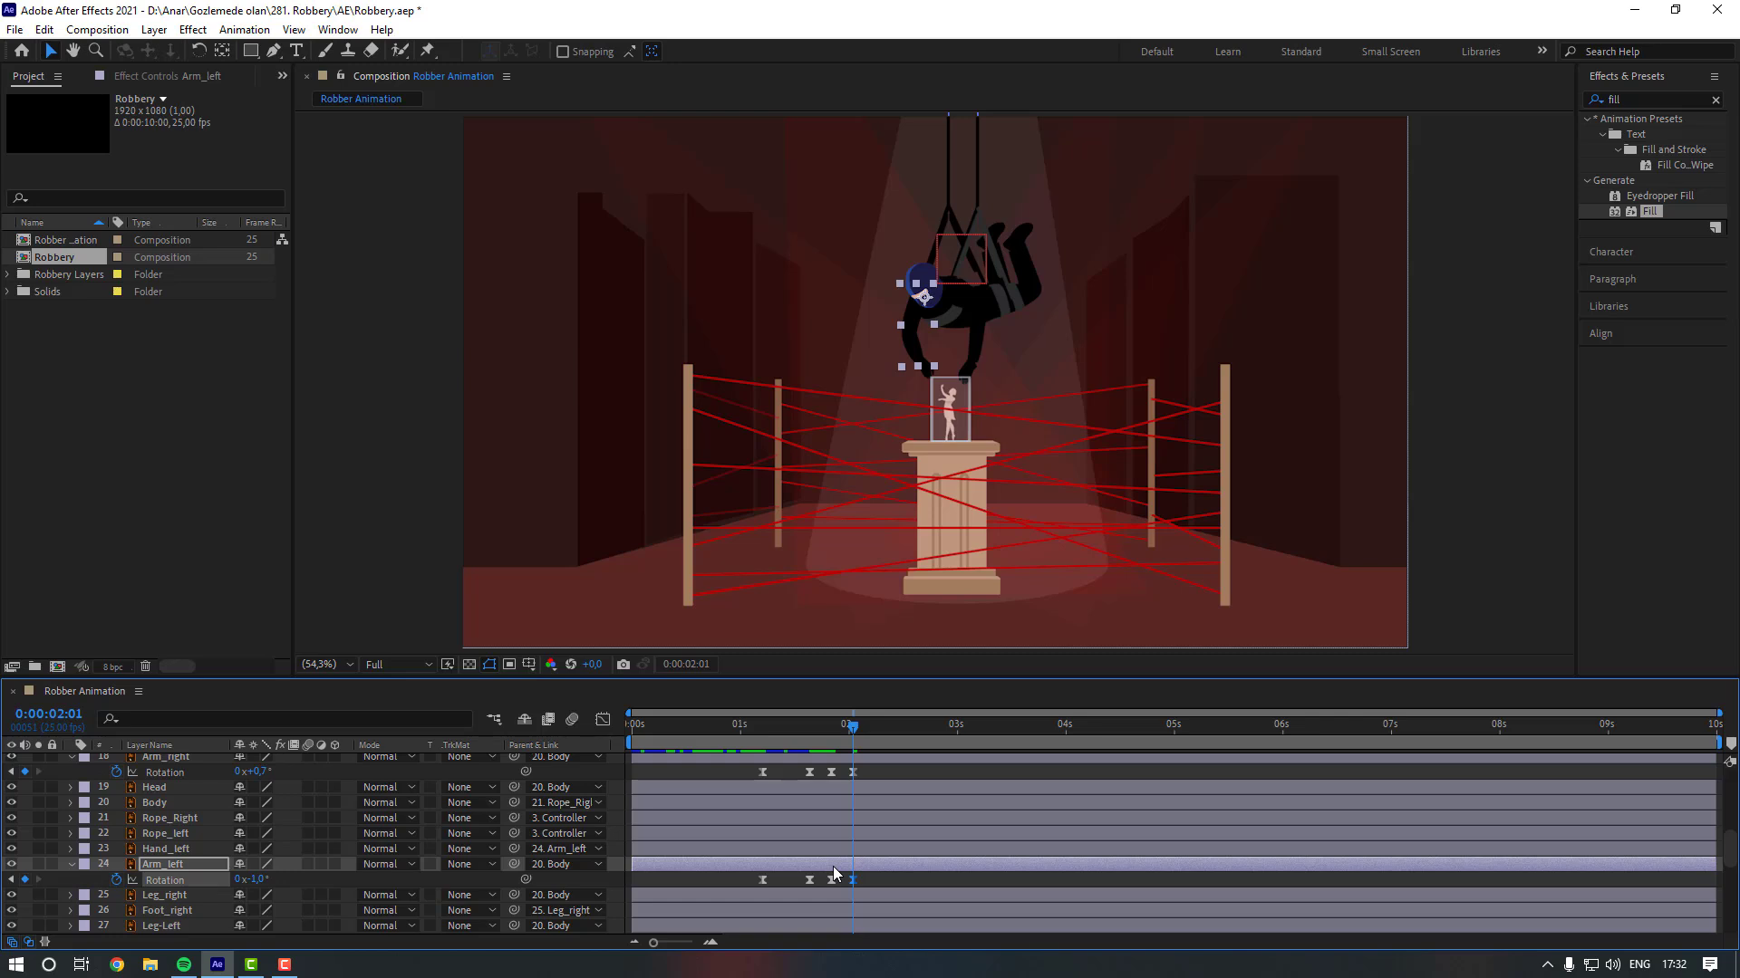
Keyframe the rotation of both arms at 0° at 0:00:02:04 and return to 0:00:01:03 for a preview.
{"action": "key", "text": "Page_Down"}
{"action": "key", "text": "Page_Down"}
{"action": "key", "text": "Page_Down"}
{"action": "left_click", "coordinate": [255, 880]}
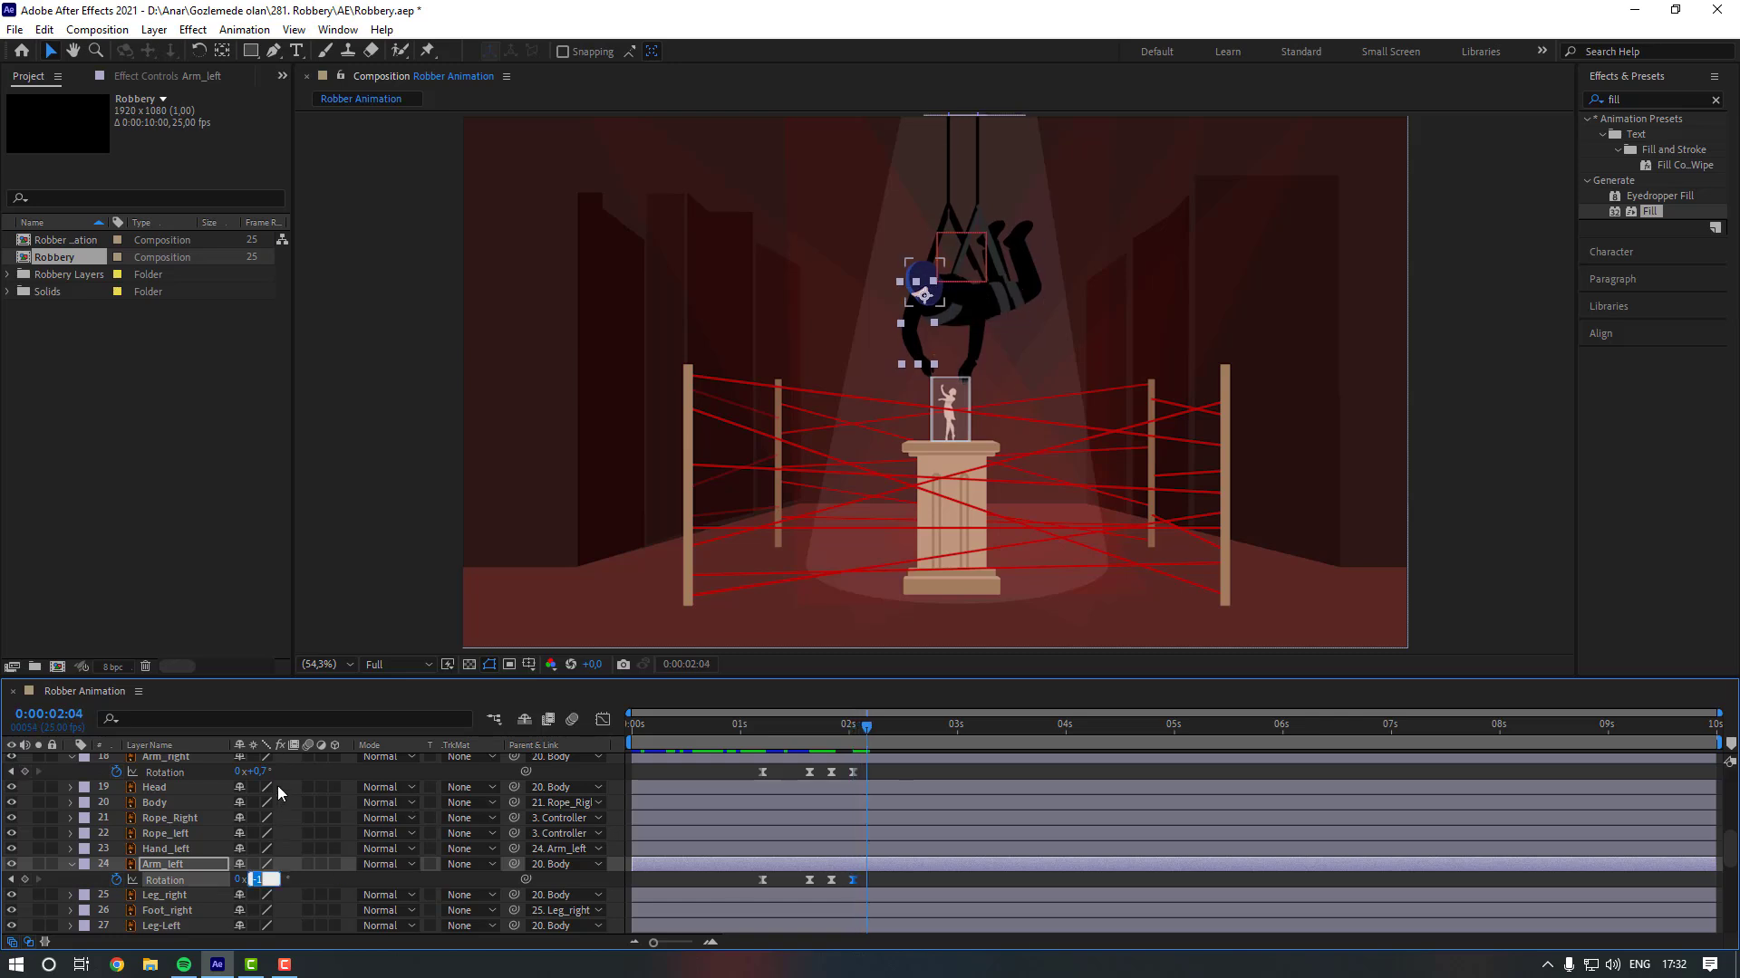
{"action": "type", "text": "0"}
{"action": "left_click", "coordinate": [257, 771]}
{"action": "type", "text": "0"}
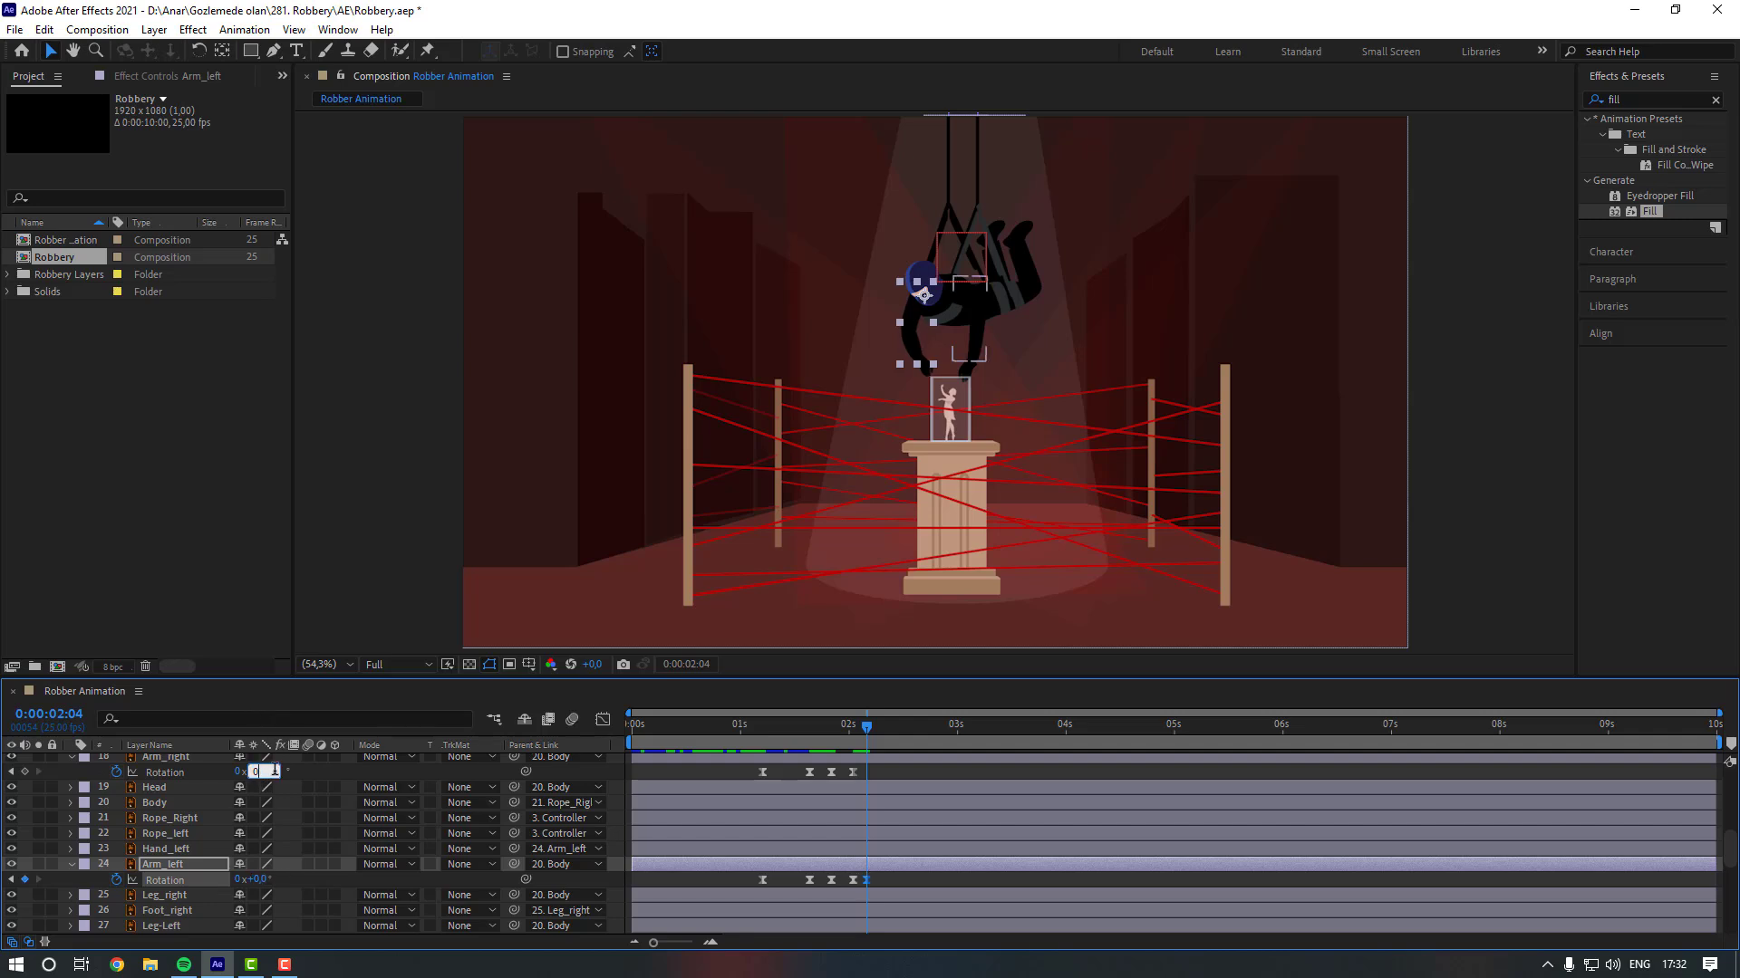
{"action": "key", "text": "Return"}
{"action": "left_click", "coordinate": [753, 742]}
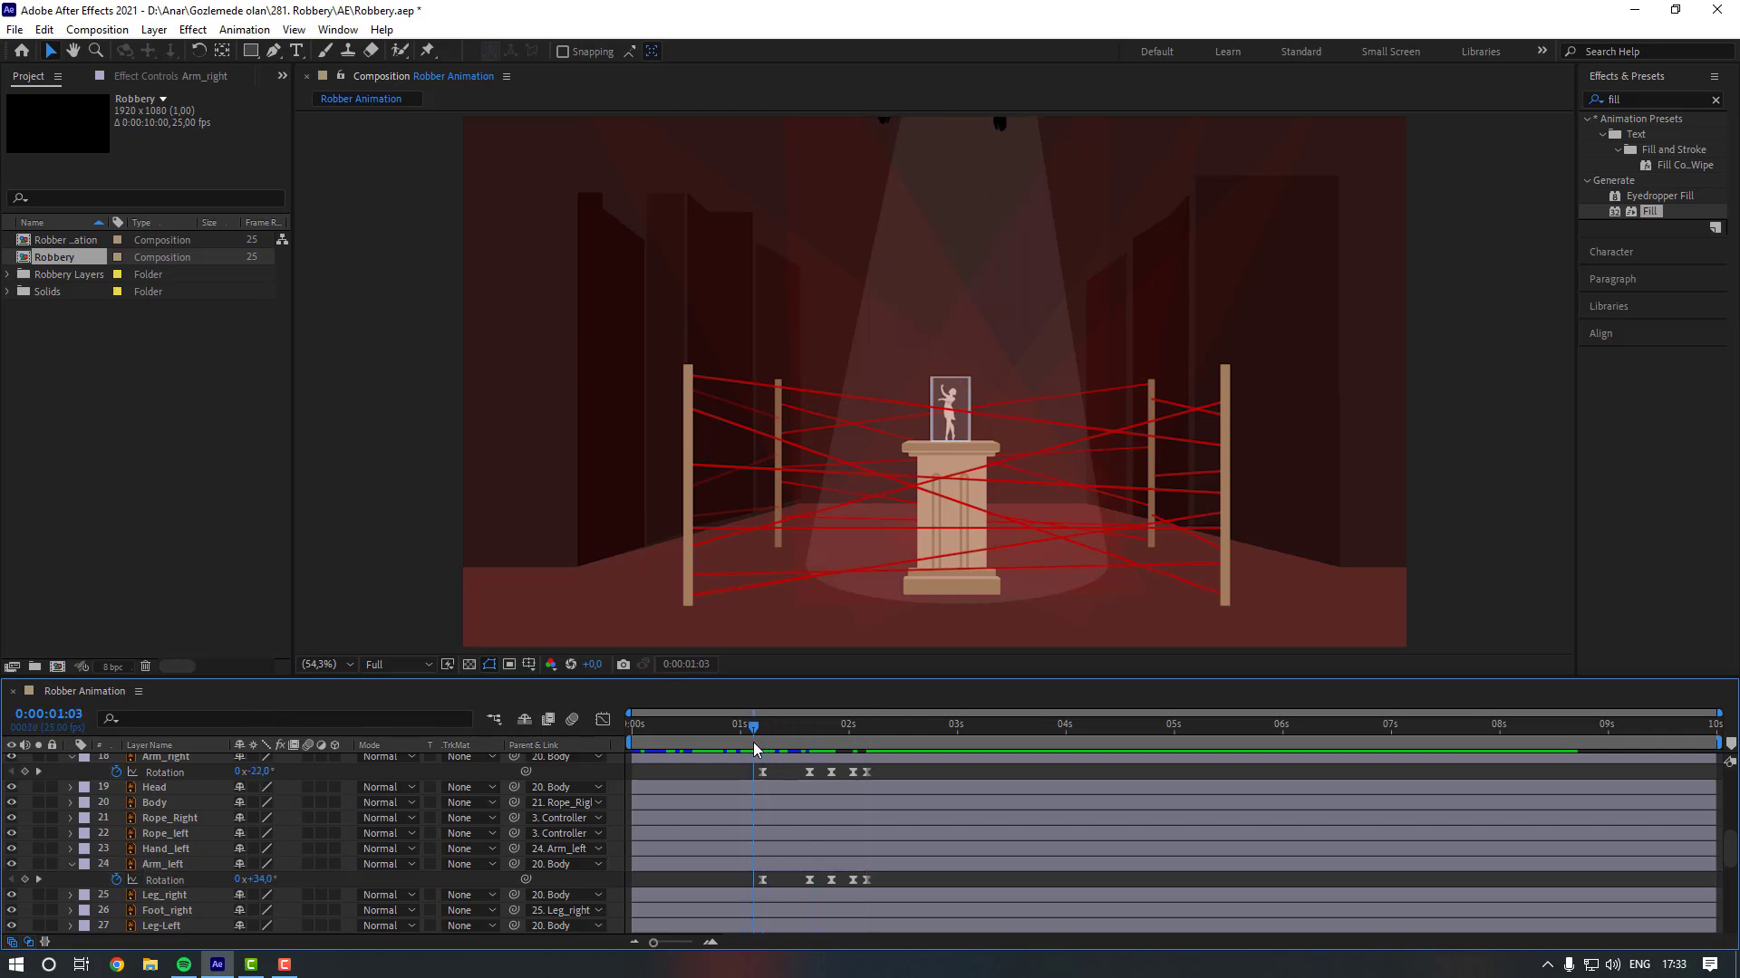
Preview the animation, and at 0:00:01:05 reveal the Rotation property of the Leg-Left and Leg_right layers.
{"action": "key", "text": "space"}
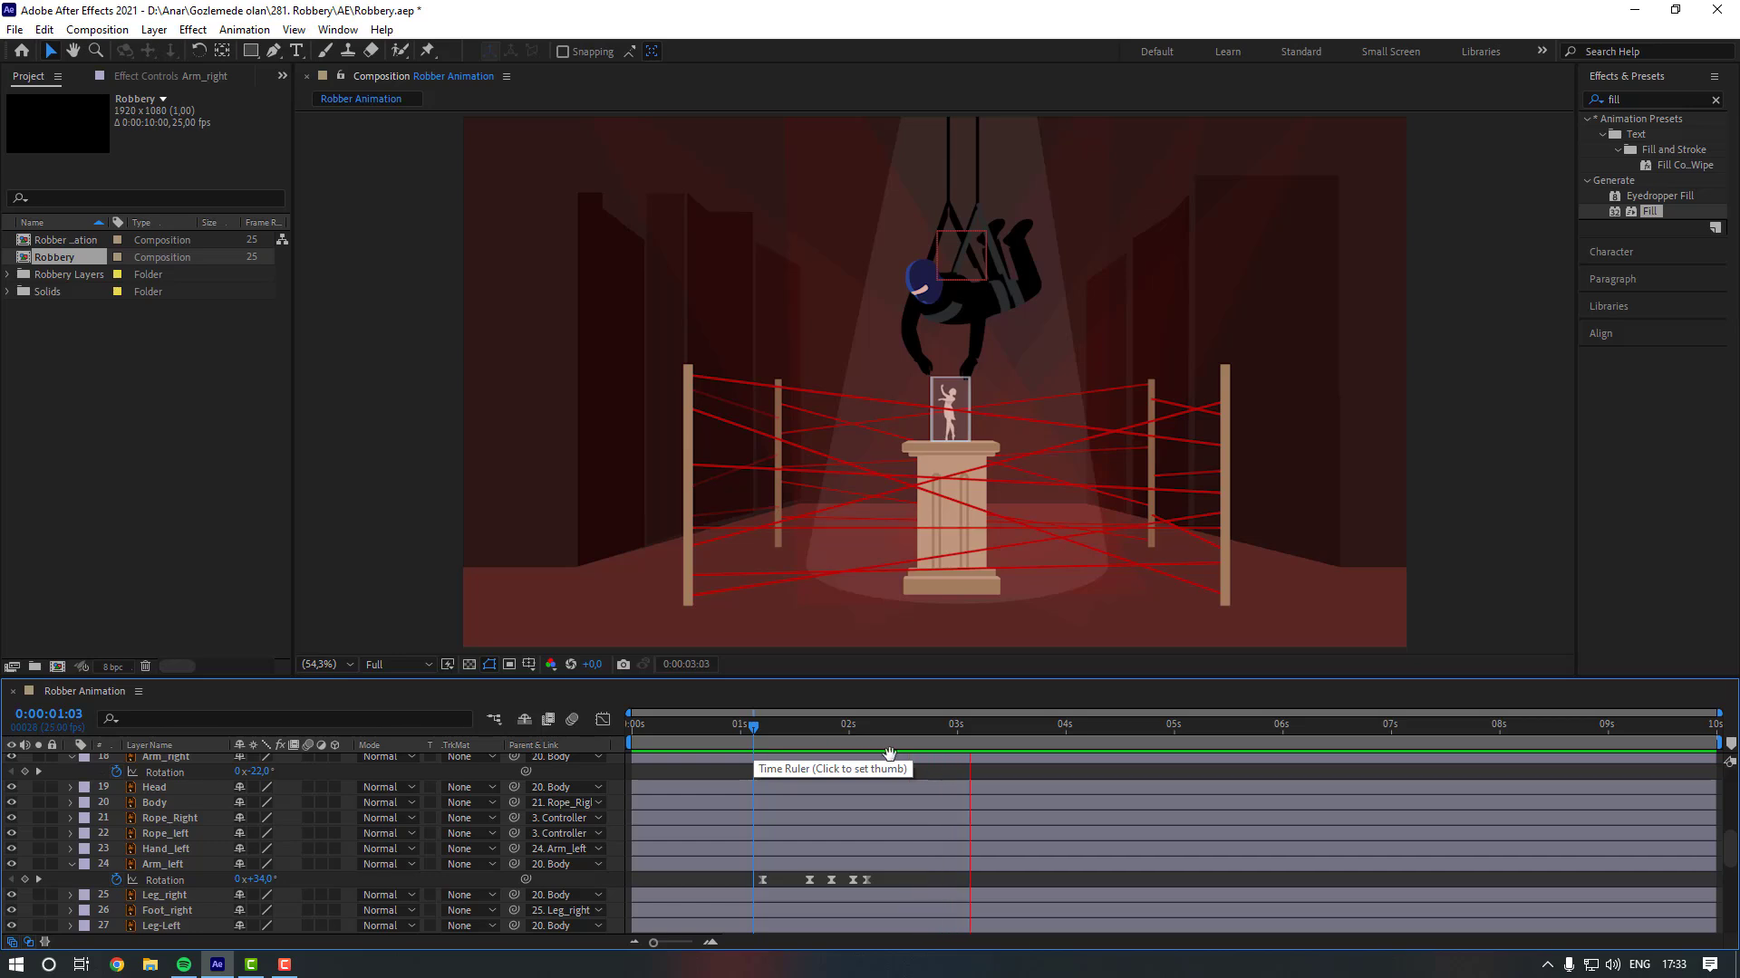
{"action": "scroll", "coordinate": [192, 886], "scroll_direction": "down", "scroll_amount": 2}
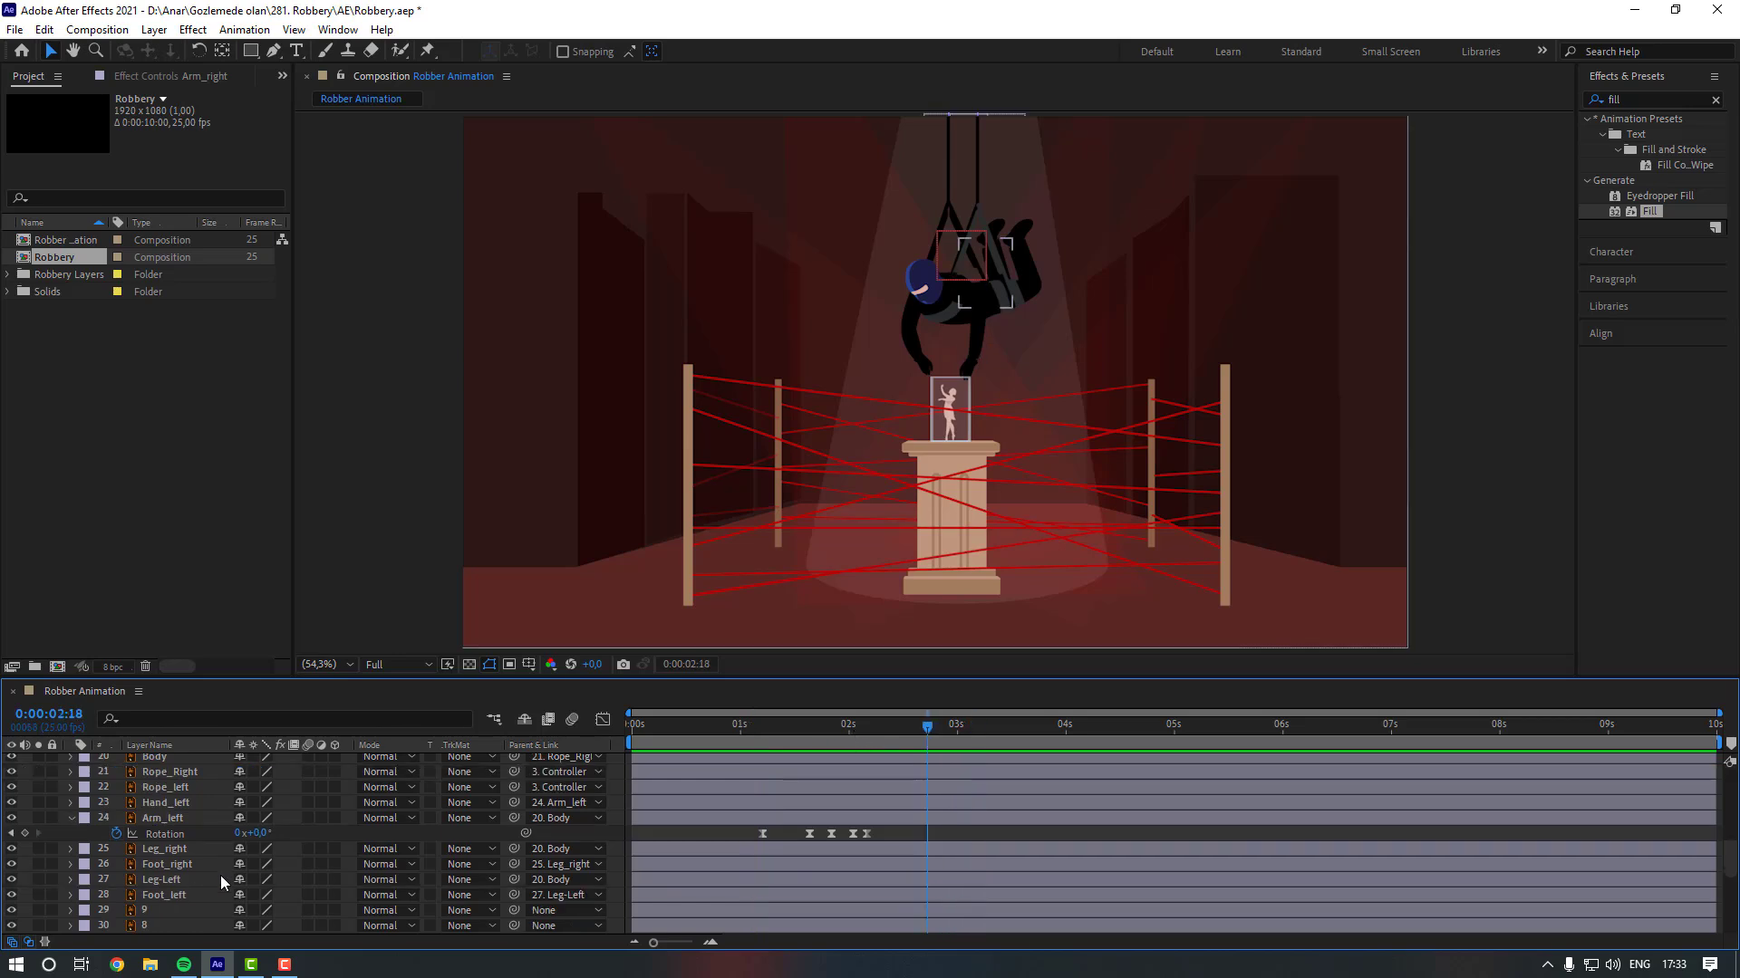
{"action": "left_click", "coordinate": [764, 730]}
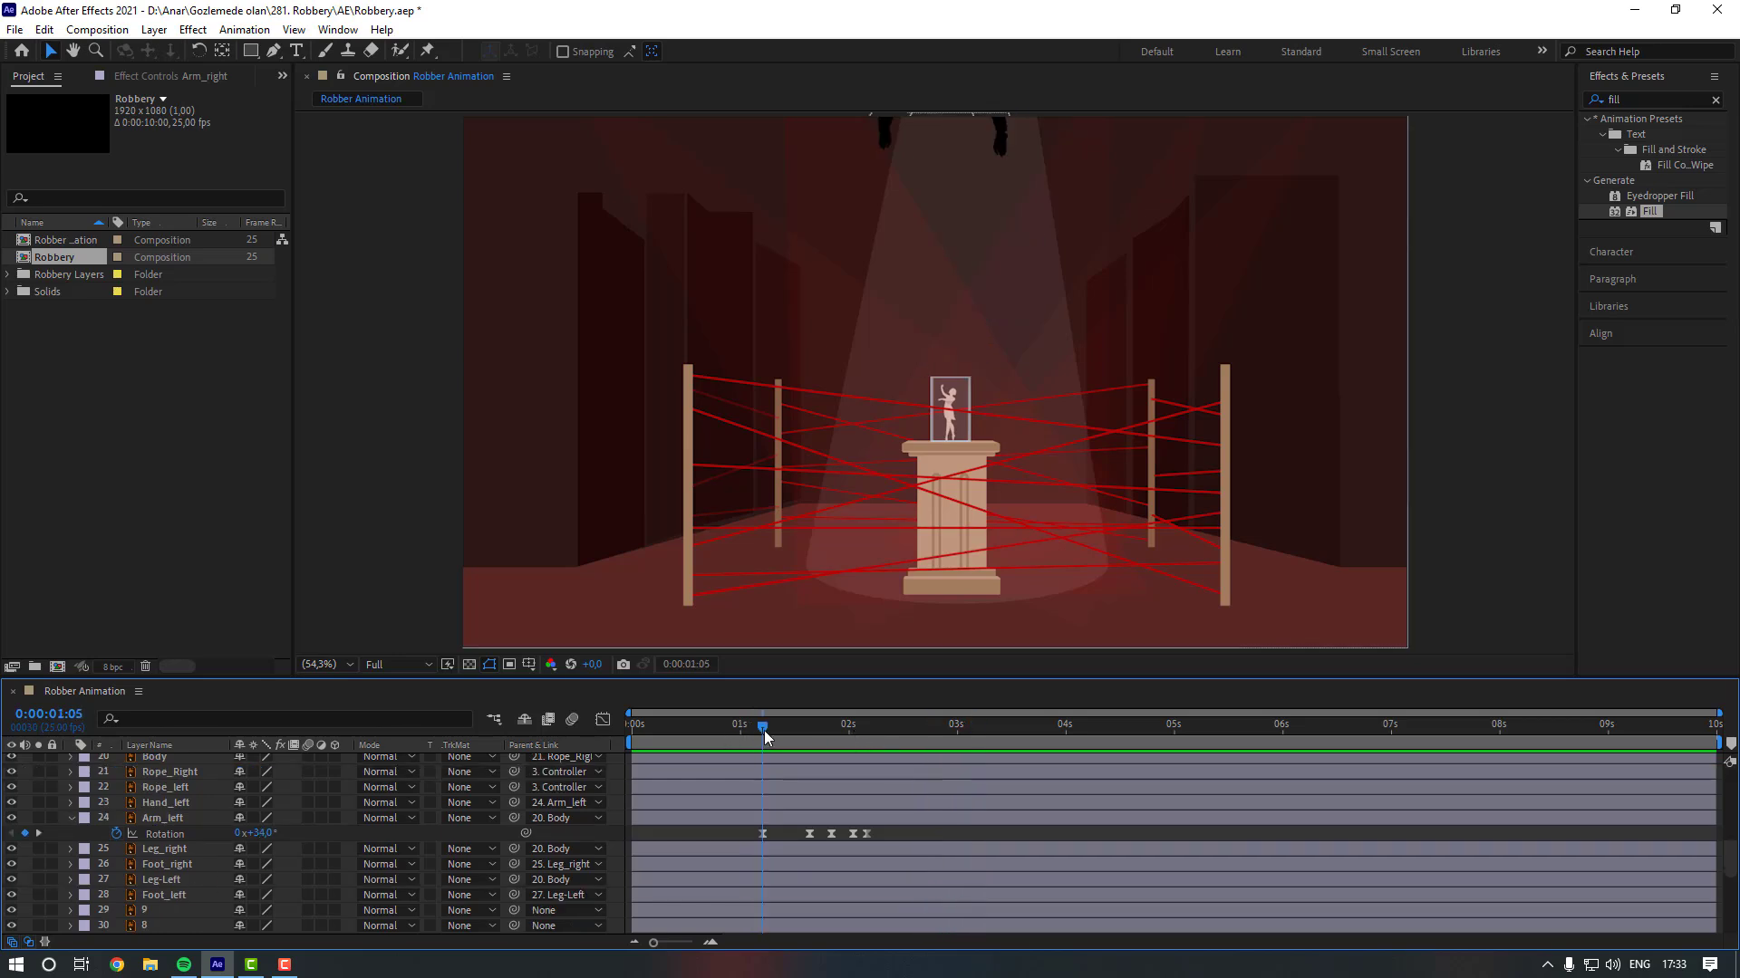
{"action": "left_click", "coordinate": [185, 882]}
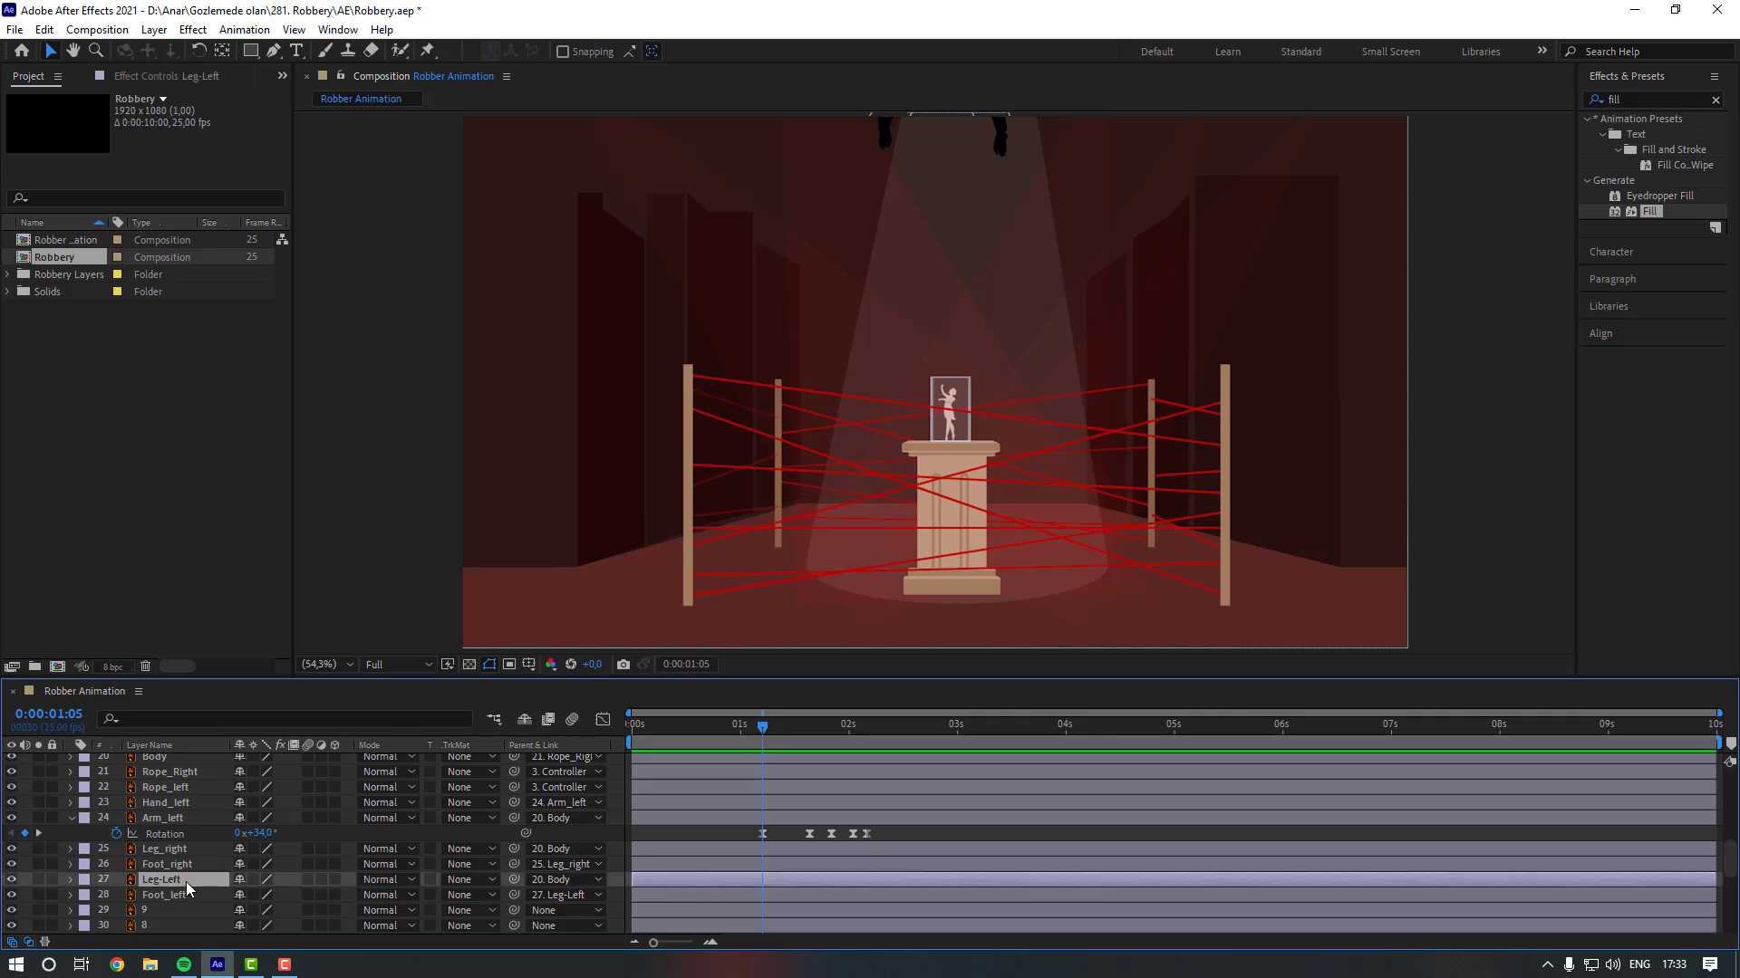
{"action": "key", "text": "r"}
{"action": "left_click", "coordinate": [423, 848]}
{"action": "key", "text": "r"}
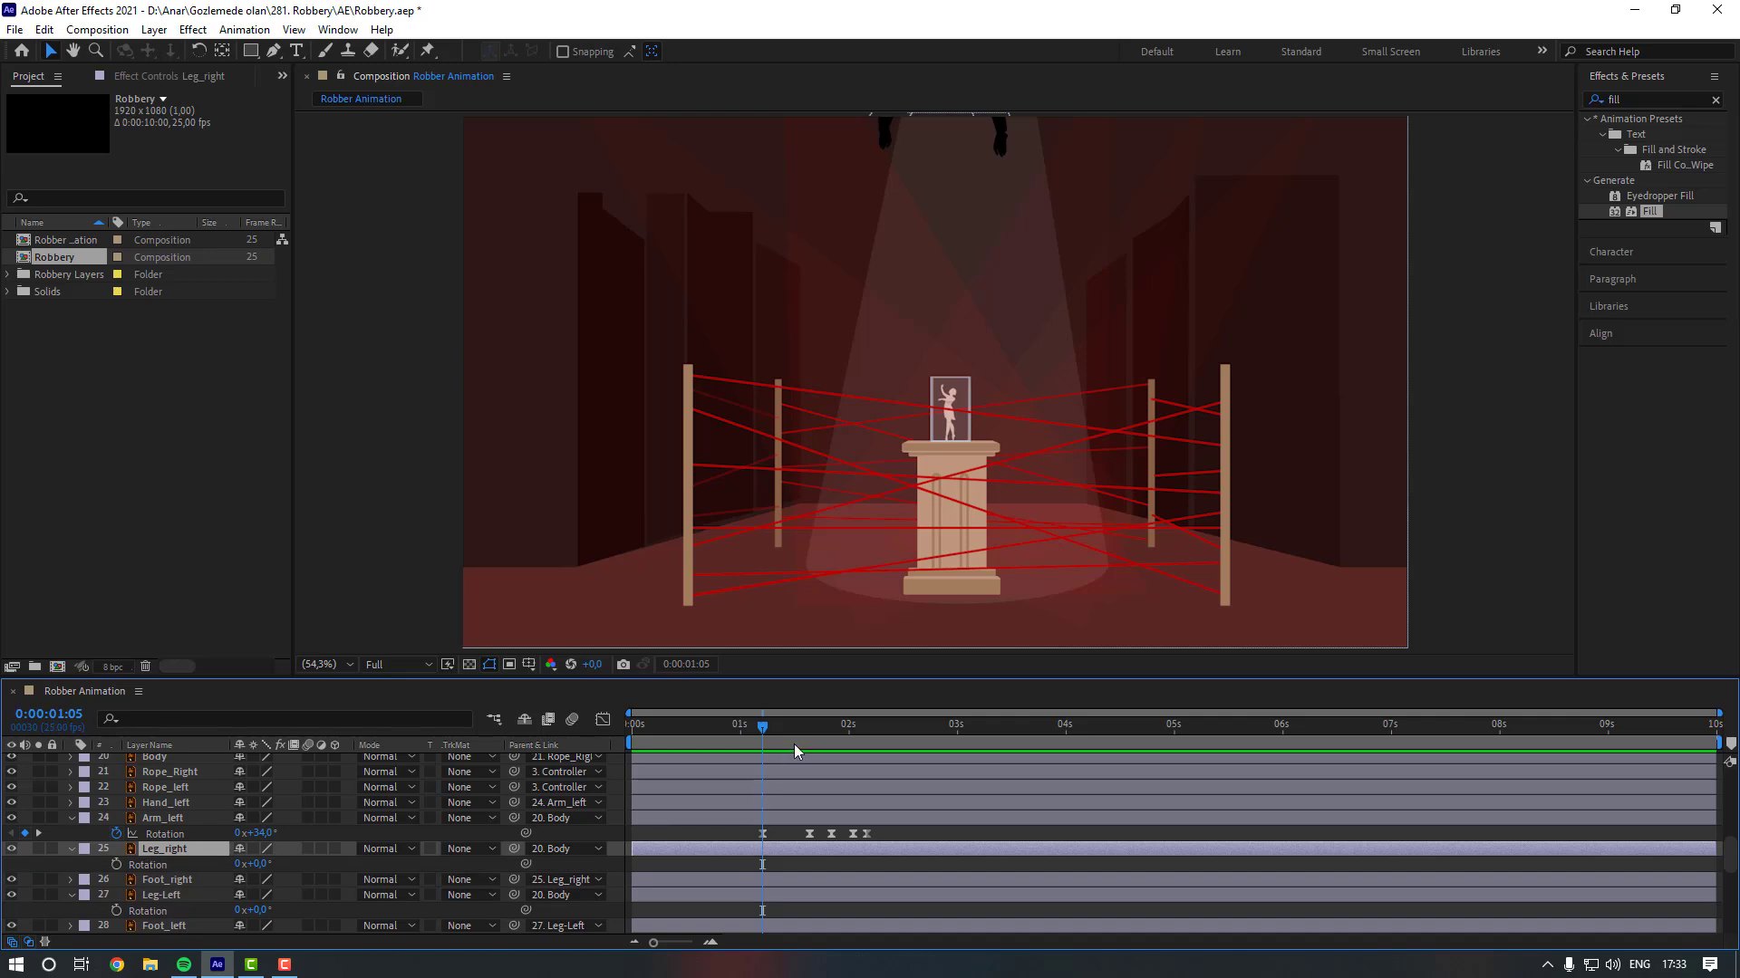
Start Rotation keyframes on Leg_right and Leg-Left at 0:00:01:16.
{"action": "left_click_drag", "start_coordinate": [802, 728], "coordinate": [762, 732]}
{"action": "key", "text": "k"}
{"action": "left_click", "coordinate": [116, 865]}
{"action": "left_click", "coordinate": [116, 911]}
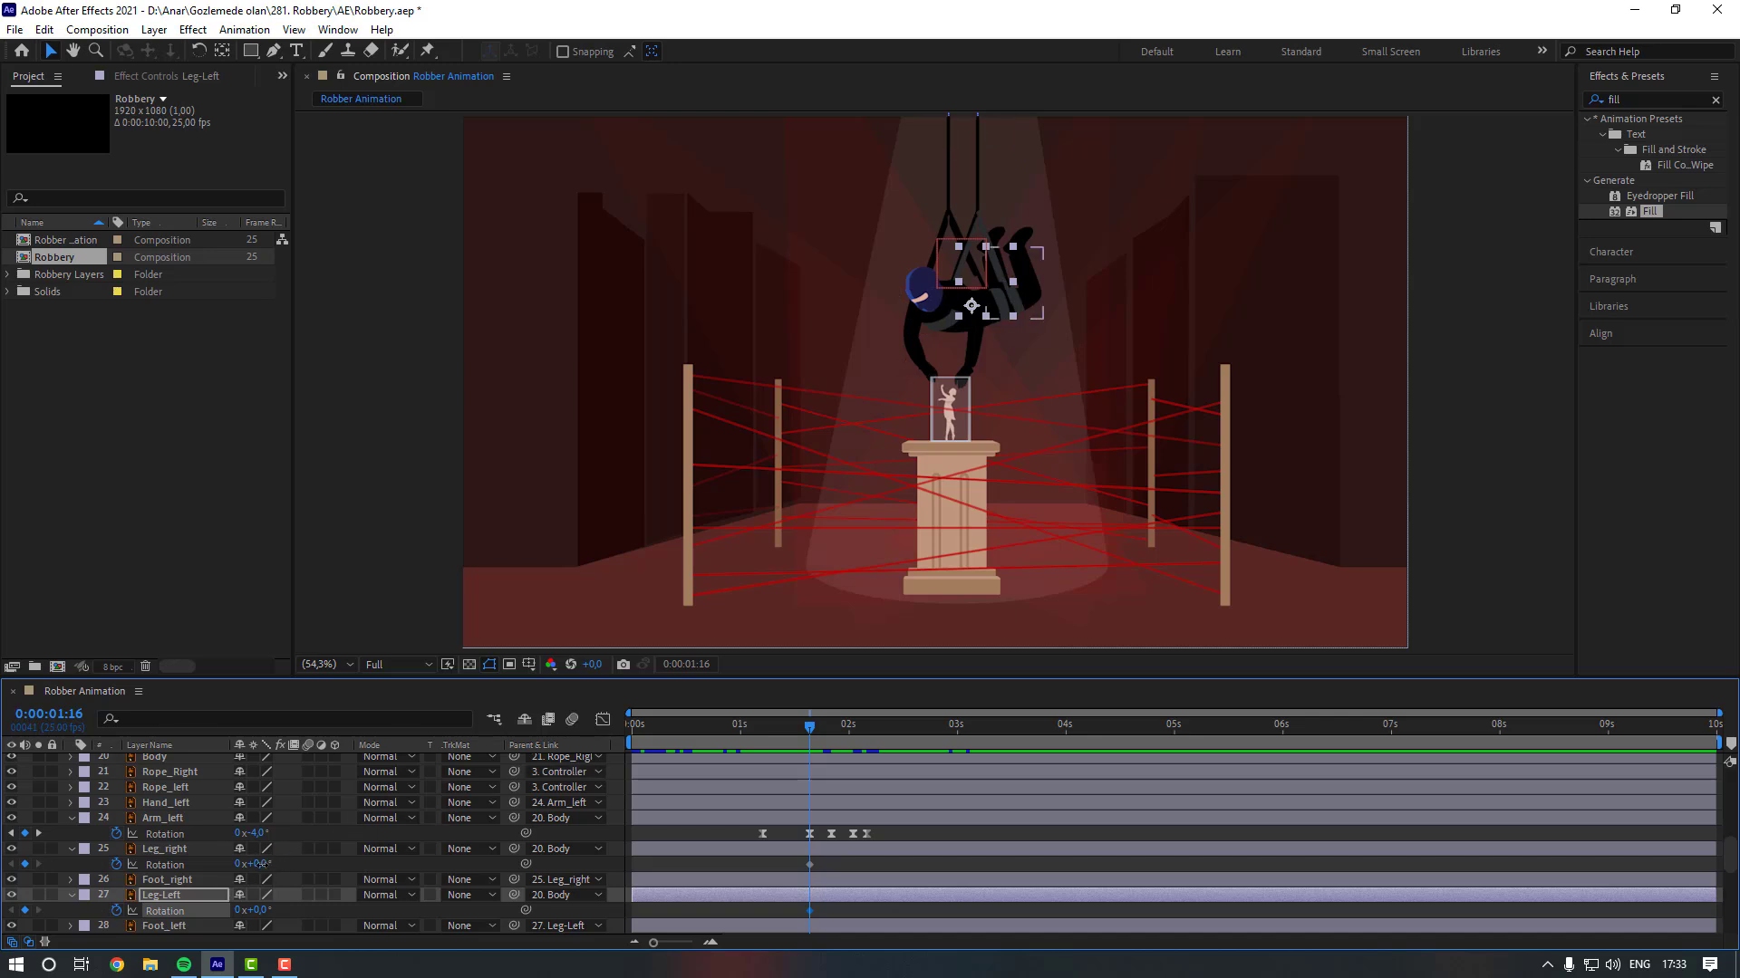
Rotate Leg_right to -15° and Leg-Left to -17°, and shift both keyframes back to 0:00:01:05.
{"action": "mouse_move", "coordinate": [258, 864]}
{"action": "left_mouse_down"}
{"action": "mouse_move", "coordinate": [245, 913]}
{"action": "mouse_move", "coordinate": [254, 867]}
{"action": "left_mouse_up"}
{"action": "left_click", "coordinate": [298, 868]}
{"action": "left_click_drag", "start_coordinate": [822, 861], "coordinate": [765, 913]}
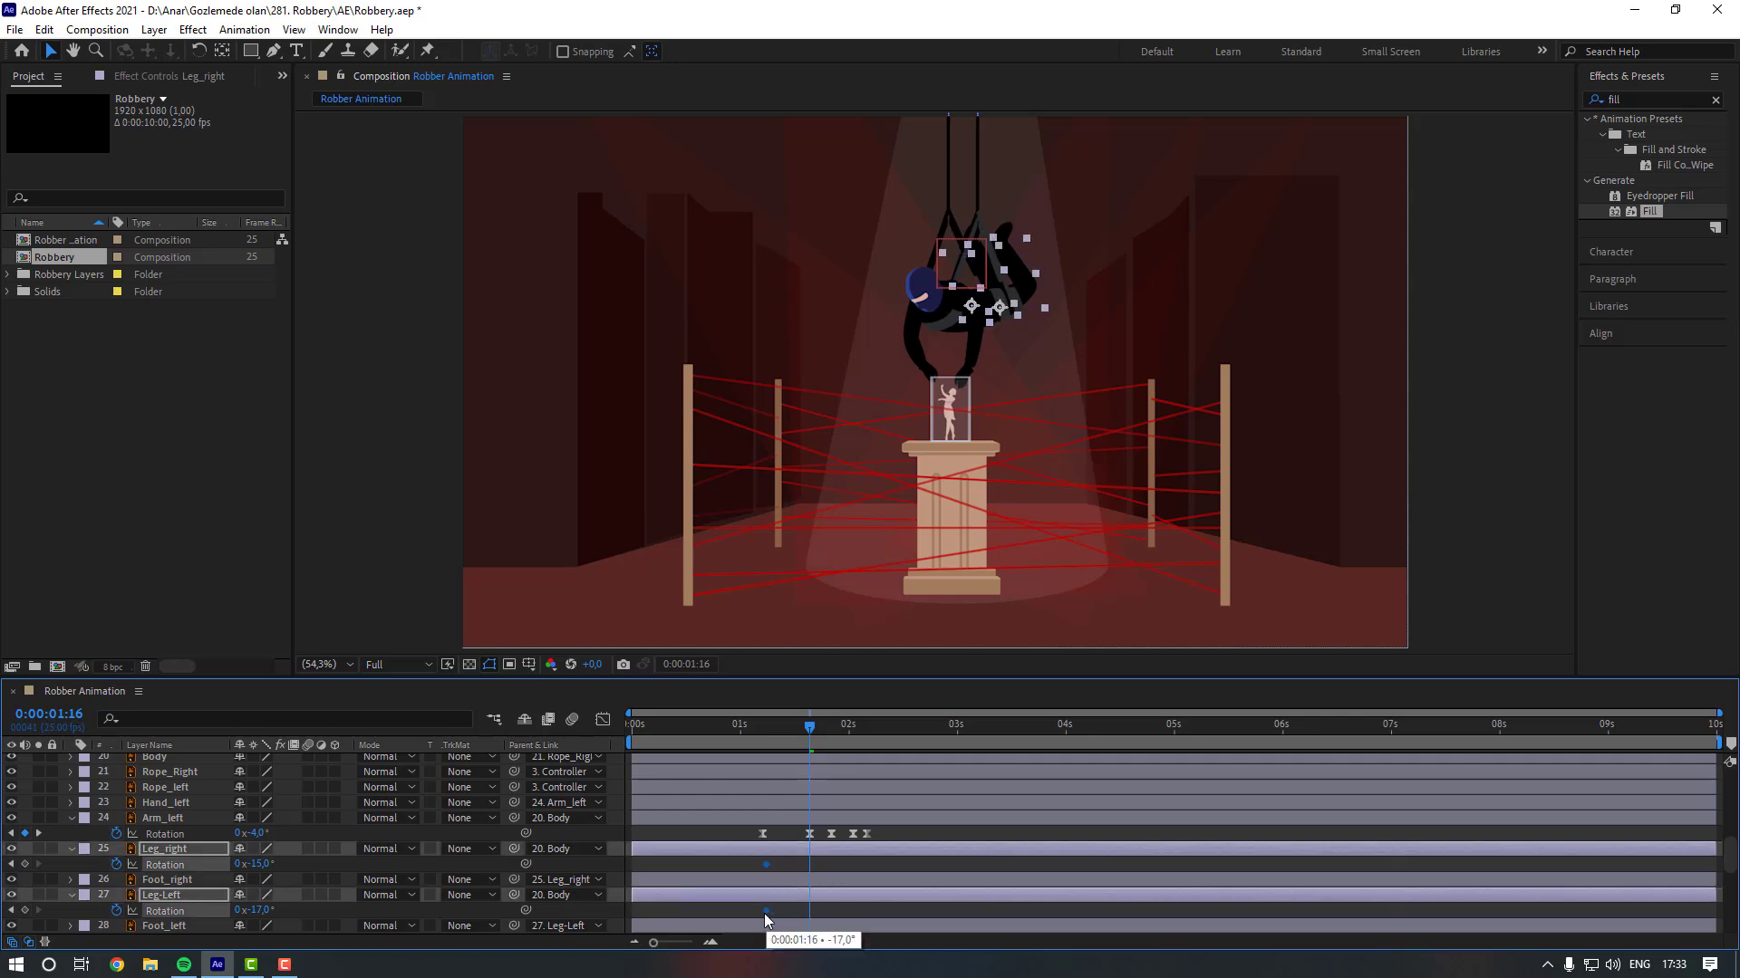
{"action": "left_click", "coordinate": [840, 868]}
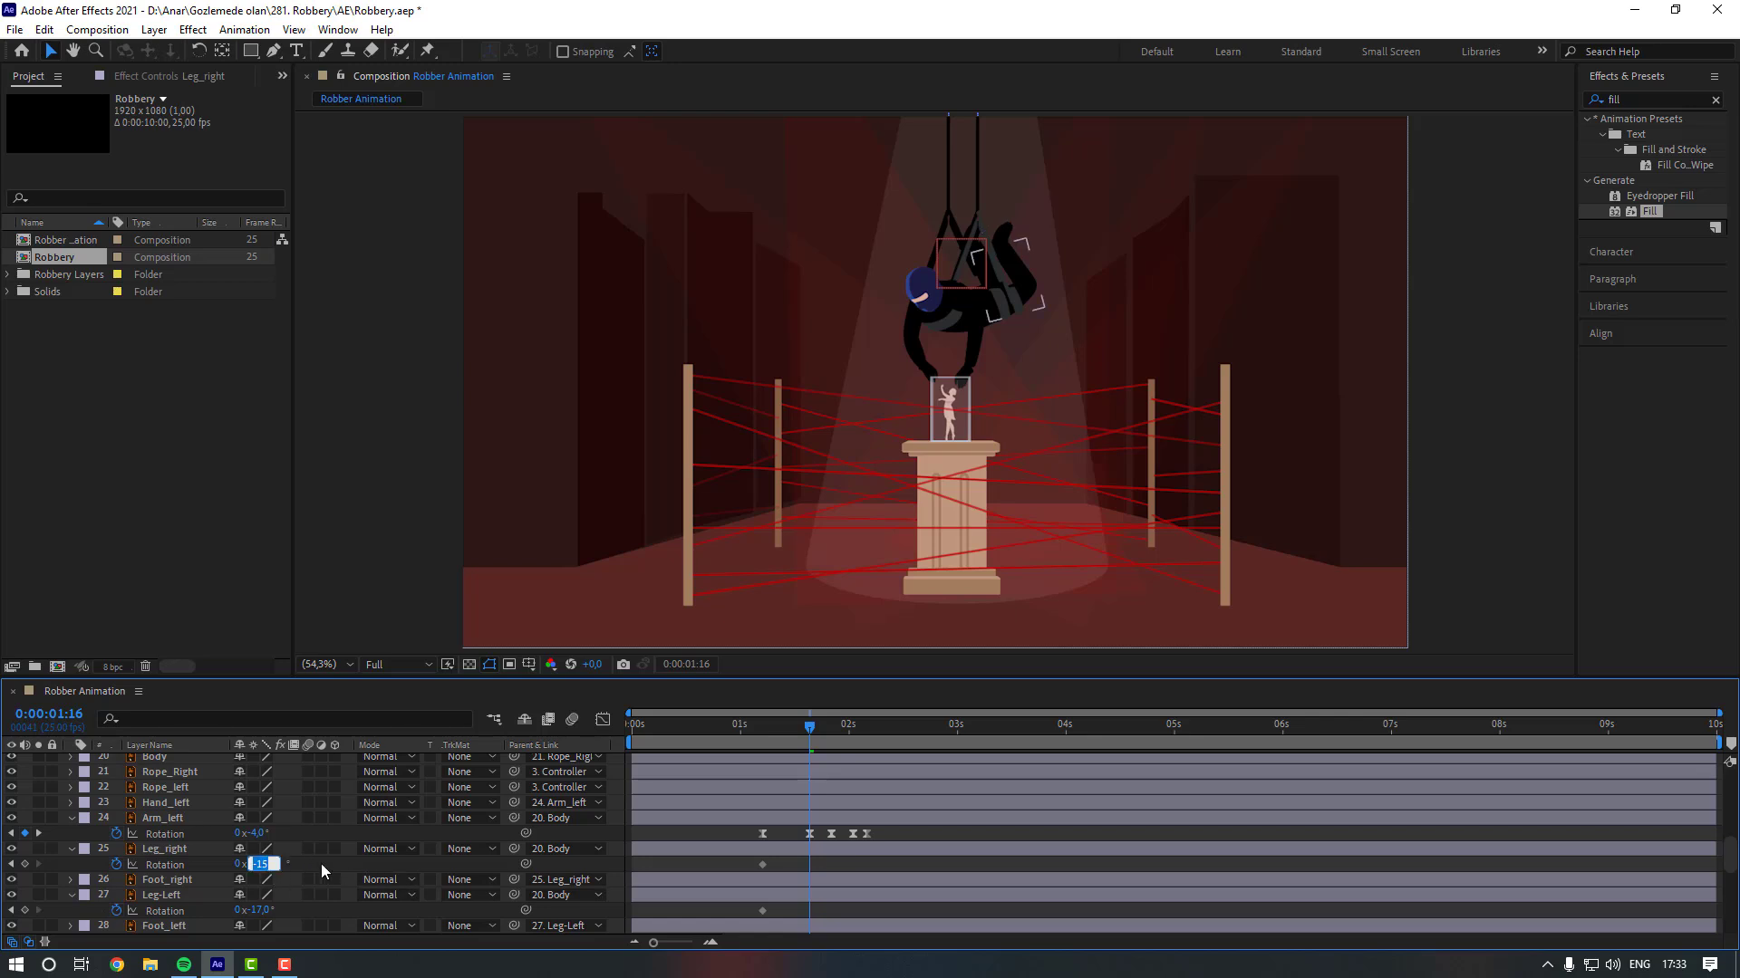
Set the rotation of both Leg_right and Leg-Left to 8° at 0:00:01:16.
{"action": "type", "text": "8"}
{"action": "key", "text": "Return"}
{"action": "left_click", "coordinate": [260, 911]}
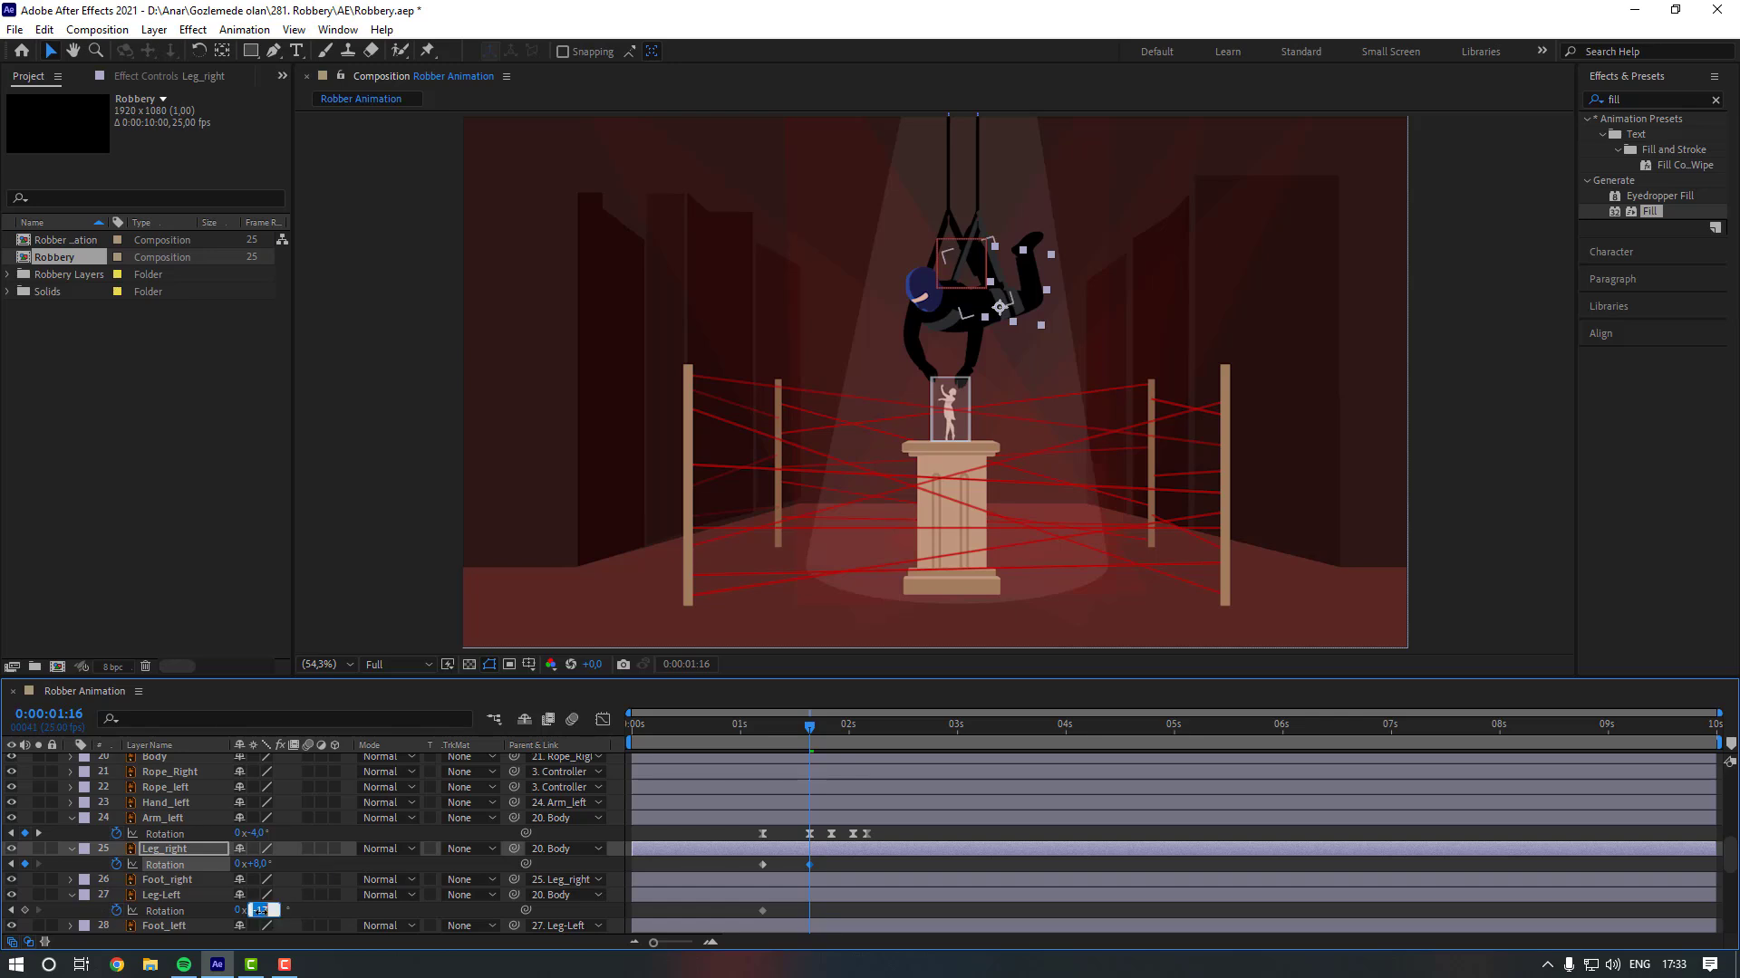
{"action": "type", "text": "8"}
{"action": "key", "text": "Return"}
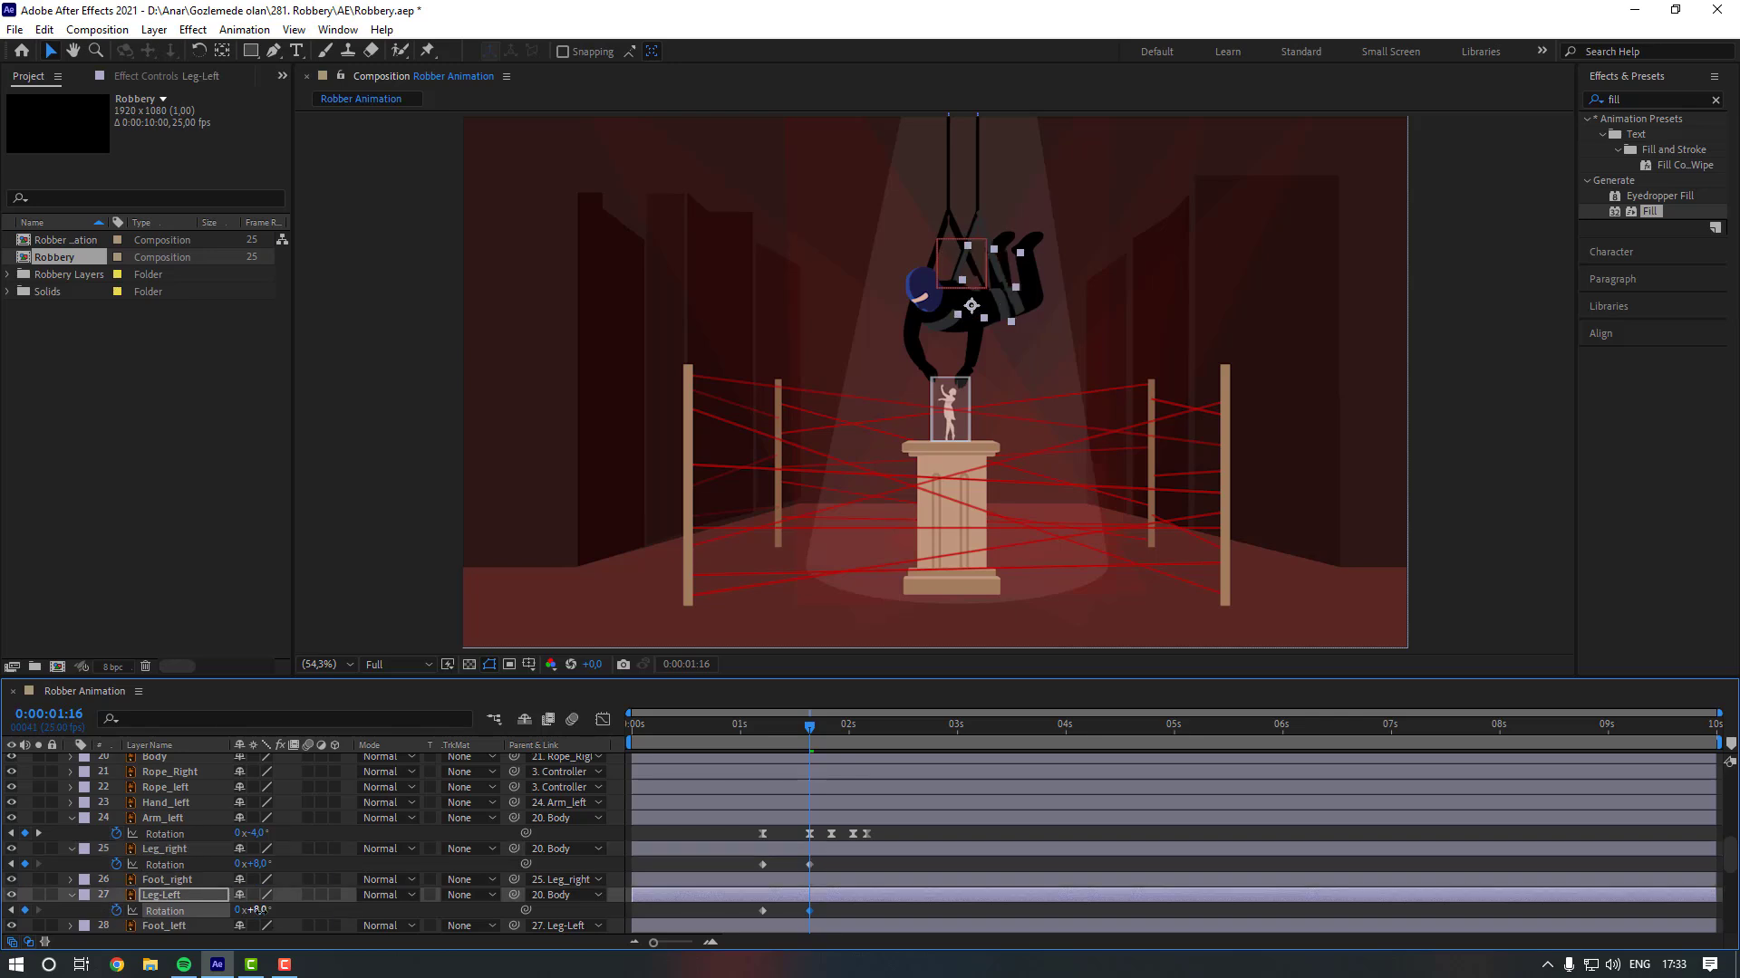
Add rotation keyframes of -4° on Leg_right and Leg-Left at 0:00:01:21.
{"action": "left_click", "coordinate": [830, 730]}
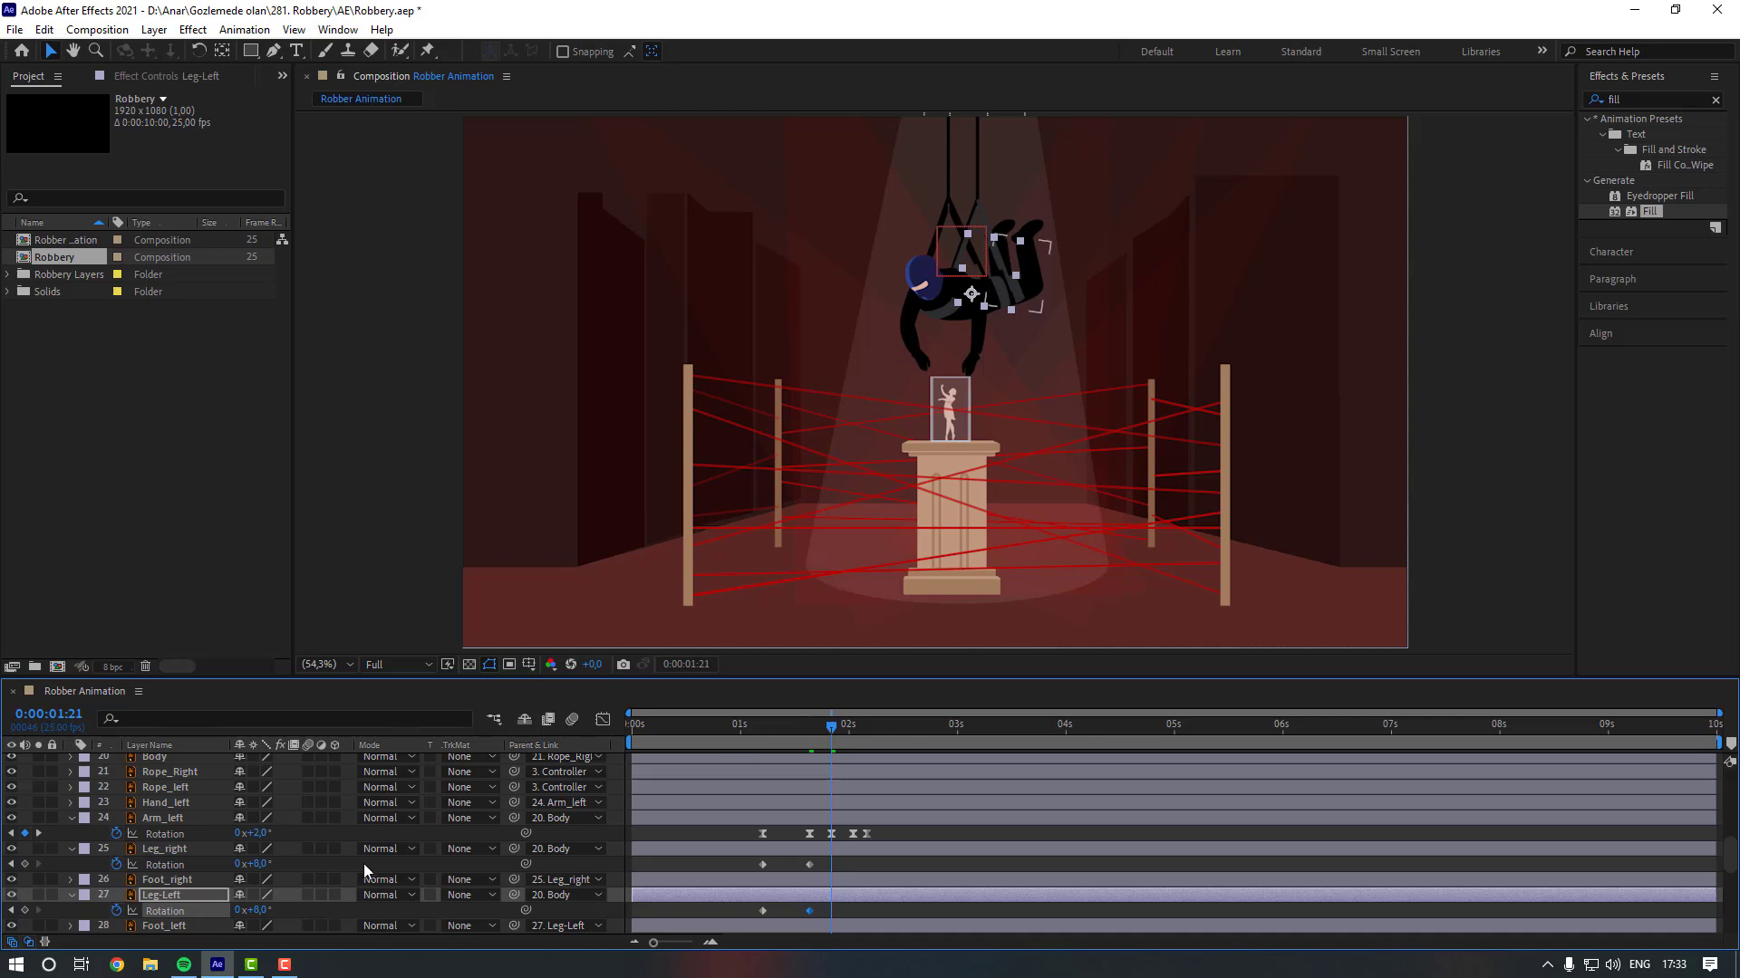
{"action": "left_click", "coordinate": [262, 863]}
{"action": "type", "text": "-4"}
{"action": "key", "text": "Return"}
{"action": "left_click", "coordinate": [257, 910]}
{"action": "type", "text": "-4"}
{"action": "key", "text": "Return"}
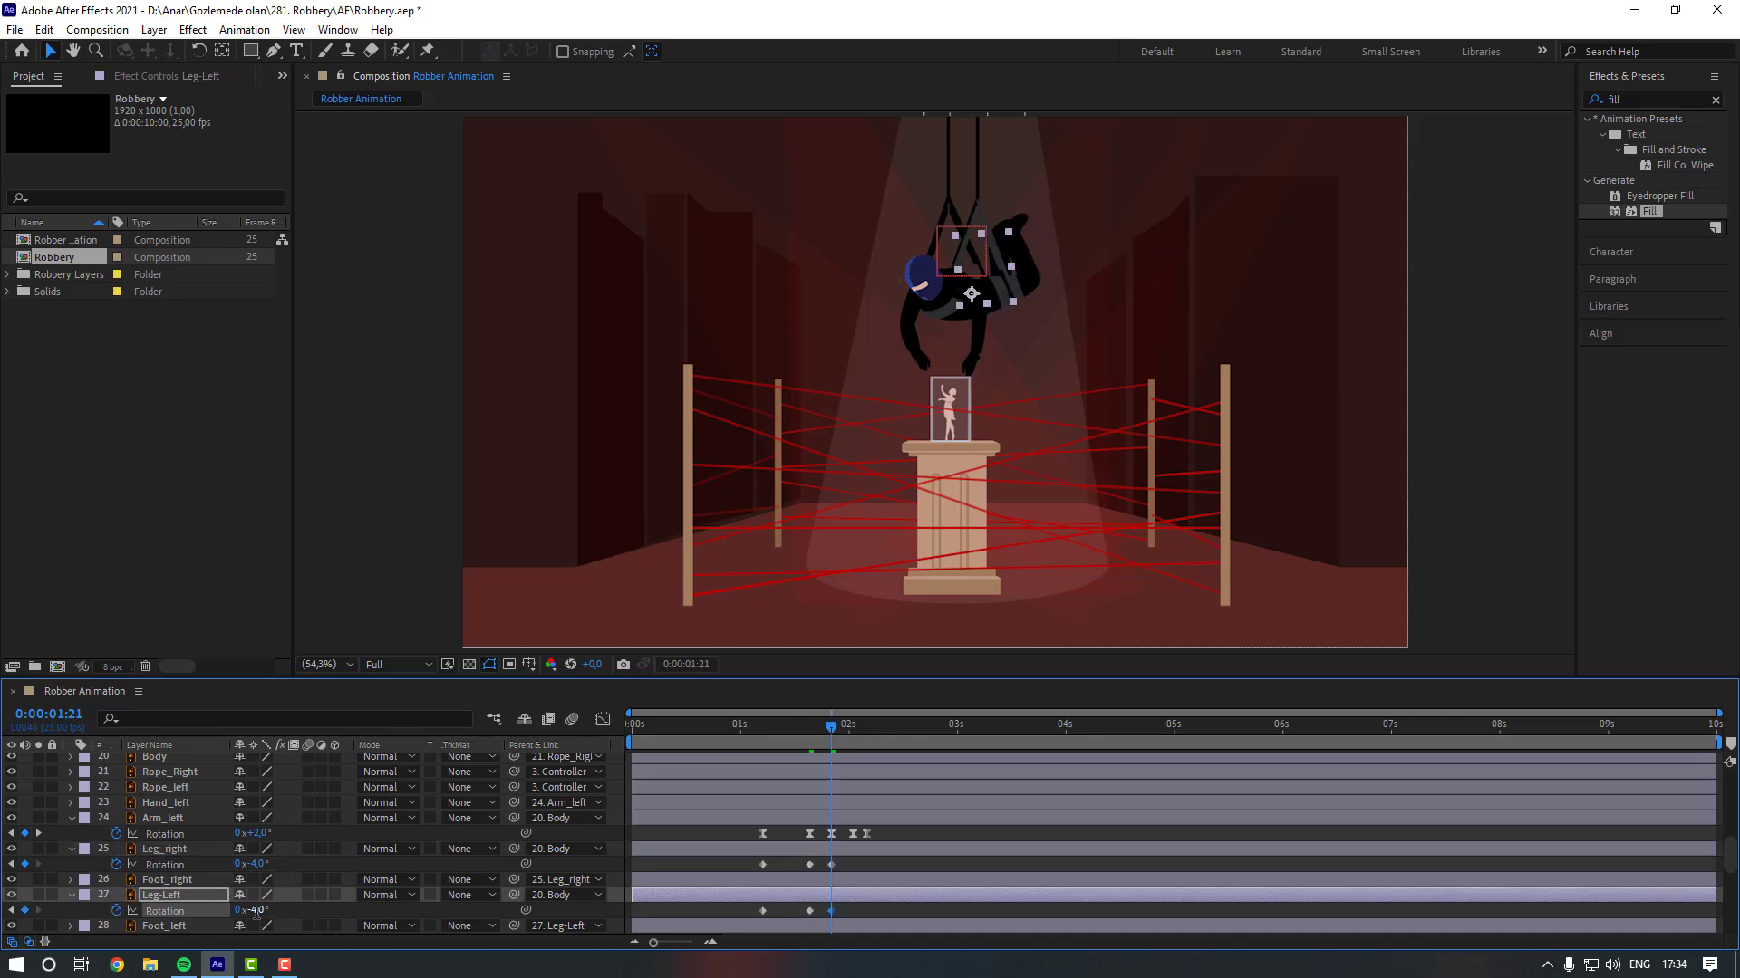
Add rotation keyframes of 2° on Leg_right and Leg-Left together at 0:00:02:01.
{"action": "left_click", "coordinate": [856, 736]}
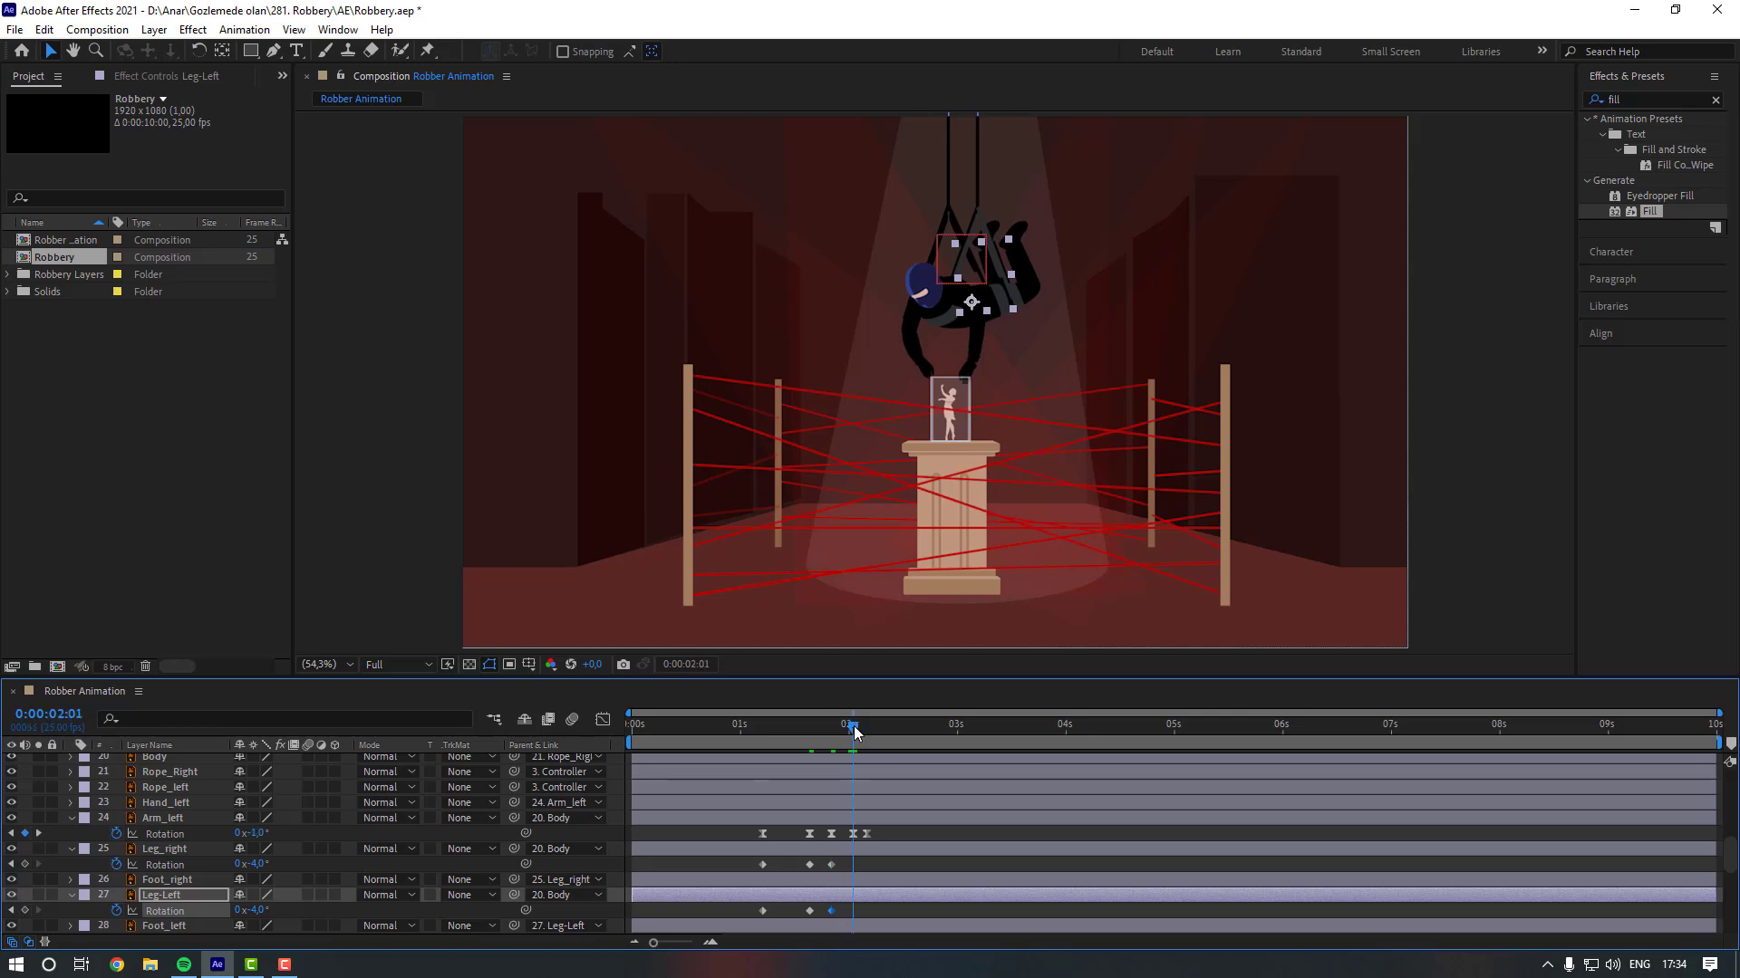
{"action": "left_click", "coordinate": [171, 866]}
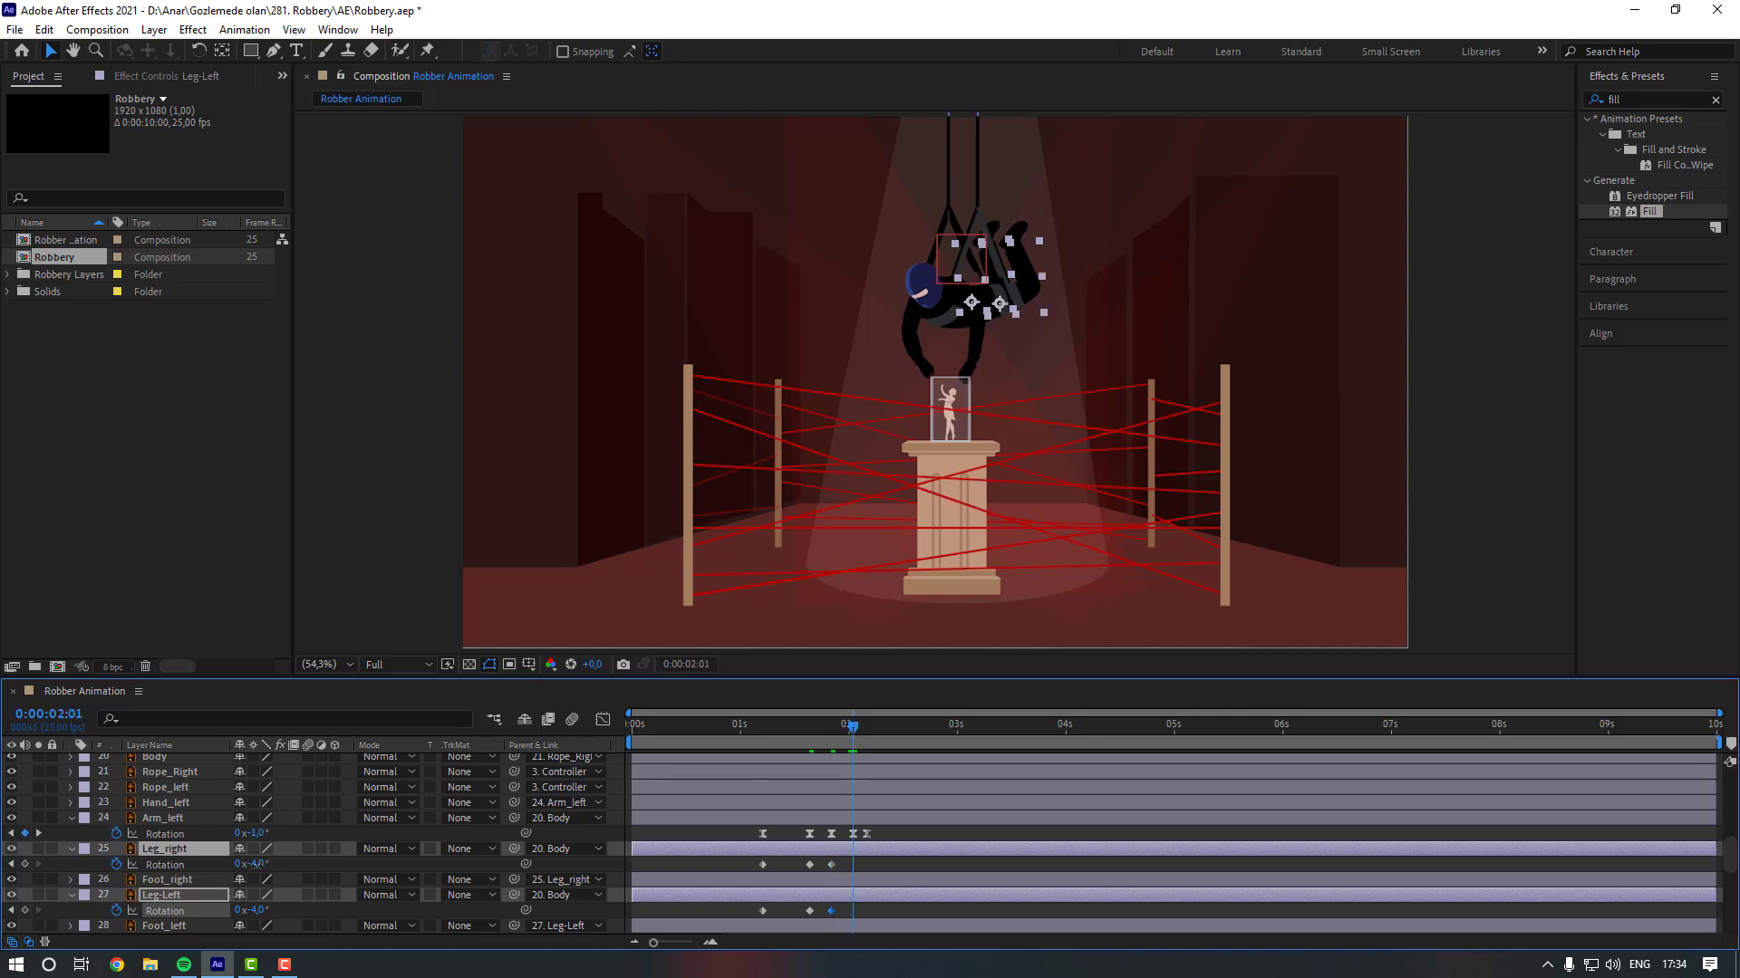
{"action": "left_click", "coordinate": [257, 864]}
{"action": "type", "text": "2"}
{"action": "key", "text": "Return"}
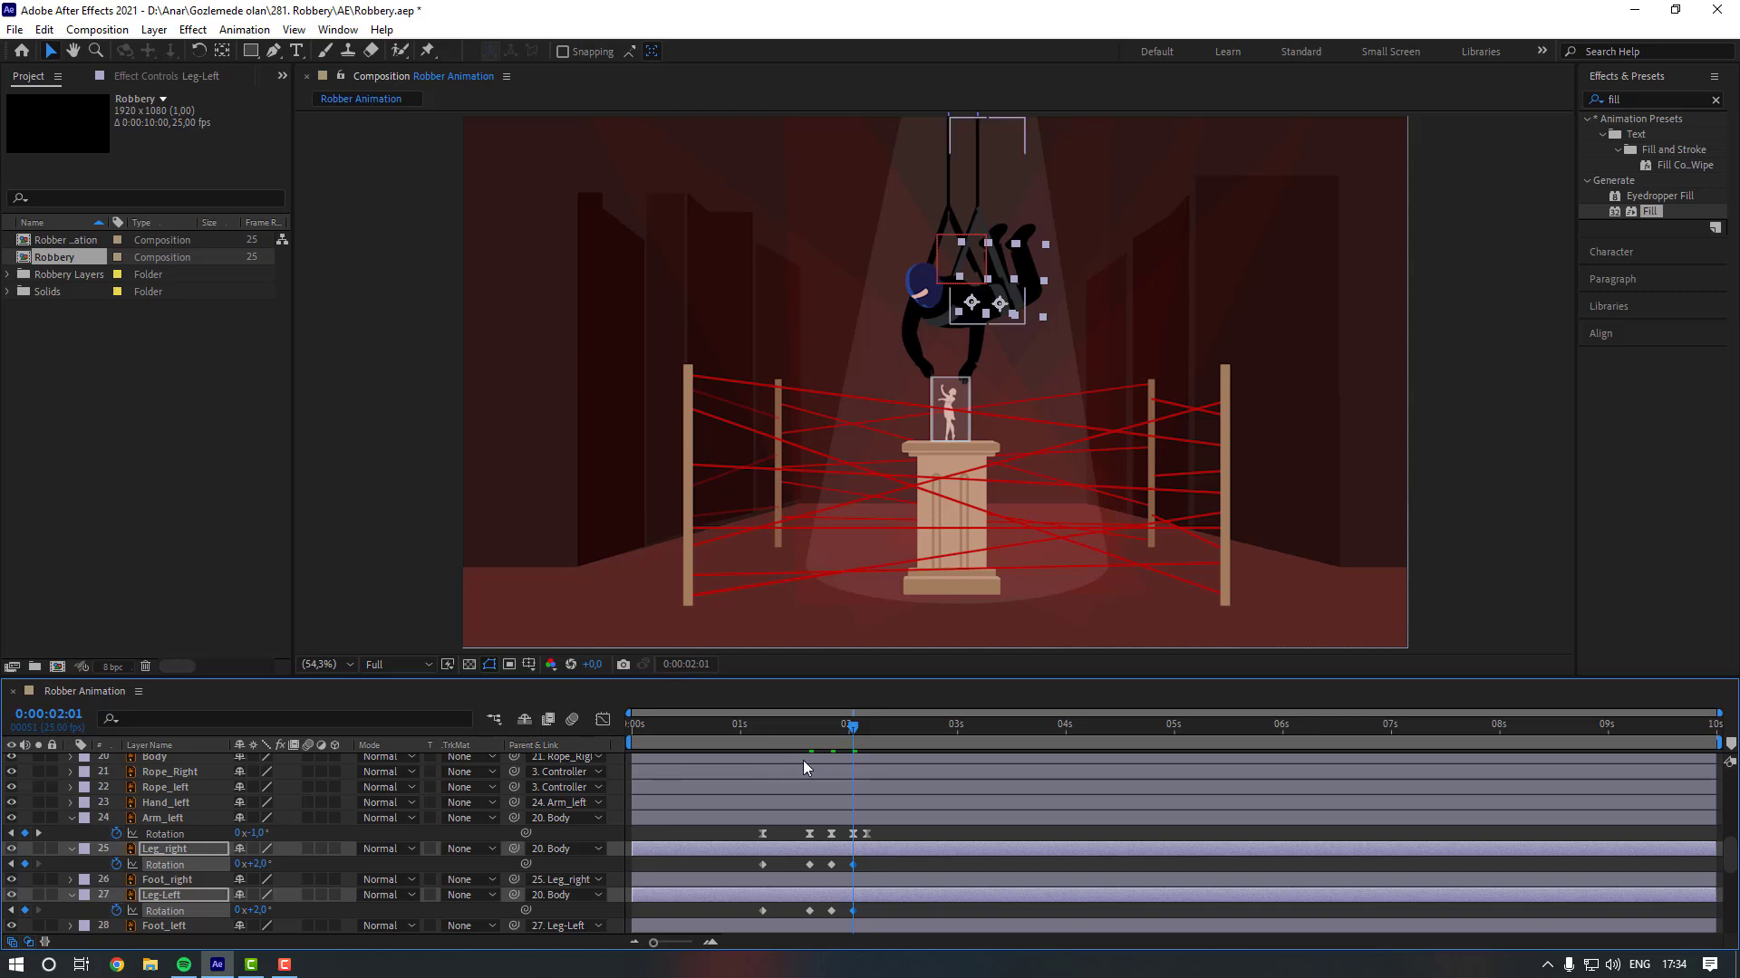
Bring the rotation of both legs to 0° at 0:00:02:04.
{"action": "left_click", "coordinate": [867, 734]}
{"action": "left_click", "coordinate": [260, 864]}
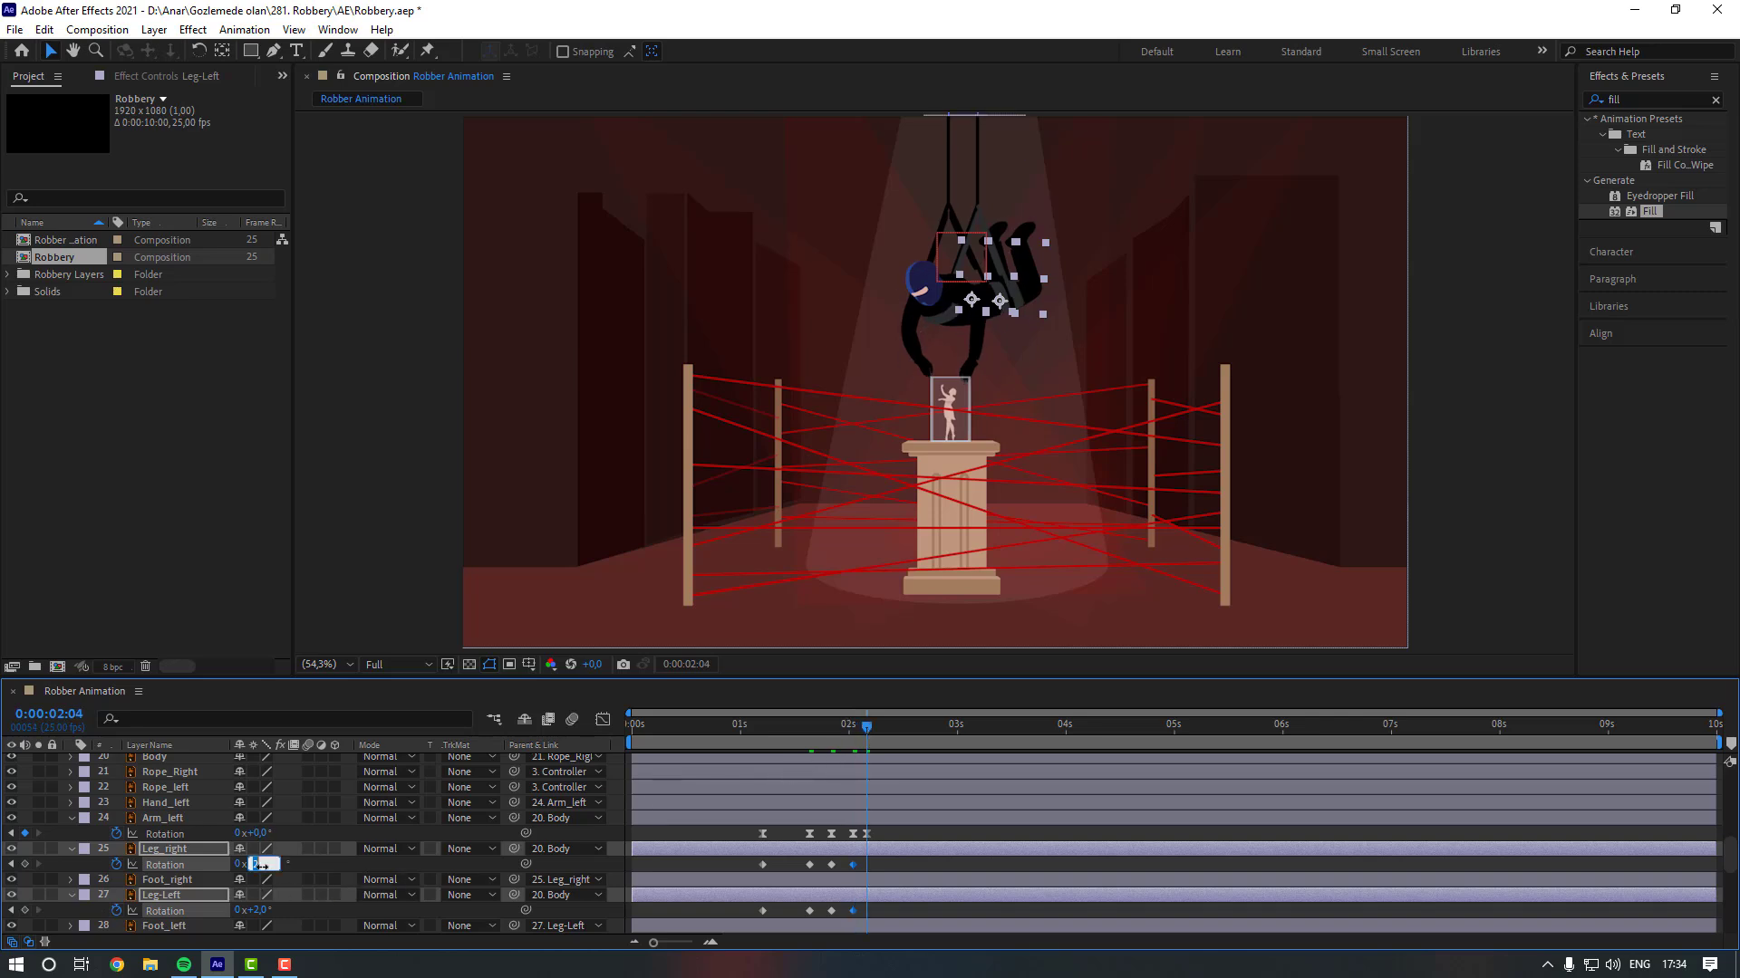
{"action": "type", "text": "0"}
{"action": "key", "text": "Return"}
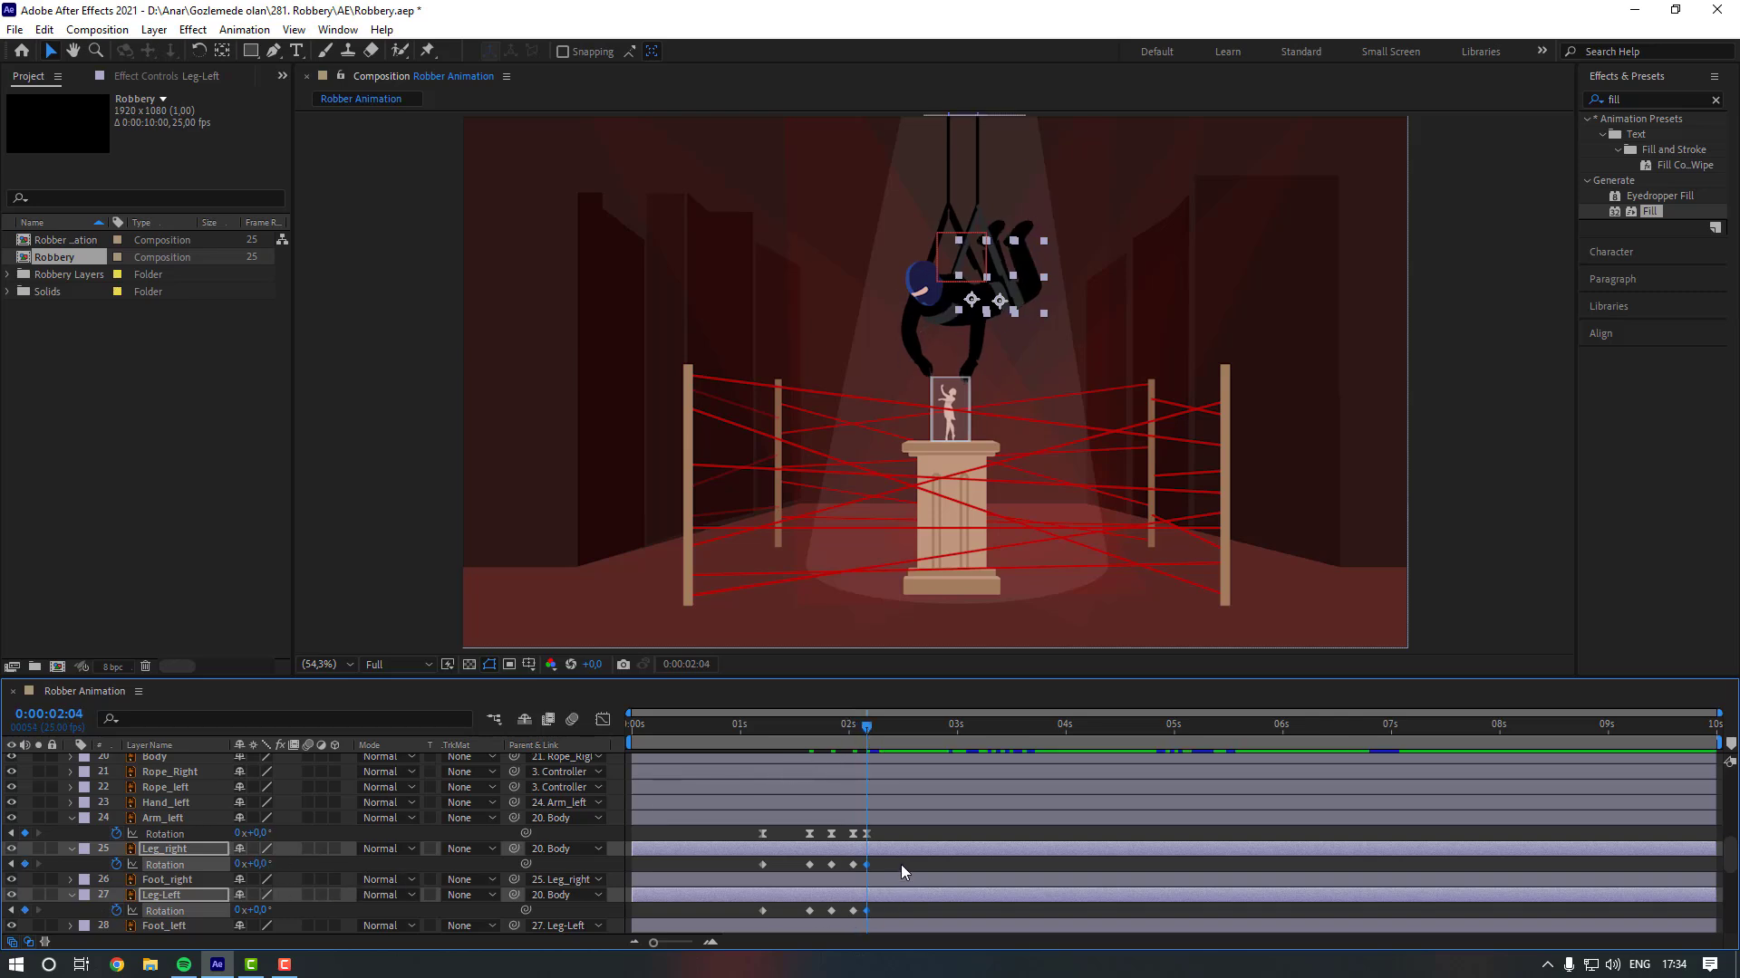
Apply Easy Ease to all rotation keyframes of Leg_right and Leg-Left and preview the motion.
{"action": "left_click_drag", "start_coordinate": [900, 865], "coordinate": [754, 911]}
{"action": "right_click", "coordinate": [763, 911]}
{"action": "mouse_move", "coordinate": [870, 897]}
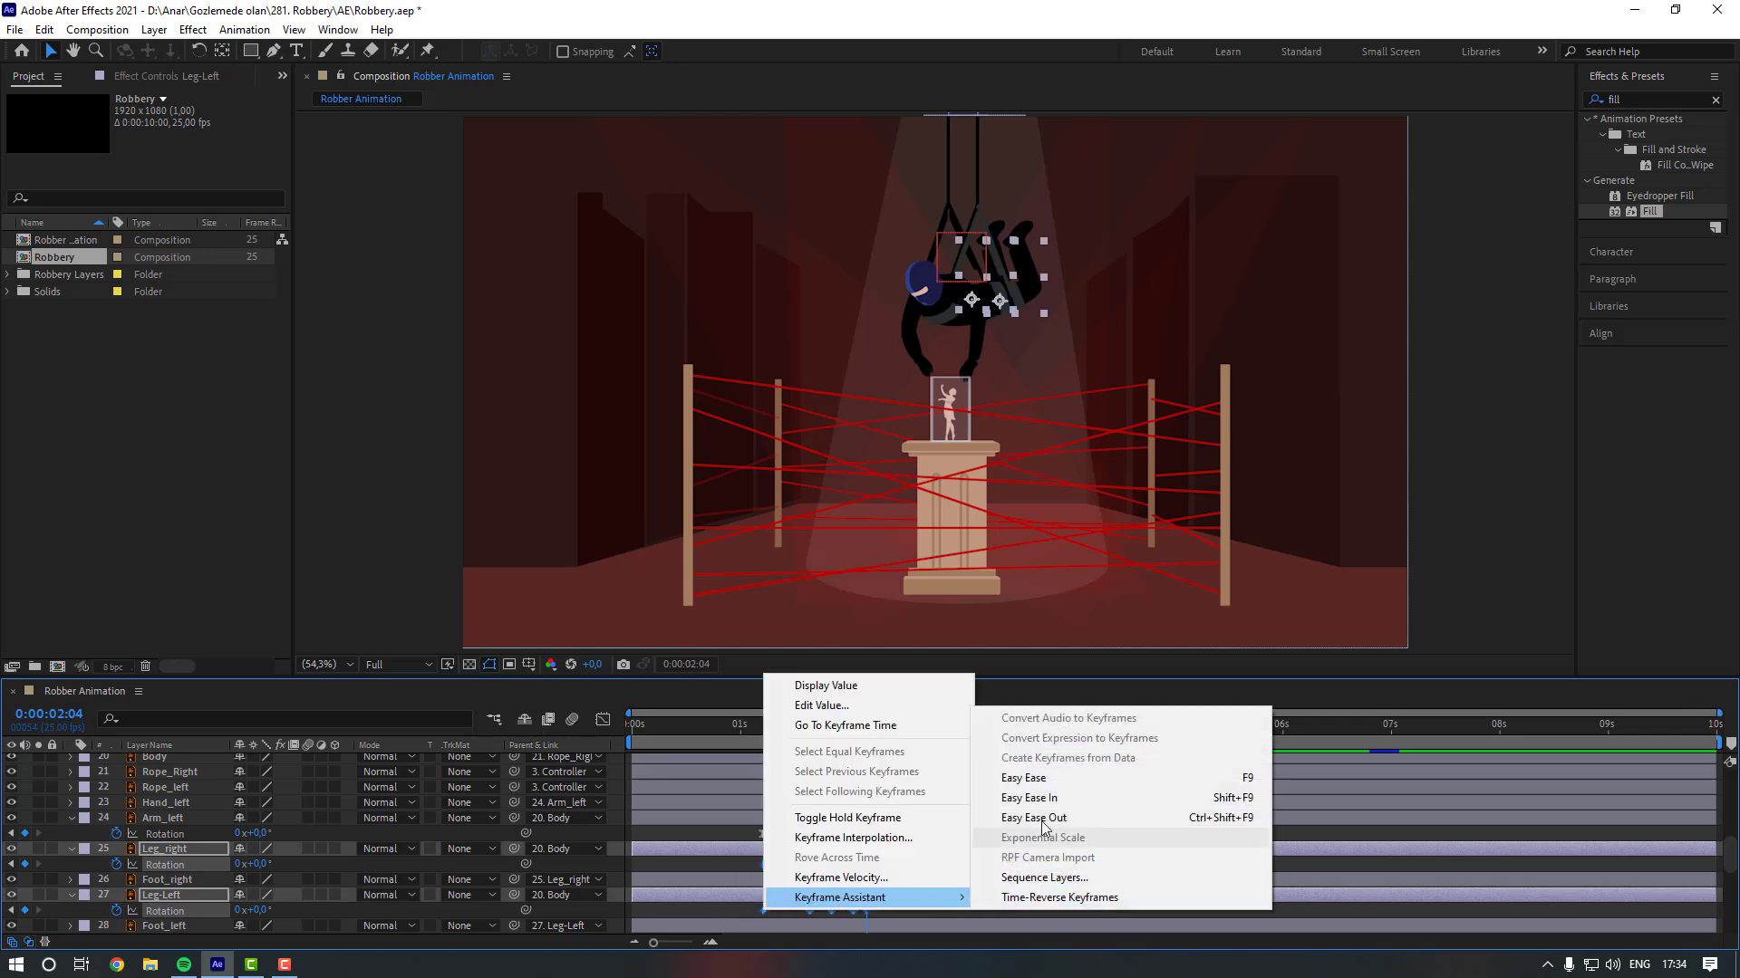
{"action": "left_click", "coordinate": [1023, 779]}
{"action": "left_click", "coordinate": [727, 725]}
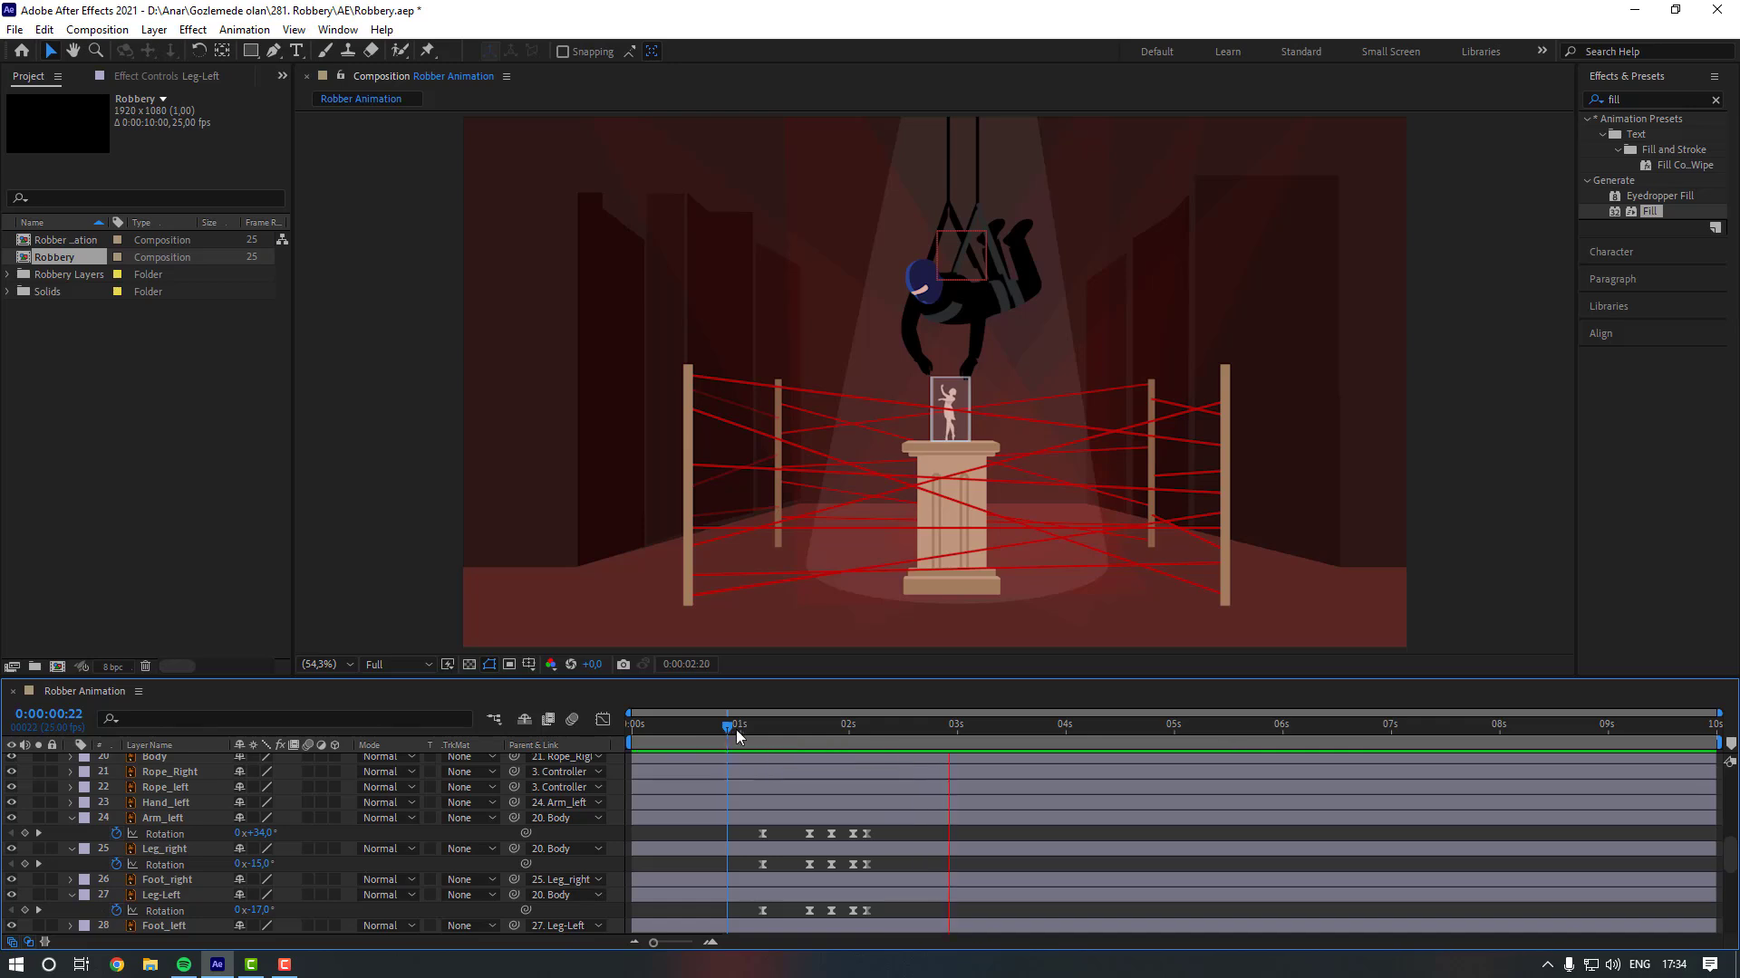
{"action": "key", "text": "space"}
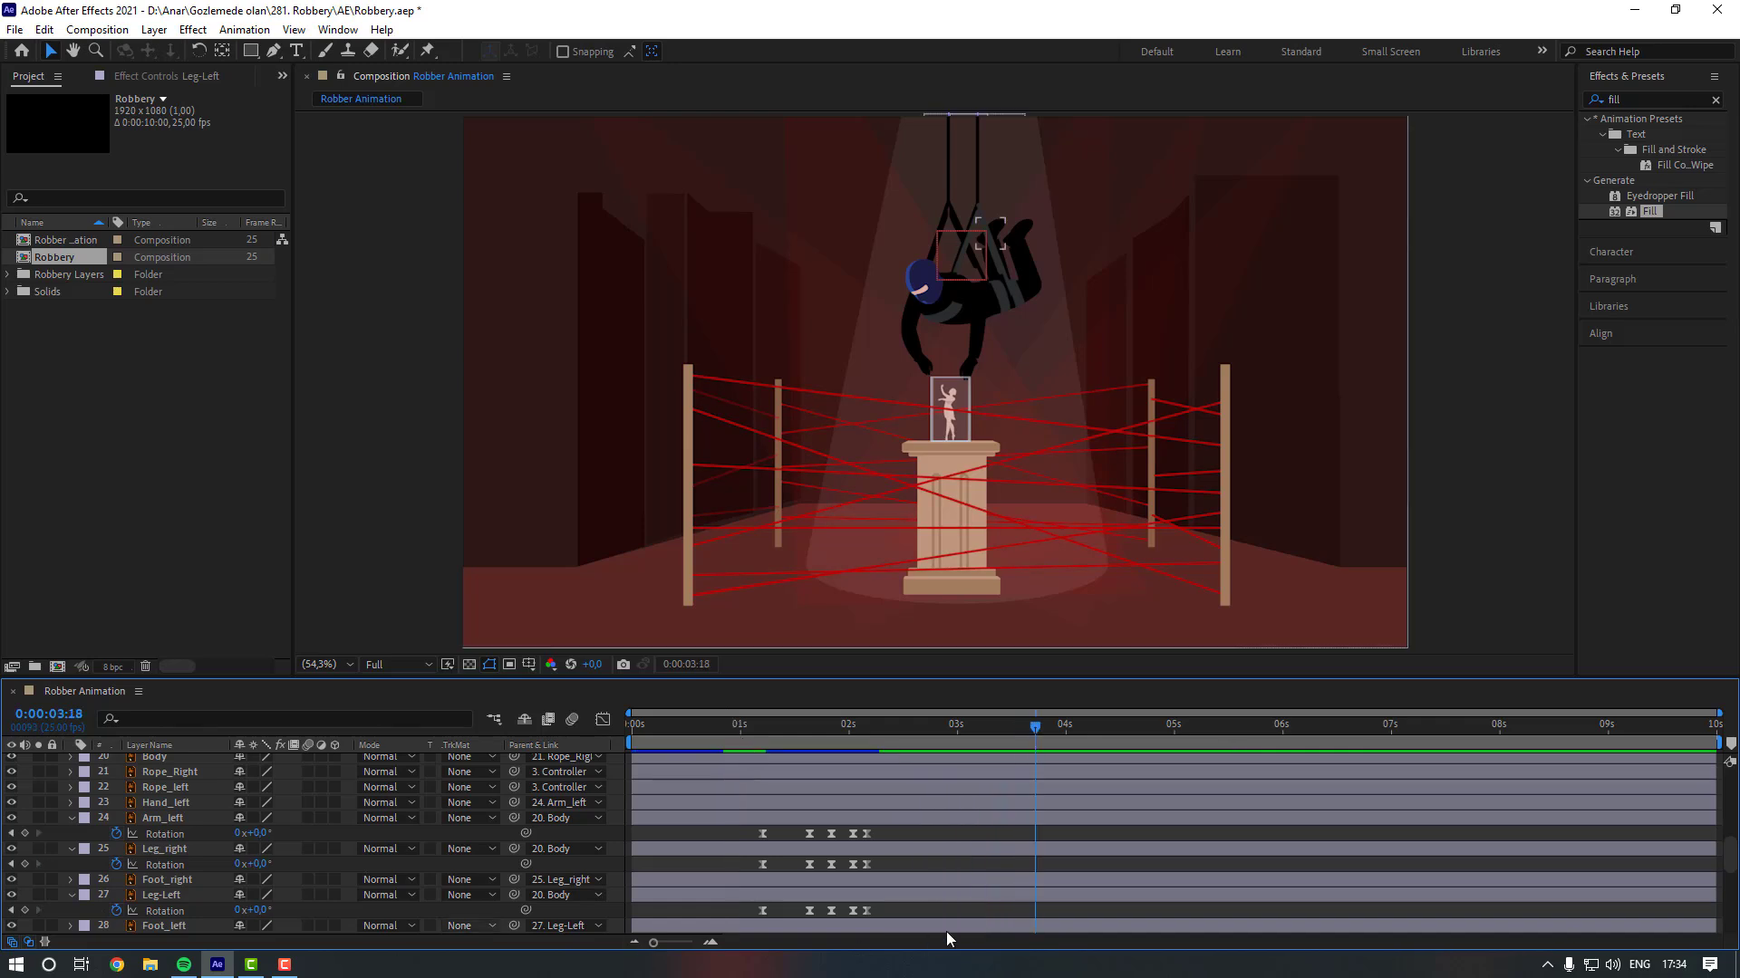
Delay and slightly stretch Leg-Left's rotation keyframes by a few frames relative to Leg_right, and preview the offset motion.
{"action": "left_click_drag", "start_coordinate": [891, 913], "coordinate": [748, 915]}
{"action": "left_click_drag", "start_coordinate": [862, 910], "coordinate": [889, 911]}
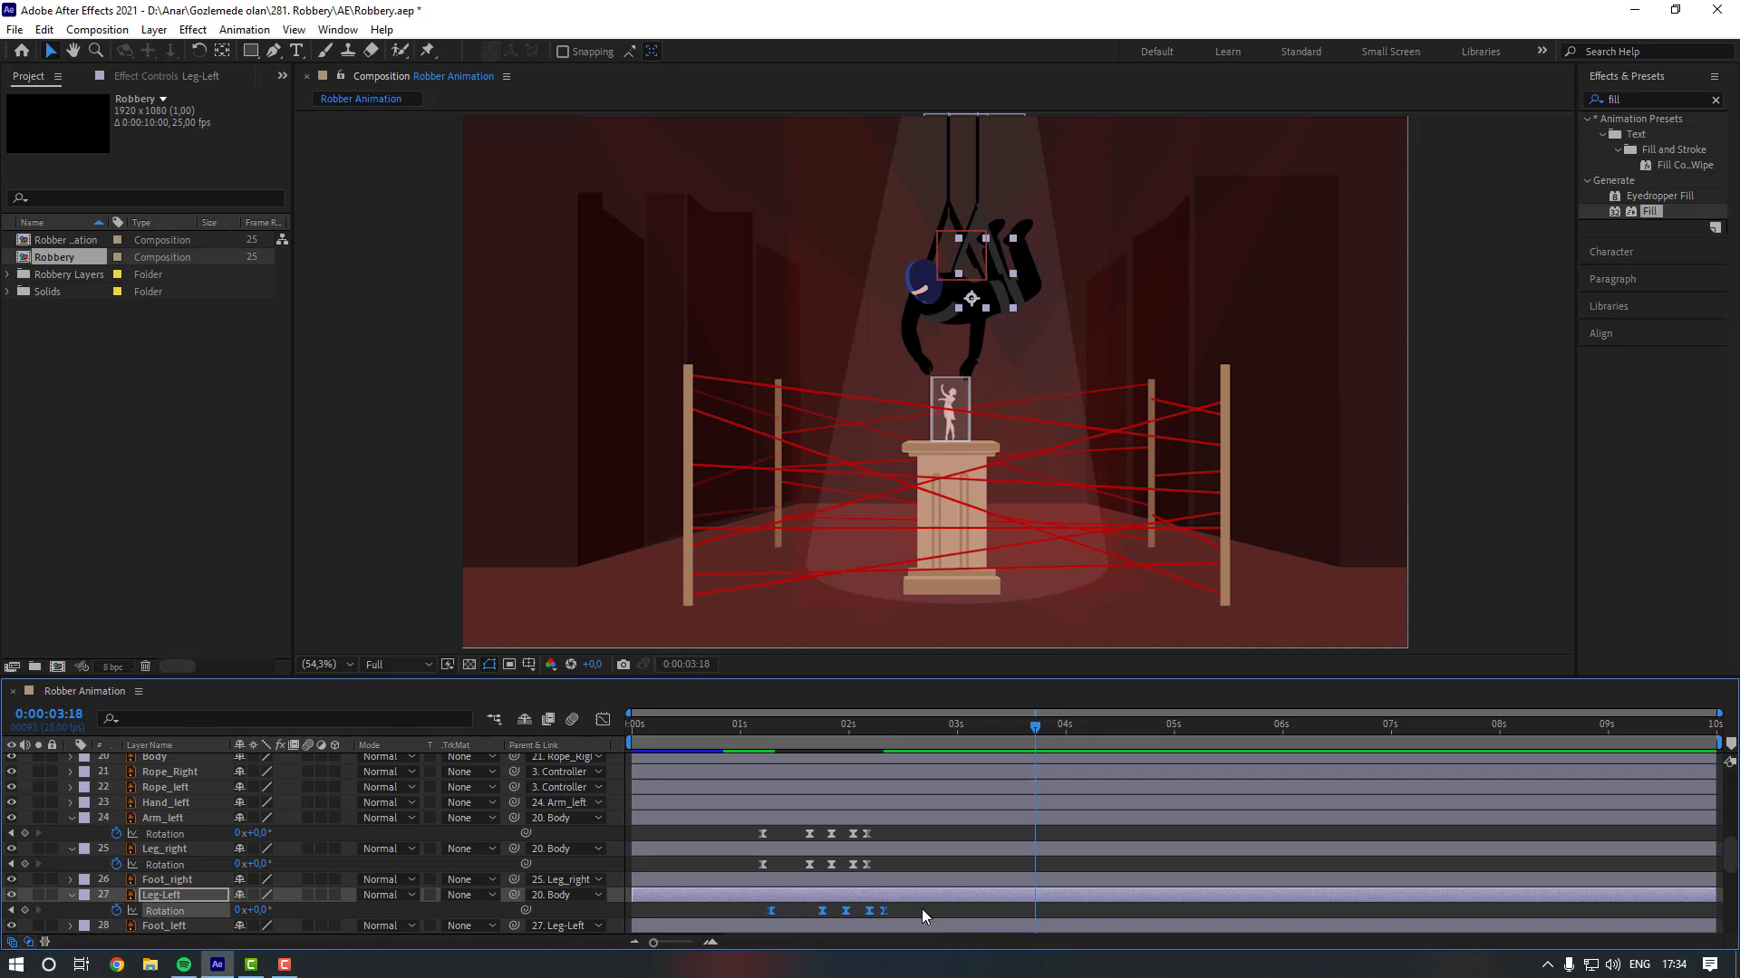
{"action": "left_click", "coordinate": [921, 909]}
{"action": "left_click", "coordinate": [744, 738]}
{"action": "left_click", "coordinate": [729, 743]}
{"action": "key", "text": "space"}
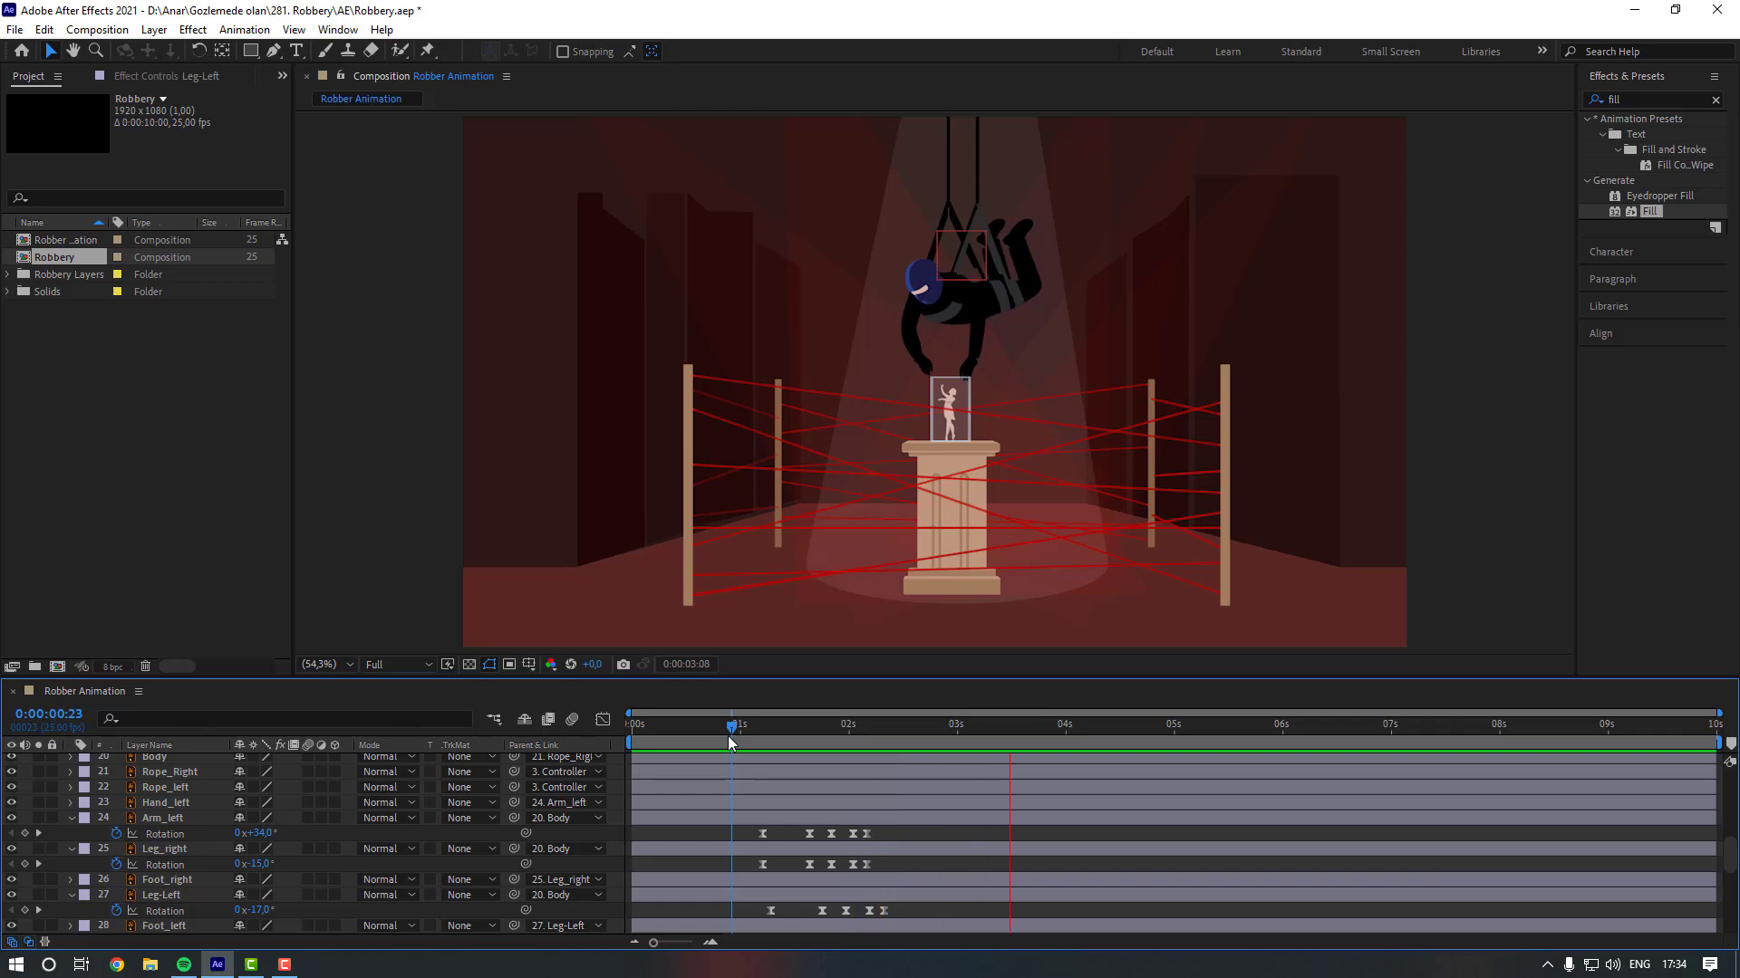
{"action": "key", "text": "space"}
Reveal Rotation on Foot_left and Foot_right and start a rotation keyframe for both at 0:00:01:16.
{"action": "left_click", "coordinate": [192, 922]}
{"action": "scroll", "coordinate": [209, 906], "scroll_direction": "down", "scroll_amount": 1}
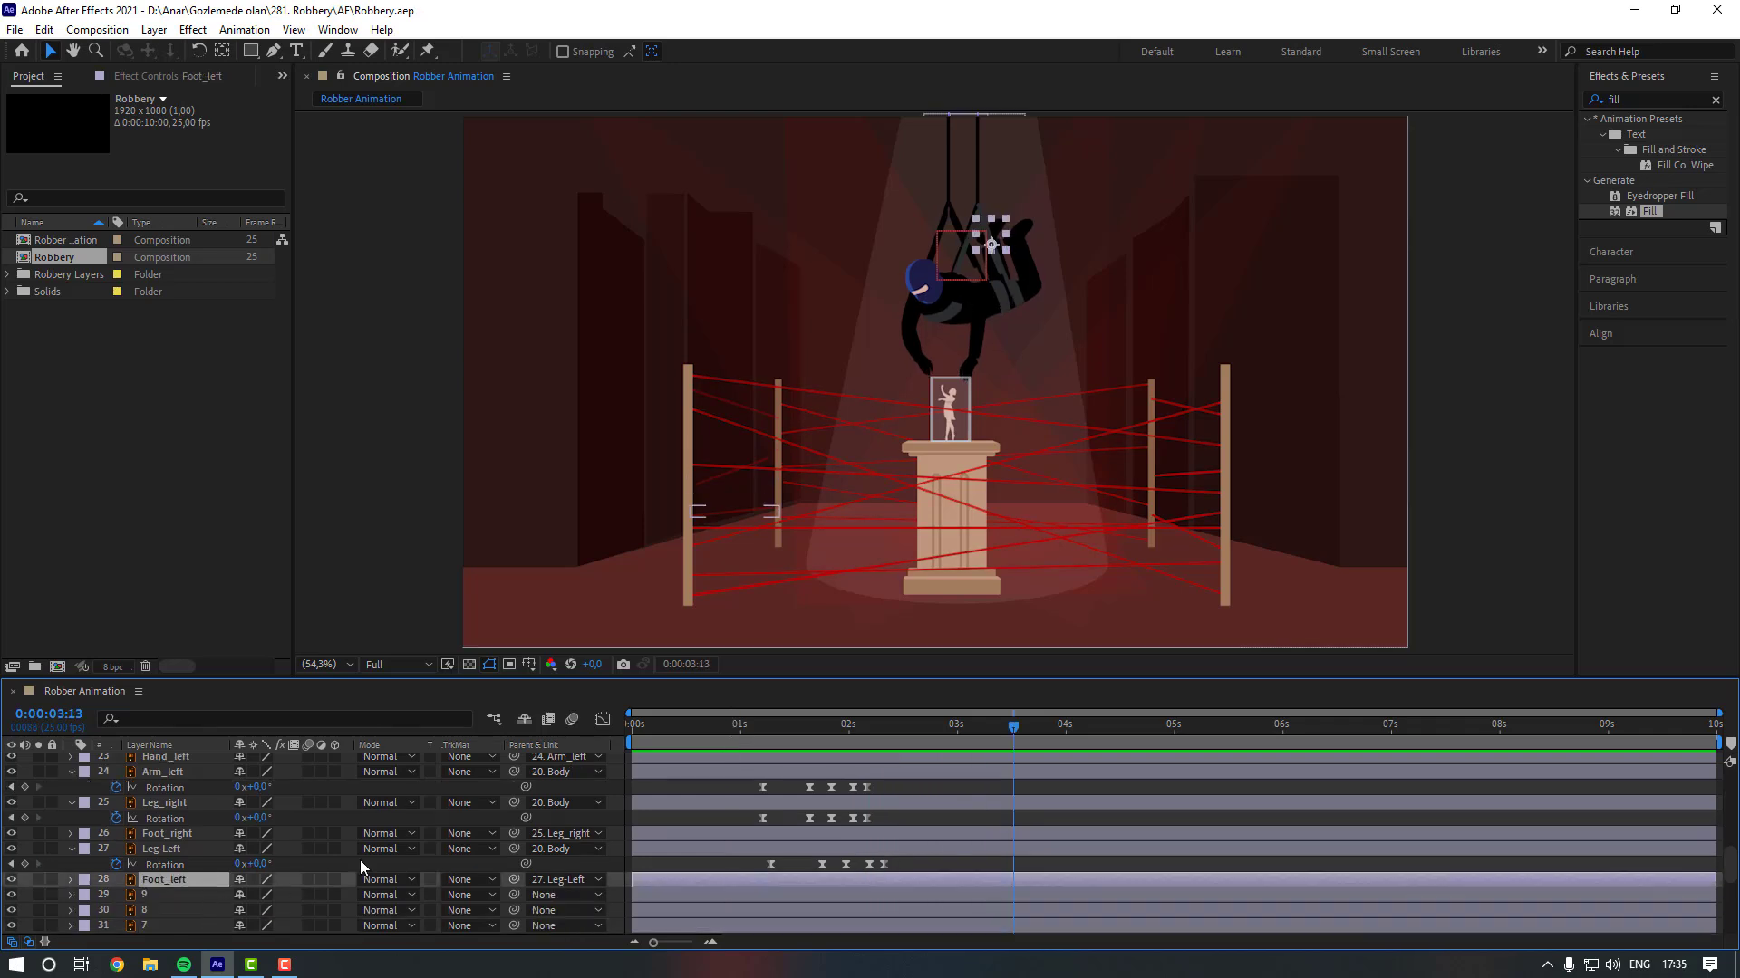
{"action": "left_click", "coordinate": [770, 724]}
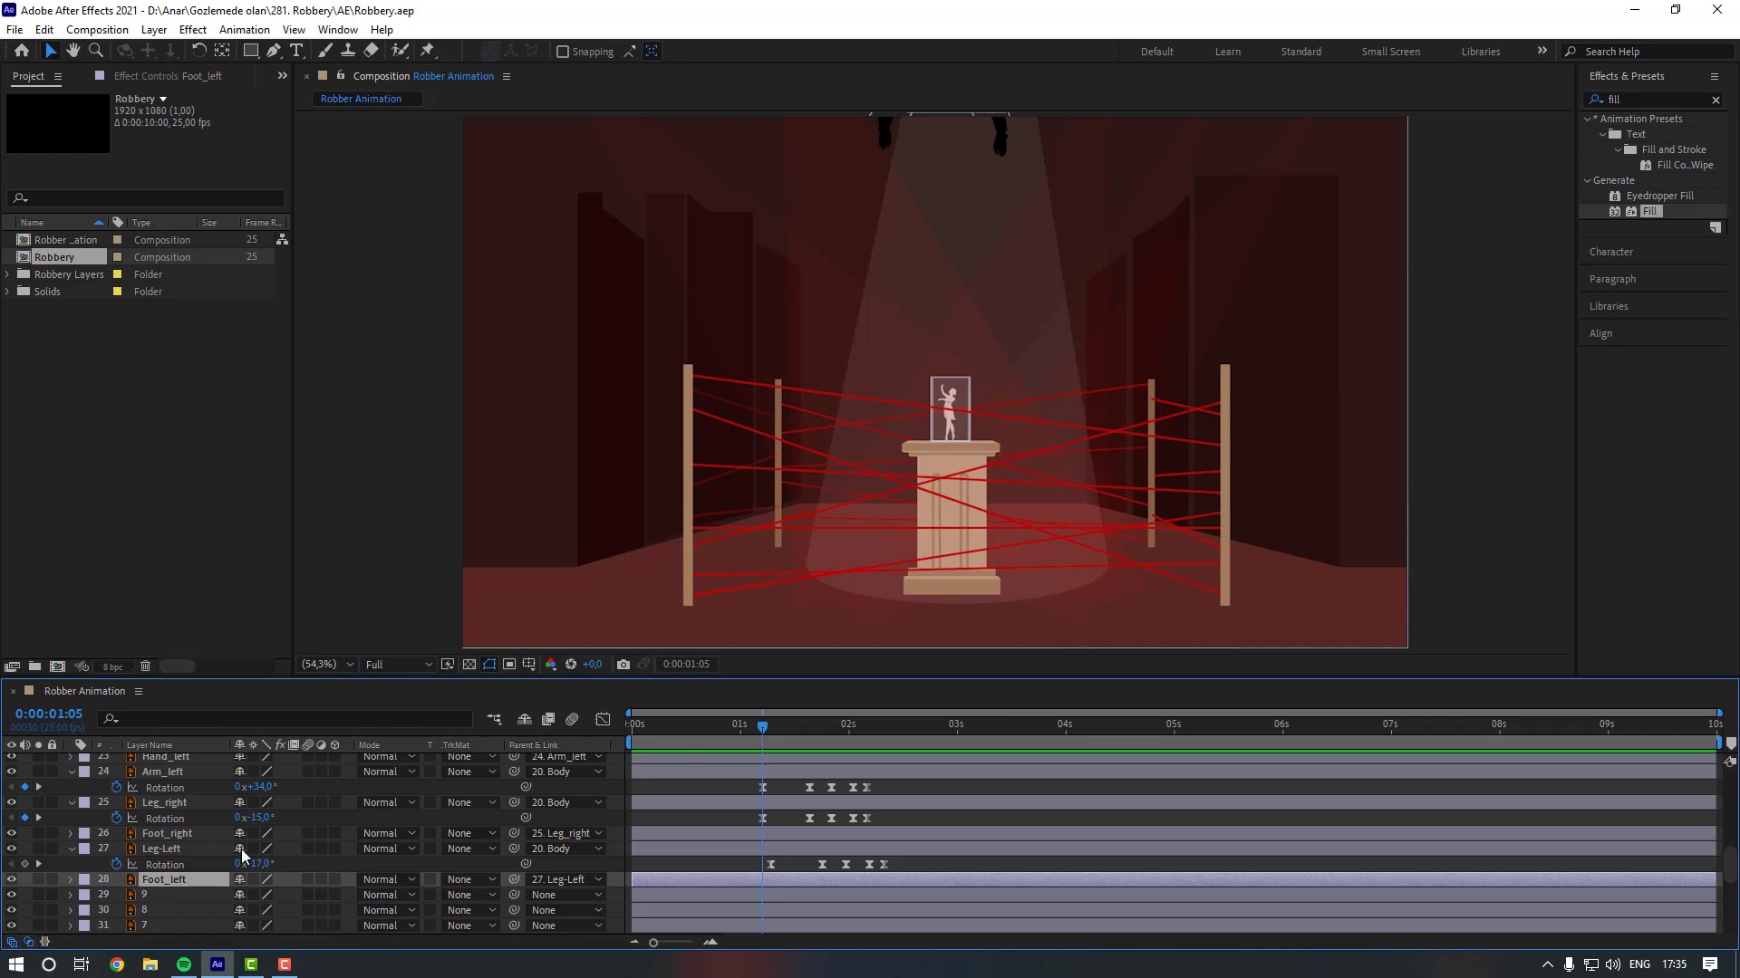
{"action": "left_click", "coordinate": [182, 840], "text": "ctrl"}
{"action": "key", "text": "r"}
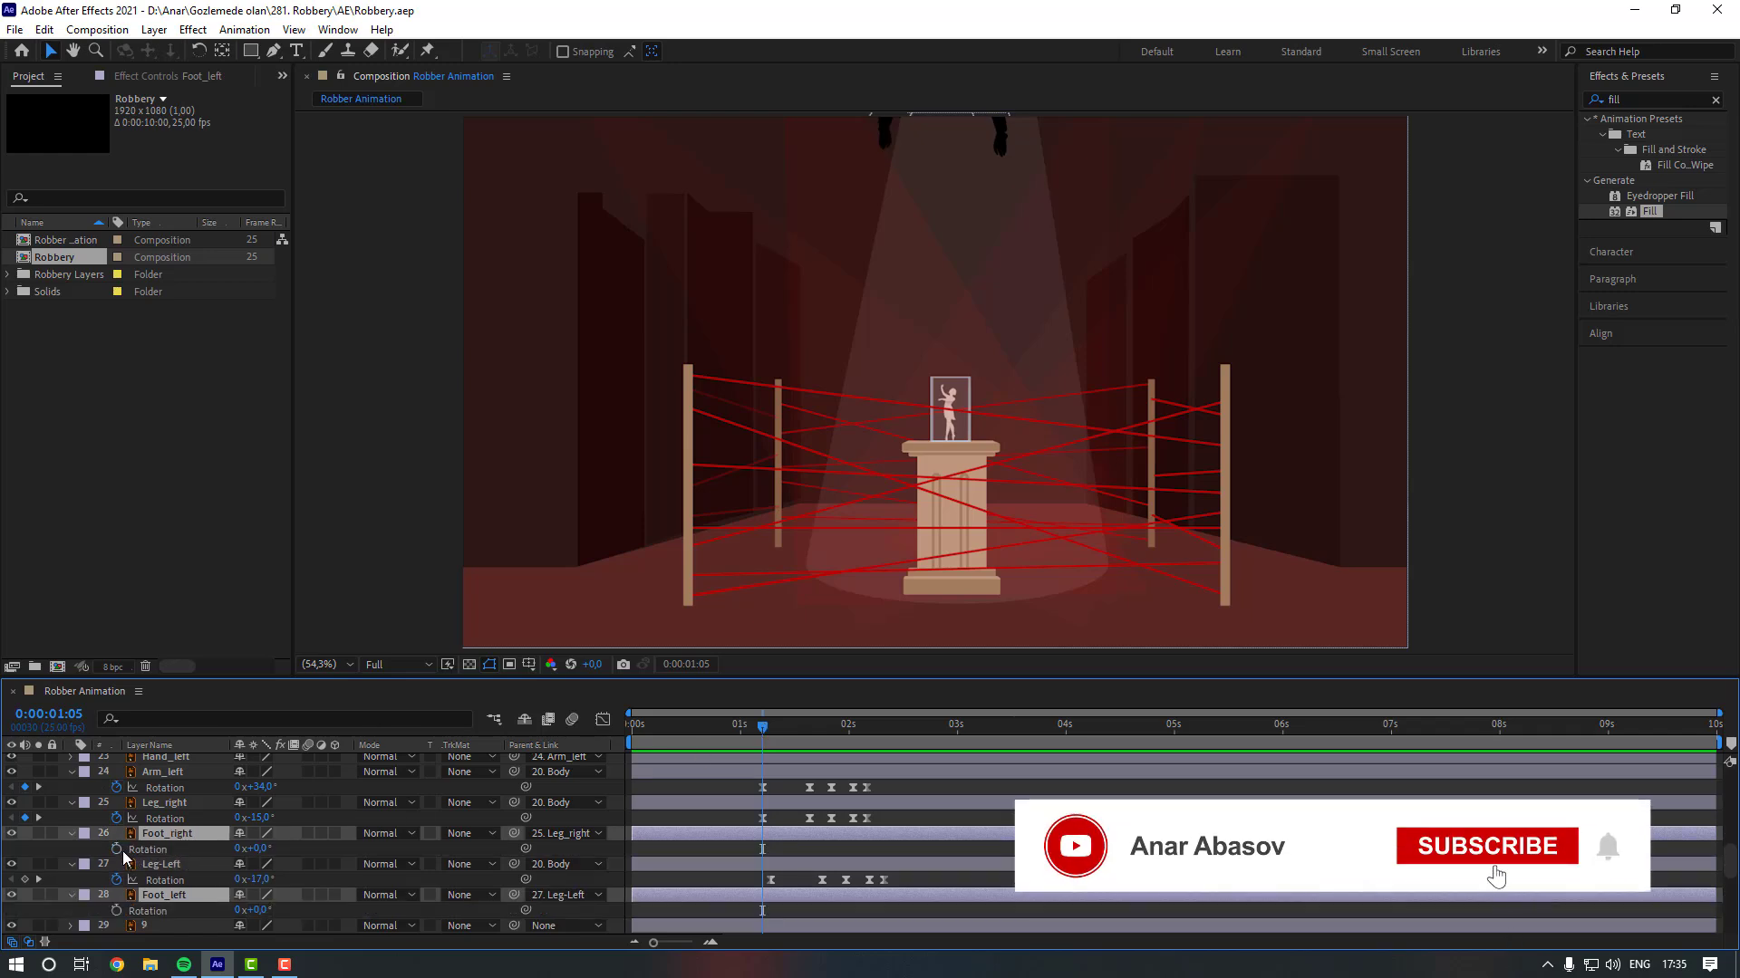
{"action": "left_click", "coordinate": [117, 849]}
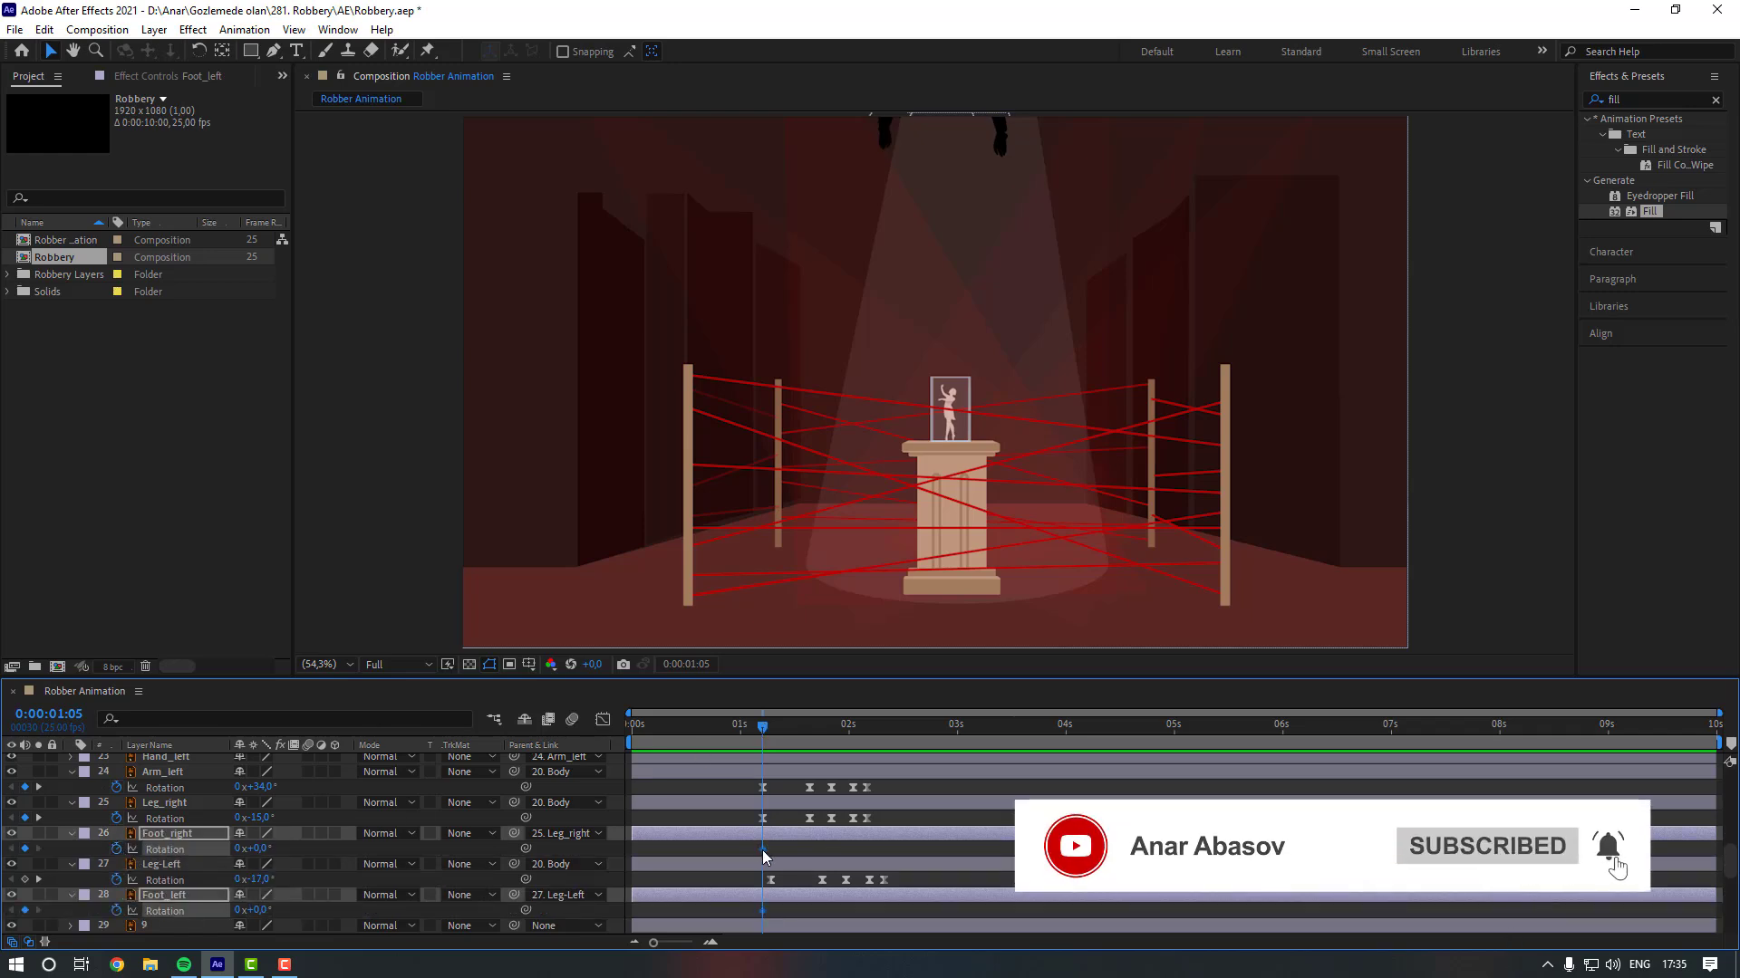
{"action": "left_click", "coordinate": [810, 730]}
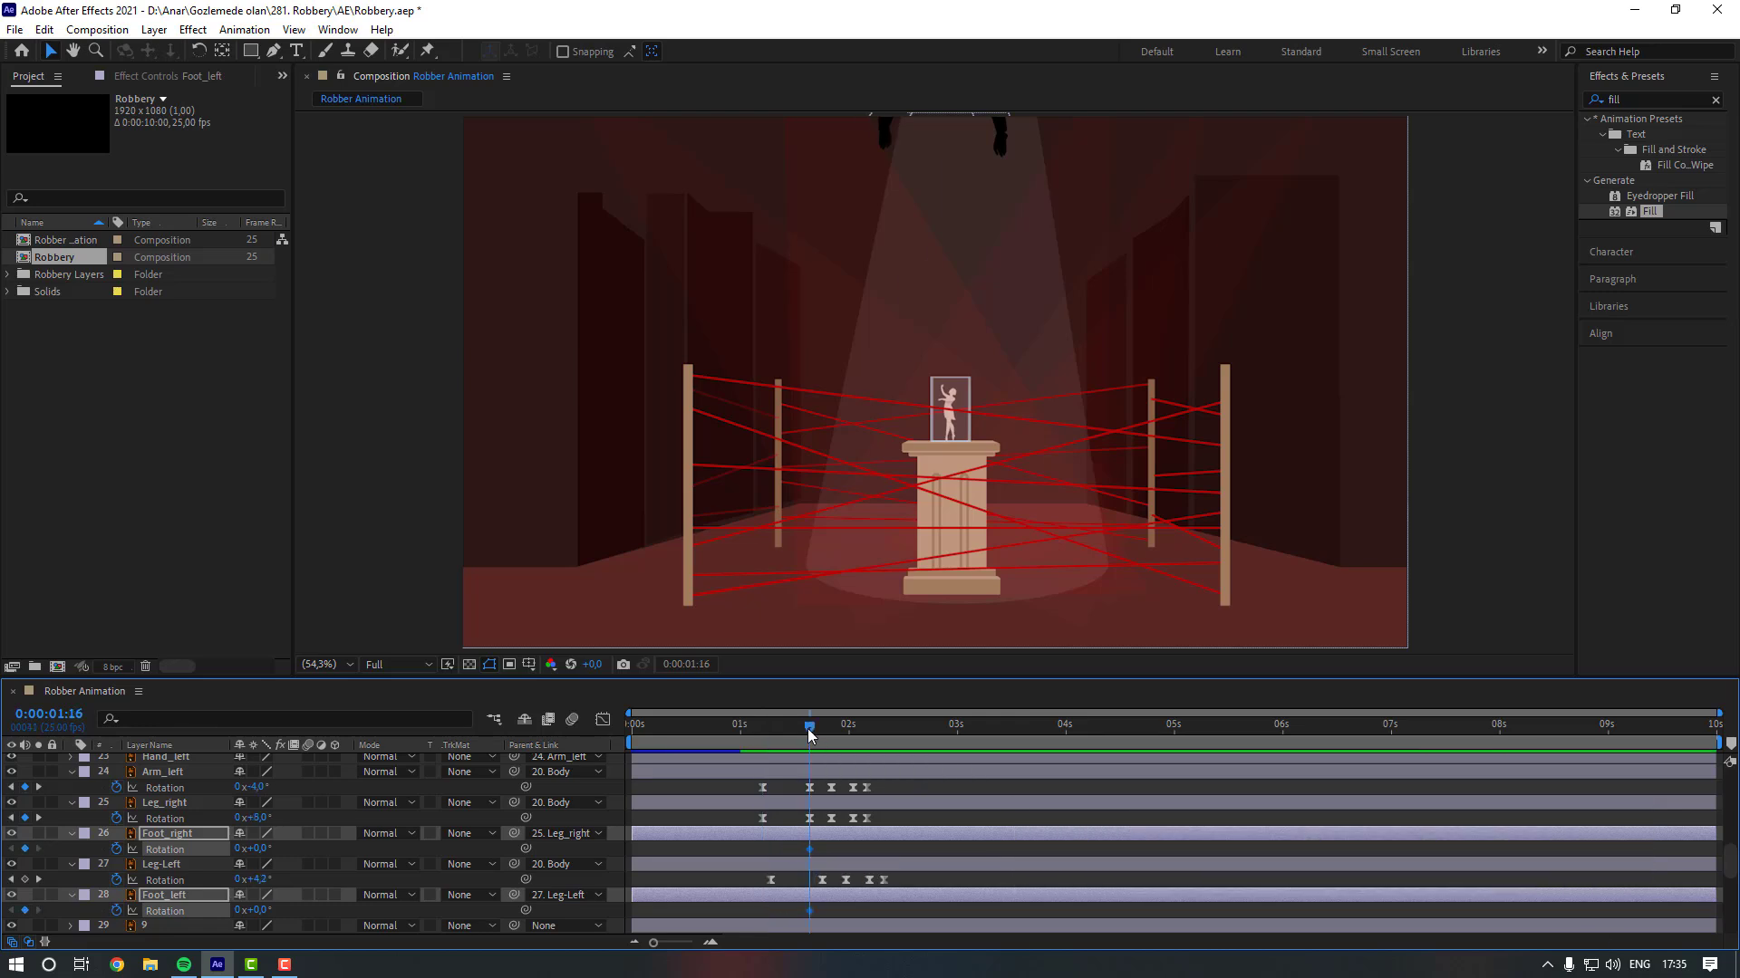
Rotate Foot_right to 30° and Foot_left to 32°, and shift both keyframes back to 0:00:01:05.
{"action": "scroll", "coordinate": [1014, 330], "scroll_direction": "up", "scroll_amount": 3}
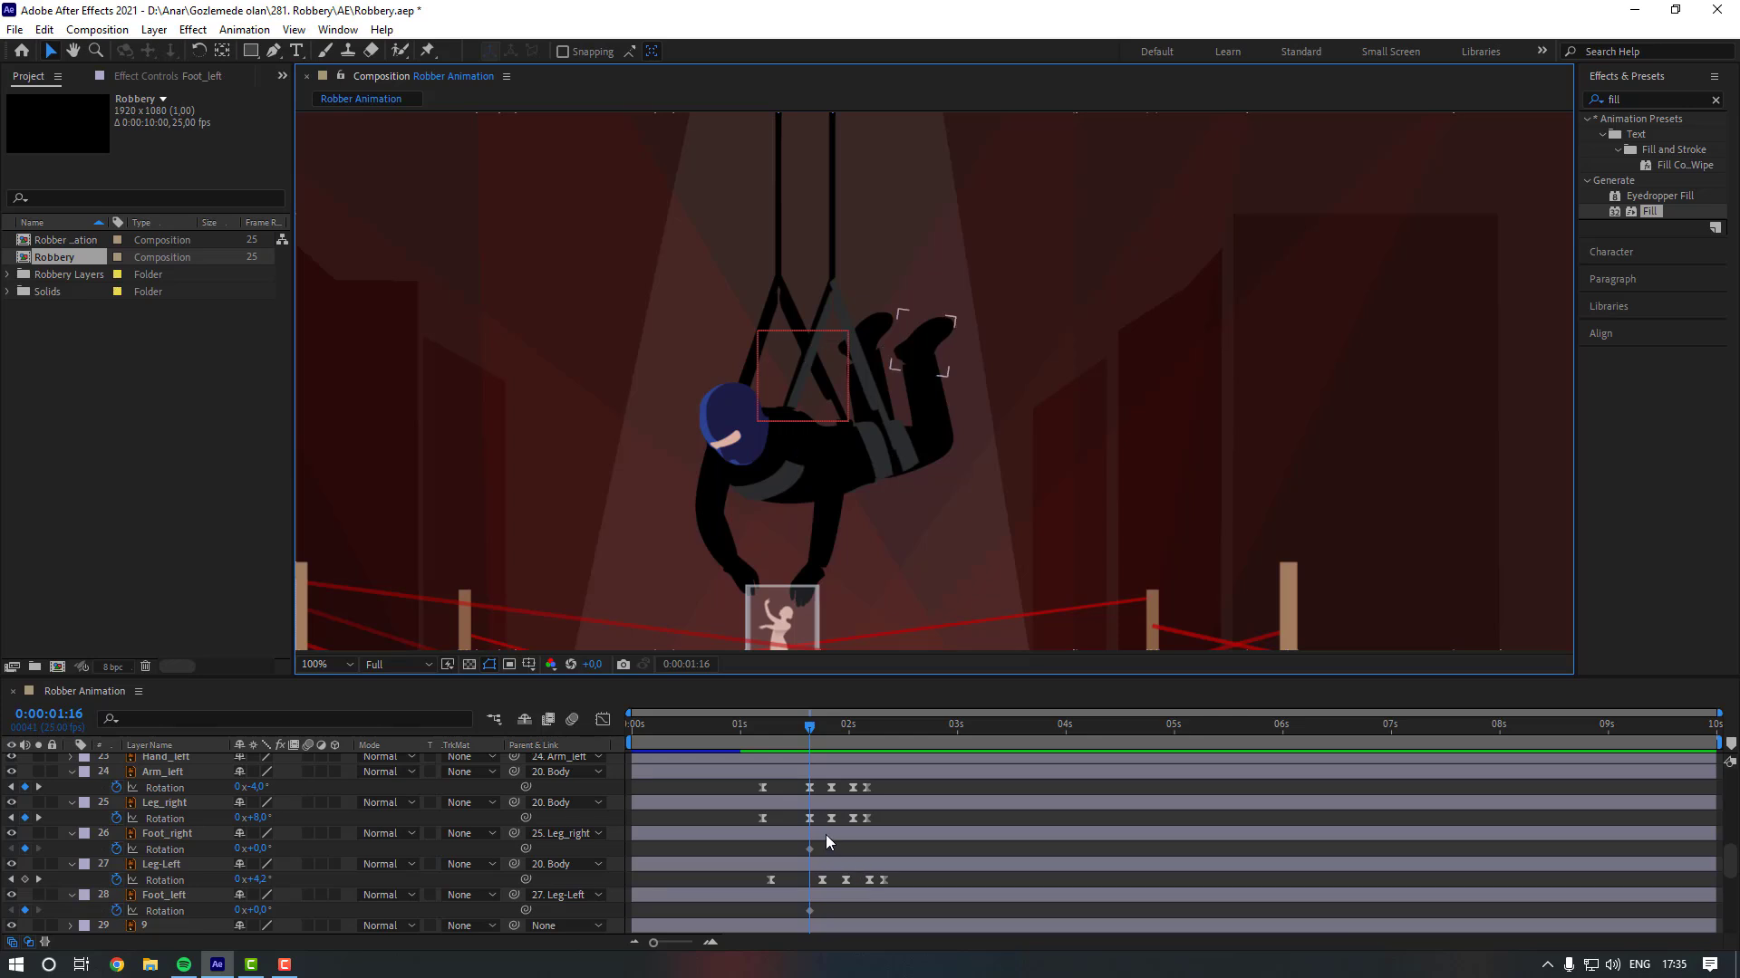
{"action": "left_click_drag", "start_coordinate": [250, 849], "coordinate": [293, 855]}
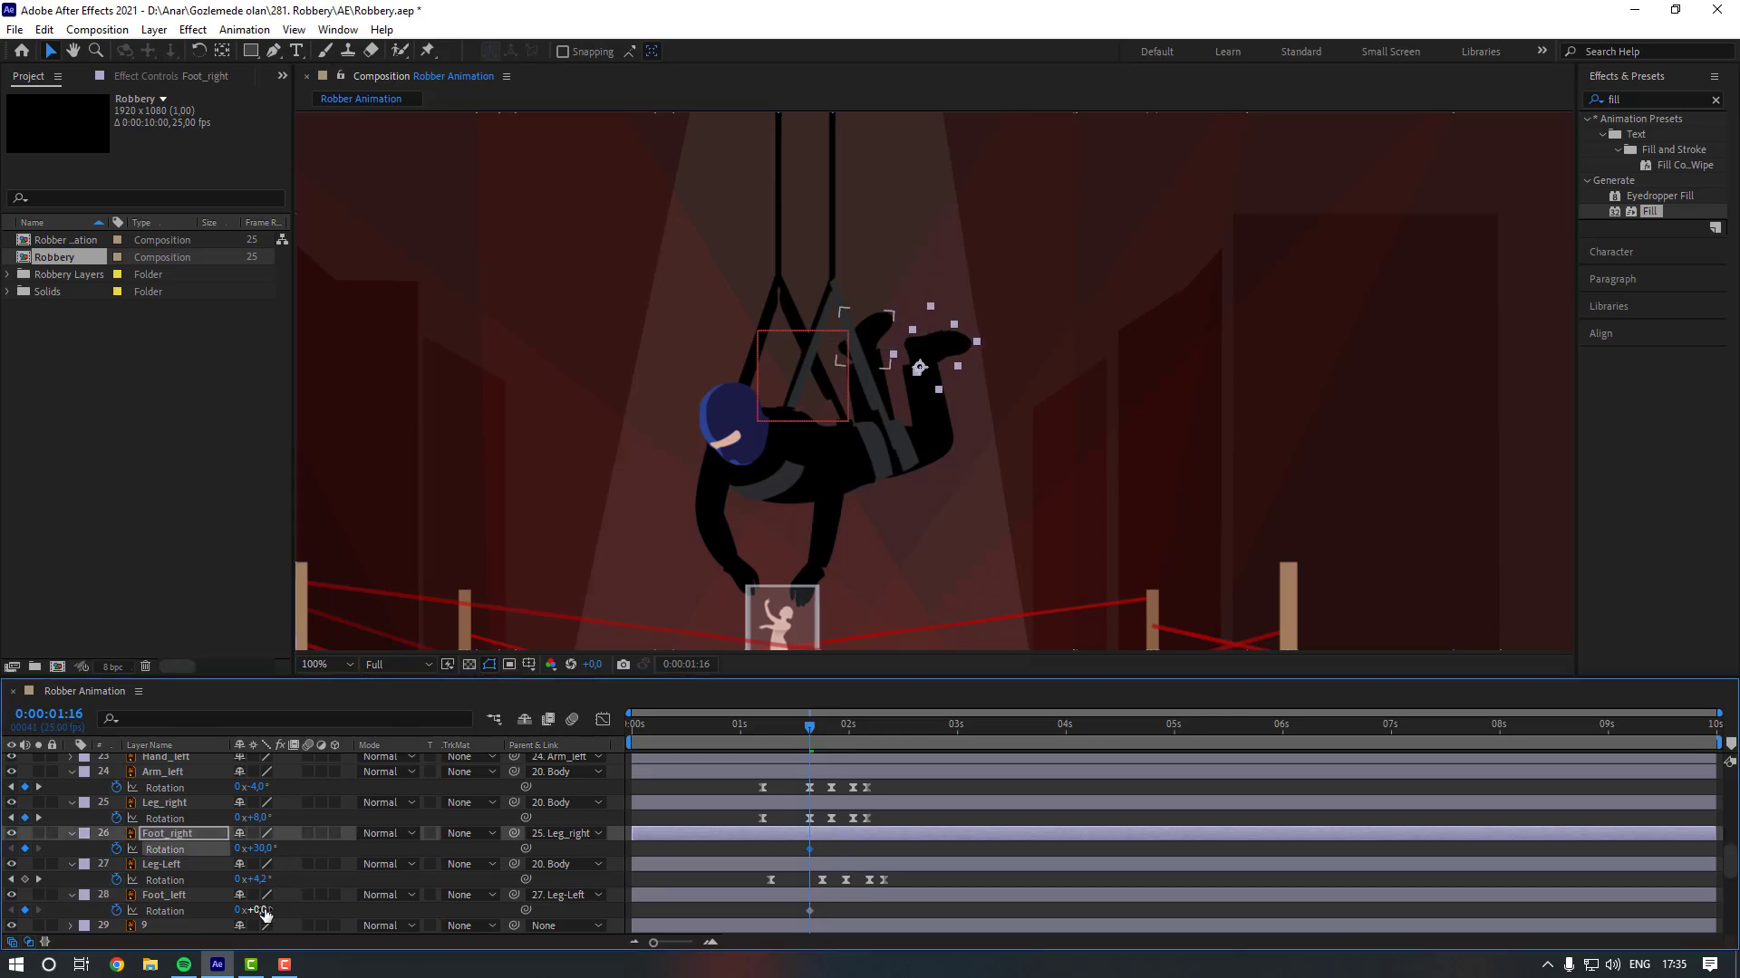
{"action": "left_click_drag", "start_coordinate": [265, 910], "coordinate": [288, 909]}
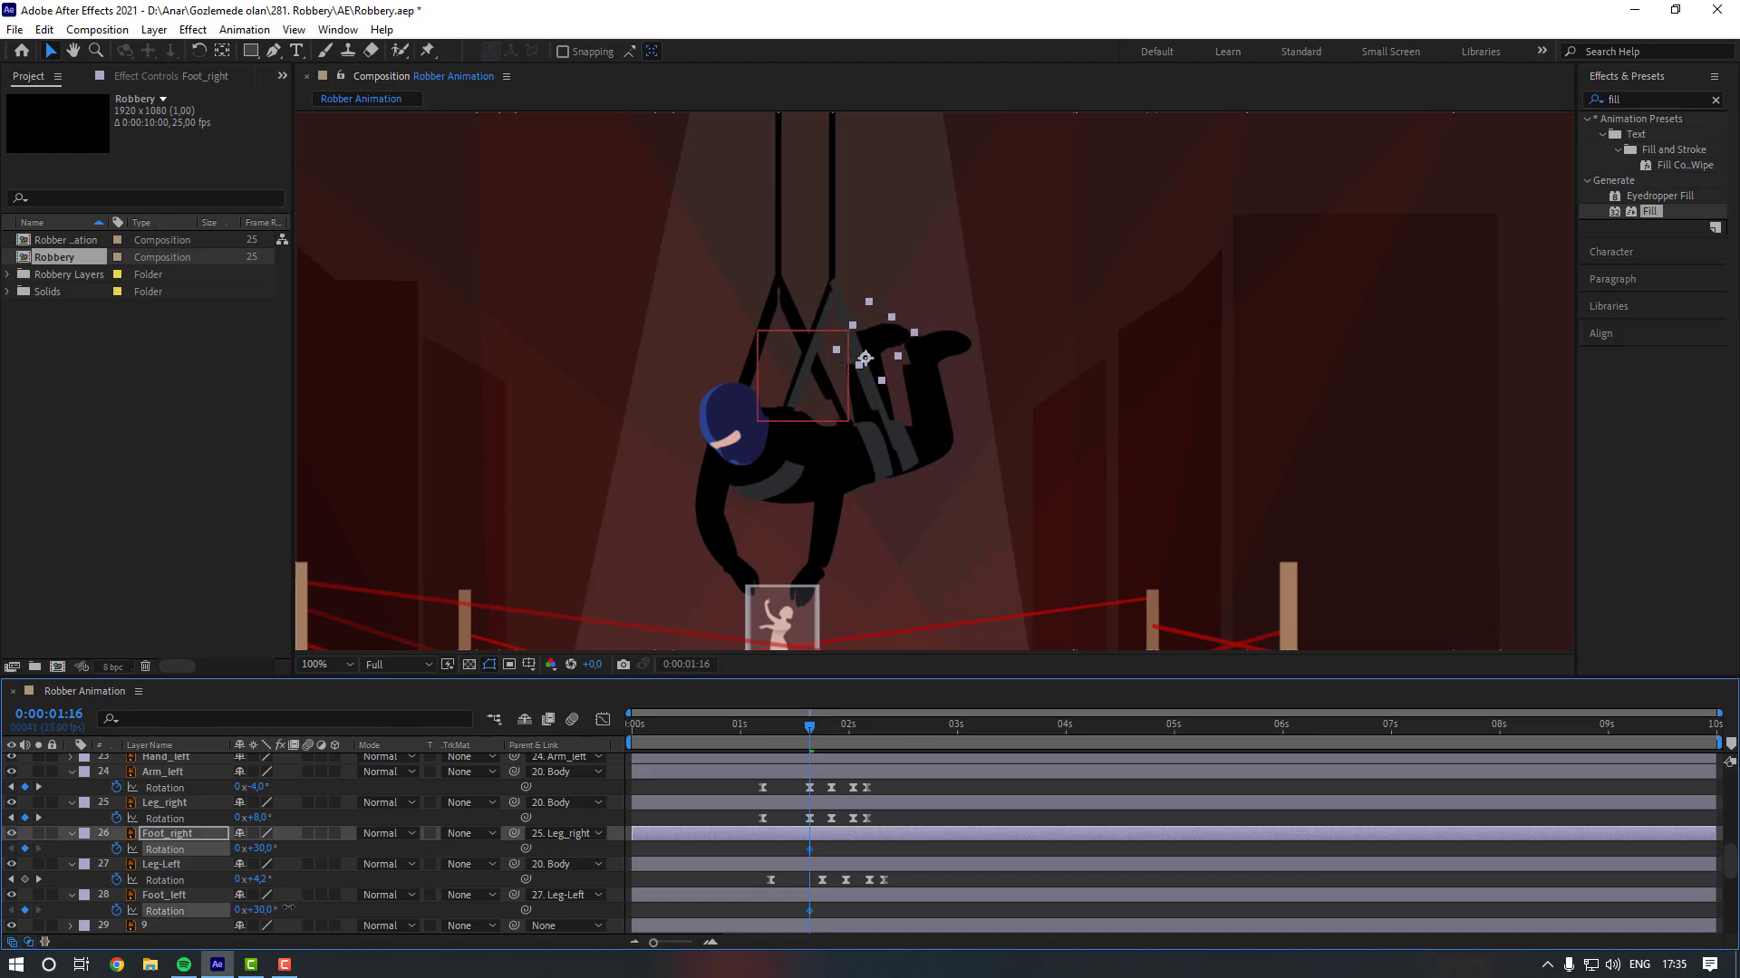
{"action": "left_click_drag", "start_coordinate": [809, 849], "coordinate": [762, 846]}
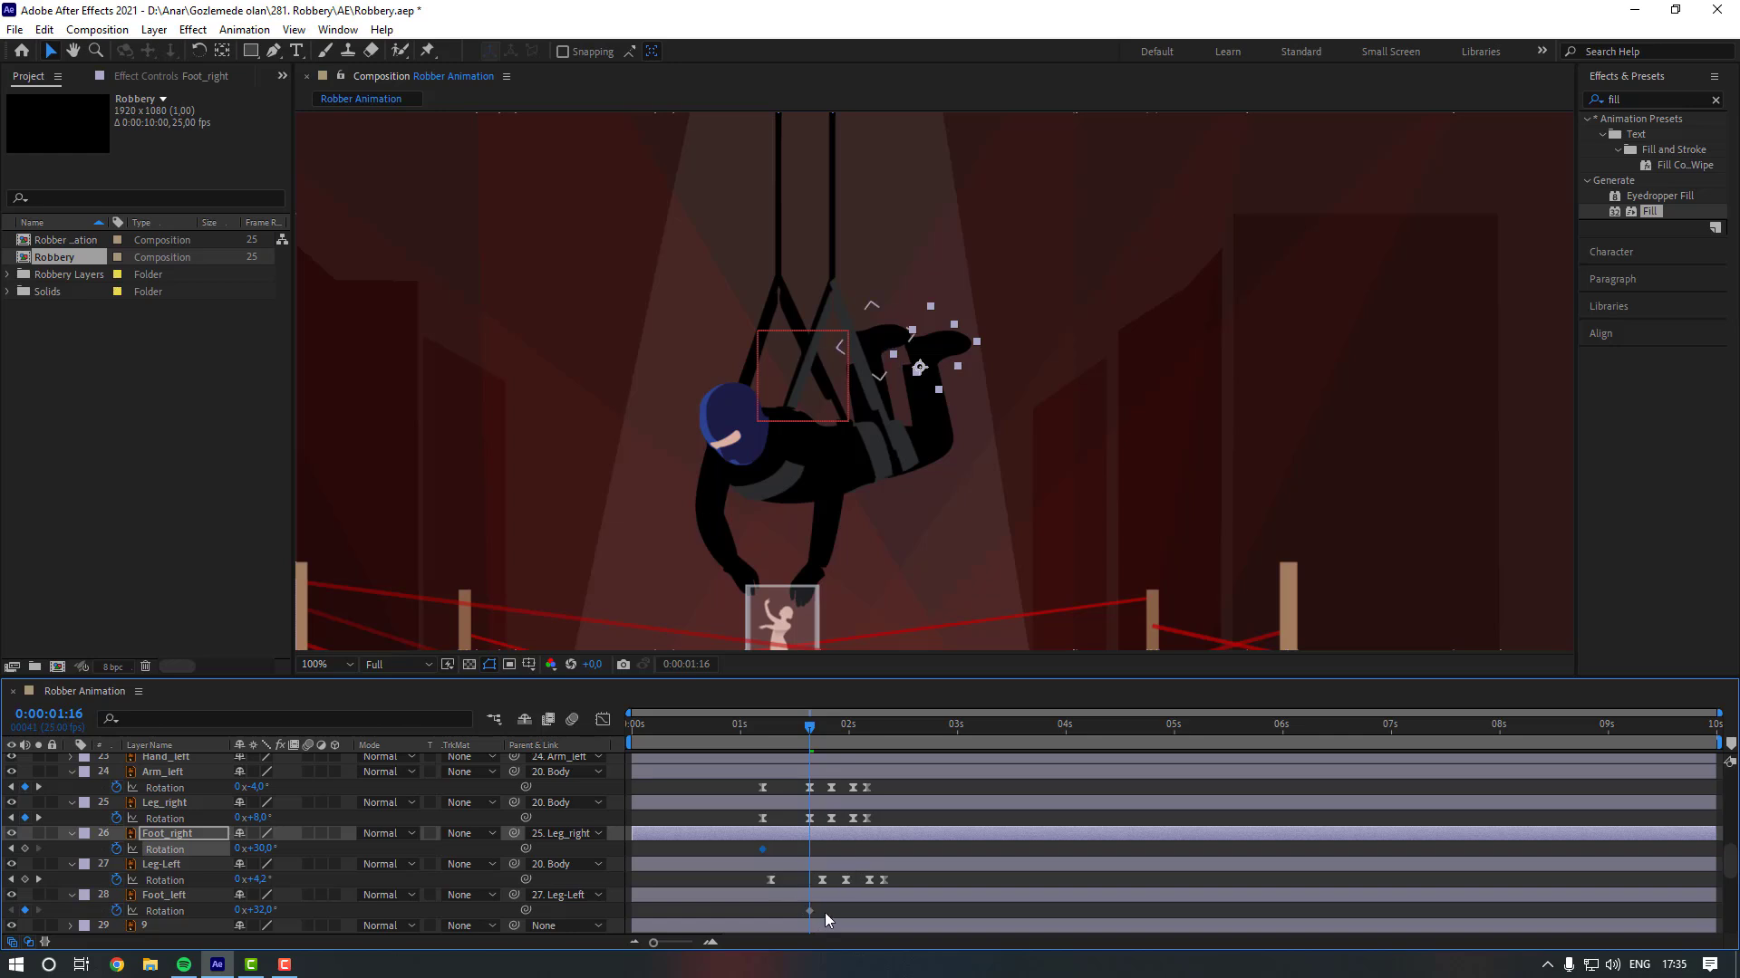
{"action": "left_click", "coordinate": [809, 910]}
{"action": "left_click_drag", "start_coordinate": [771, 920], "coordinate": [763, 913]}
{"action": "left_click", "coordinate": [780, 913]}
Set the rotation of Foot_right and Foot_left to 0° at 0:00:01:16.
{"action": "left_click", "coordinate": [262, 849]}
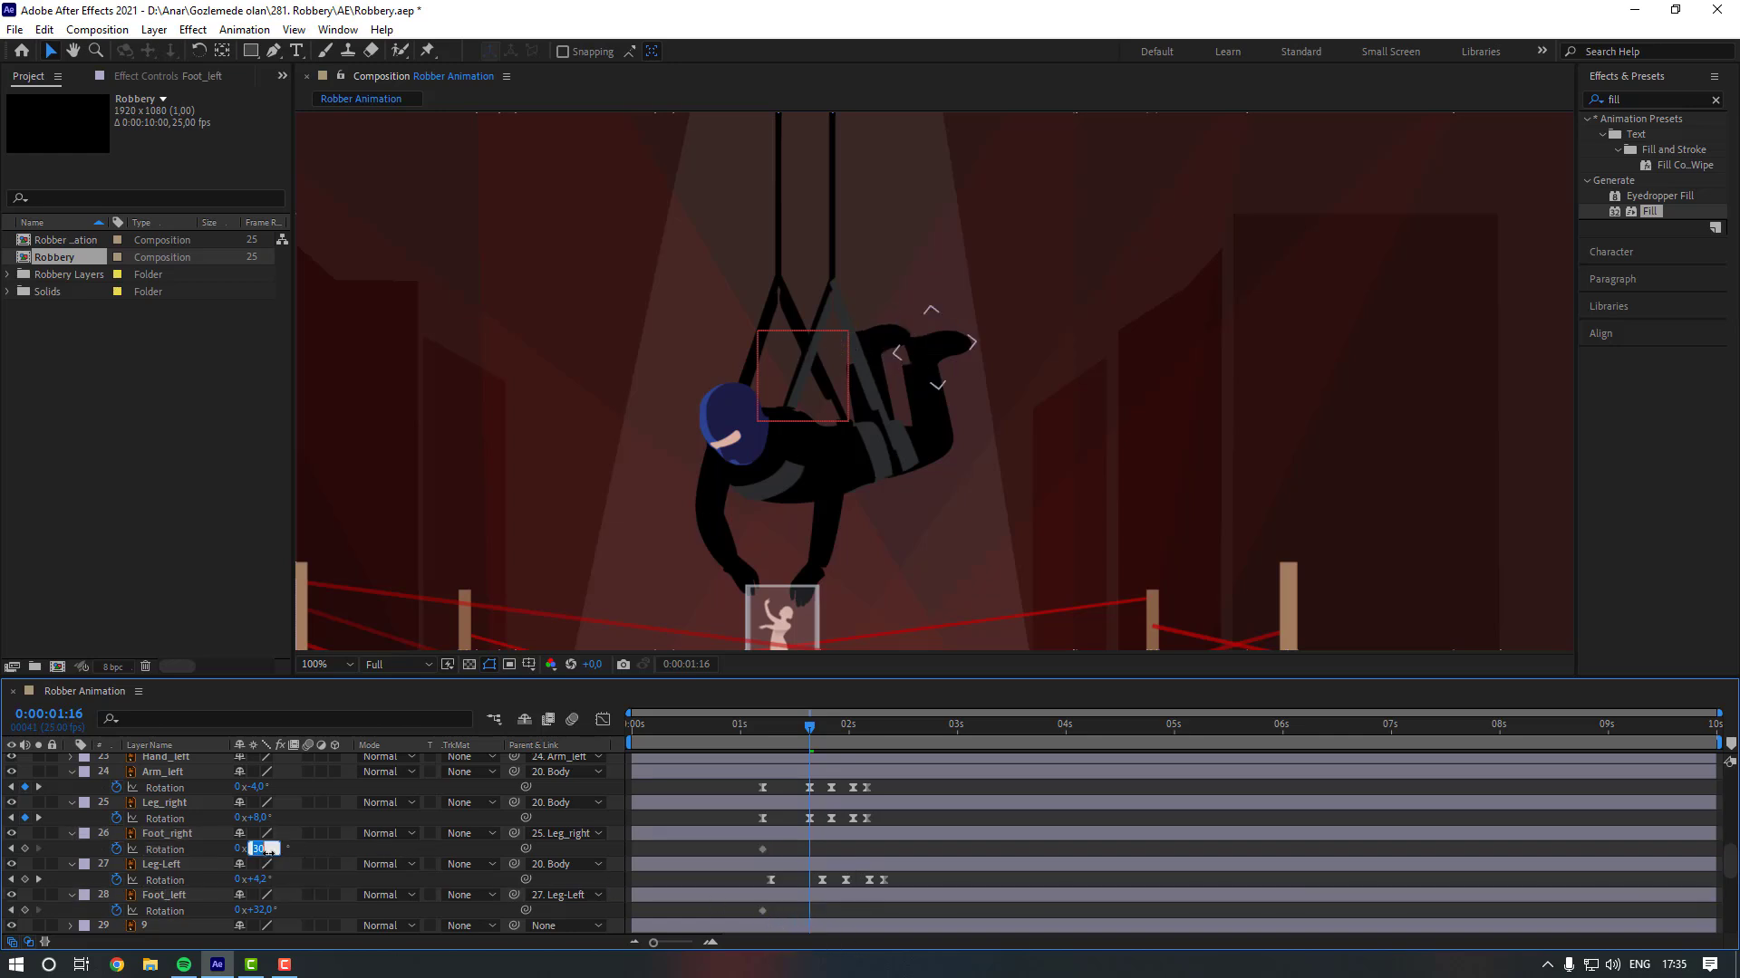
{"action": "type", "text": "0"}
{"action": "key", "text": "Return"}
{"action": "left_click", "coordinate": [262, 910]}
{"action": "type", "text": "0"}
{"action": "key", "text": "Return"}
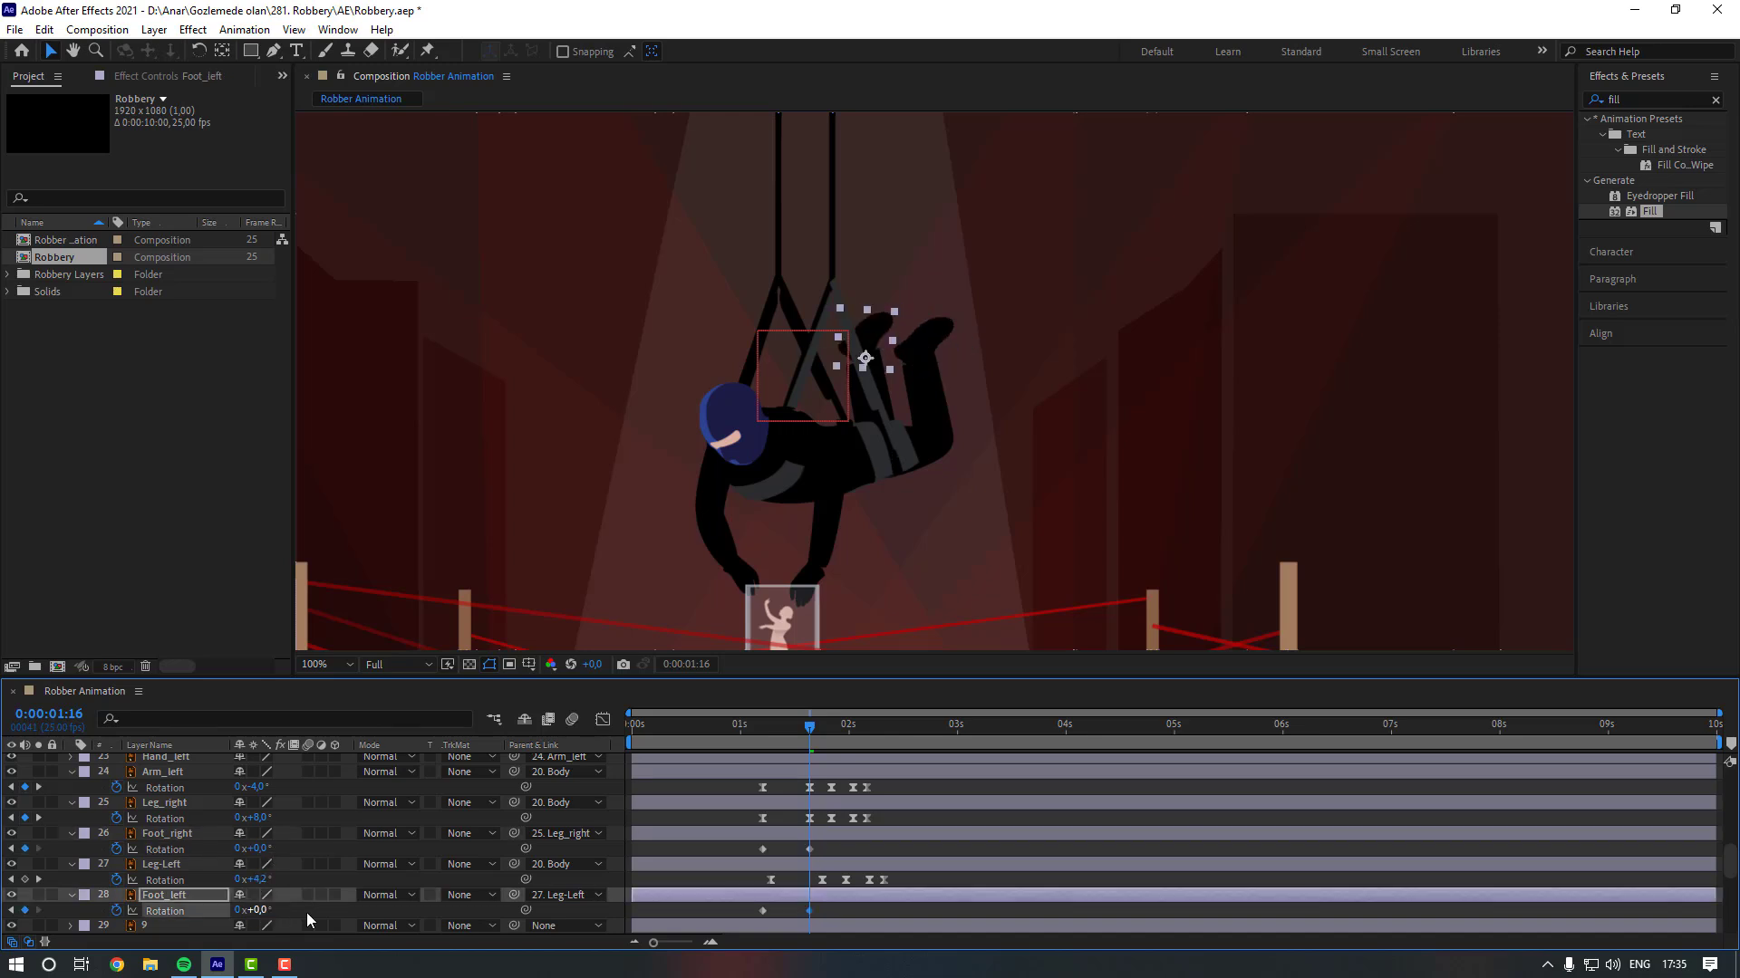
Apply Easy Ease to the rotation keyframes of Foot_right and Foot_left.
{"action": "left_click", "coordinate": [350, 909]}
{"action": "left_click_drag", "start_coordinate": [856, 854], "coordinate": [739, 916]}
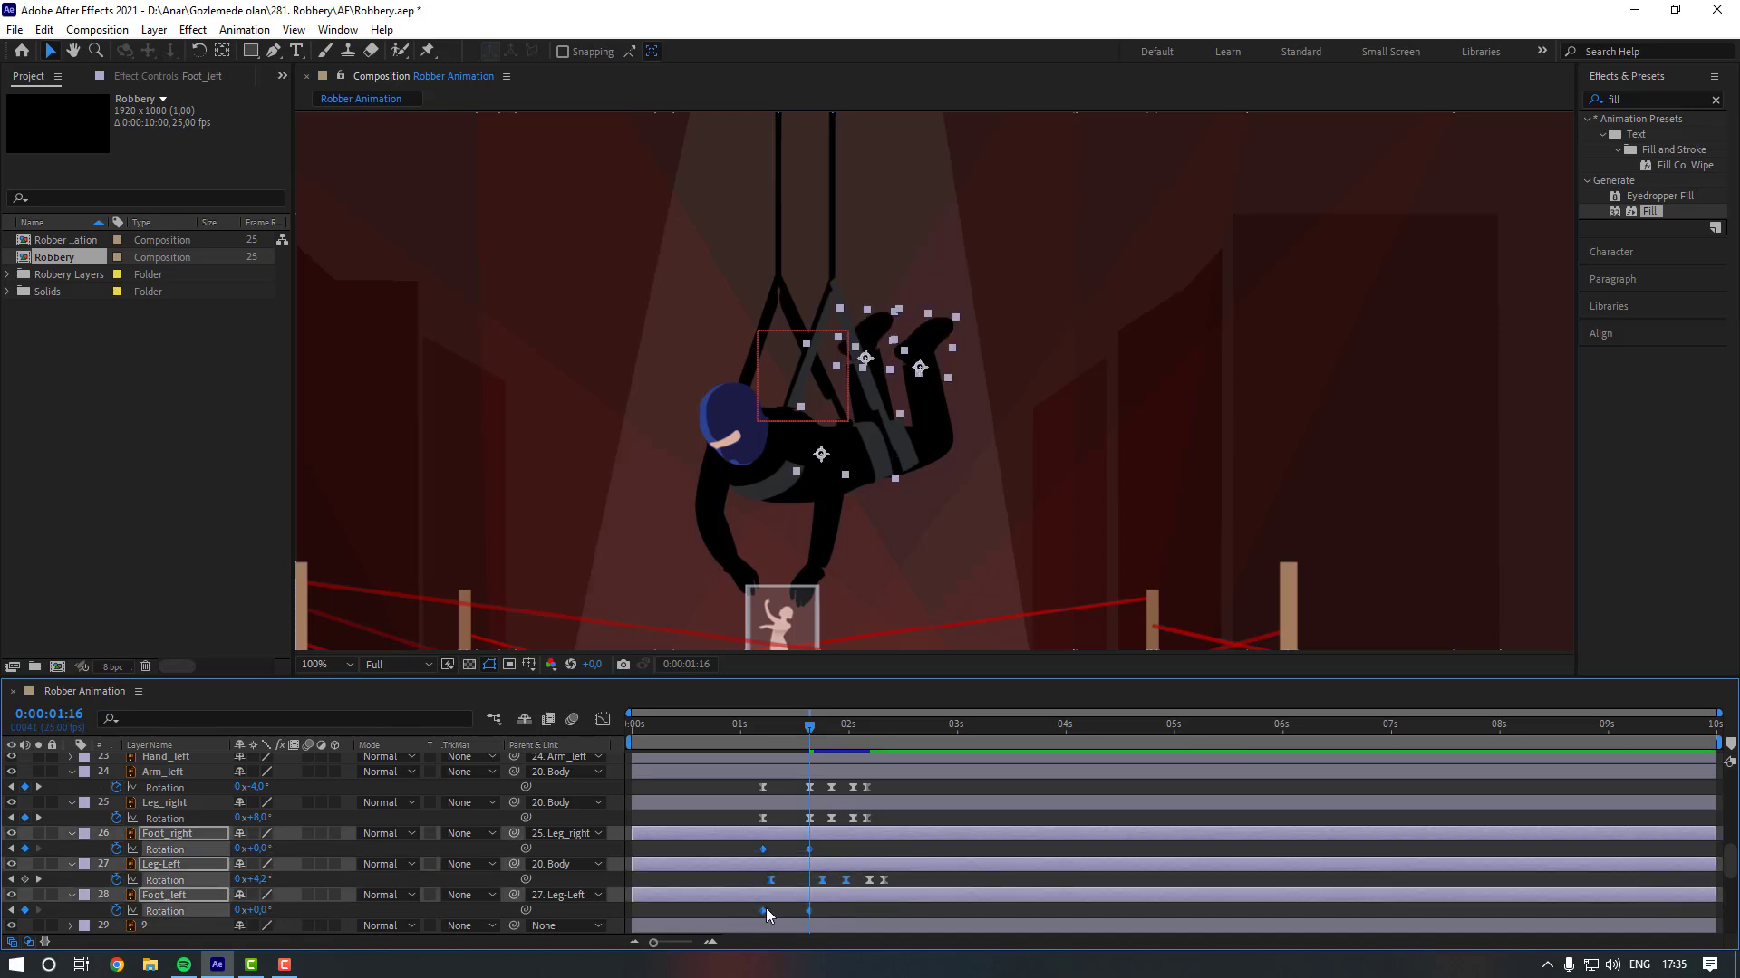
{"action": "right_click", "coordinate": [763, 911]}
{"action": "mouse_move", "coordinate": [824, 882]}
{"action": "left_click", "coordinate": [1023, 780]}
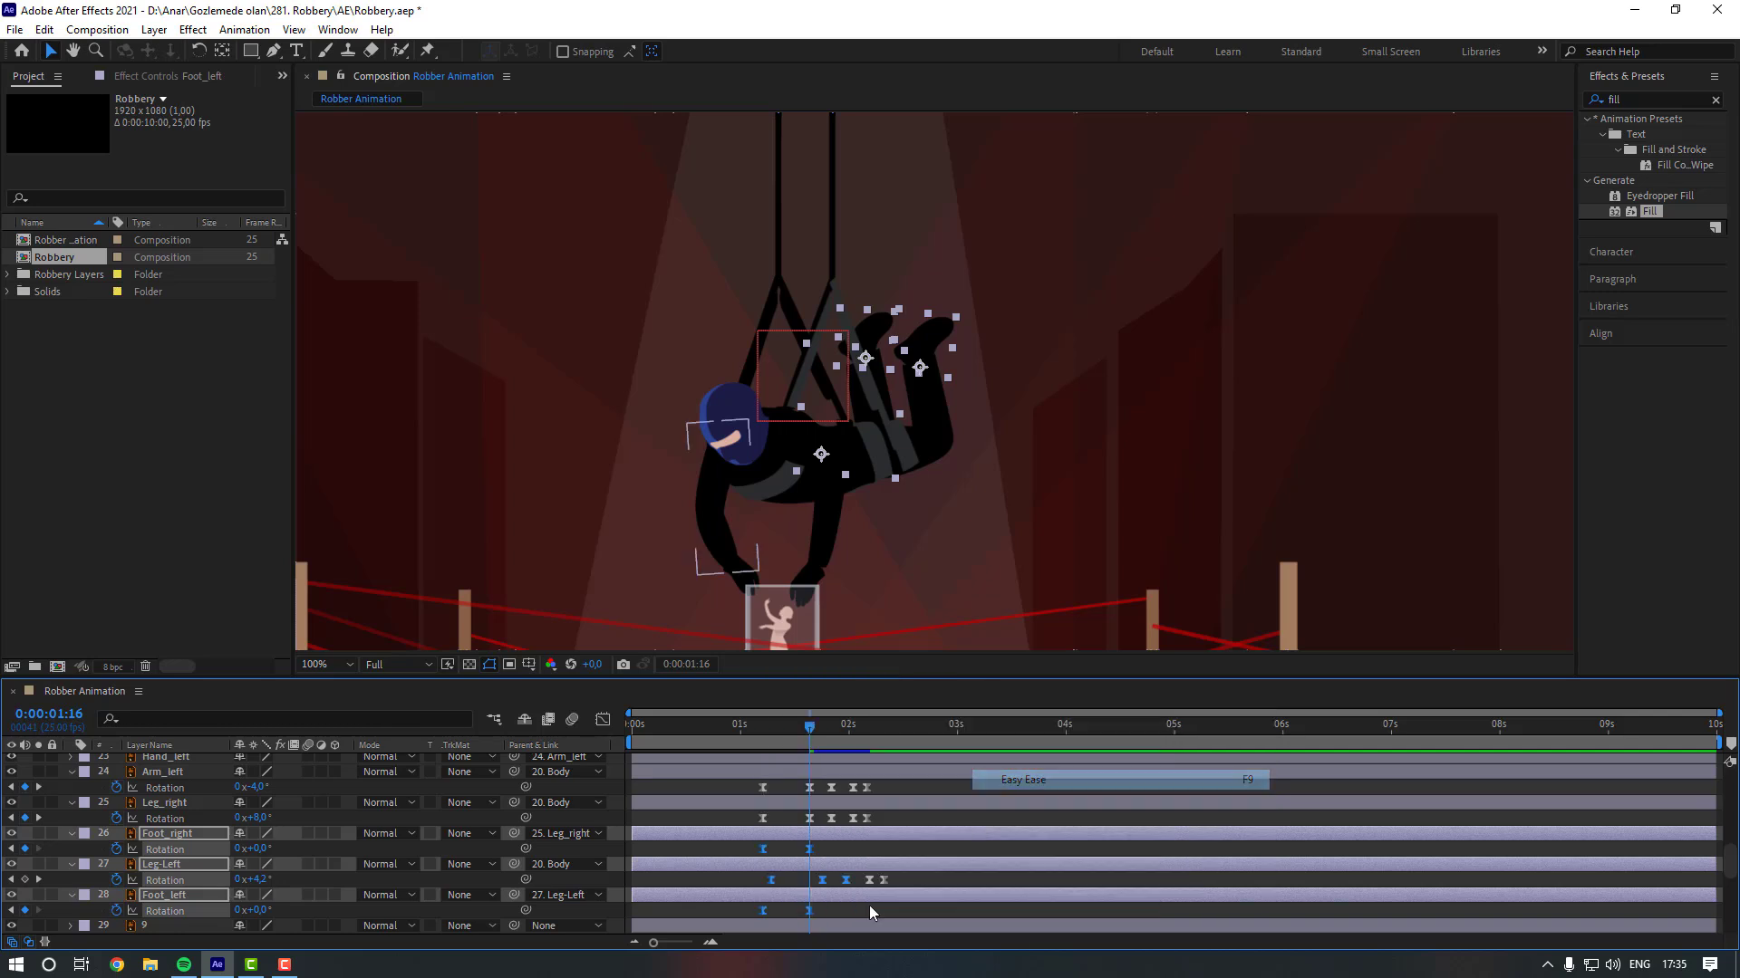
Shift Foot_left's two rotation keyframes two frames forward to line up with the first Leg-Left keyframe, and preview the motion.
{"action": "left_click_drag", "start_coordinate": [841, 910], "coordinate": [770, 912]}
{"action": "left_click", "coordinate": [782, 912]}
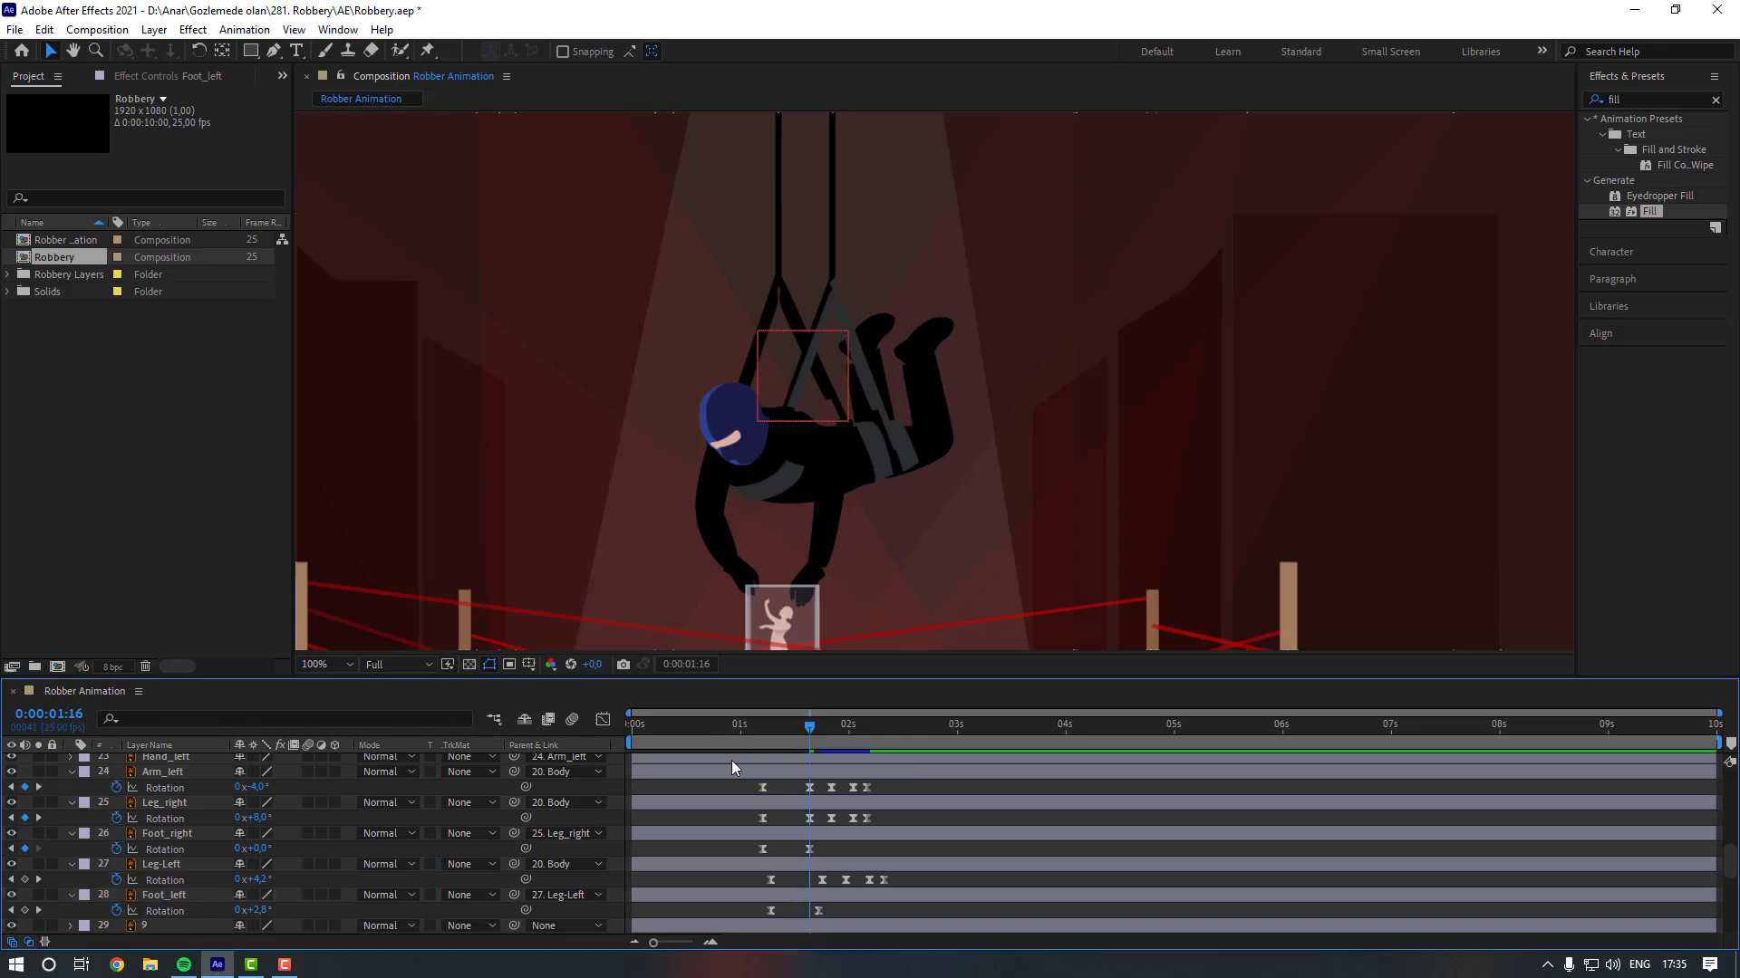
{"action": "left_click", "coordinate": [741, 729]}
{"action": "scroll", "coordinate": [710, 534], "scroll_direction": "down", "scroll_amount": 1}
{"action": "key", "text": "space"}
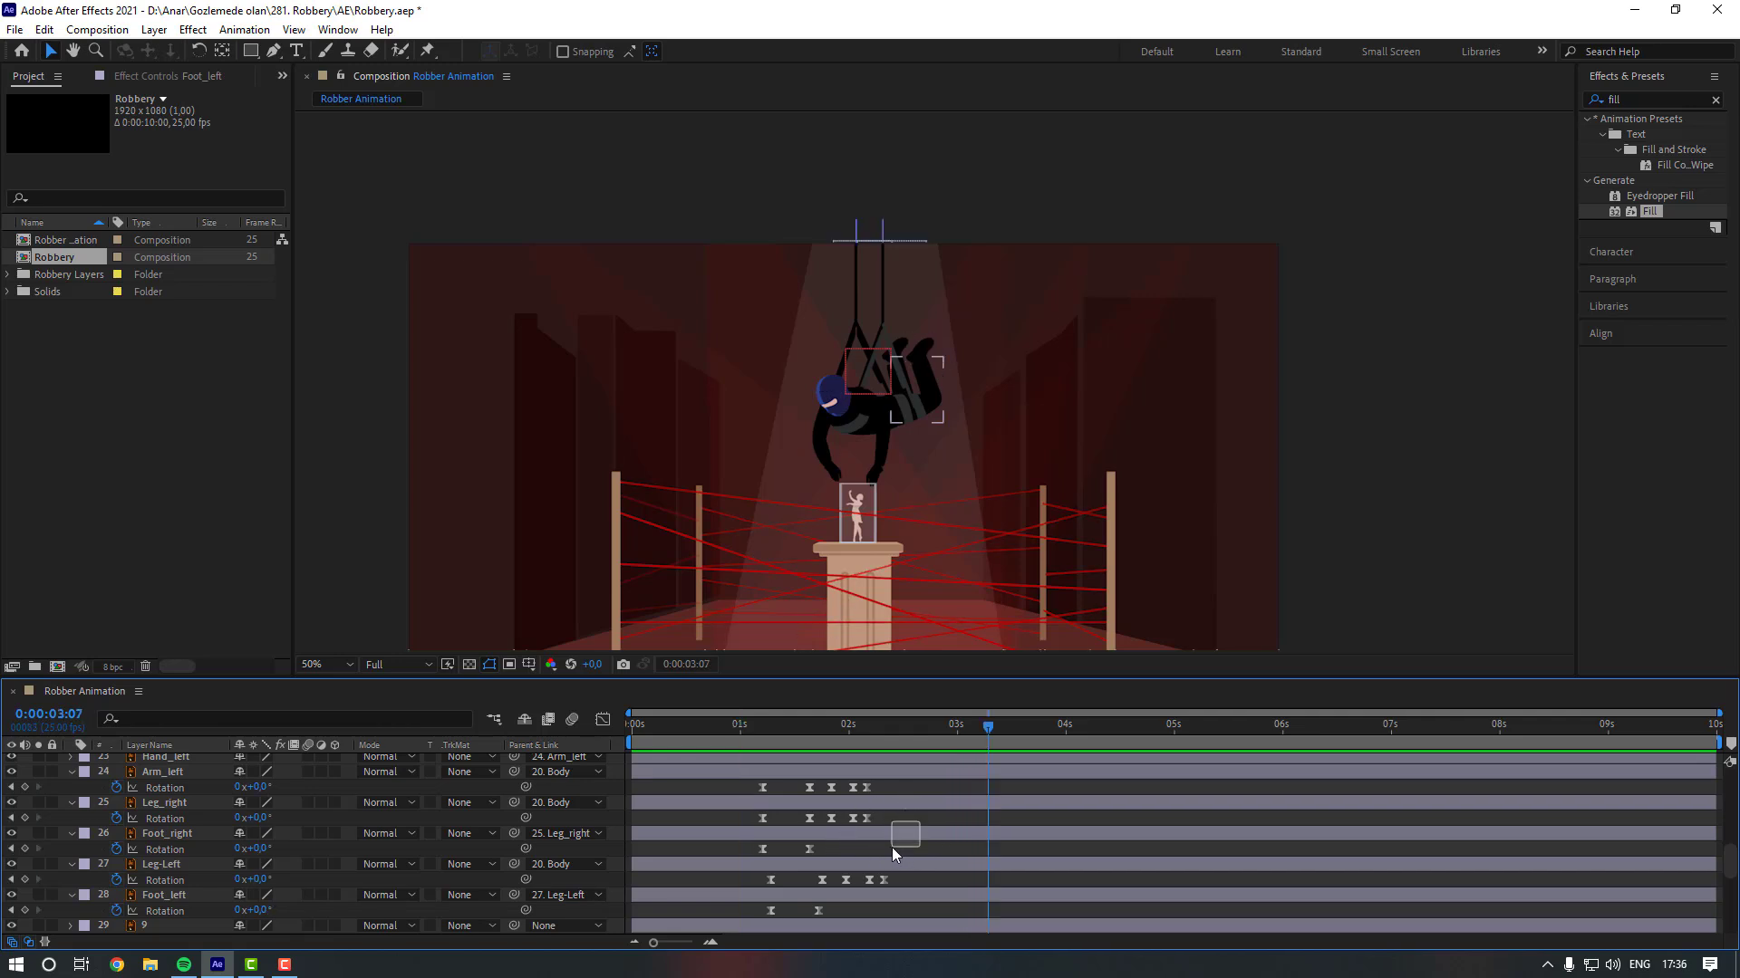
Stretch the rotation keyframes of both legs and feet proportionally until Leg-Left's last keyframe falls at 0:00:02:19, and preview.
{"action": "left_click_drag", "start_coordinate": [891, 852], "coordinate": [730, 911]}
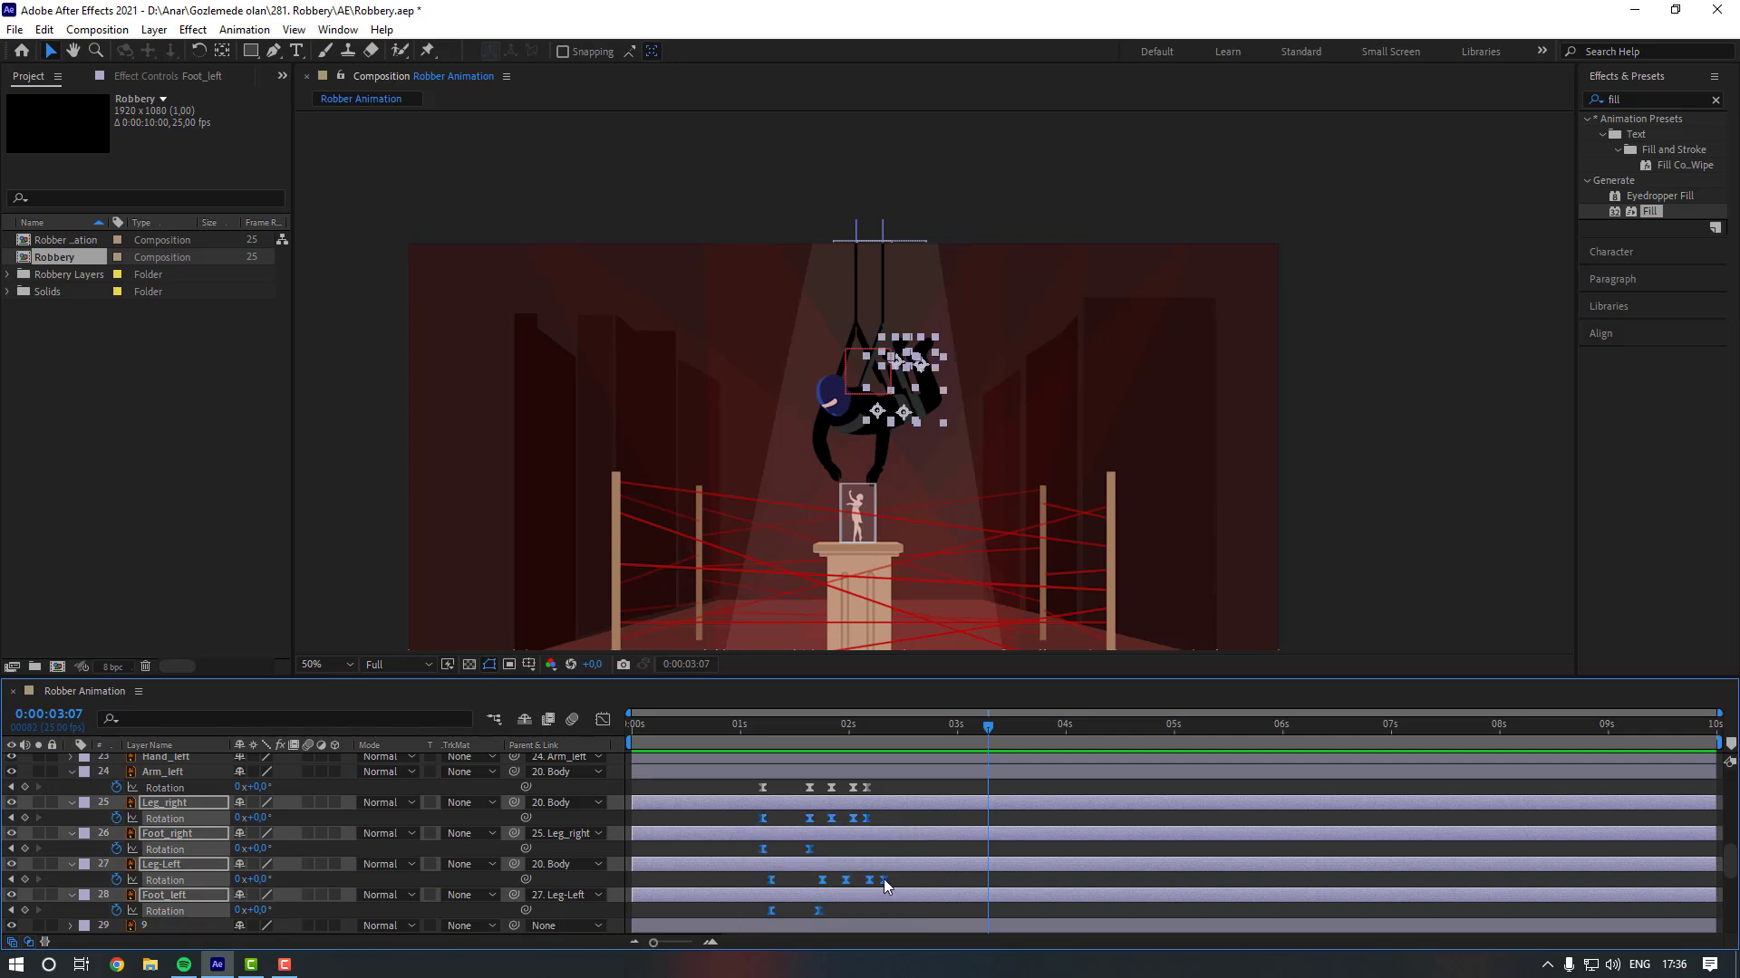
{"action": "left_click_drag", "start_coordinate": [883, 879], "coordinate": [948, 880]}
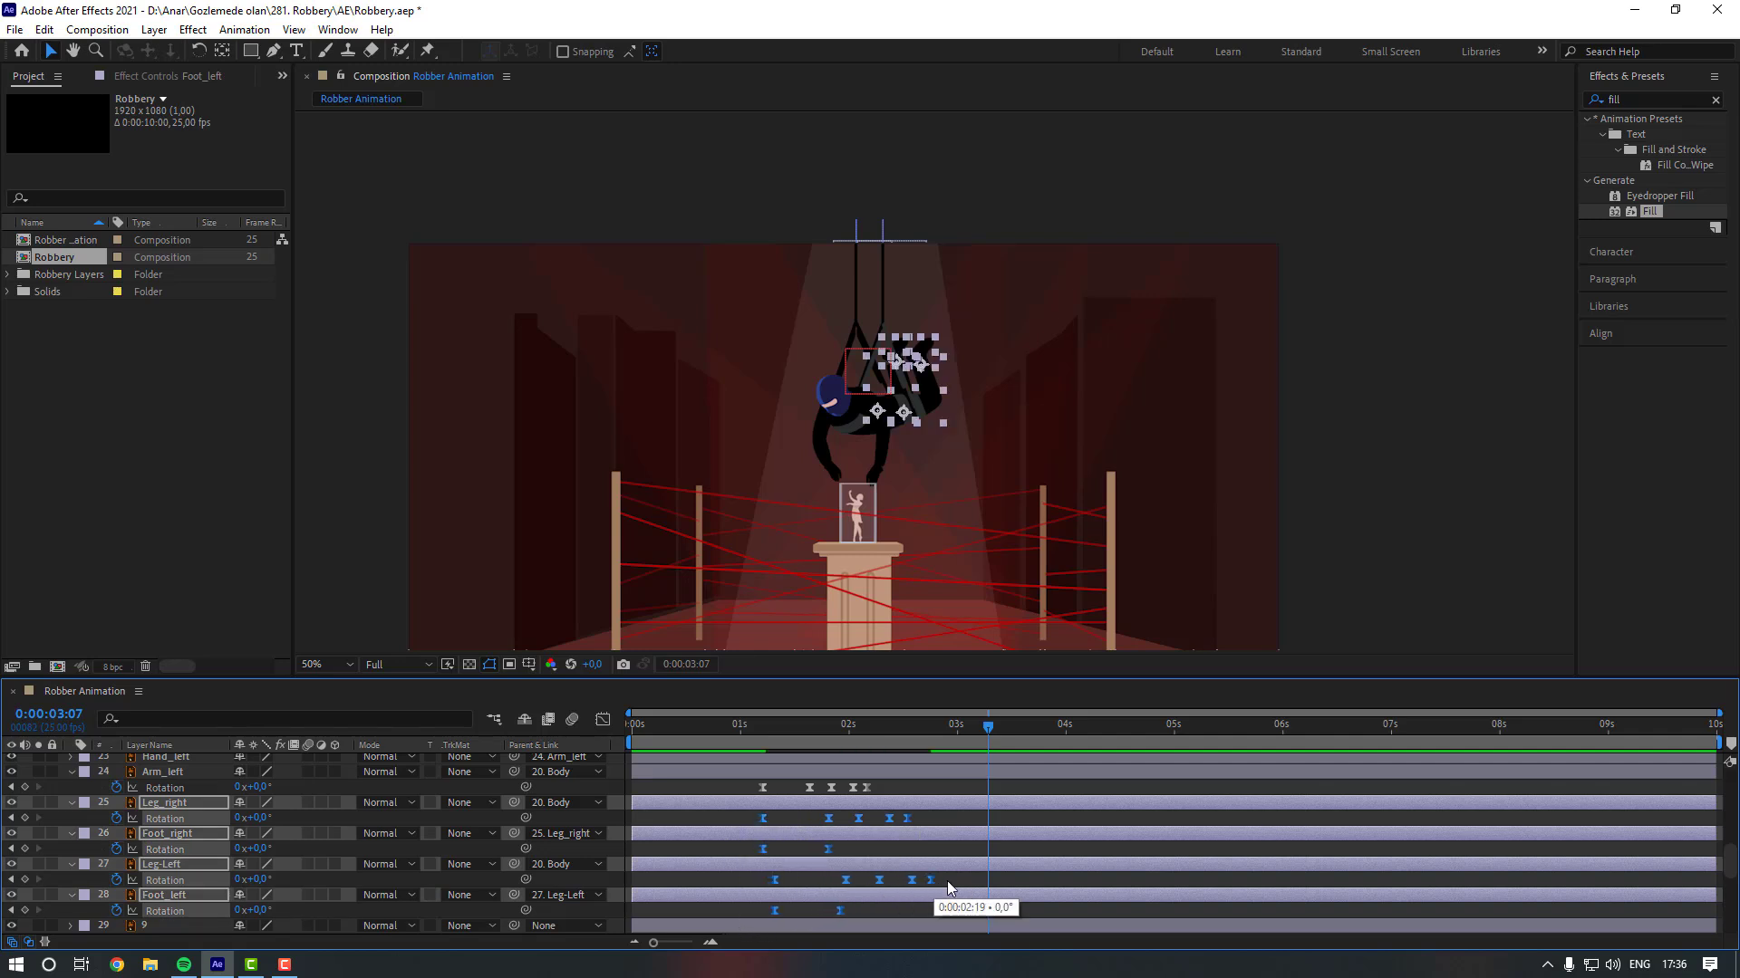
{"action": "left_click", "coordinate": [948, 882]}
{"action": "left_click_drag", "start_coordinate": [770, 728], "coordinate": [752, 730]}
{"action": "key", "text": "space"}
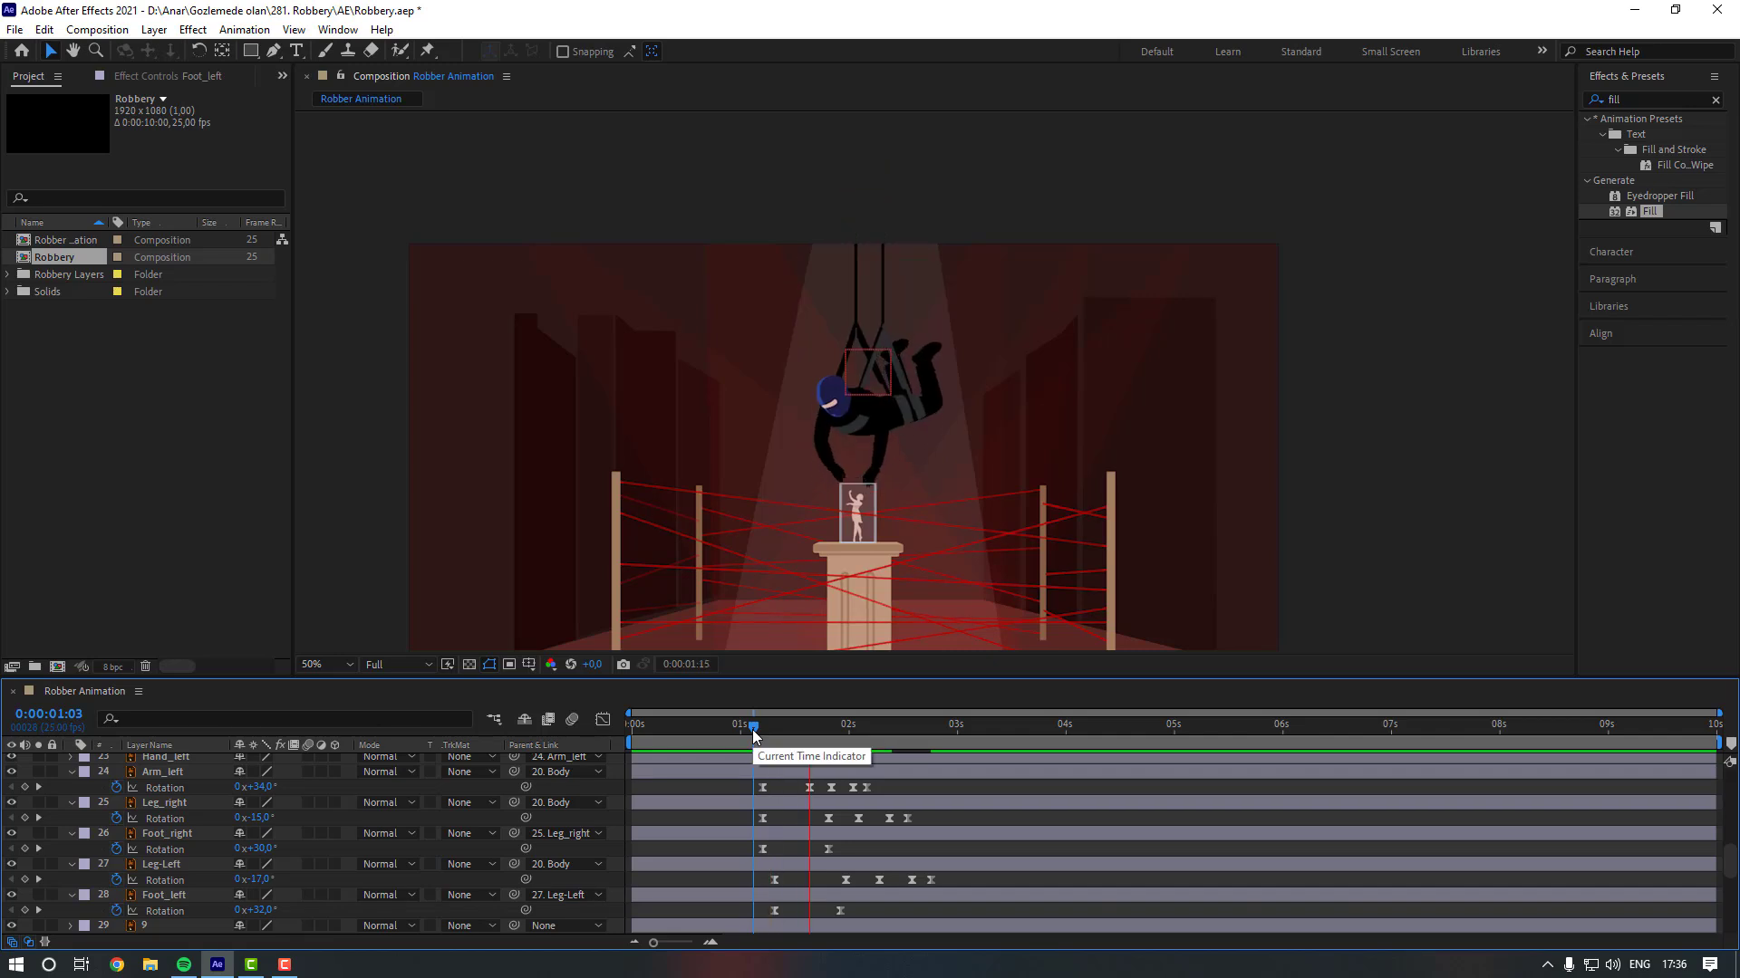
Shift all leg and foot rotation keyframes earlier so Leg_right's first one falls at 0:00:00:24, and preview the result.
{"action": "left_click_drag", "start_coordinate": [961, 819], "coordinate": [744, 913]}
{"action": "key", "text": "ctrl+shift+a"}
{"action": "left_click", "coordinate": [731, 725]}
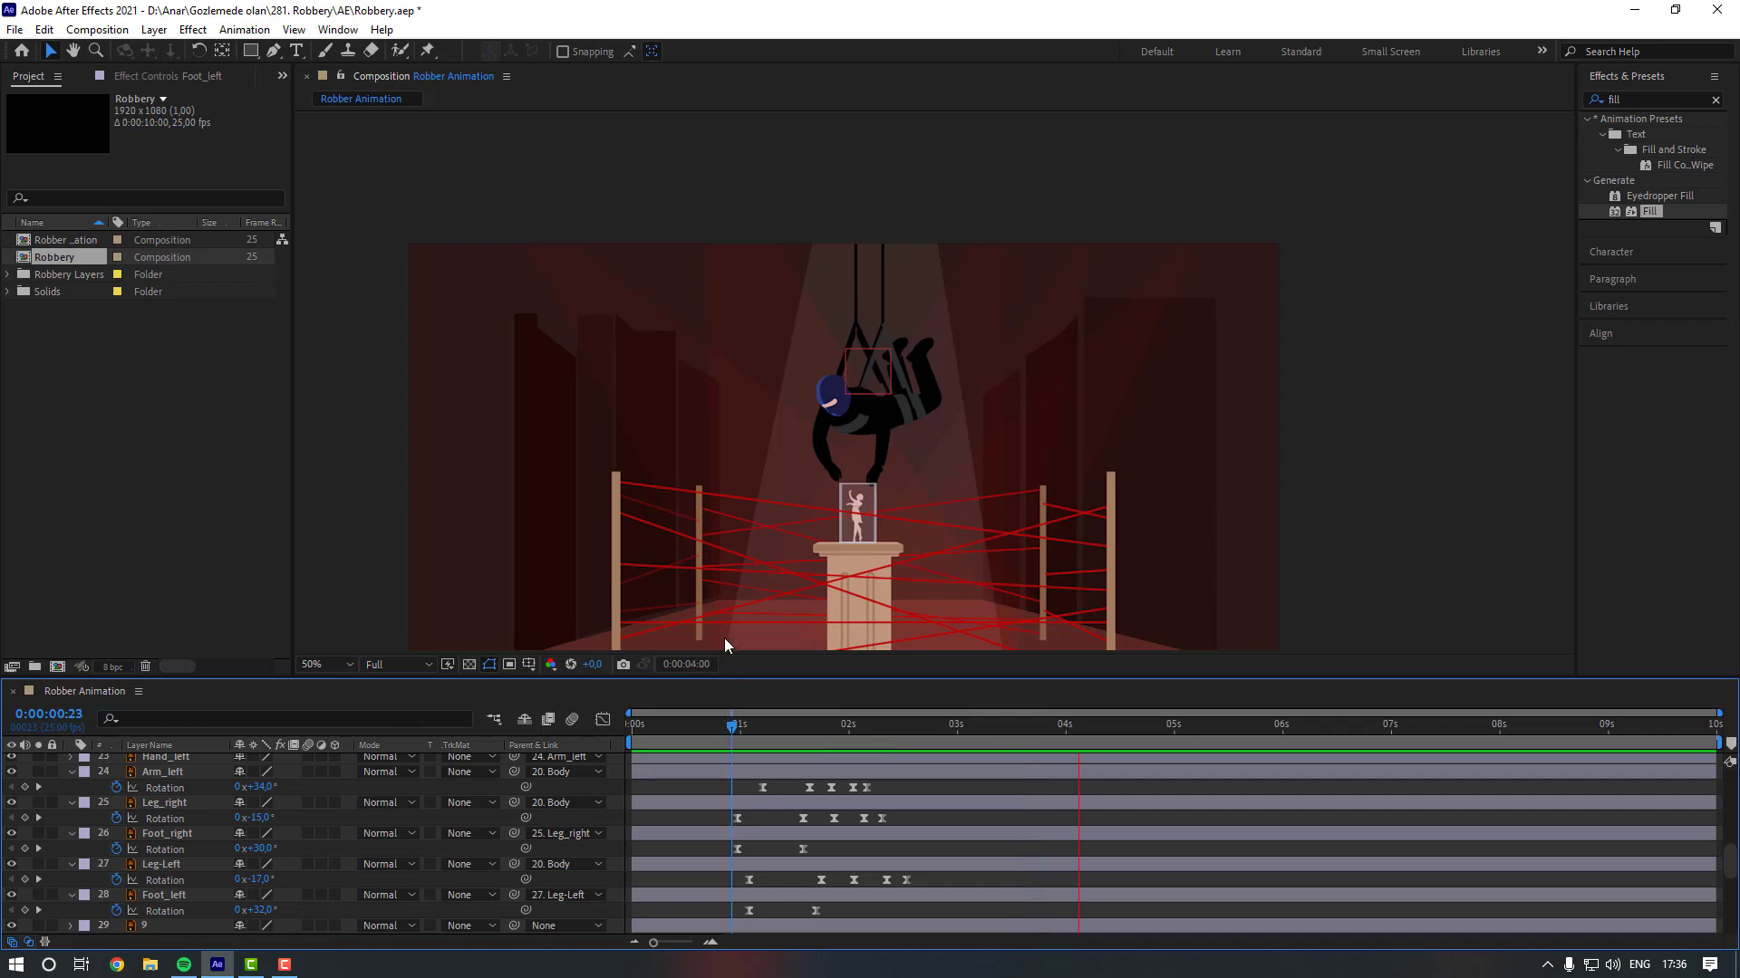
{"action": "key", "text": "space"}
Reveal Rotation on the Head layer and start a rotation keyframe at 0:00:01:15.
{"action": "scroll", "coordinate": [221, 877], "scroll_direction": "up", "scroll_amount": 3}
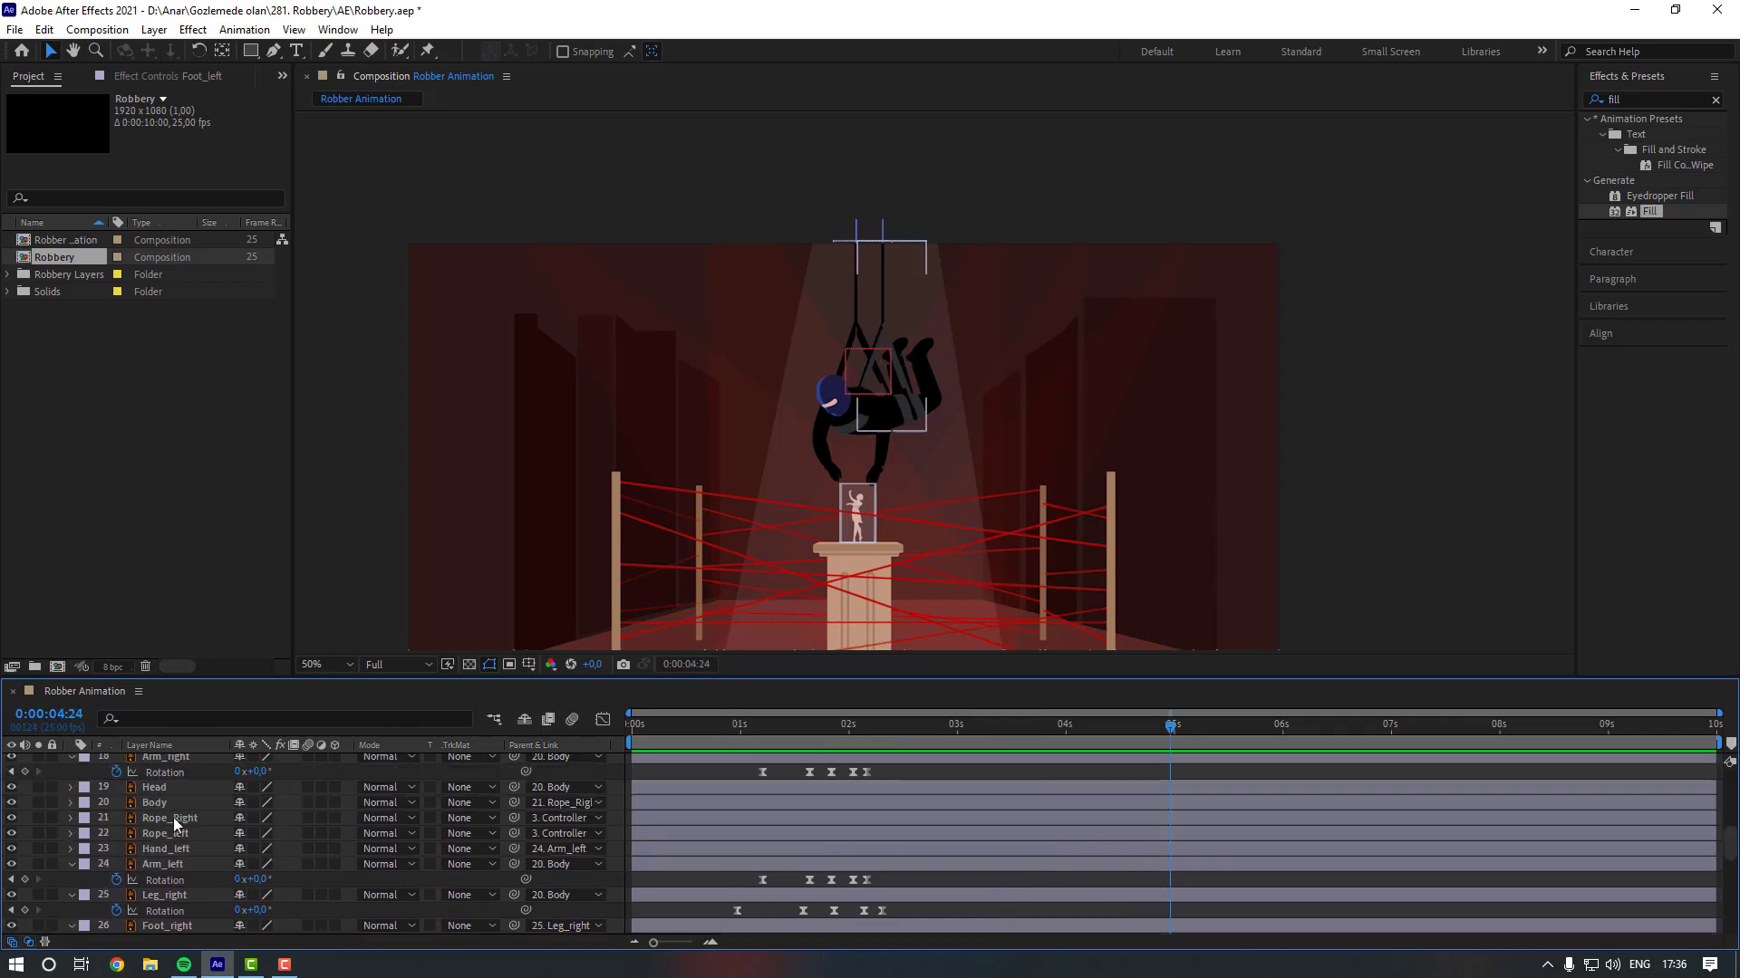
{"action": "left_click", "coordinate": [169, 789]}
{"action": "left_click", "coordinate": [169, 788]}
{"action": "scroll", "coordinate": [756, 772], "scroll_direction": "down", "scroll_amount": 1}
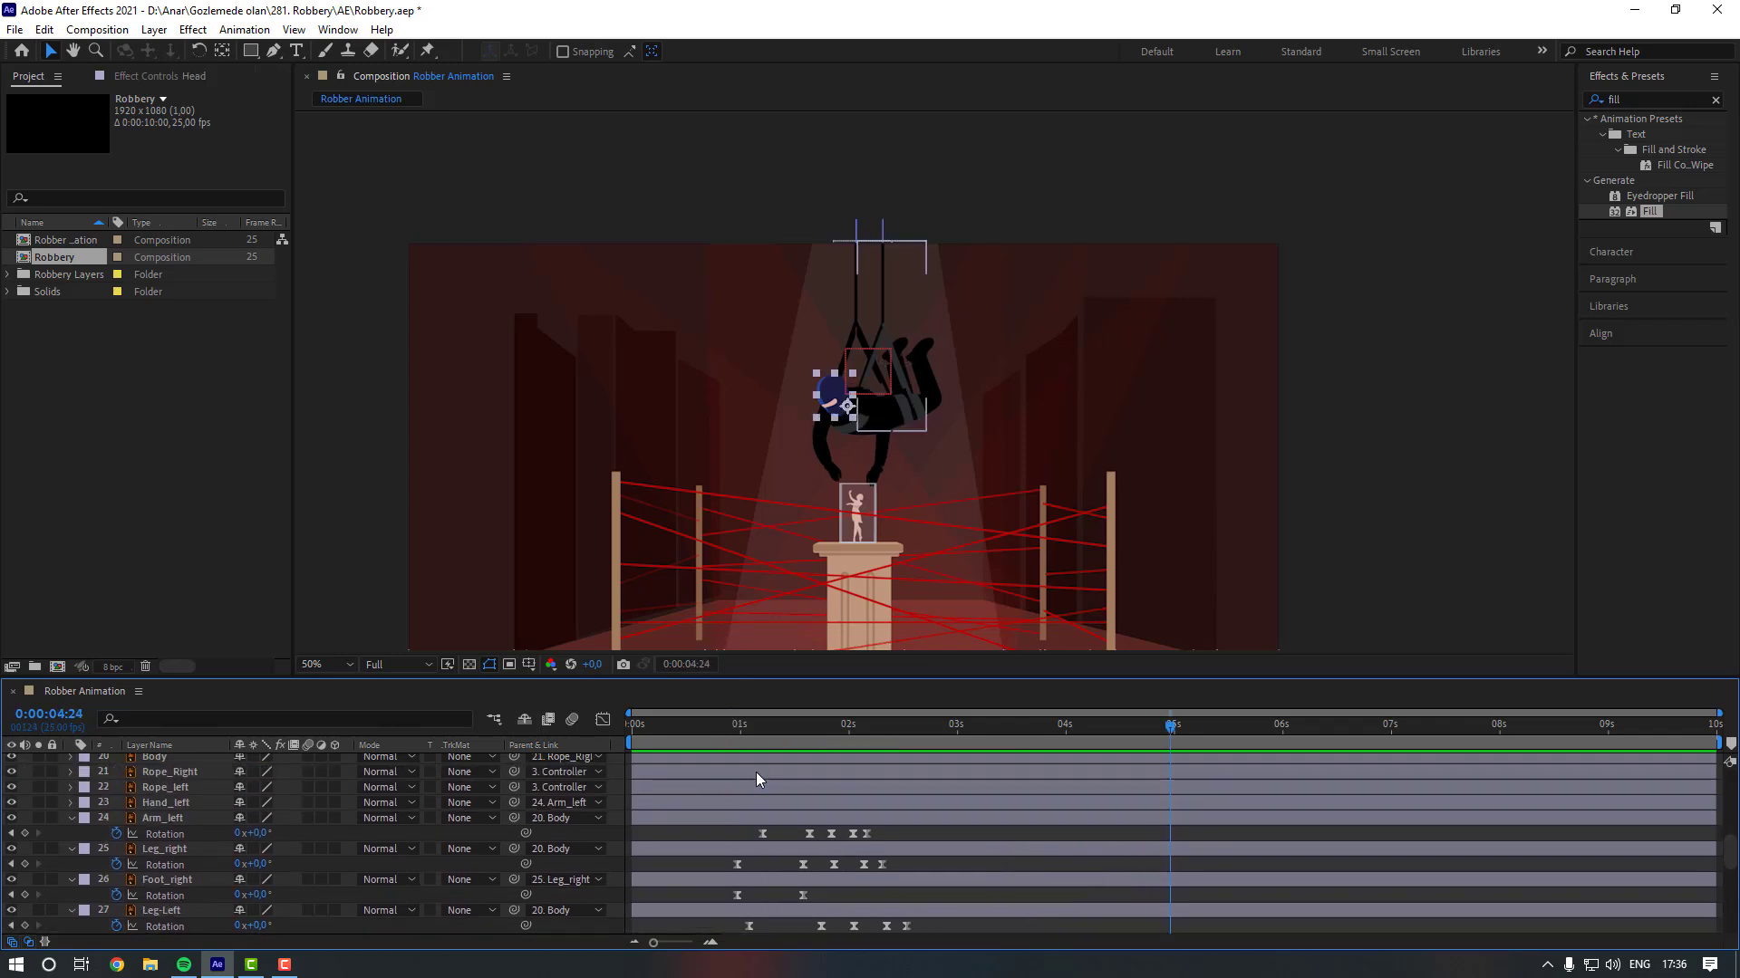
{"action": "scroll", "coordinate": [755, 772], "scroll_direction": "up", "scroll_amount": 1}
{"action": "left_click_drag", "start_coordinate": [765, 736], "coordinate": [805, 745]}
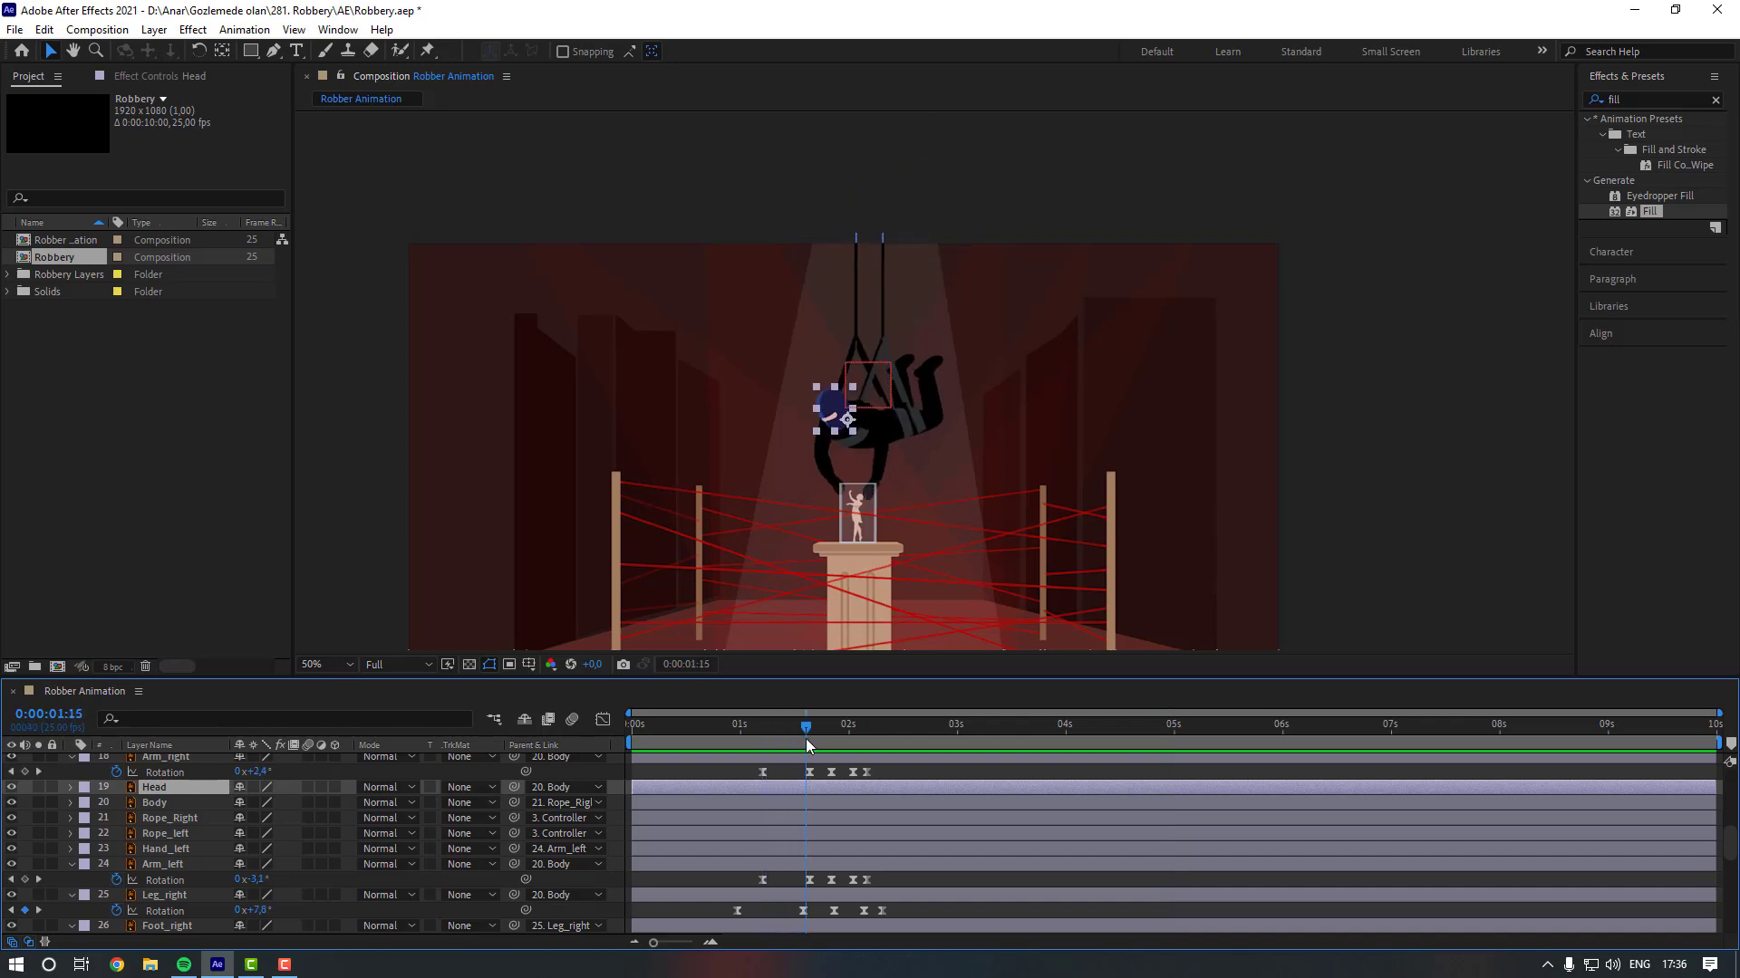
{"action": "key", "text": "r"}
{"action": "left_click", "coordinate": [117, 803]}
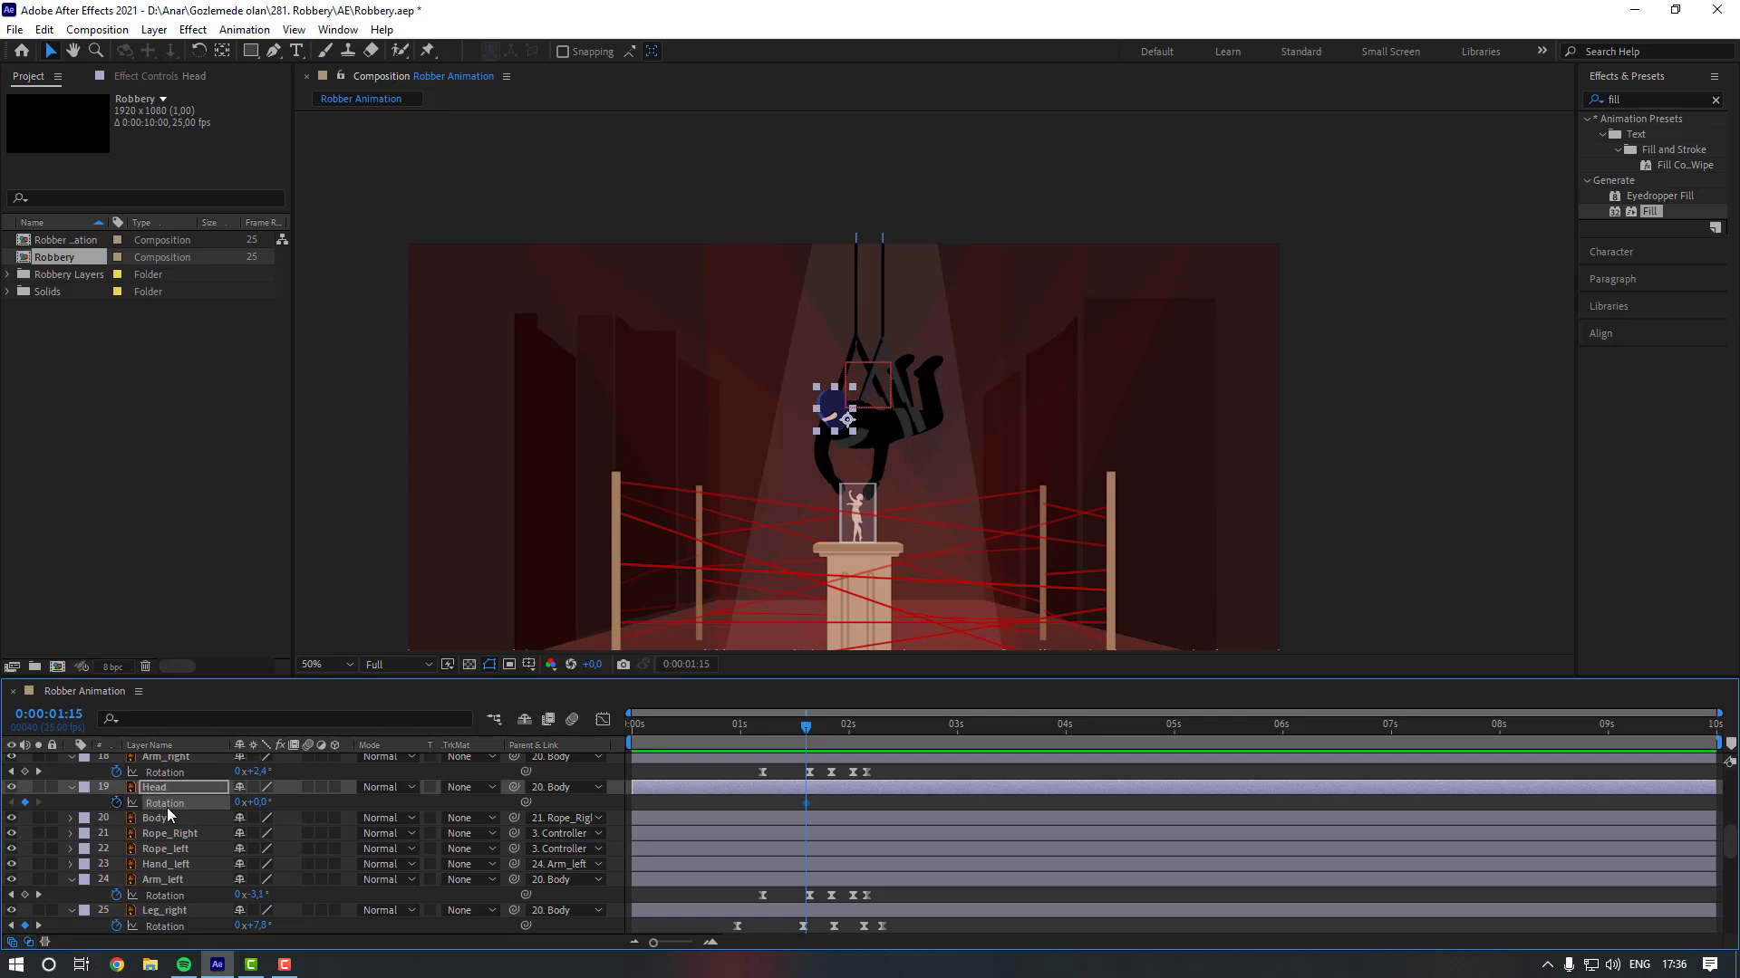
Rotate the Head to -21° at 0:00:01:15 and to 7° at 0:00:01:05.
{"action": "left_click_drag", "start_coordinate": [246, 803], "coordinate": [242, 803]}
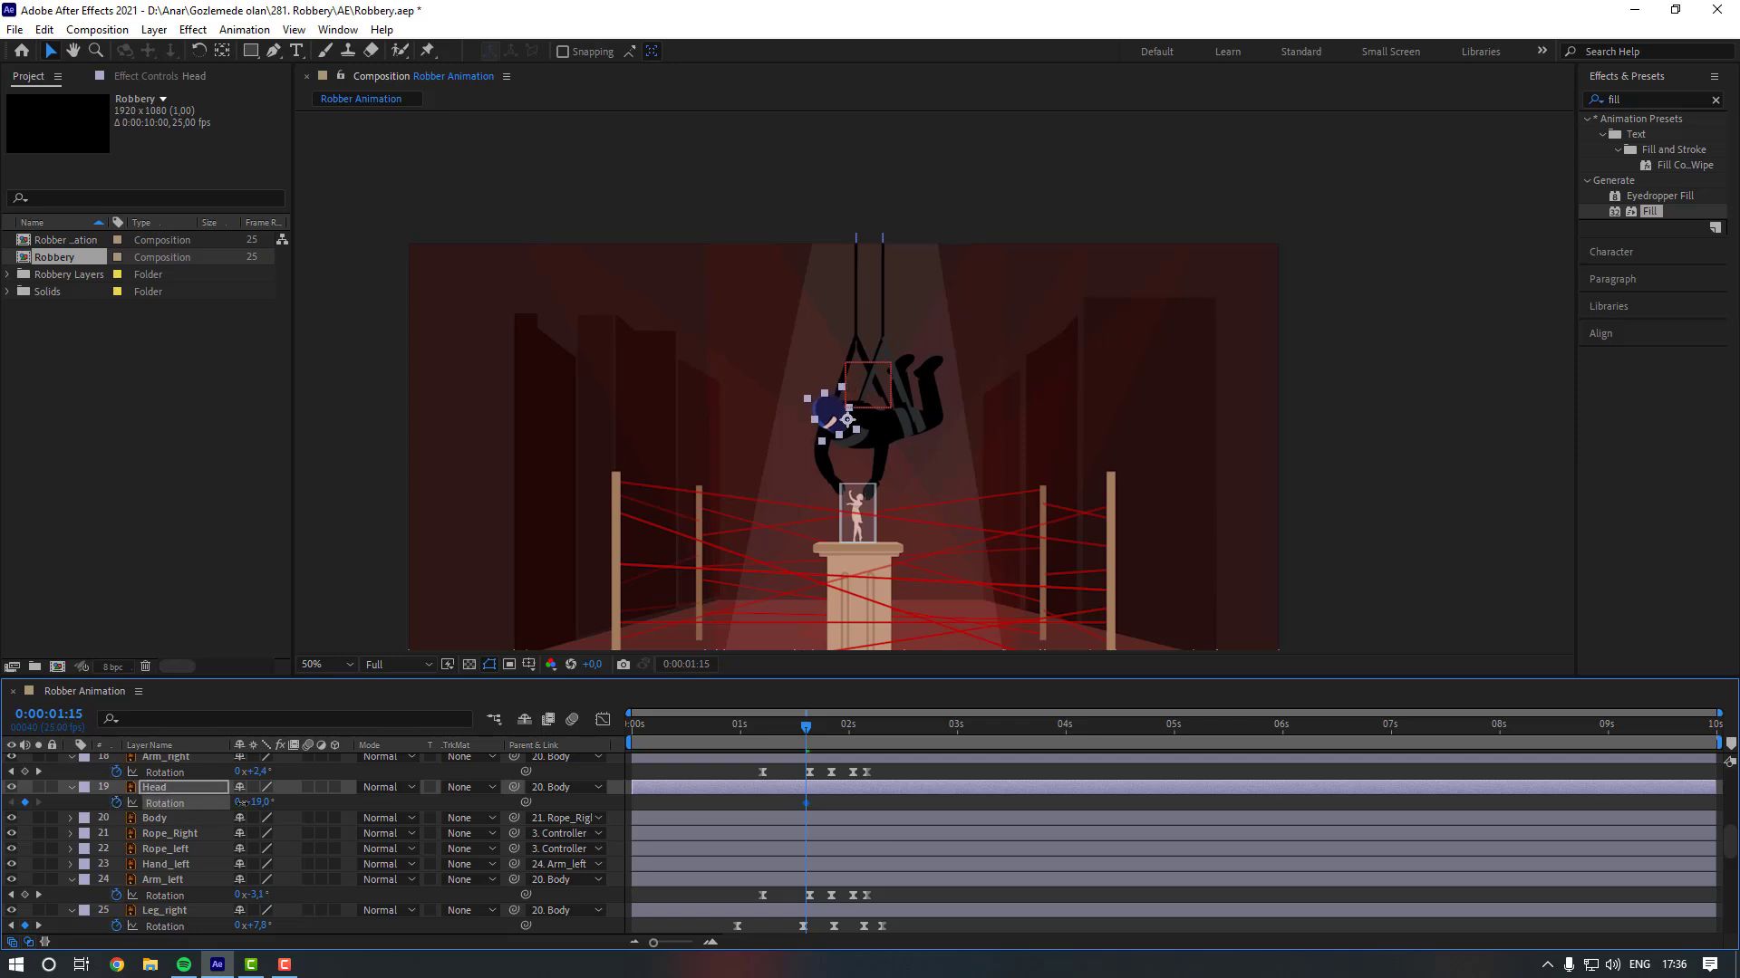
{"action": "left_click_drag", "start_coordinate": [768, 726], "coordinate": [763, 732]}
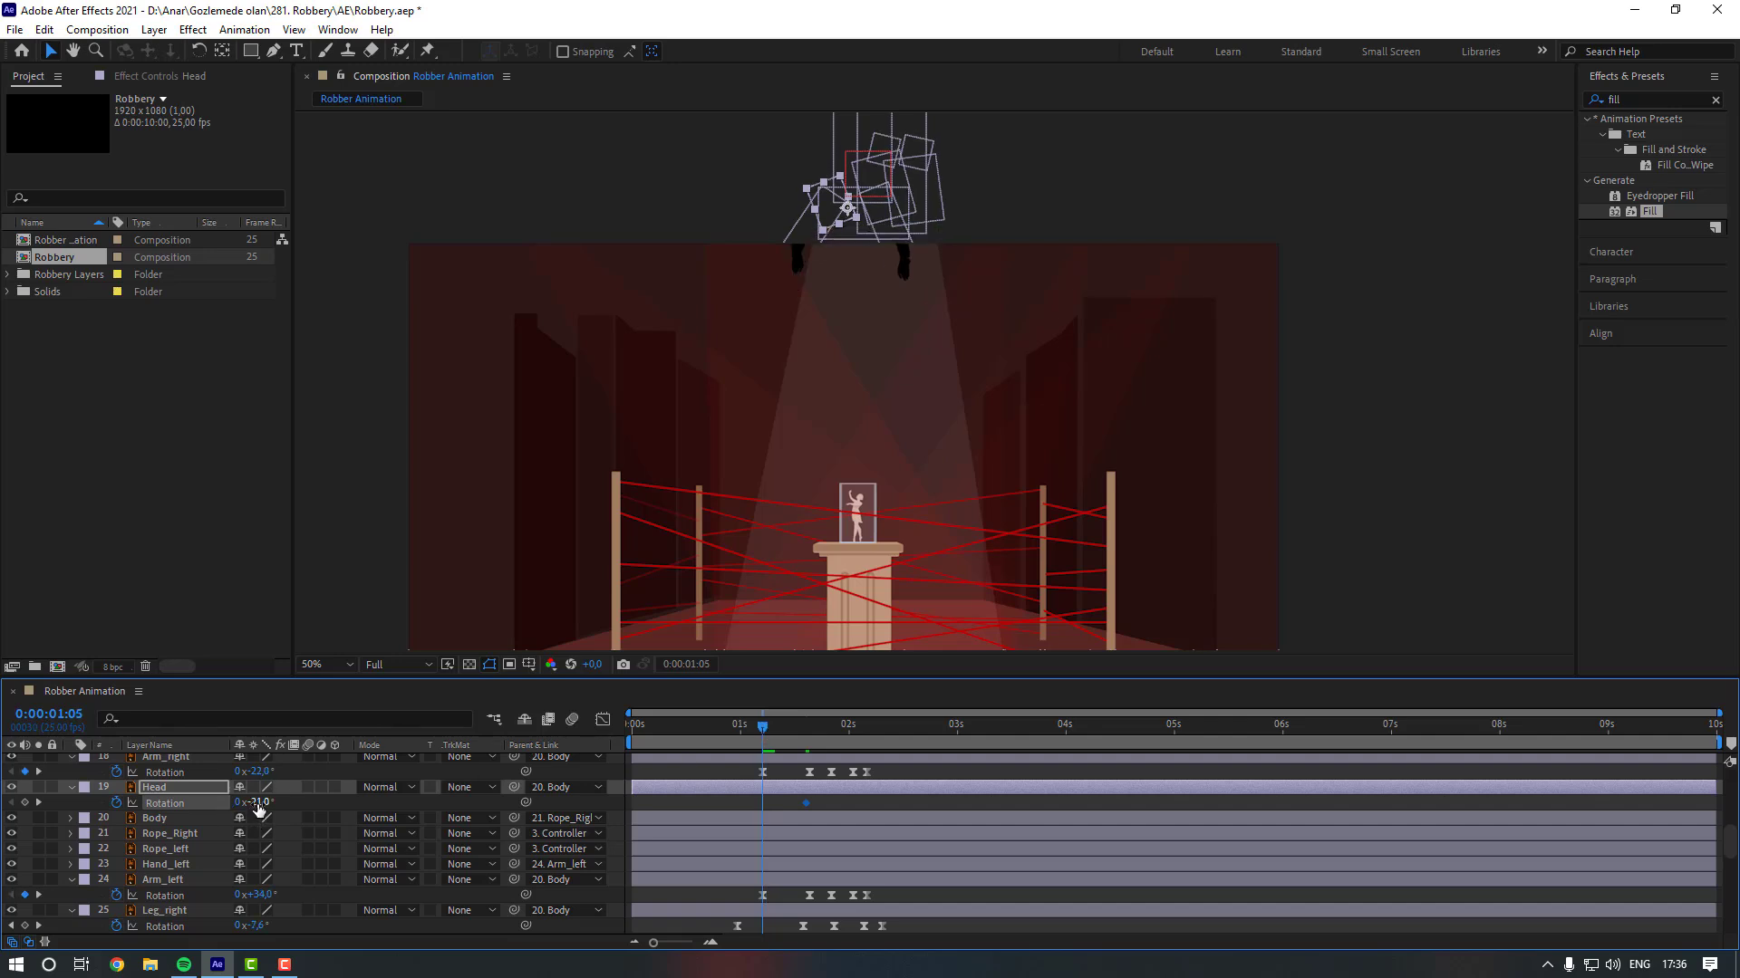
{"action": "left_click_drag", "start_coordinate": [256, 803], "coordinate": [290, 809]}
Apply Easy Ease to the Head's rotation keyframes and preview the motion.
{"action": "left_click_drag", "start_coordinate": [837, 806], "coordinate": [789, 812]}
{"action": "right_click", "coordinate": [805, 809]}
{"action": "mouse_move", "coordinate": [892, 899]}
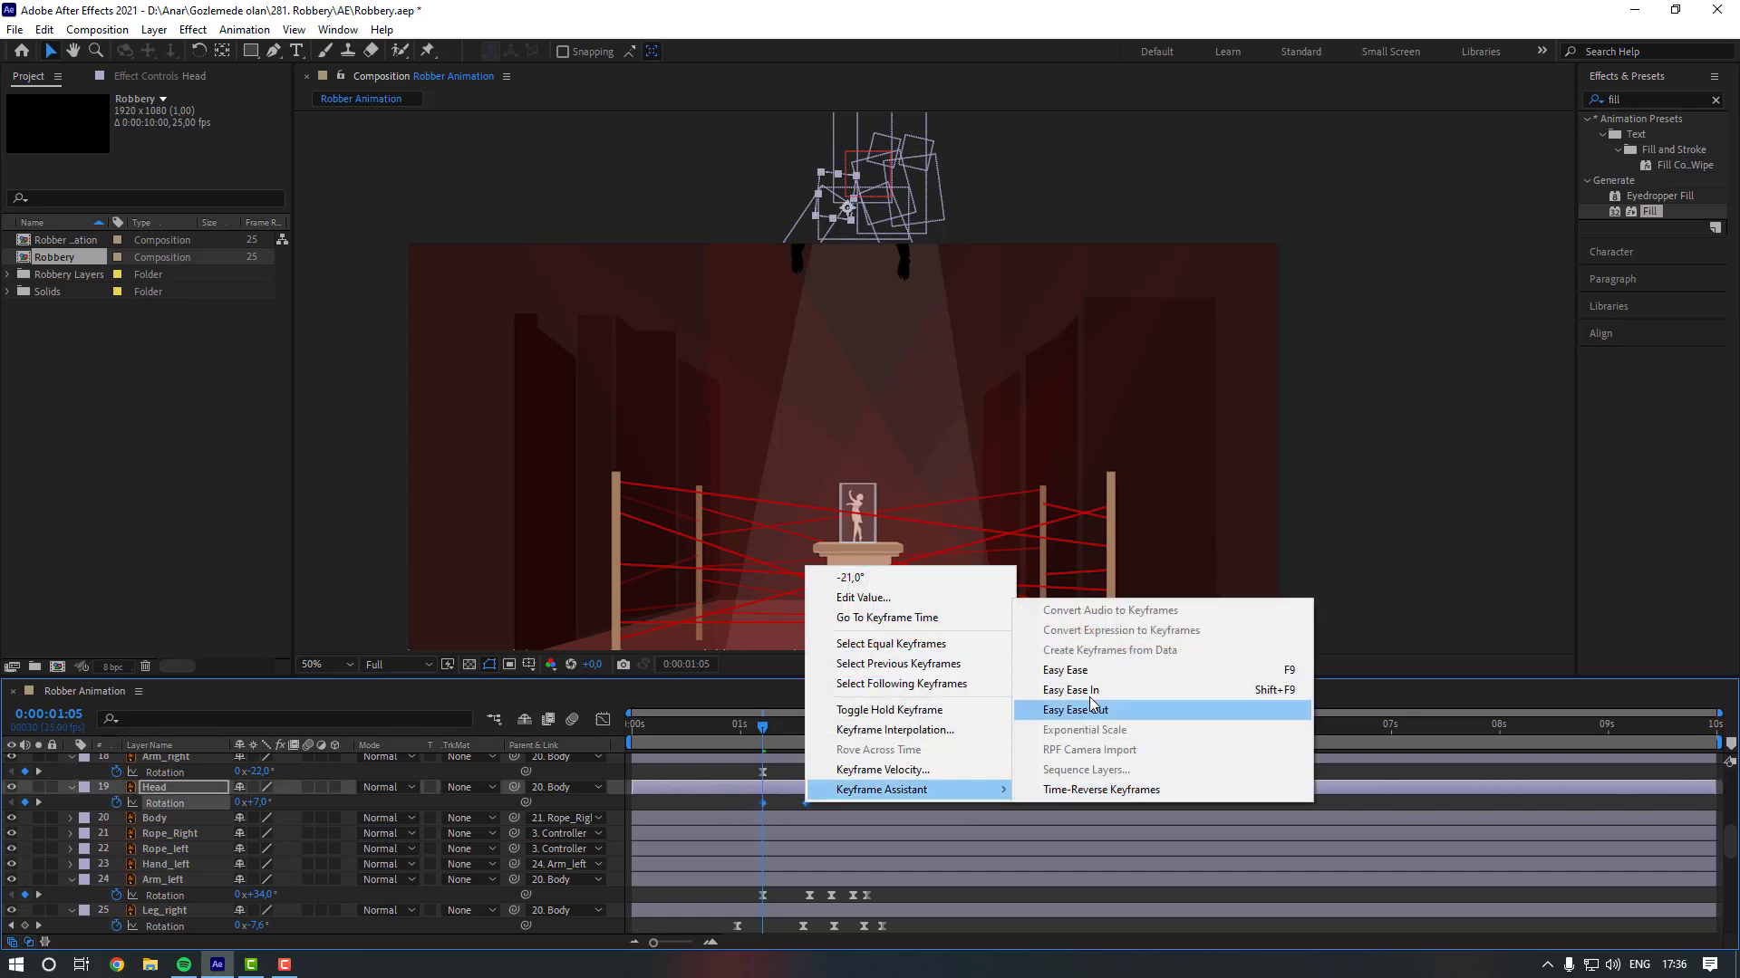
{"action": "left_click", "coordinate": [1182, 672]}
{"action": "left_click", "coordinate": [844, 818]}
{"action": "left_click", "coordinate": [845, 805]}
{"action": "key", "text": "space"}
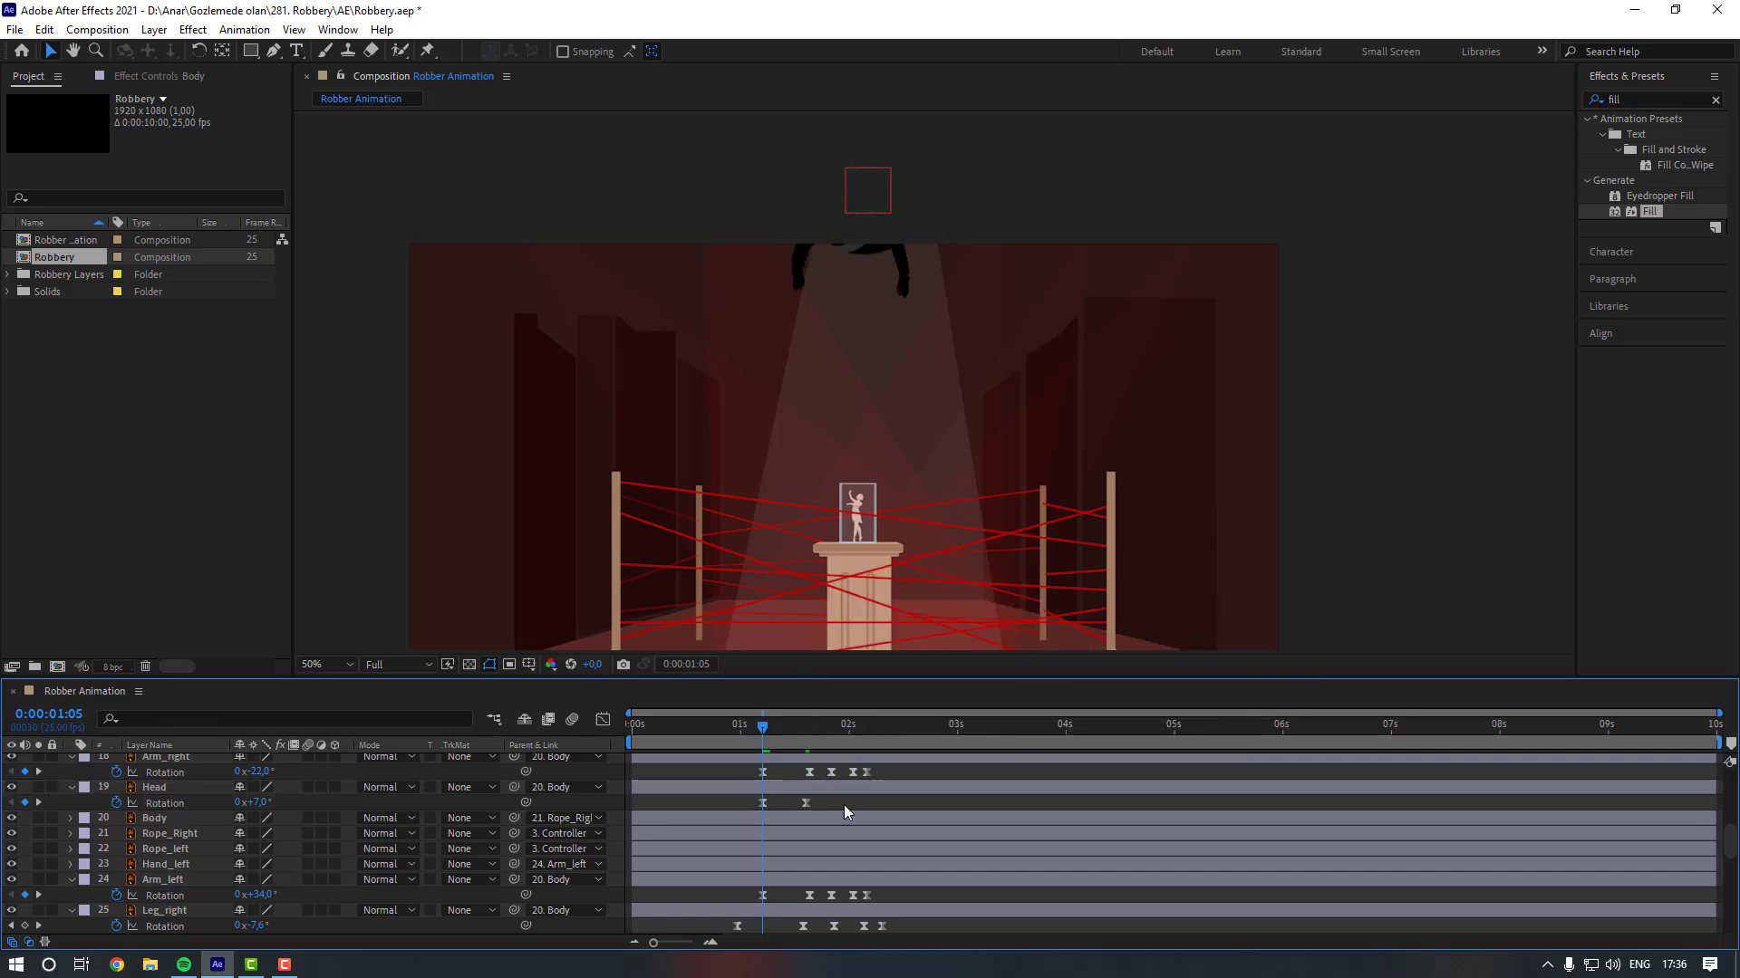
Set the Head's rotation to -15° at 0:00:01:15.
{"action": "left_click", "coordinate": [806, 726]}
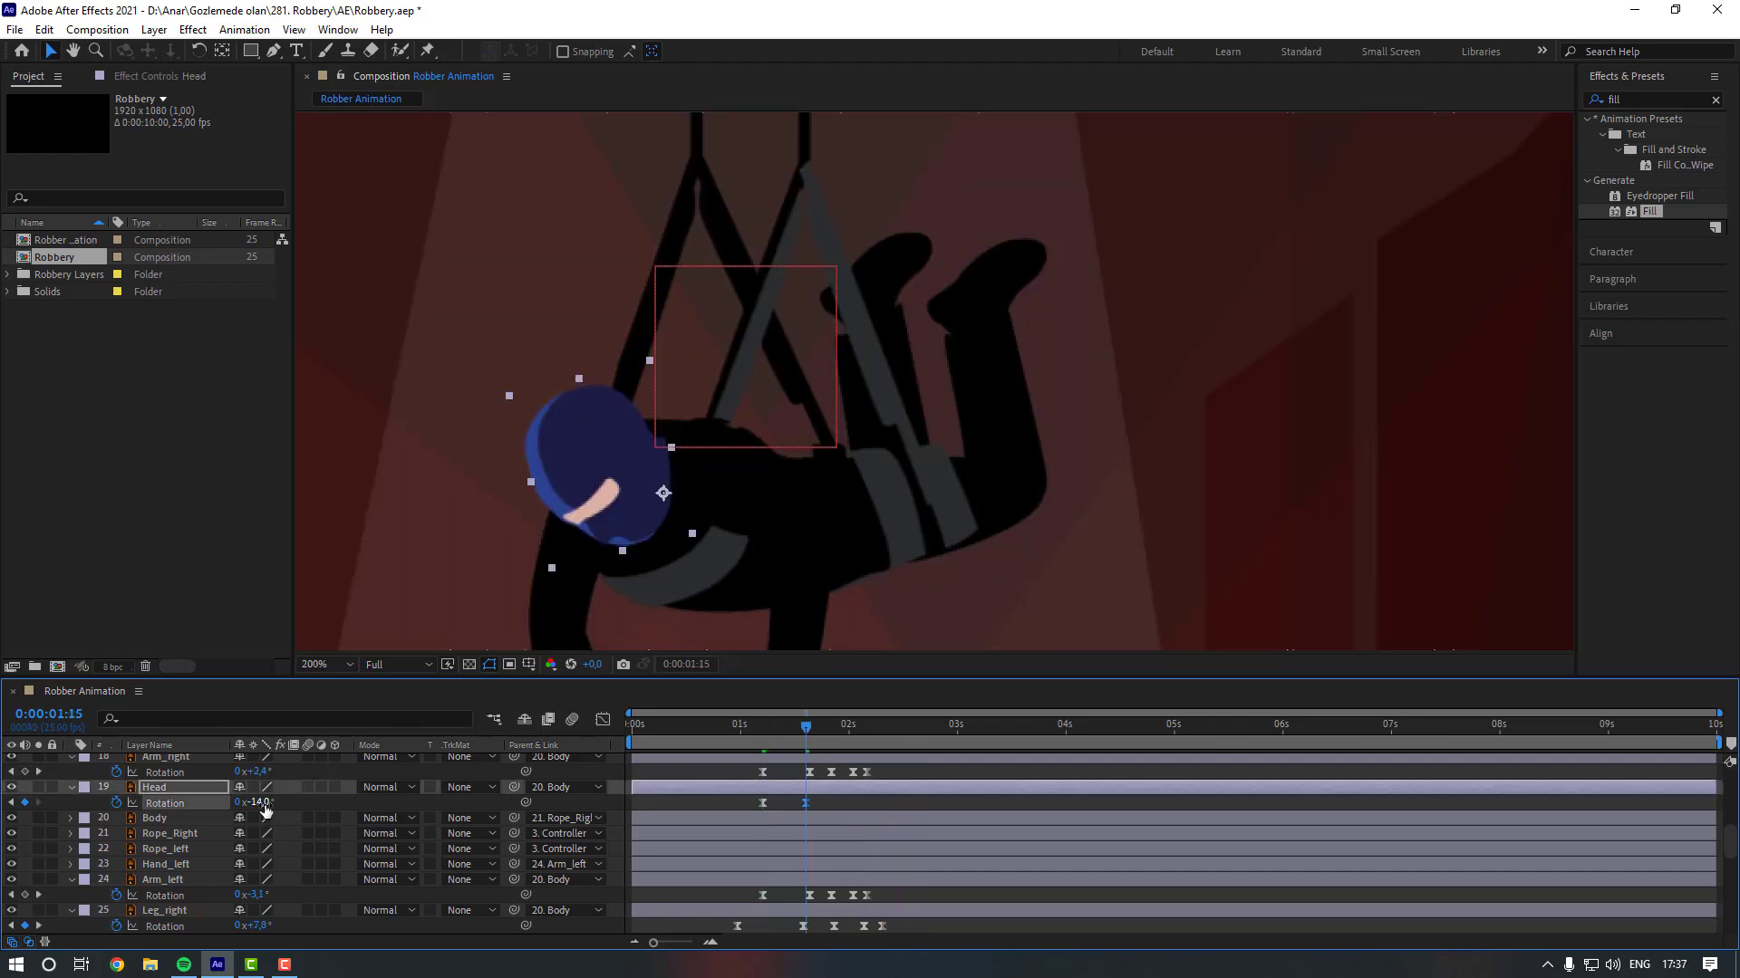
{"action": "left_click_drag", "start_coordinate": [264, 804], "coordinate": [260, 804]}
{"action": "left_click", "coordinate": [301, 806]}
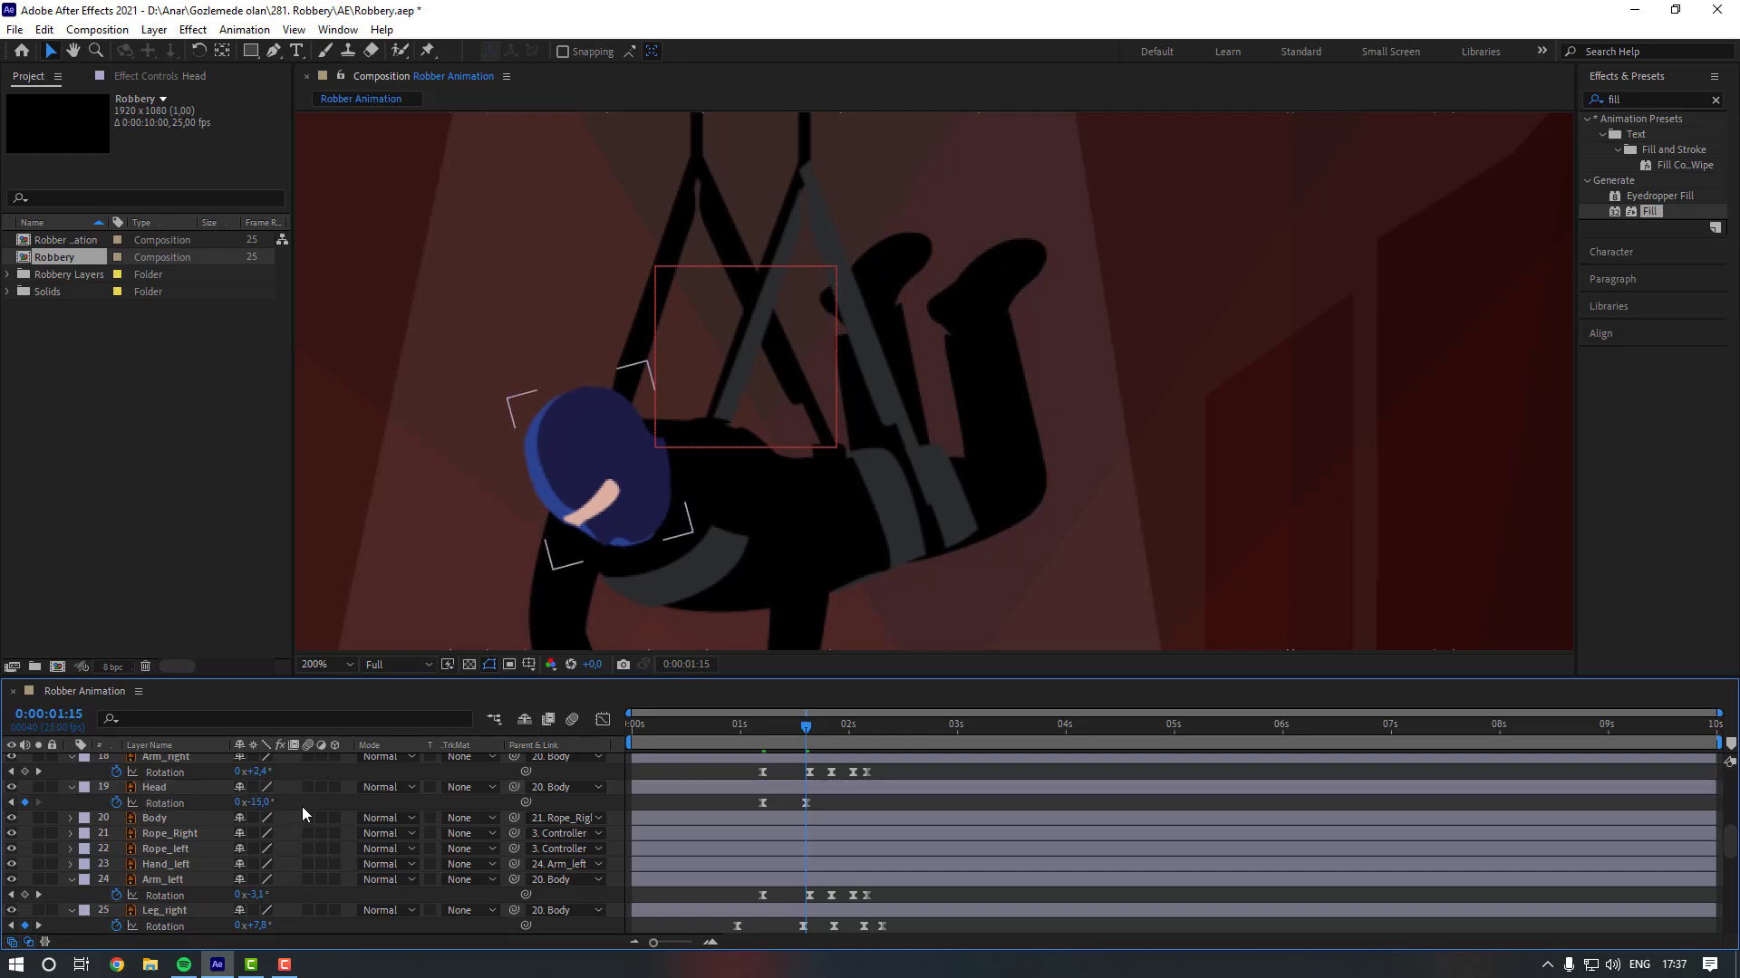
Set the Head's rotation to 8° at 0:00:01:19 and to -4° at 0:00:01:23.
{"action": "key", "text": "space"}
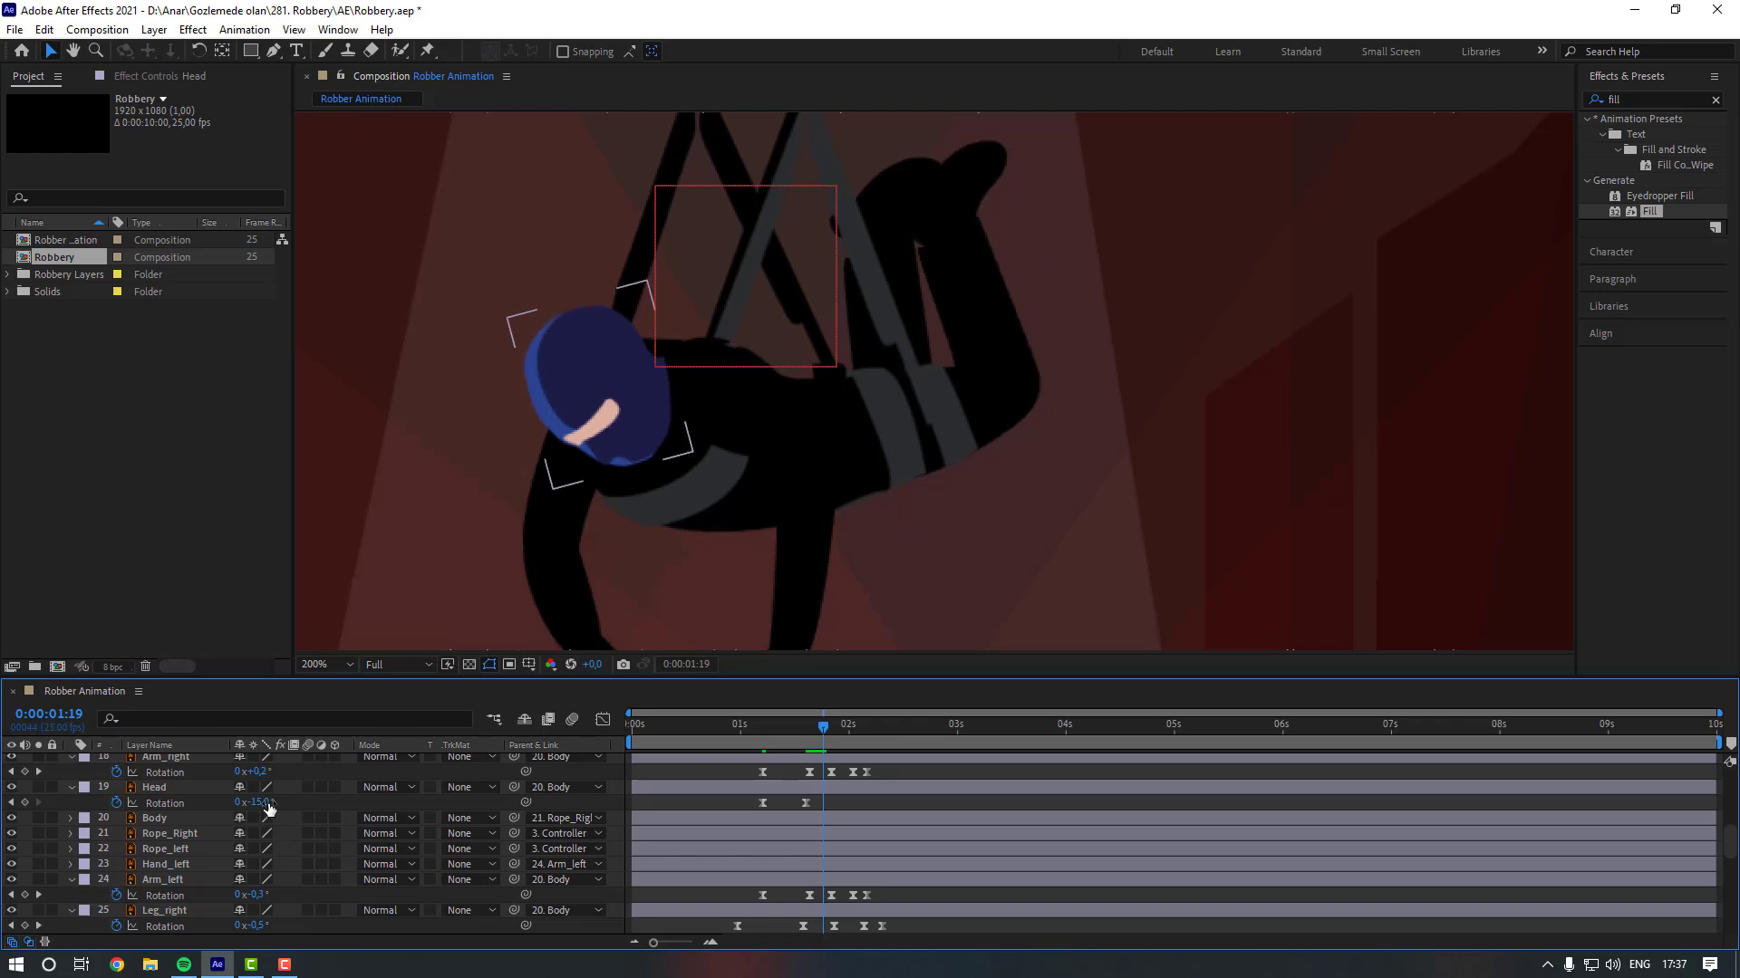
{"action": "left_click_drag", "start_coordinate": [265, 803], "coordinate": [324, 847]}
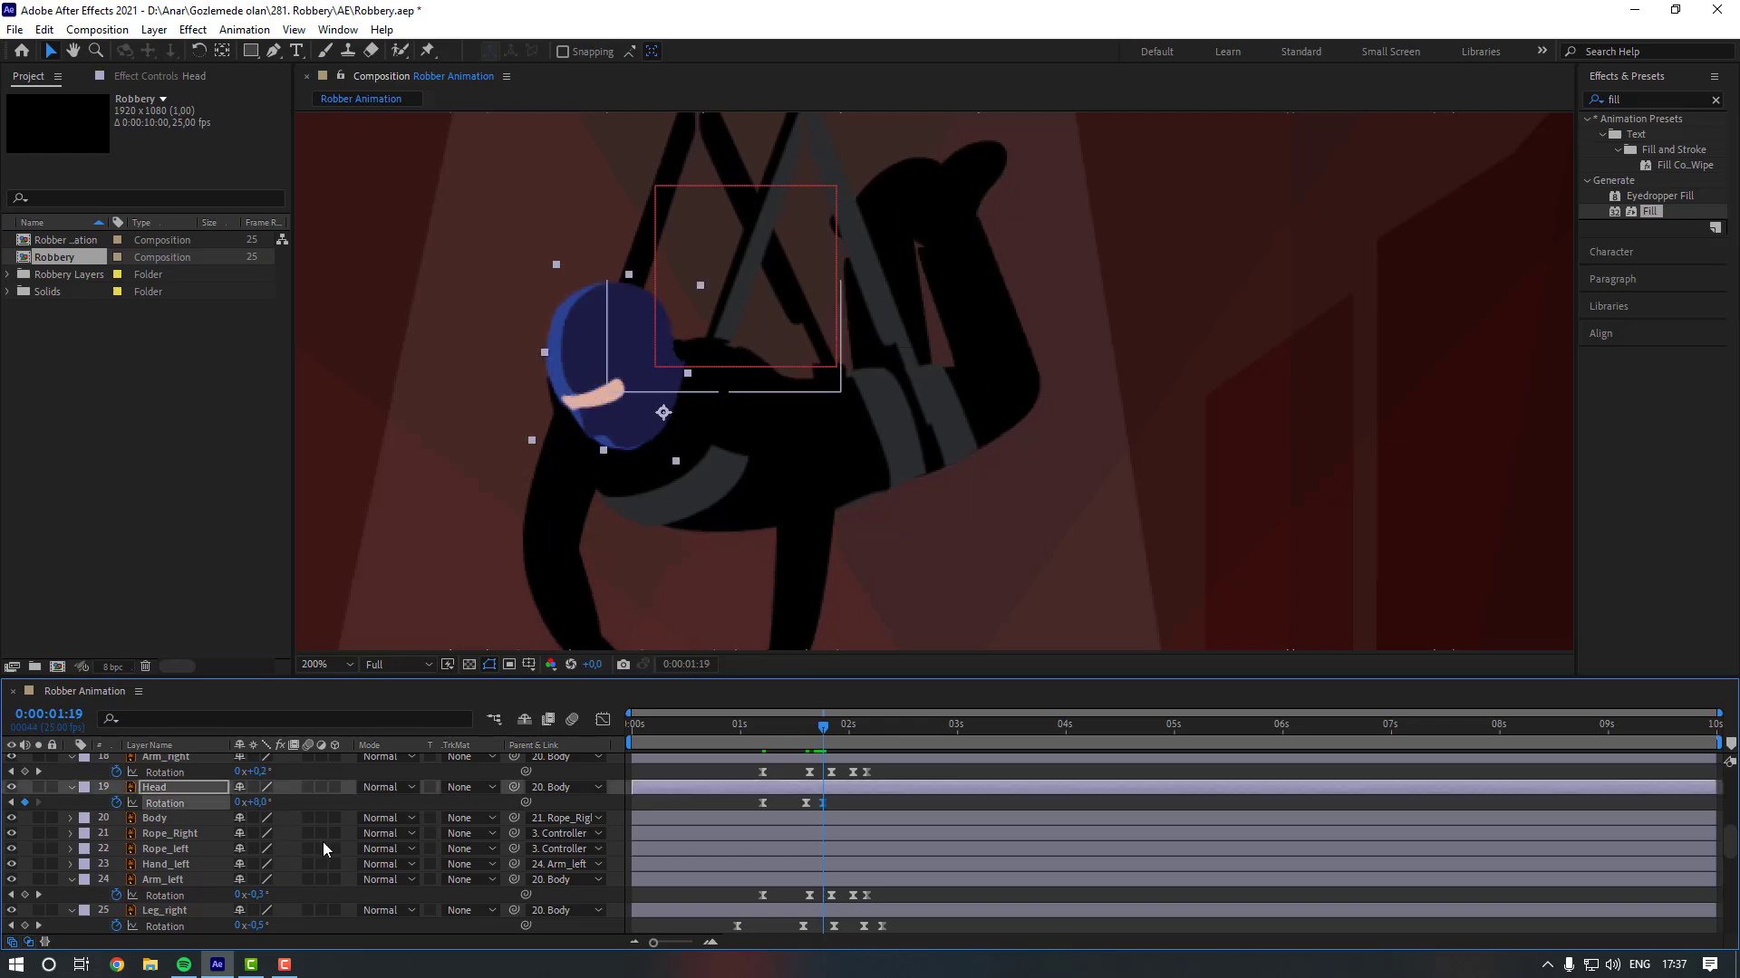
{"action": "key", "text": "space"}
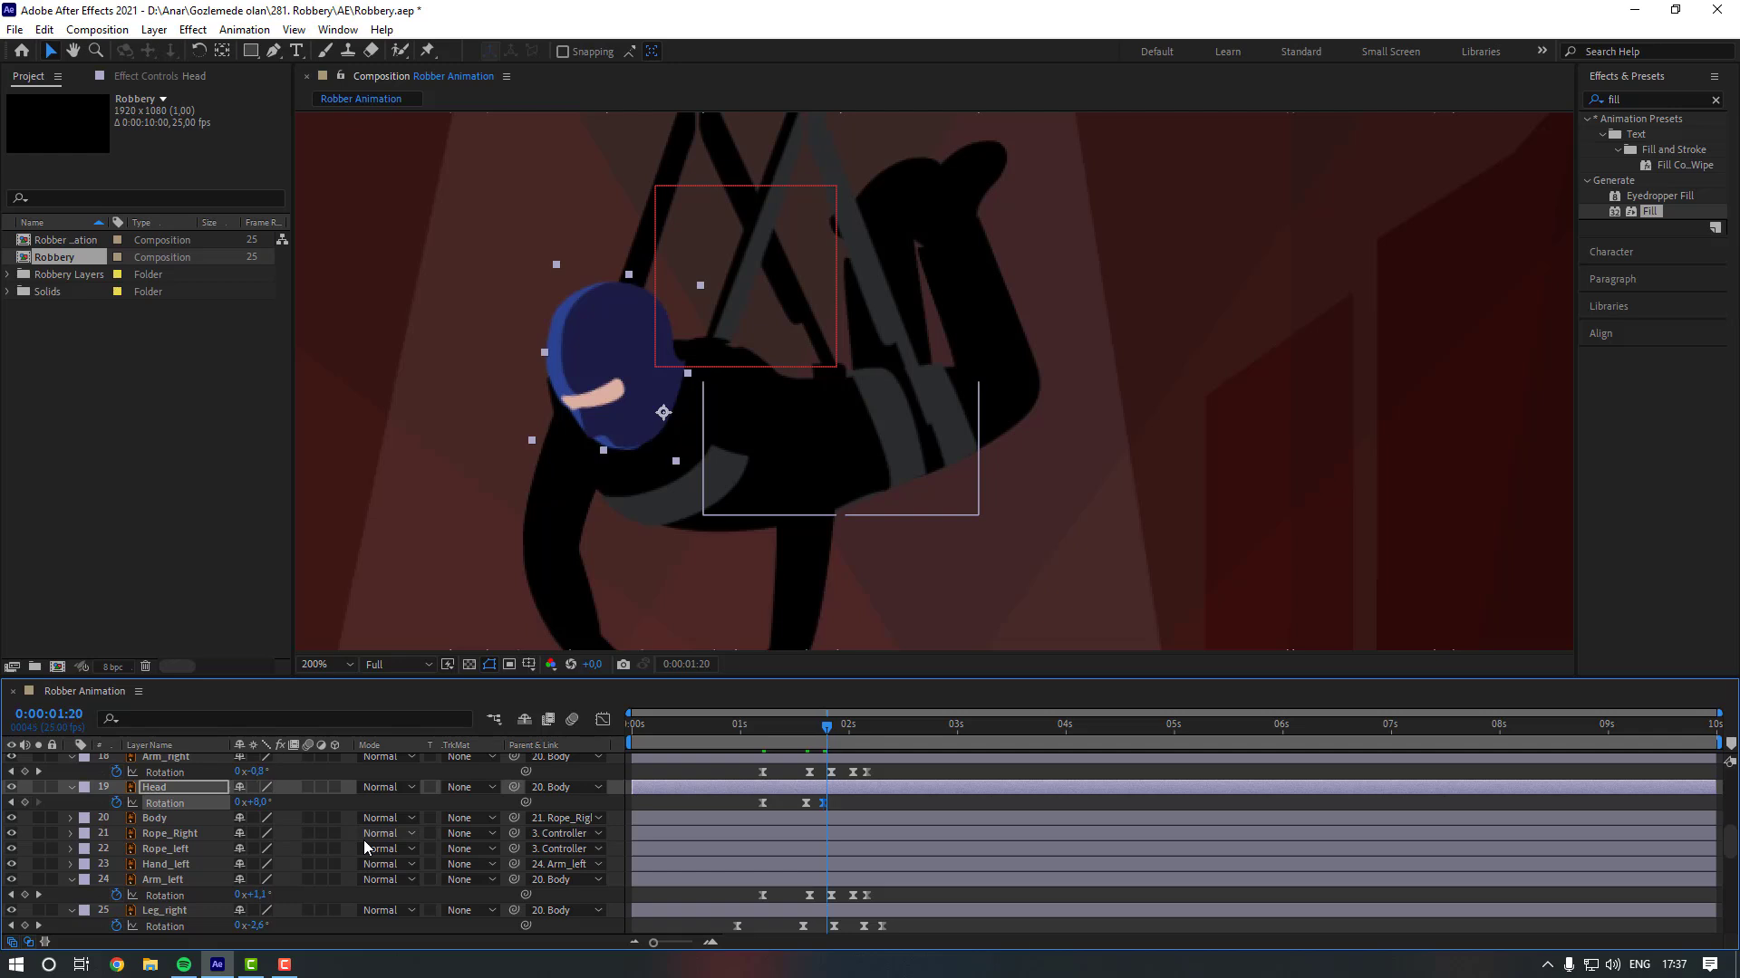
{"action": "left_click", "coordinate": [264, 802]}
{"action": "type", "text": "-4"}
{"action": "key", "text": "Return"}
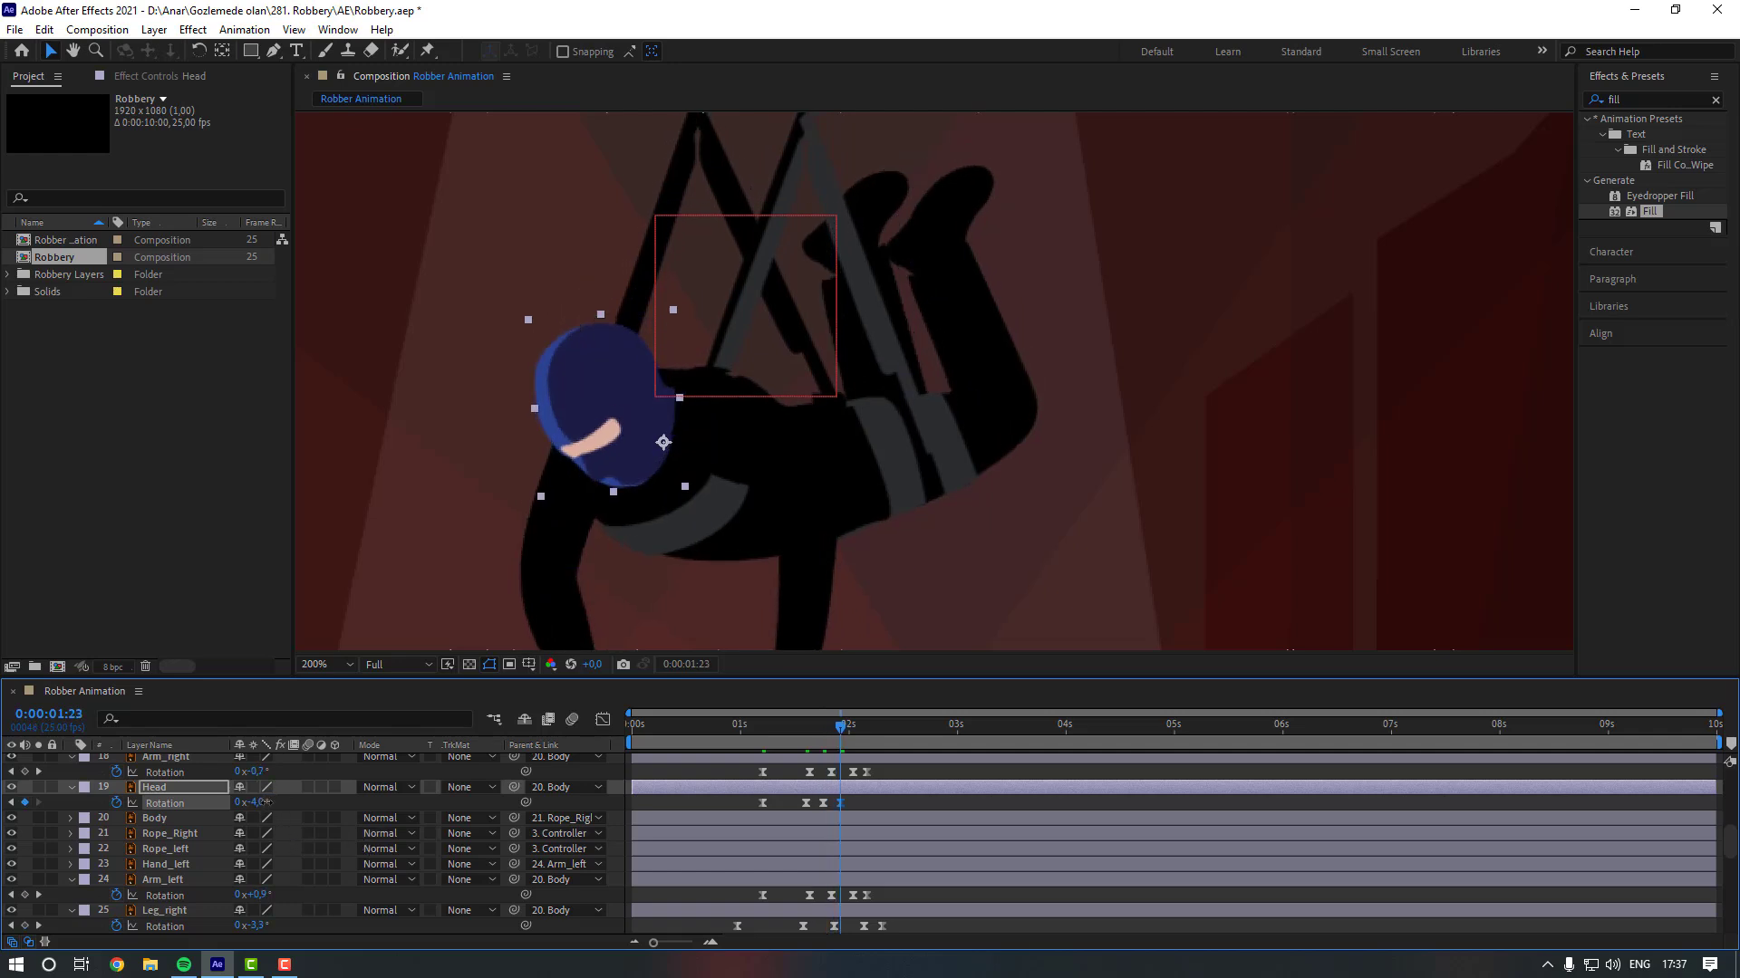
Set the Head's rotation to 2° at 0:00:02:02 and to 0° at 0:00:02:06.
{"action": "key", "text": "space"}
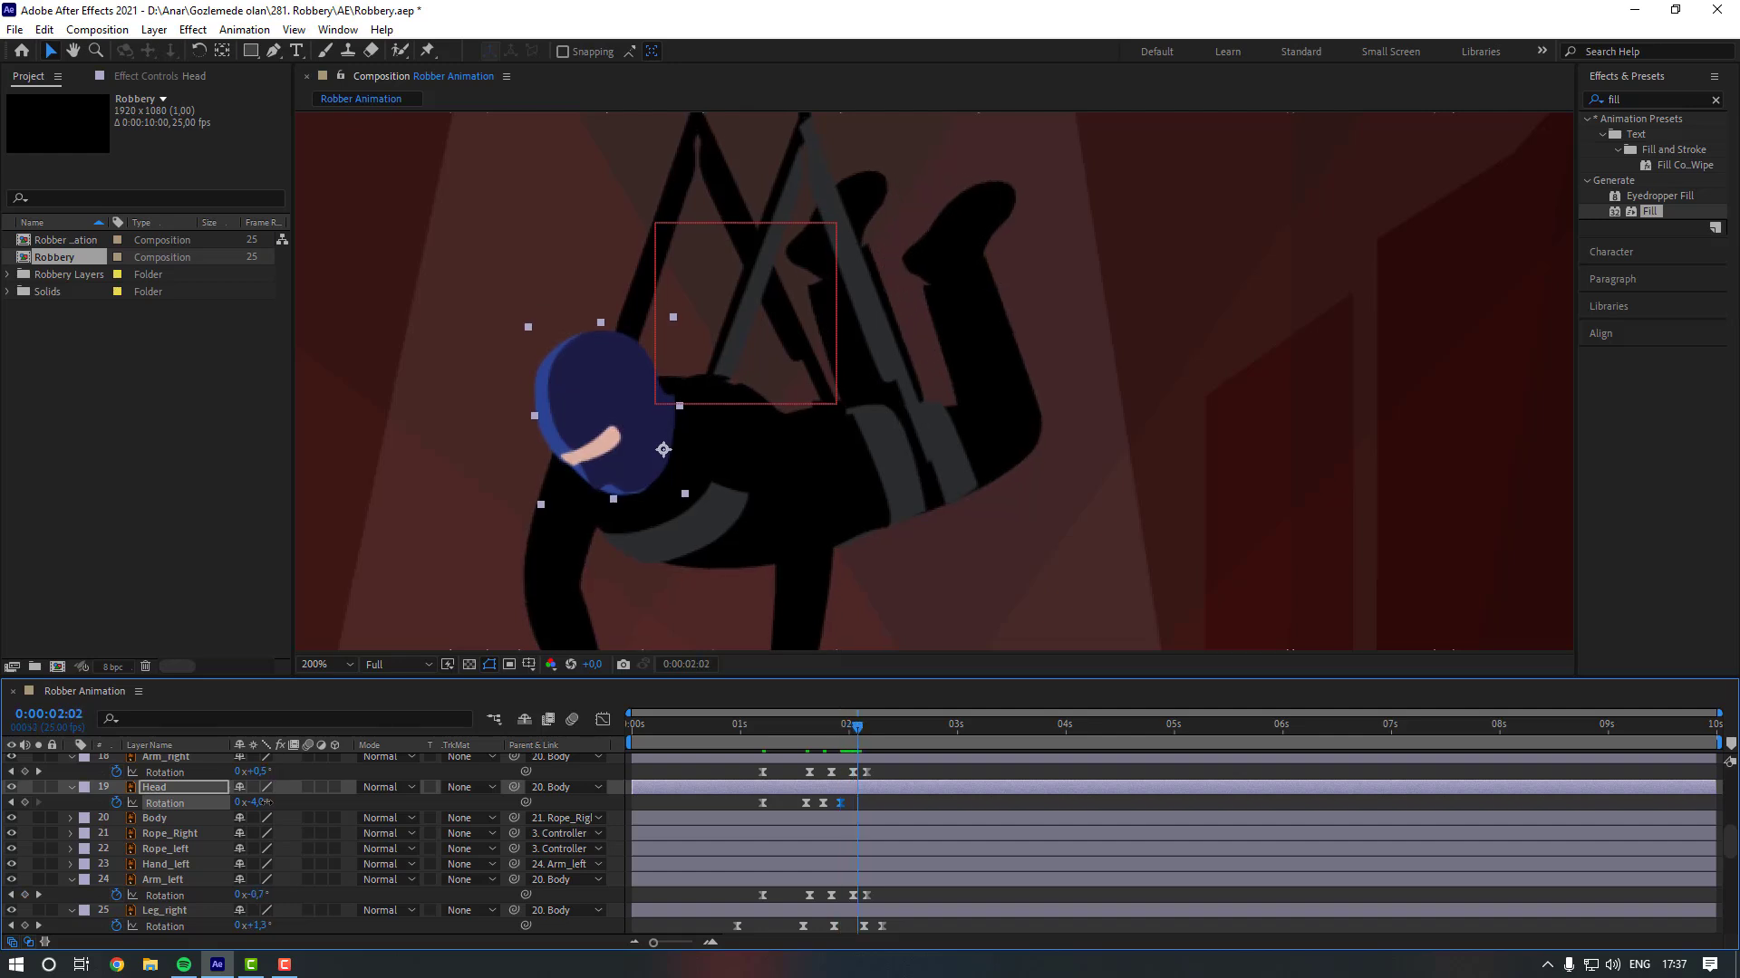
{"action": "left_click", "coordinate": [264, 803]}
{"action": "type", "text": "2"}
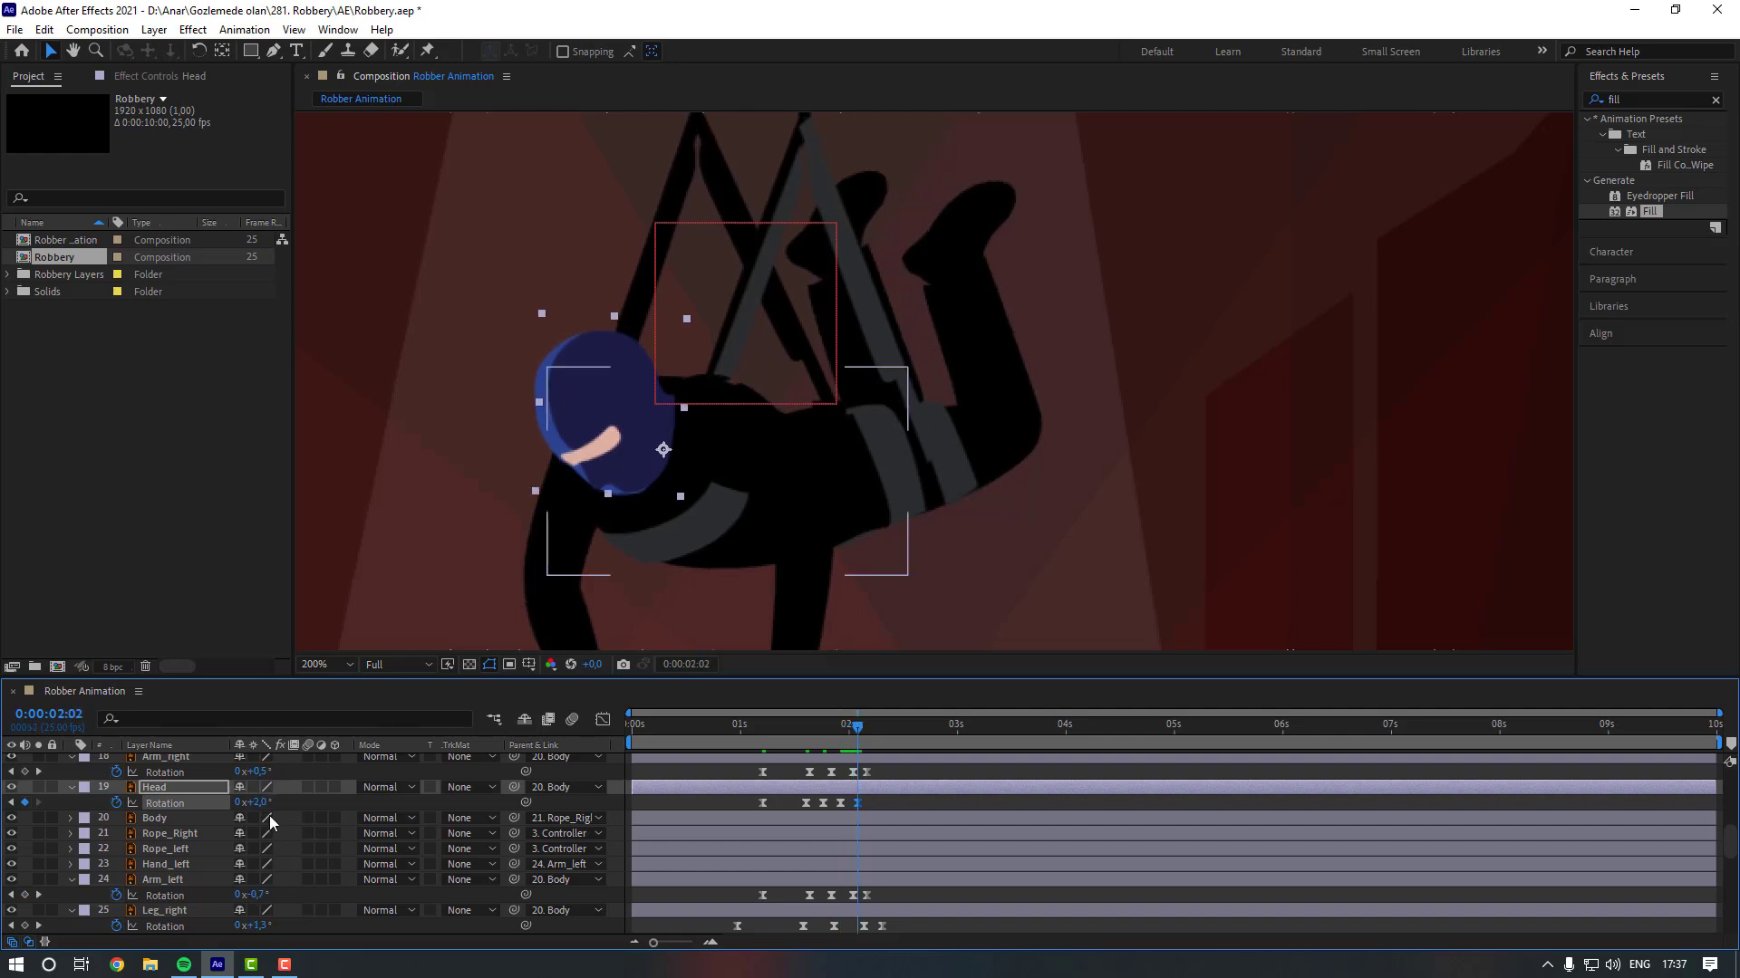
{"action": "key", "text": "Return"}
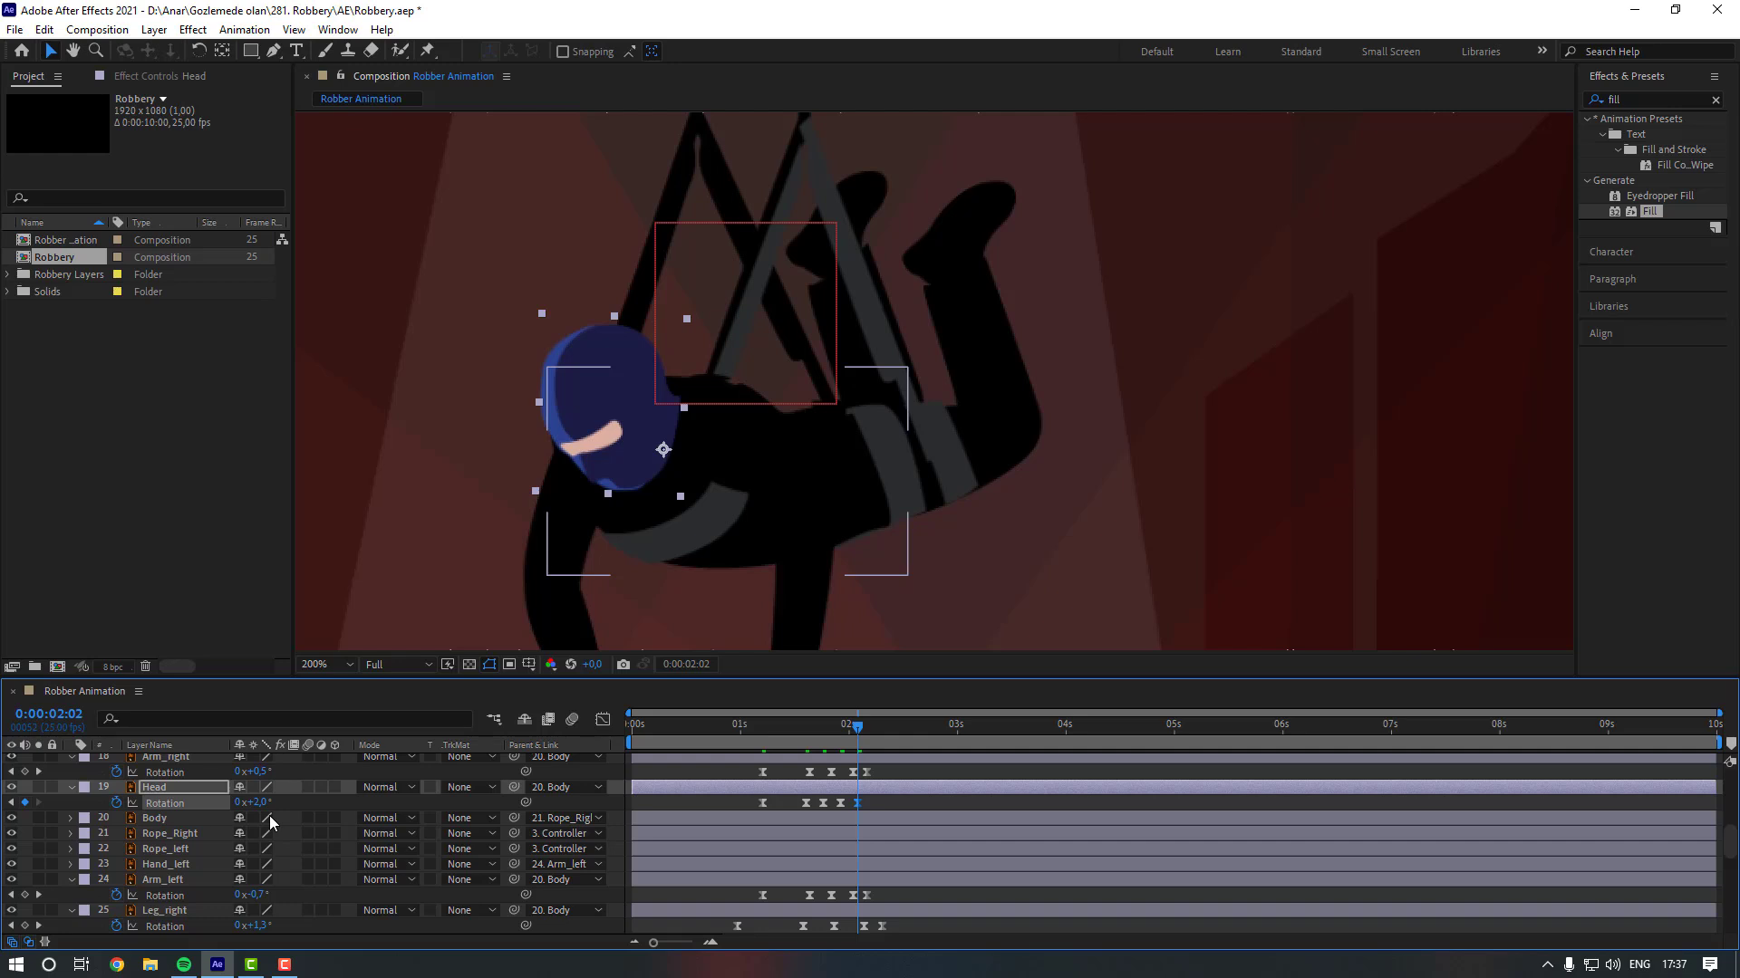
{"action": "key", "text": "space"}
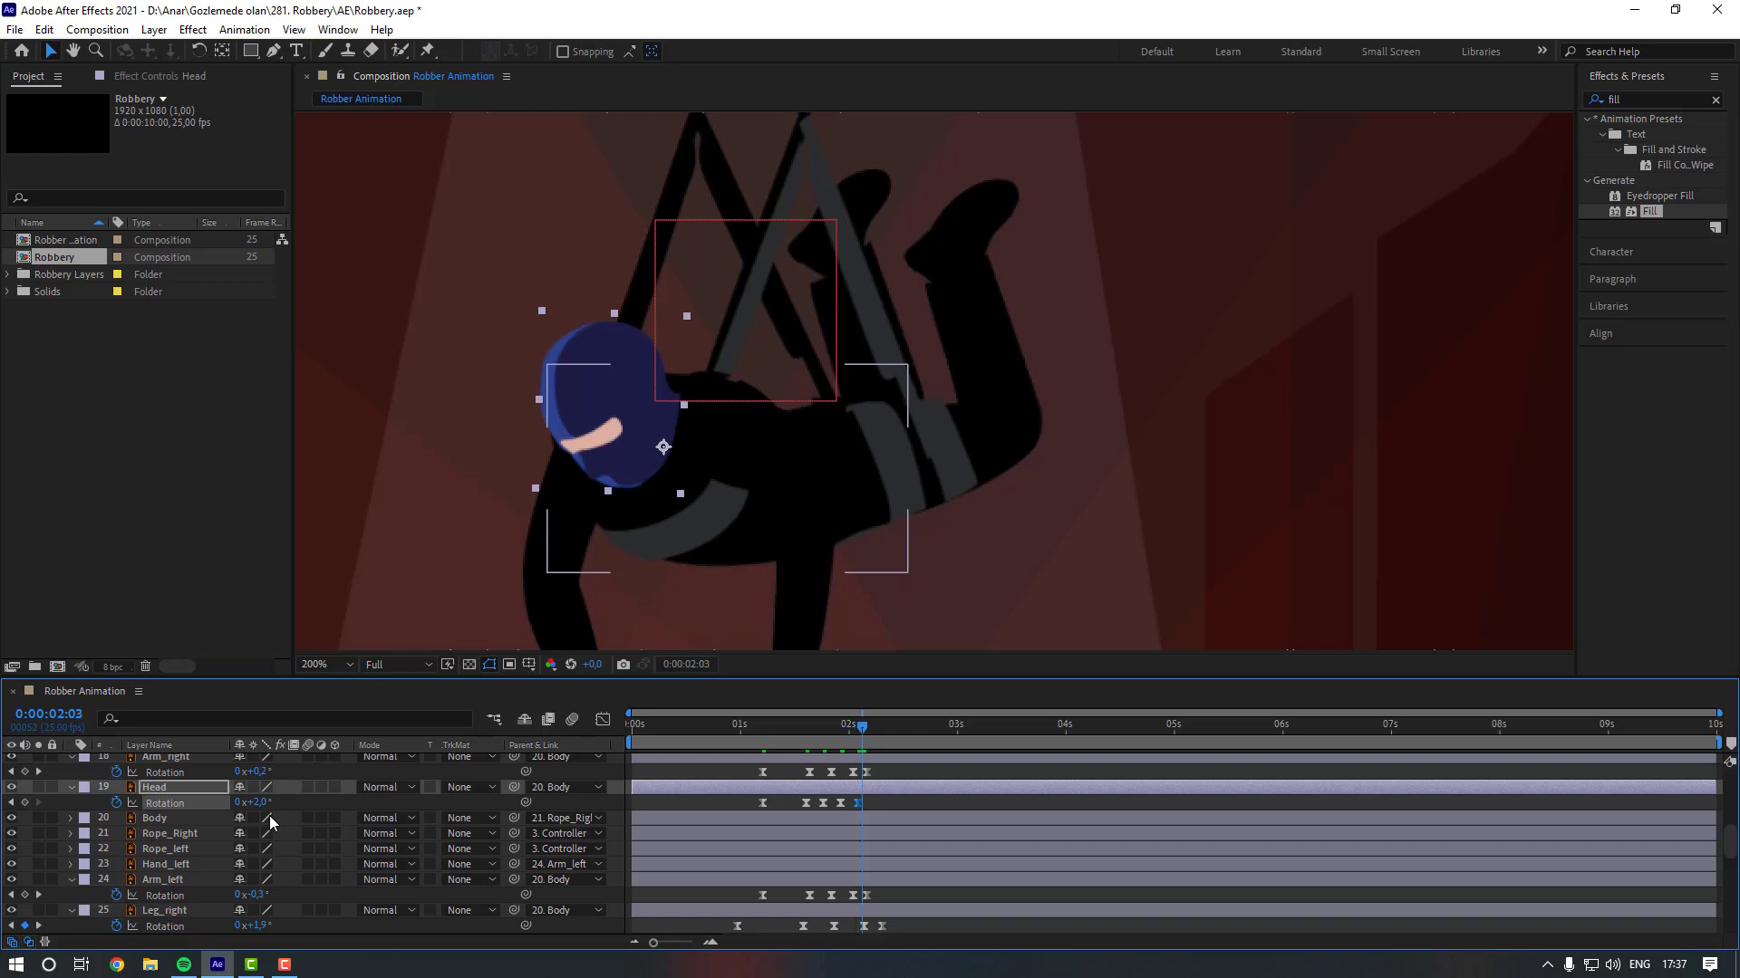
{"action": "left_click", "coordinate": [262, 803]}
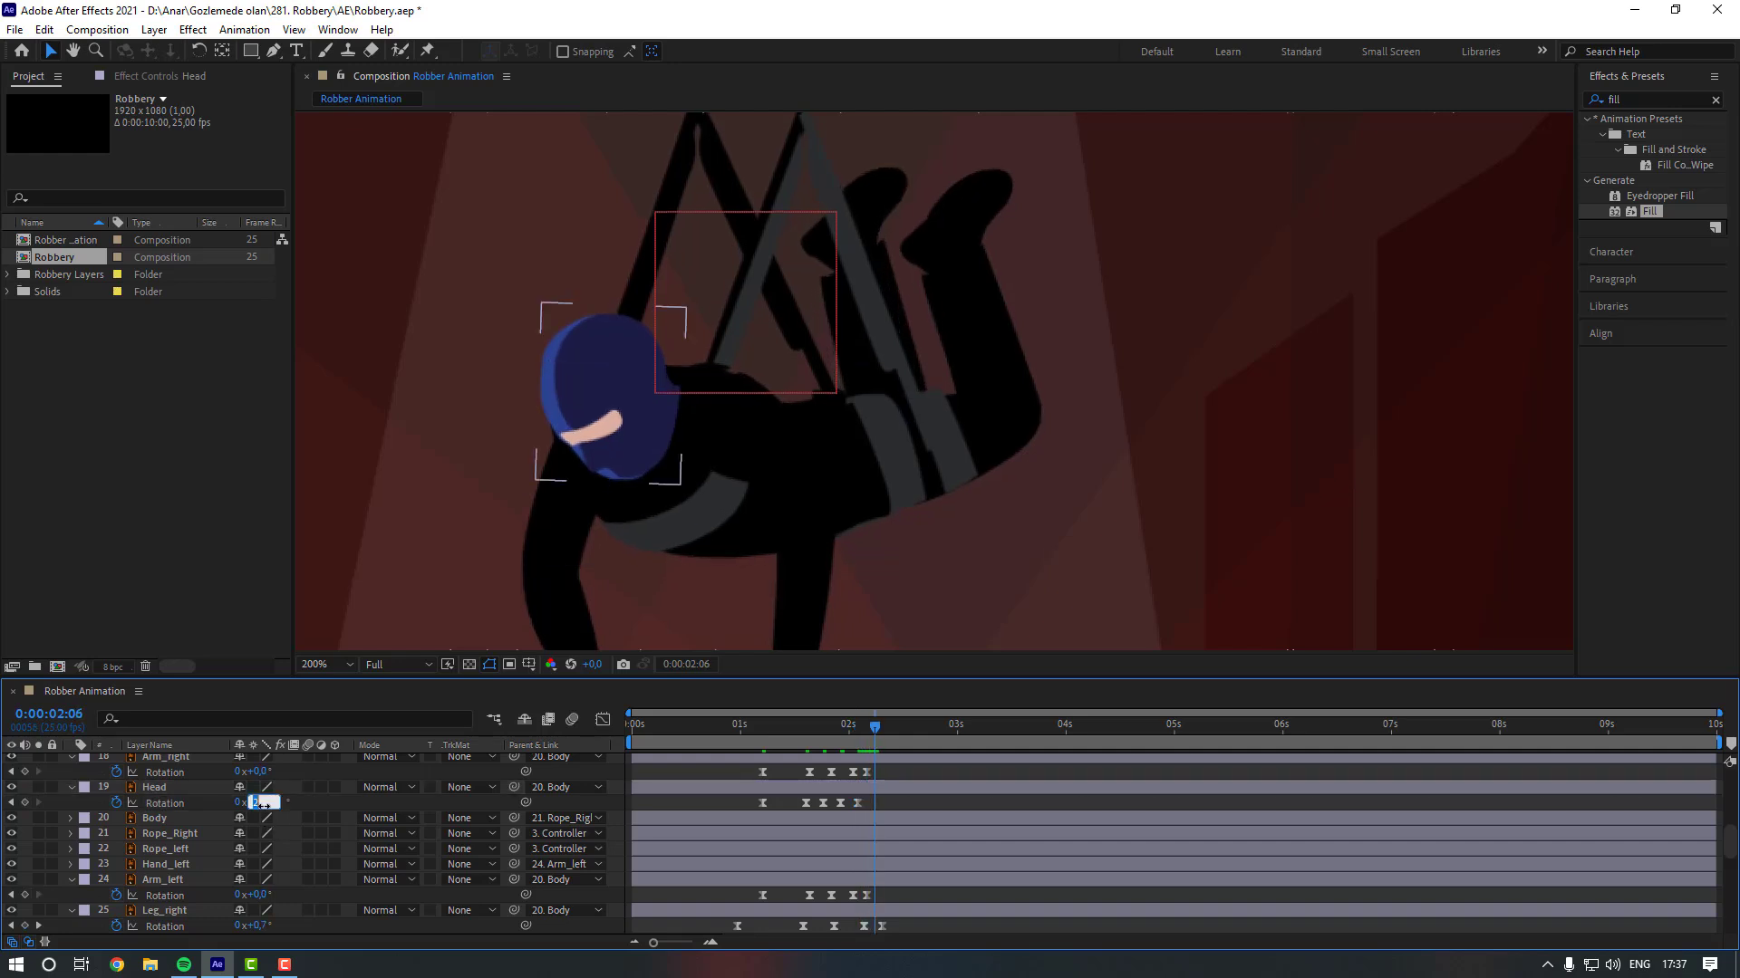
{"action": "type", "text": "0"}
{"action": "key", "text": "Return"}
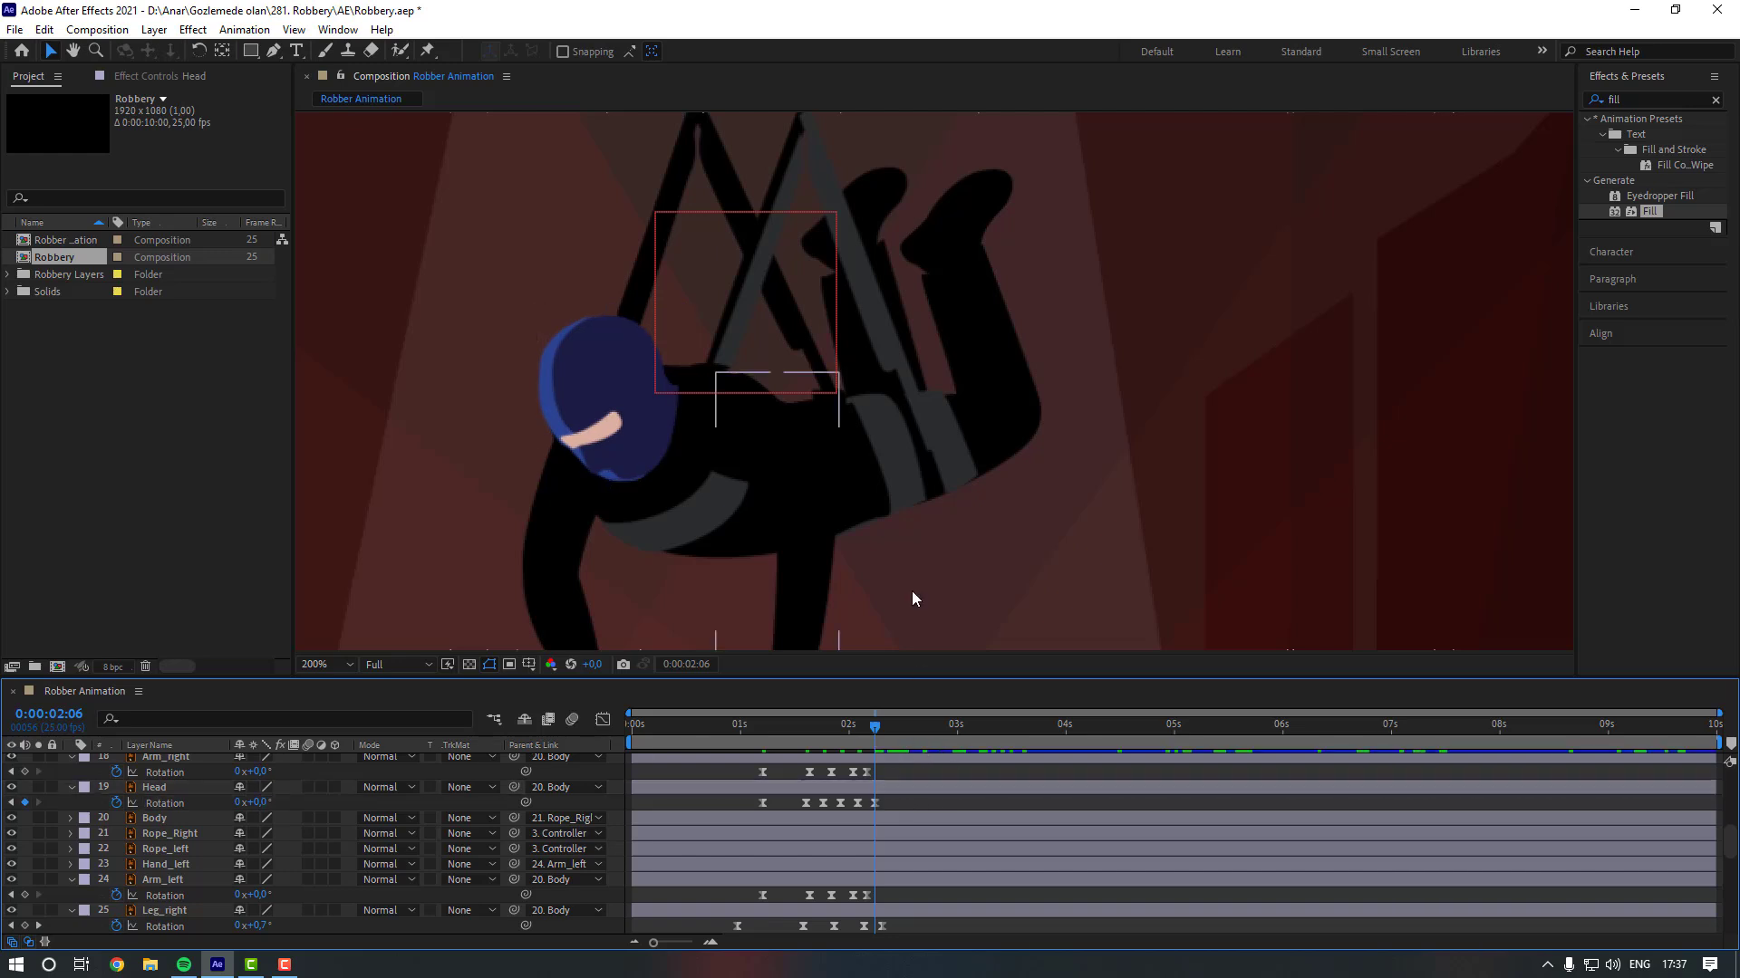
Play back the robber's descent from about 0:00:00:24 to check how the head swings with the body.
{"action": "scroll", "coordinate": [902, 543], "scroll_direction": "down", "scroll_amount": 3}
{"action": "mouse_move", "coordinate": [768, 729]}
{"action": "left_mouse_down"}
{"action": "mouse_move", "coordinate": [807, 727]}
{"action": "mouse_move", "coordinate": [754, 736]}
{"action": "left_mouse_up"}
{"action": "key", "text": "space"}
{"action": "key", "text": "space"}
{"action": "left_click", "coordinate": [736, 737]}
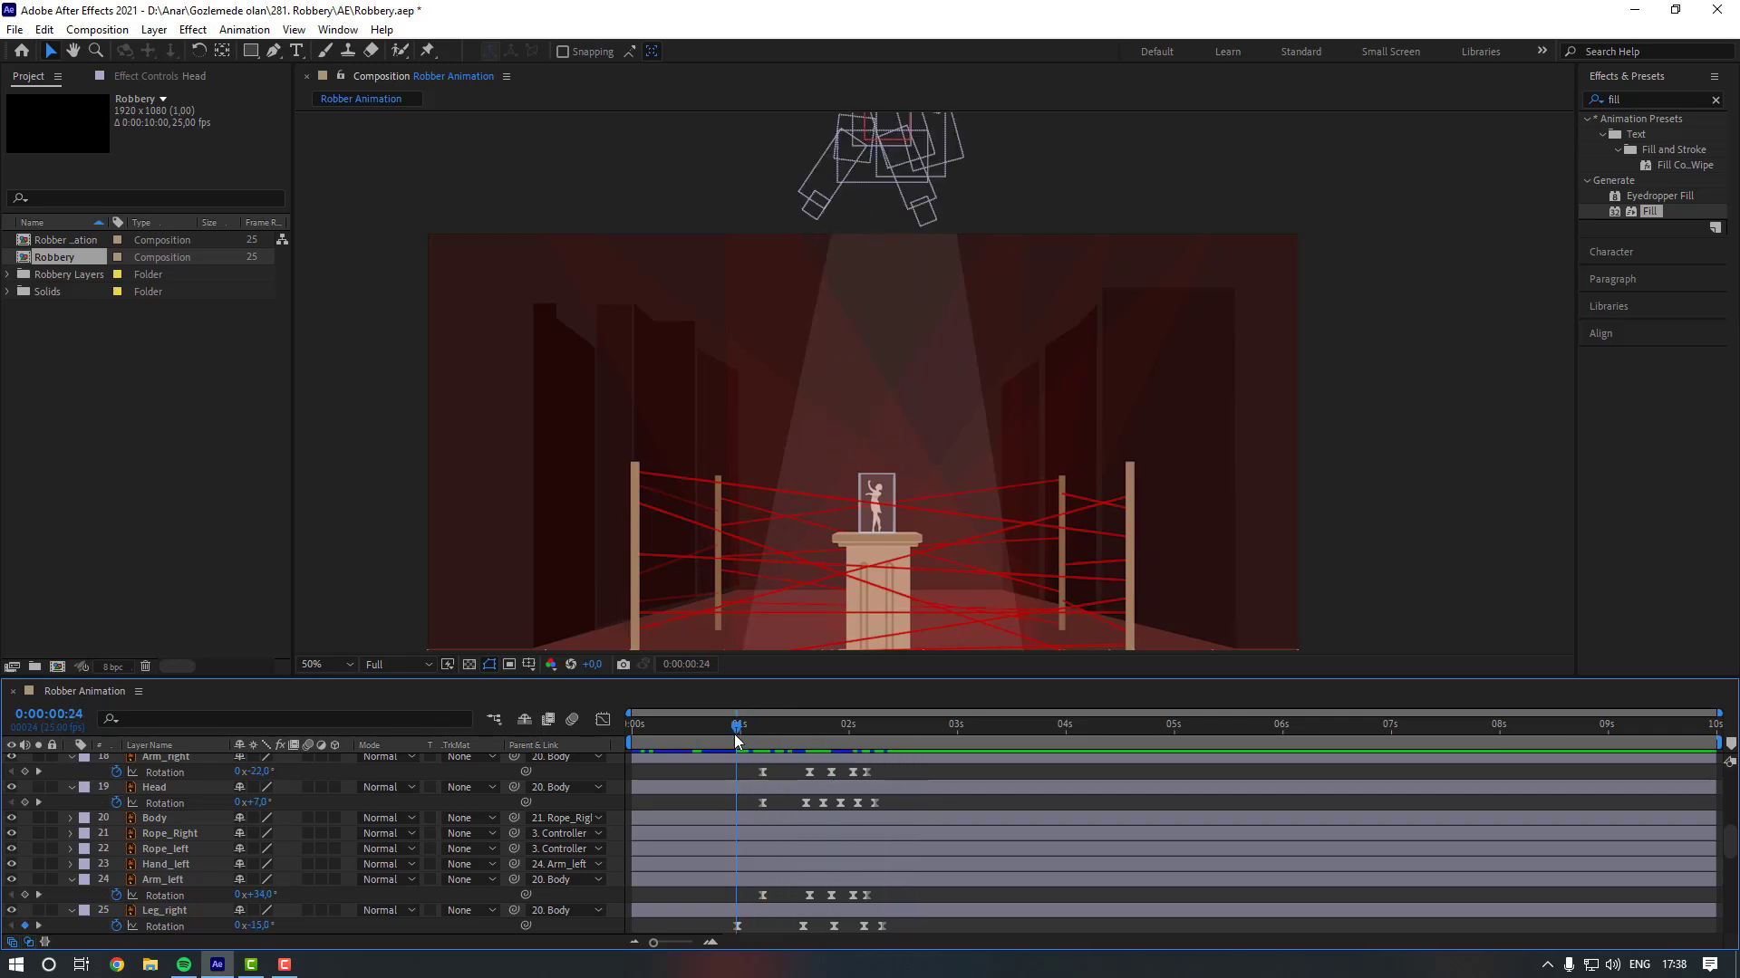
{"action": "key", "text": "space"}
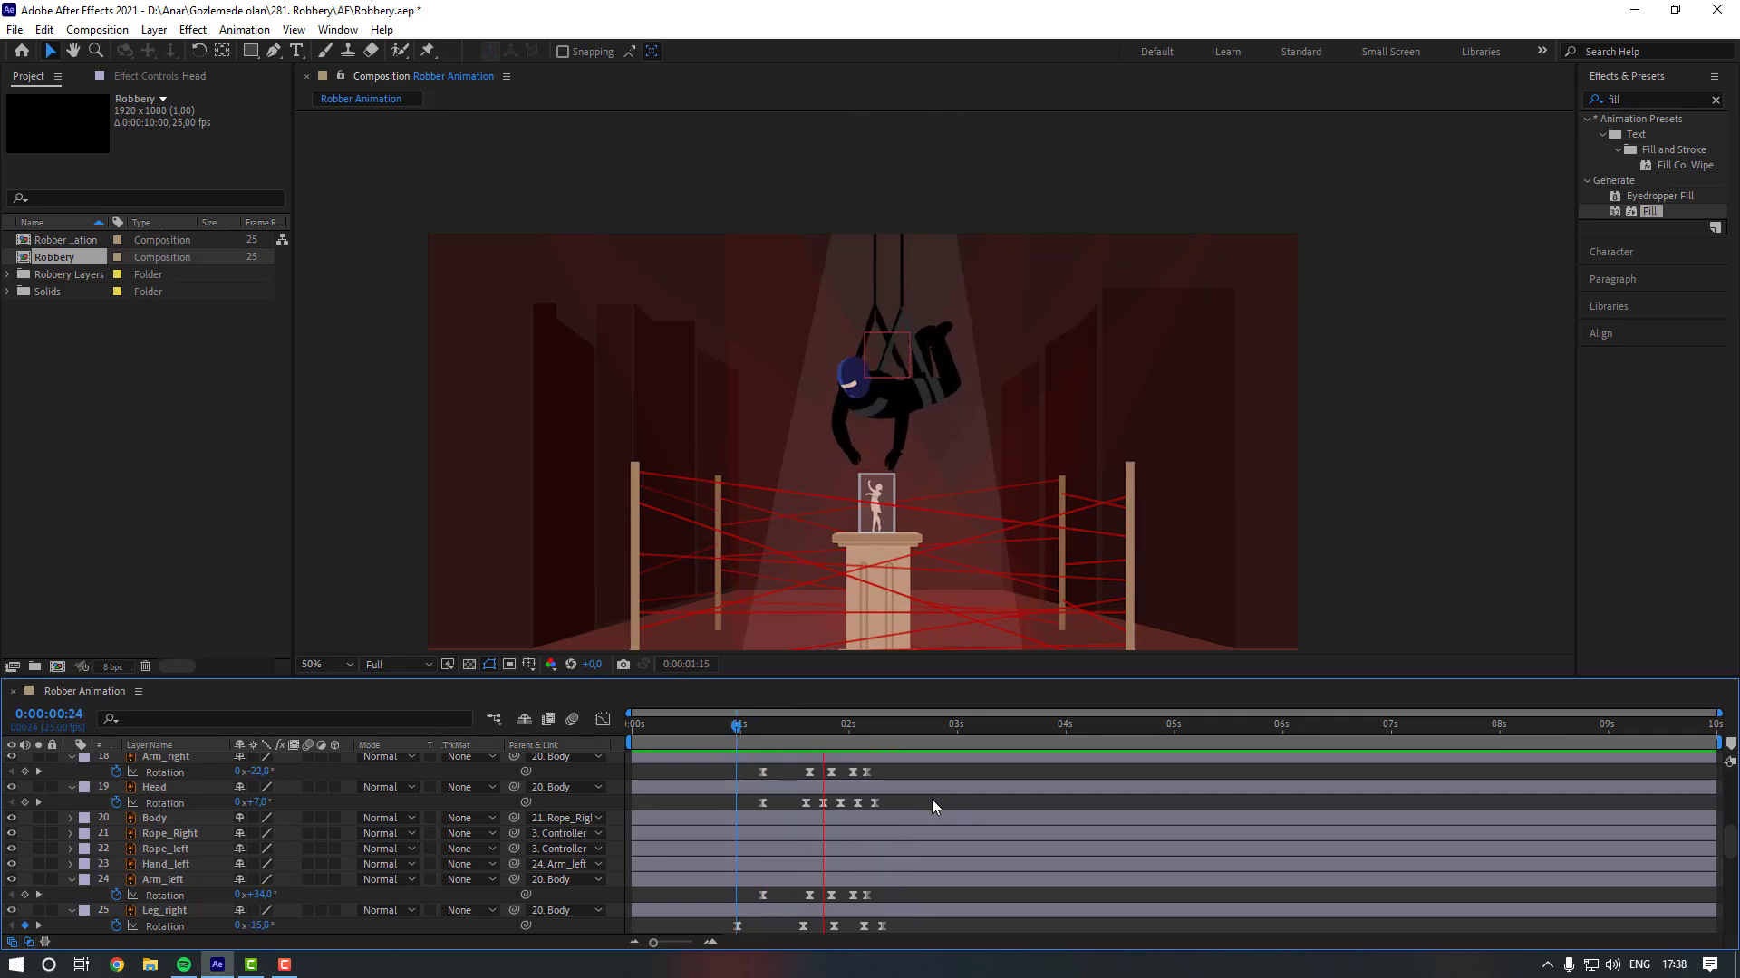
{"action": "key", "text": "space"}
Soften the Head's swing by setting its rotation to -8° at 0:00:01:15 and to 5° at 0:00:01:19.
{"action": "scroll", "coordinate": [851, 359], "scroll_direction": "up", "scroll_amount": 4}
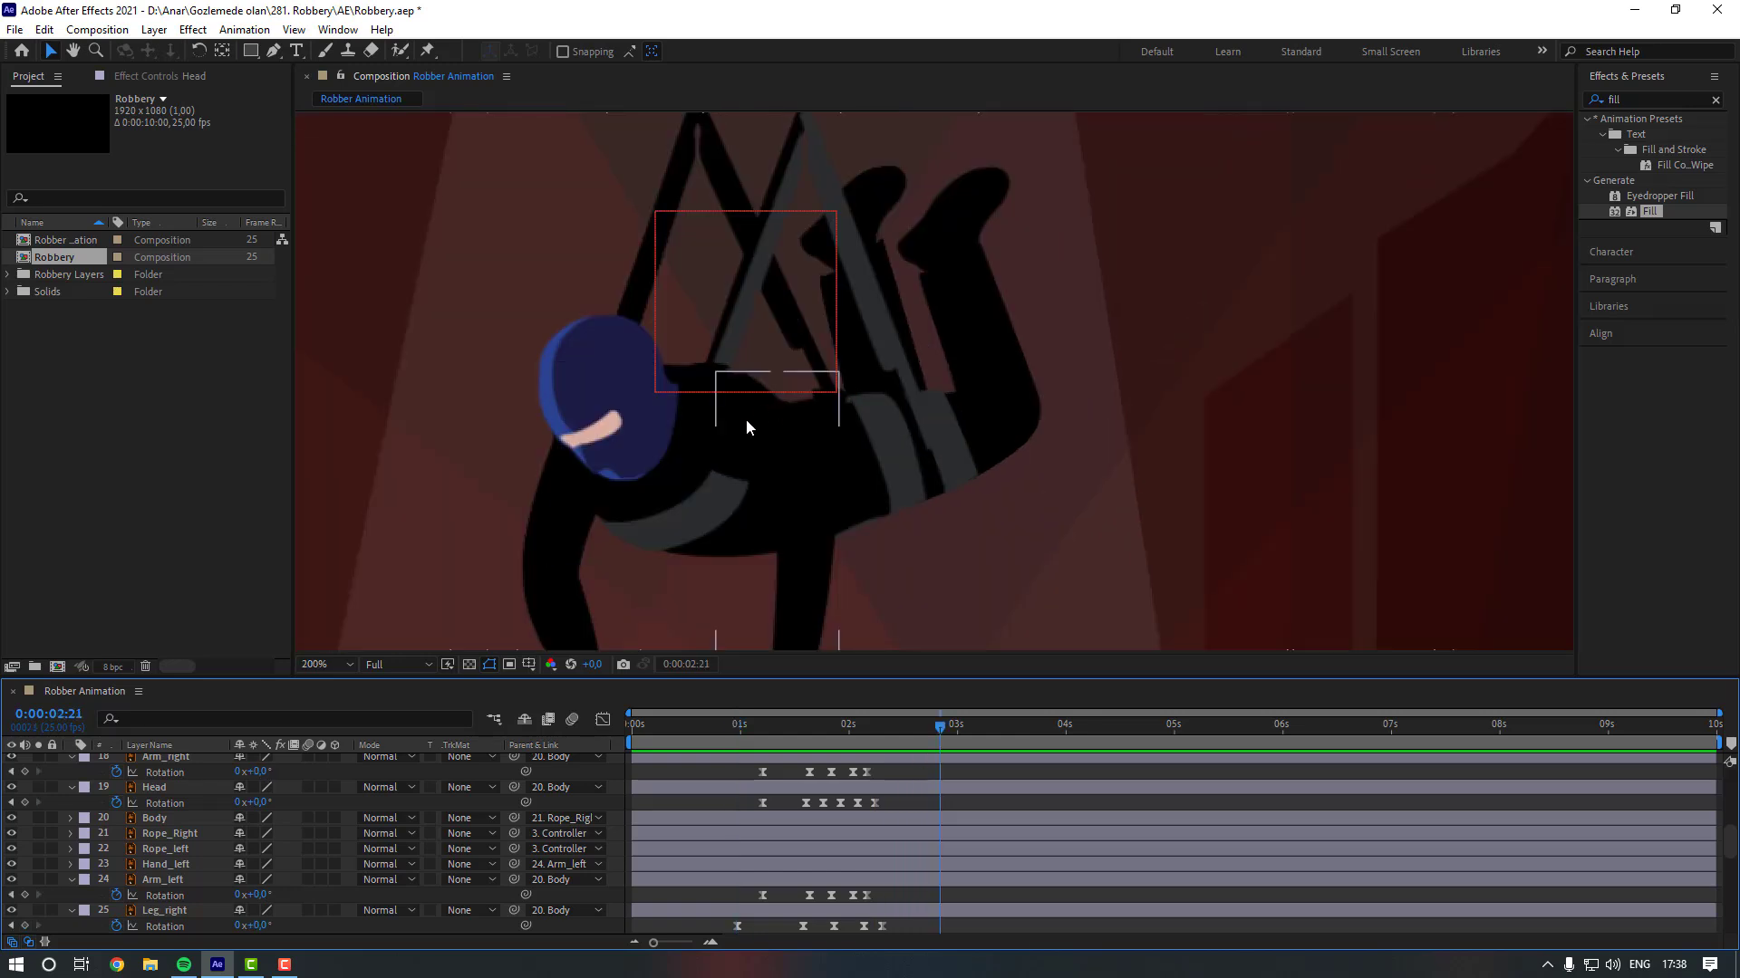
{"action": "left_click", "coordinate": [769, 721]}
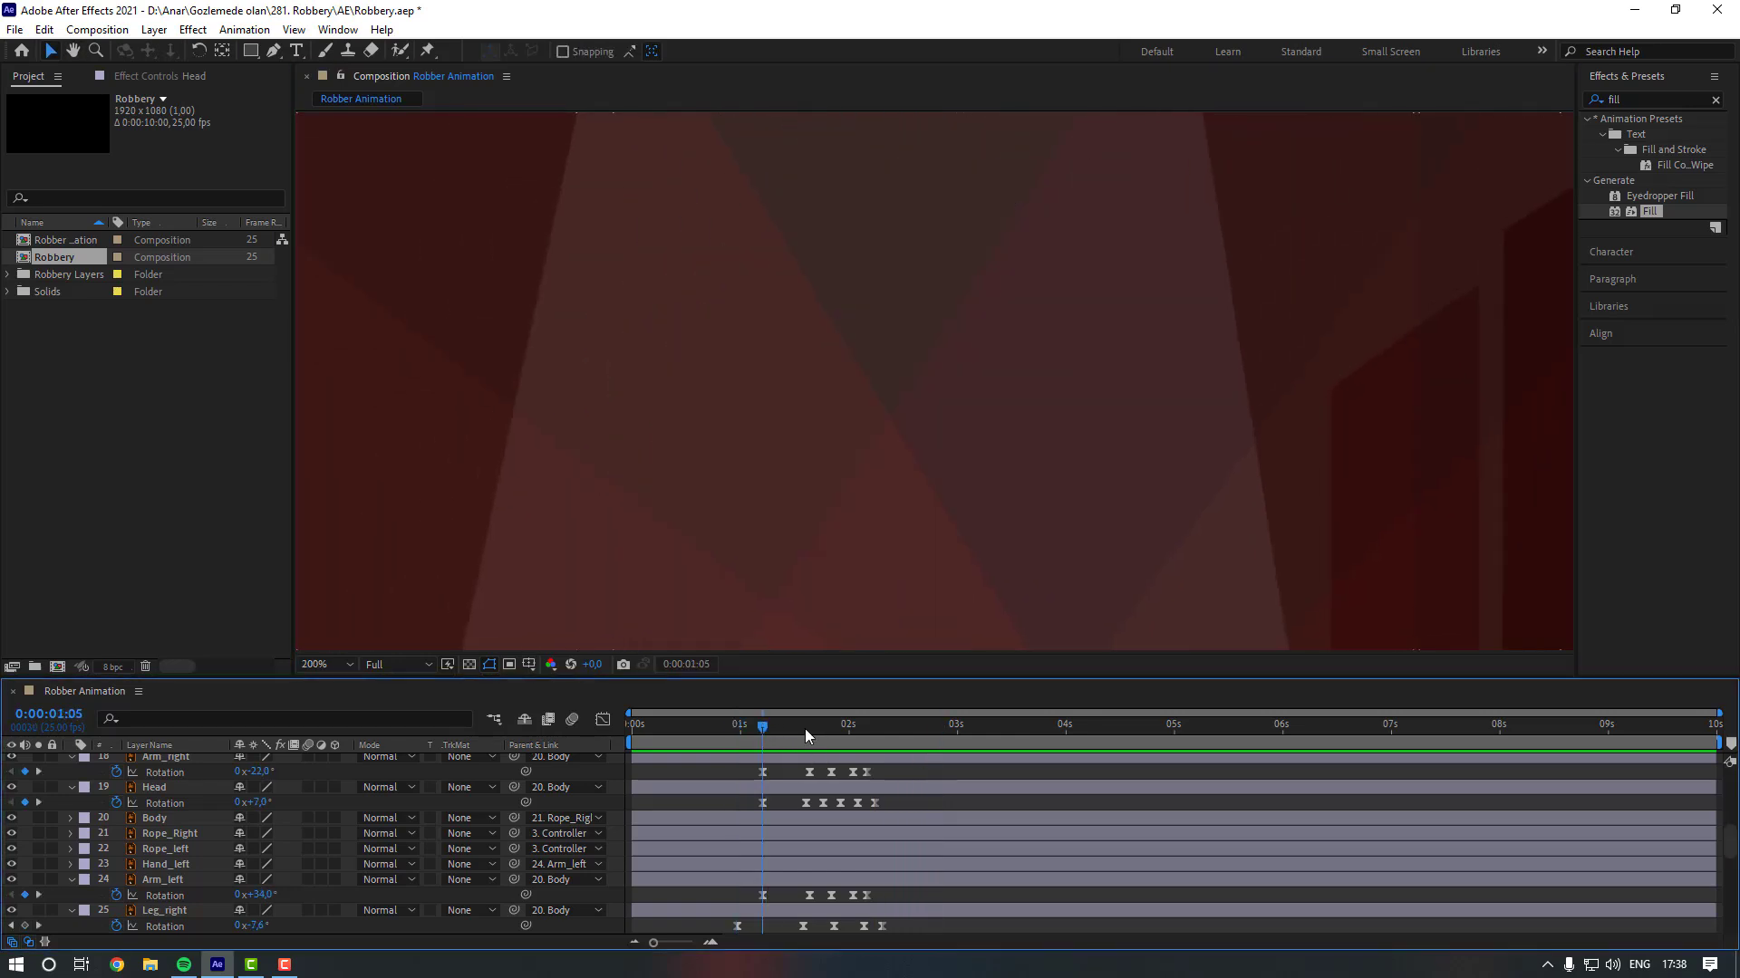
{"action": "left_click", "coordinate": [804, 728]}
{"action": "left_click", "coordinate": [260, 803]}
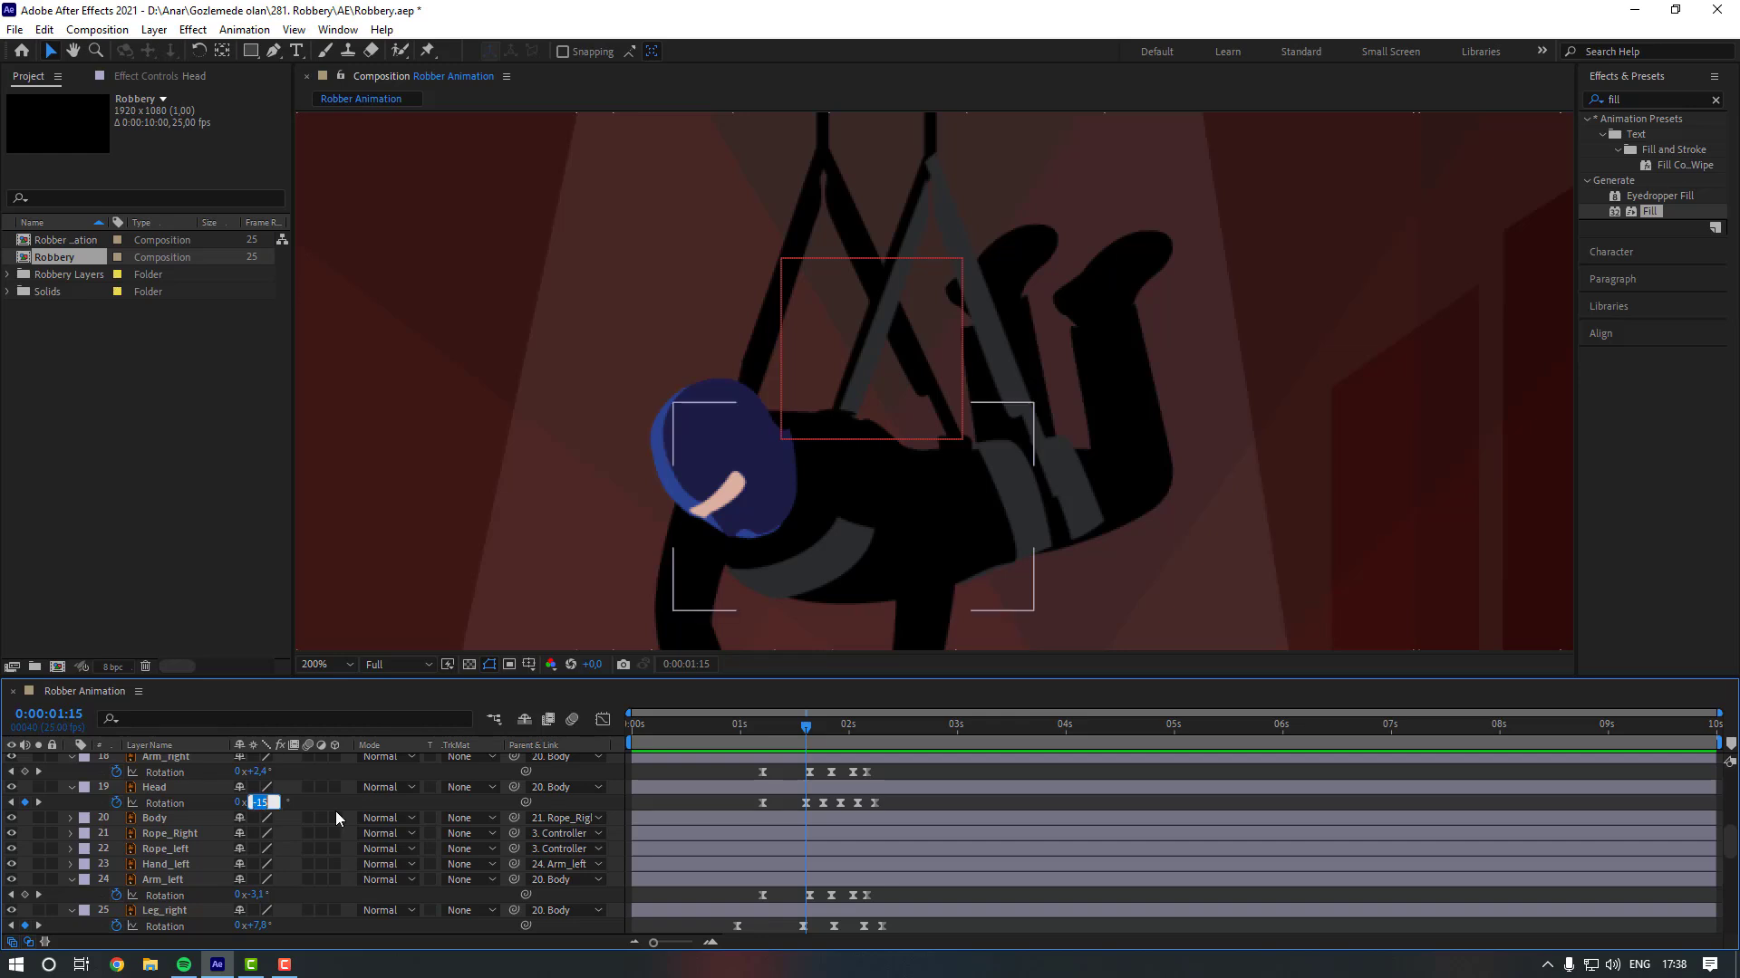
{"action": "type", "text": "-8"}
{"action": "key", "text": "Return"}
{"action": "left_click", "coordinate": [823, 728]}
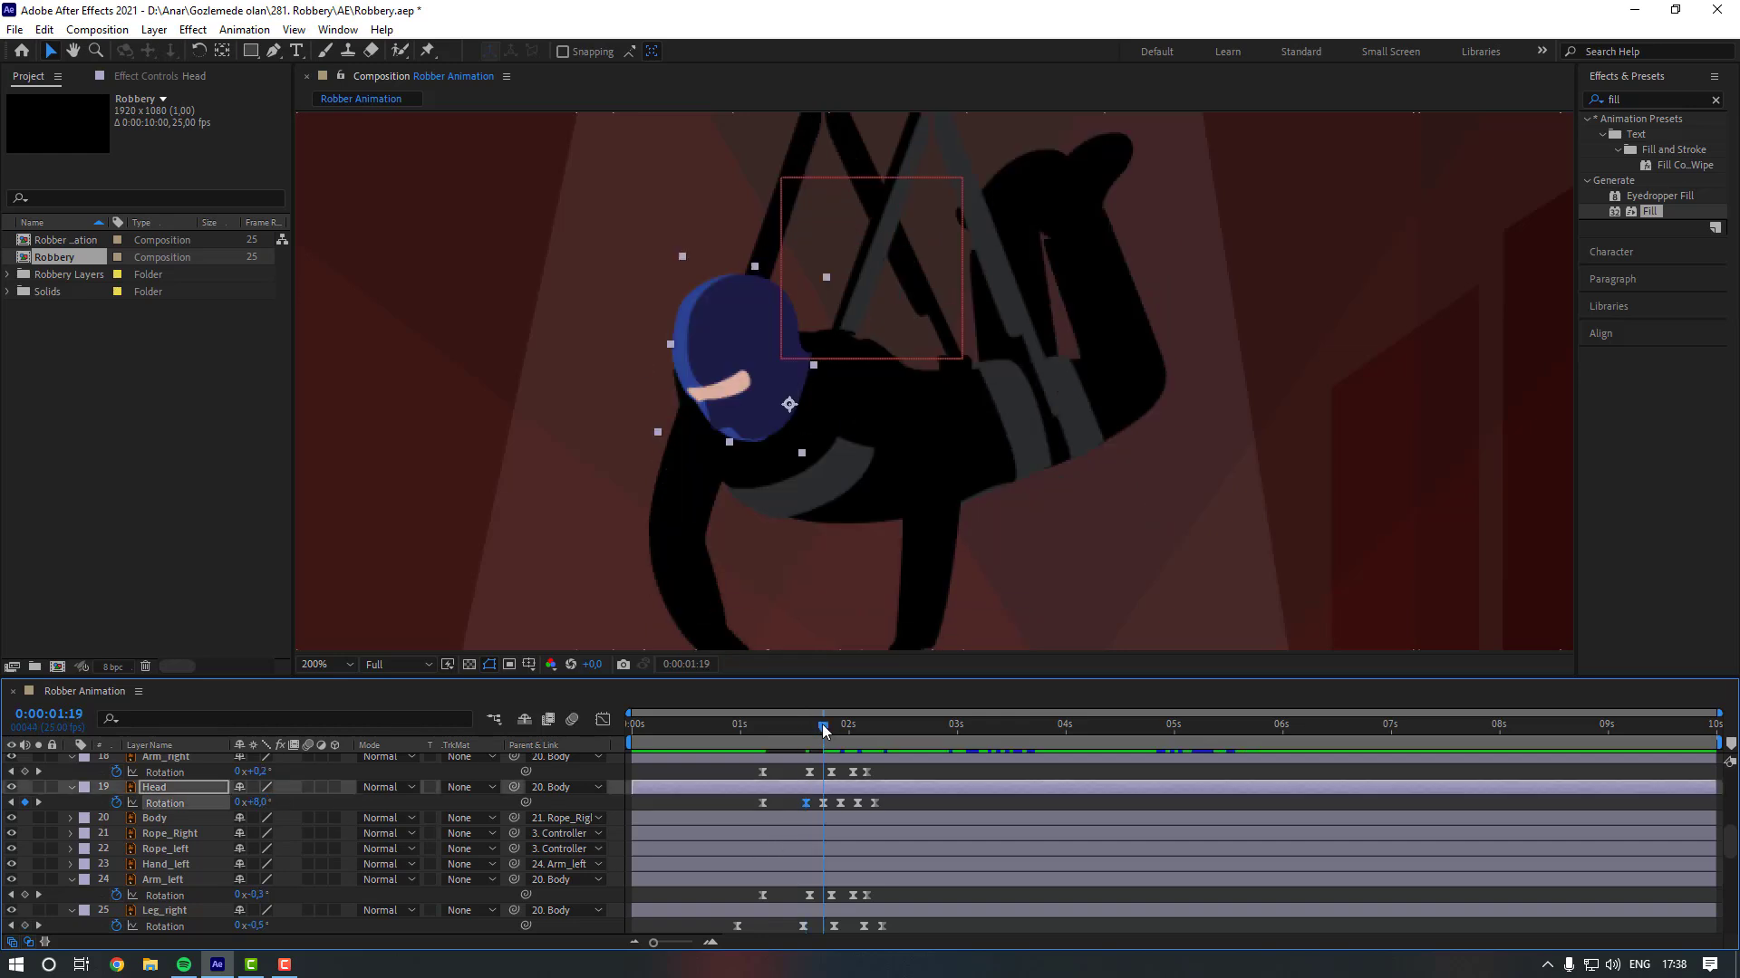
{"action": "left_click", "coordinate": [262, 803]}
{"action": "type", "text": "5"}
{"action": "key", "text": "Return"}
Set the Head's rotation to -3° at 0:00:01:23 and to 1.5° at 0:00:02:02.
{"action": "left_click", "coordinate": [842, 727]}
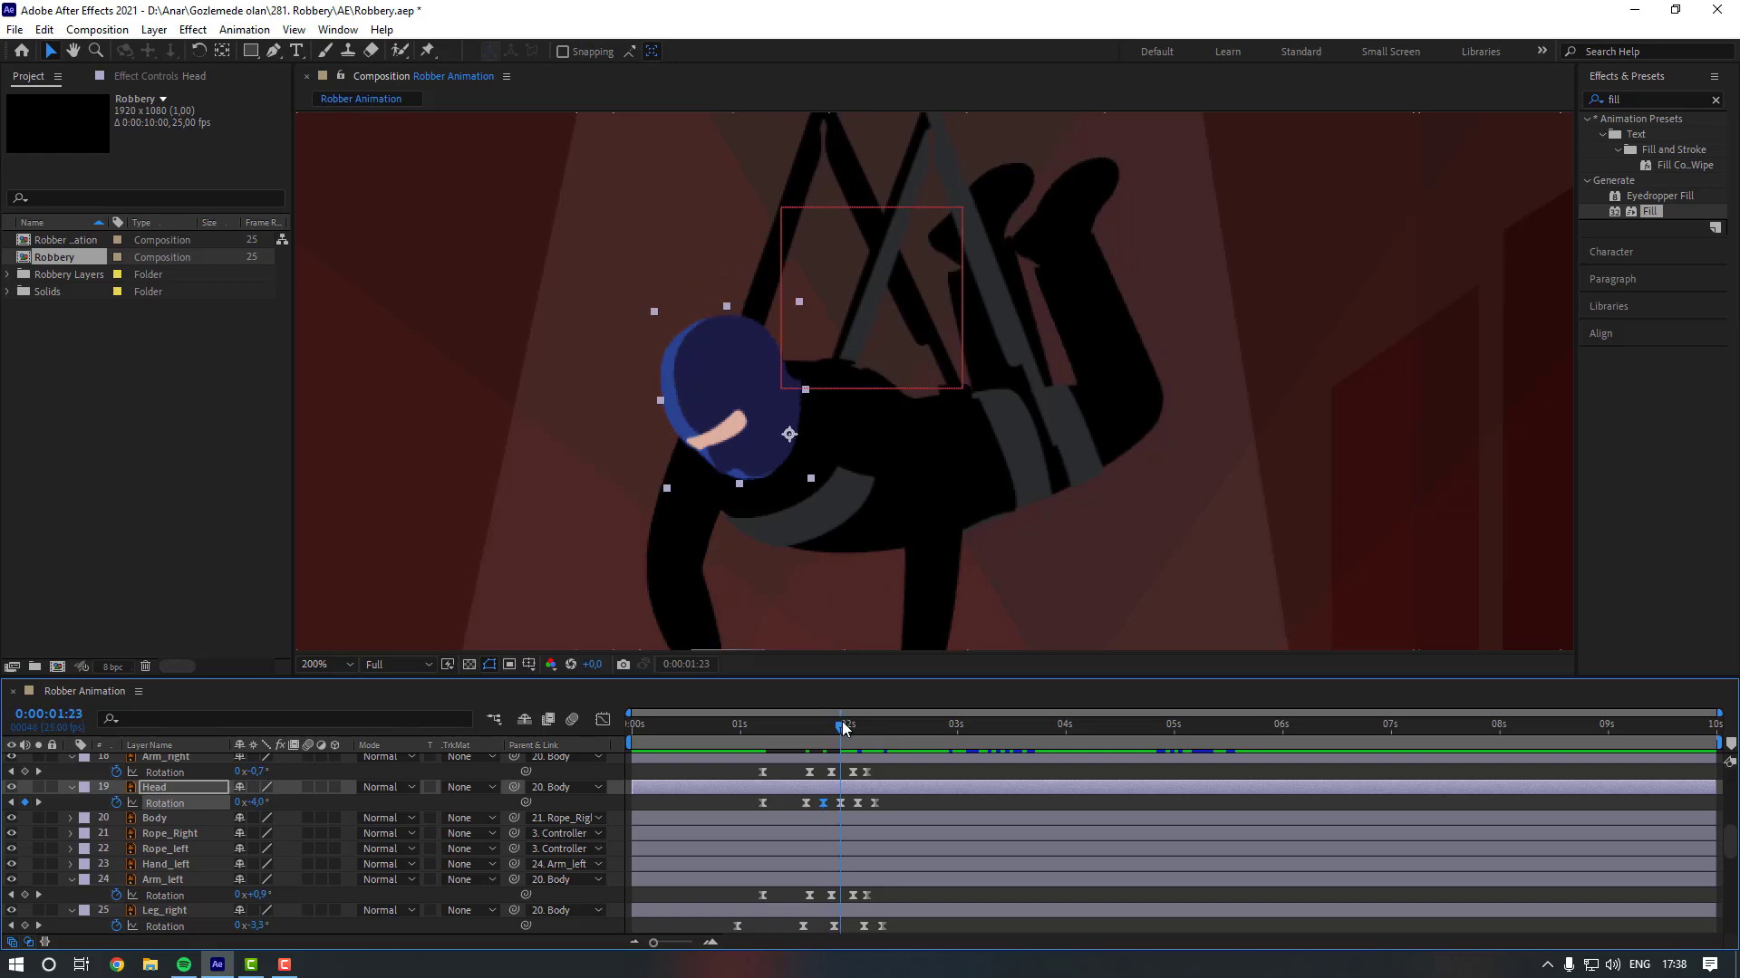
{"action": "left_click", "coordinate": [258, 803]}
{"action": "type", "text": "-3"}
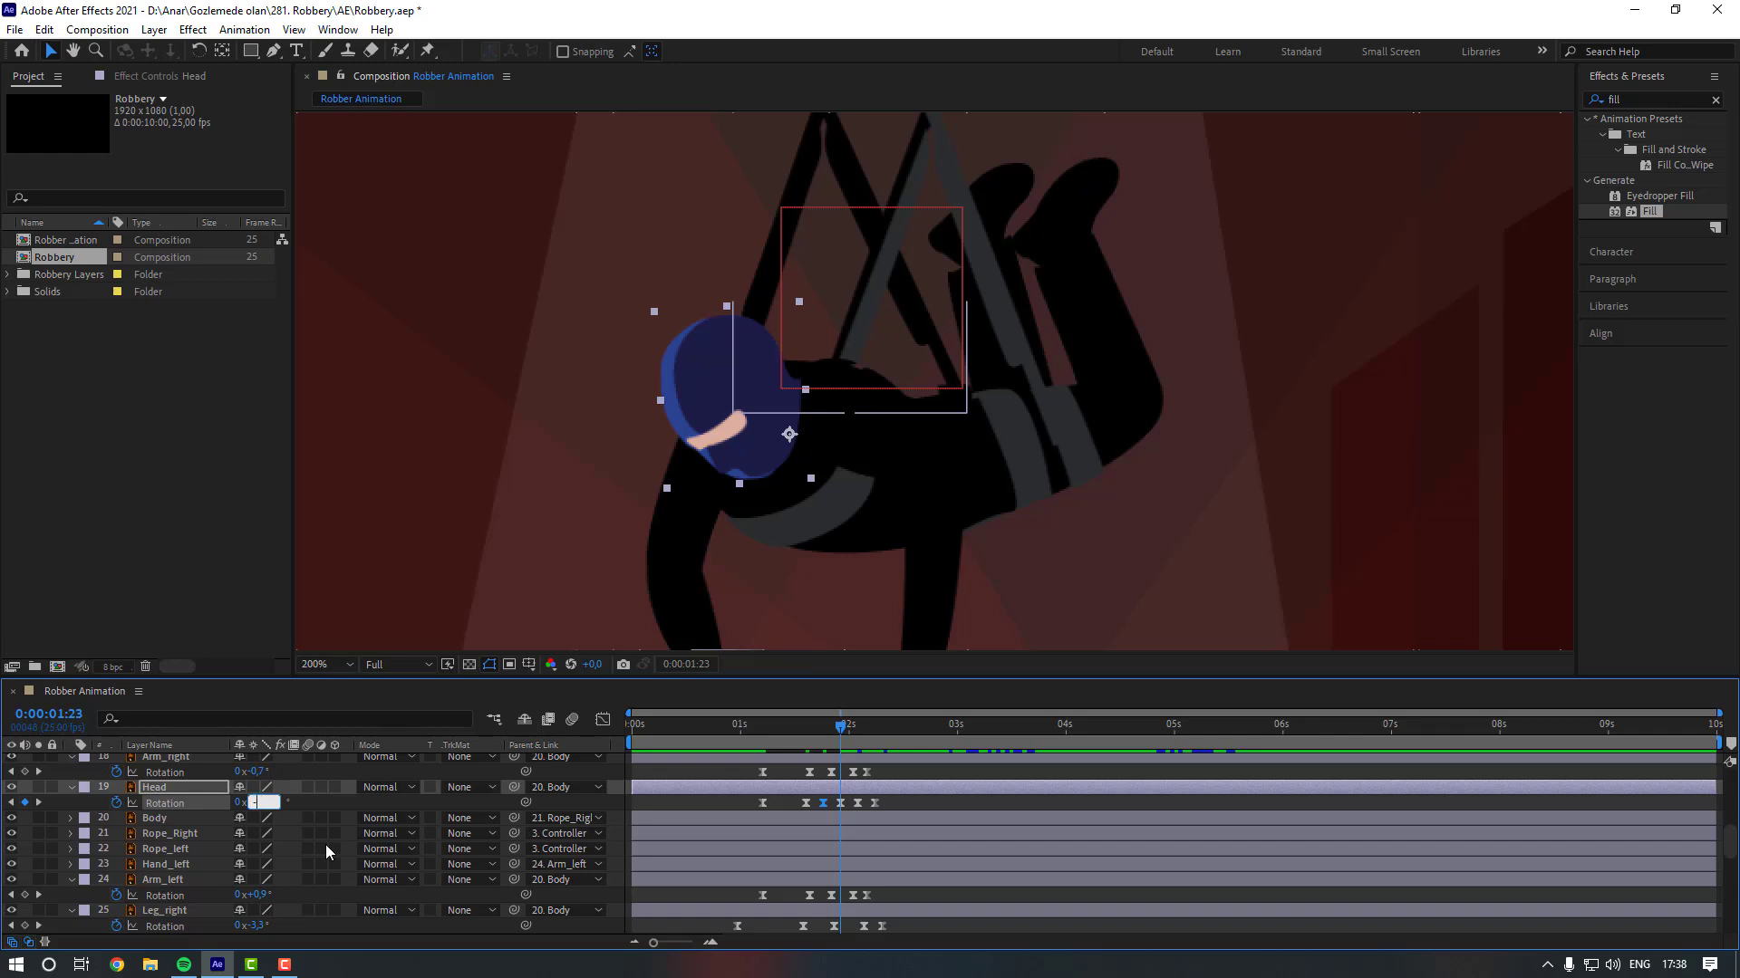
{"action": "key", "text": "Return"}
{"action": "left_click", "coordinate": [858, 730]}
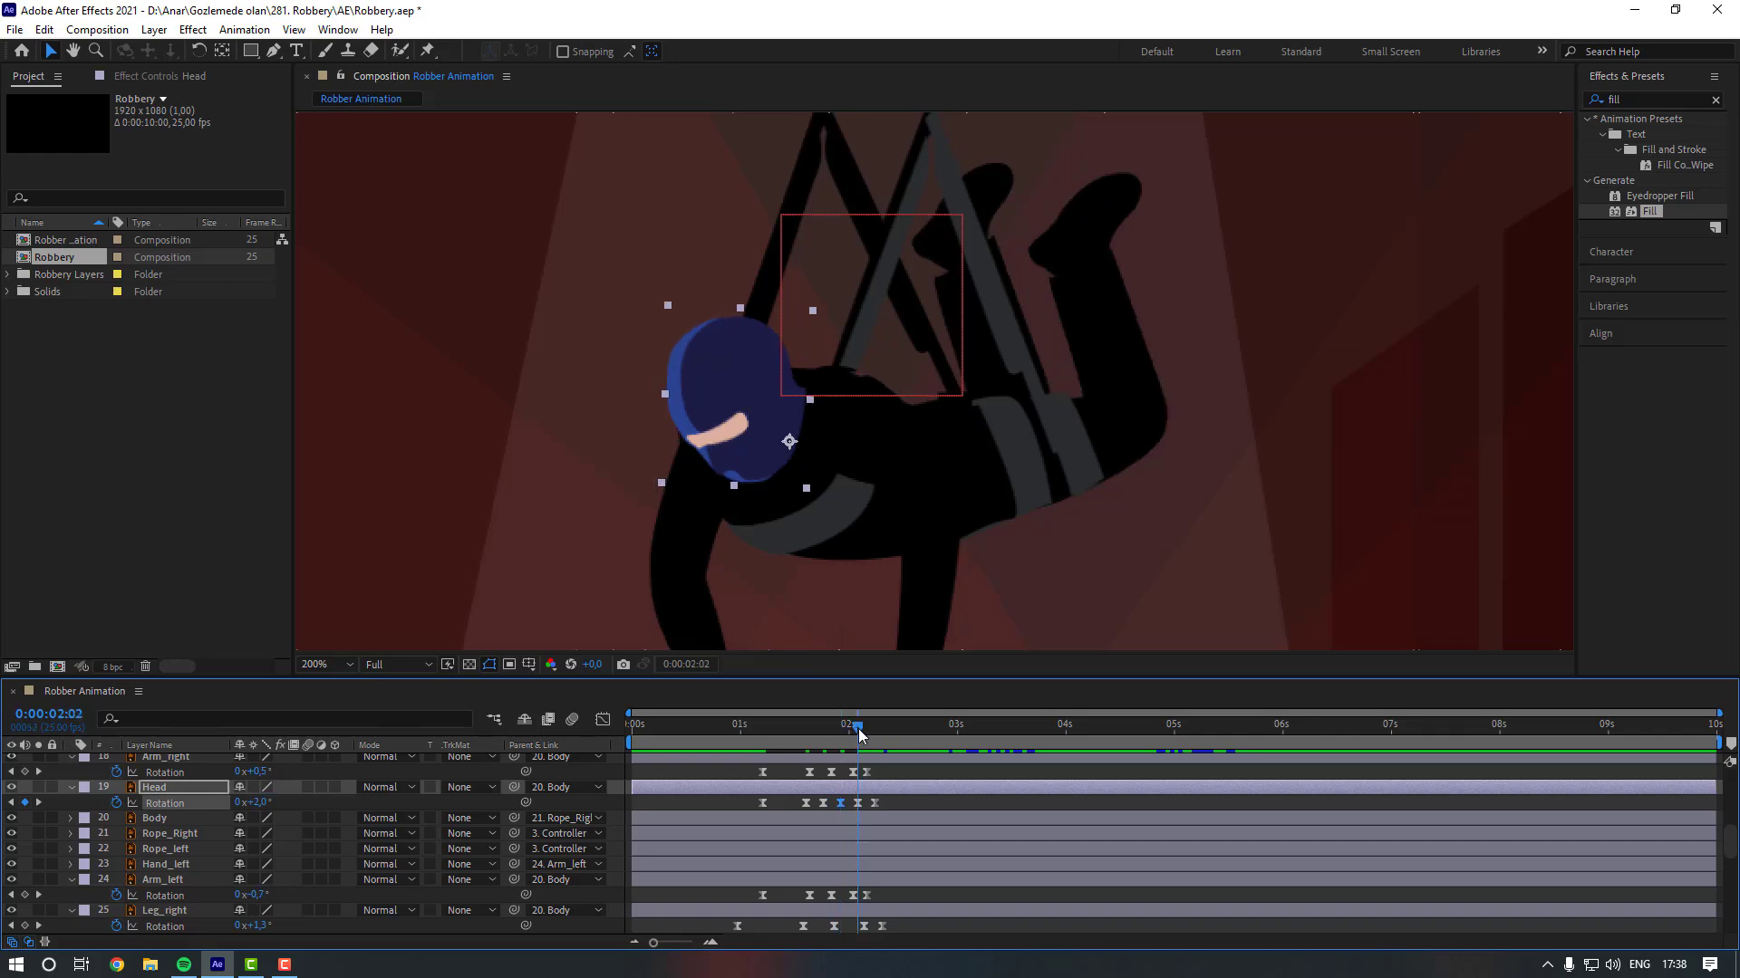
{"action": "left_click", "coordinate": [258, 803]}
{"action": "type", "text": "1,5"}
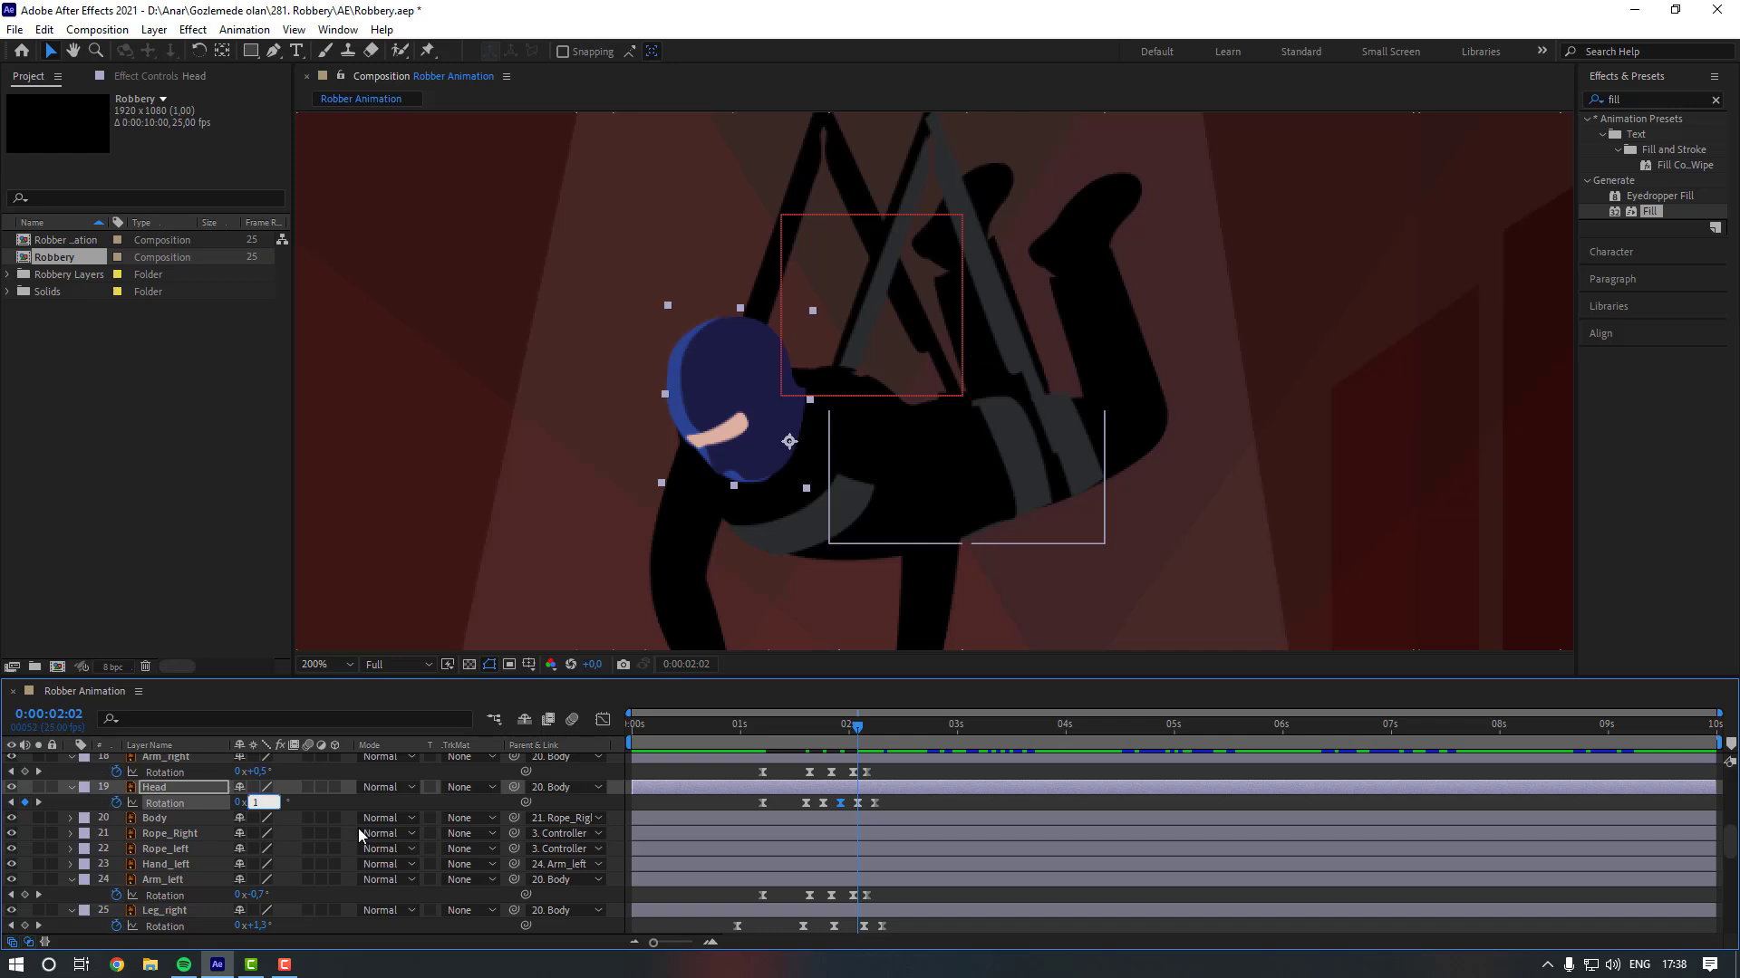
{"action": "key", "text": "Return"}
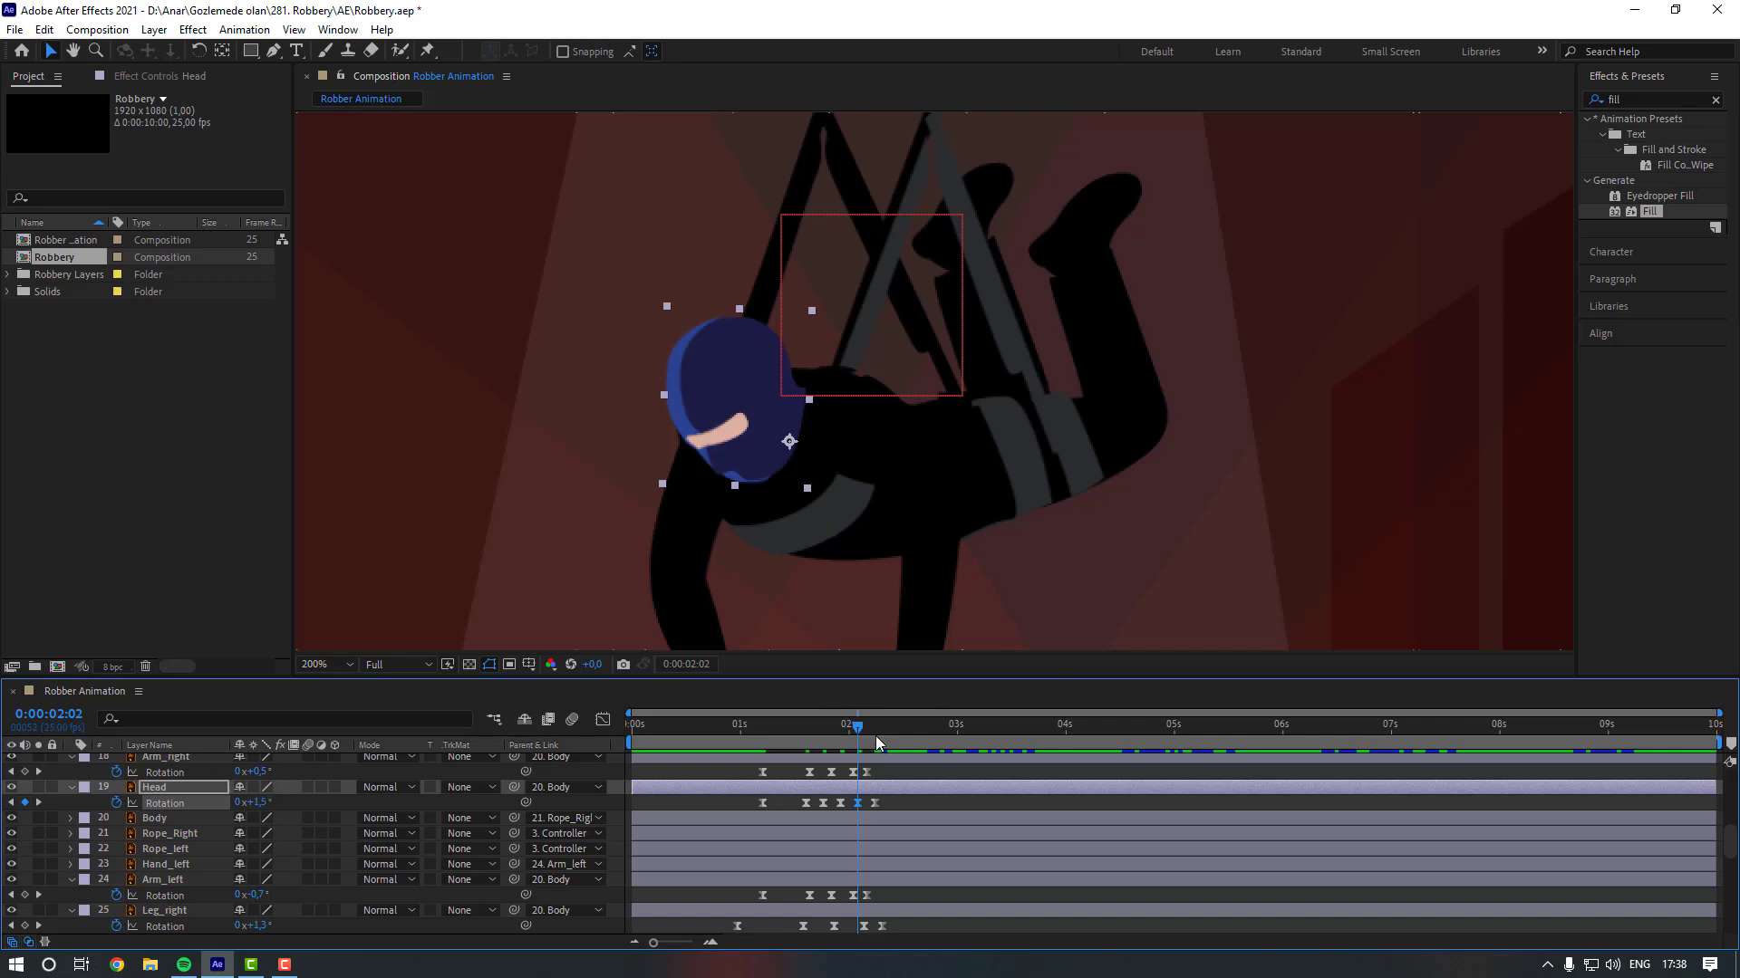
Play back the robber's descent from 0:00:01:00 to check the softened head swing.
{"action": "left_click_drag", "start_coordinate": [875, 736], "coordinate": [740, 737]}
{"action": "scroll", "coordinate": [825, 583], "scroll_direction": "down", "scroll_amount": 4}
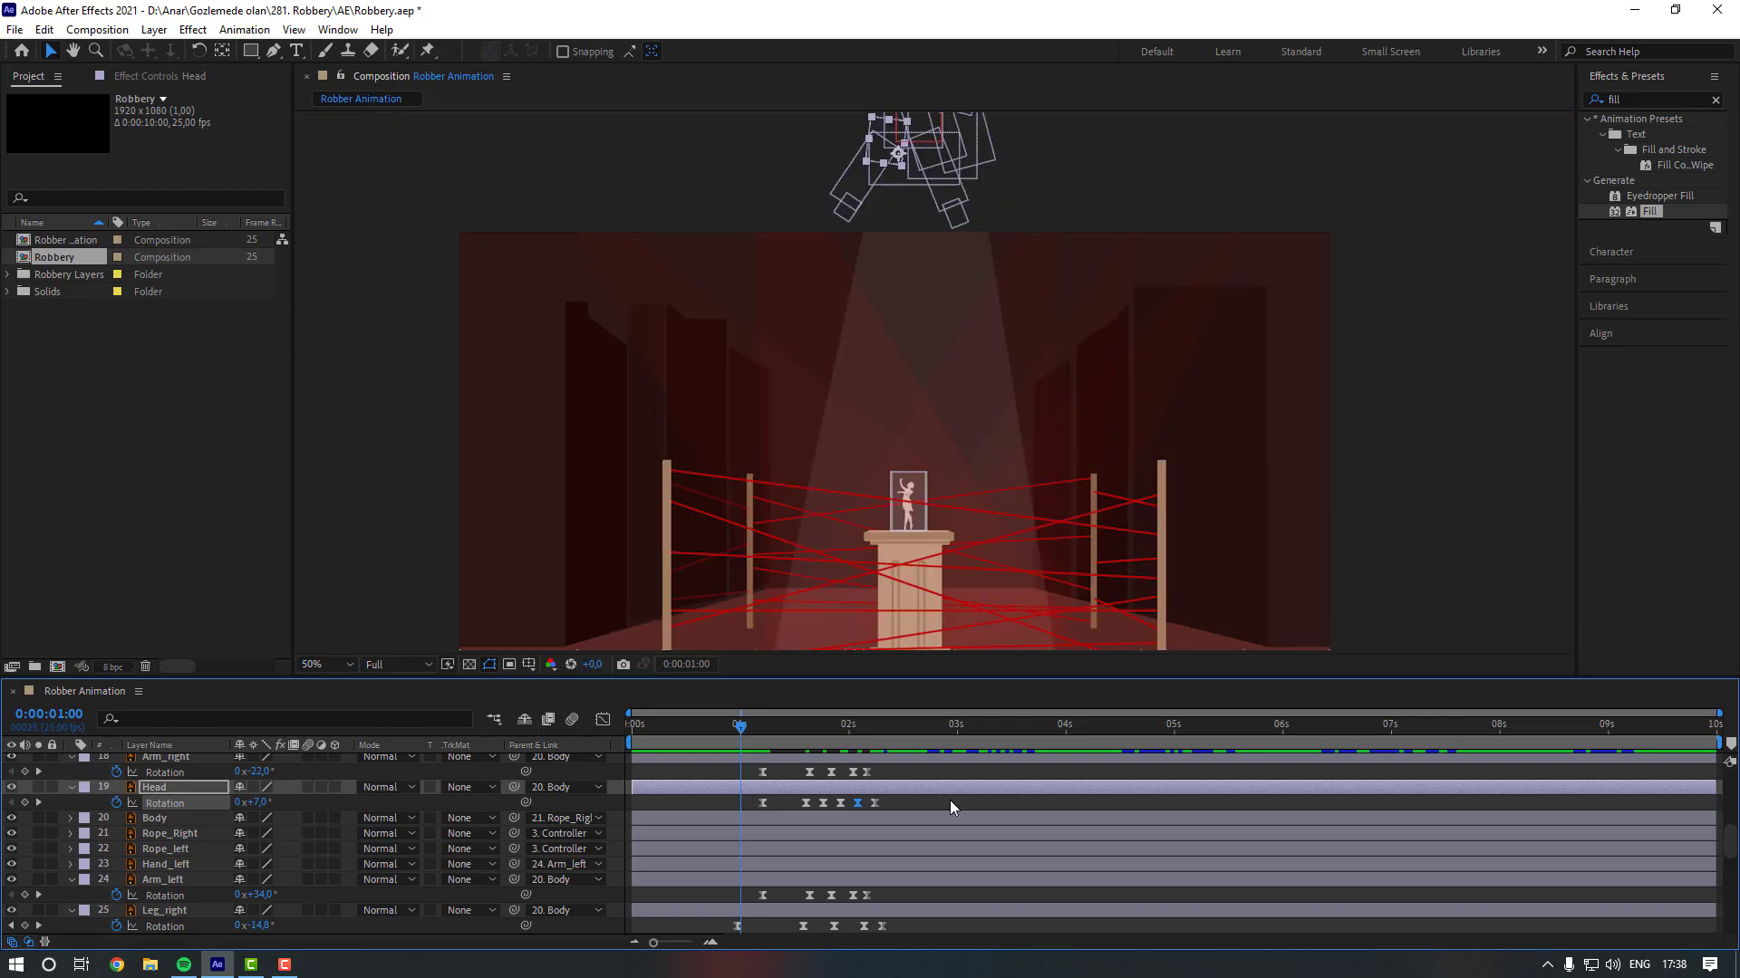
{"action": "left_click", "coordinate": [950, 801]}
{"action": "key", "text": "space"}
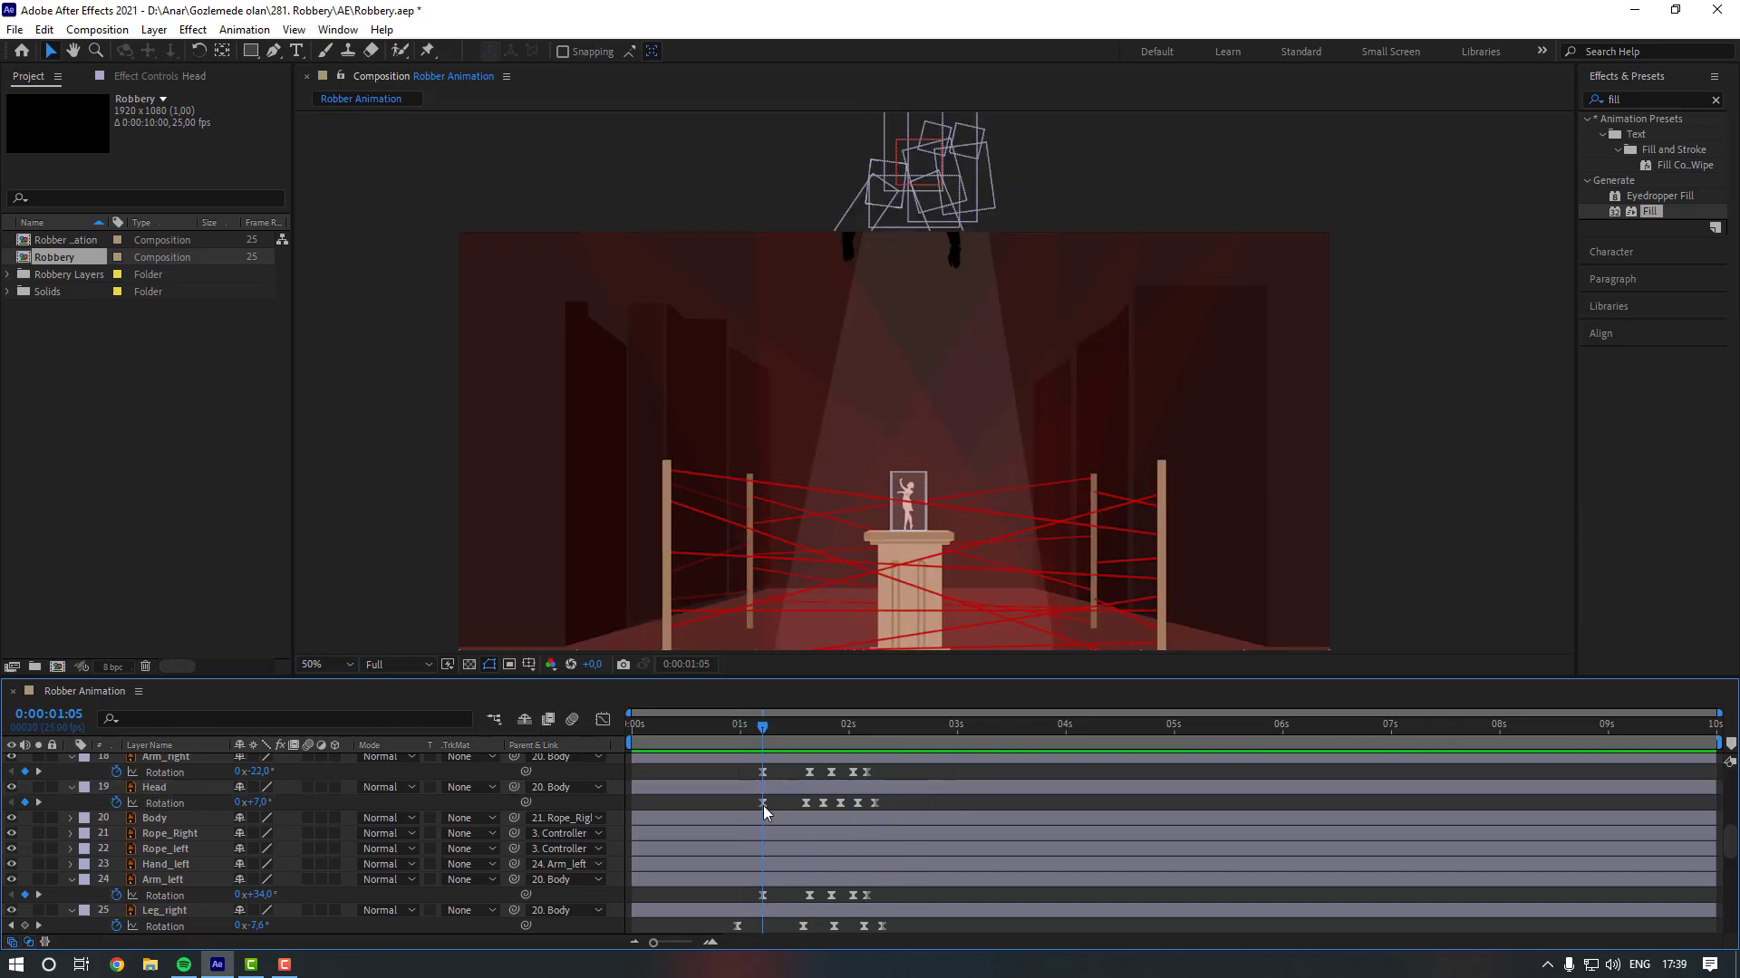
Try moving the Head's first rotation keyframe earlier to about 0:00:01:00 and play back the descent from 0:00:00:21.
{"action": "left_click_drag", "start_coordinate": [759, 806], "coordinate": [739, 806]}
{"action": "left_click", "coordinate": [769, 806]}
{"action": "left_click", "coordinate": [723, 730]}
{"action": "key", "text": "space"}
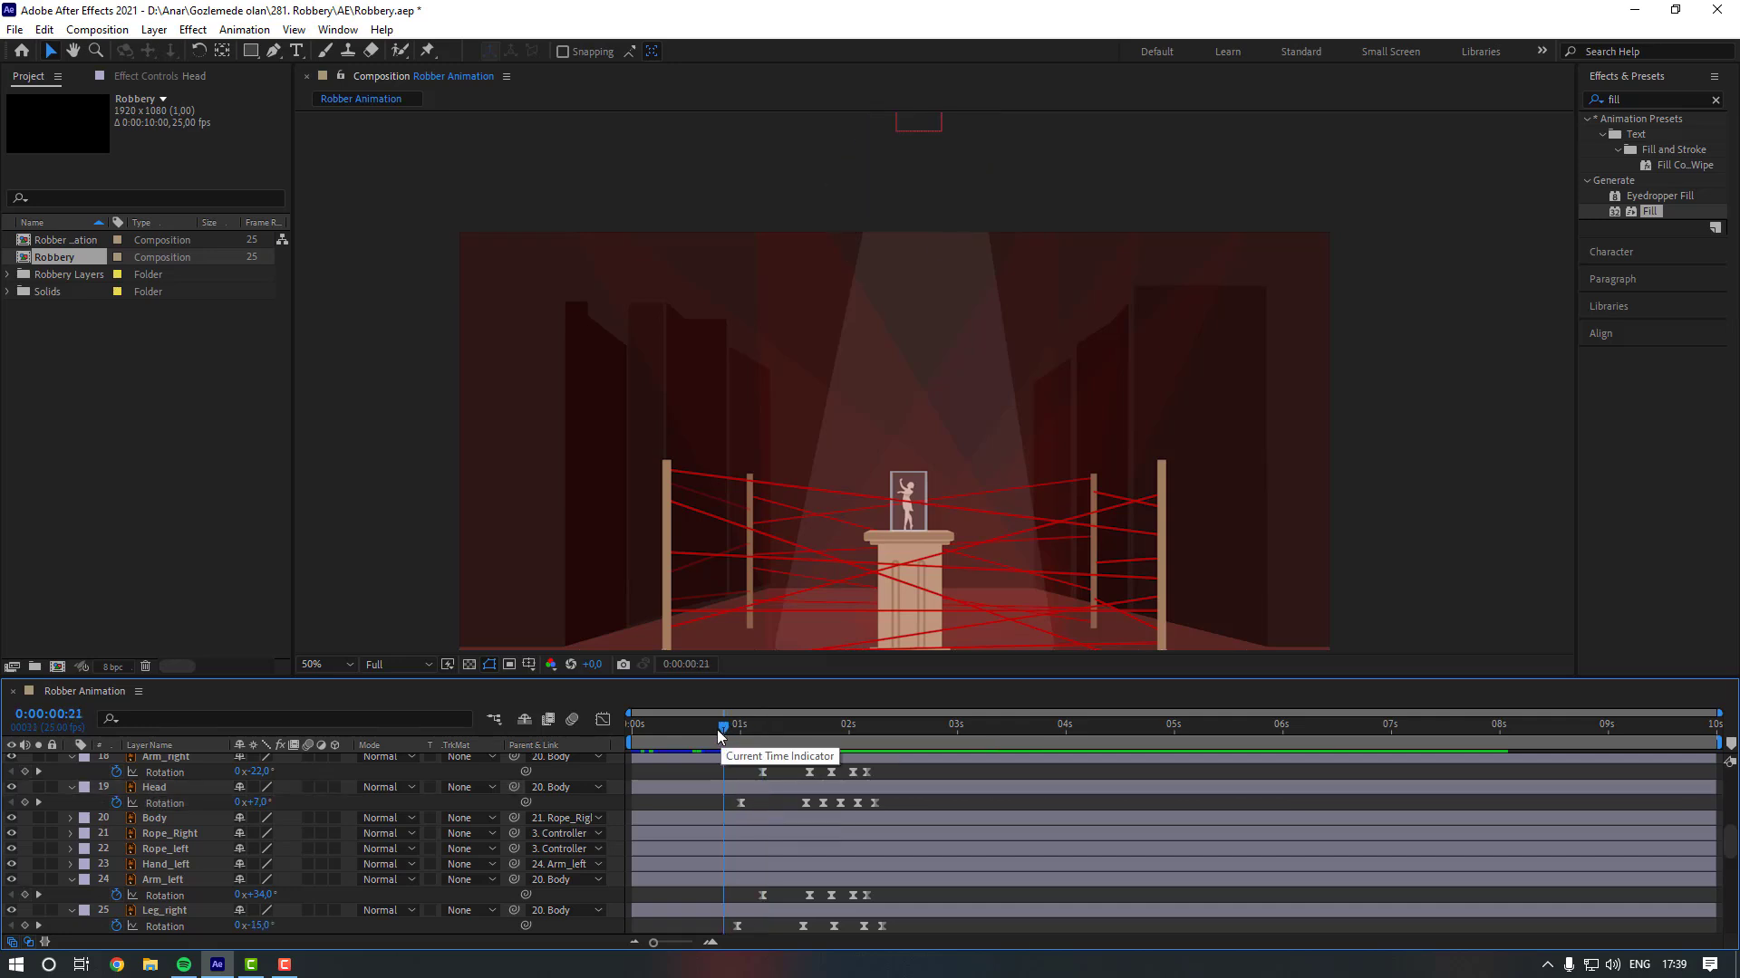
Return the Head's first rotation keyframe to 0:00:01:05 and align its -8° keyframe with the Controller's position keyframe at 0:00:01:13.
{"action": "left_click", "coordinate": [805, 729]}
{"action": "left_click_drag", "start_coordinate": [809, 730], "coordinate": [917, 741]}
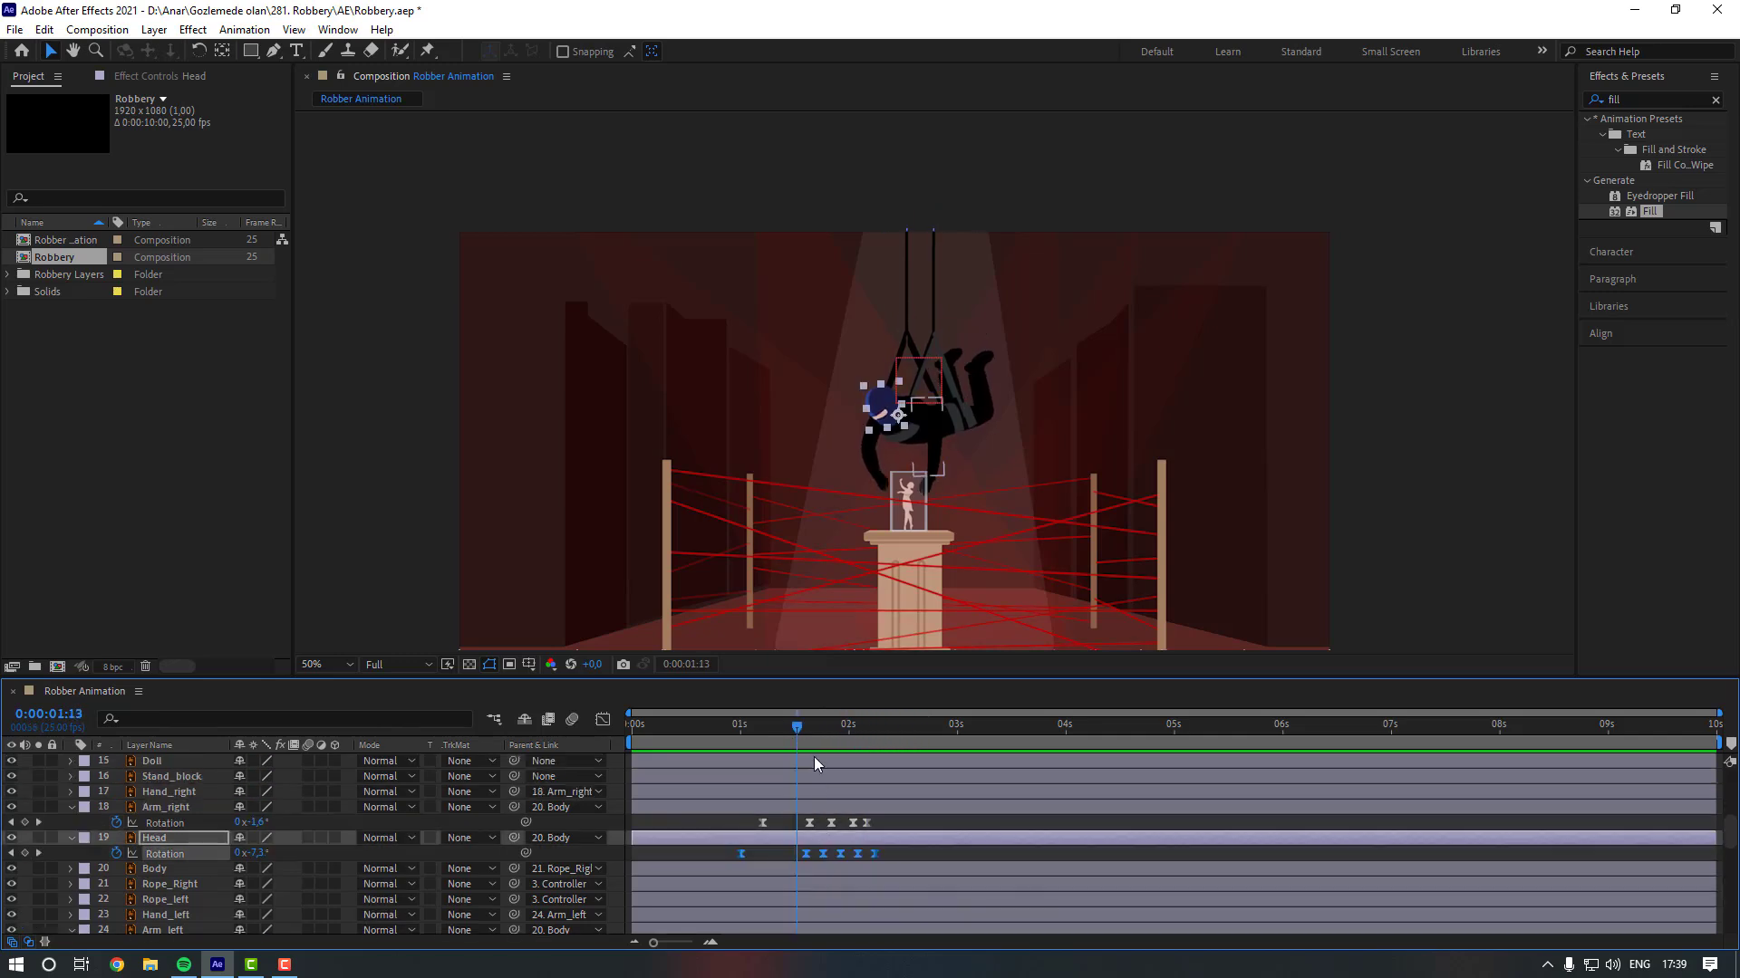
{"action": "scroll", "coordinate": [802, 779], "scroll_direction": "up", "scroll_amount": 5}
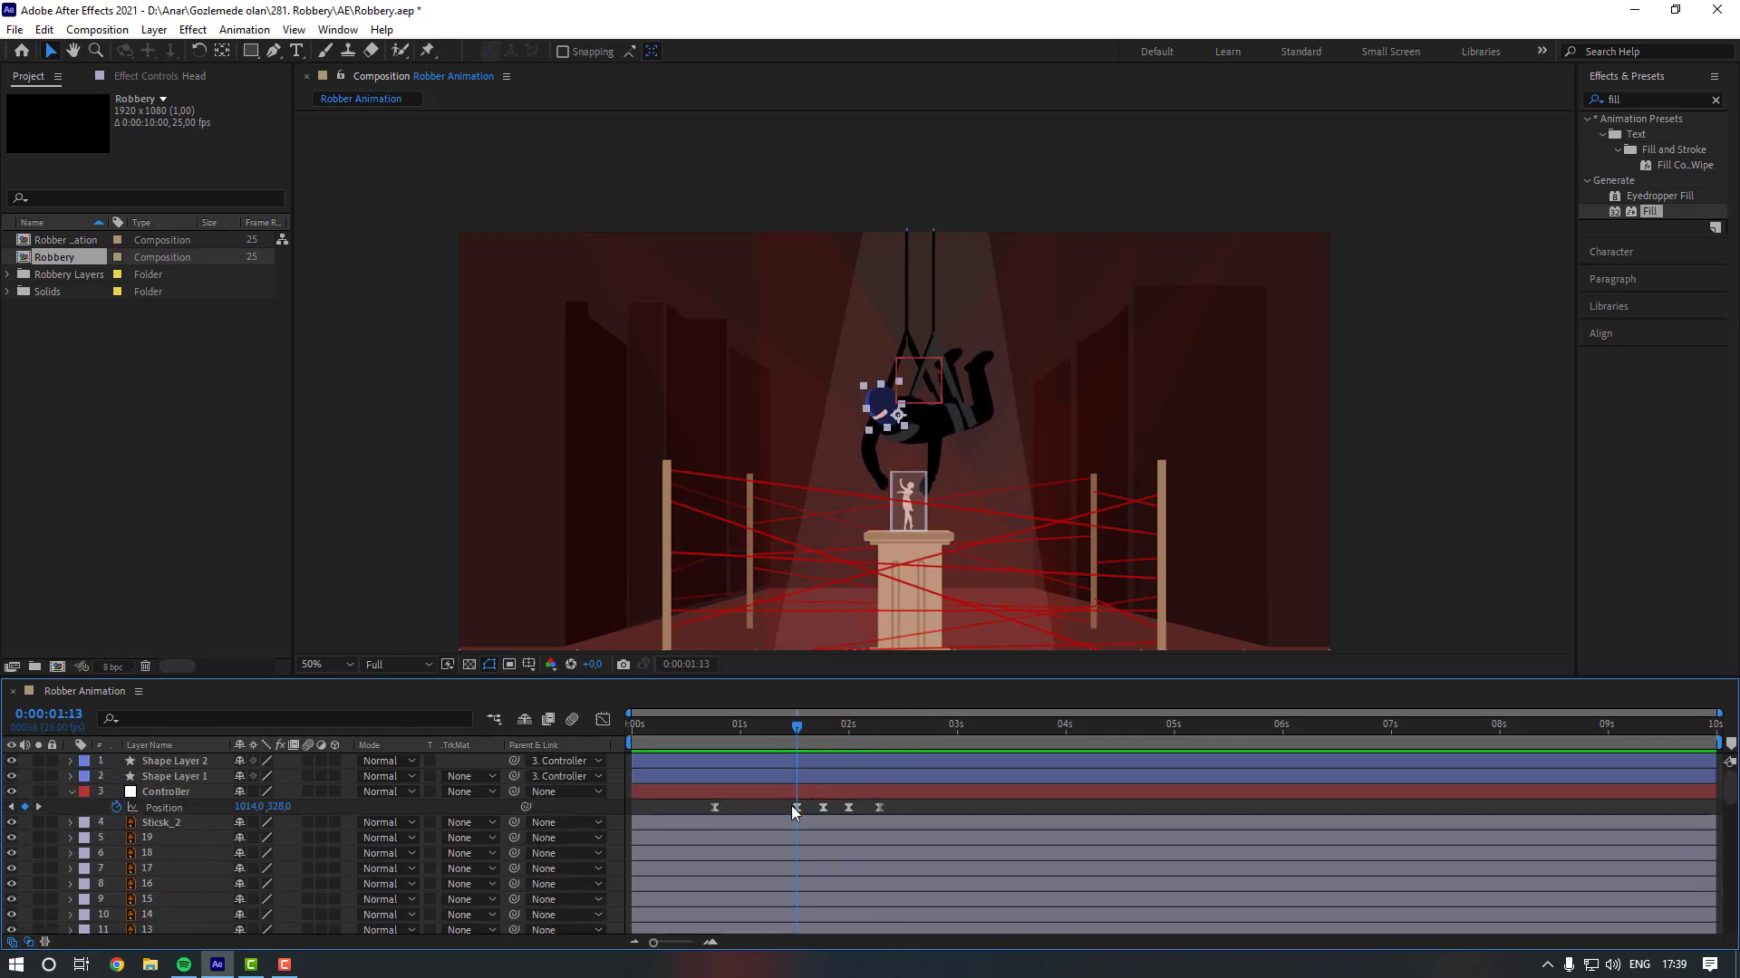
{"action": "scroll", "coordinate": [822, 815], "scroll_direction": "down", "scroll_amount": 5}
{"action": "left_click", "coordinate": [771, 855]}
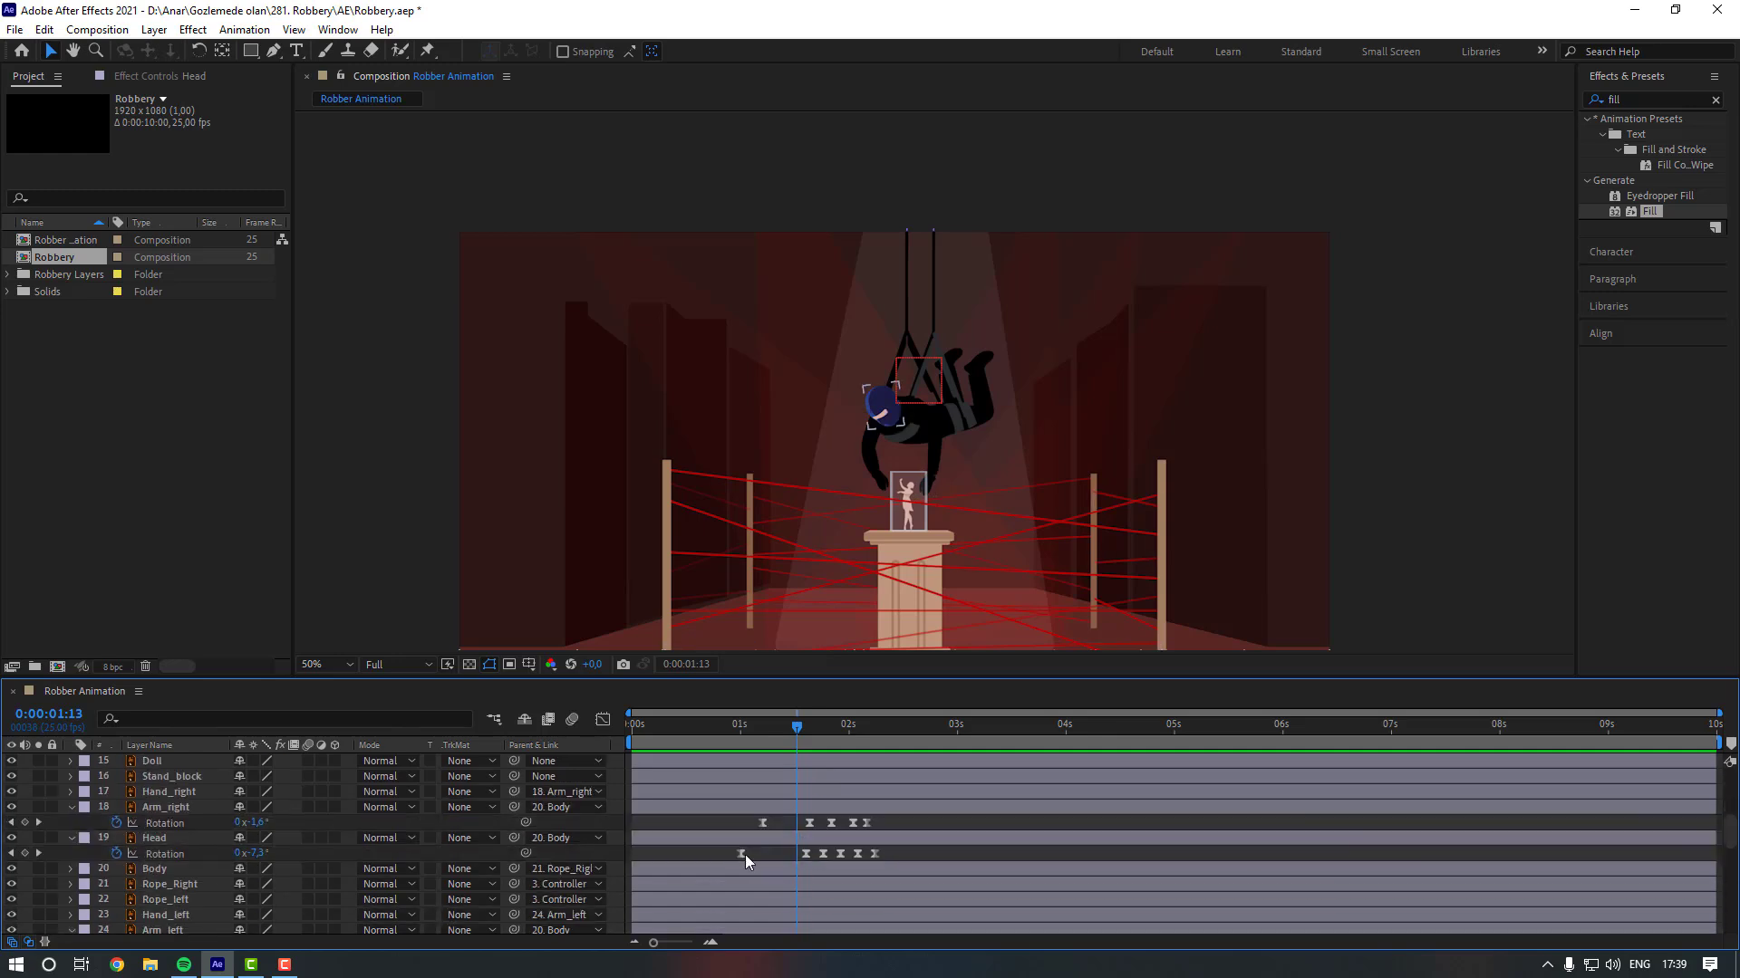
{"action": "left_click_drag", "start_coordinate": [741, 855], "coordinate": [764, 855]}
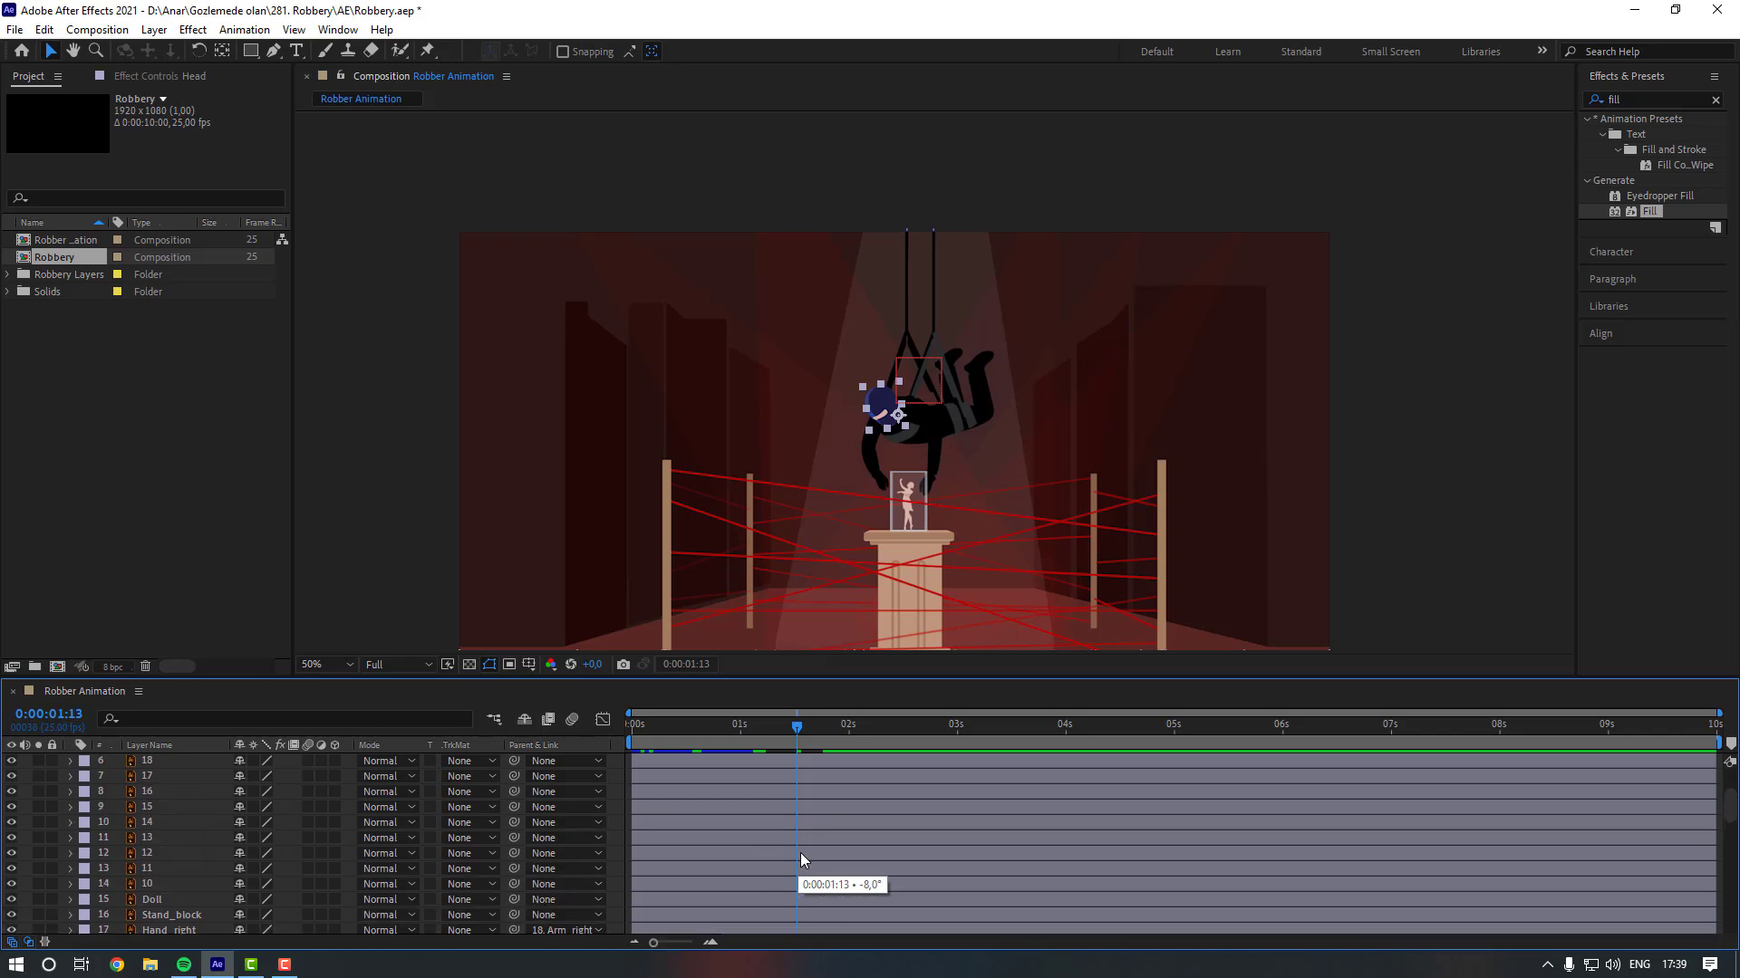
Compare the Head and Controller keyframes at 0:00:01:19, and shift the Head's last three keyframes so the -3° one falls at 0:00:02:00.
{"action": "left_click_drag", "start_coordinate": [819, 736], "coordinate": [824, 737]}
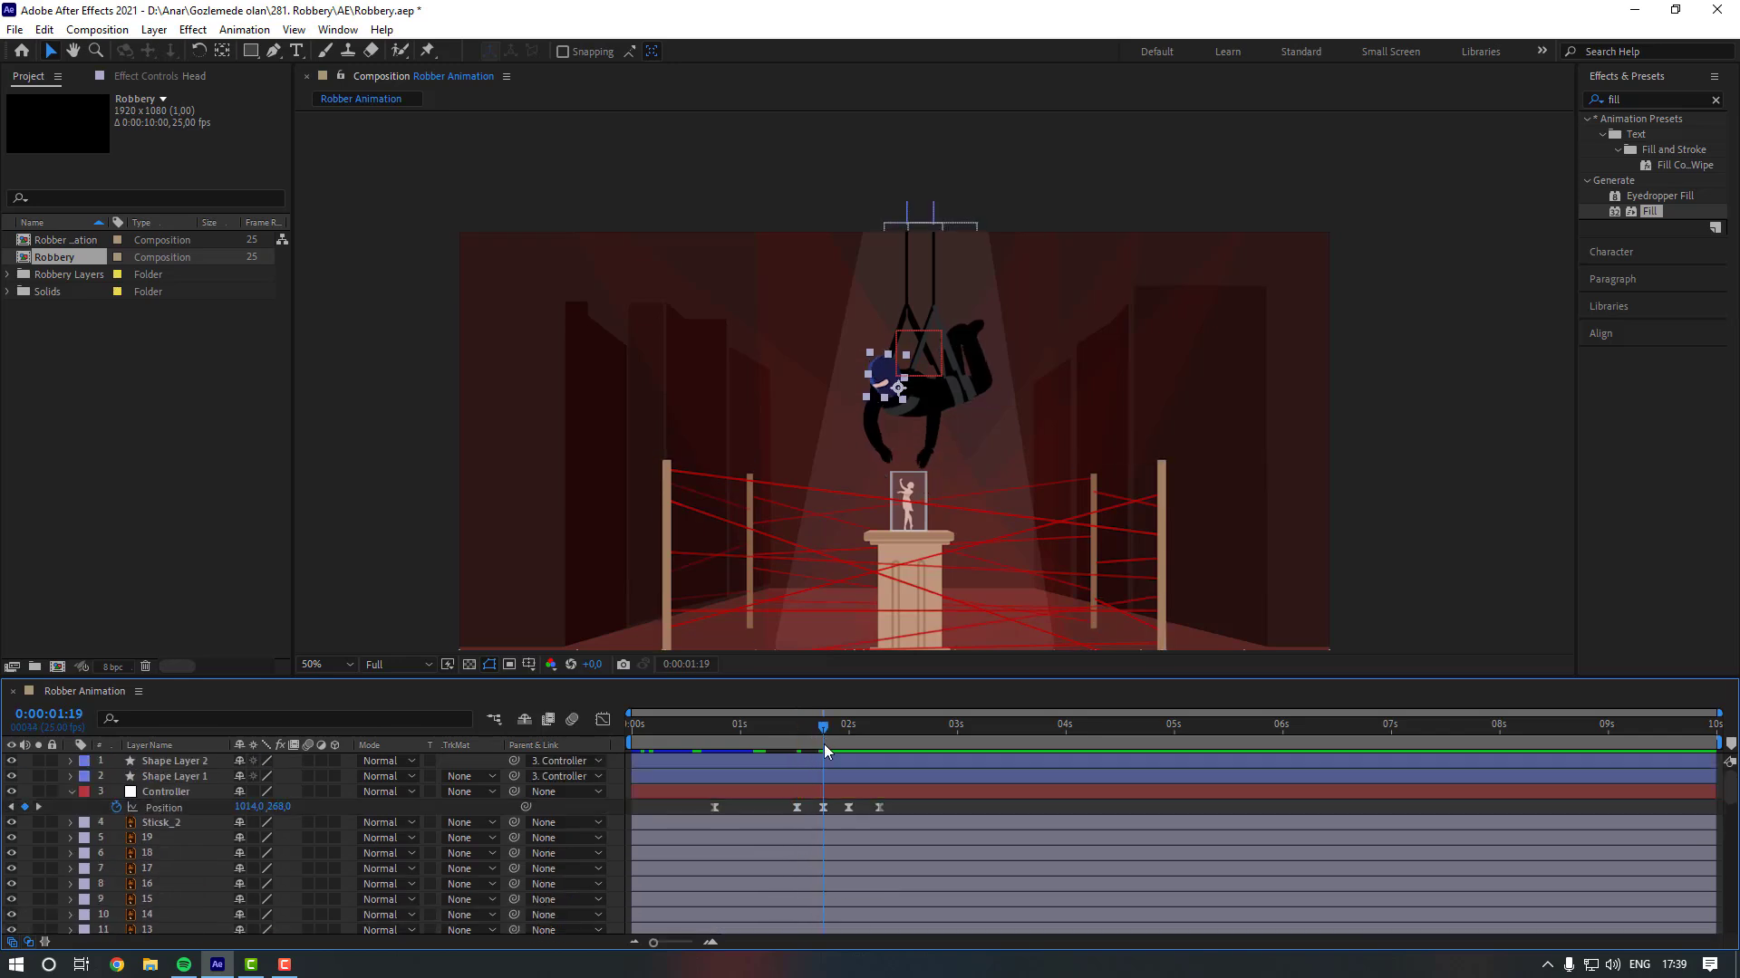
{"action": "scroll", "coordinate": [825, 797], "scroll_direction": "down", "scroll_amount": 5}
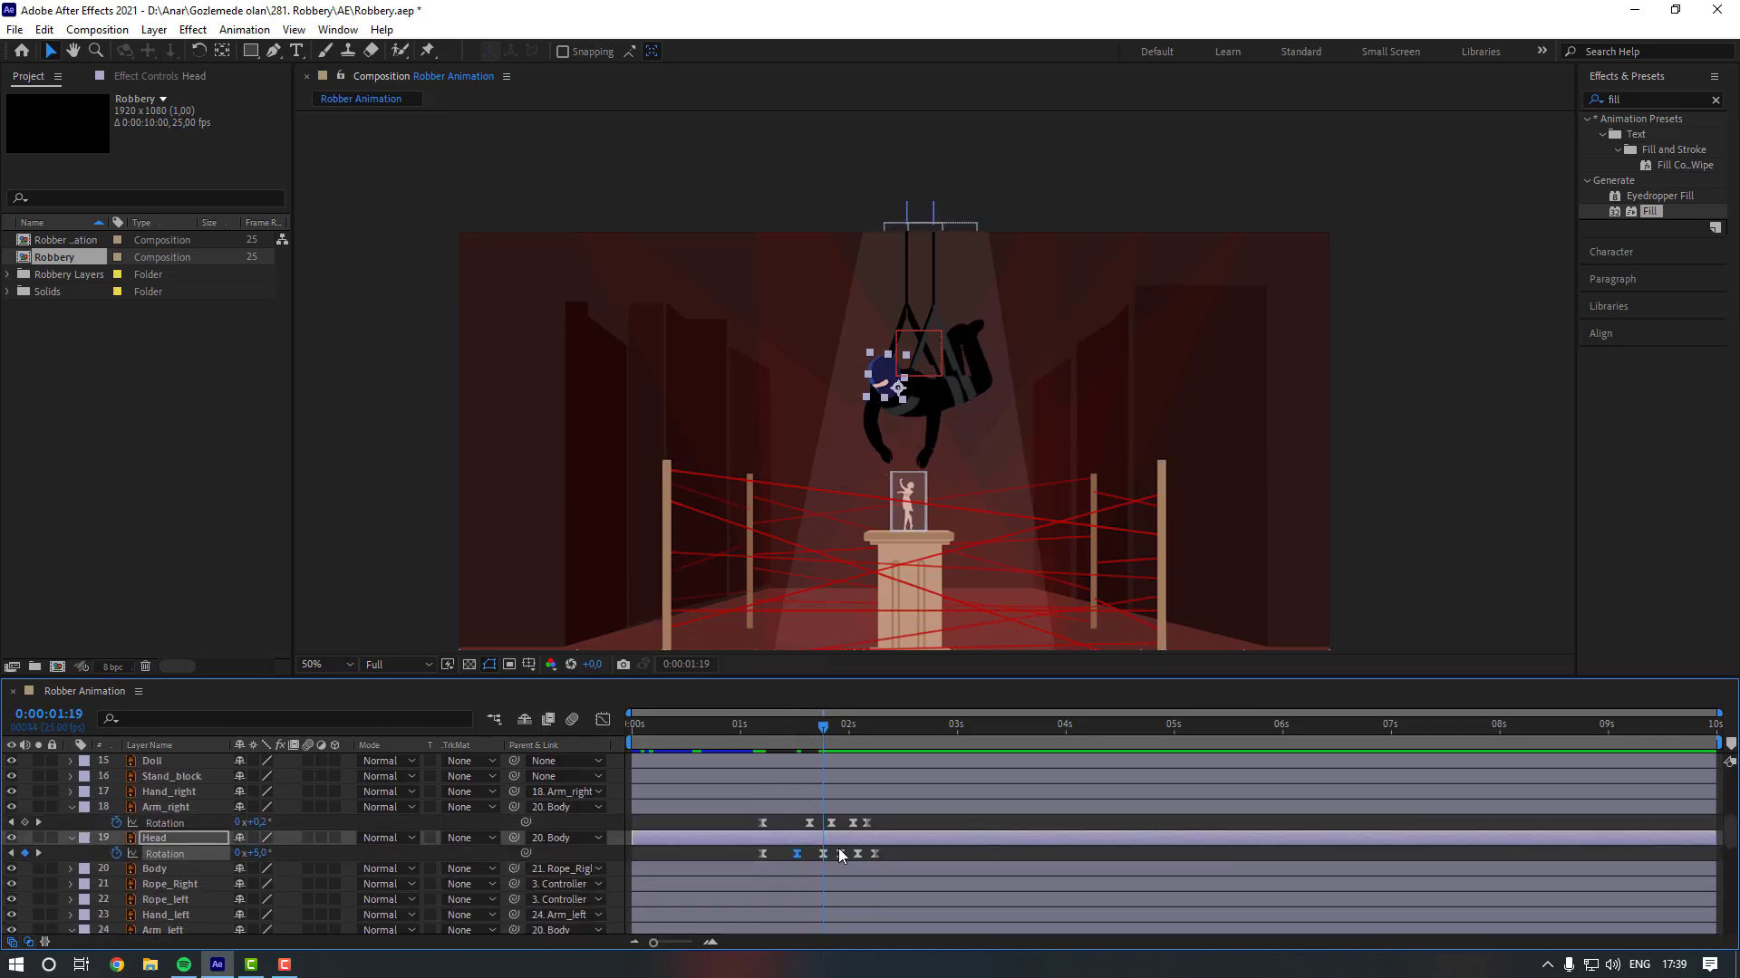
{"action": "scroll", "coordinate": [841, 856], "scroll_direction": "up", "scroll_amount": 5}
{"action": "left_click", "coordinate": [851, 736]}
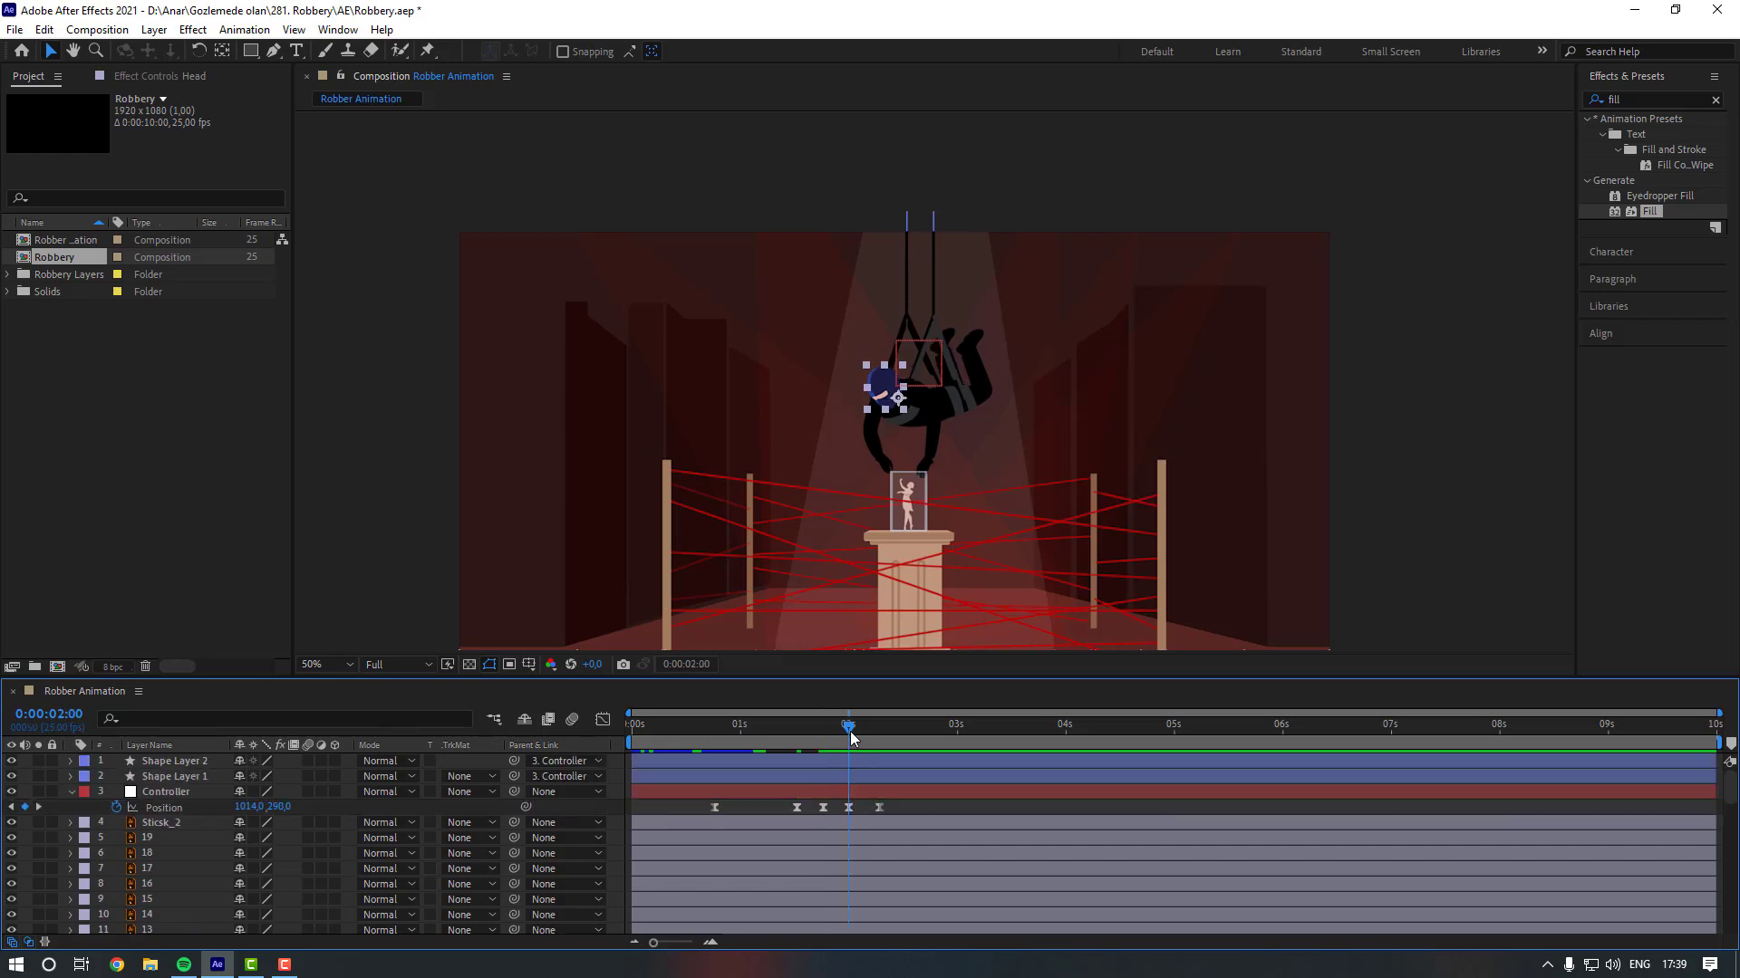
{"action": "scroll", "coordinate": [840, 795], "scroll_direction": "down", "scroll_amount": 5}
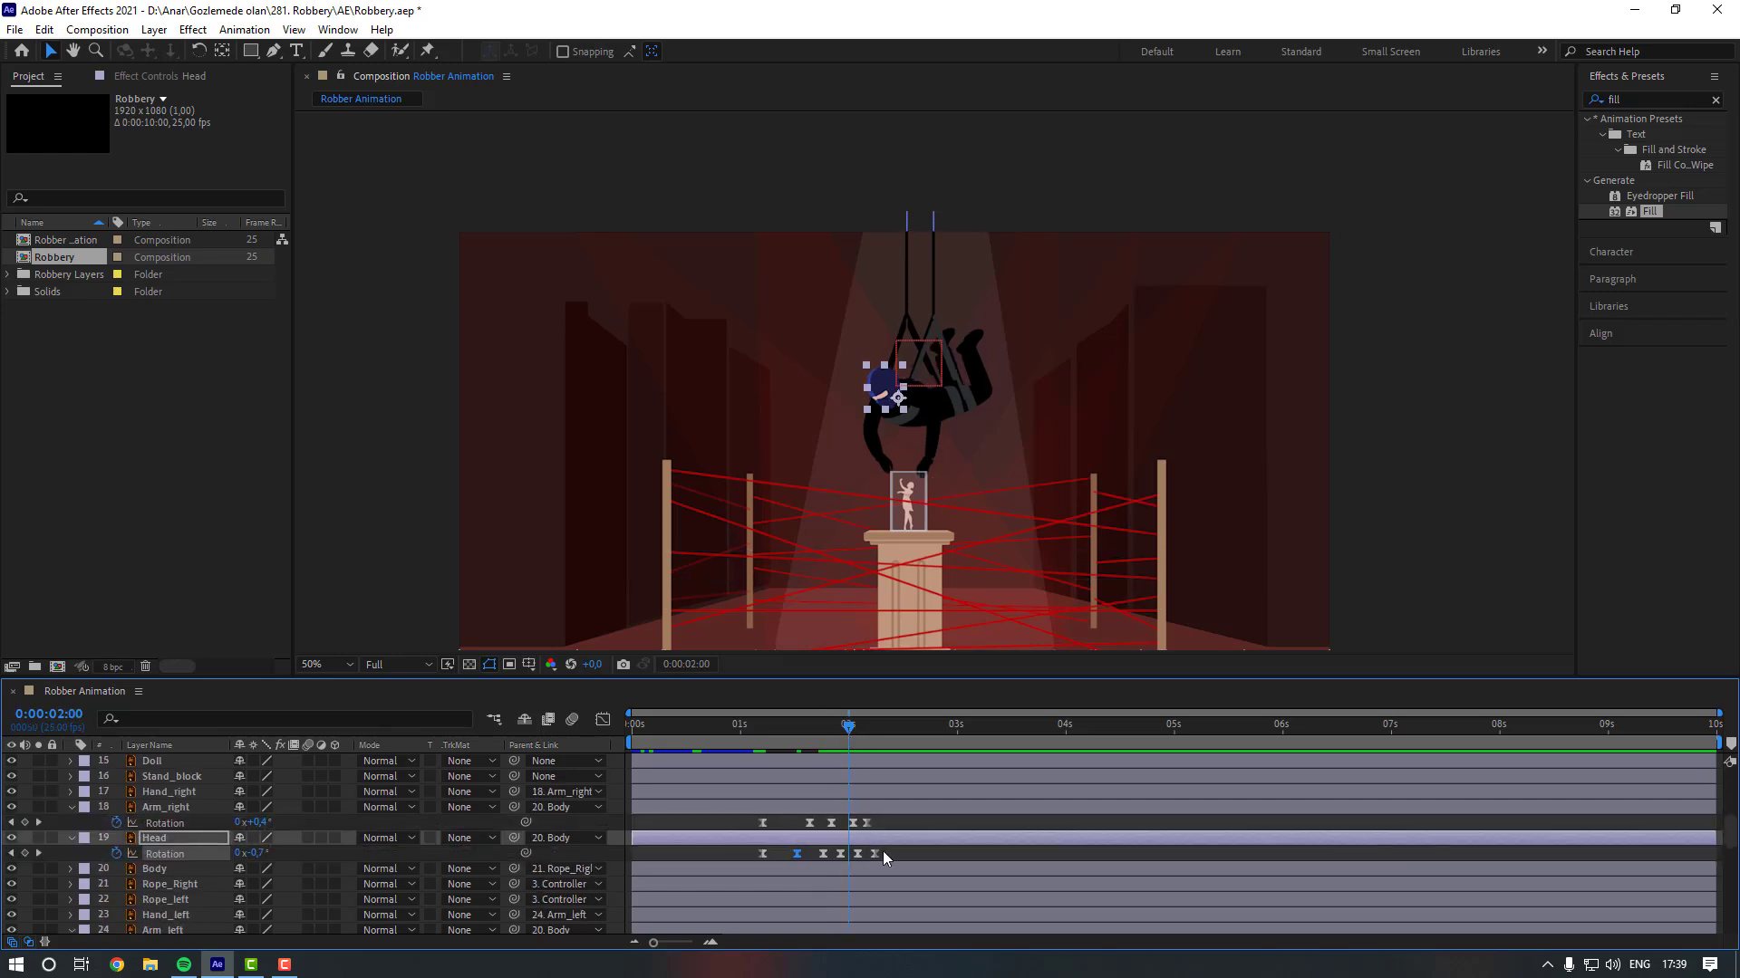
{"action": "left_click_drag", "start_coordinate": [883, 851], "coordinate": [846, 855]}
{"action": "left_click", "coordinate": [858, 858]}
Shift the Head's last two rotation keyframes so the 1.5° one aligns with the Controller's keyframe at 0:00:02:07.
{"action": "scroll", "coordinate": [856, 842], "scroll_direction": "up", "scroll_amount": 5}
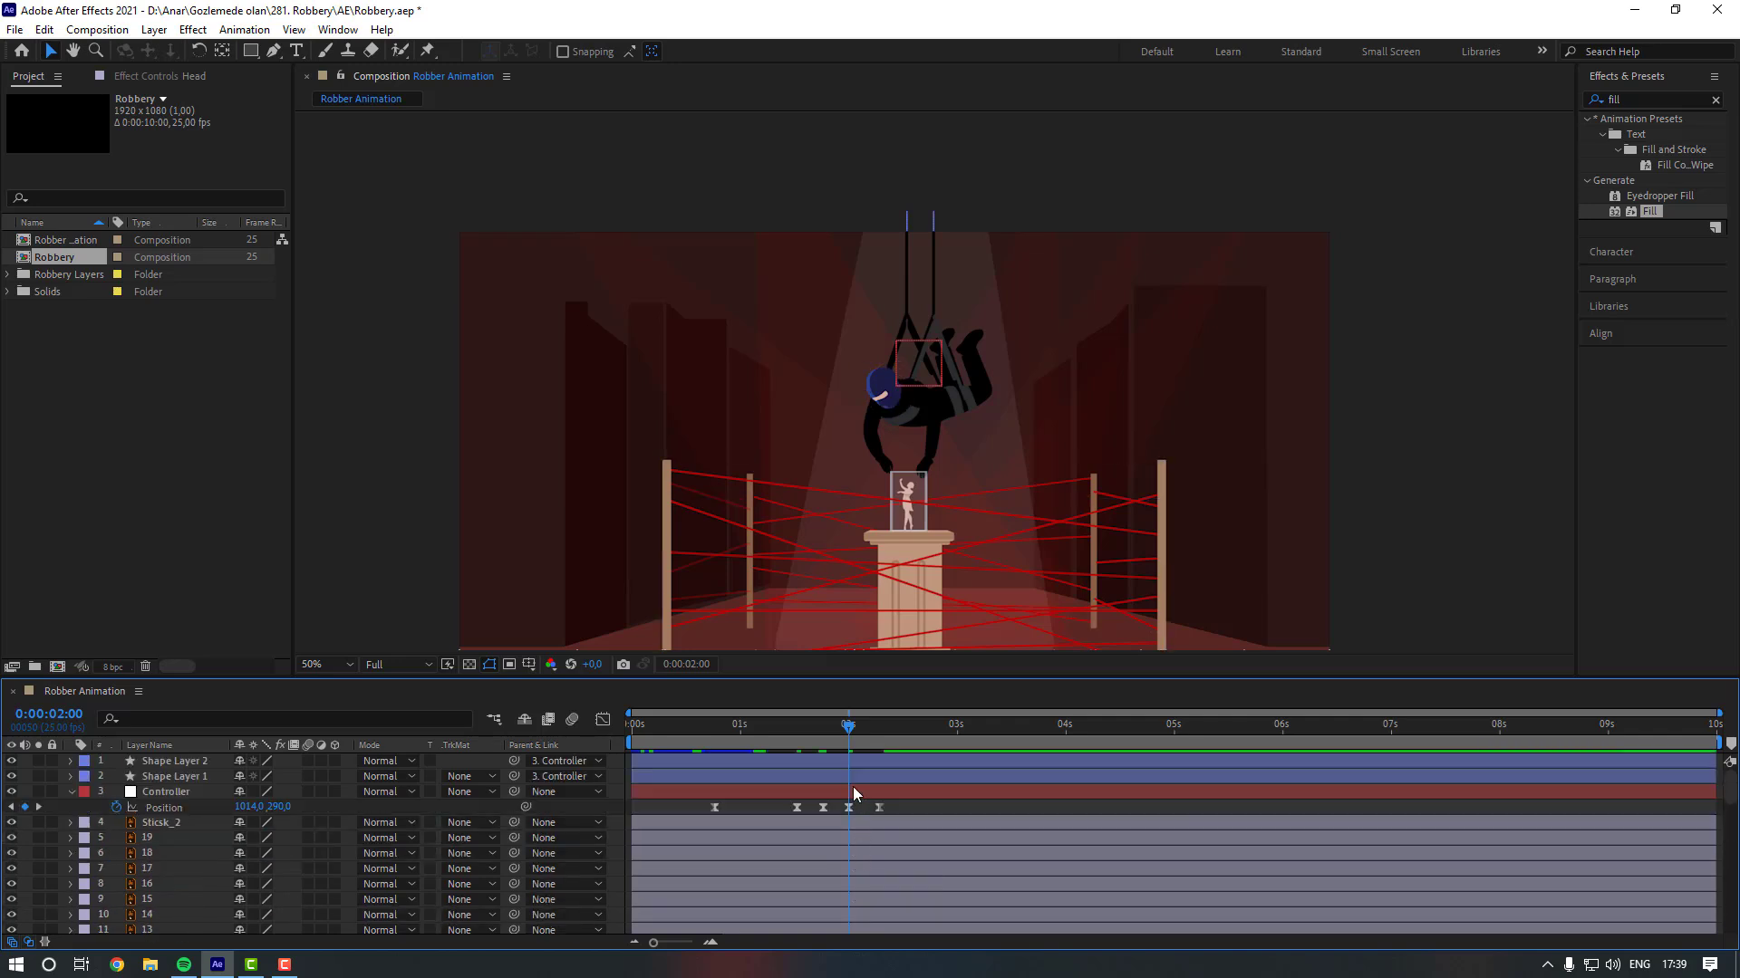
{"action": "left_click", "coordinate": [879, 736]}
{"action": "scroll", "coordinate": [868, 796], "scroll_direction": "down", "scroll_amount": 4}
{"action": "left_click_drag", "start_coordinate": [893, 895], "coordinate": [880, 903]}
{"action": "left_click", "coordinate": [889, 902]}
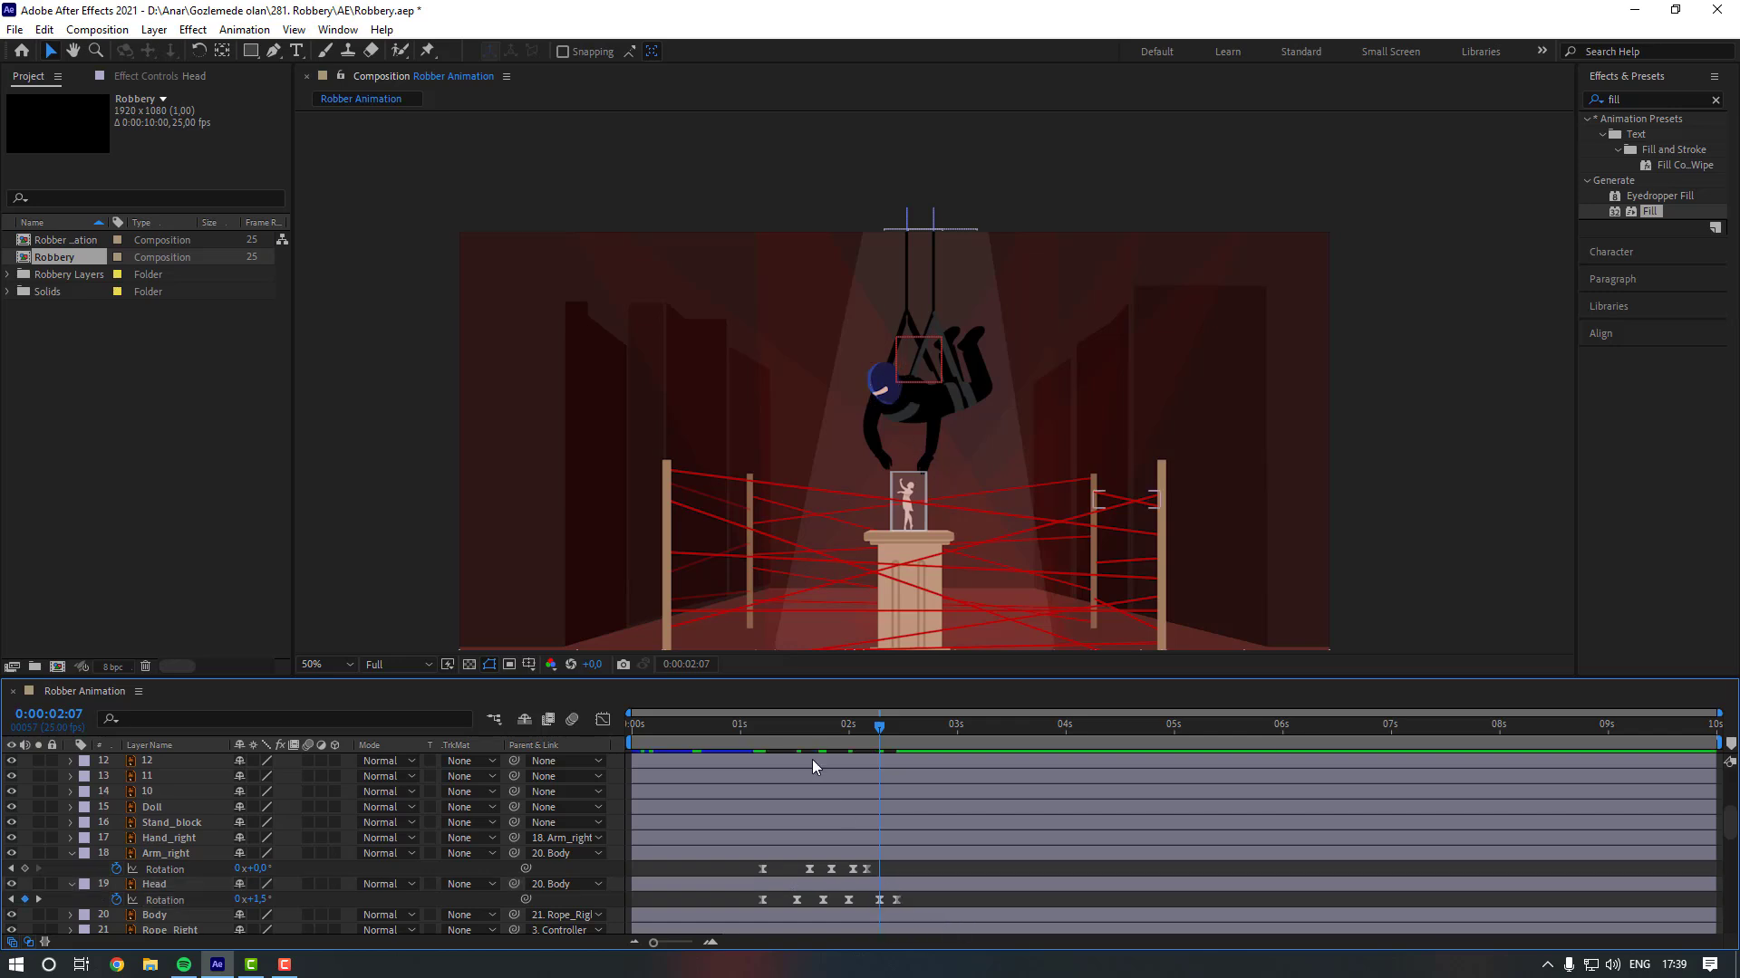
Play back the descent from 0:00:01:01 to check the retimed head swing and save the project.
{"action": "left_click_drag", "start_coordinate": [790, 731], "coordinate": [743, 731]}
{"action": "key", "text": "space"}
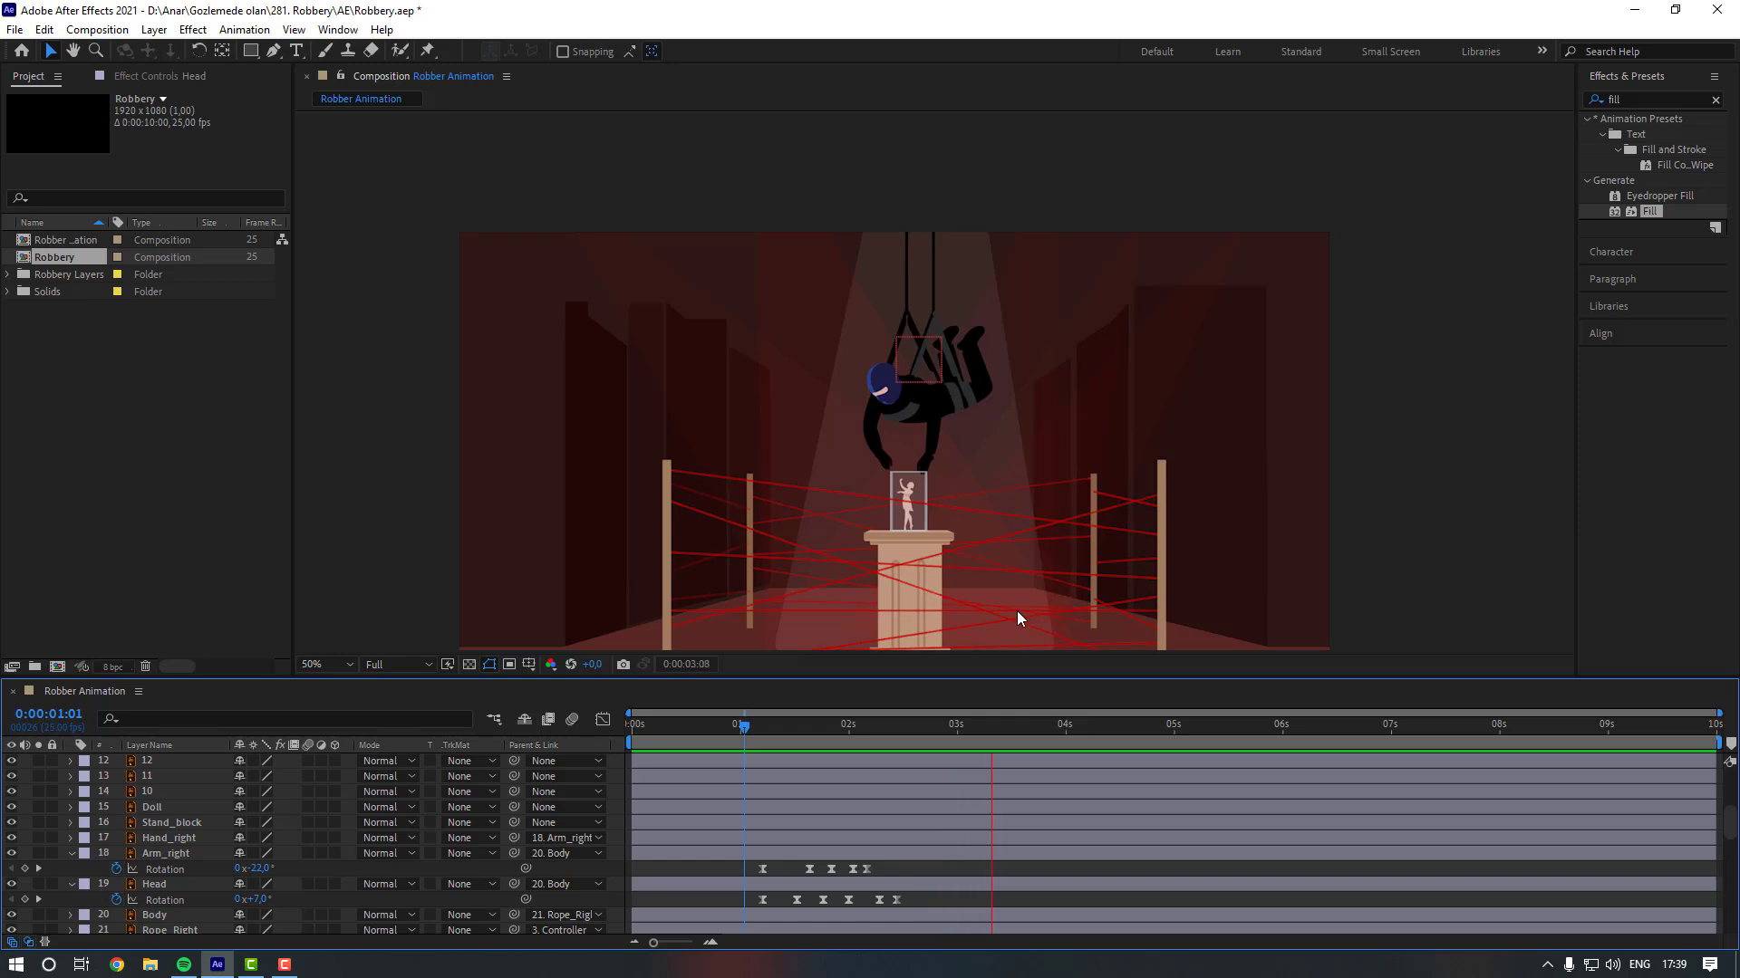
{"action": "key", "text": "space"}
{"action": "key", "text": "ctrl+s"}
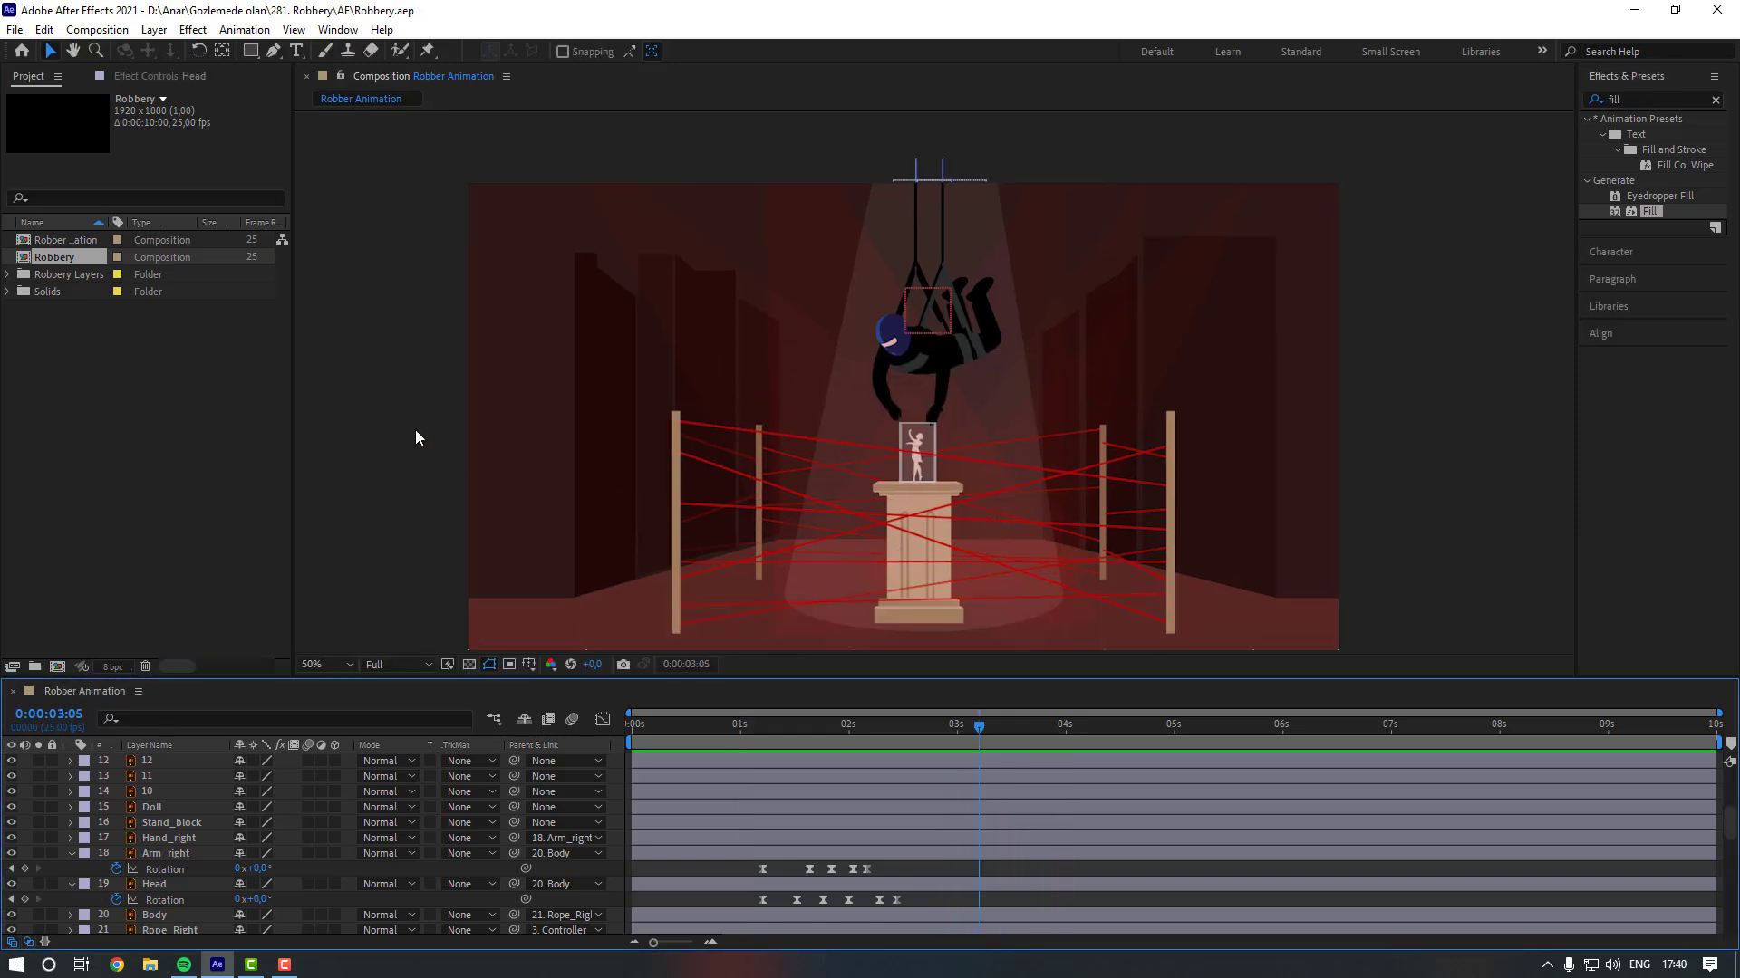
Add a Controller position keyframe at 0:00:02:15 and set its Y position to 304 at 0:00:03:00.
{"action": "left_click", "coordinate": [913, 727]}
{"action": "scroll", "coordinate": [913, 748], "scroll_direction": "down", "scroll_amount": 1}
{"action": "scroll", "coordinate": [906, 779], "scroll_direction": "up", "scroll_amount": 5}
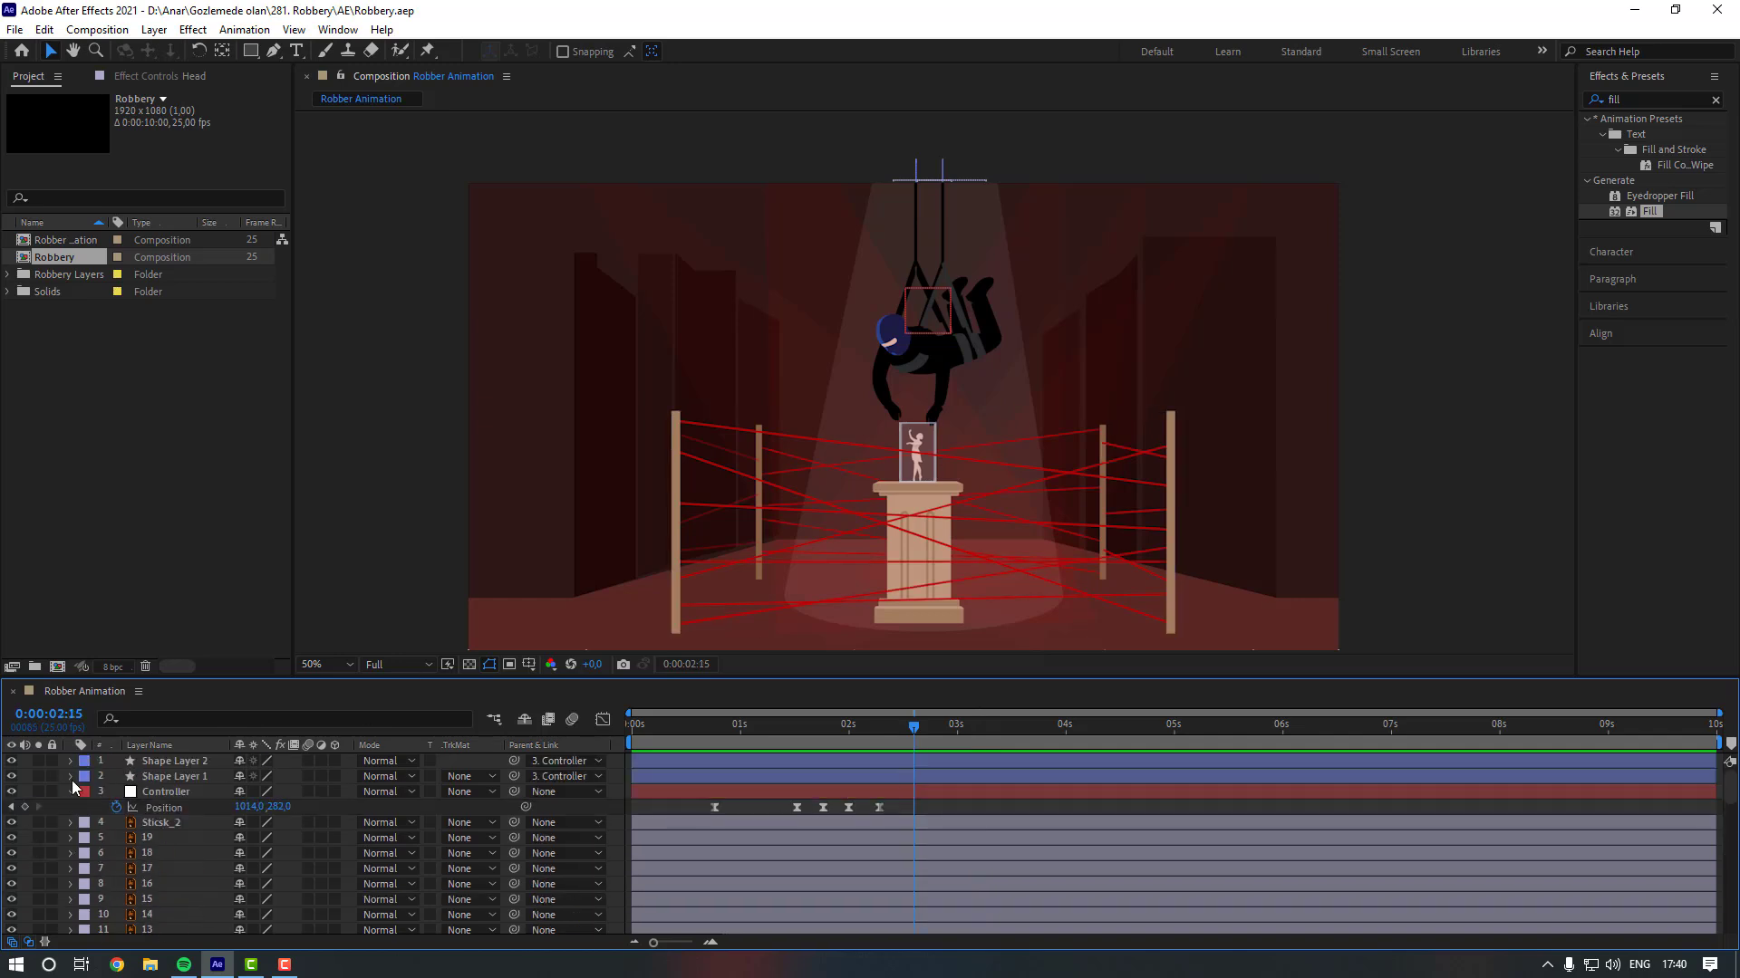
{"action": "left_click", "coordinate": [24, 807]}
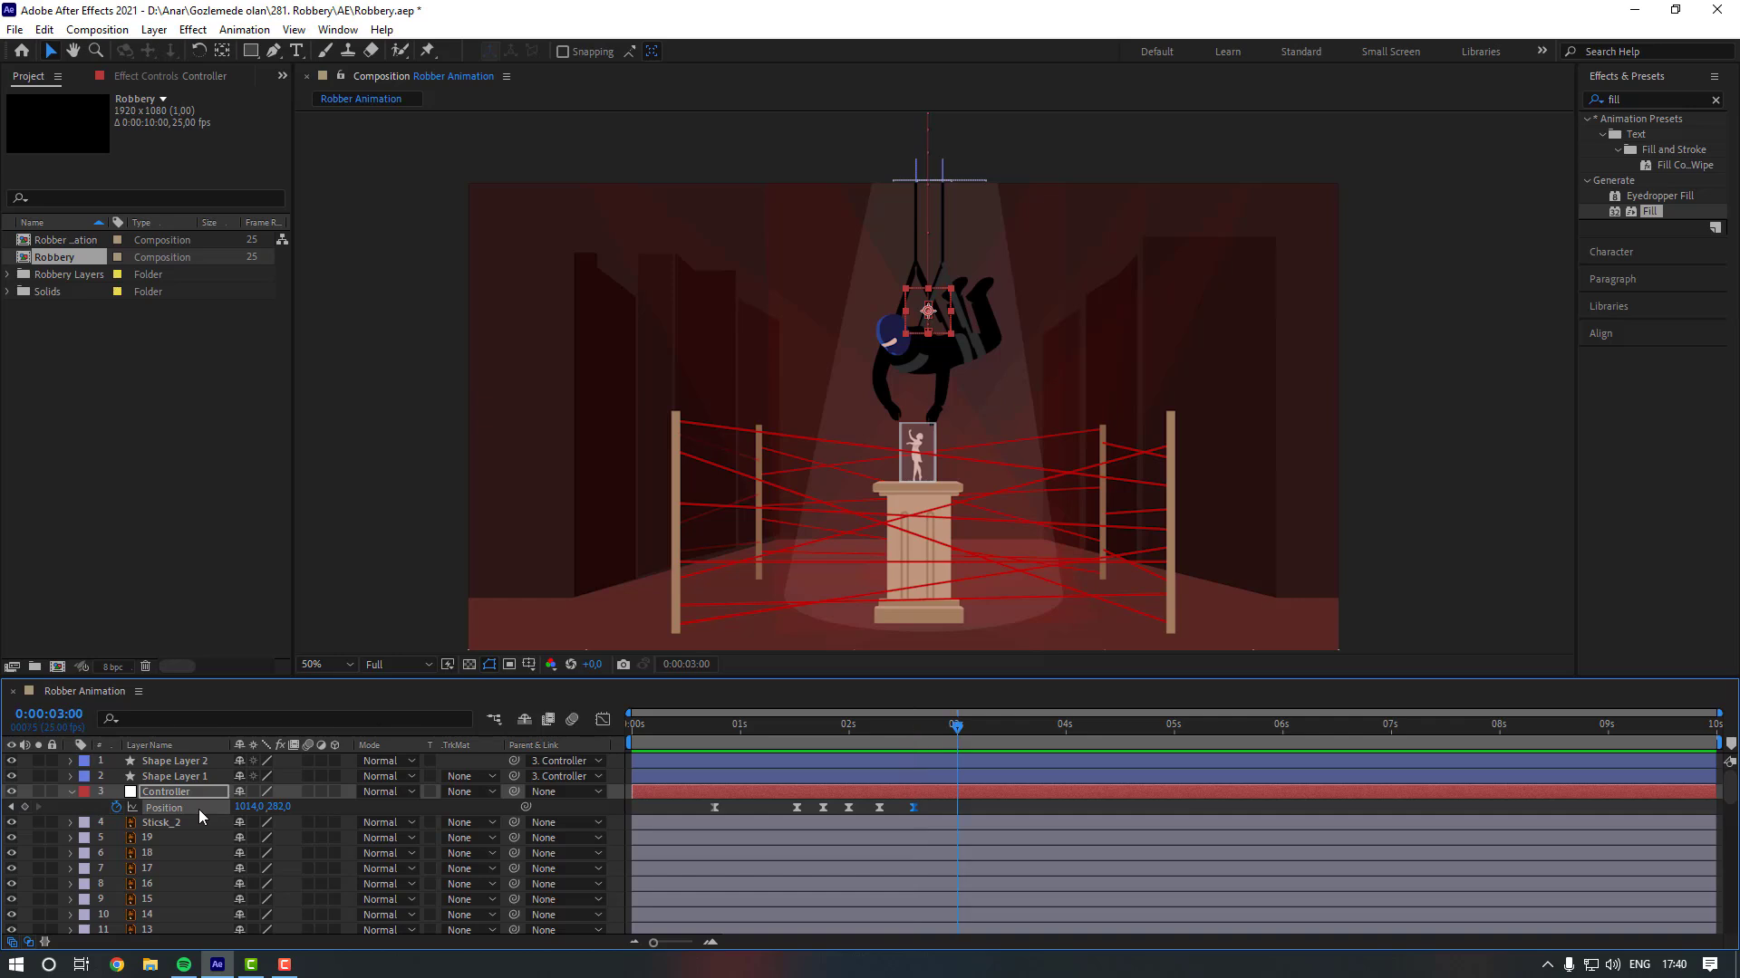
{"action": "left_click_drag", "start_coordinate": [290, 809], "coordinate": [309, 808]}
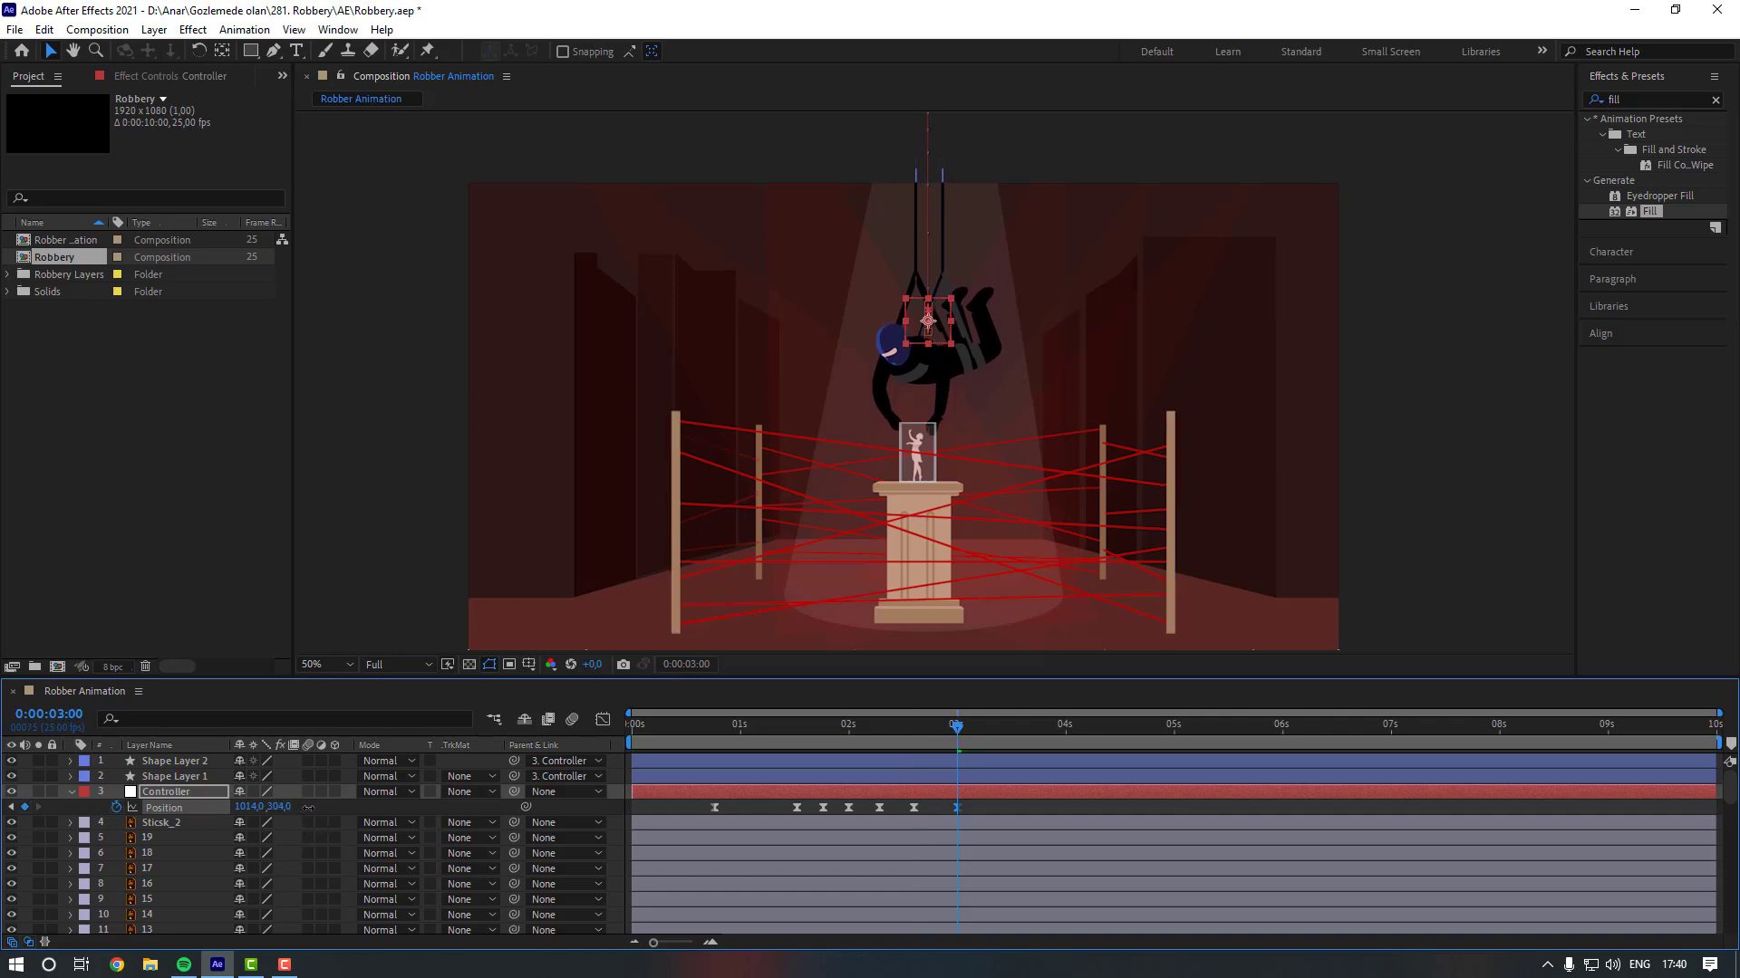
Add rotation keyframes holding the current pose of Arm_right and Arm_left at 0:00:02:15.
{"action": "scroll", "coordinate": [940, 841], "scroll_direction": "down", "scroll_amount": 5}
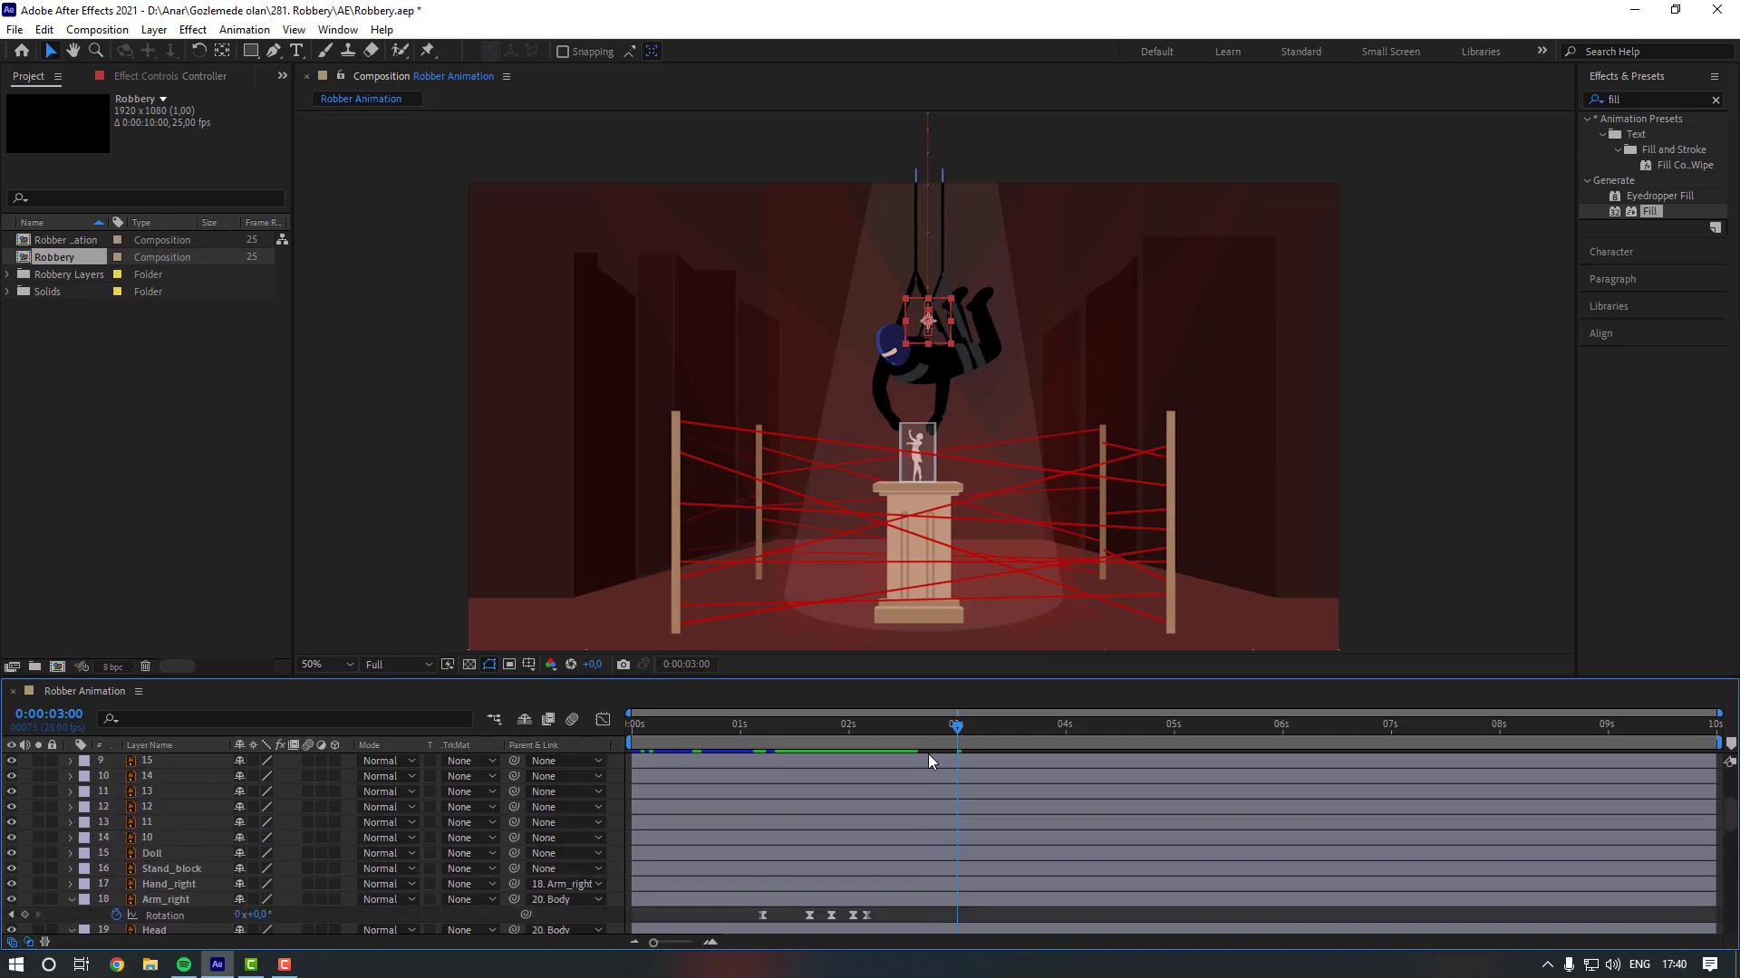
{"action": "scroll", "coordinate": [928, 753], "scroll_direction": "up", "scroll_amount": 2}
{"action": "left_click", "coordinate": [914, 725]}
{"action": "scroll", "coordinate": [890, 818], "scroll_direction": "up", "scroll_amount": 1}
{"action": "scroll", "coordinate": [890, 818], "scroll_direction": "down", "scroll_amount": 3}
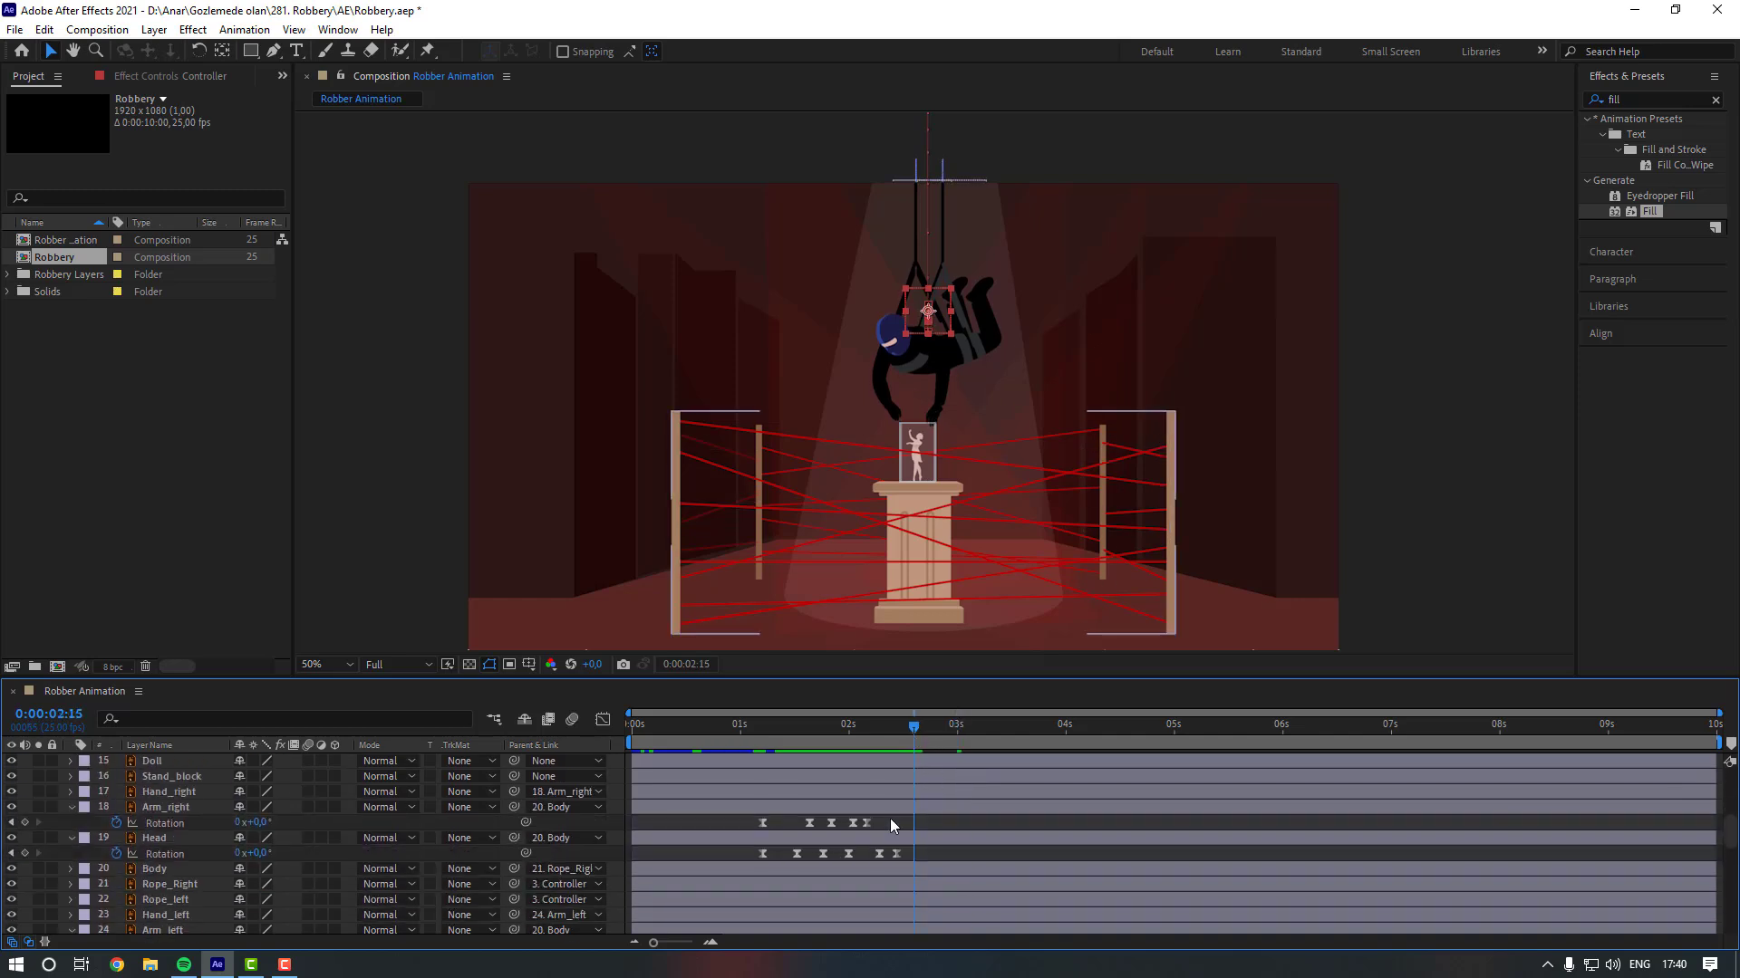
{"action": "left_click", "coordinate": [178, 812]}
{"action": "left_click", "coordinate": [26, 823]}
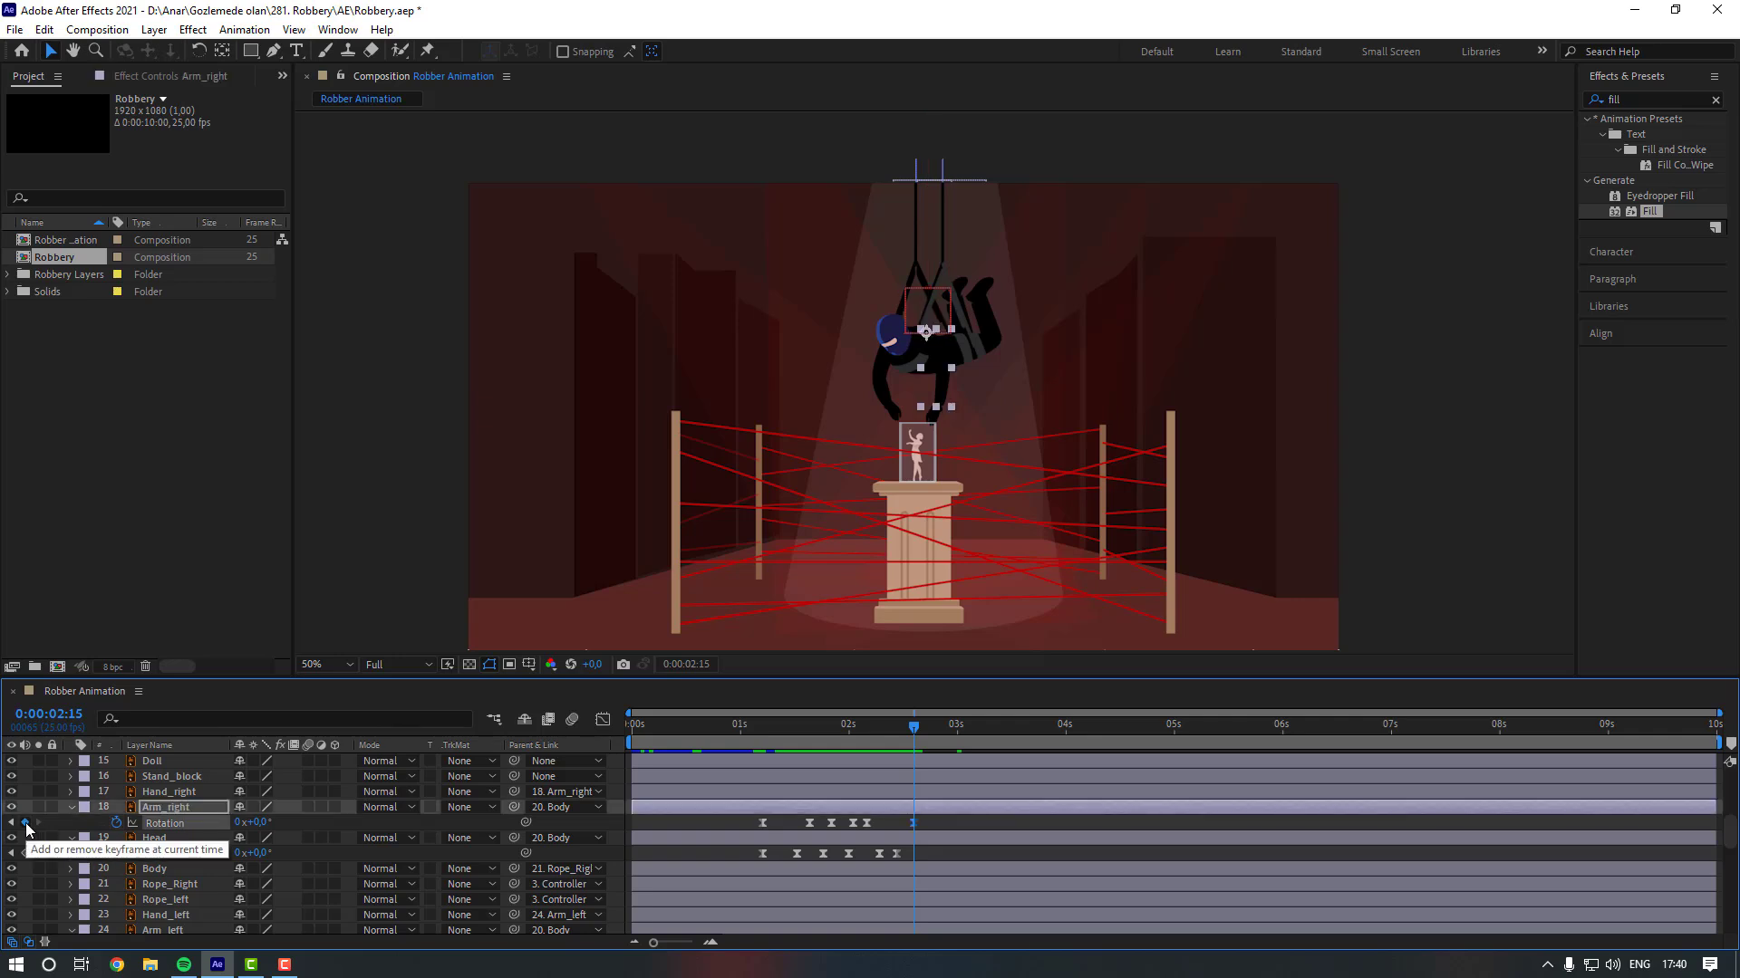
{"action": "scroll", "coordinate": [91, 845], "scroll_direction": "down", "scroll_amount": 2}
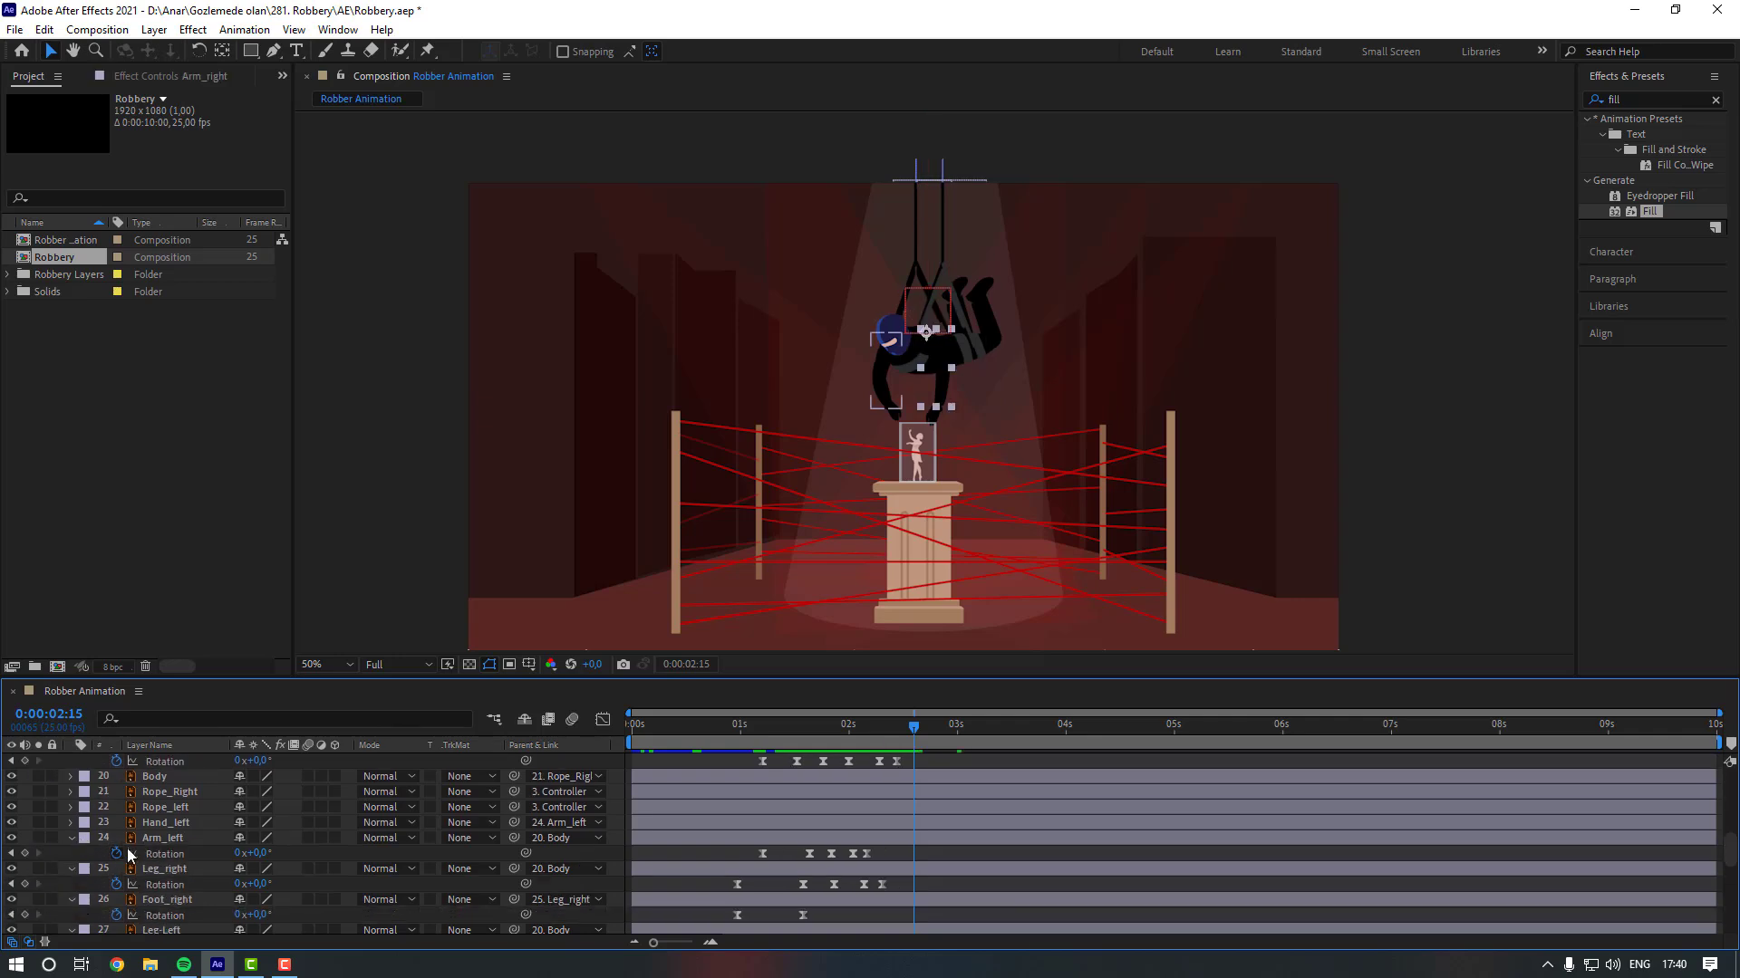
{"action": "left_click", "coordinate": [25, 854]}
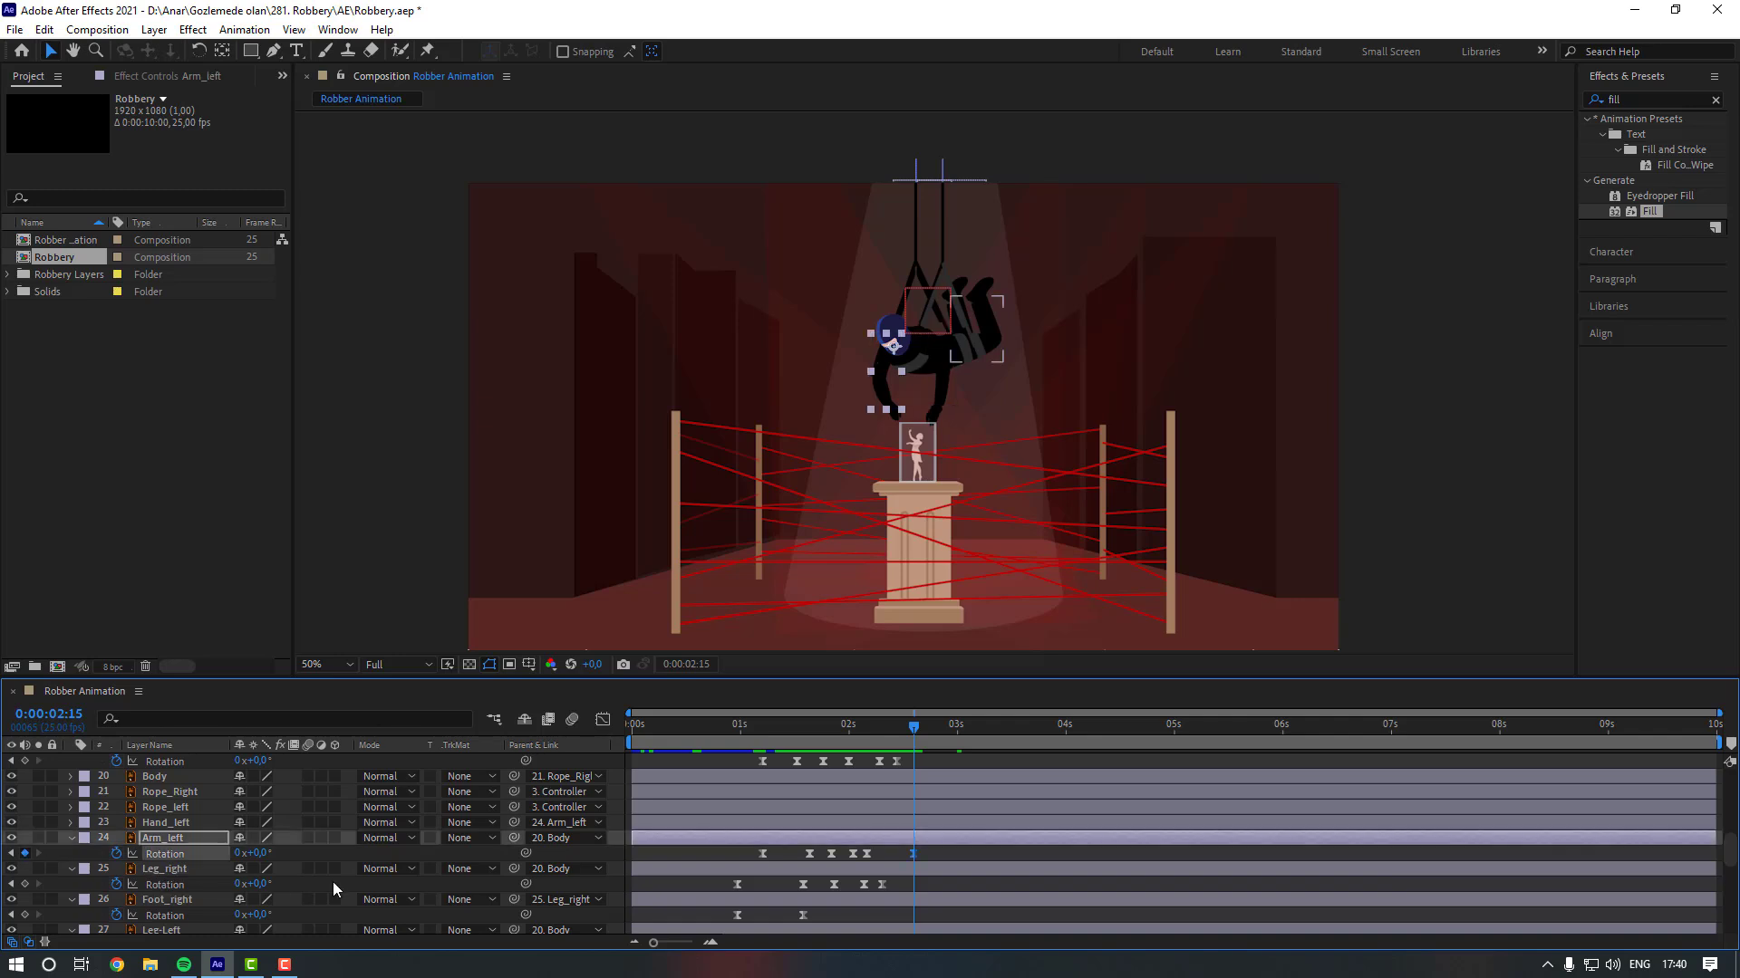
Rotate Arm_left outward from the display case at 0:00:03:00 and set Arm_right's rotation to -10°.
{"action": "key", "text": "shift+Page_Down"}
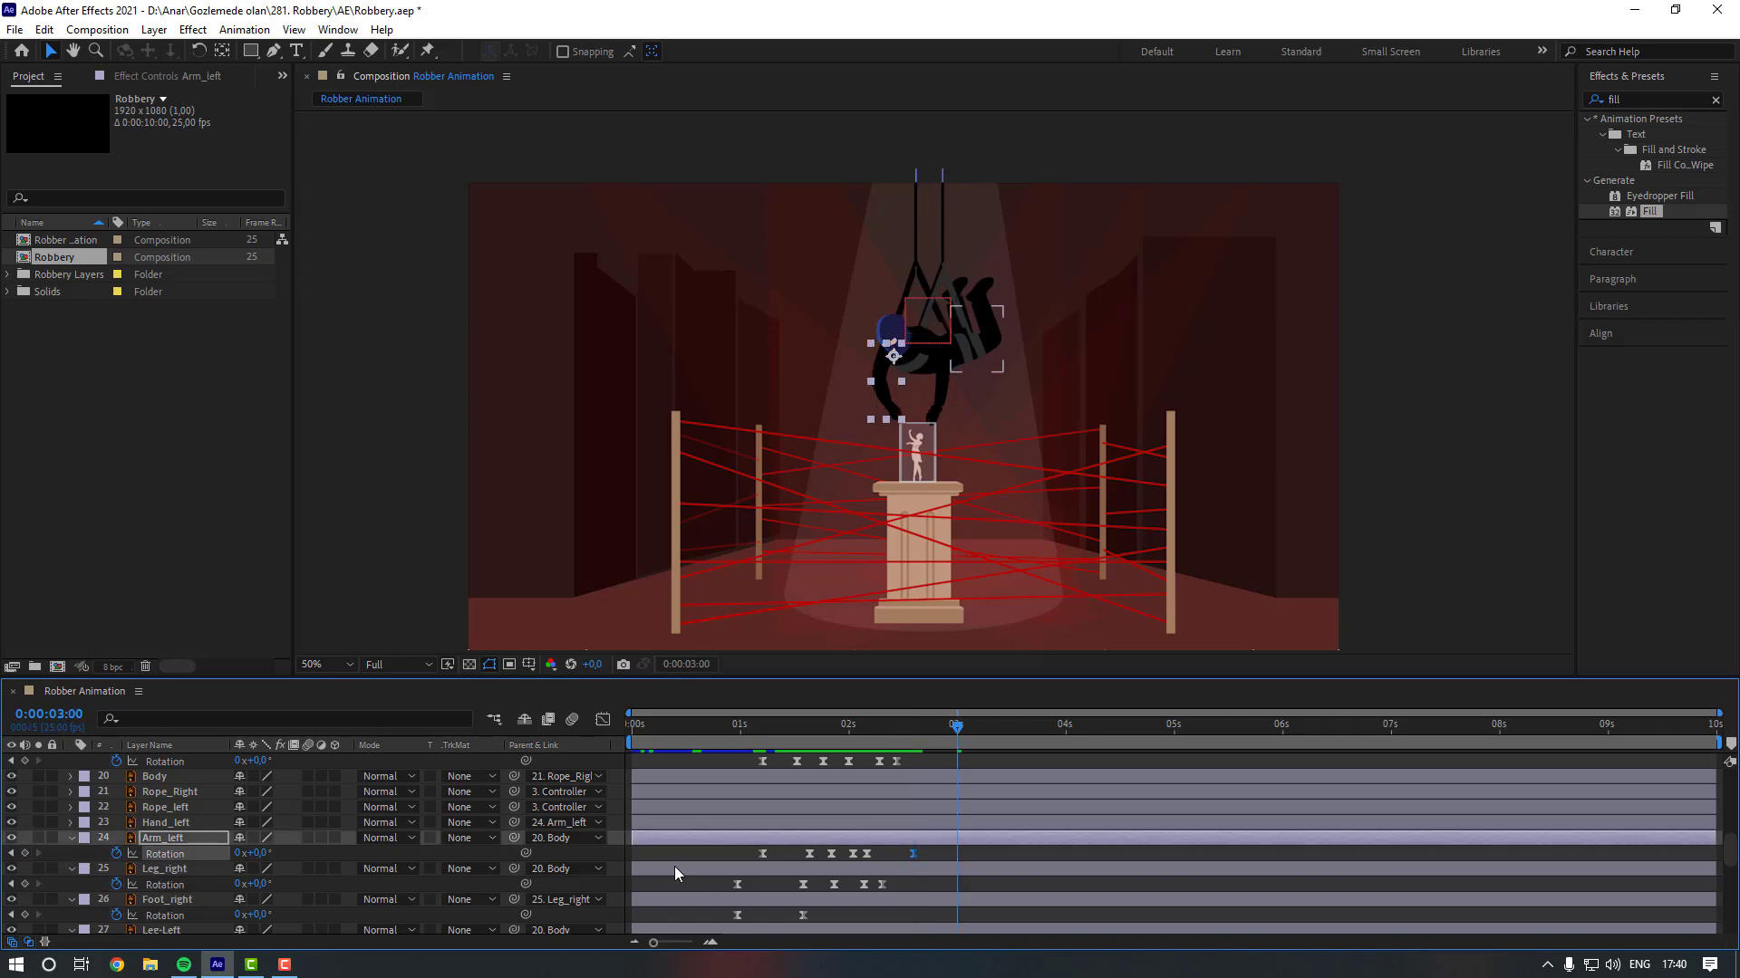
{"action": "scroll", "coordinate": [933, 502], "scroll_direction": "up", "scroll_amount": 2}
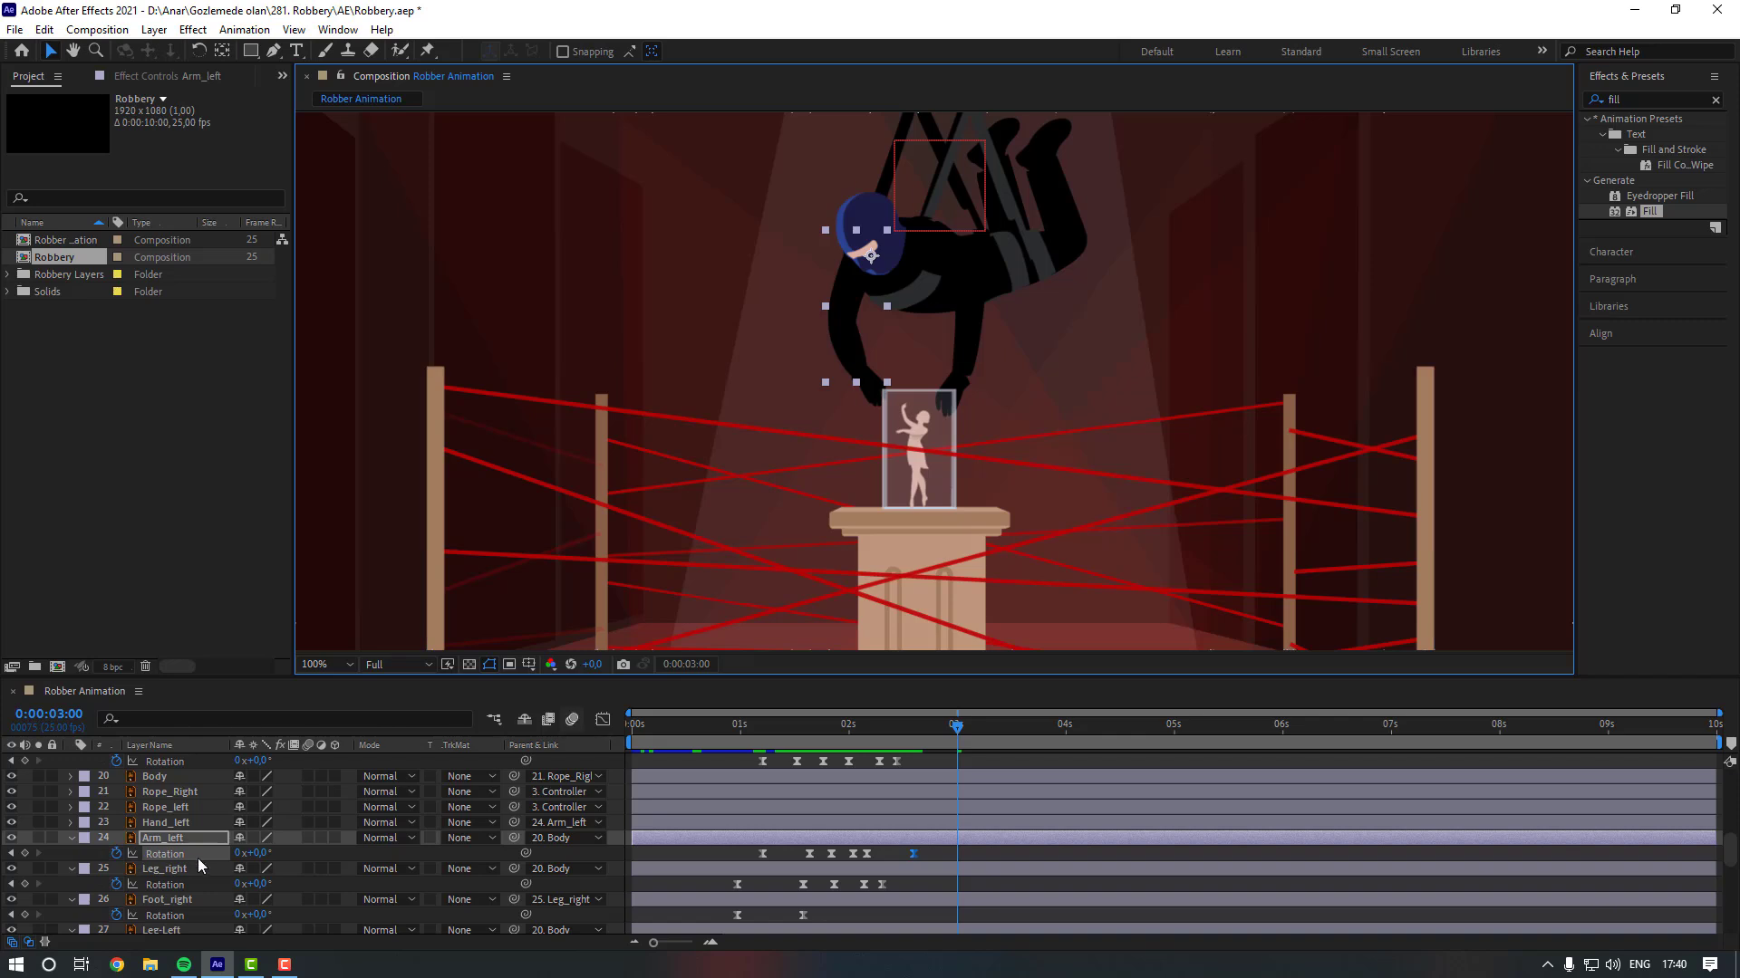
{"action": "left_click_drag", "start_coordinate": [259, 853], "coordinate": [252, 825]}
{"action": "scroll", "coordinate": [259, 859], "scroll_direction": "up", "scroll_amount": 2}
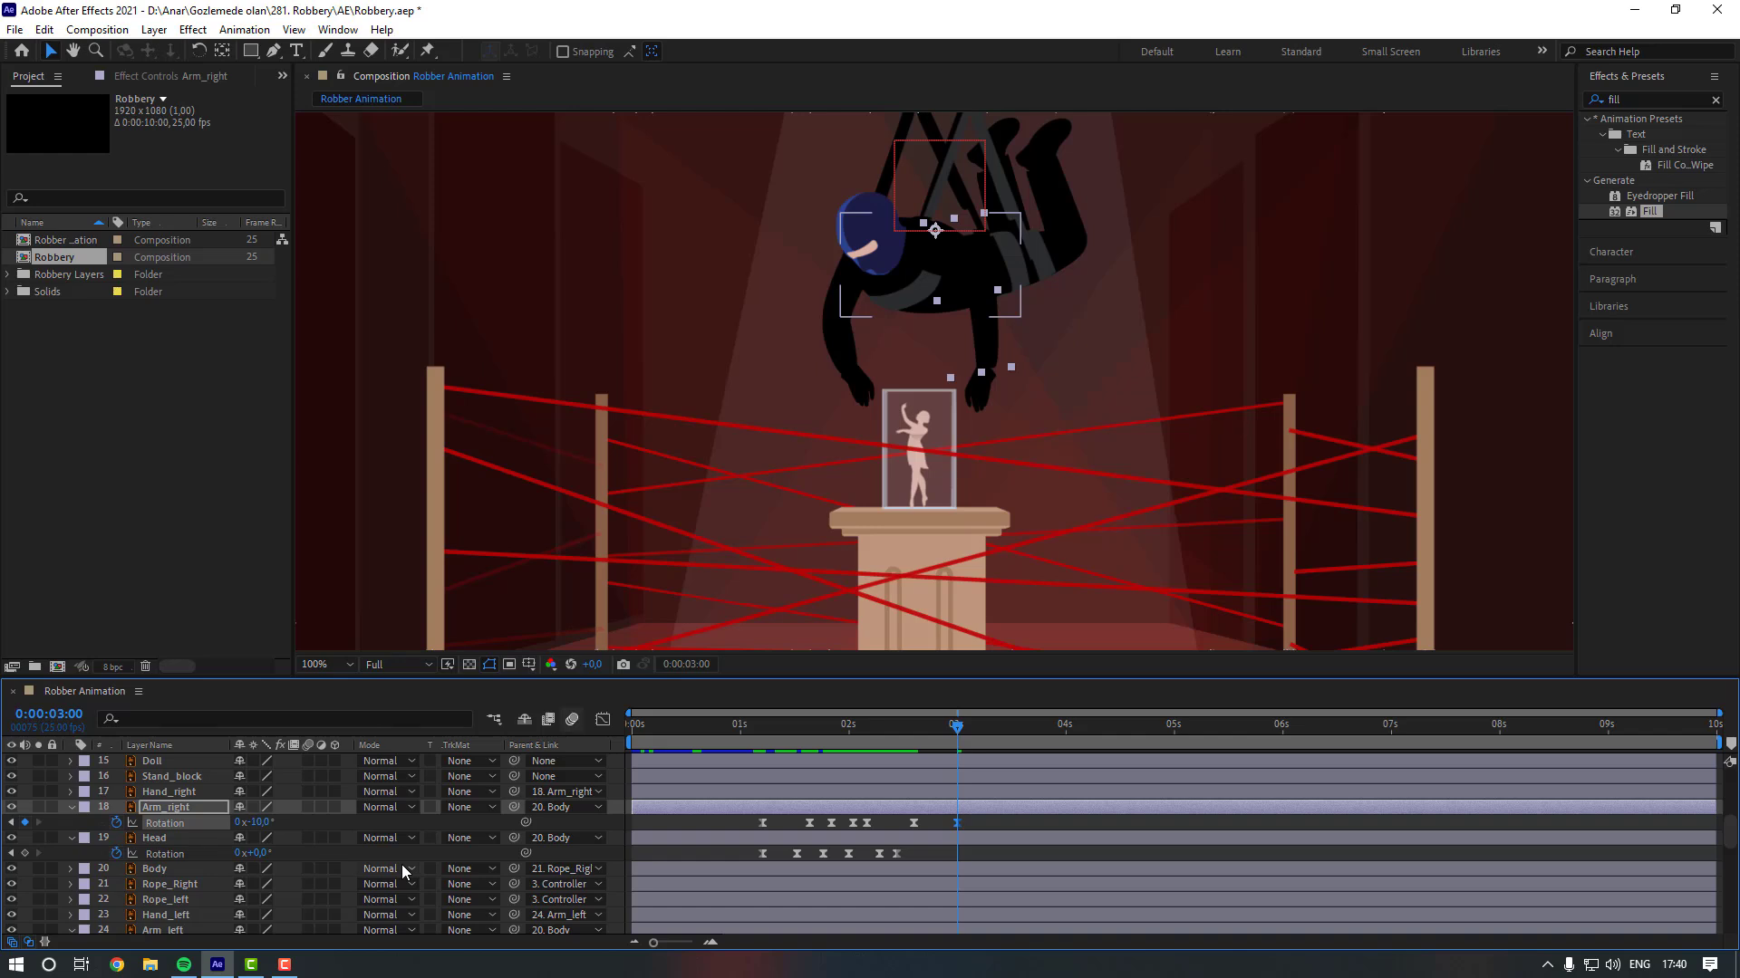
Set Arm_right's rotation to -7° at 0:00:03:05.
{"action": "key", "text": "Page_Down"}
{"action": "key", "text": "Page_Down"}
{"action": "key", "text": "Page_Down"}
{"action": "left_click_drag", "start_coordinate": [255, 823], "coordinate": [266, 826]}
{"action": "left_click", "coordinate": [1171, 419]}
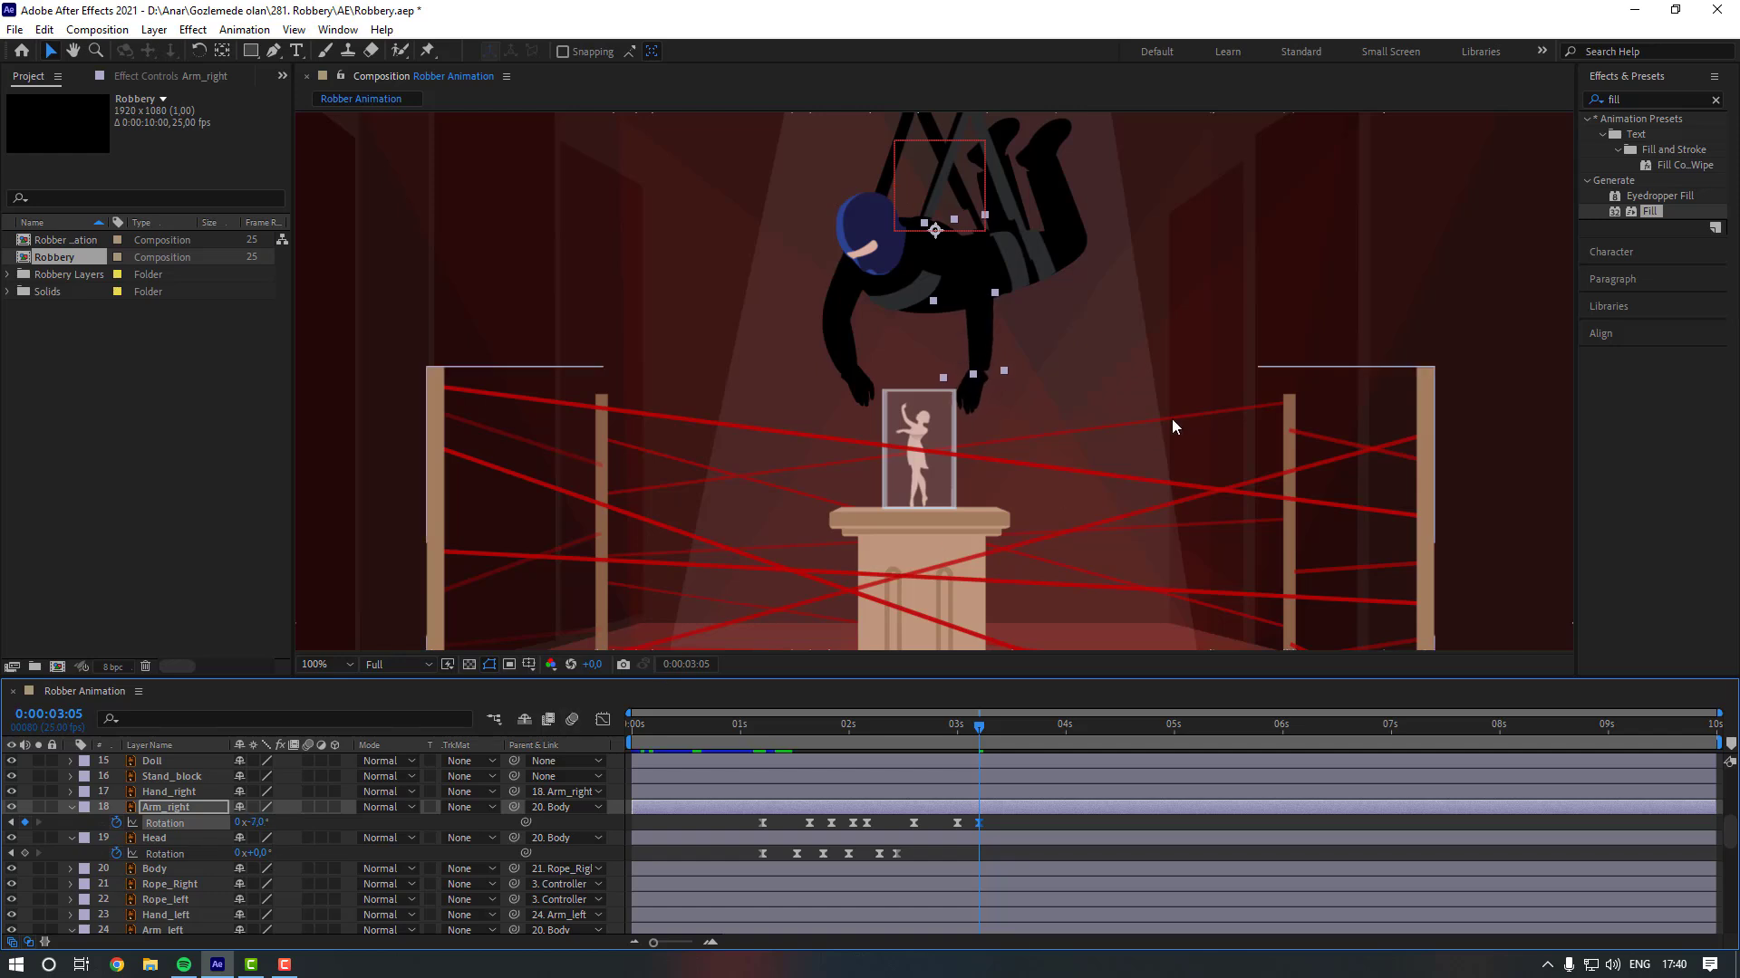
Rotate Arm_left back slightly toward the display case at 0:00:03:05.
{"action": "scroll", "coordinate": [188, 848], "scroll_direction": "down", "scroll_amount": 3}
{"action": "left_click", "coordinate": [192, 841]}
{"action": "left_click_drag", "start_coordinate": [255, 859], "coordinate": [248, 856]}
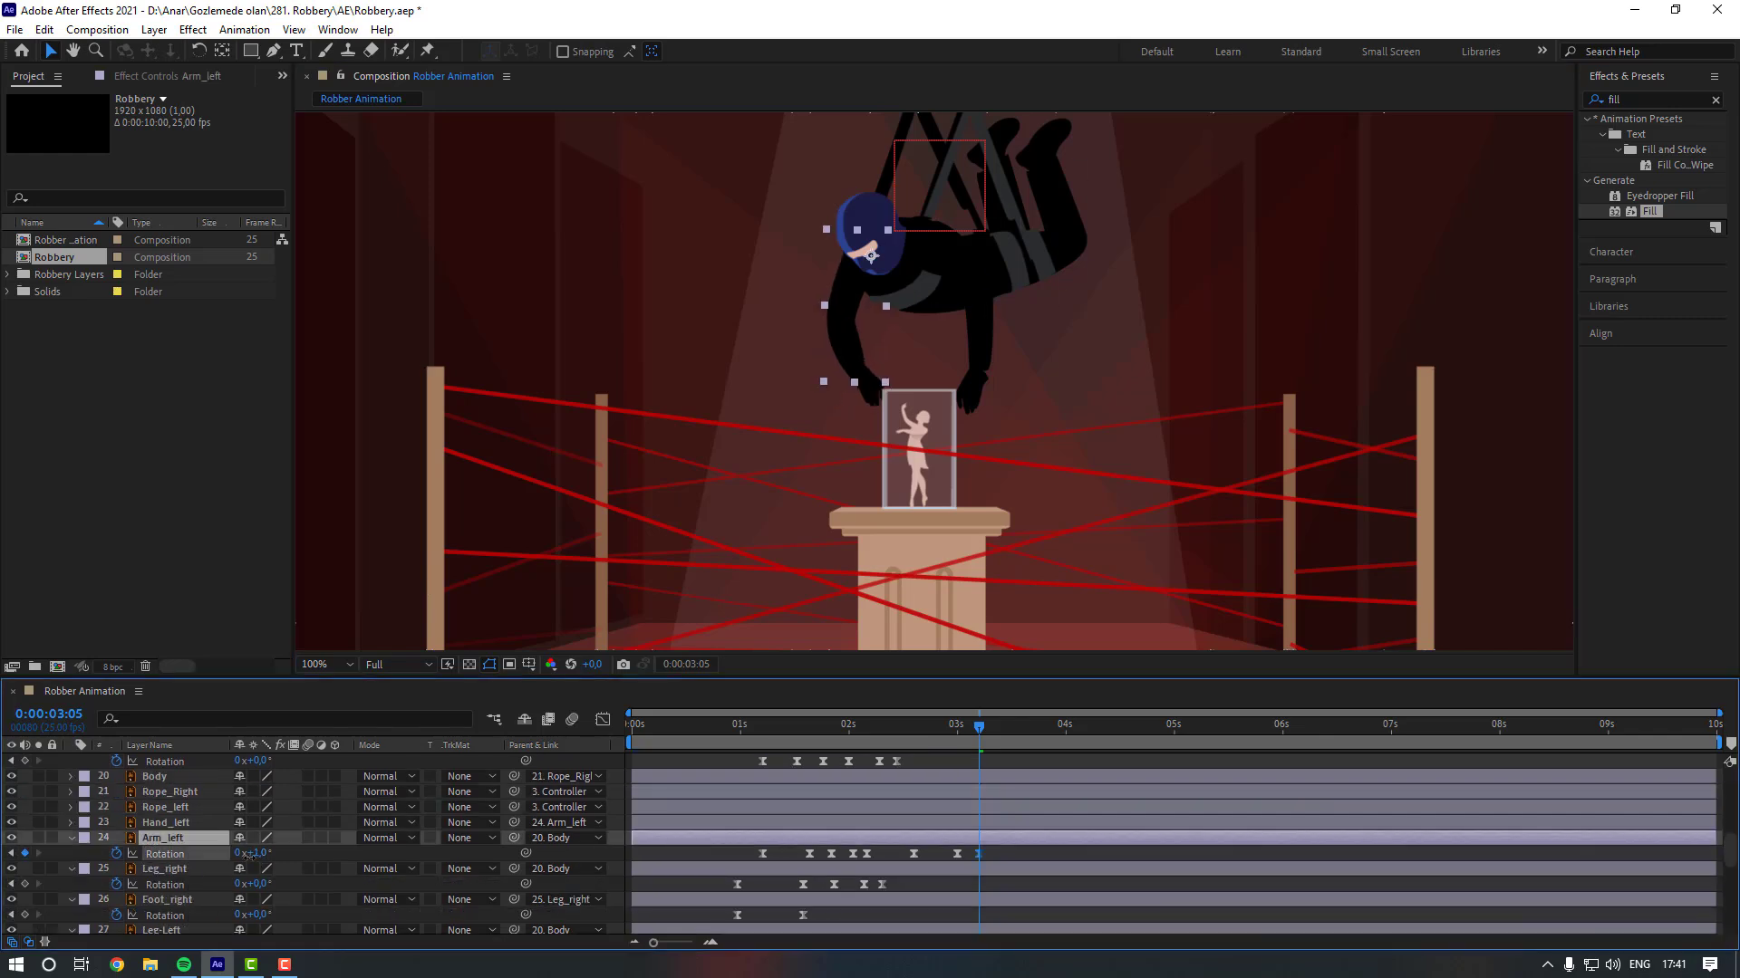
Play back the animation from 0:00:02:06 to check the arms reaching around the display case.
{"action": "left_click", "coordinate": [1007, 854]}
{"action": "left_click_drag", "start_coordinate": [954, 737], "coordinate": [878, 736]}
{"action": "key", "text": "space"}
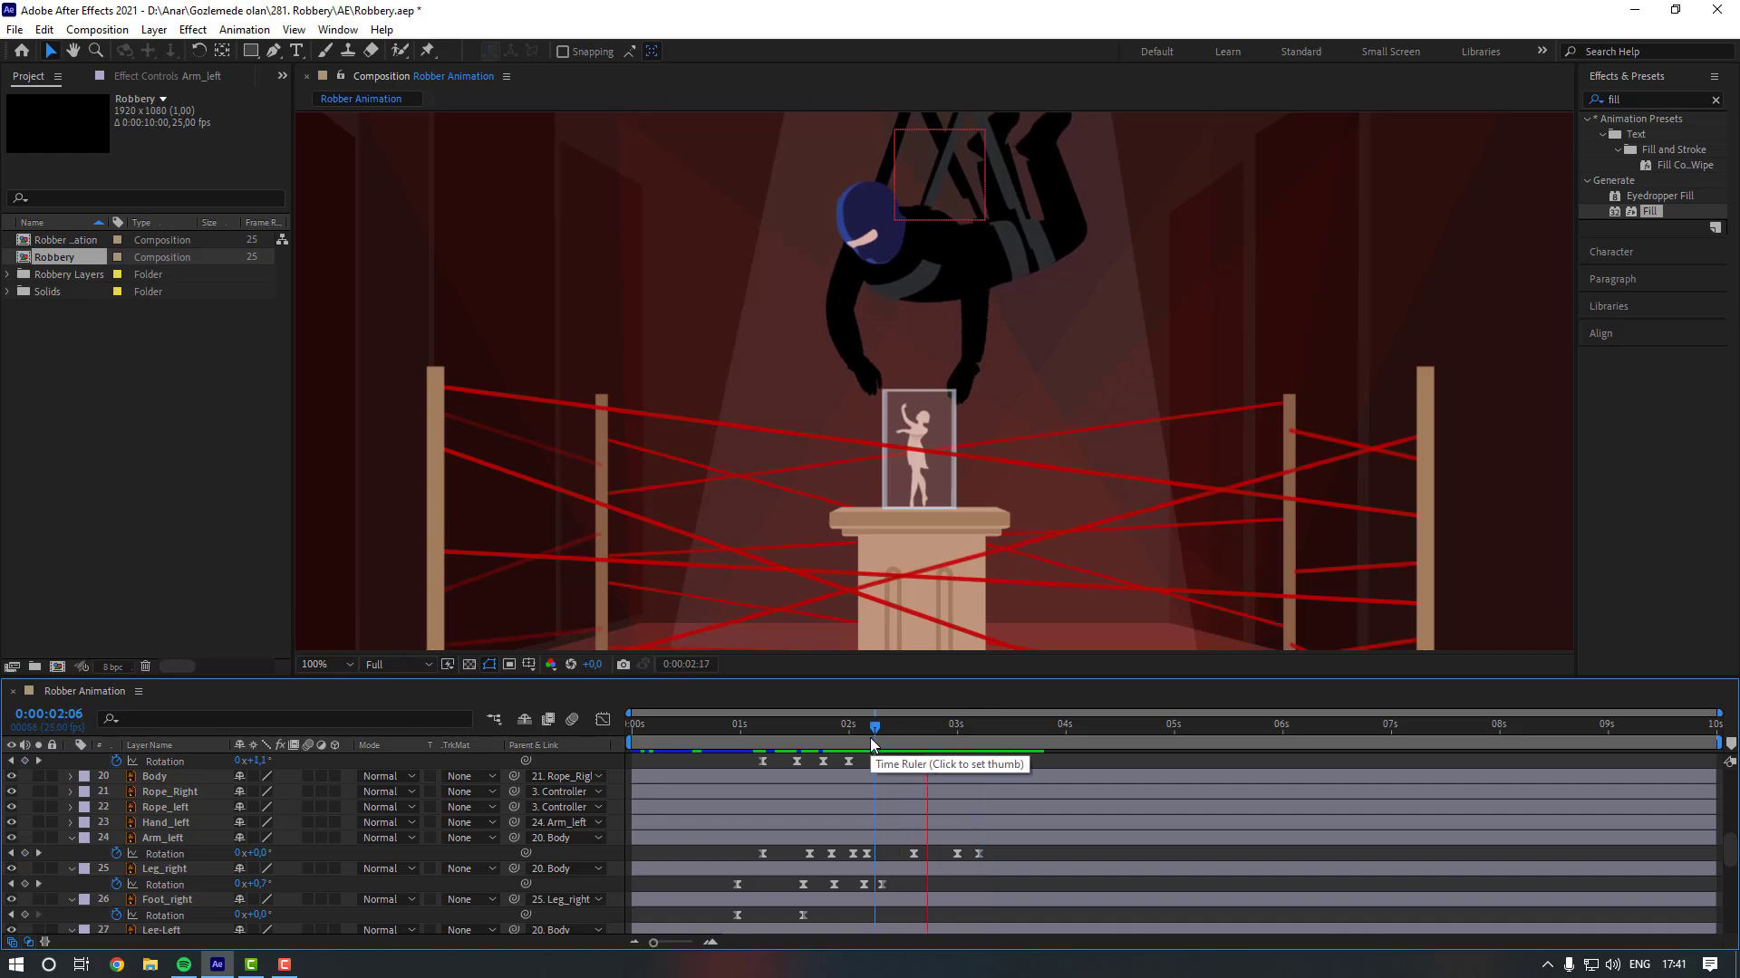
Shift the arms' last three rotation keyframes later and move the Controller's last position keyframe to about 0:00:03:16.
{"action": "scroll", "coordinate": [959, 838], "scroll_direction": "up", "scroll_amount": 1}
{"action": "left_click_drag", "start_coordinate": [1002, 776], "coordinate": [906, 904]}
{"action": "left_click_drag", "start_coordinate": [914, 777], "coordinate": [913, 814]}
{"action": "scroll", "coordinate": [933, 797], "scroll_direction": "up", "scroll_amount": 6}
{"action": "left_click", "coordinate": [932, 796]}
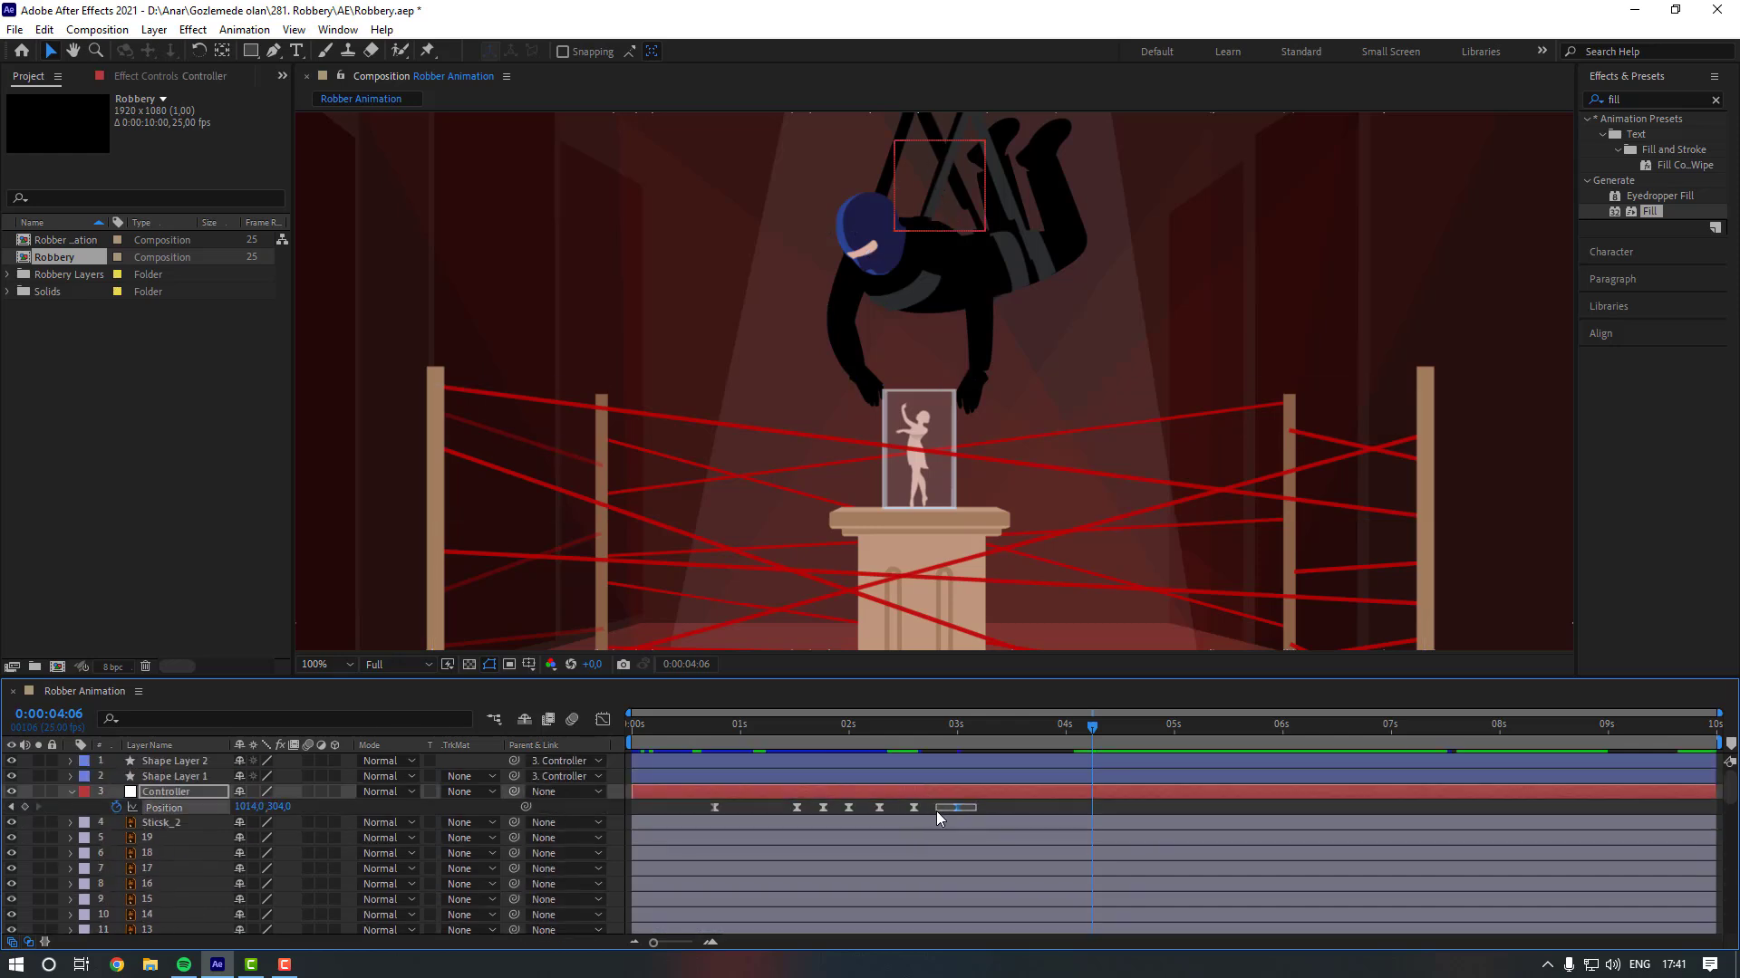
{"action": "left_click_drag", "start_coordinate": [942, 812], "coordinate": [1027, 812]}
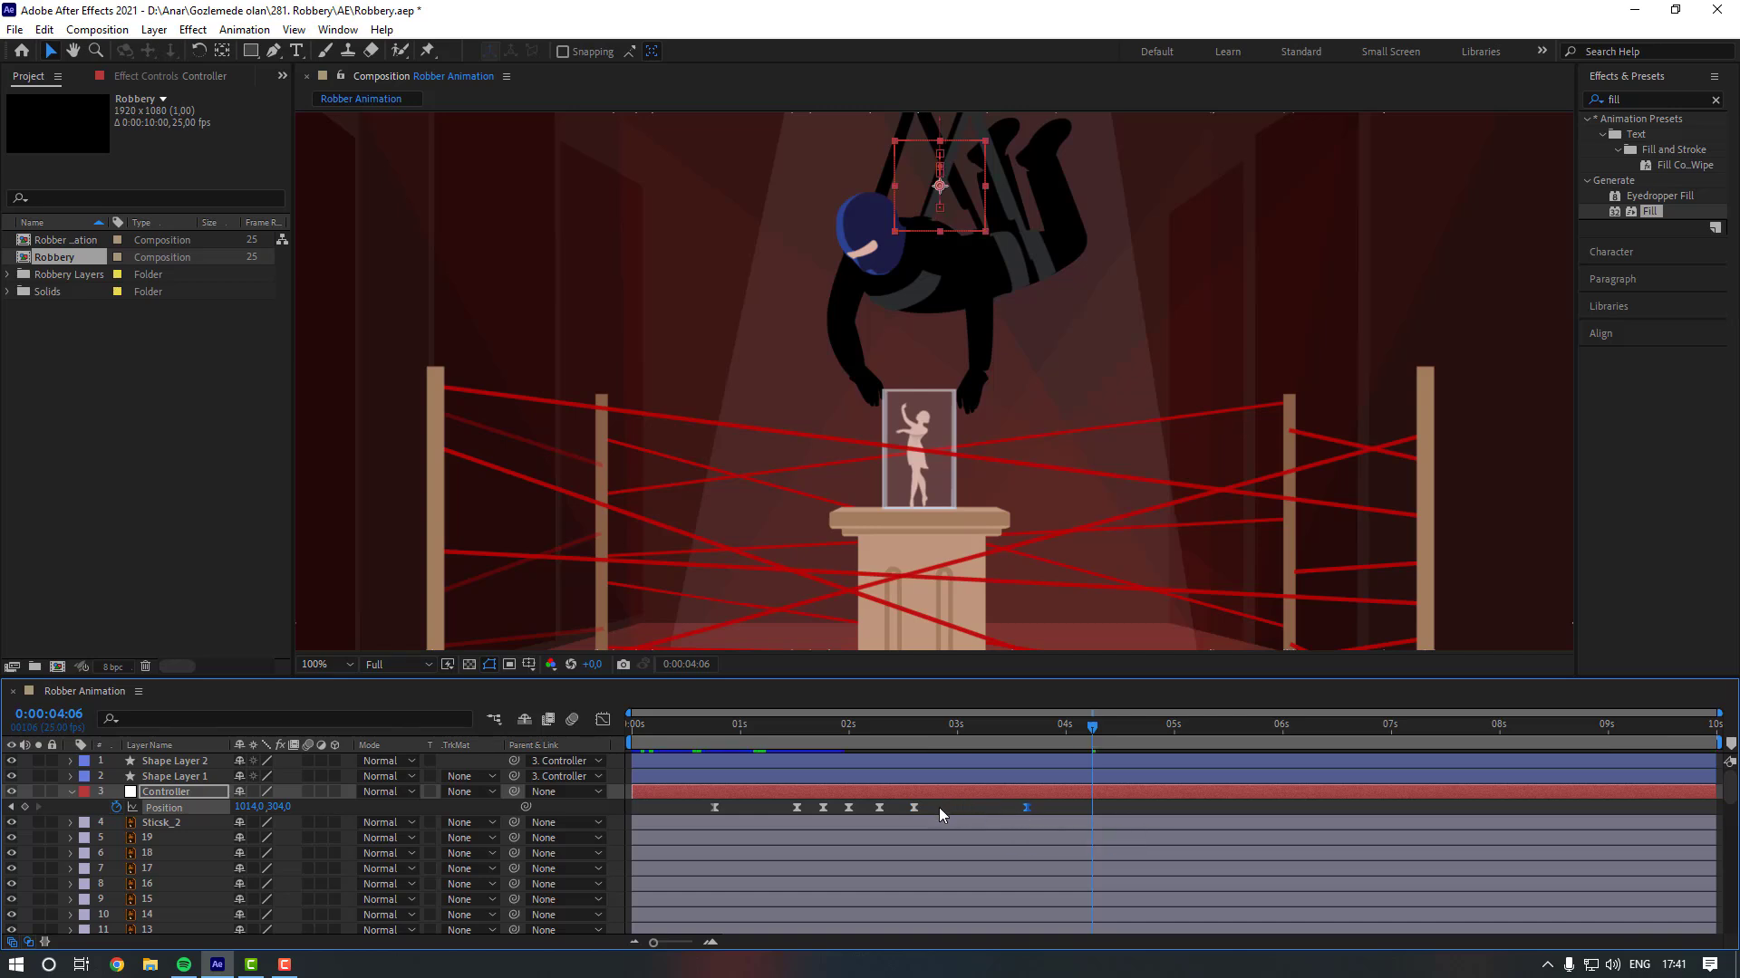
Add a Controller position keyframe at 0:00:03:00 with the robber raised to Y 281.4.
{"action": "left_click", "coordinate": [912, 727]}
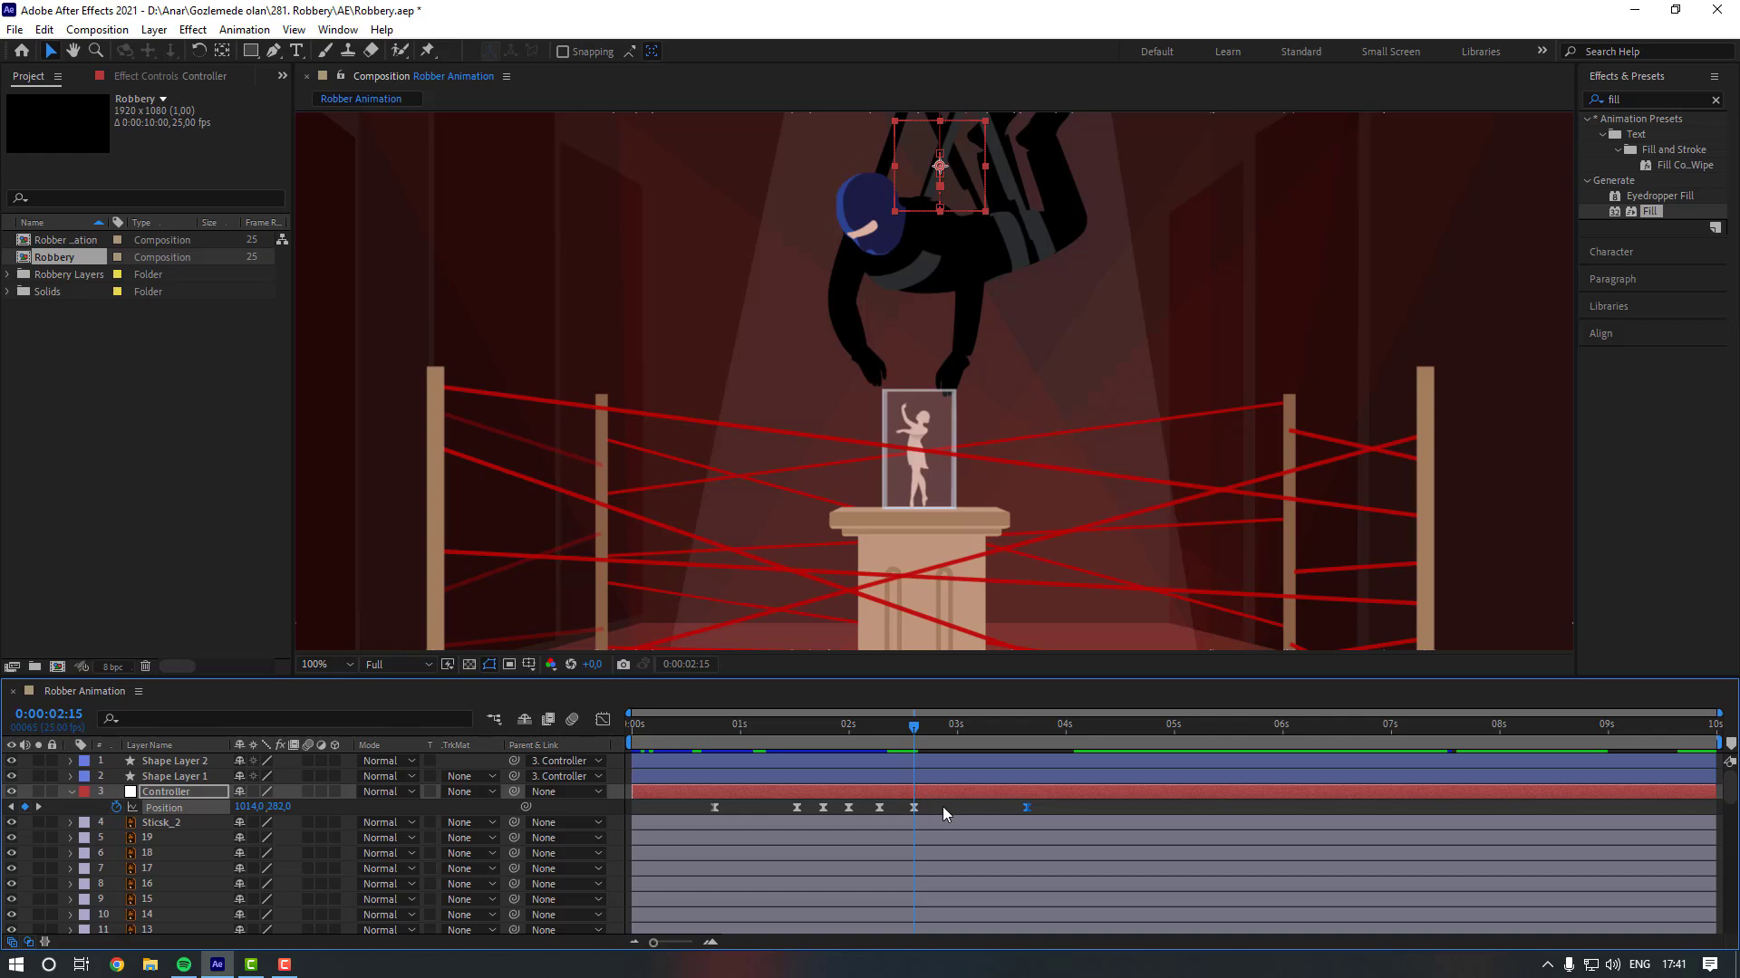
{"action": "key", "text": "shift+Page_Down"}
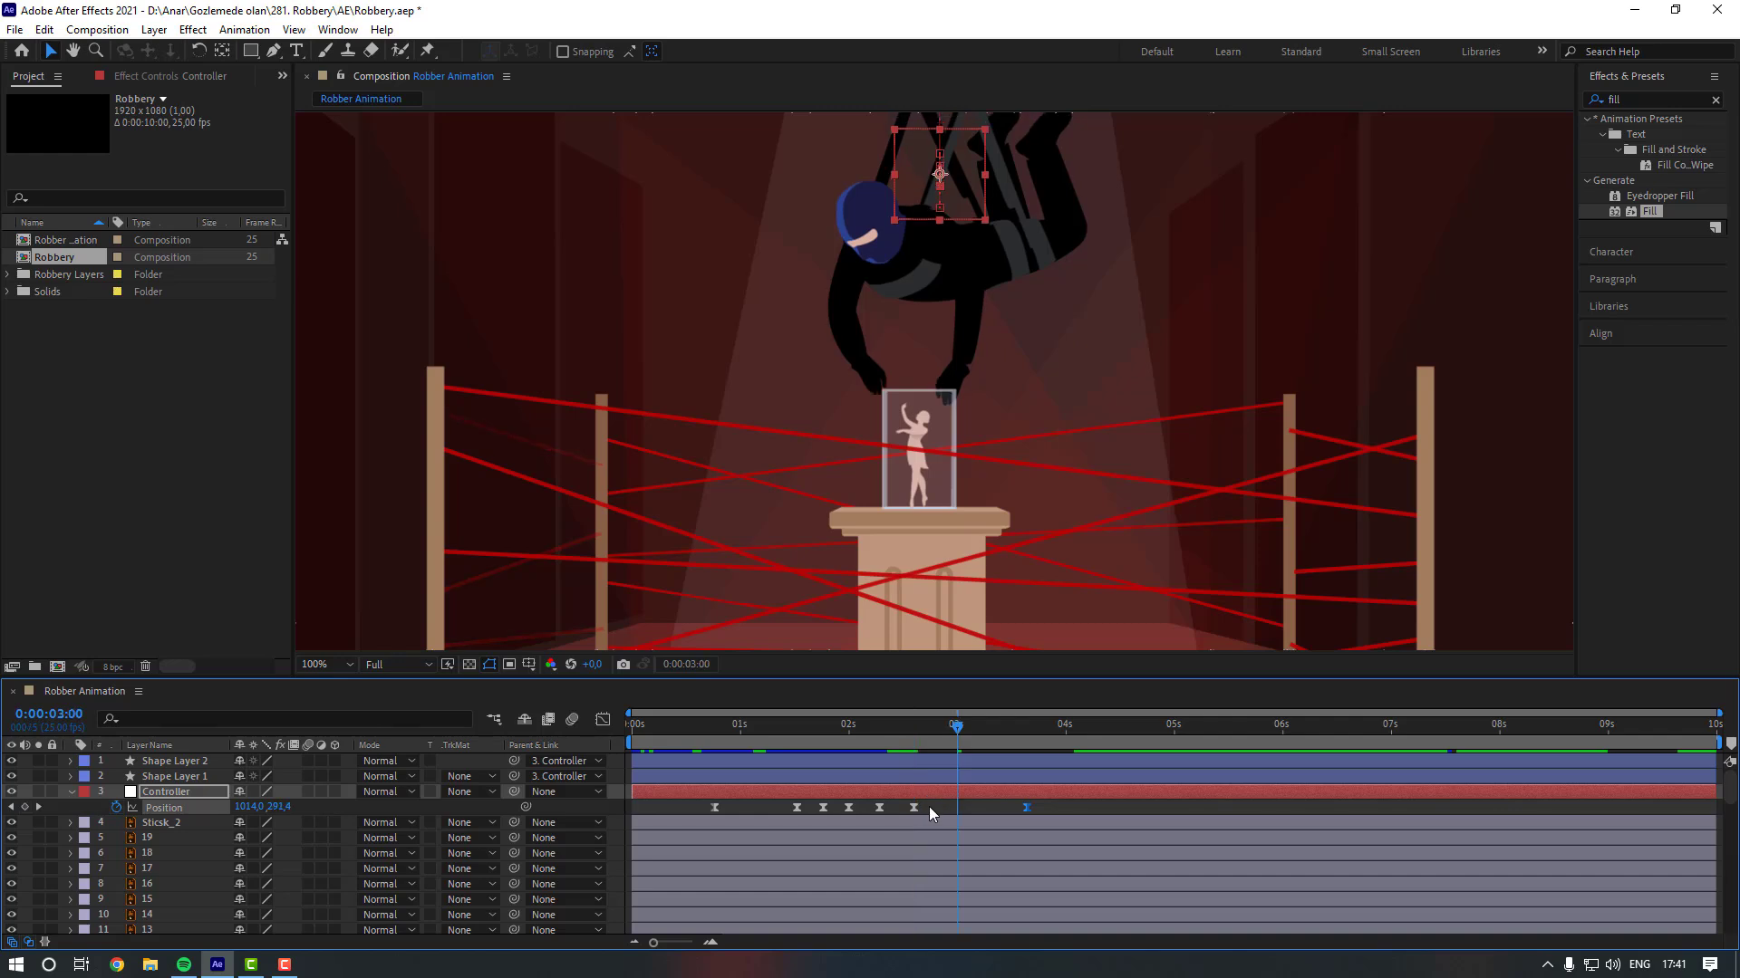
{"action": "key", "text": "shift+Up"}
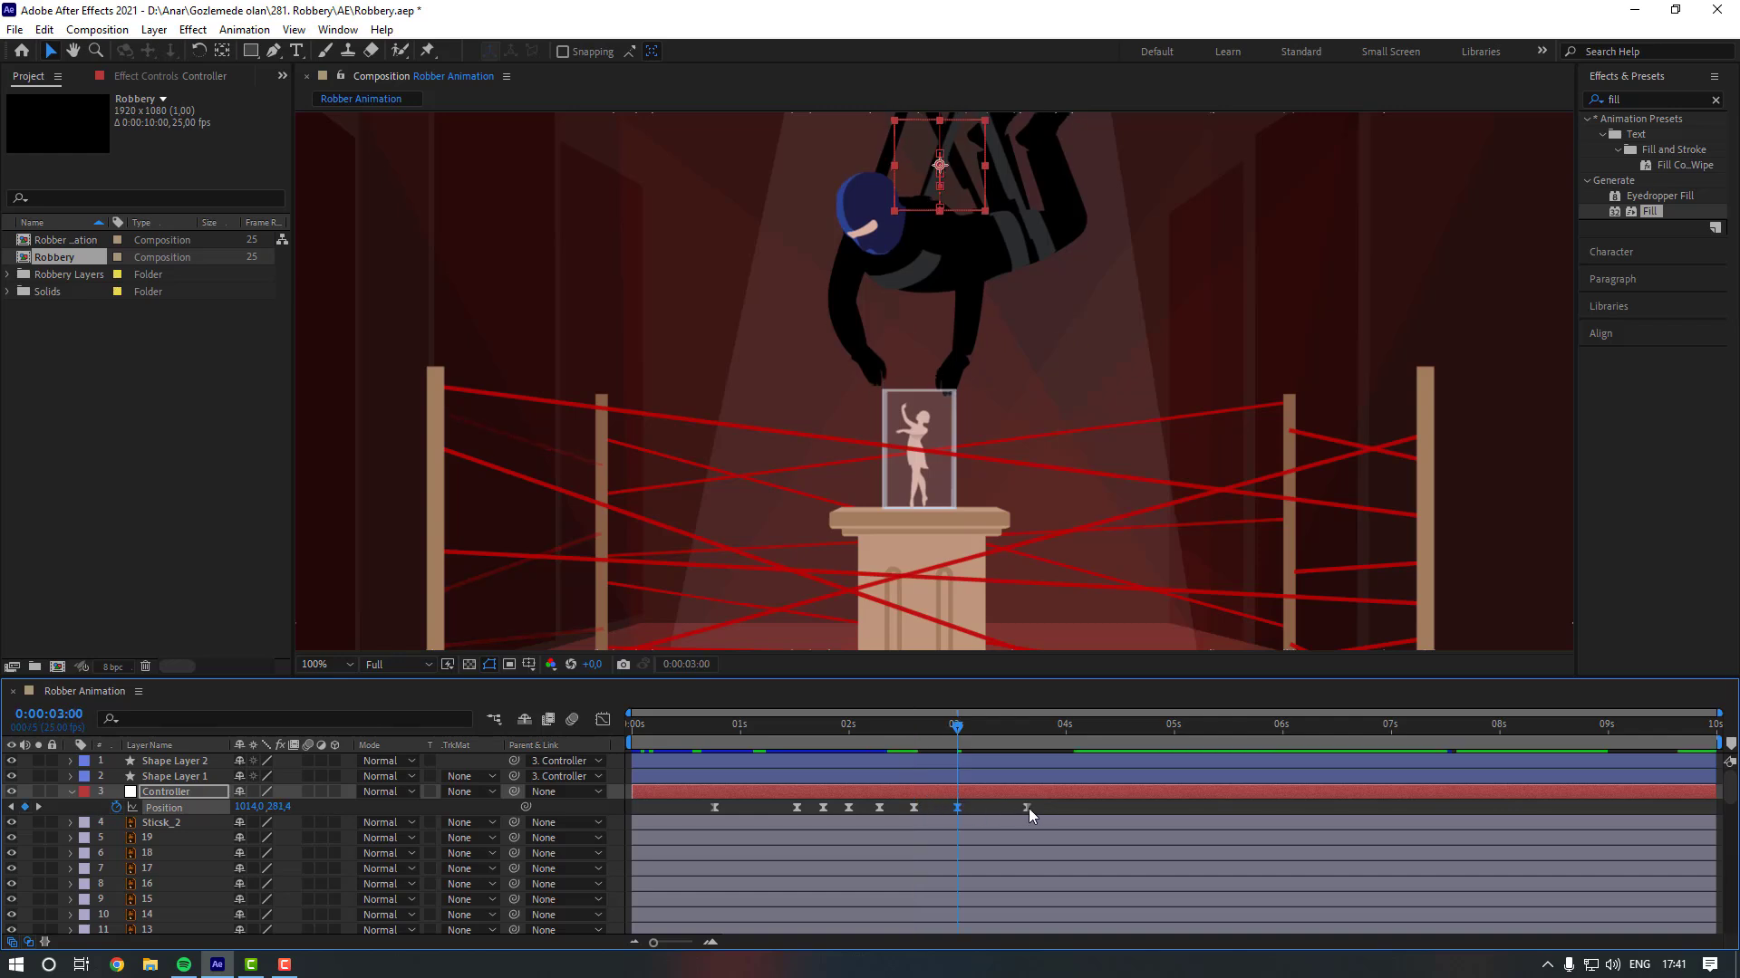
Move the Controller's final position keyframe to 0:00:03:10, keeping its Y position at 304.
{"action": "key", "text": "shift+Page_Down"}
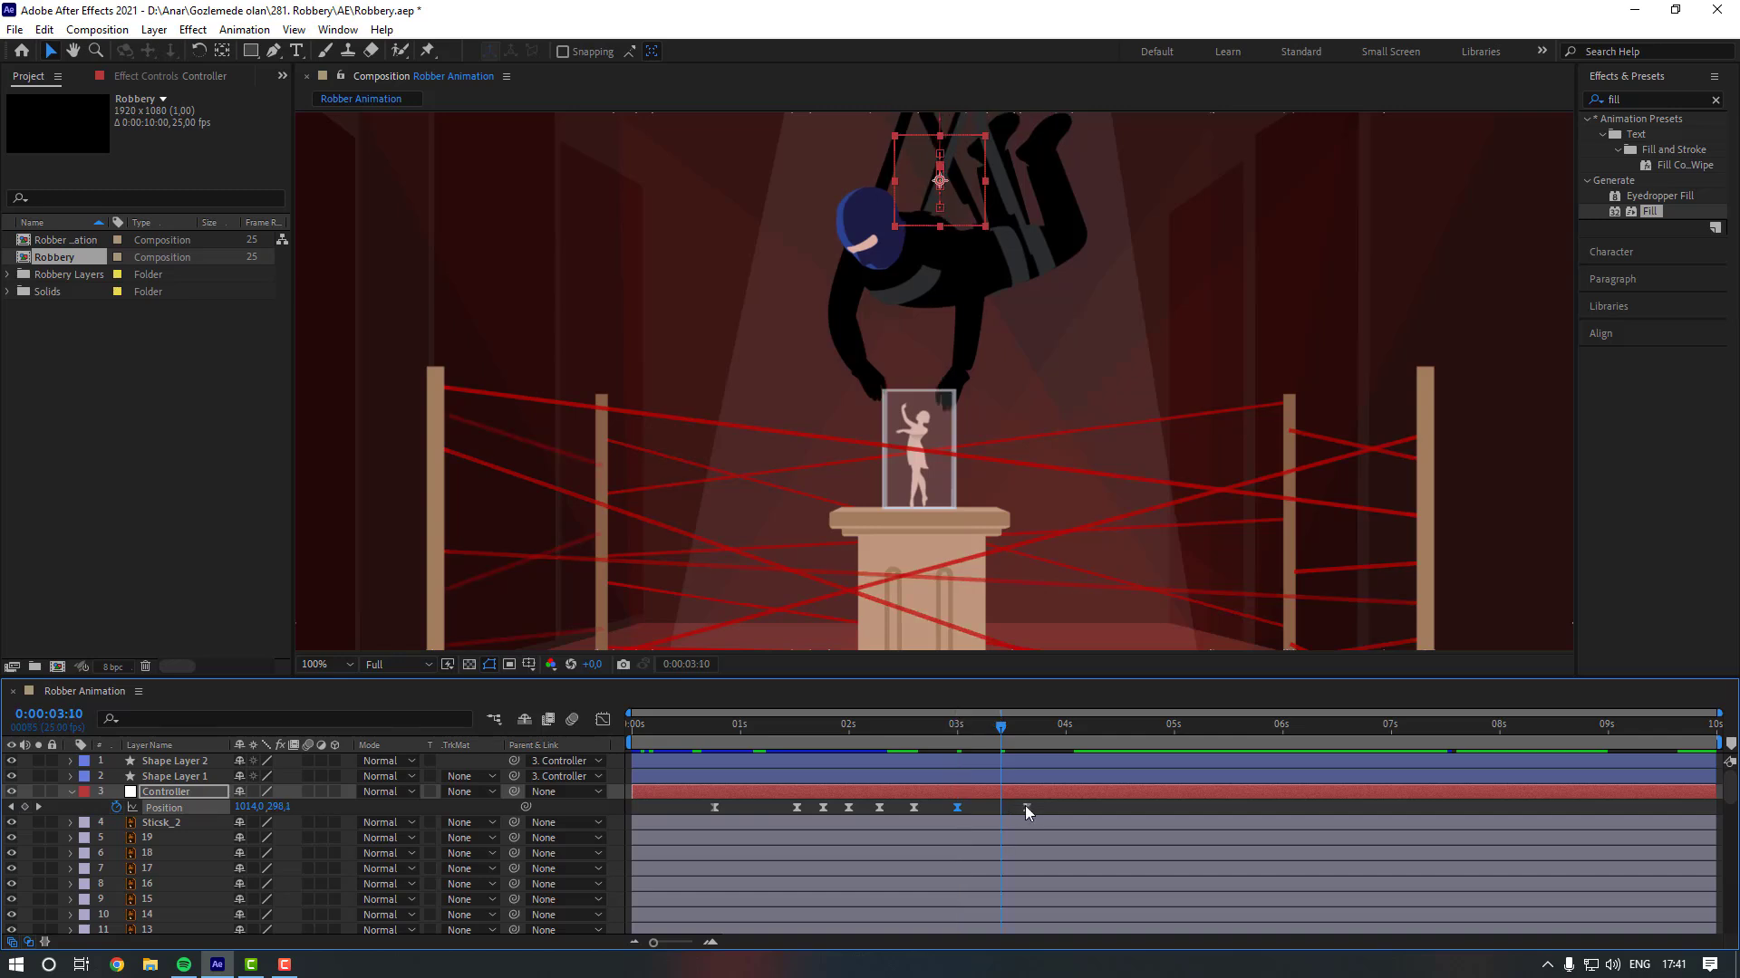
{"action": "key", "text": "Down"}
{"action": "key", "text": "Down"}
{"action": "key", "text": "Down"}
{"action": "key", "text": "Down"}
{"action": "key", "text": "Down"}
{"action": "key", "text": "Down"}
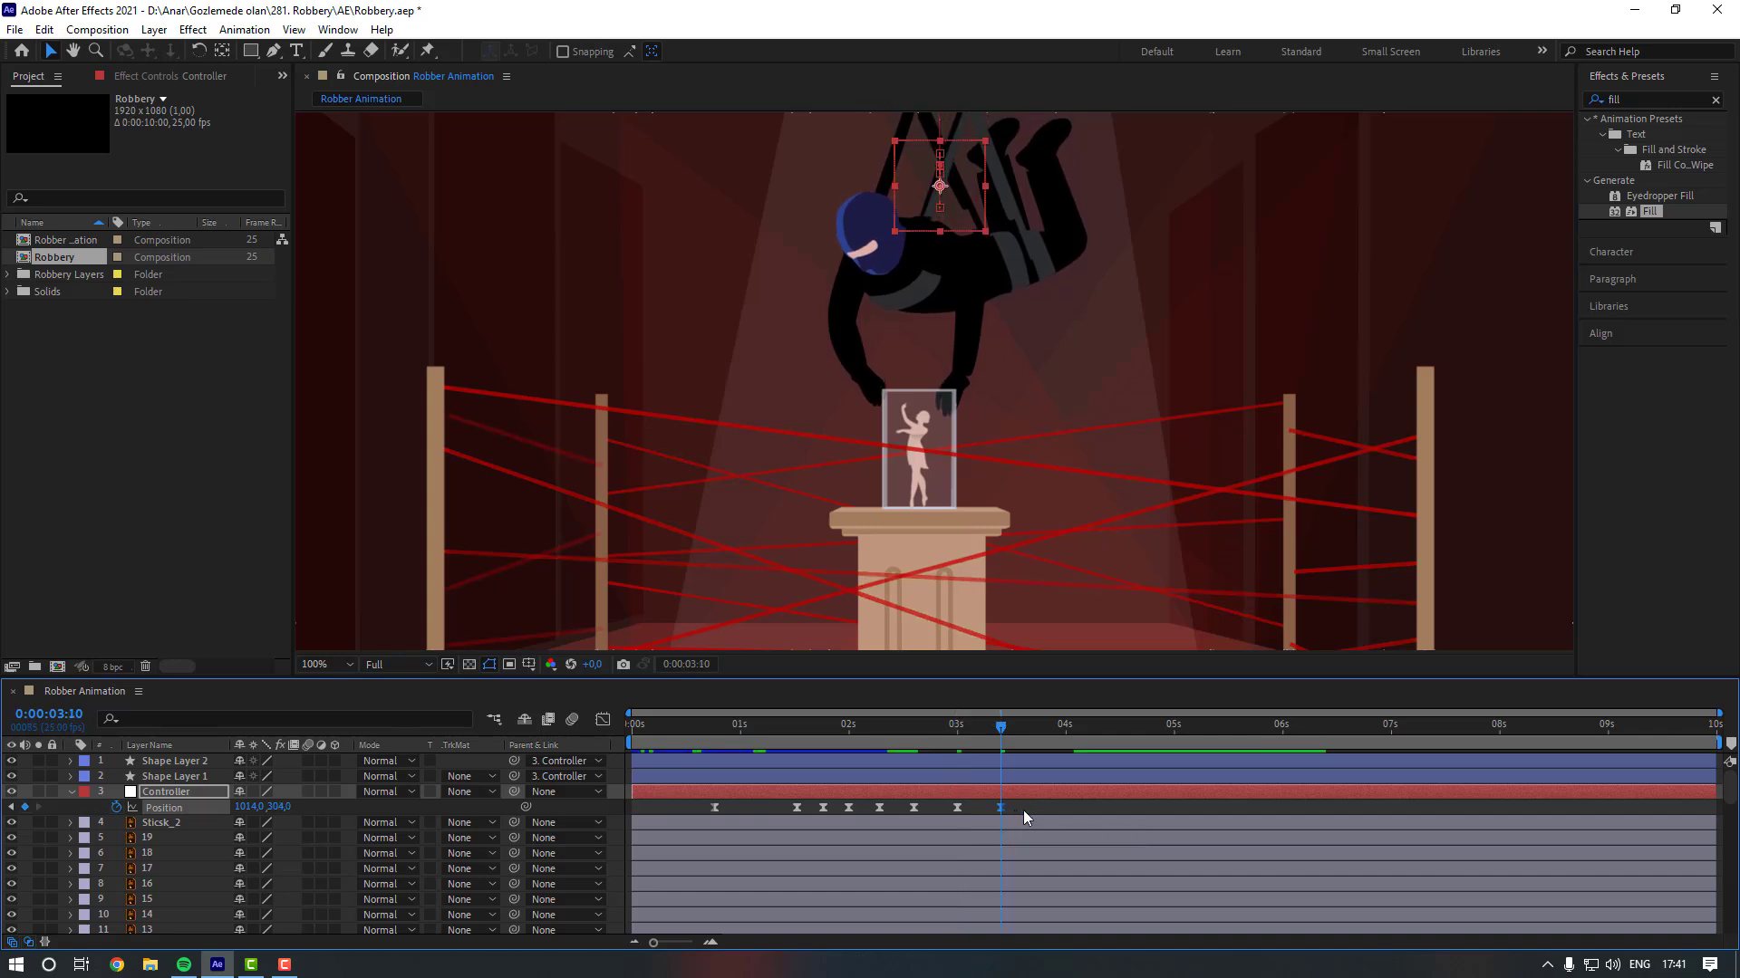
Raise the Controller's position at the 0:00:03:00 keyframe to Y 261.4.
{"action": "left_click", "coordinate": [956, 741]}
{"action": "left_click", "coordinate": [957, 808]}
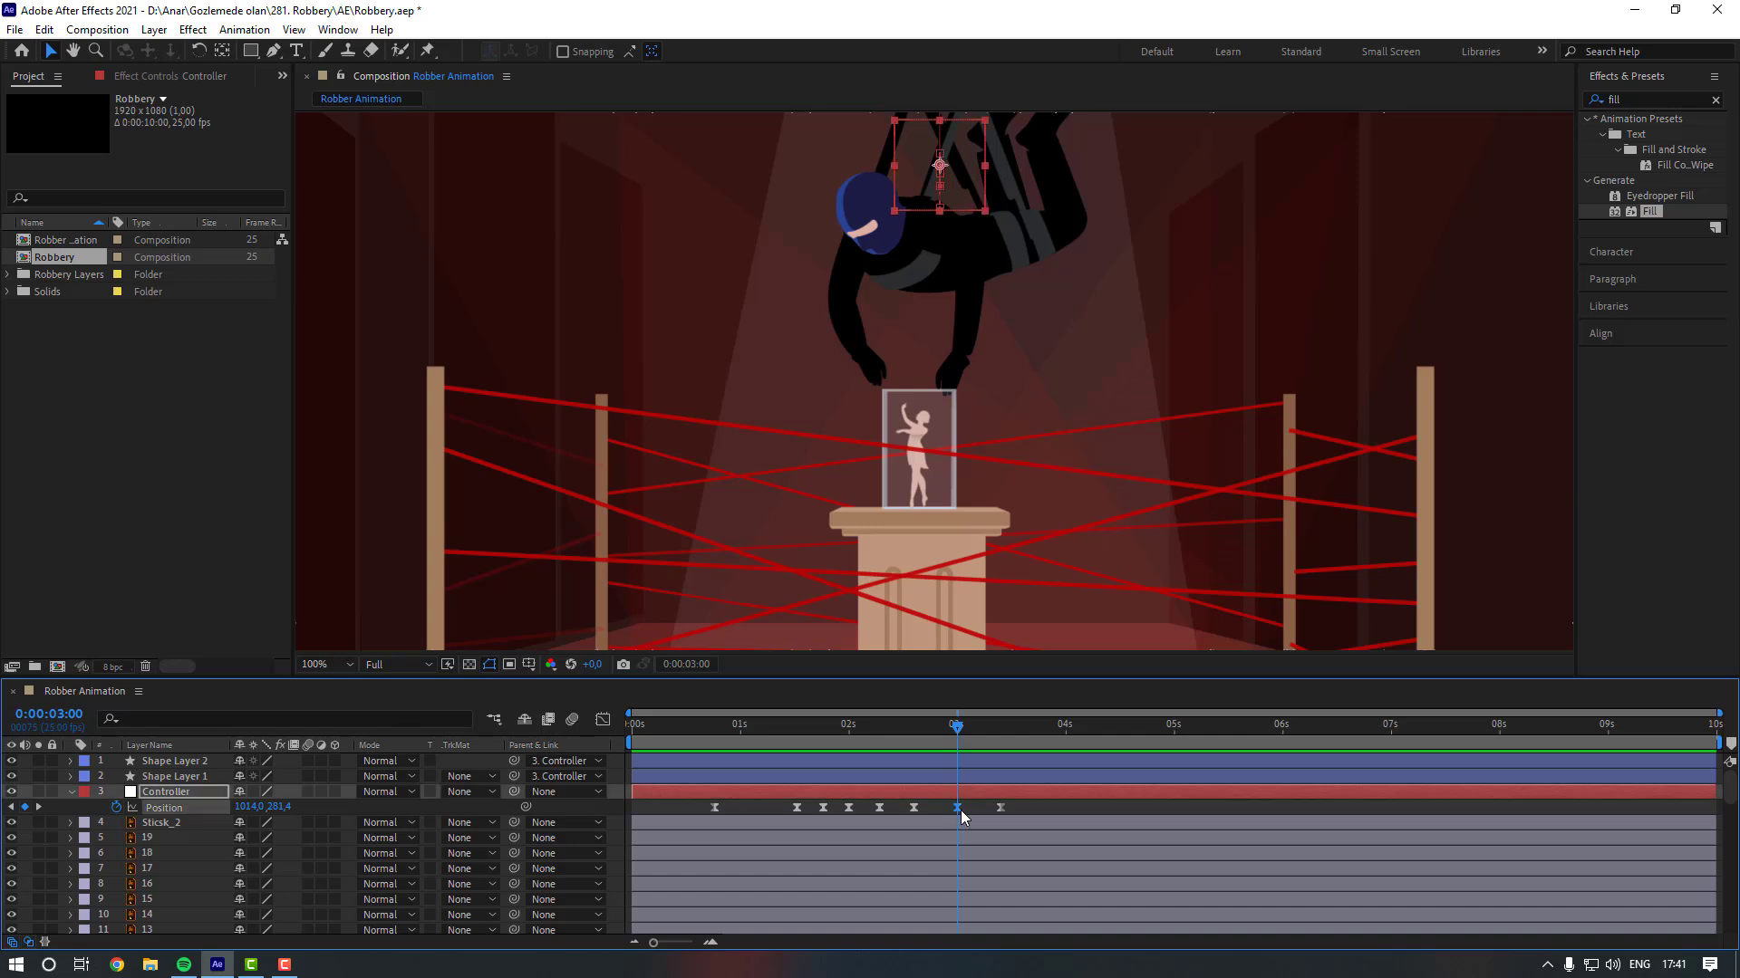
{"action": "key", "text": "shift+Up"}
{"action": "key", "text": "shift+Up"}
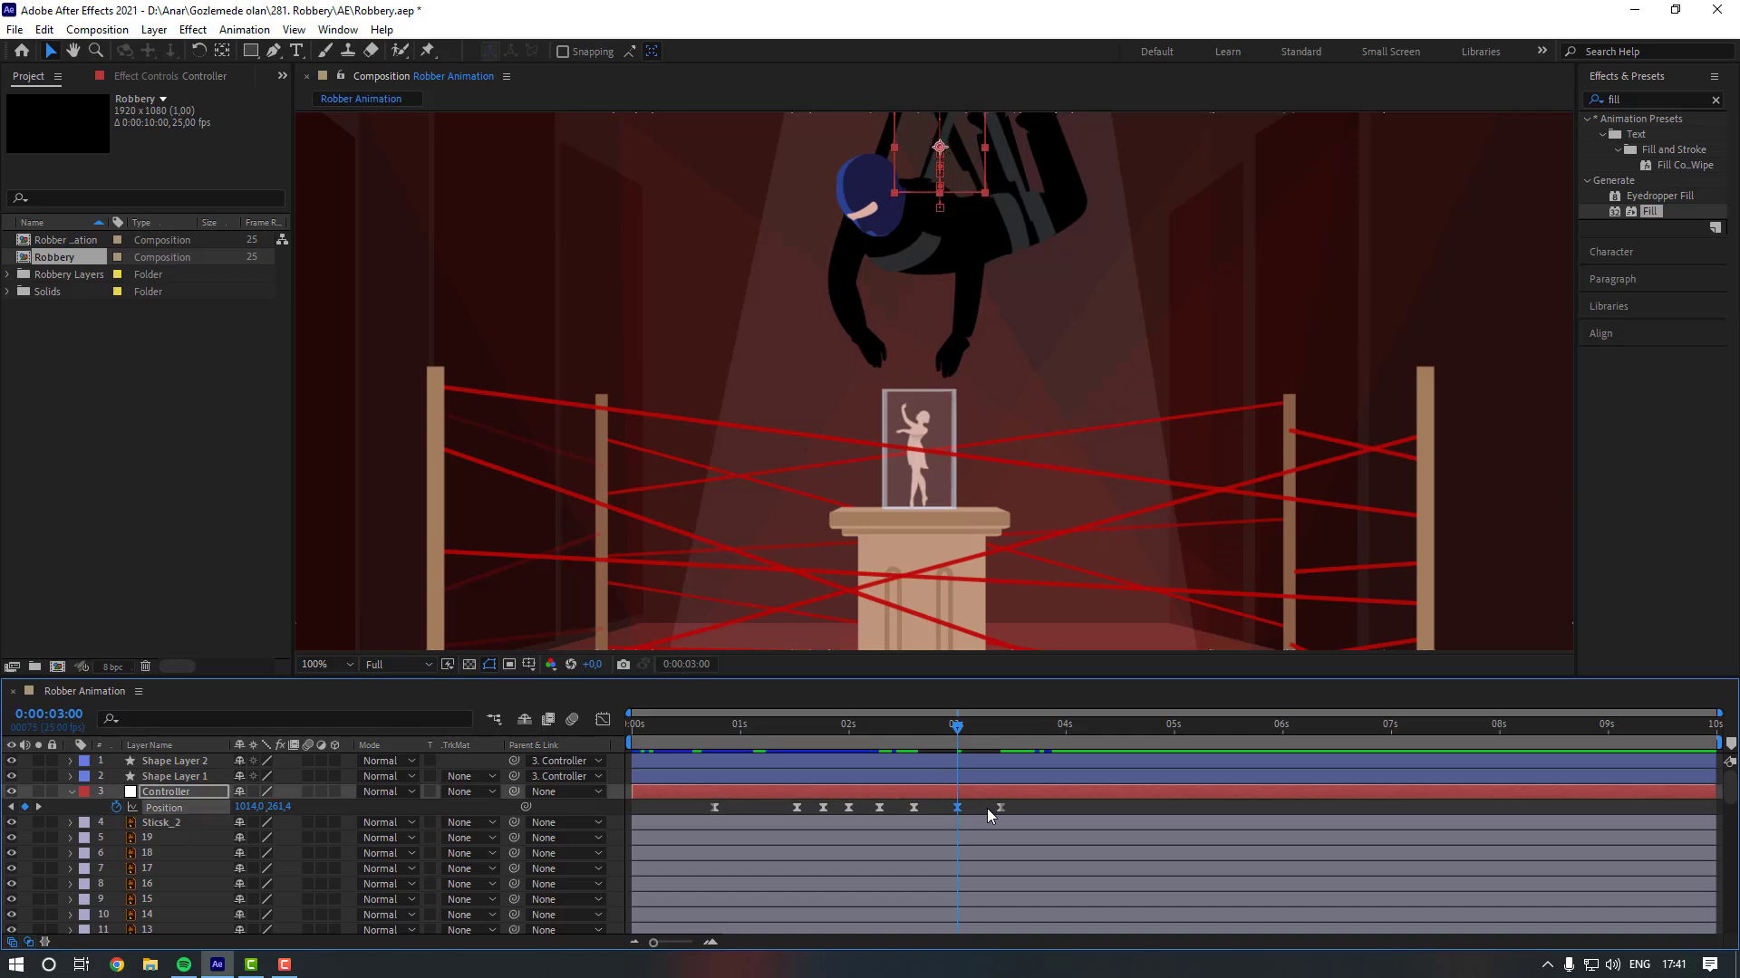
{"action": "left_click", "coordinate": [986, 808]}
Play back the animation from 0:00:02:08 to check the robber's rise and drop above the display case.
{"action": "left_click_drag", "start_coordinate": [954, 738], "coordinate": [878, 738]}
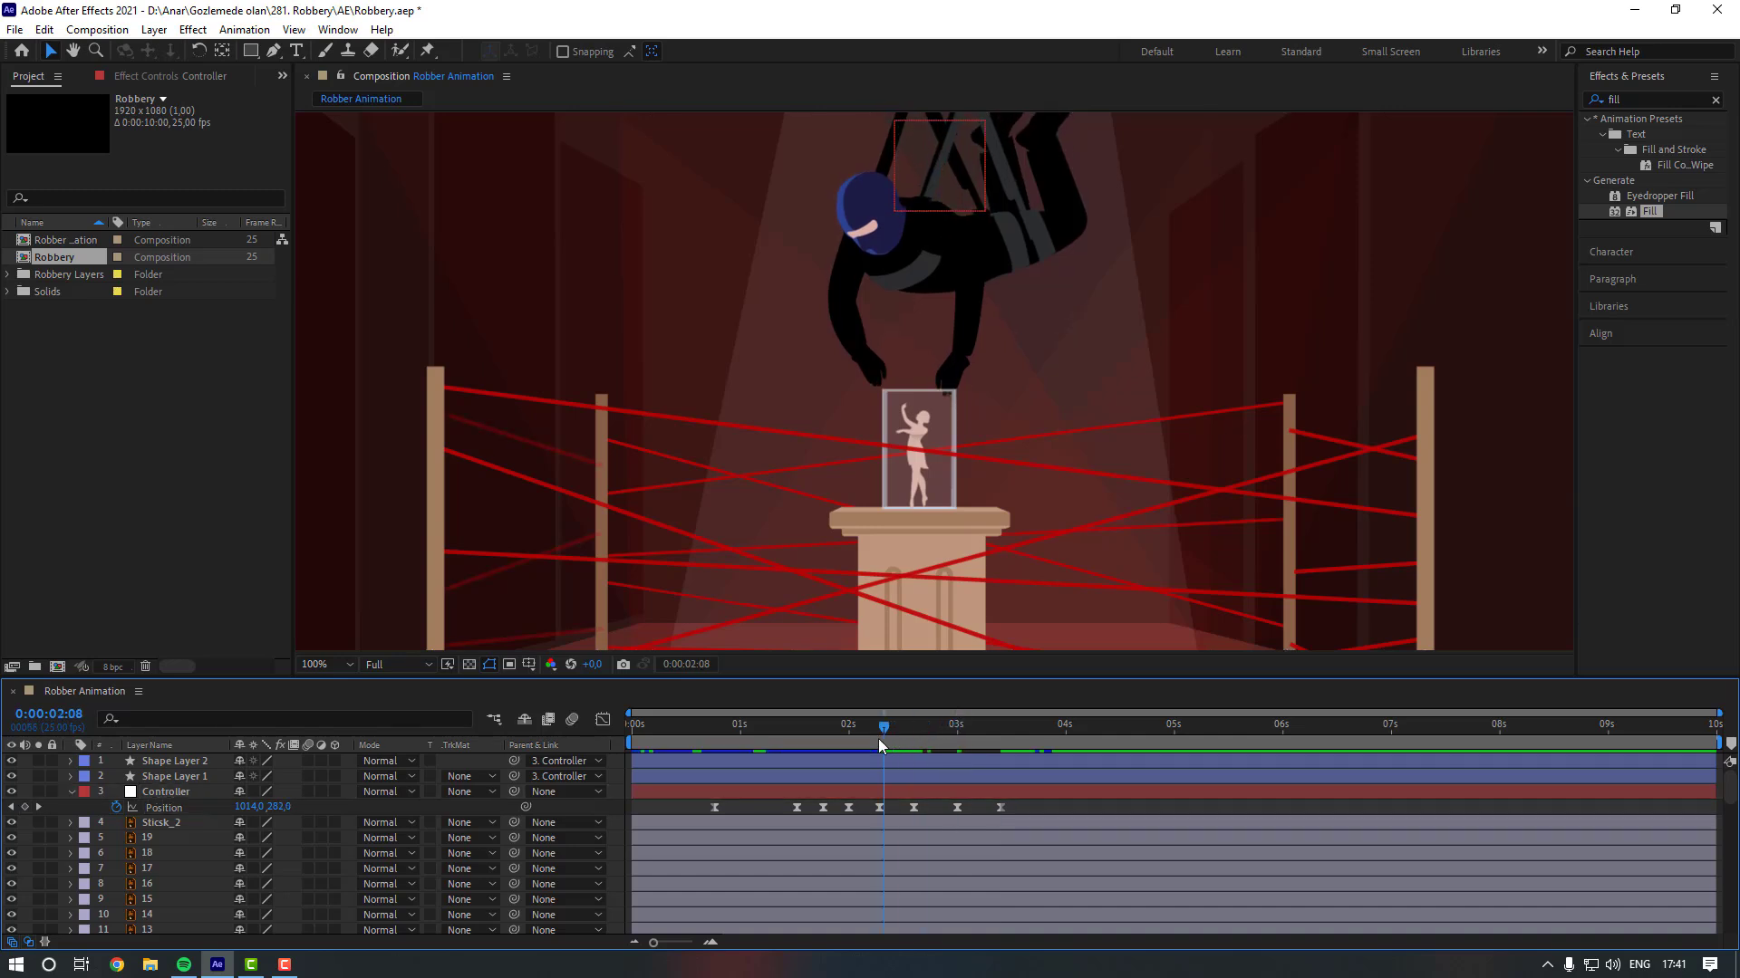
{"action": "key", "text": "space"}
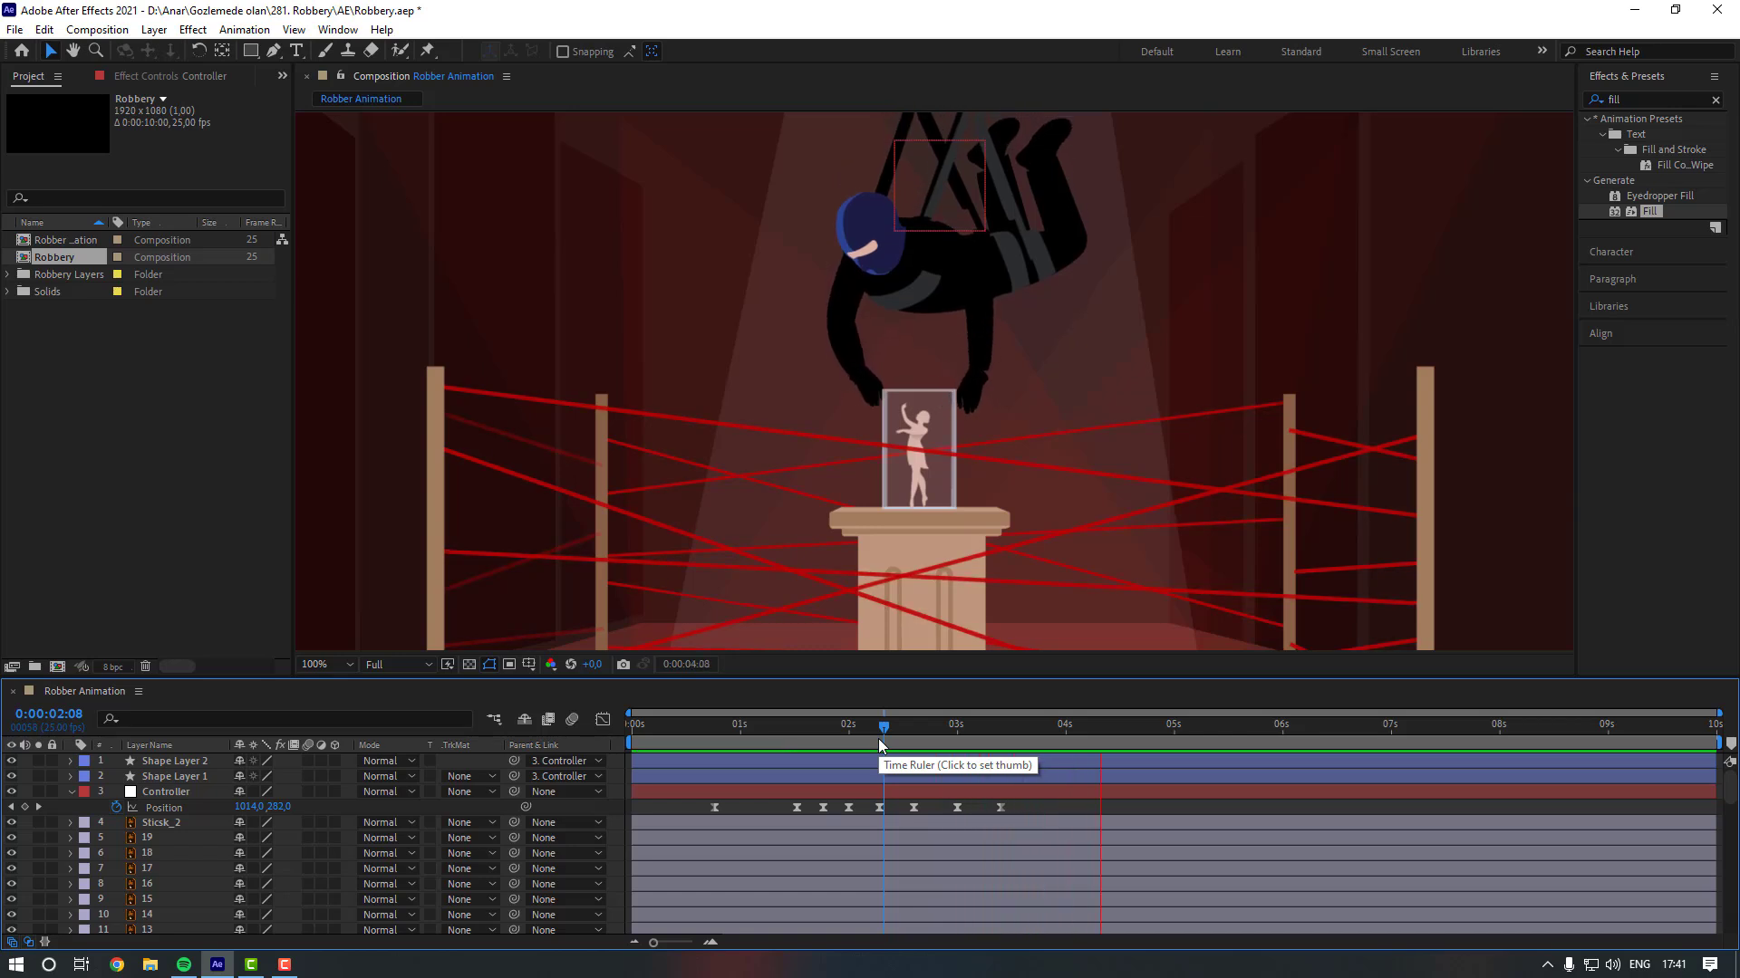
{"action": "key", "text": "space"}
Shift the last three rotation keyframes of Arm_right and Arm_left earlier so they start at 0:00:03:00.
{"action": "scroll", "coordinate": [937, 768], "scroll_direction": "down", "scroll_amount": 1}
{"action": "left_click", "coordinate": [957, 724]}
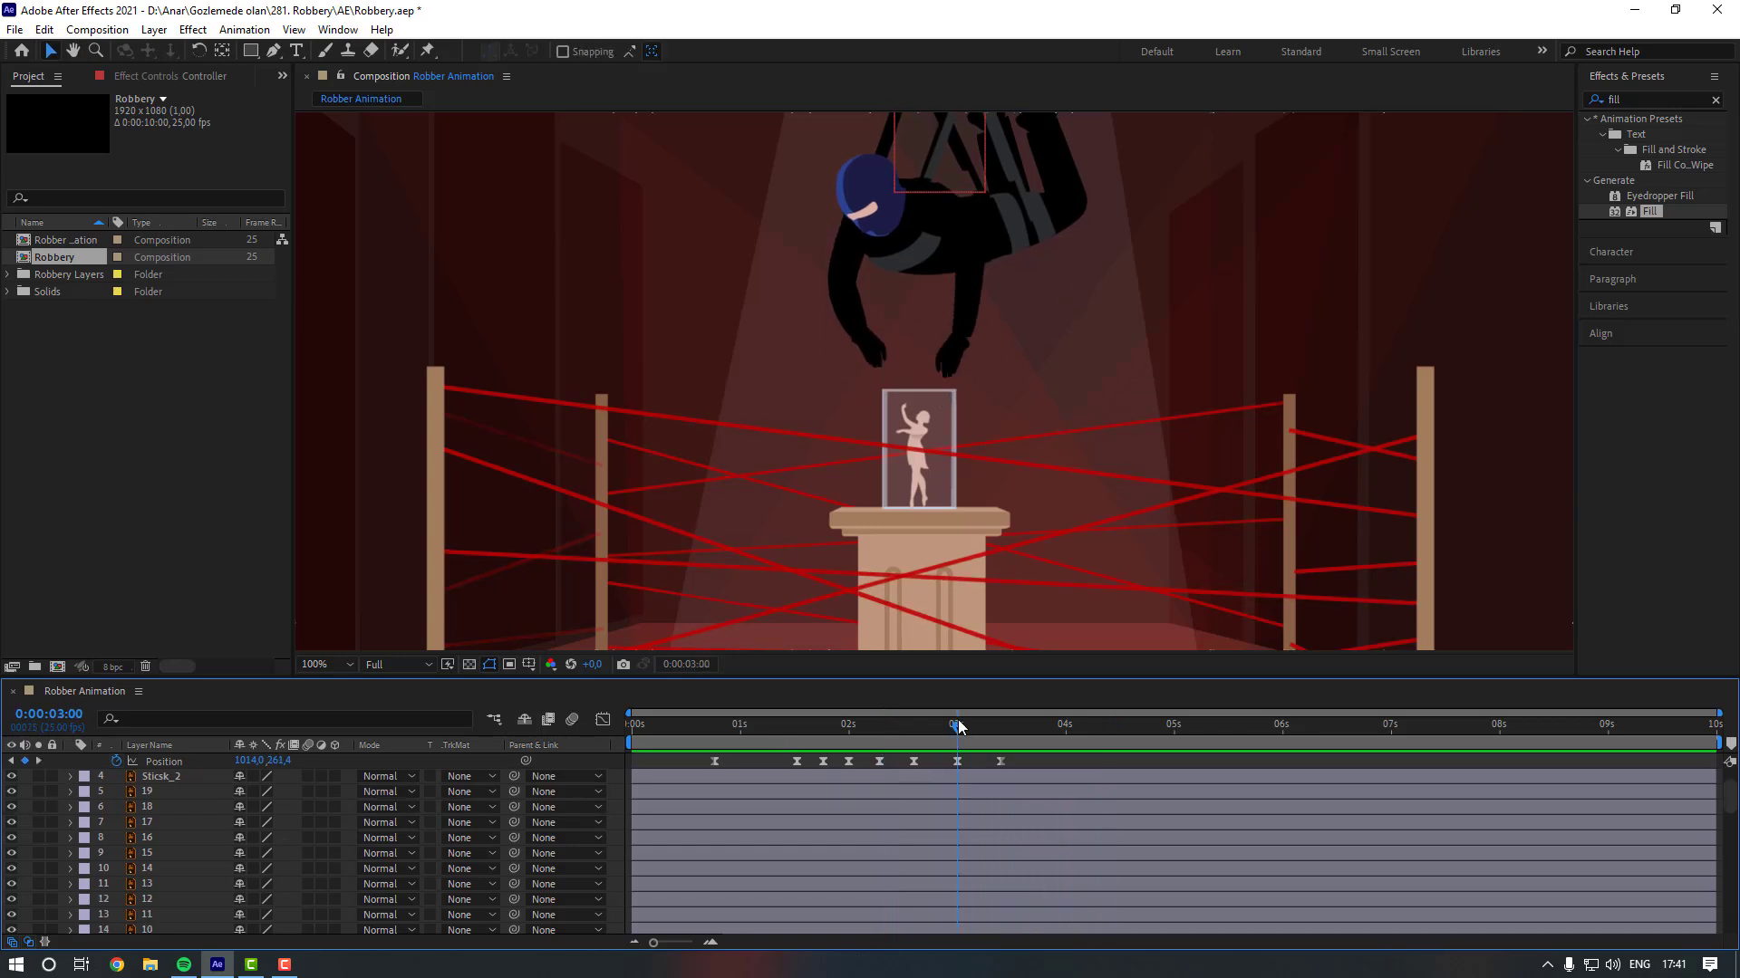
{"action": "scroll", "coordinate": [958, 786], "scroll_direction": "down", "scroll_amount": 4}
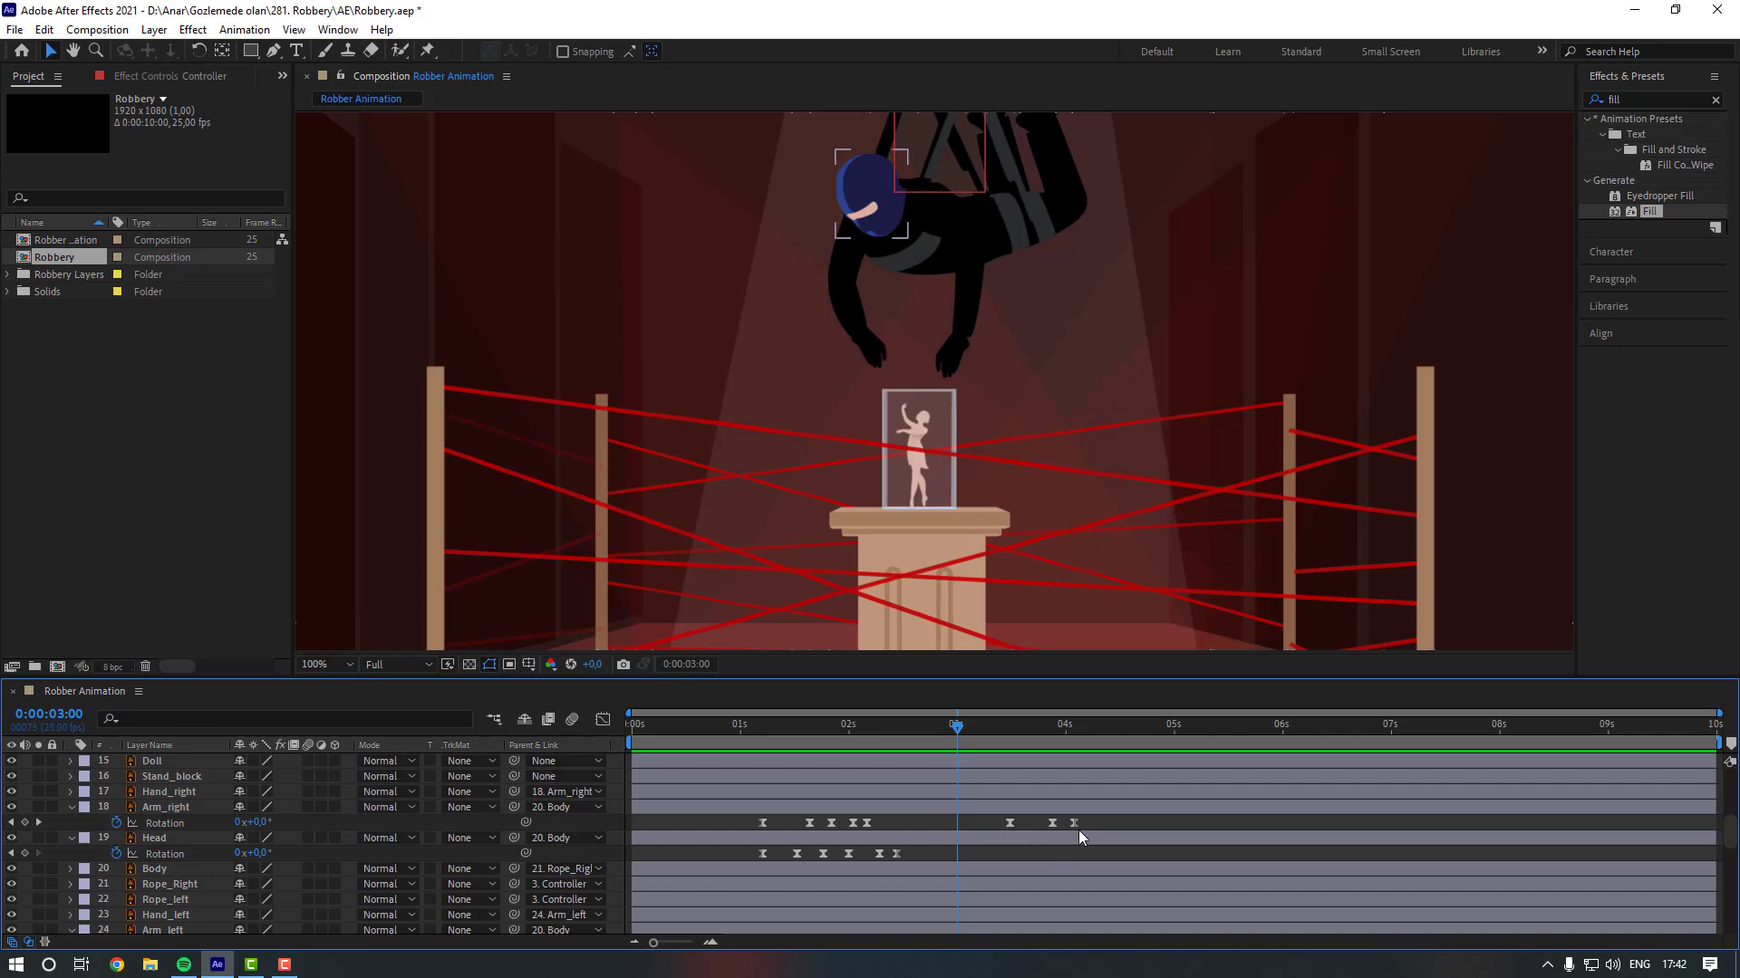
{"action": "left_click_drag", "start_coordinate": [1085, 819], "coordinate": [959, 830]}
{"action": "scroll", "coordinate": [962, 833], "scroll_direction": "down", "scroll_amount": 2}
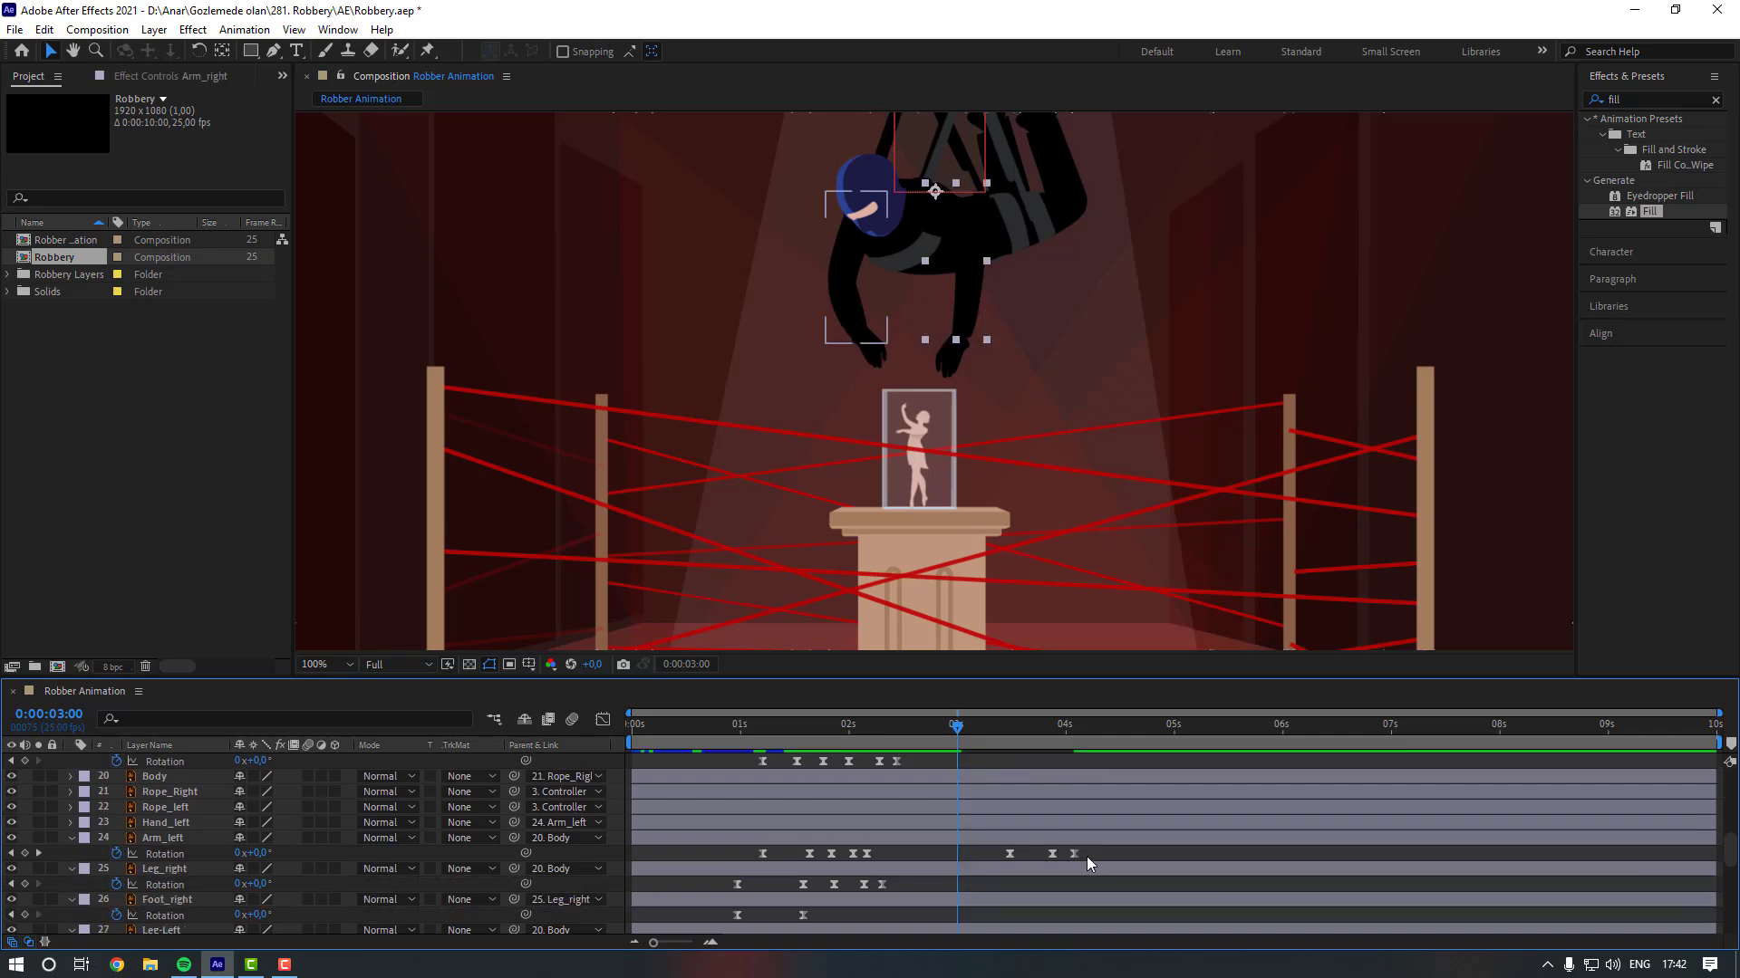
{"action": "left_click_drag", "start_coordinate": [1086, 856], "coordinate": [958, 858]}
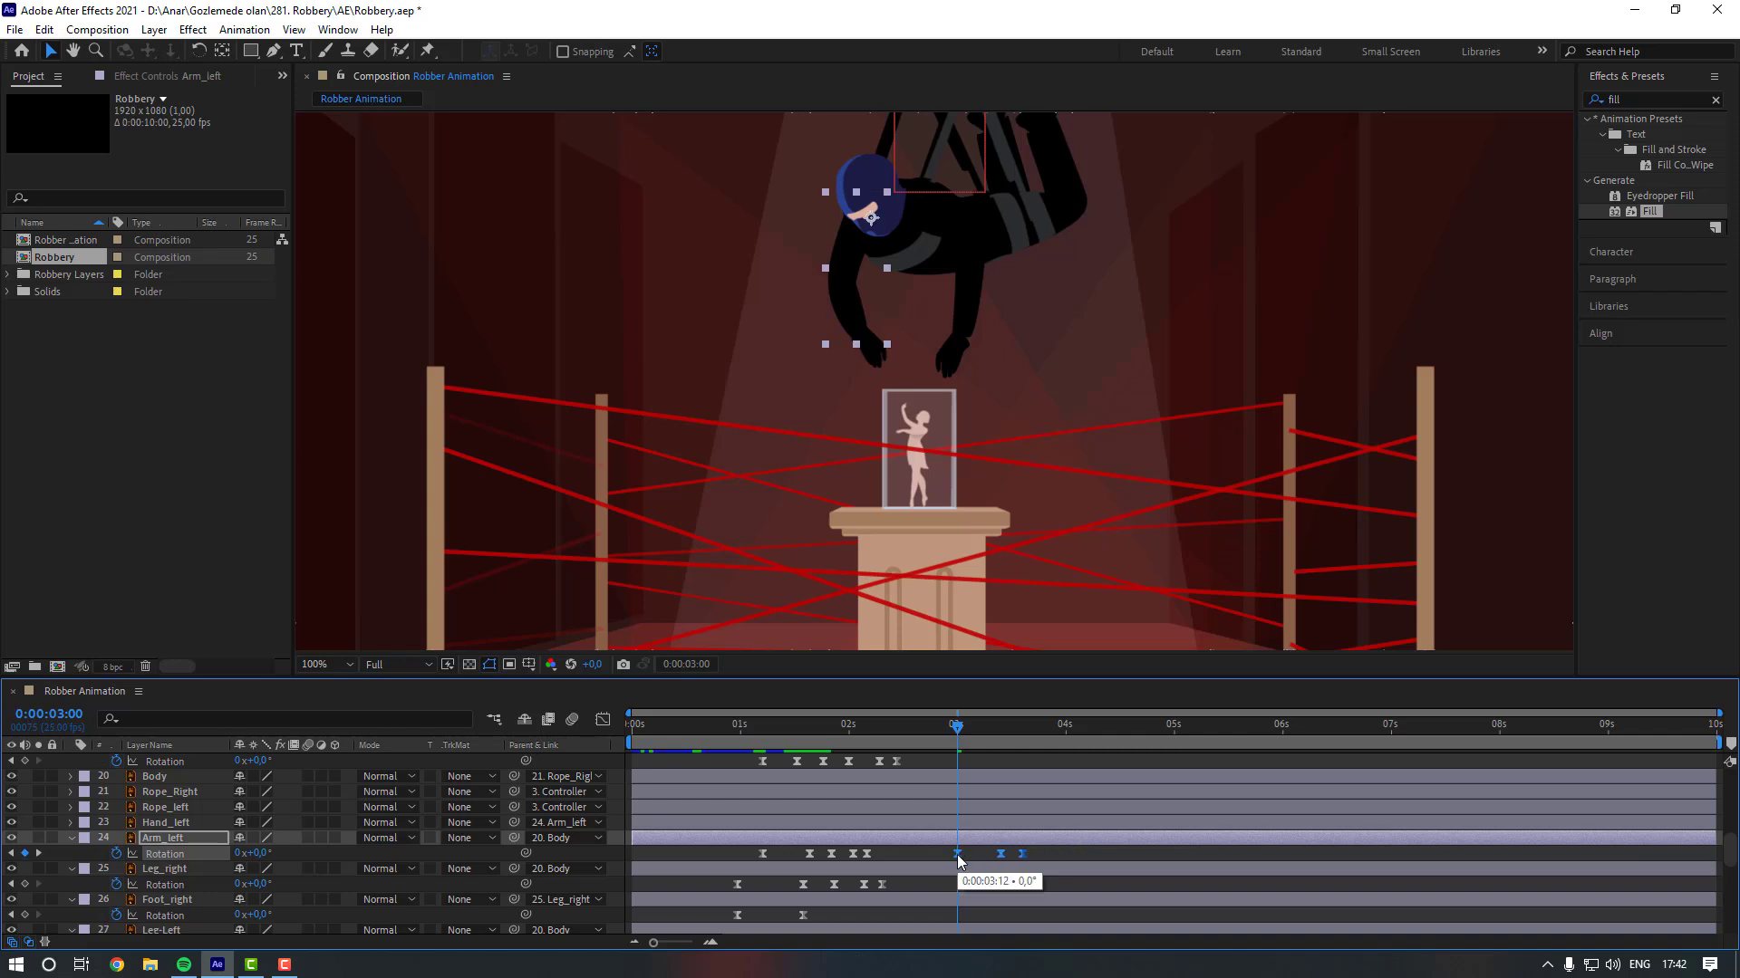
{"action": "left_click", "coordinate": [951, 855]}
Retime the first two of the last three rotation keyframes on Arm_right and Arm_left to 0:00:02:15 and 0:00:03:00.
{"action": "left_click_drag", "start_coordinate": [925, 732], "coordinate": [911, 737]}
{"action": "key", "text": "space"}
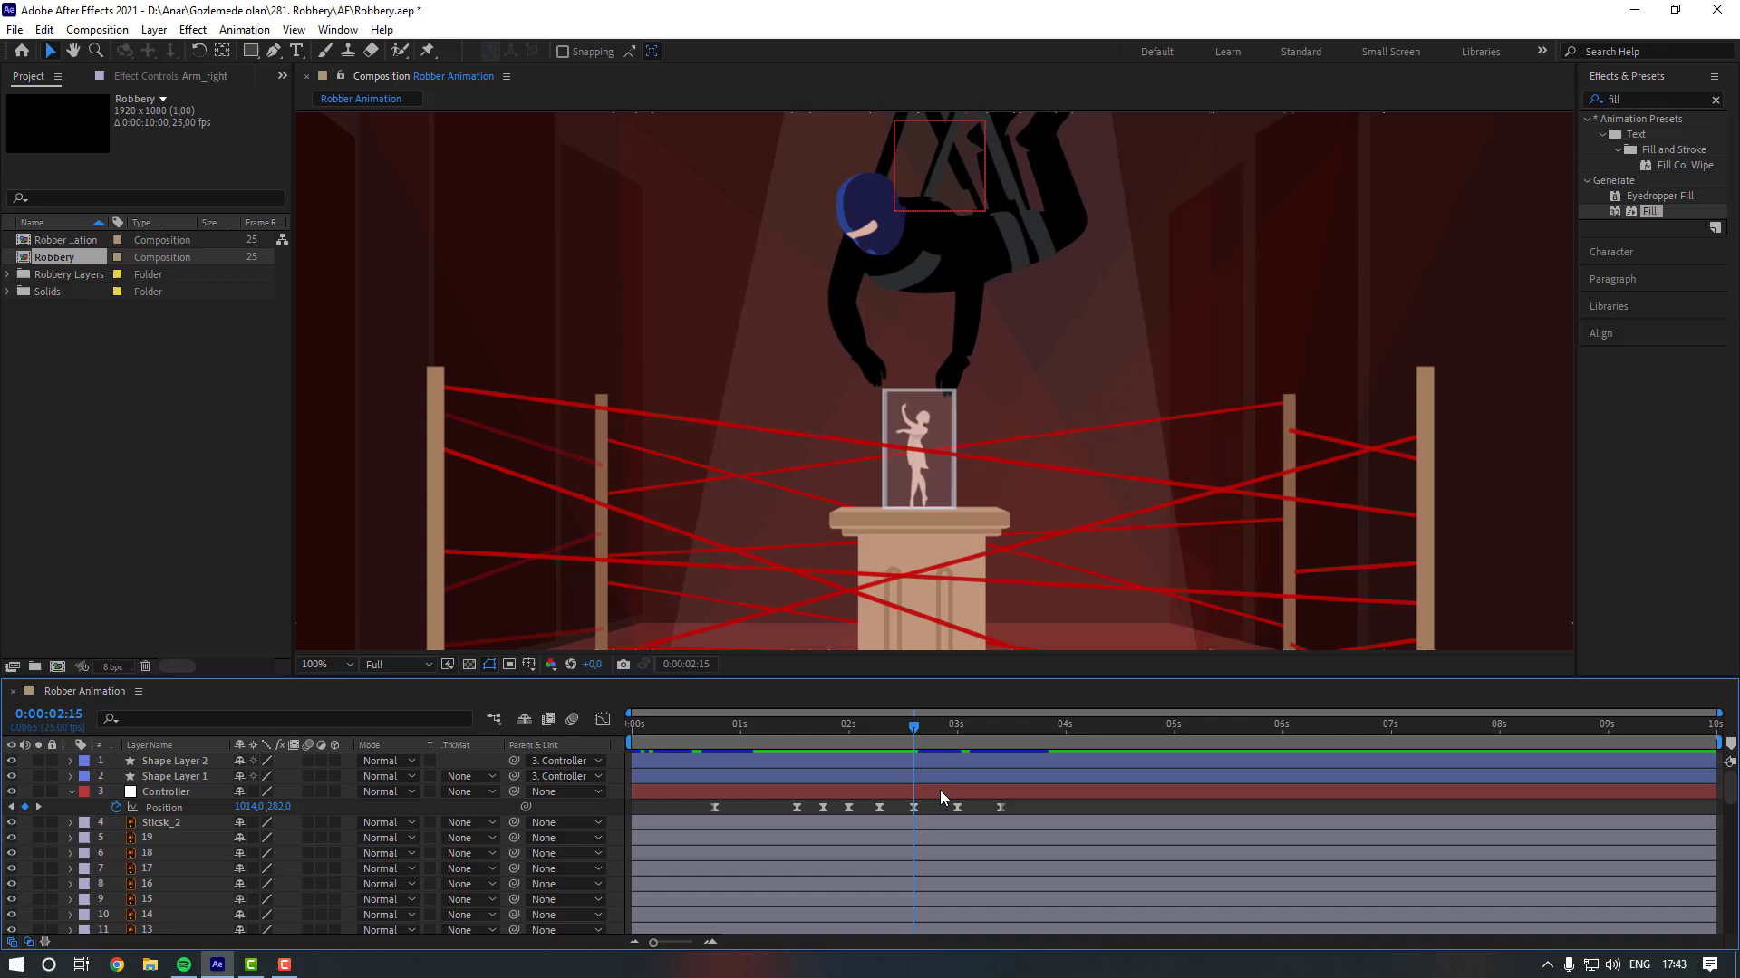
{"action": "left_click", "coordinate": [939, 793]}
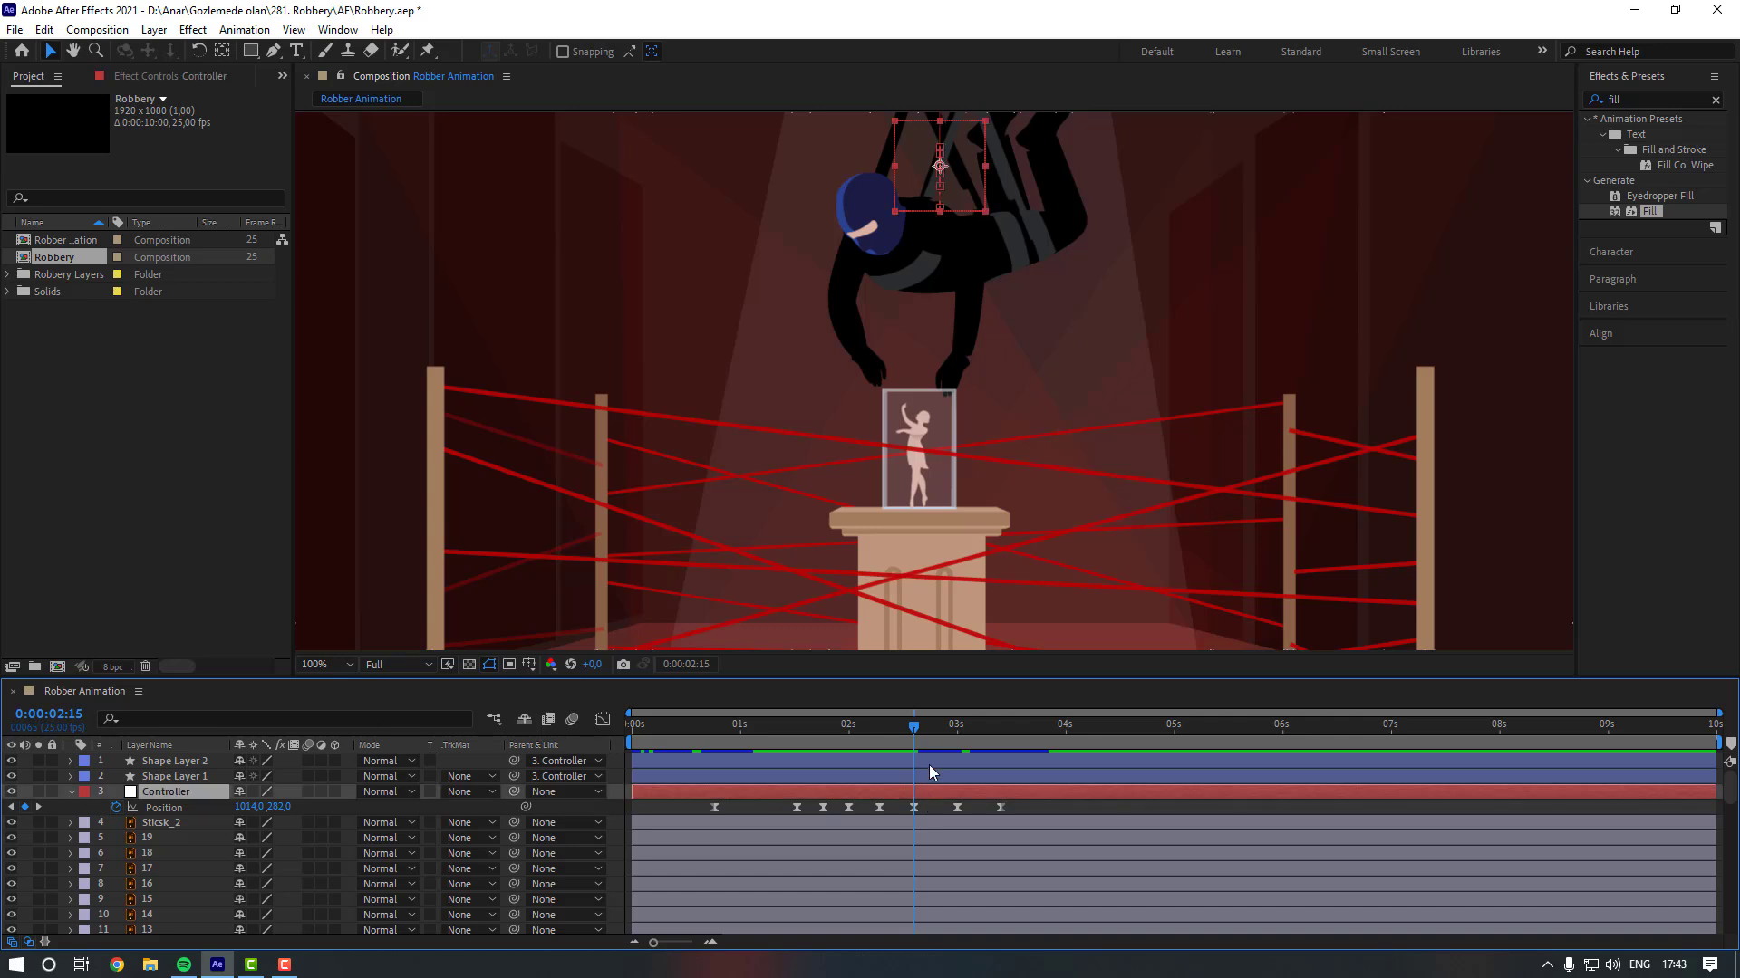
{"action": "scroll", "coordinate": [915, 823], "scroll_direction": "down", "scroll_amount": 5}
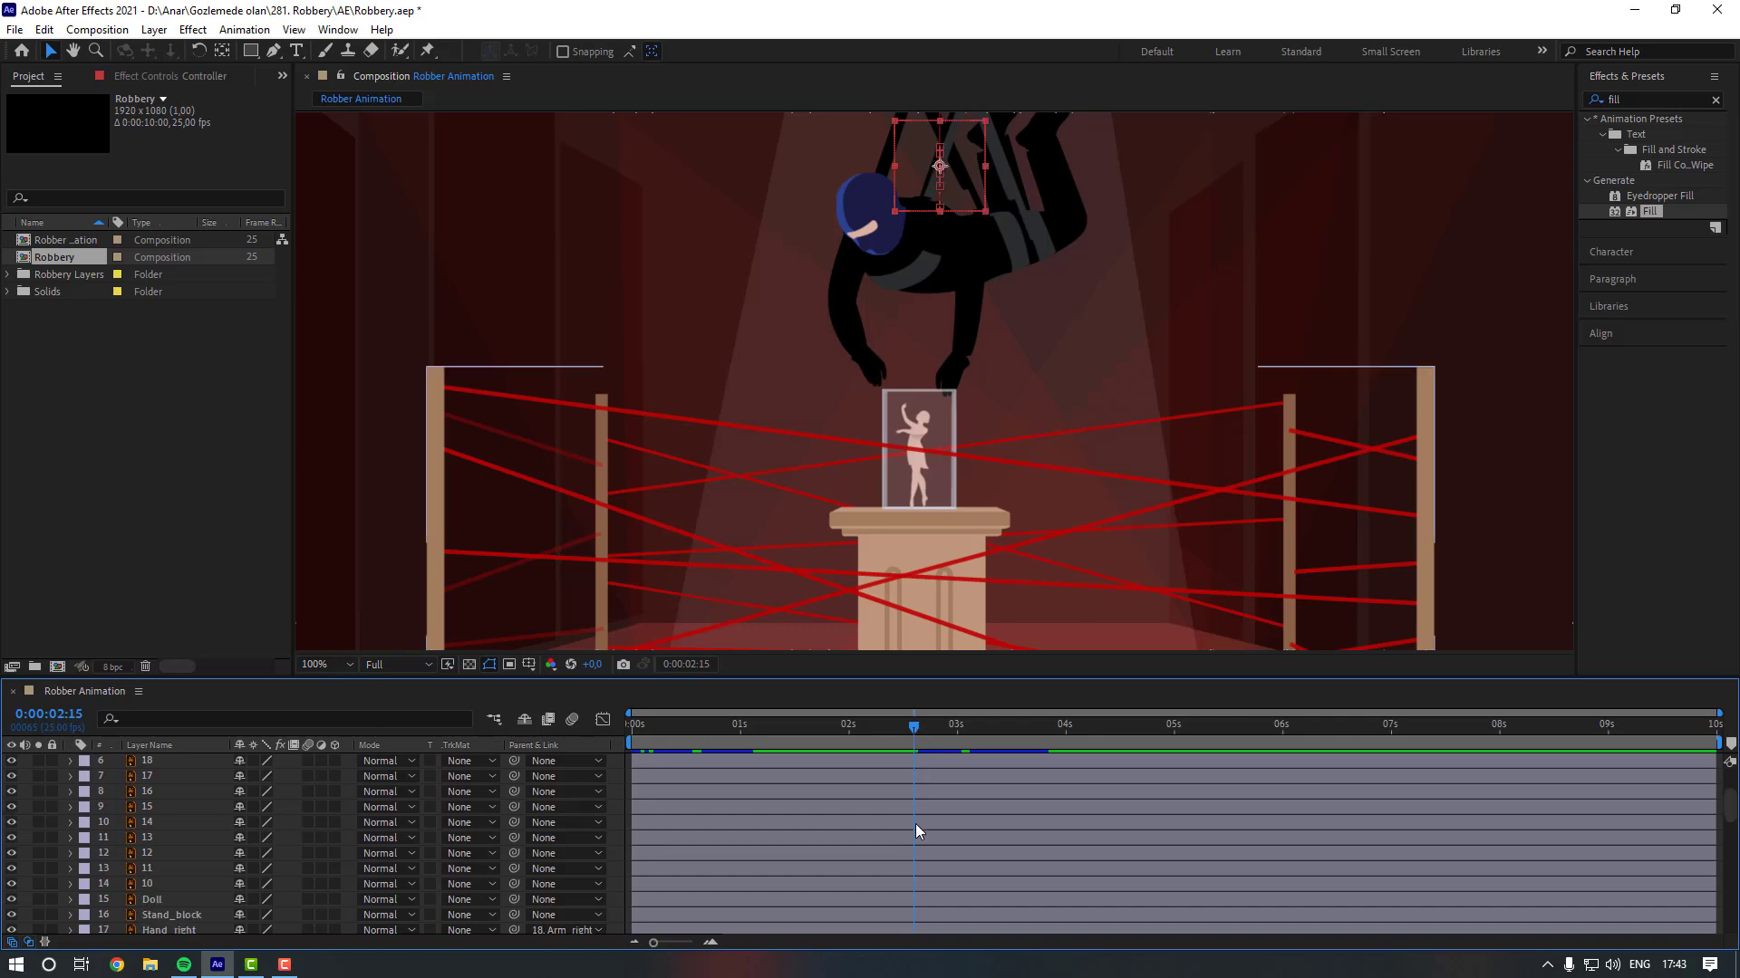
{"action": "left_click", "coordinate": [977, 824]}
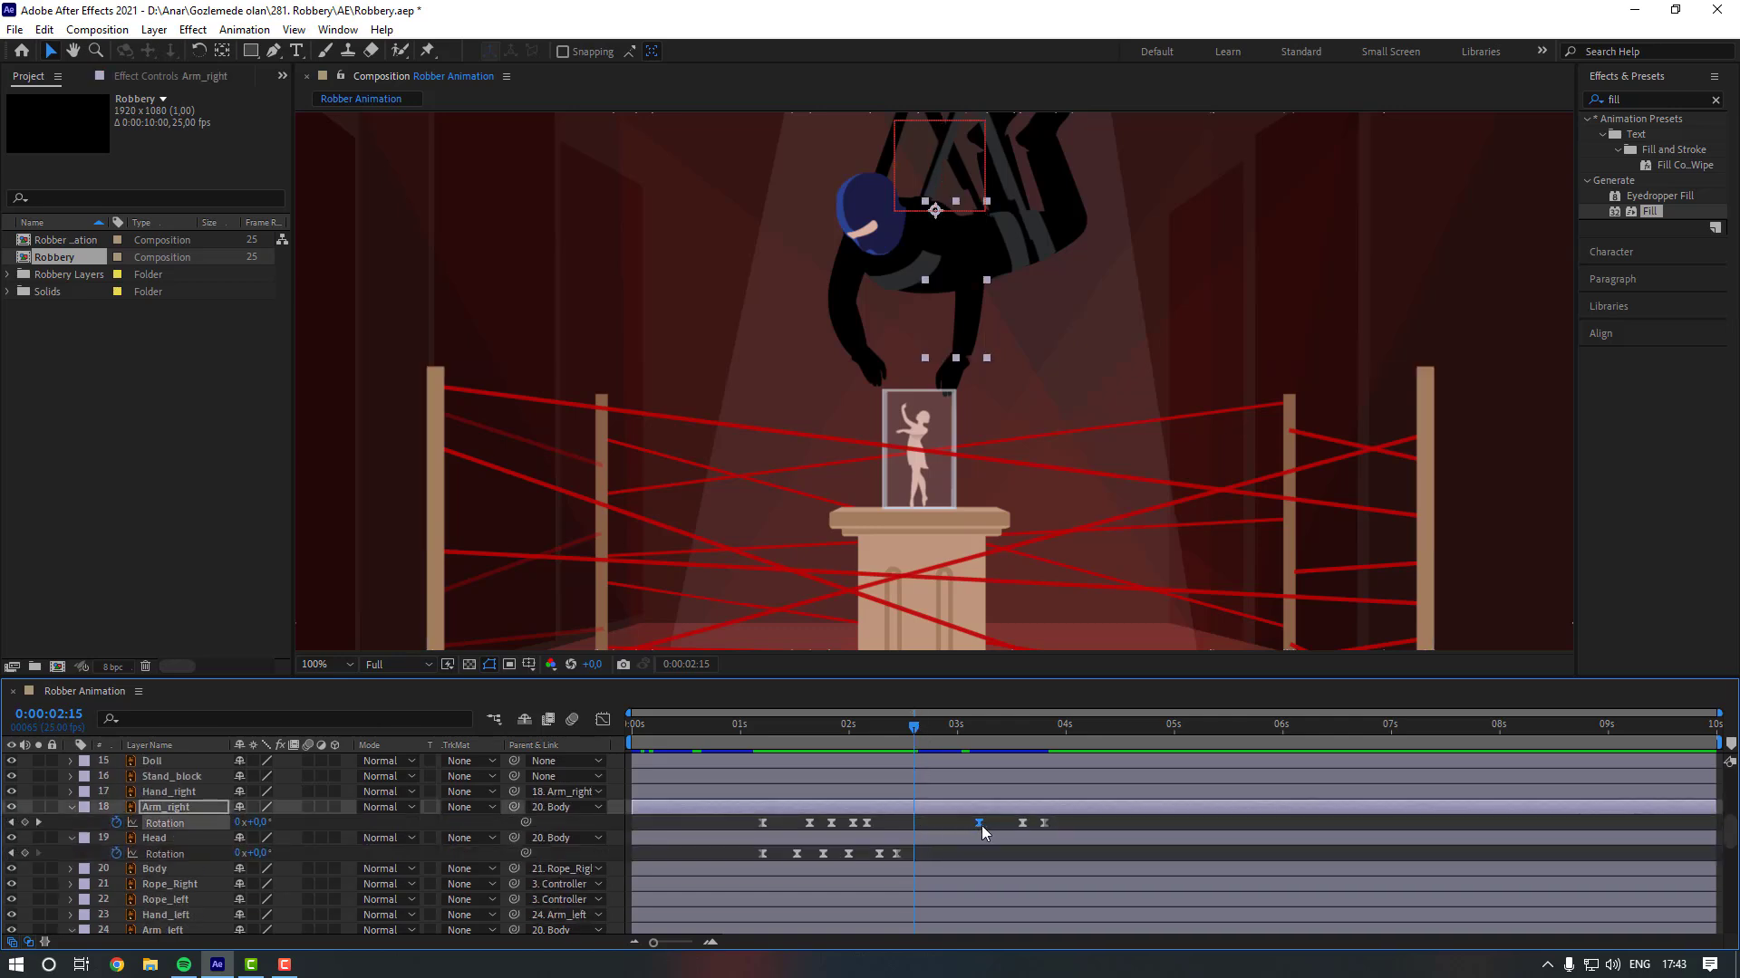
{"action": "left_click_drag", "start_coordinate": [965, 818], "coordinate": [917, 860]}
{"action": "scroll", "coordinate": [942, 843], "scroll_direction": "down", "scroll_amount": 2}
{"action": "left_click", "coordinate": [984, 857]}
{"action": "scroll", "coordinate": [982, 843], "scroll_direction": "up", "scroll_amount": 3}
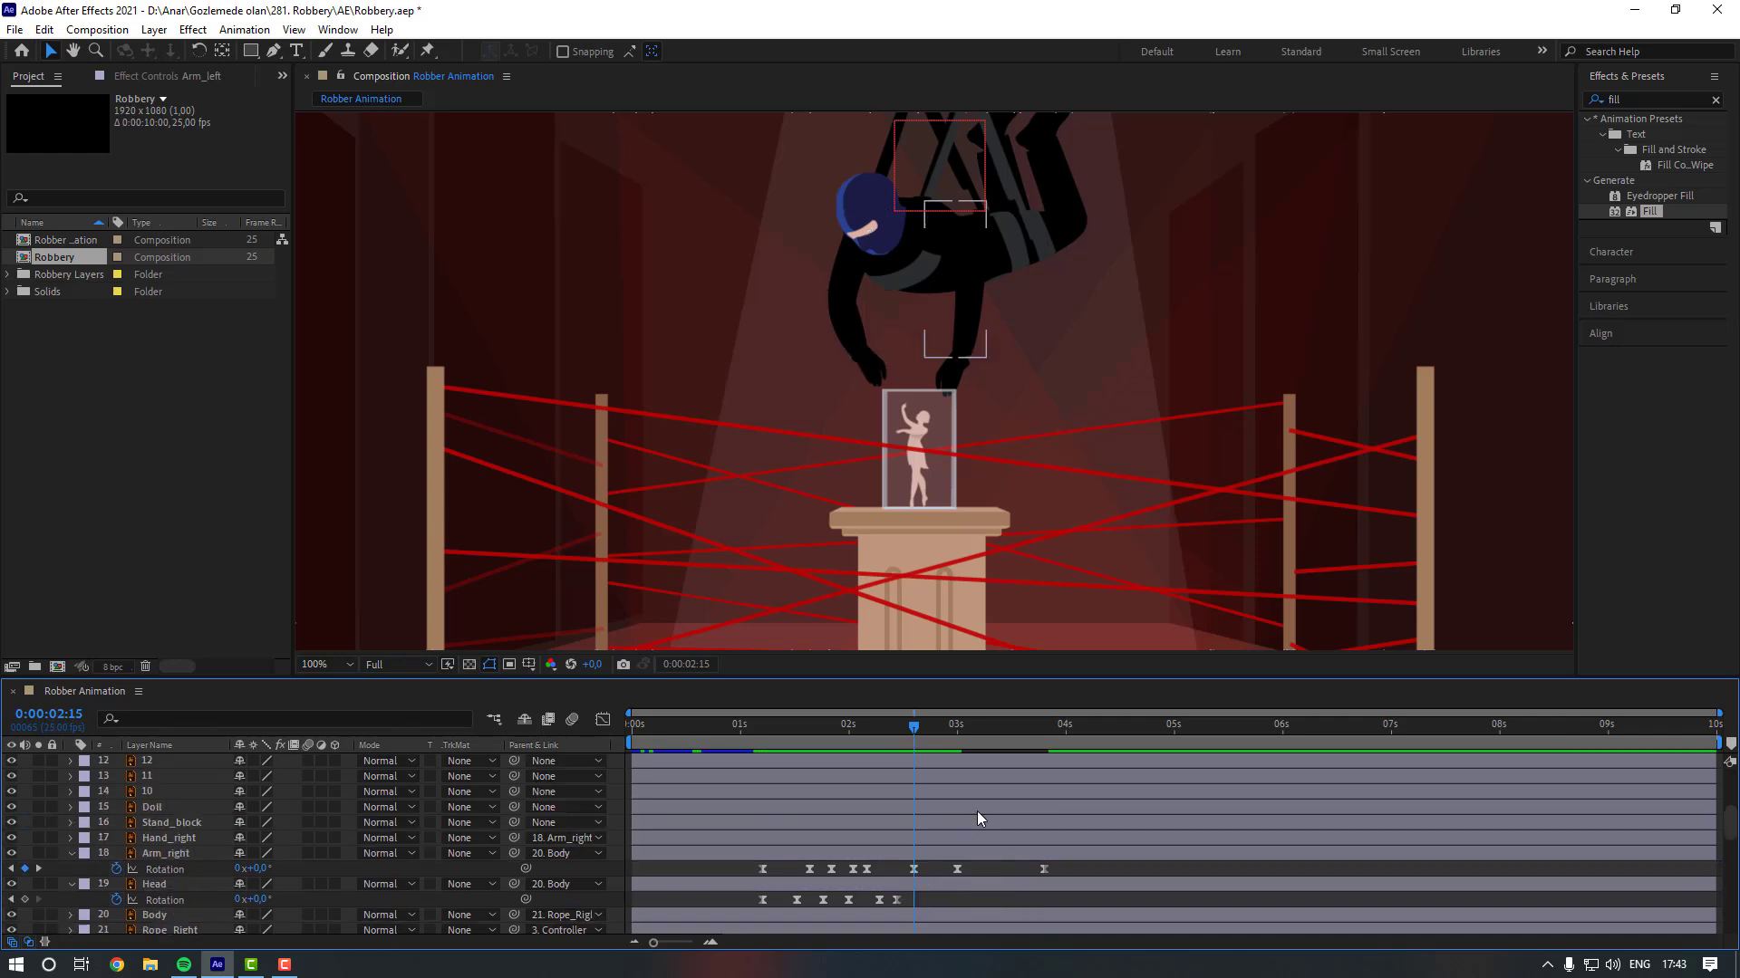
Play back the animation from 0:00:02:06 and again from 0:00:02:13 to check the arm timing against the body movement.
{"action": "scroll", "coordinate": [969, 797], "scroll_direction": "up", "scroll_amount": 2}
{"action": "left_click_drag", "start_coordinate": [956, 738], "coordinate": [868, 738]}
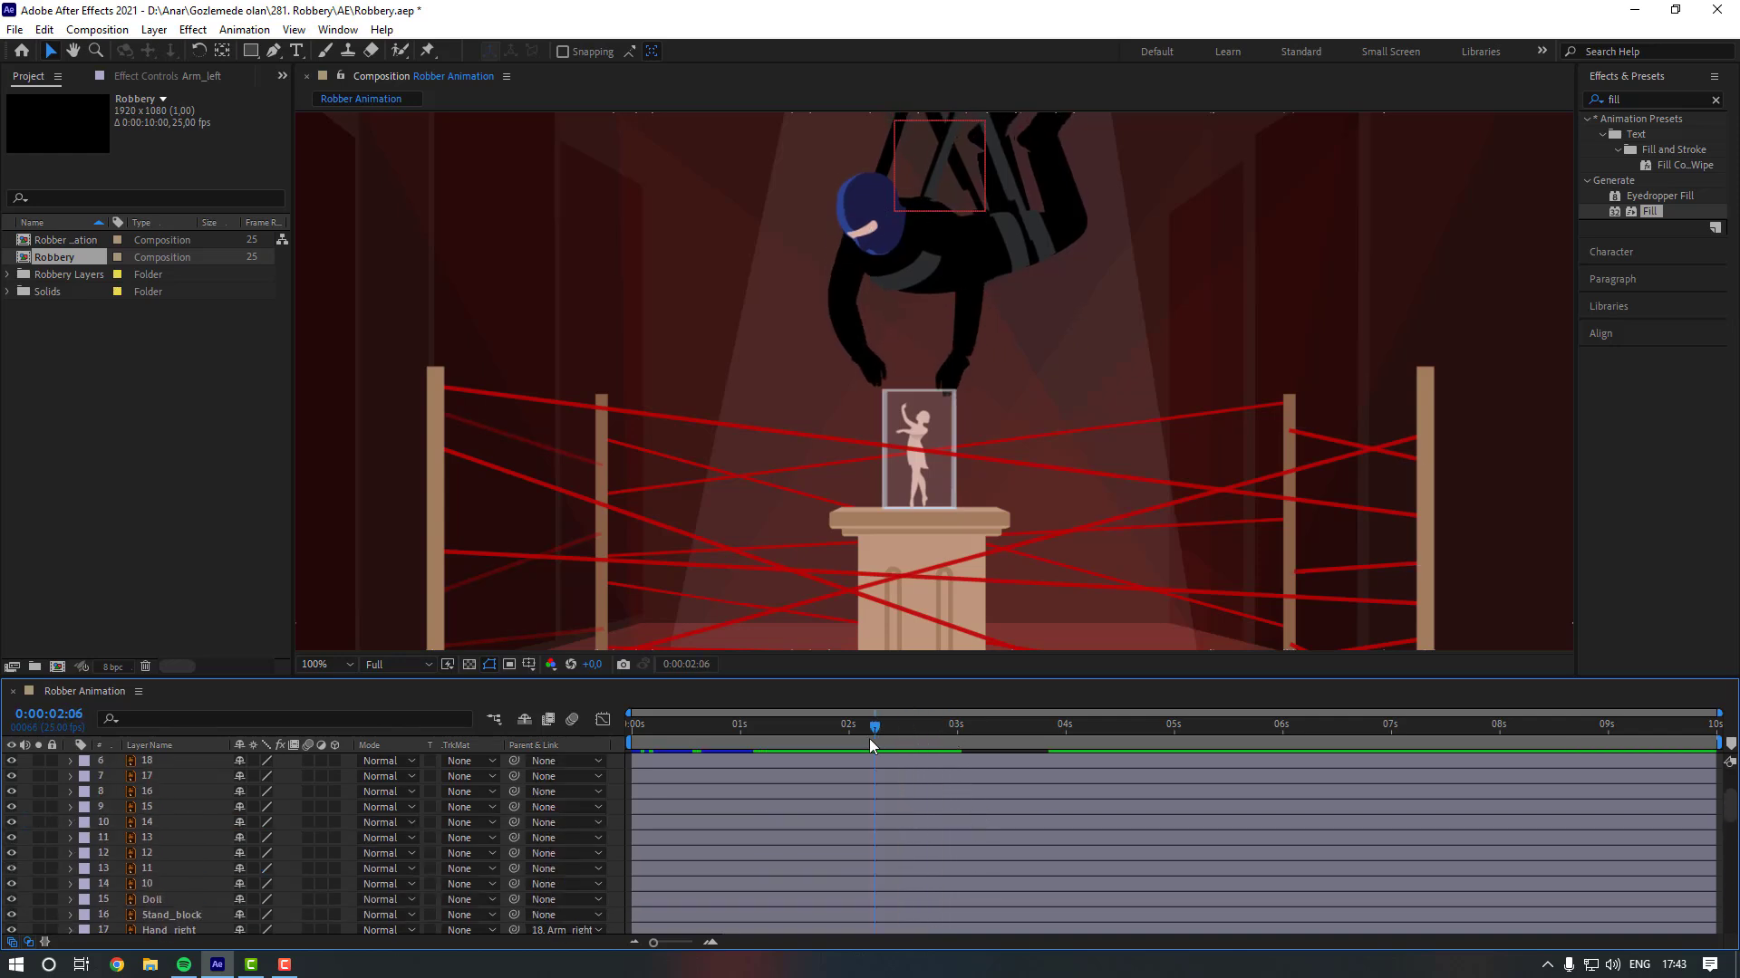
{"action": "key", "text": "space"}
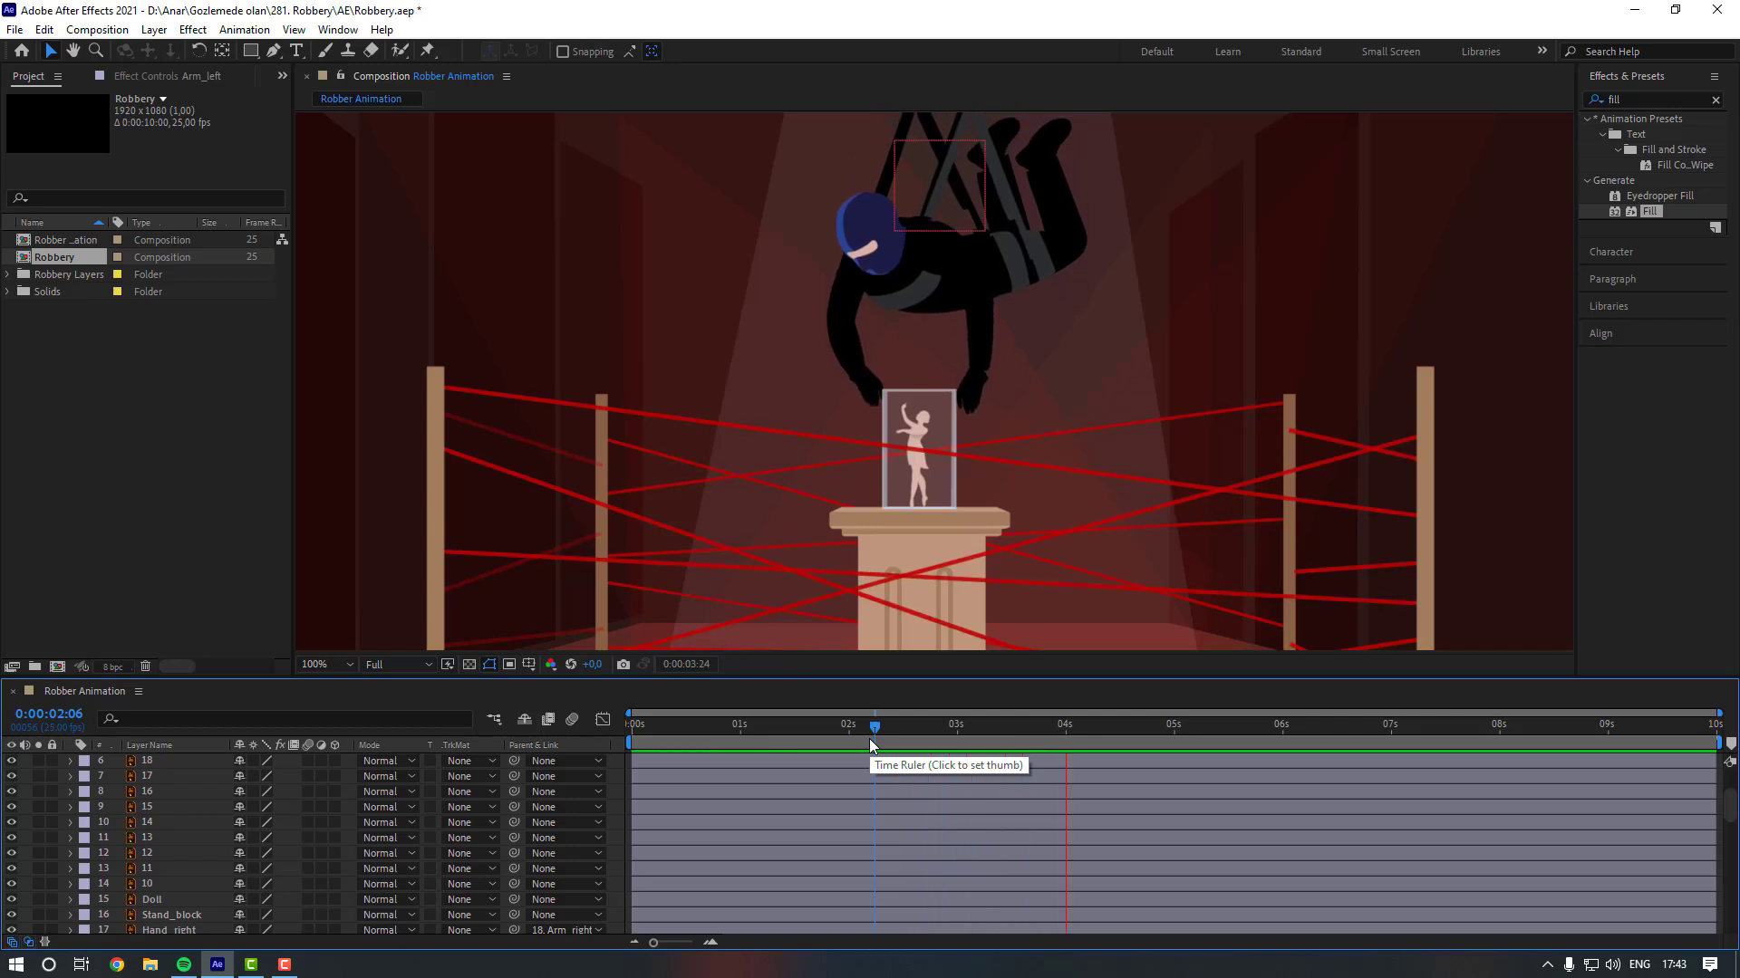
{"action": "left_click", "coordinate": [905, 736]}
{"action": "scroll", "coordinate": [906, 739], "scroll_direction": "up", "scroll_amount": 2}
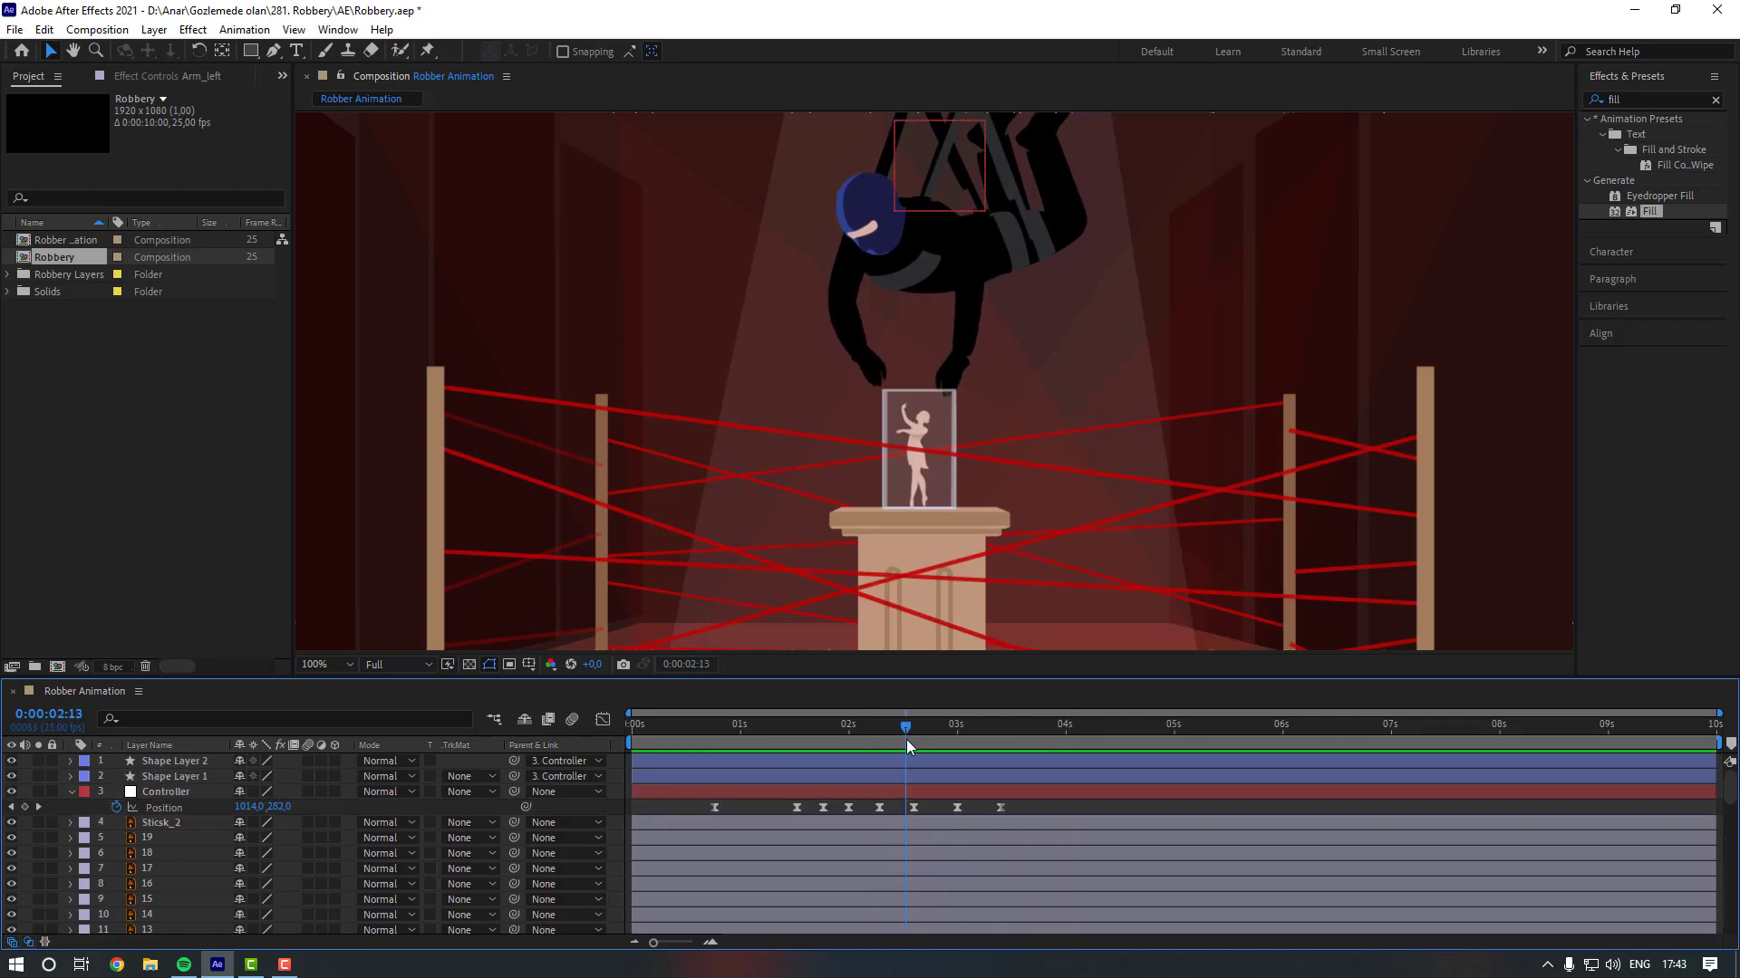
{"action": "key", "text": "space"}
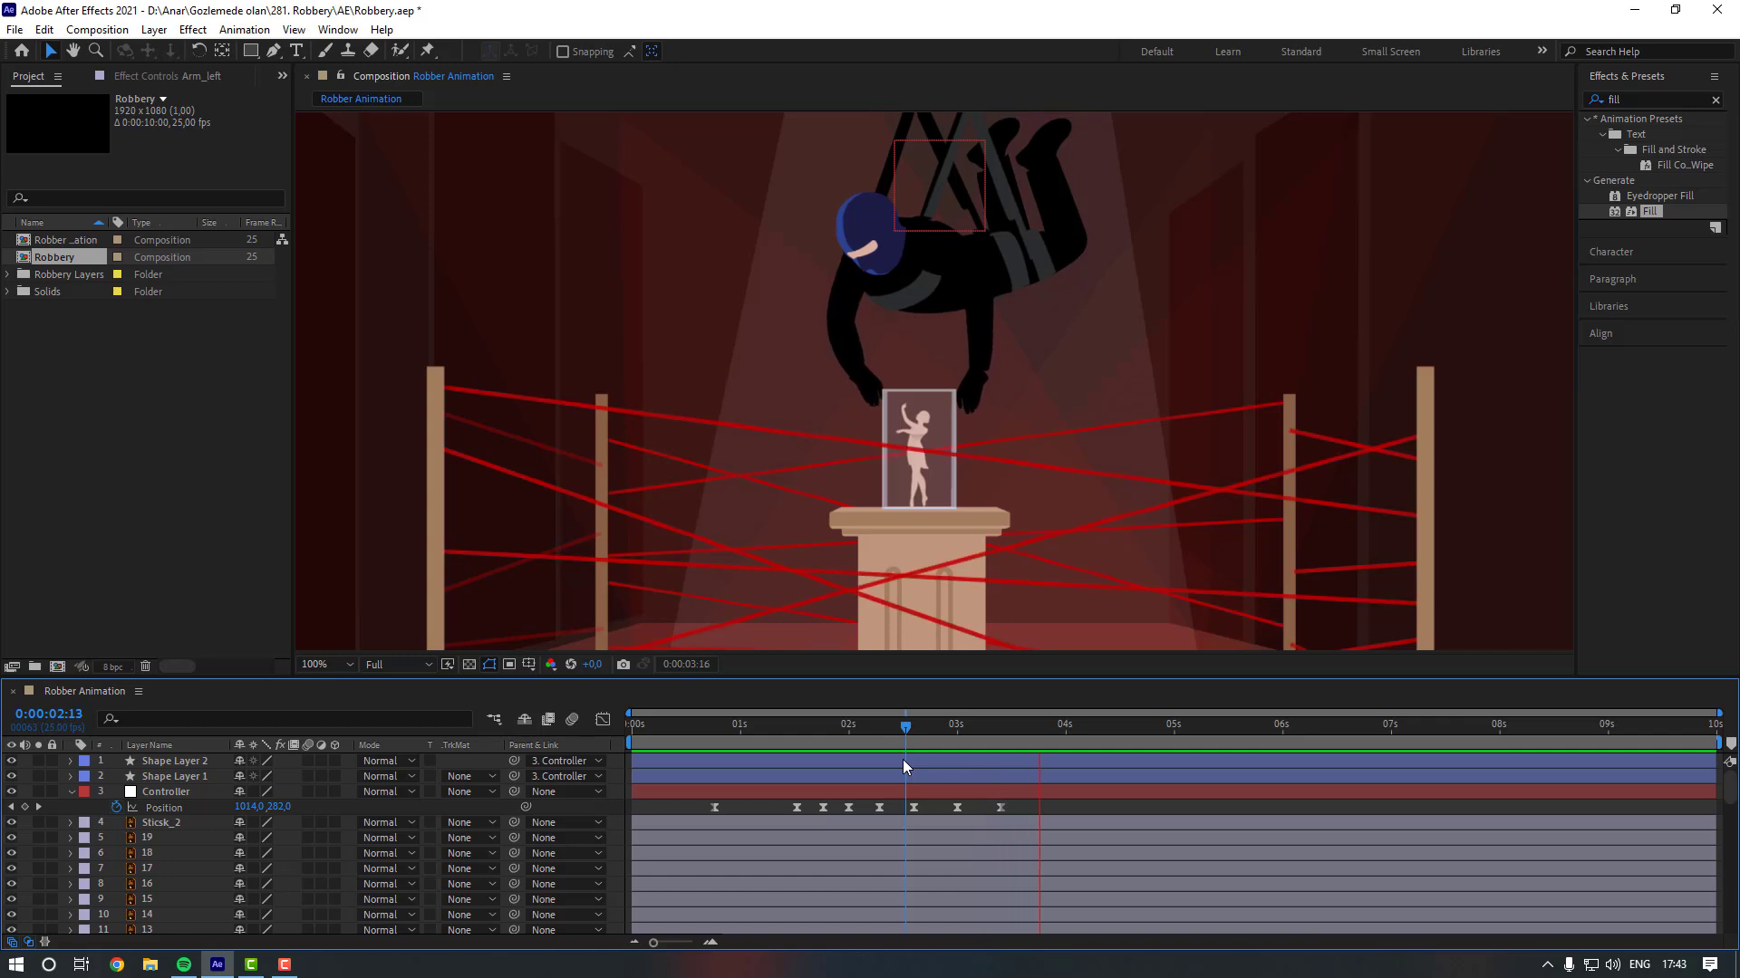
{"action": "key", "text": "space"}
Move the last rotation keyframes of Arm_right and Arm_left to 0:00:03:10 and play back from 0:00:02:13.
{"action": "scroll", "coordinate": [942, 776], "scroll_direction": "down", "scroll_amount": 2}
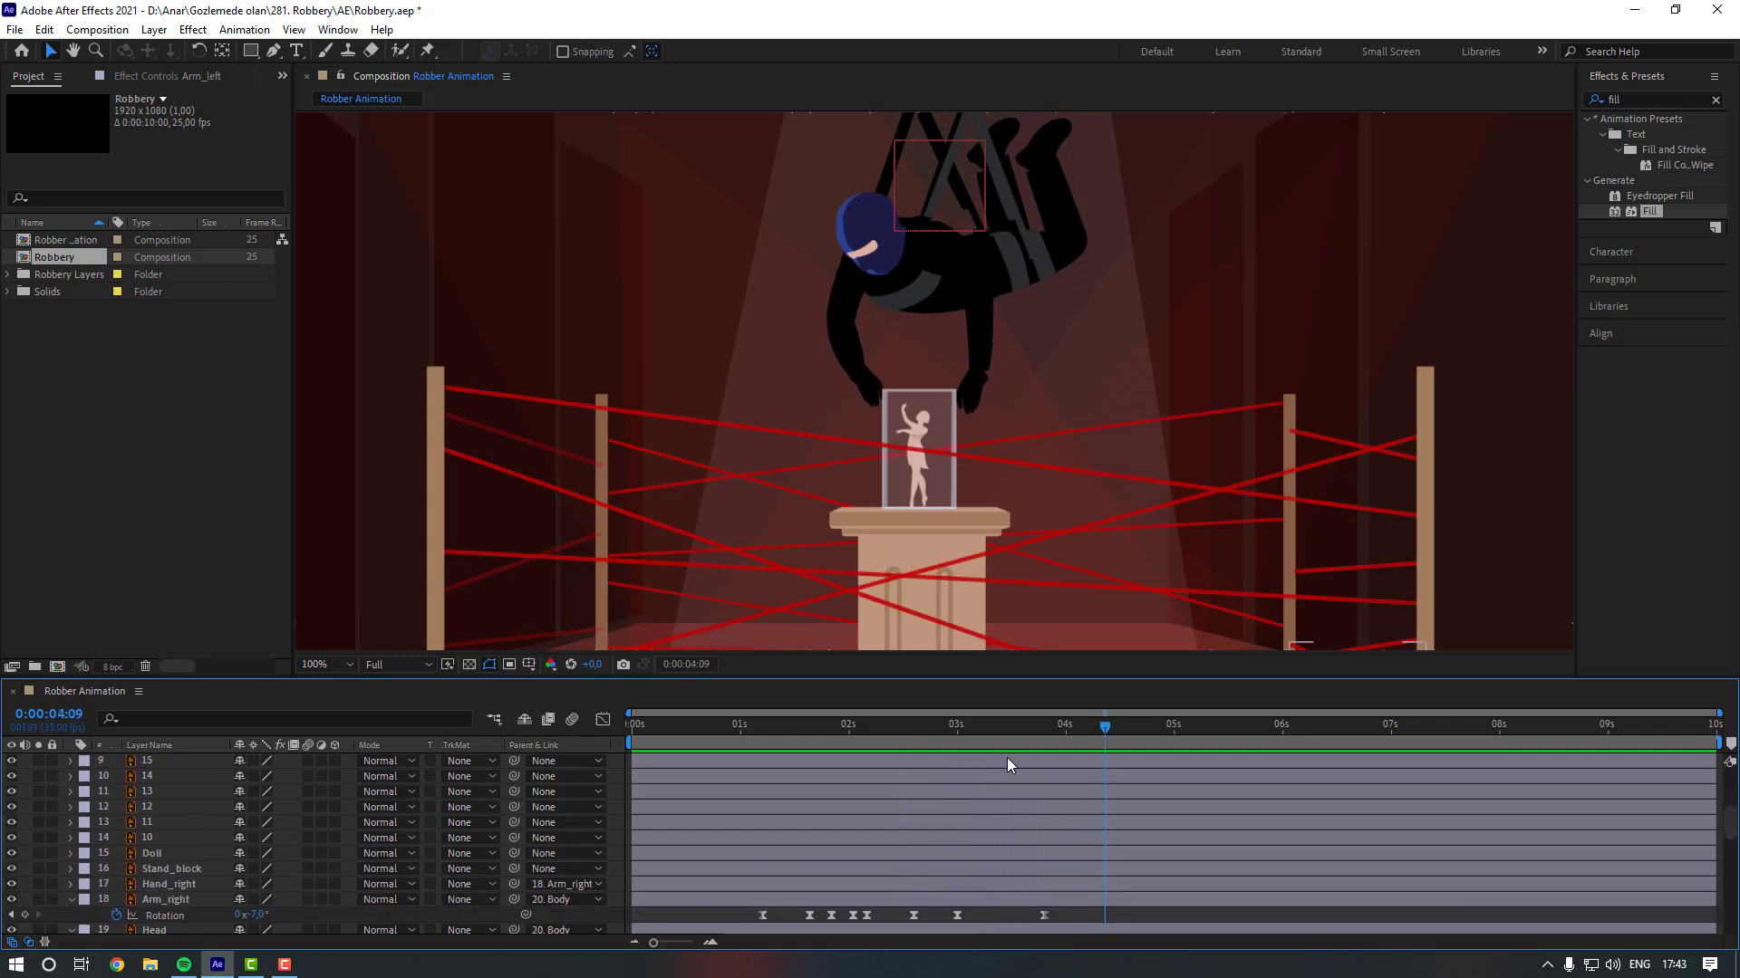
{"action": "left_click", "coordinate": [996, 730]}
{"action": "scroll", "coordinate": [1026, 797], "scroll_direction": "down", "scroll_amount": 4}
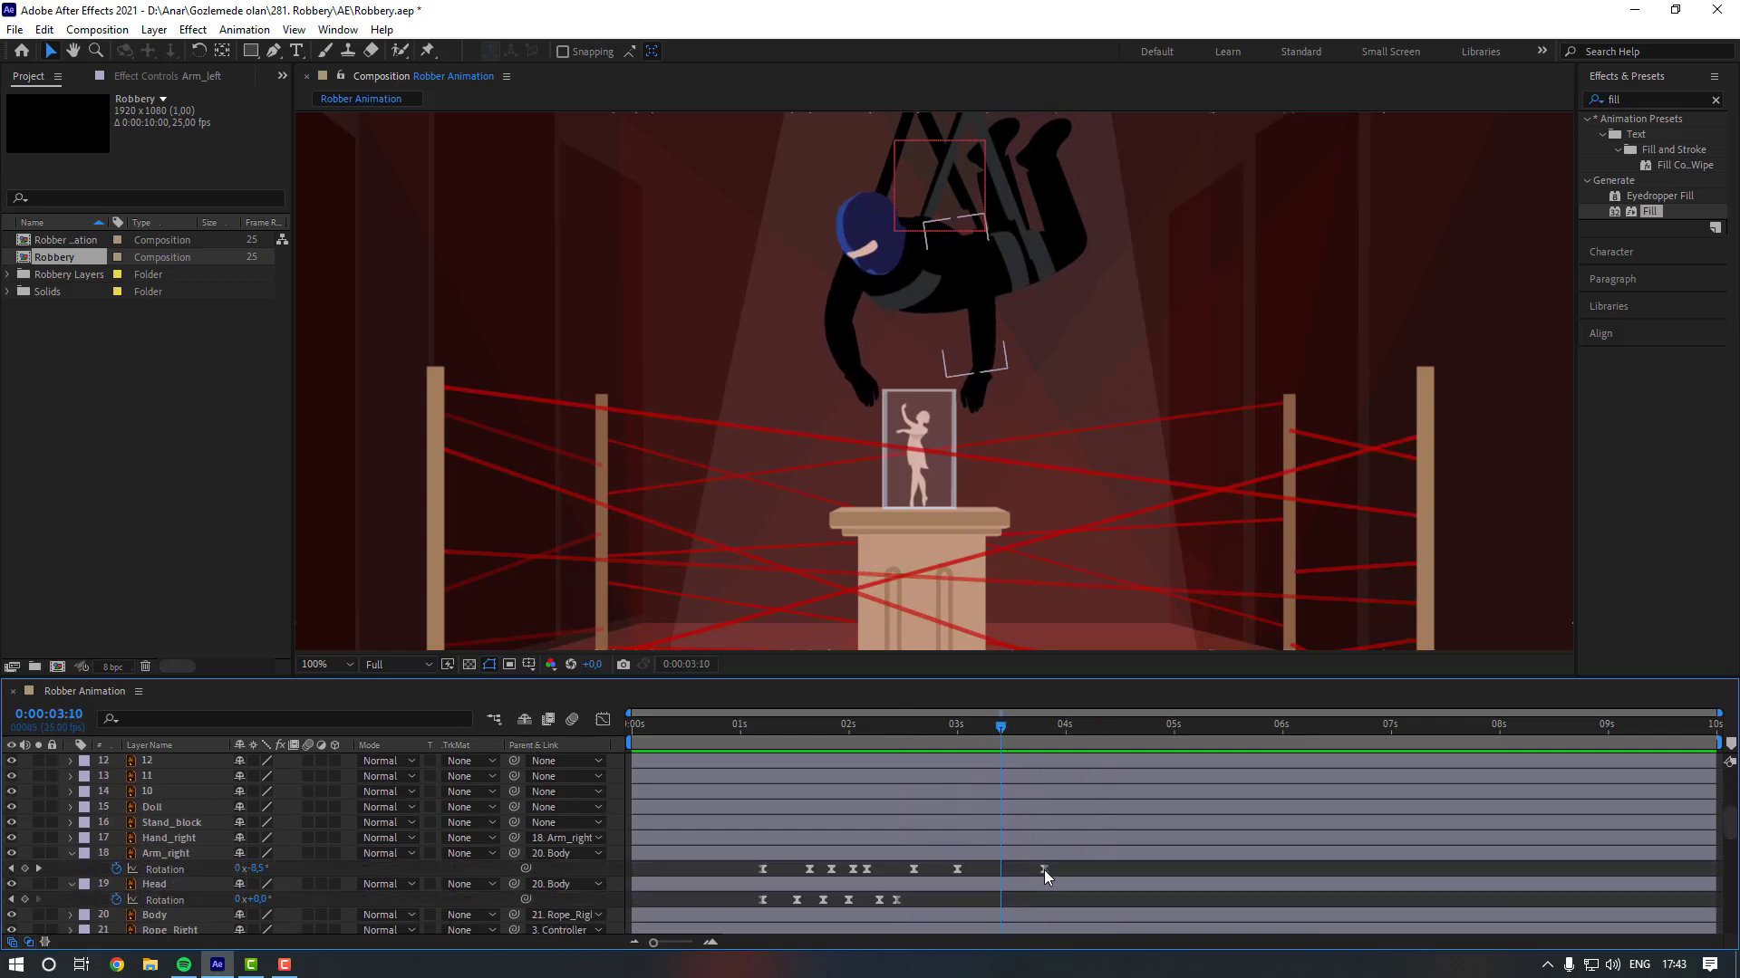
{"action": "left_click", "coordinate": [1003, 870]}
{"action": "scroll", "coordinate": [1003, 870], "scroll_direction": "down", "scroll_amount": 3}
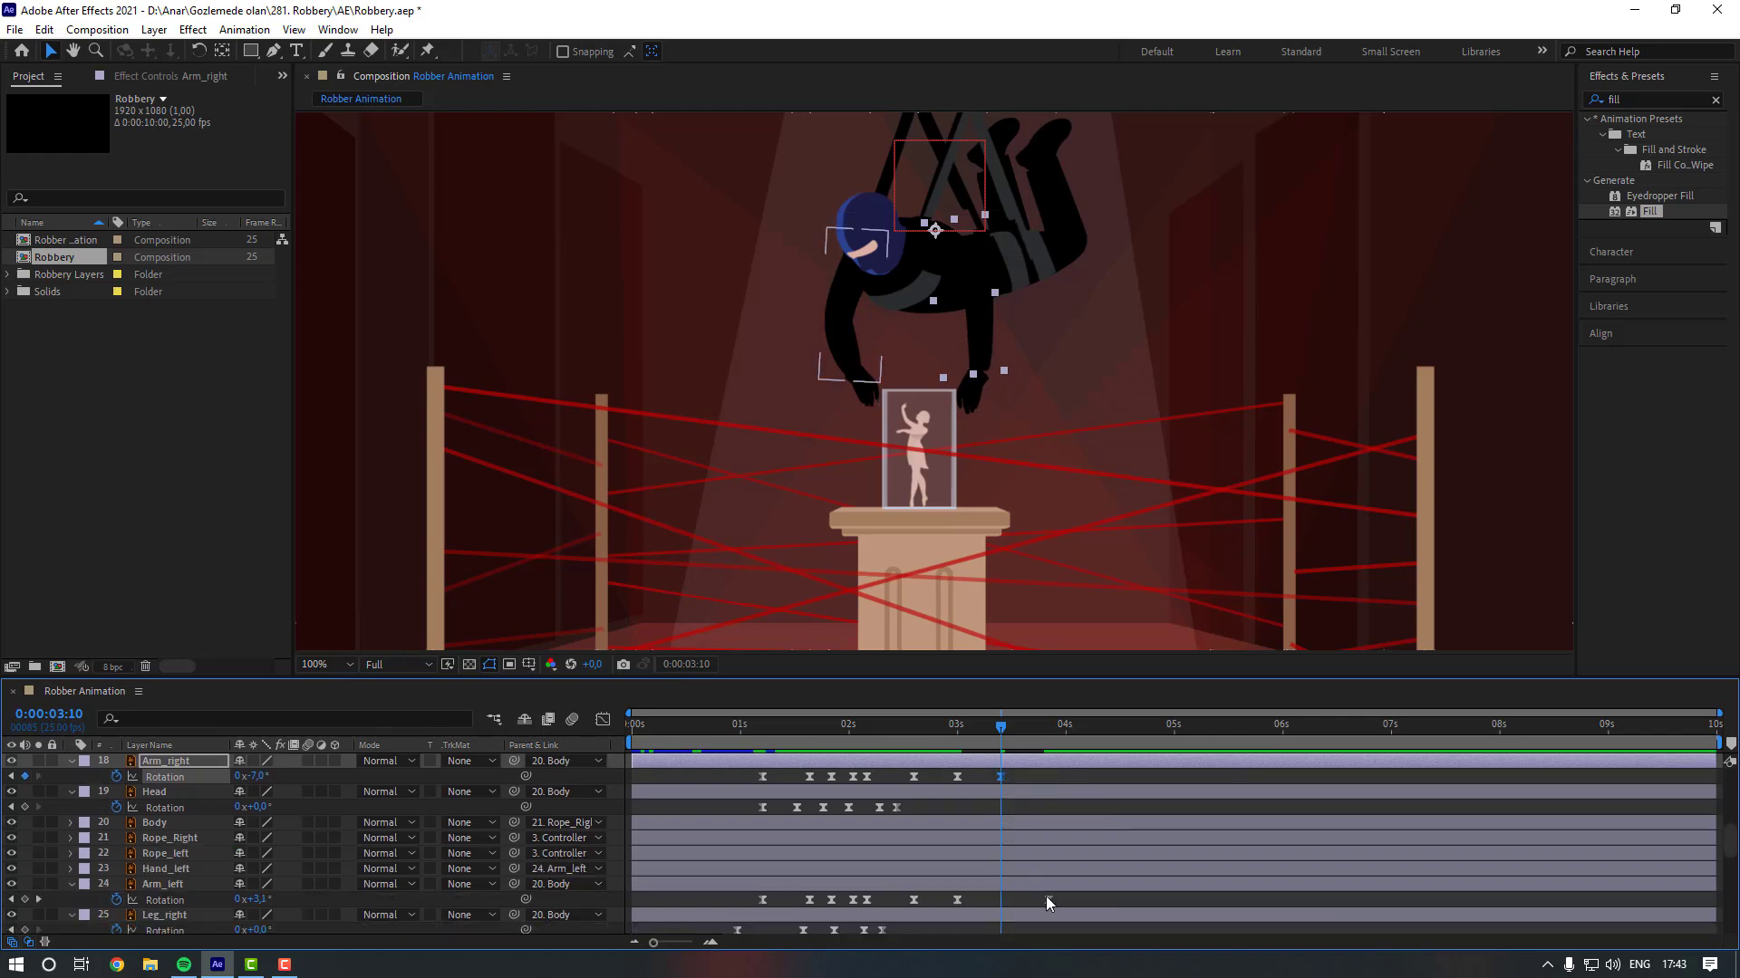
{"action": "left_click", "coordinate": [1047, 900]}
{"action": "mouse_move", "coordinate": [1044, 901]}
{"action": "left_mouse_down"}
{"action": "mouse_move", "coordinate": [999, 902]}
{"action": "mouse_move", "coordinate": [1026, 906]}
{"action": "left_mouse_up"}
{"action": "left_click", "coordinate": [1028, 904]}
{"action": "left_click", "coordinate": [905, 733]}
{"action": "key", "text": "space"}
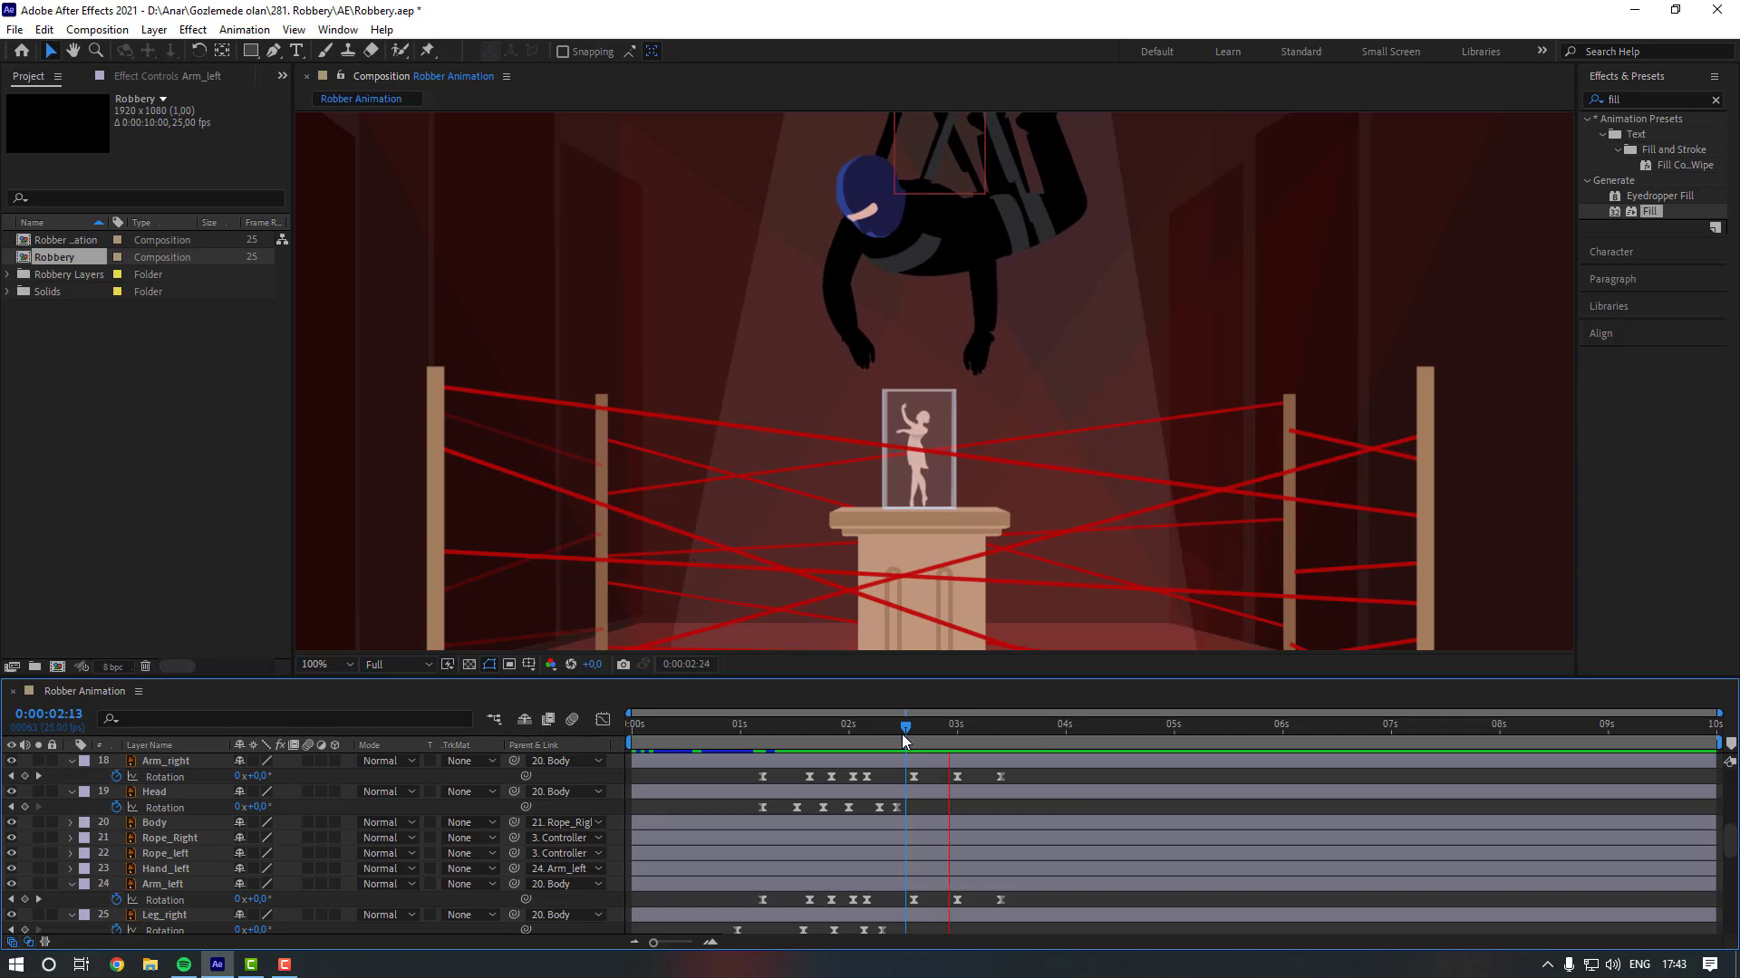
Split the Doll layer at 0:00:03:14.
{"action": "left_click", "coordinate": [999, 736]}
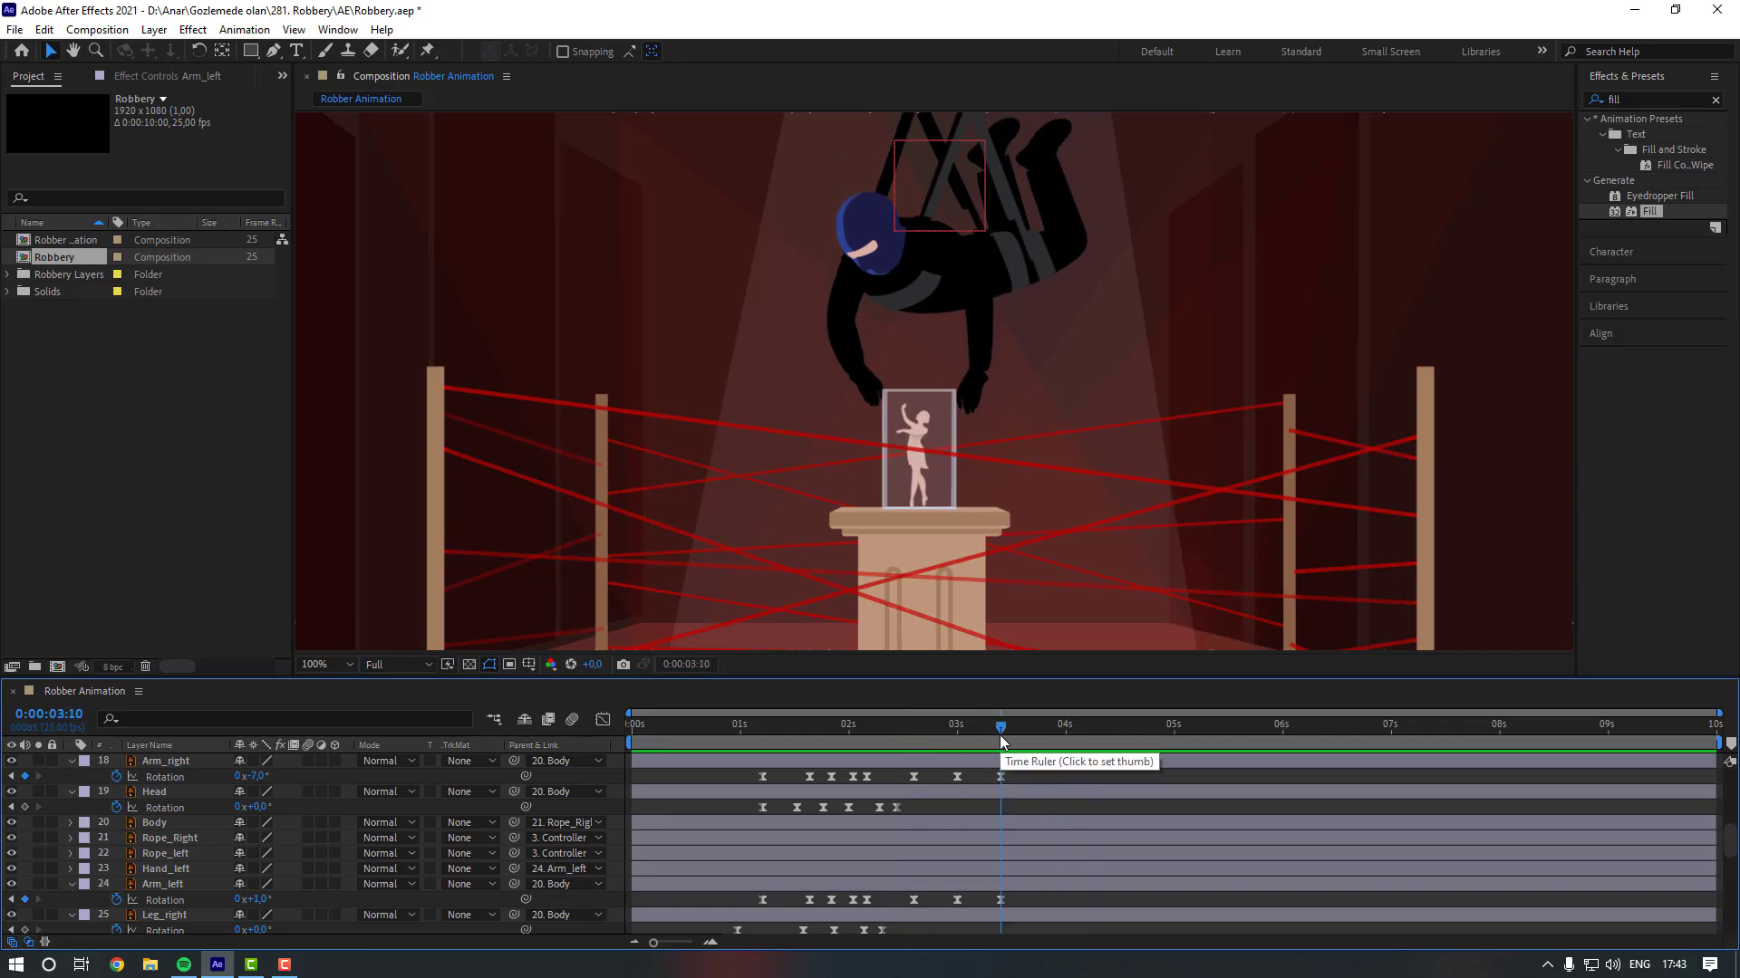
{"action": "key", "text": "Page_Down"}
{"action": "key", "text": "Page_Down"}
{"action": "key", "text": "Page_Down"}
{"action": "key", "text": "Page_Down"}
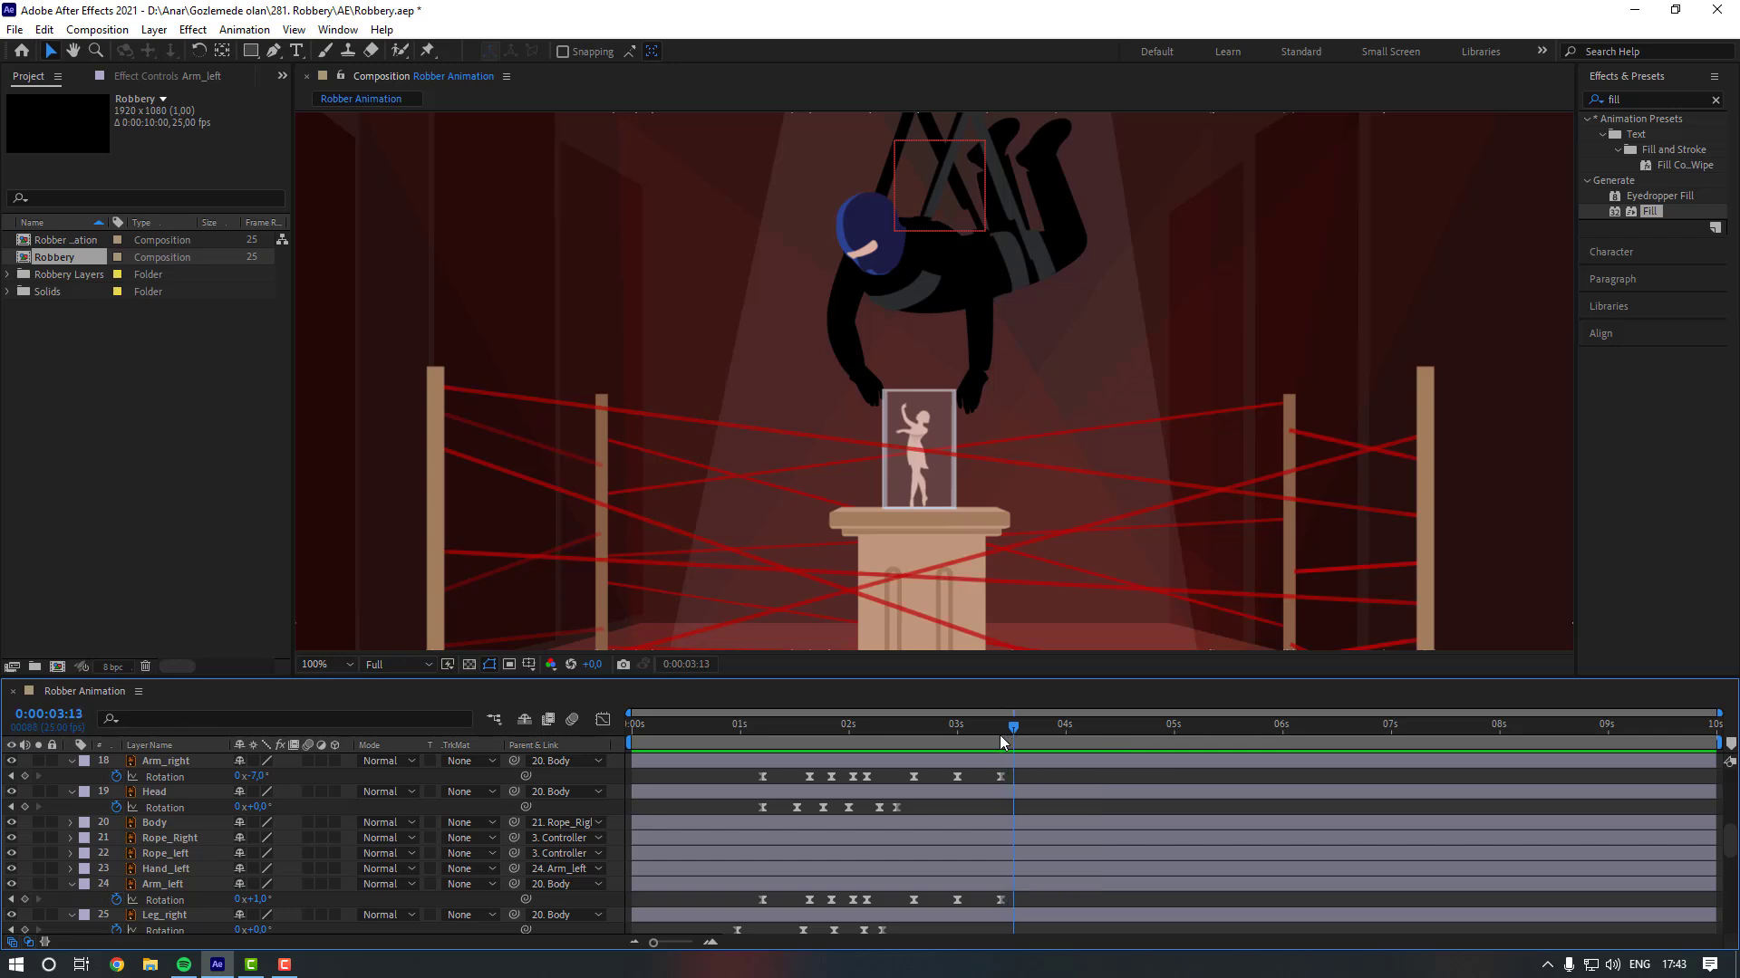
{"action": "scroll", "coordinate": [898, 843], "scroll_direction": "up", "scroll_amount": 3}
{"action": "left_click", "coordinate": [949, 809]}
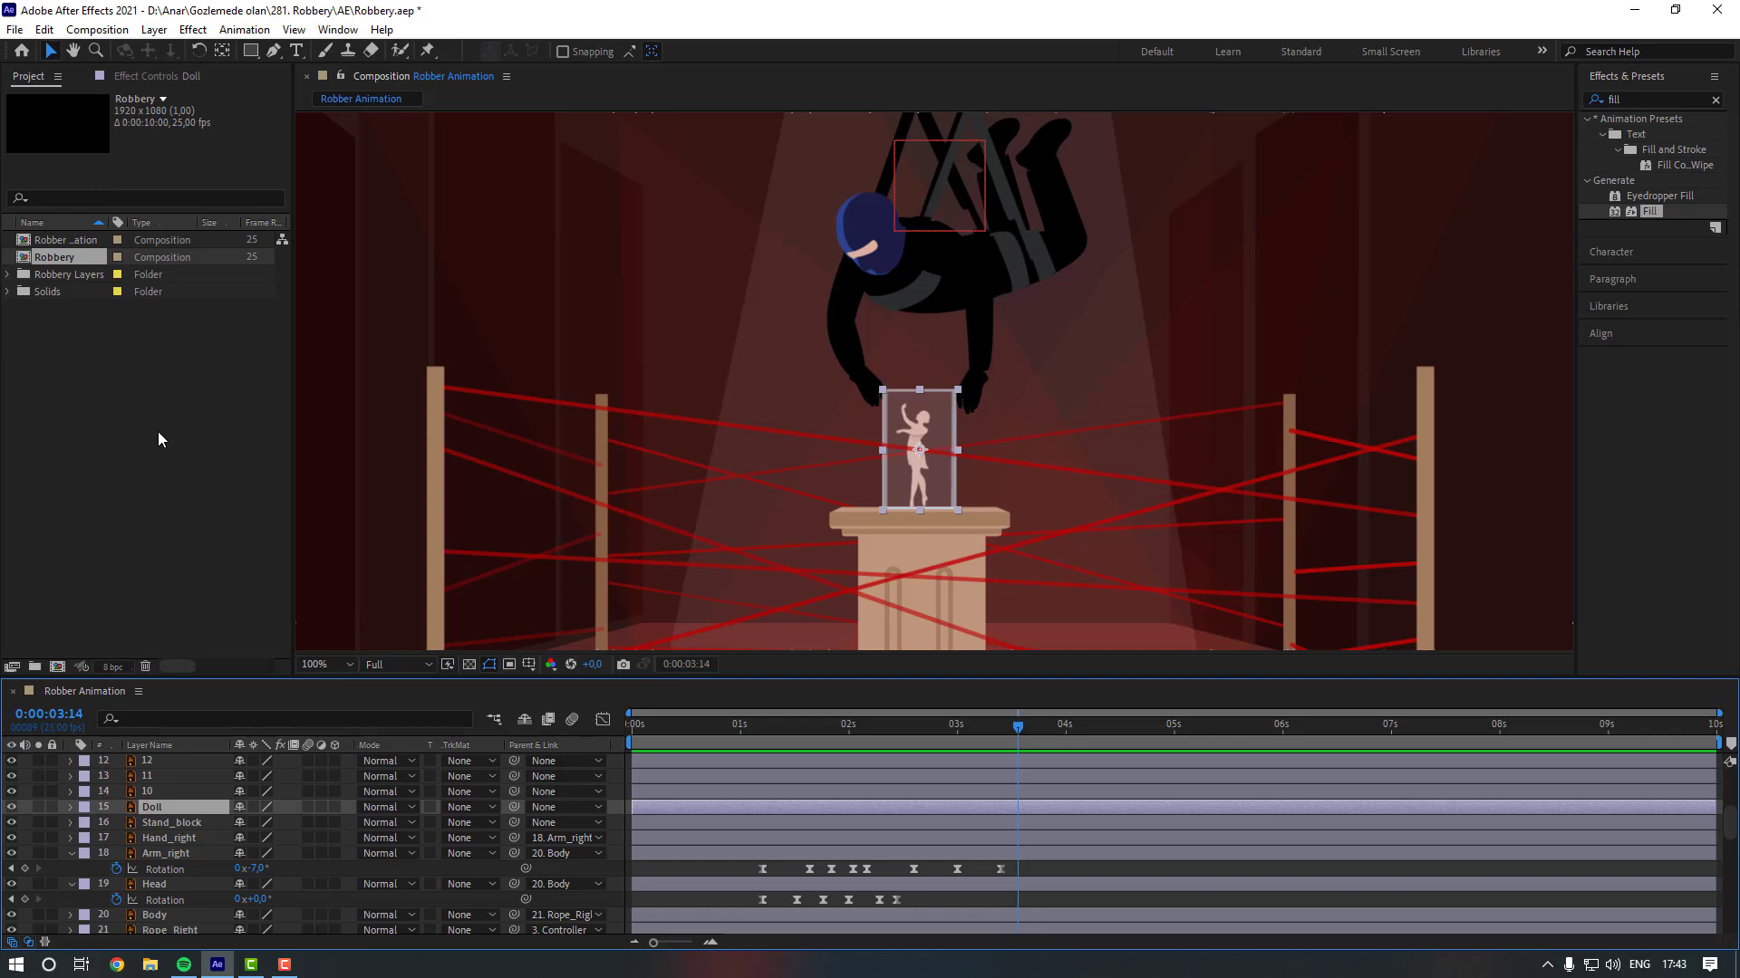
{"action": "key", "text": "ctrl+shift+d"}
{"action": "left_click", "coordinate": [44, 29]}
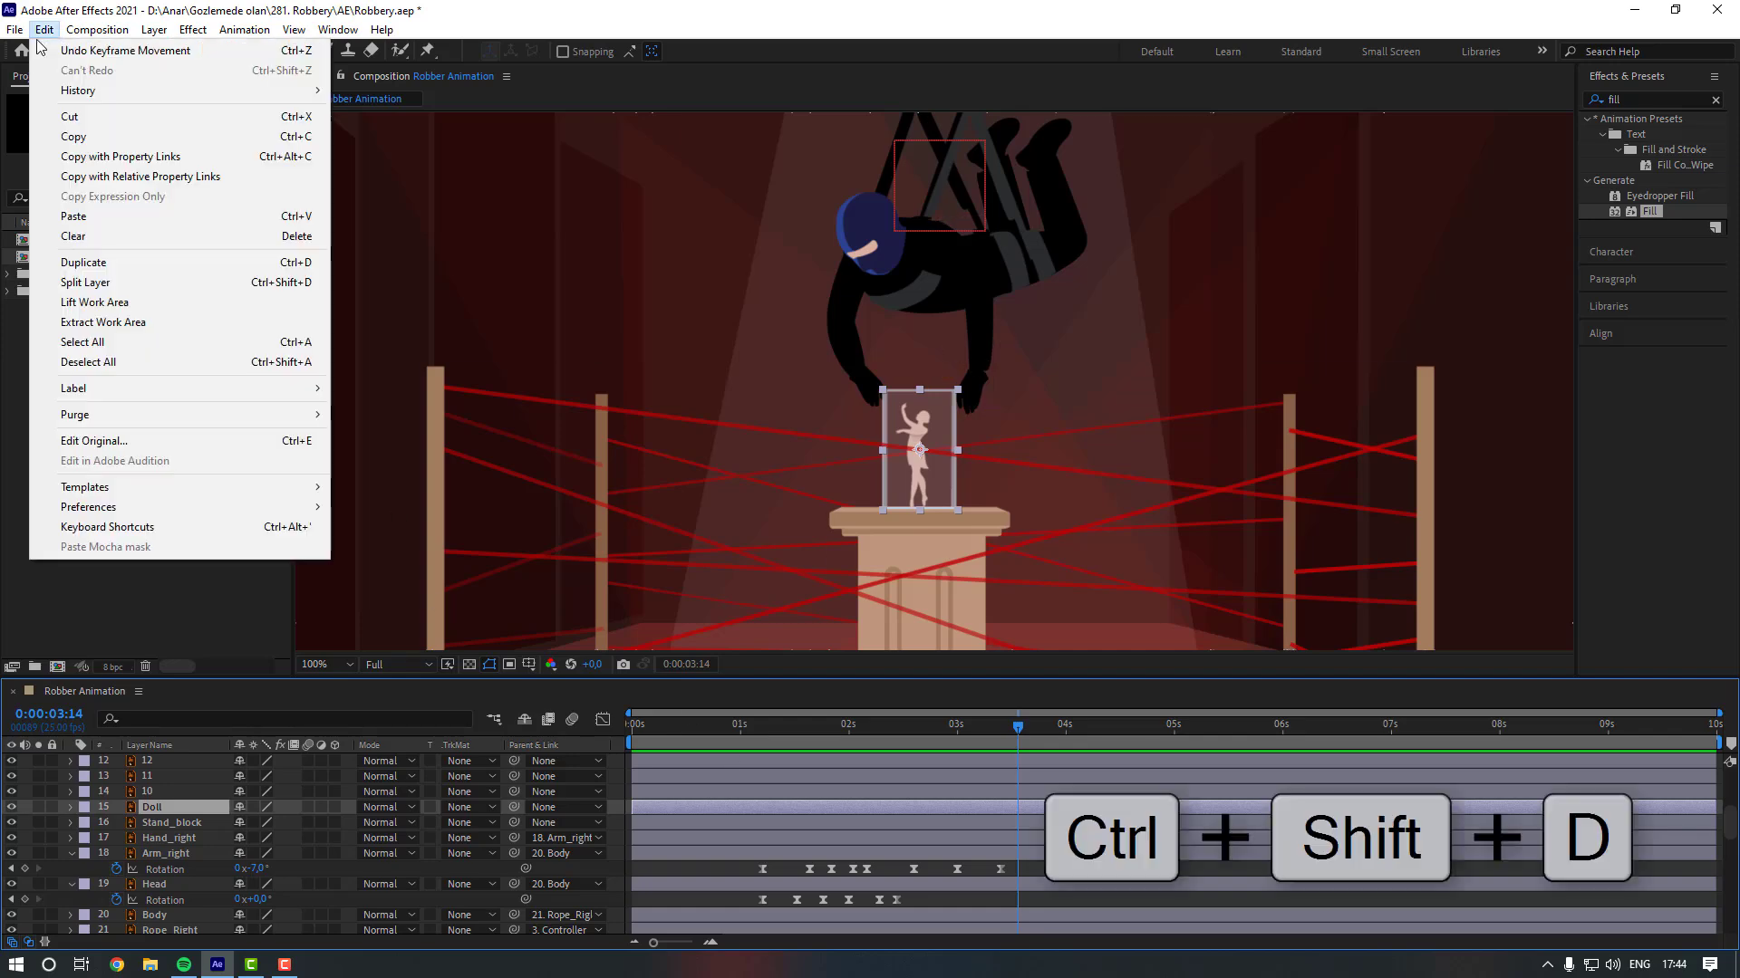
{"action": "left_click", "coordinate": [111, 282]}
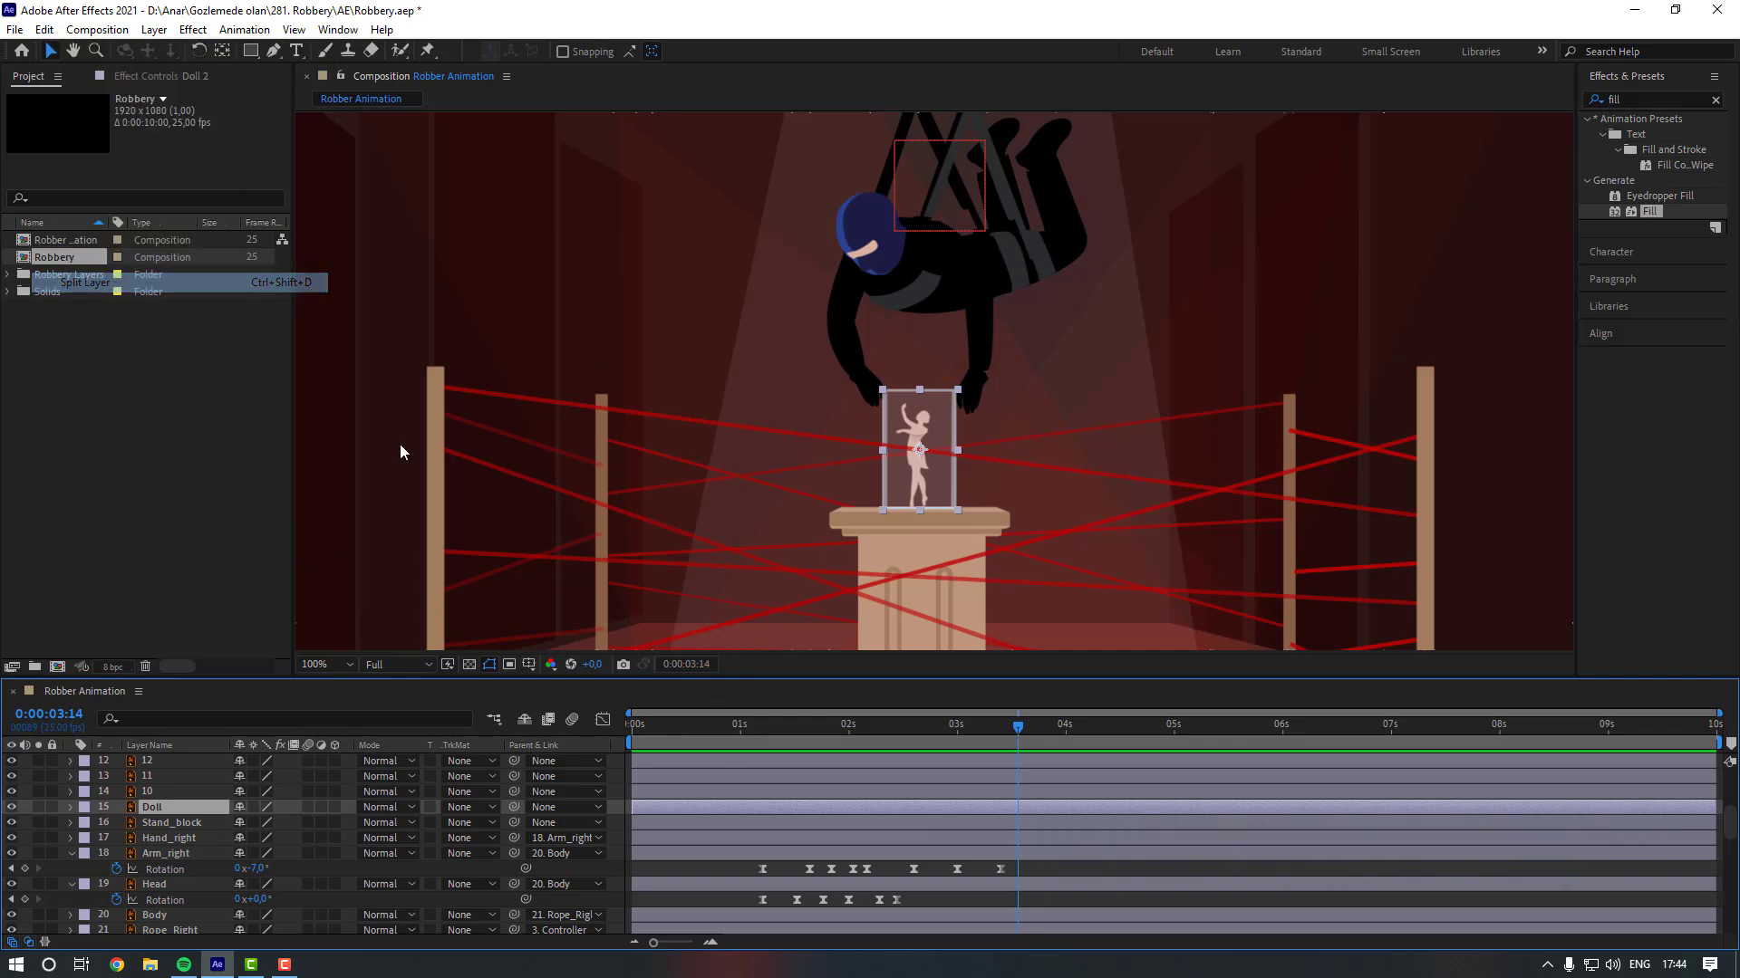
Parent the split Doll 2 layer to the Controller layer.
{"action": "left_click", "coordinate": [1045, 820]}
{"action": "left_click", "coordinate": [1044, 808]}
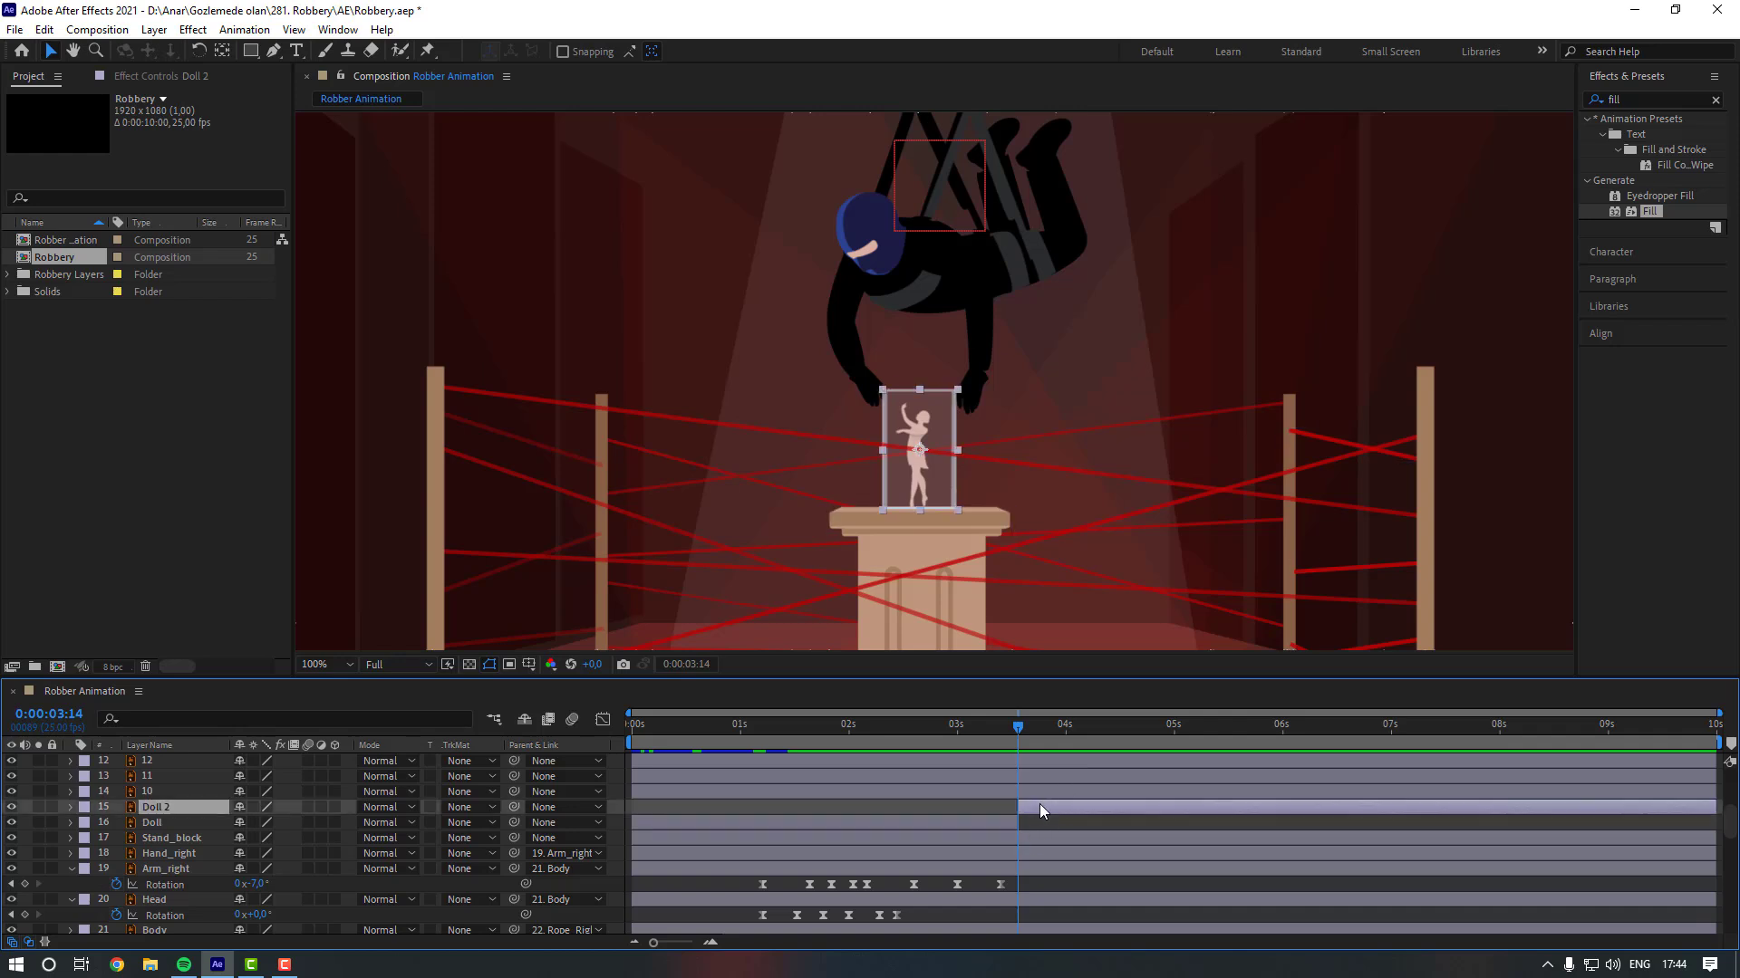
{"action": "left_click", "coordinate": [570, 807]}
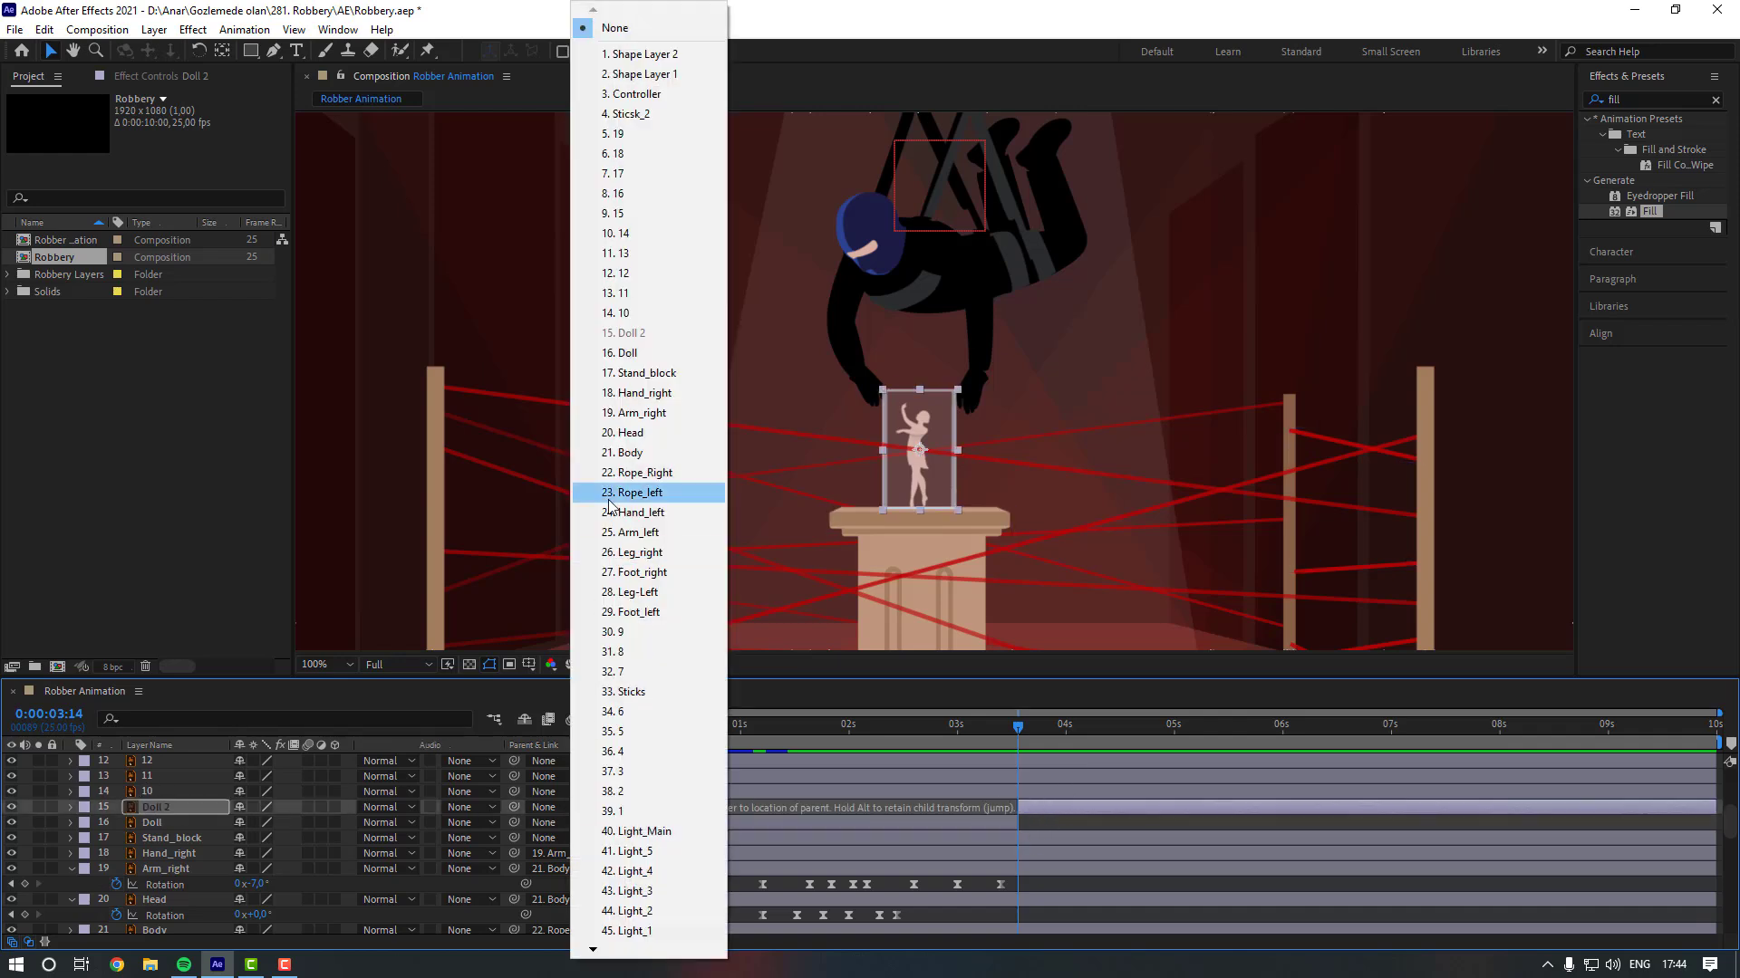
{"action": "left_click", "coordinate": [633, 96]}
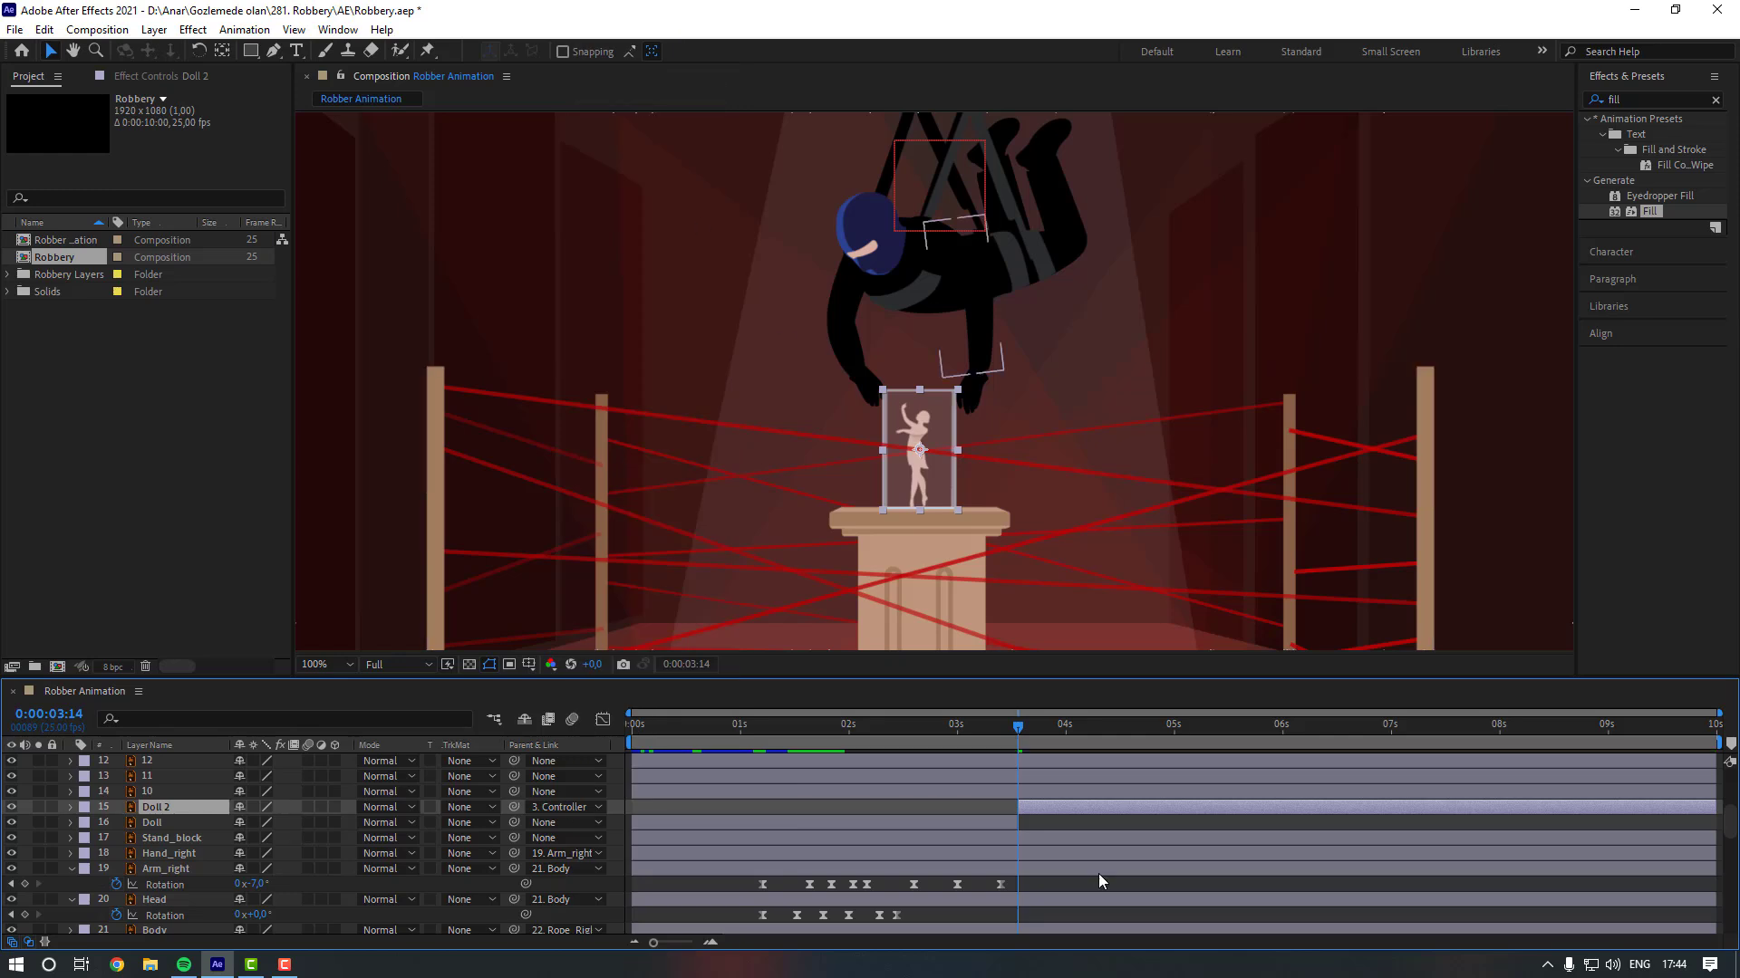
Add a holding Position keyframe to the Controller layer at 0:00:03:14.
{"action": "scroll", "coordinate": [1087, 823], "scroll_direction": "down", "scroll_amount": 1}
{"action": "scroll", "coordinate": [1085, 825], "scroll_direction": "up", "scroll_amount": 5}
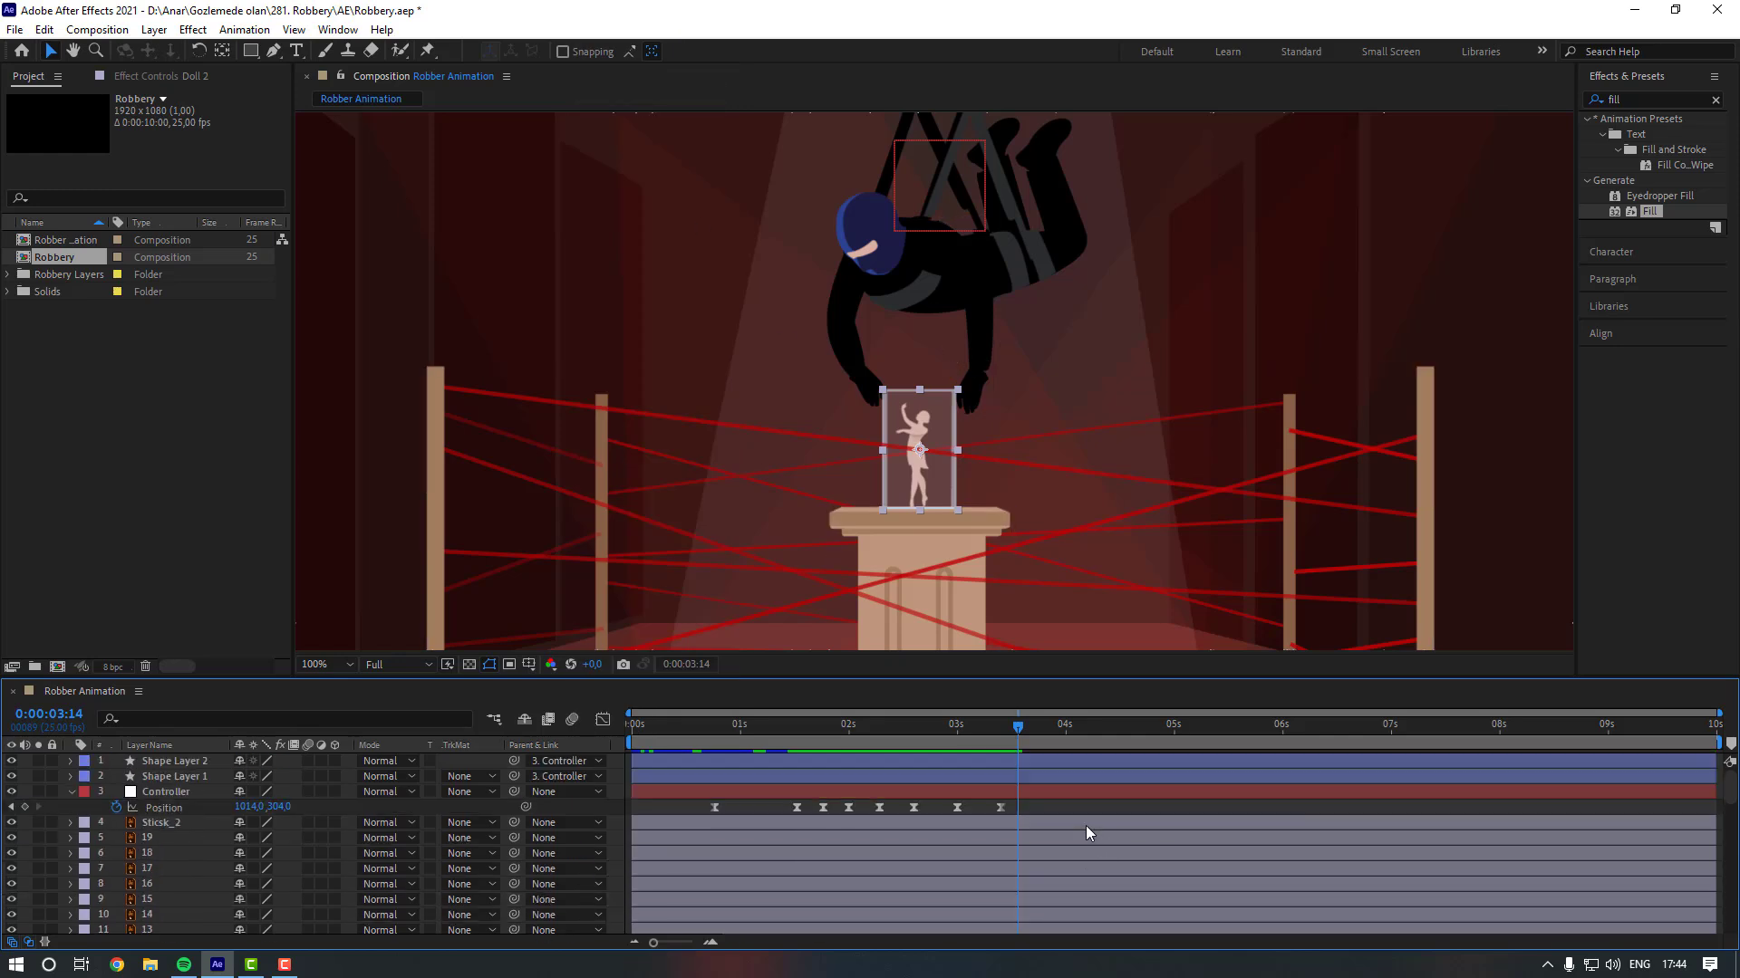
{"action": "left_click", "coordinate": [1029, 795]}
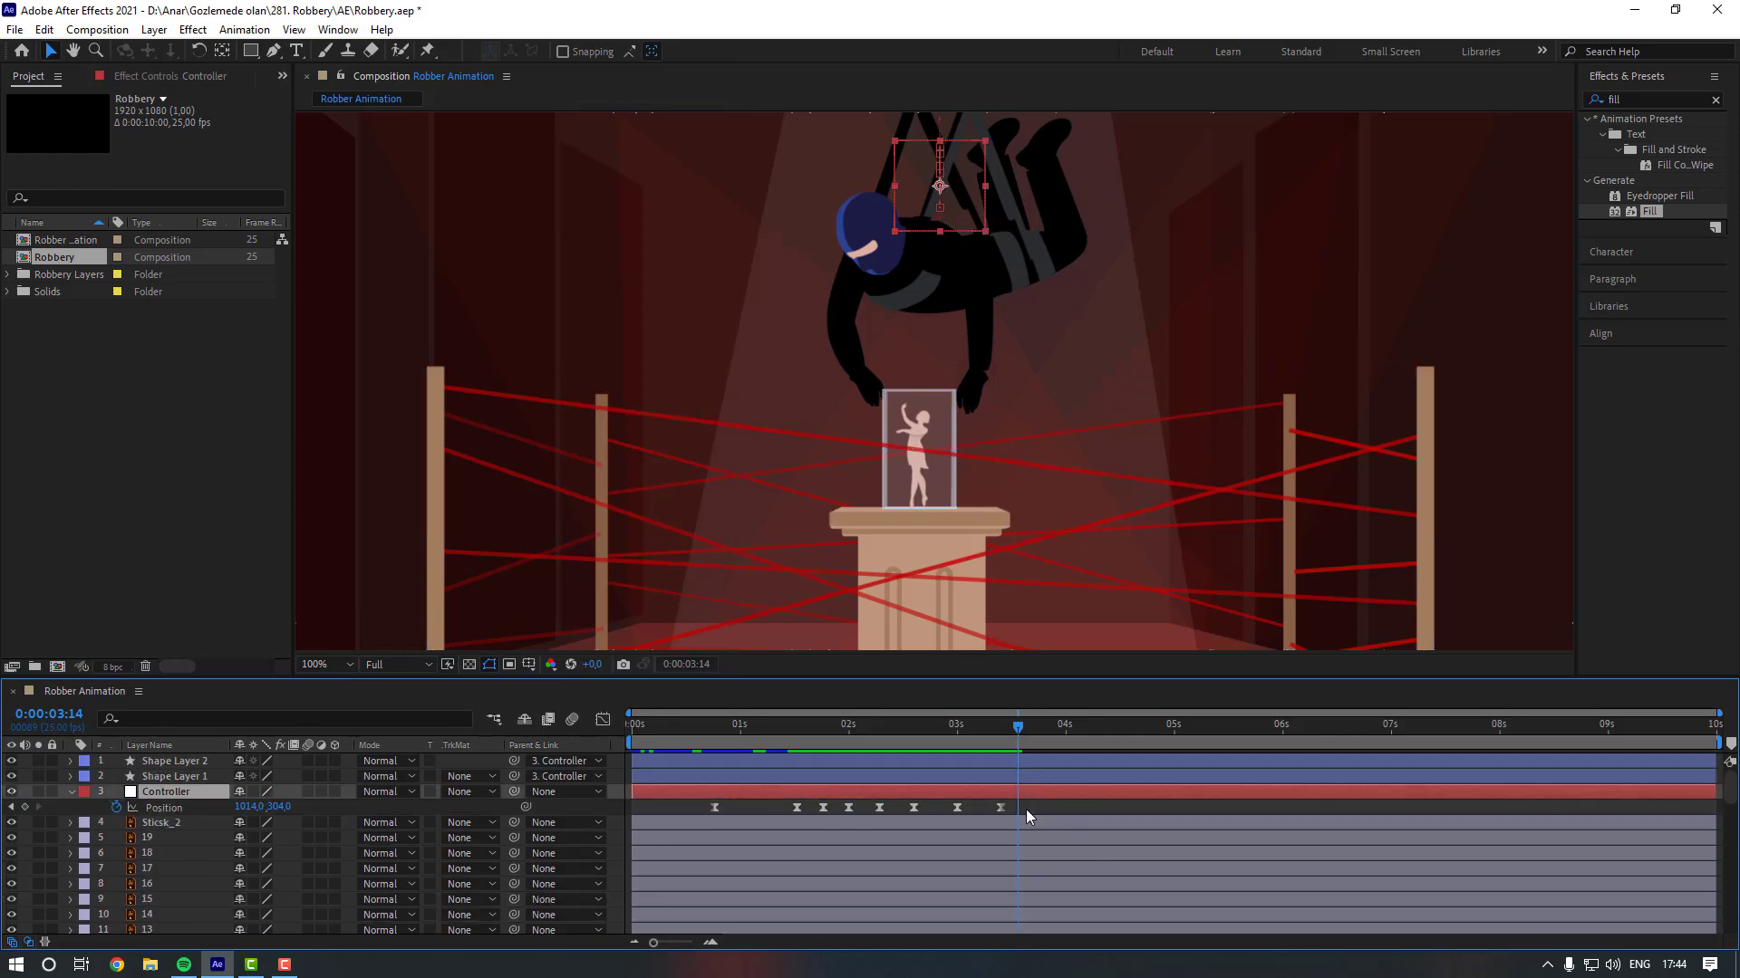
{"action": "left_click", "coordinate": [25, 807]}
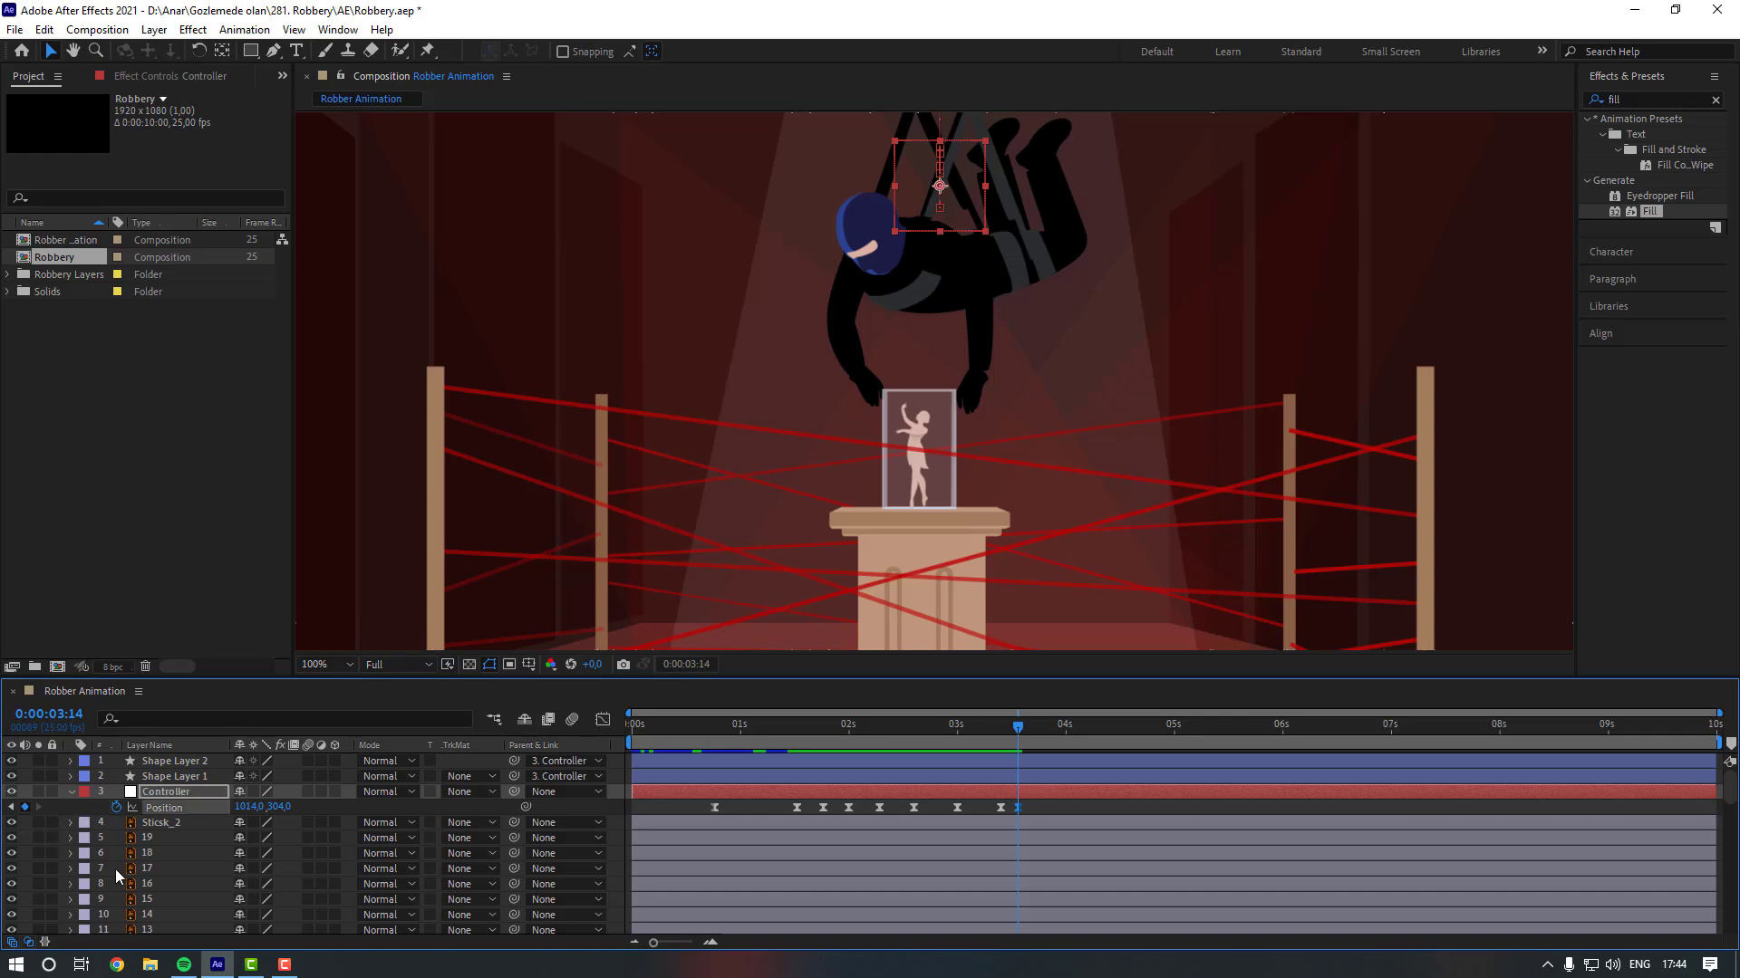
Lower the Controller to a Y position of 331 at 0:00:03:24 with a new Position keyframe.
{"action": "key", "text": "space"}
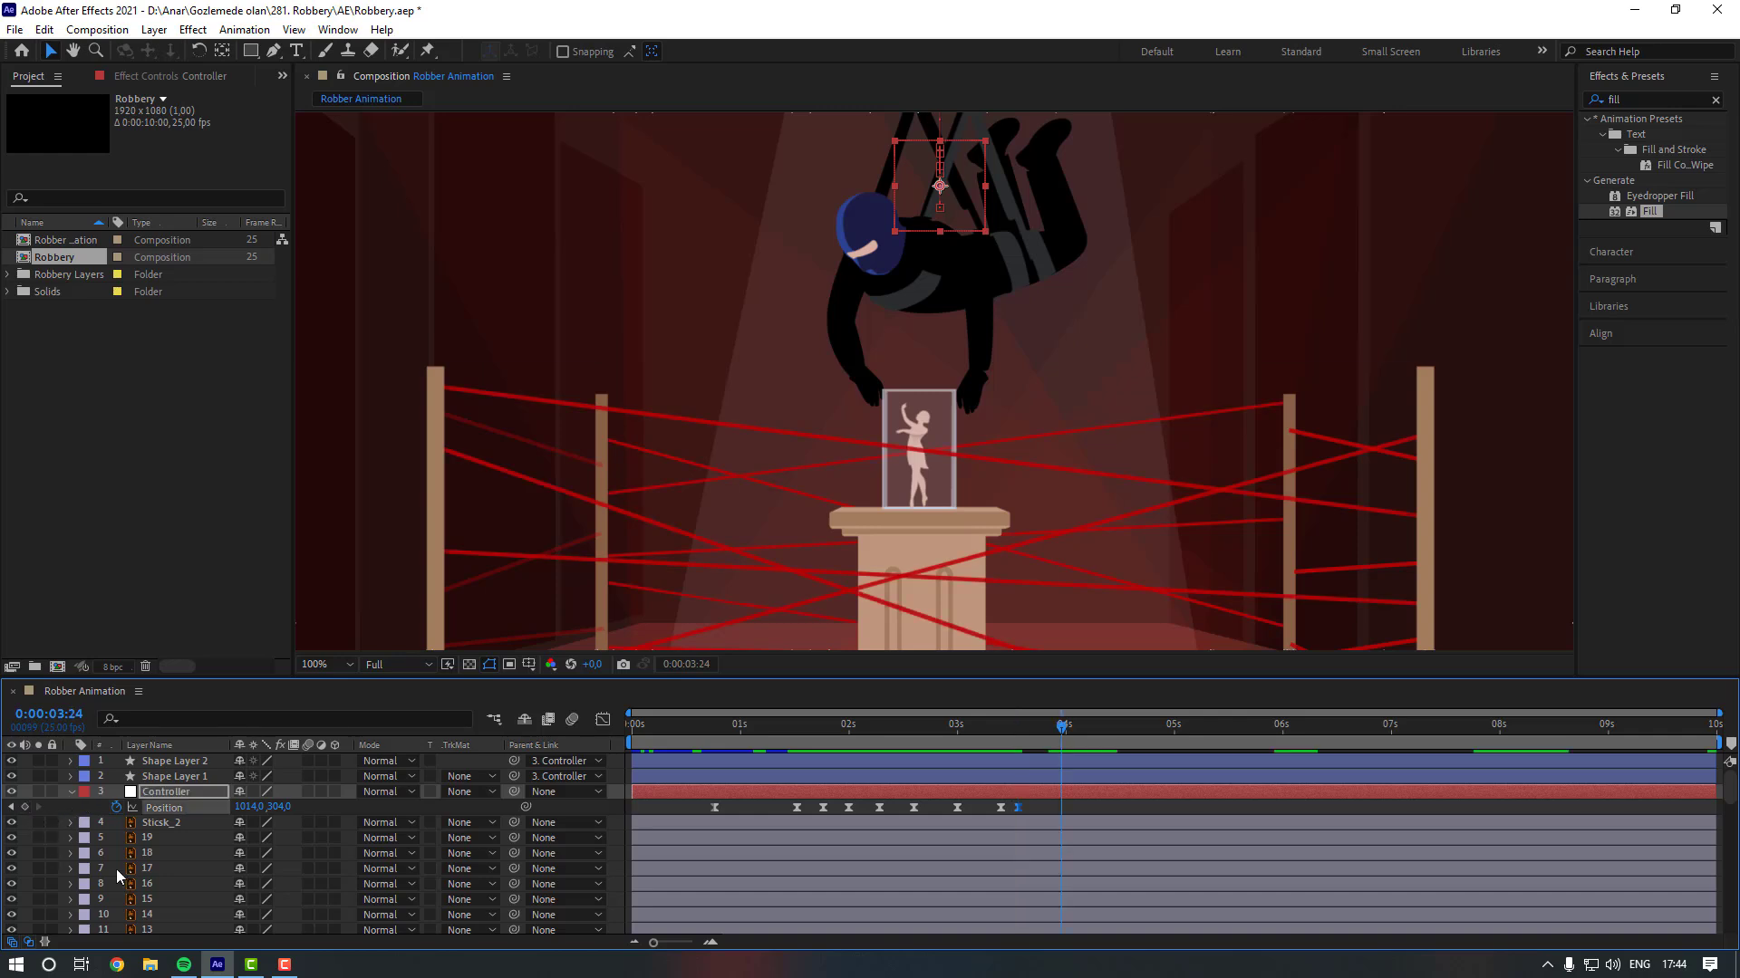
{"action": "key", "text": "Down"}
{"action": "key", "text": "Down"}
{"action": "key", "text": "Down"}
{"action": "key", "text": "Down"}
{"action": "key", "text": "Down"}
{"action": "key", "text": "Down"}
{"action": "key", "text": "Down"}
{"action": "key", "text": "Down"}
{"action": "key", "text": "Down"}
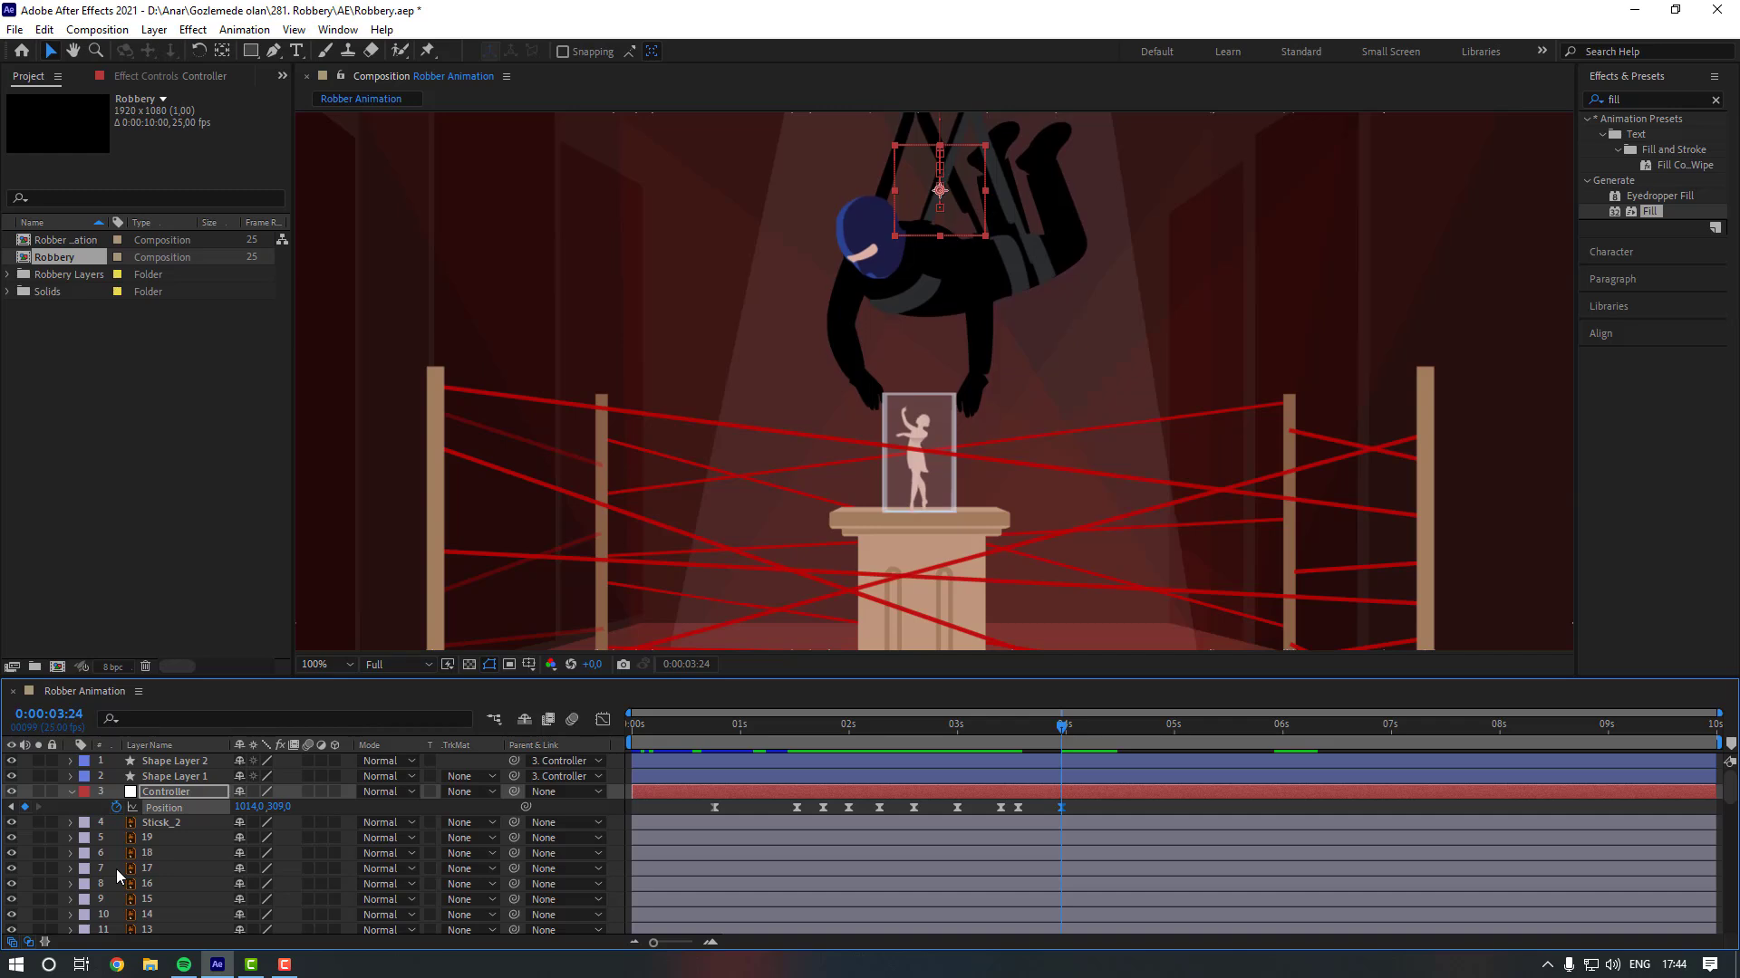
{"action": "key", "text": "Down"}
{"action": "key", "text": "Down"}
{"action": "key", "text": "Down"}
{"action": "key", "text": "Down"}
{"action": "key", "text": "Down"}
{"action": "key", "text": "Down"}
{"action": "key", "text": "Down"}
{"action": "key", "text": "Down"}
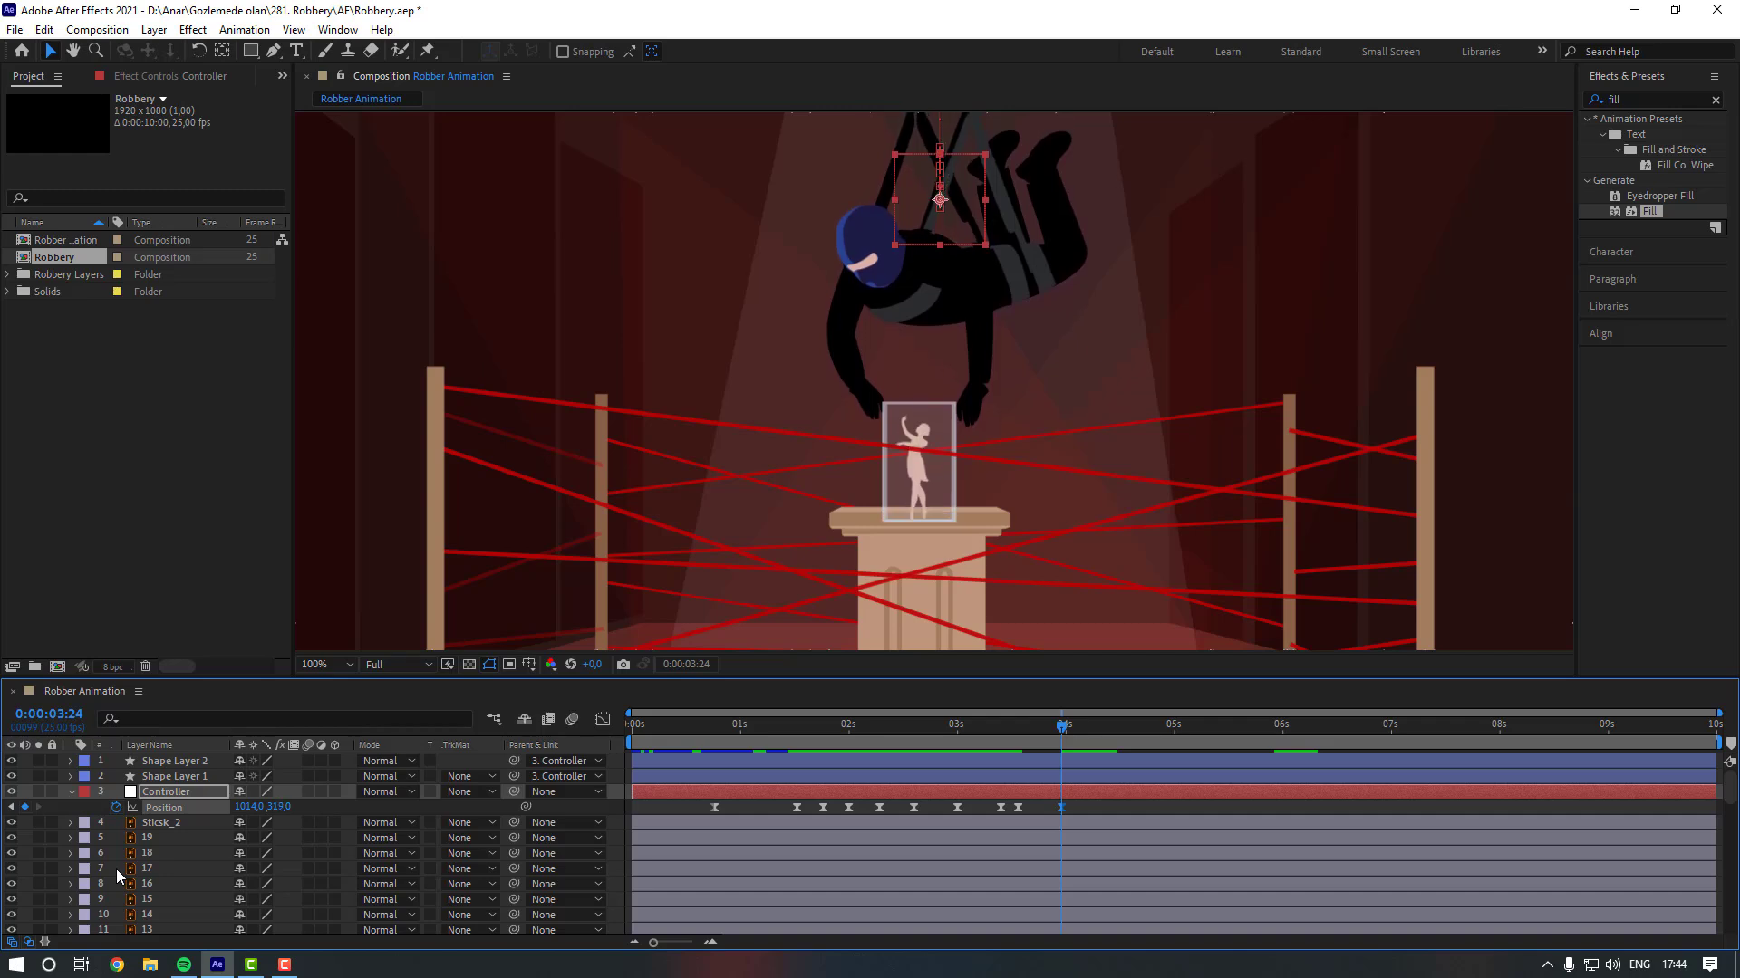
Raise the Controller out of the frame to a Y position of -385 at 0:00:04:20.
{"action": "left_click", "coordinate": [1104, 740]}
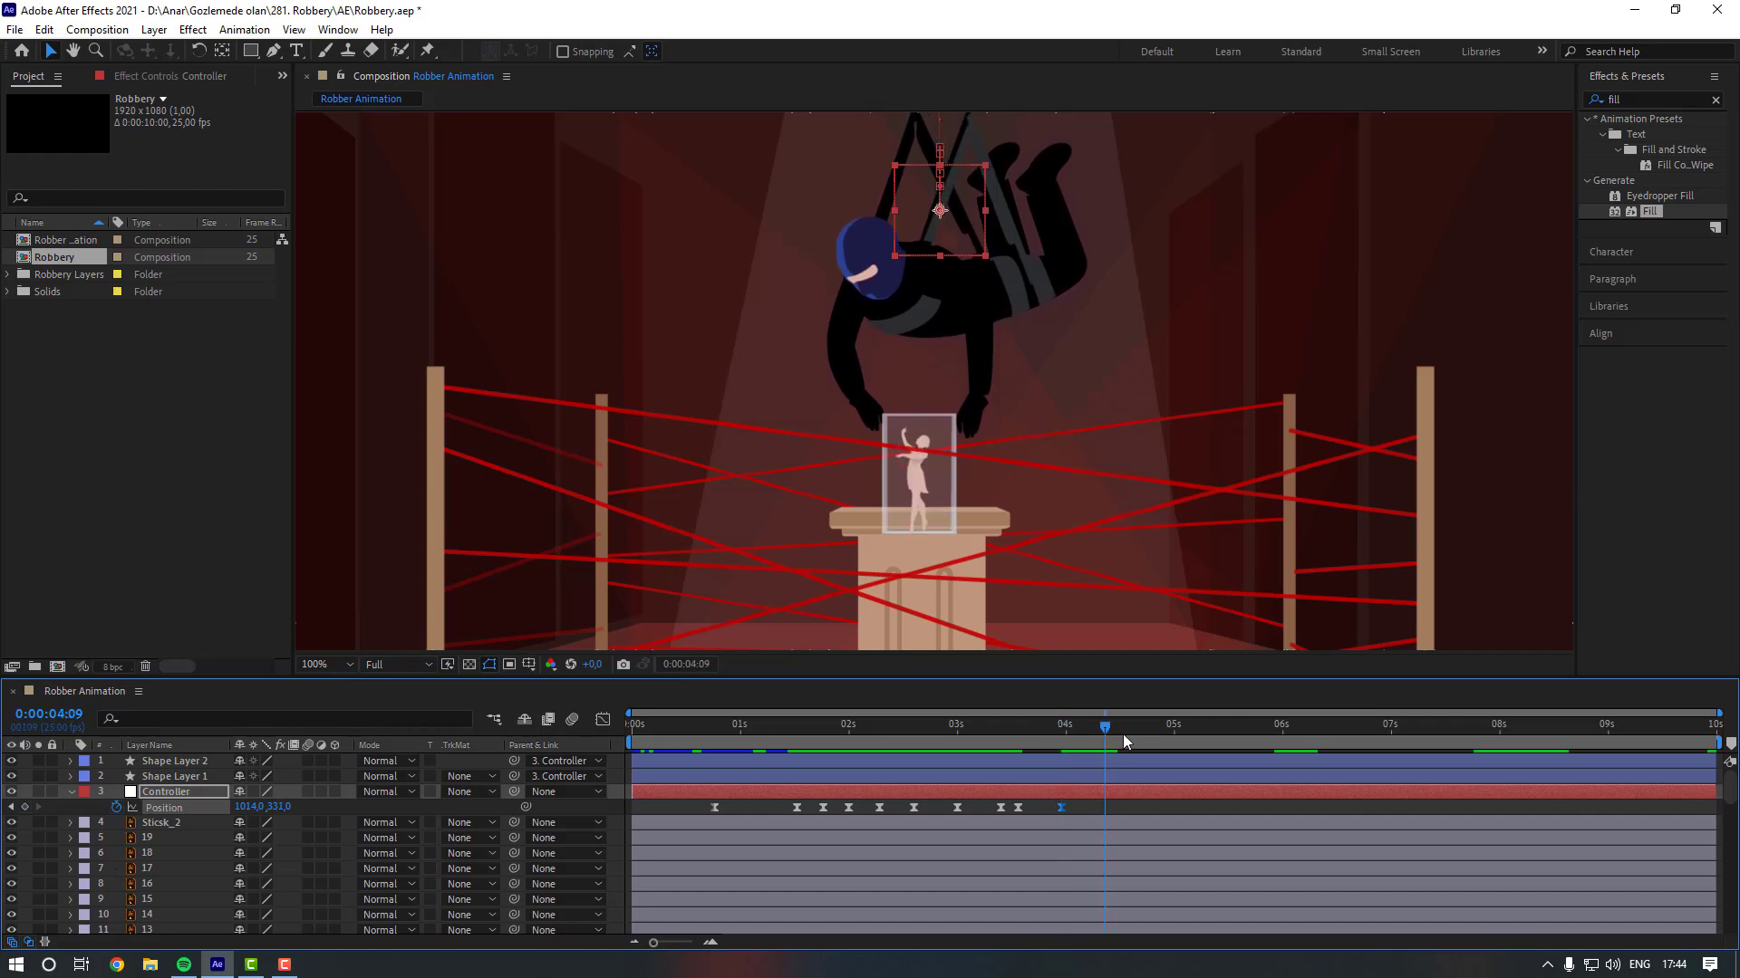
{"action": "left_click_drag", "start_coordinate": [1150, 737], "coordinate": [1153, 738]}
{"action": "scroll", "coordinate": [1130, 477], "scroll_direction": "down", "scroll_amount": 1}
{"action": "left_click_drag", "start_coordinate": [1129, 476], "coordinate": [1106, 552]}
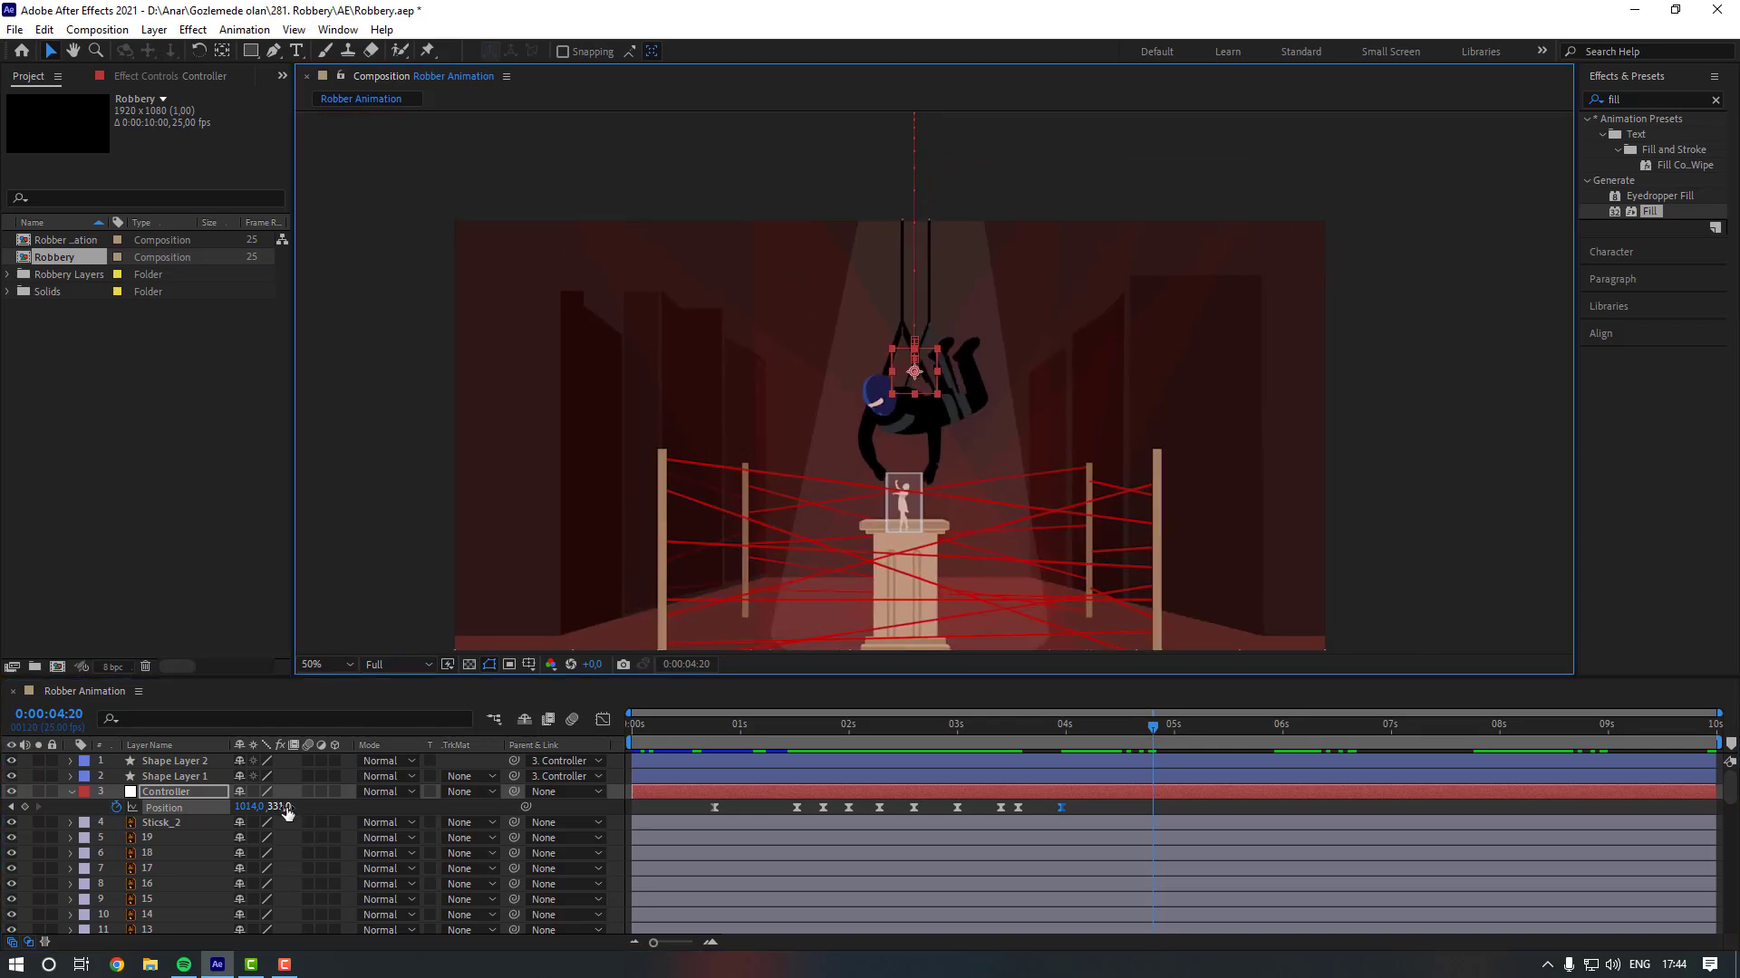
{"action": "left_click_drag", "start_coordinate": [282, 807], "coordinate": [26, 797]}
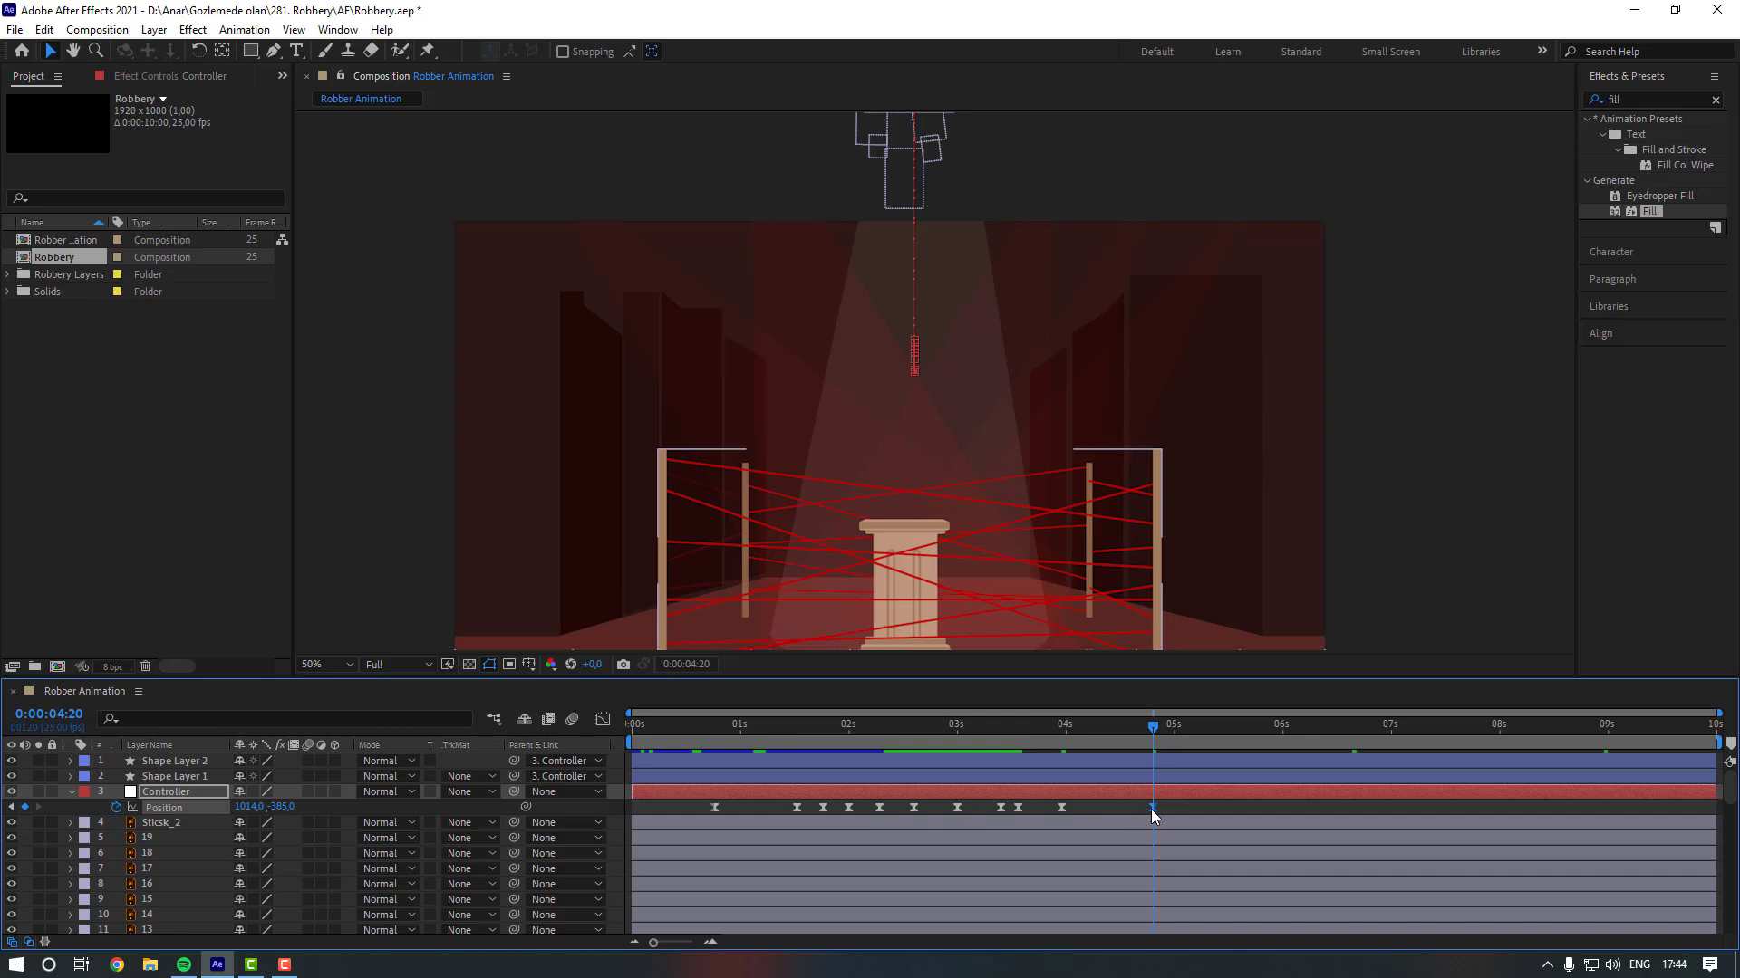
Ease the Controller's 0:00:04:20 keyframe and reshape the speed graph so the ascent starts slowly and peaks near its end.
{"action": "left_click", "coordinate": [1173, 807]}
{"action": "left_click_drag", "start_coordinate": [1176, 807], "coordinate": [1051, 812]}
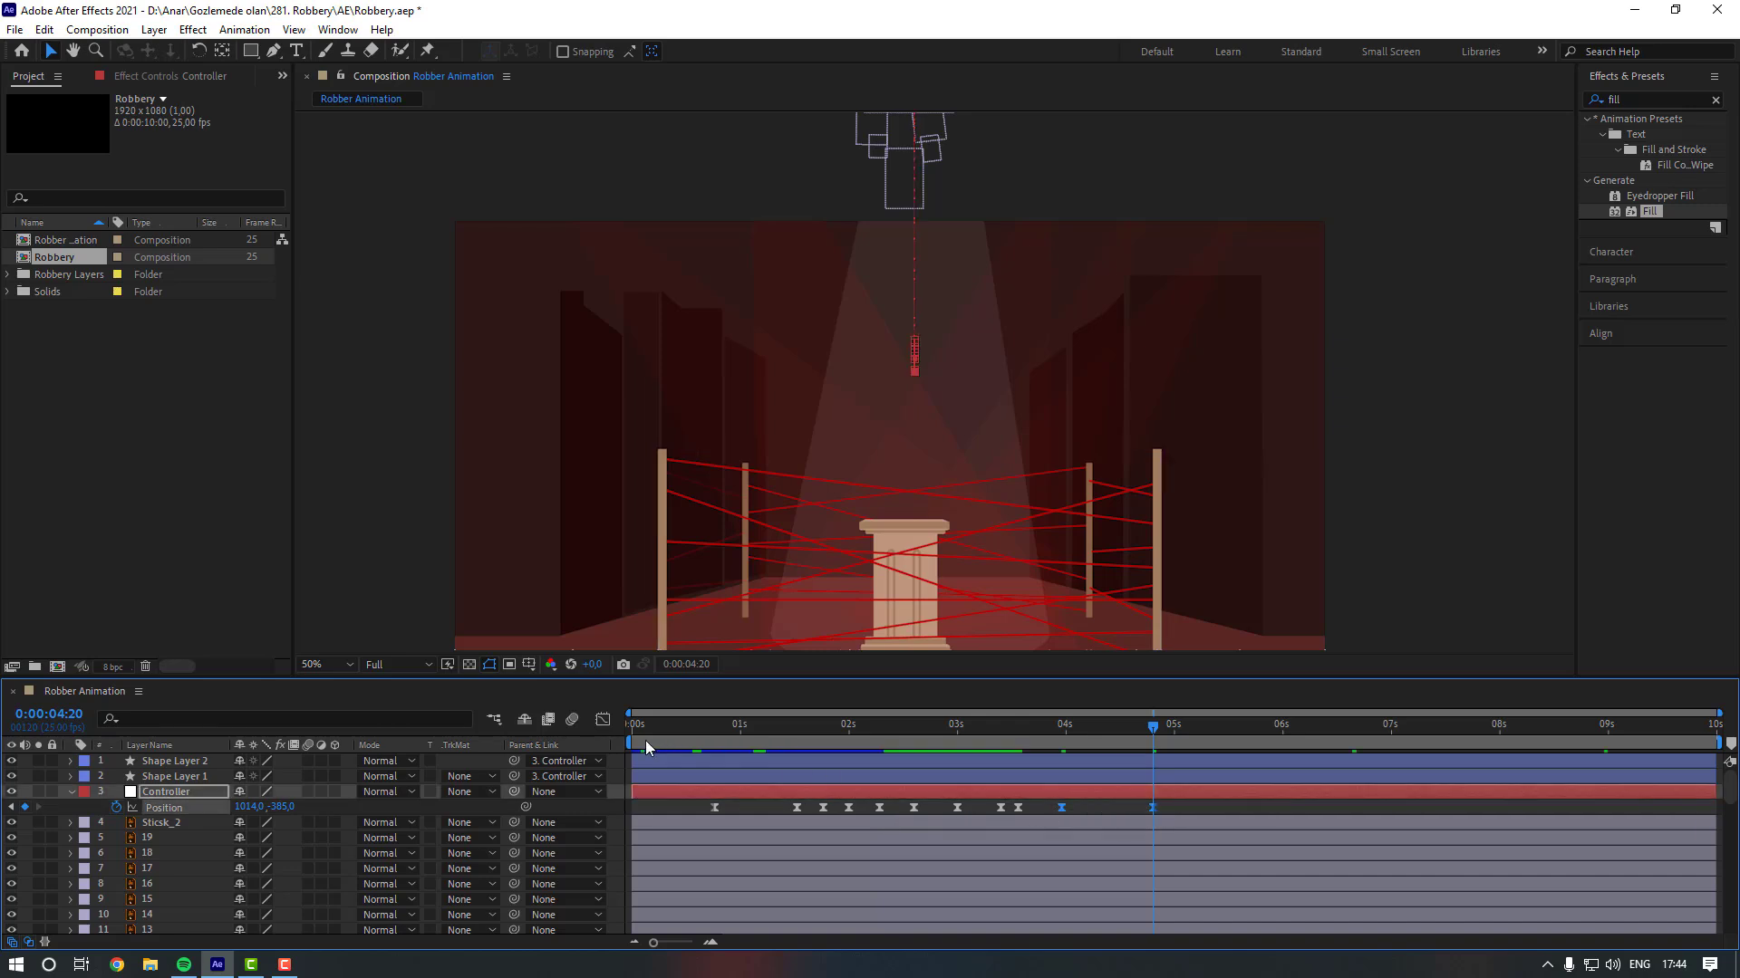
{"action": "left_click", "coordinate": [602, 719]}
{"action": "left_click", "coordinate": [1105, 730]}
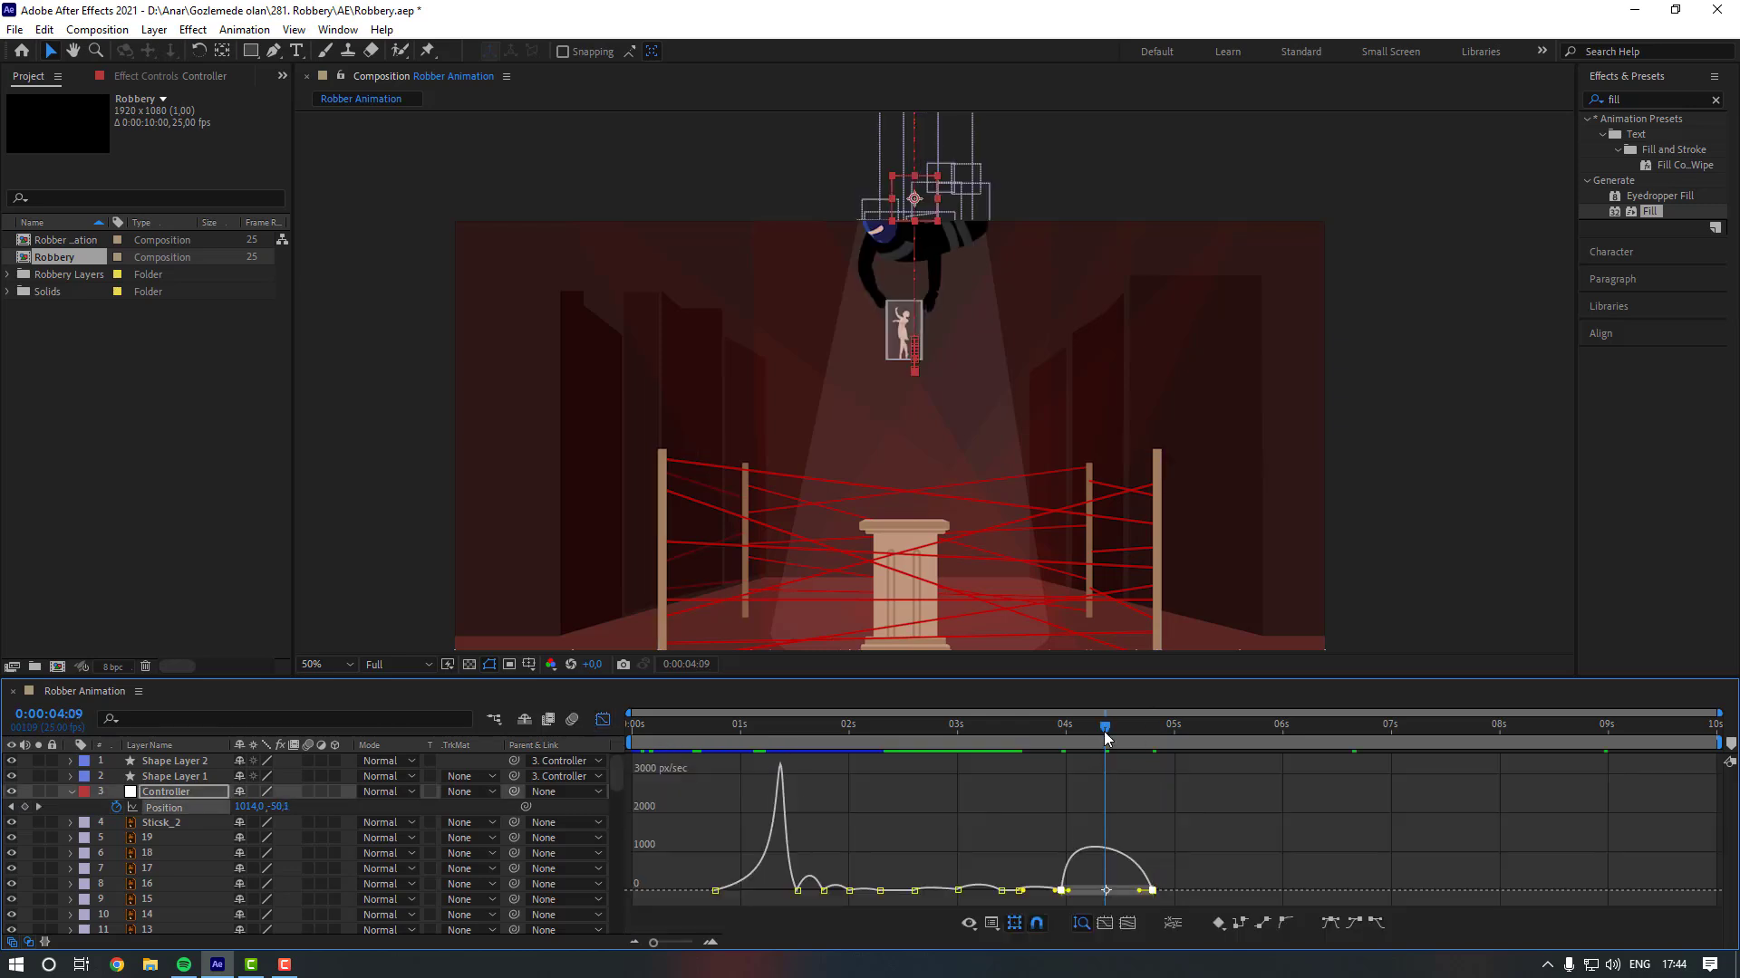
{"action": "key", "text": "equal"}
{"action": "left_click_drag", "start_coordinate": [1033, 883], "coordinate": [1102, 882]}
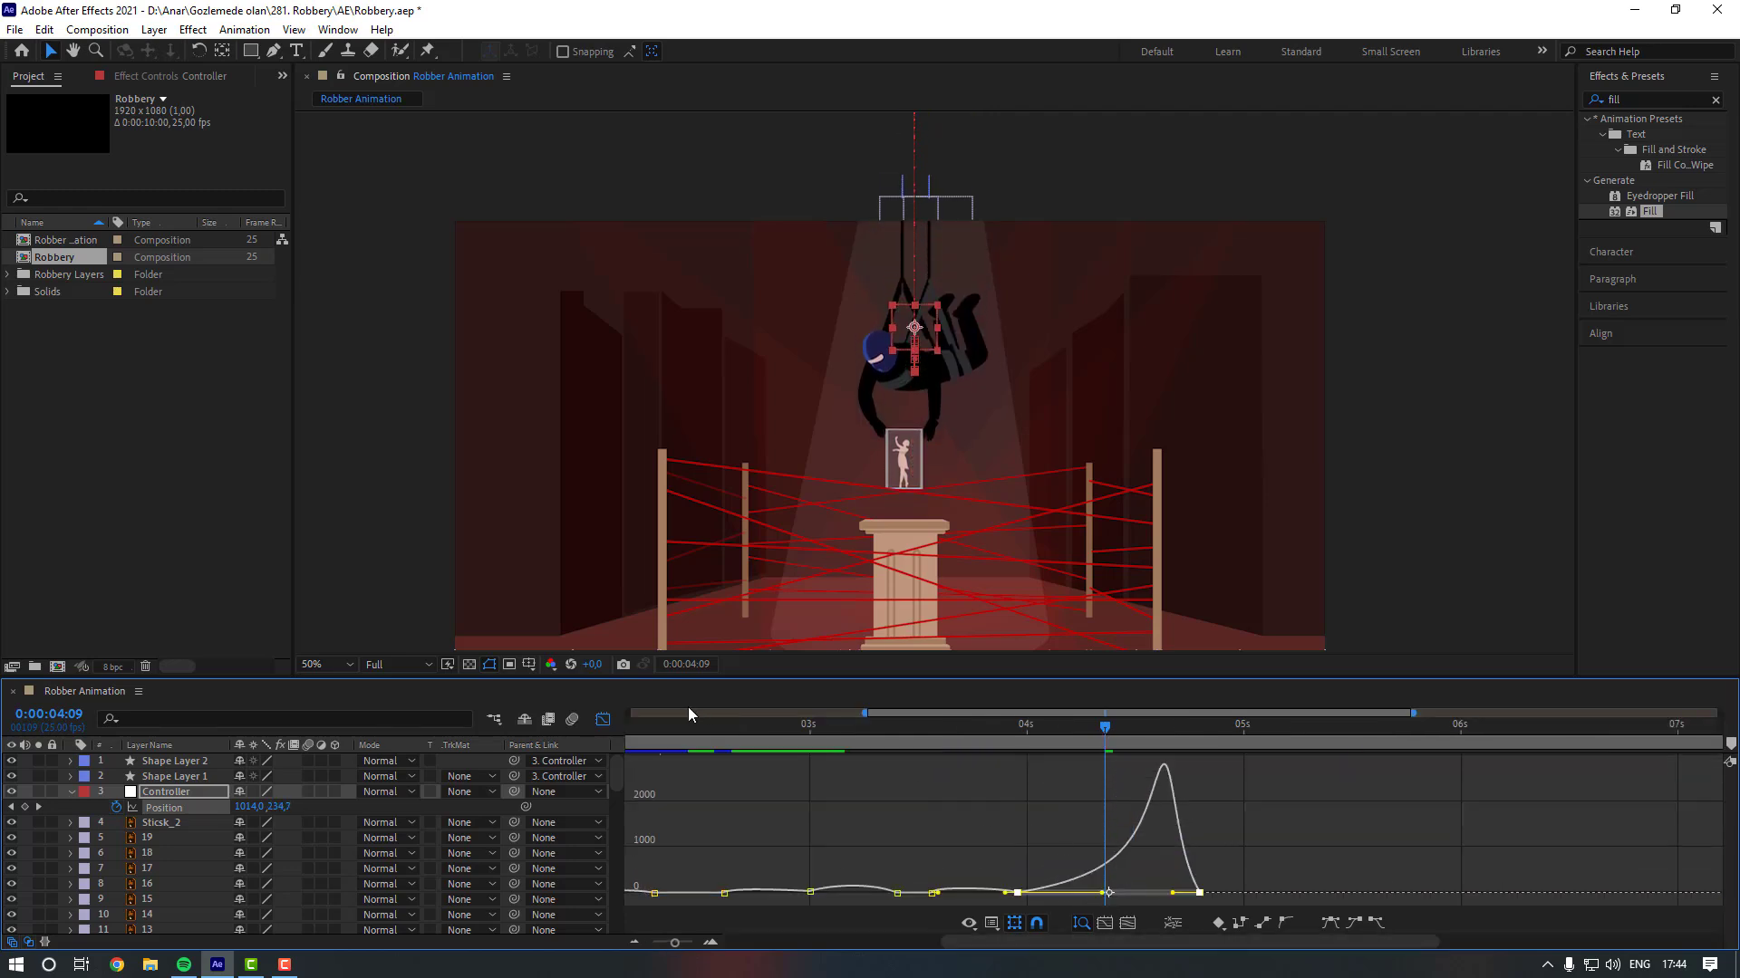
{"action": "left_click", "coordinate": [599, 721]}
{"action": "key", "text": "minus"}
Play back the animation from 0:00:03:15 to check the robber's ascent with the doll.
{"action": "left_click", "coordinate": [1022, 739]}
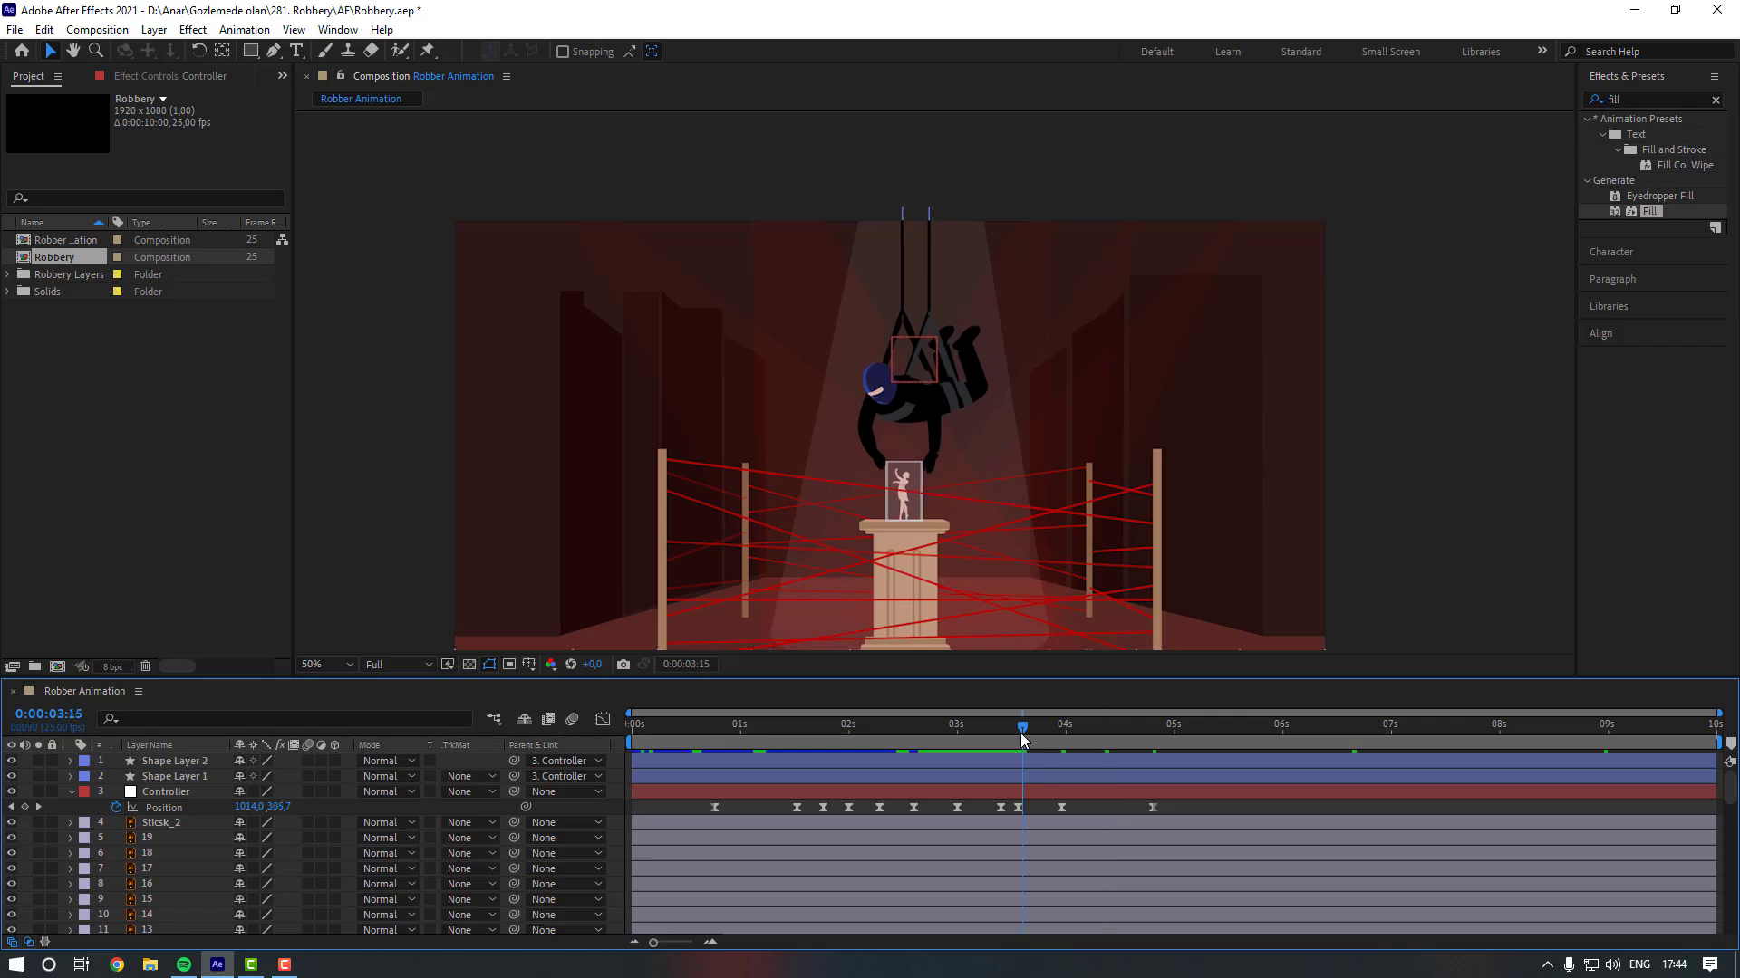
{"action": "key", "text": "space"}
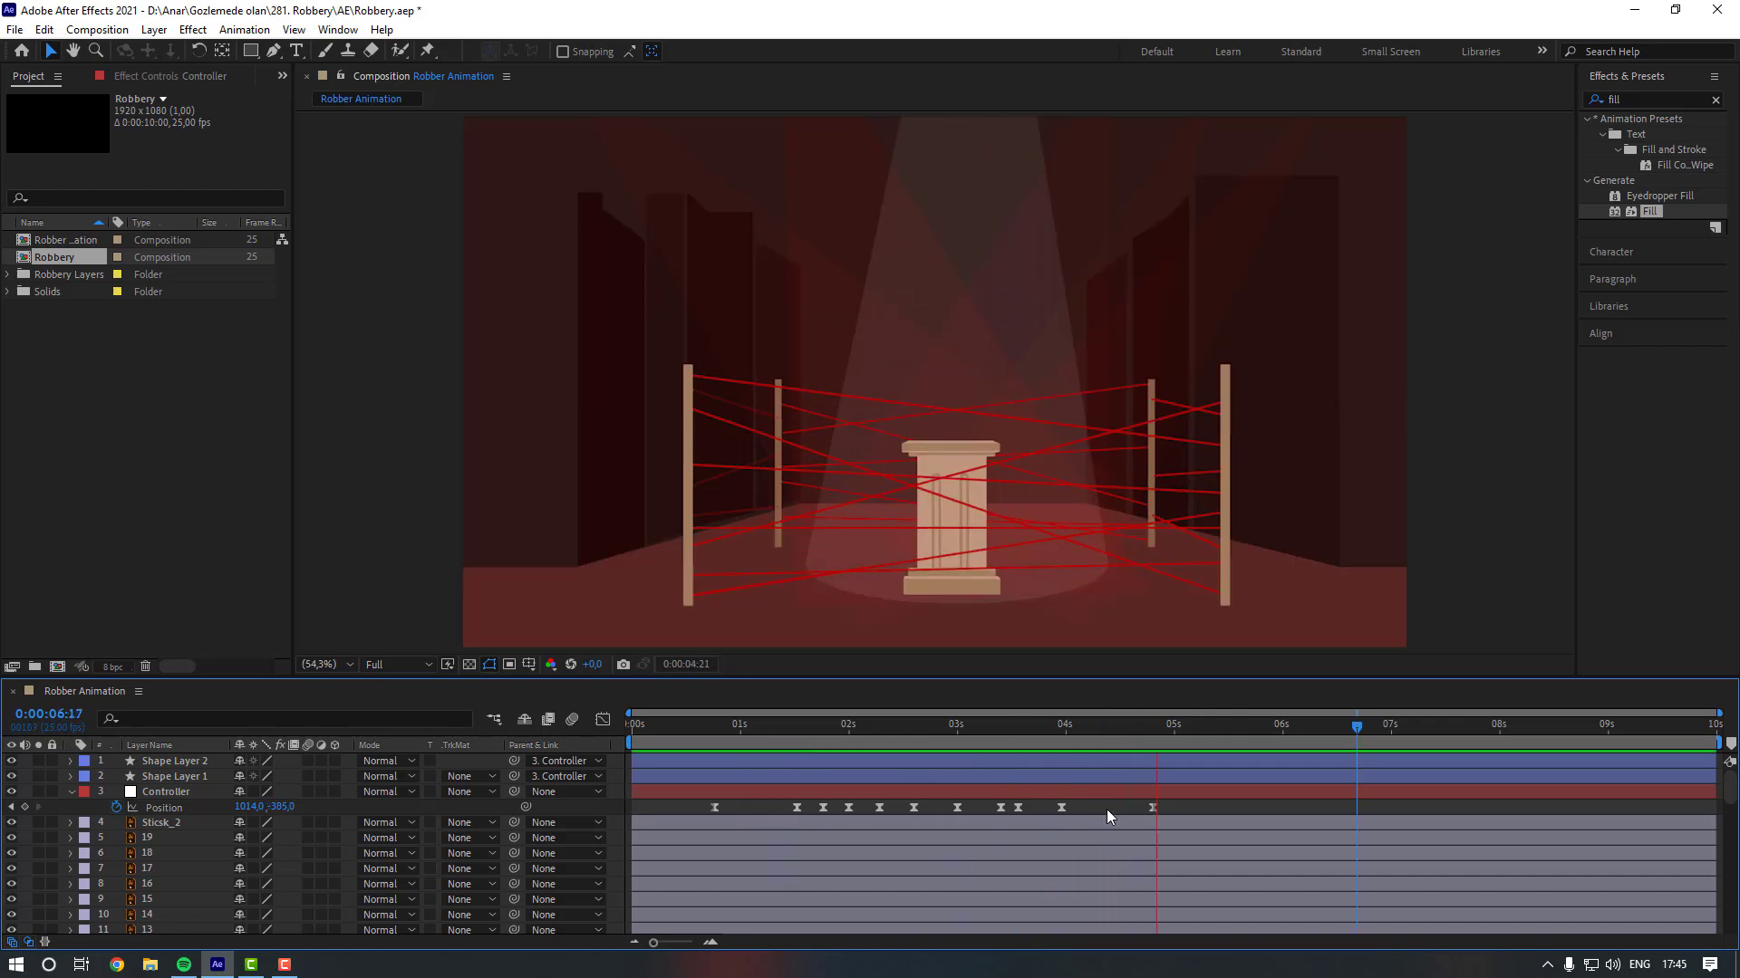
{"action": "key", "text": "space"}
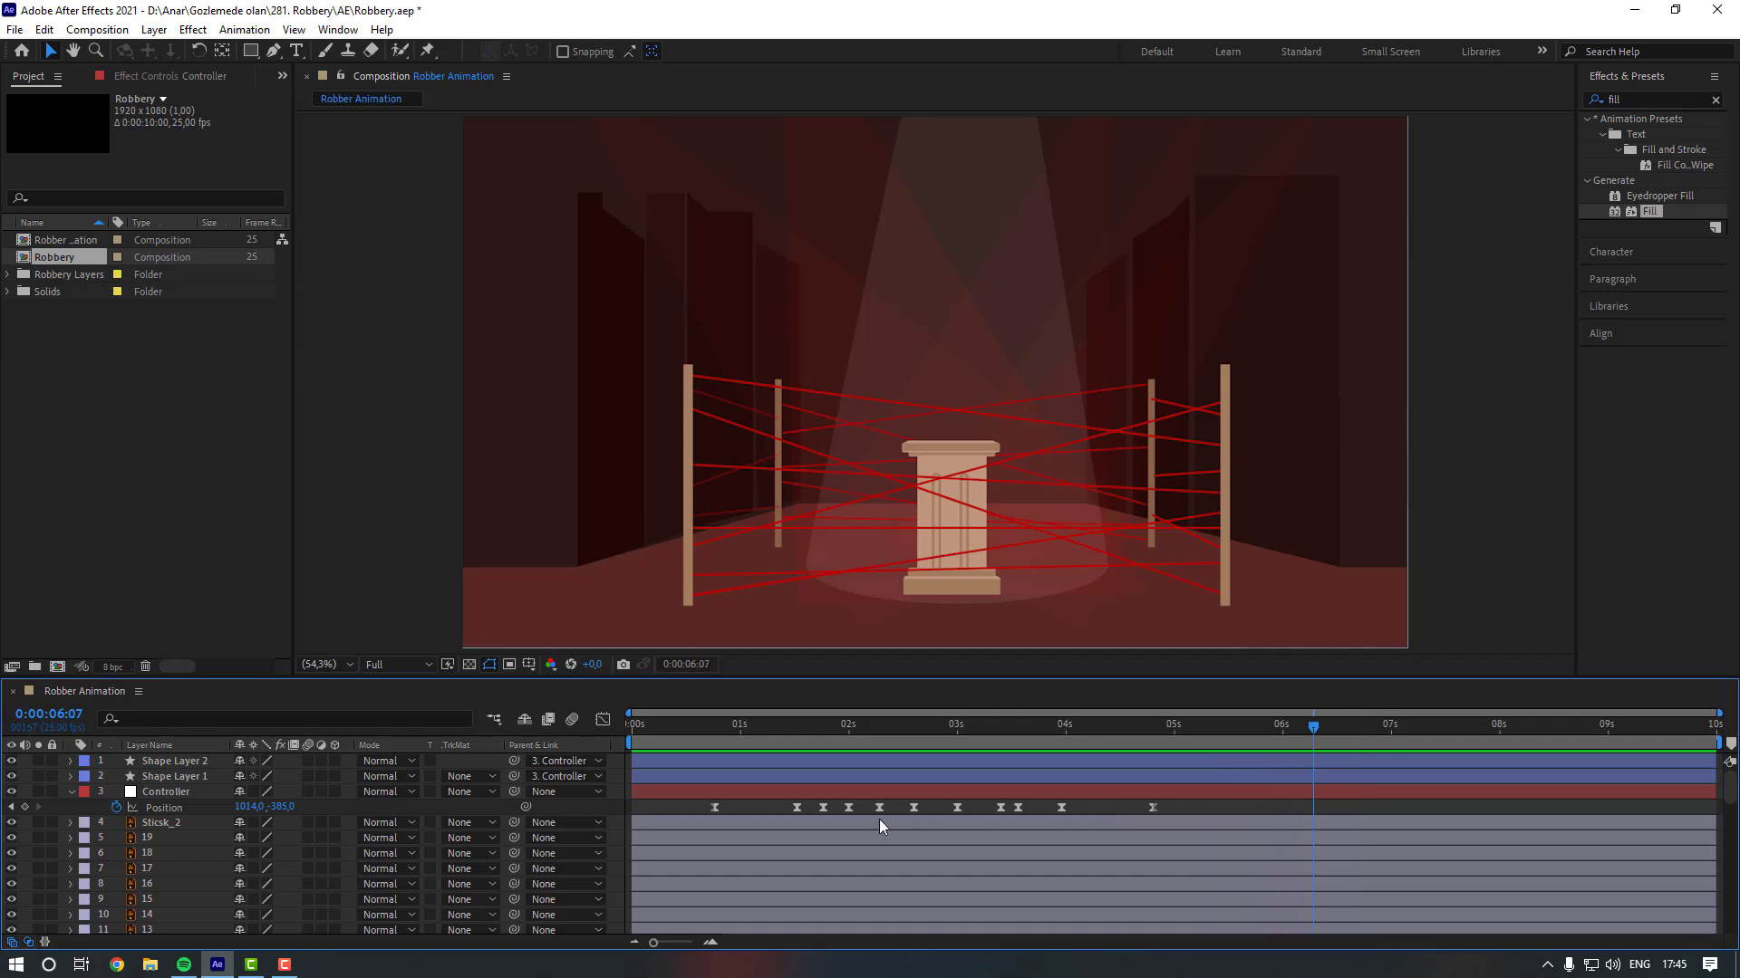
Add a holding Rotation keyframe to the Head layer at 0:00:03:06.
{"action": "scroll", "coordinate": [307, 867], "scroll_direction": "down", "scroll_amount": 4}
{"action": "scroll", "coordinate": [196, 874], "scroll_direction": "down", "scroll_amount": 1}
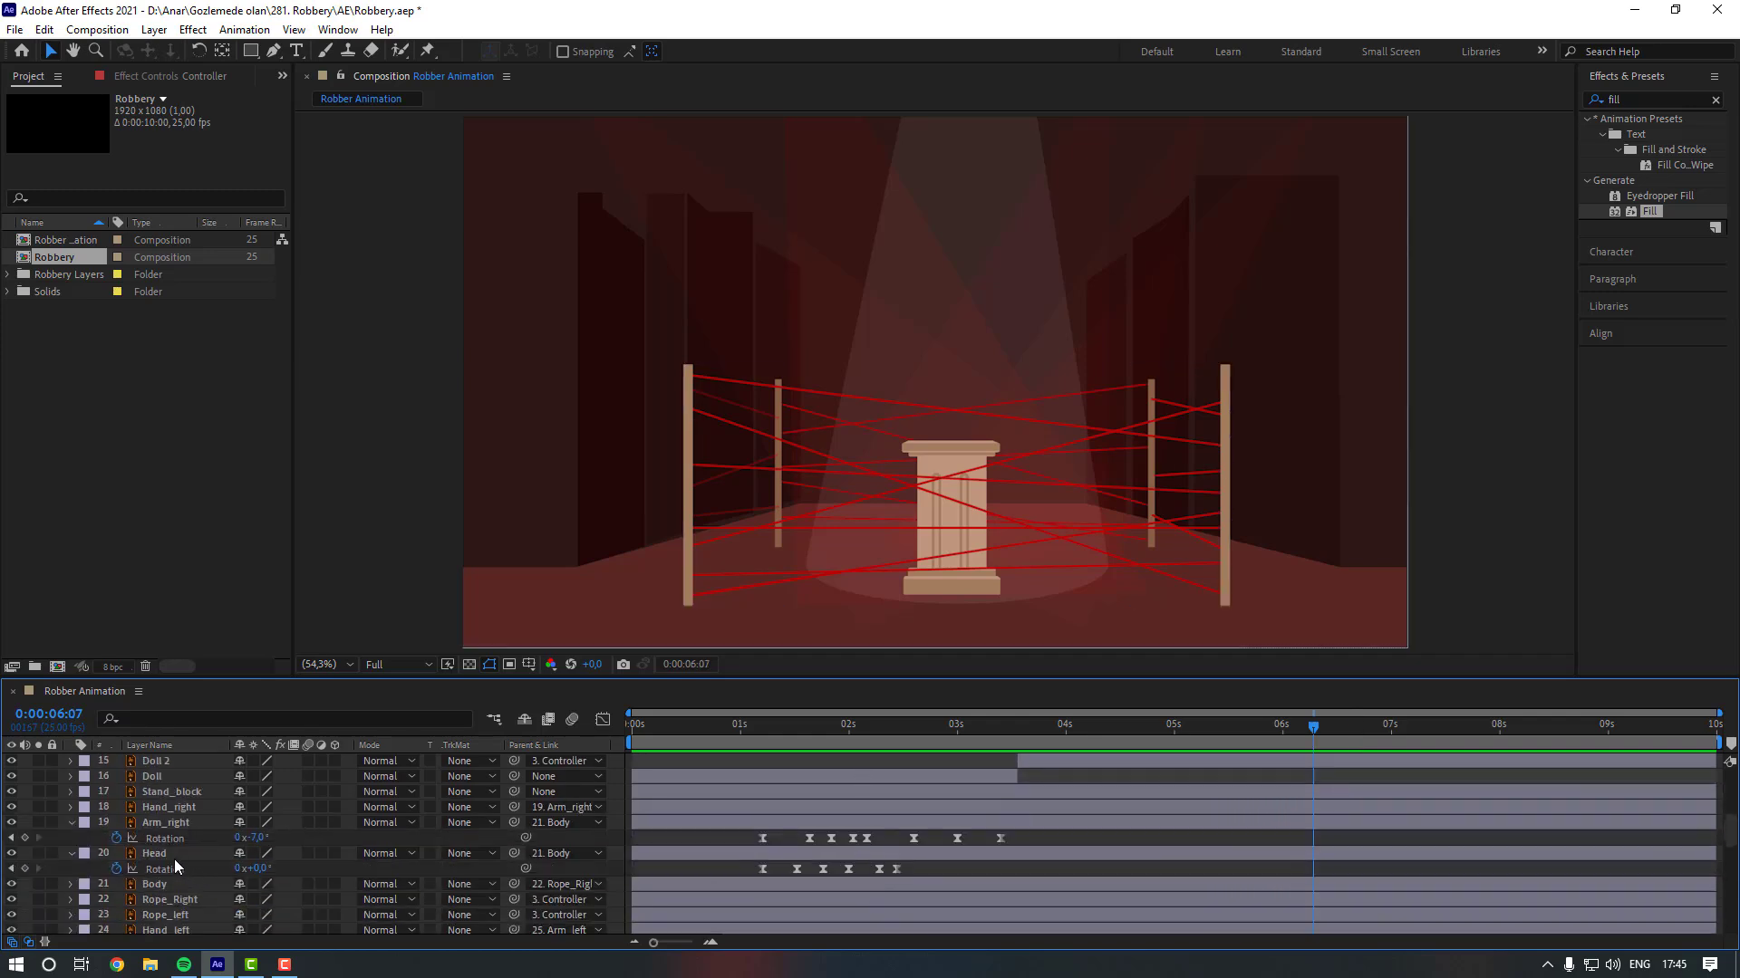
{"action": "left_click", "coordinate": [174, 857]}
{"action": "scroll", "coordinate": [976, 815], "scroll_direction": "up", "scroll_amount": 3}
{"action": "mouse_move", "coordinate": [997, 729]}
{"action": "left_mouse_down"}
{"action": "mouse_move", "coordinate": [979, 731]}
{"action": "mouse_move", "coordinate": [1000, 731]}
{"action": "left_mouse_up"}
{"action": "scroll", "coordinate": [652, 815], "scroll_direction": "up", "scroll_amount": 1}
{"action": "scroll", "coordinate": [312, 872], "scroll_direction": "down", "scroll_amount": 3}
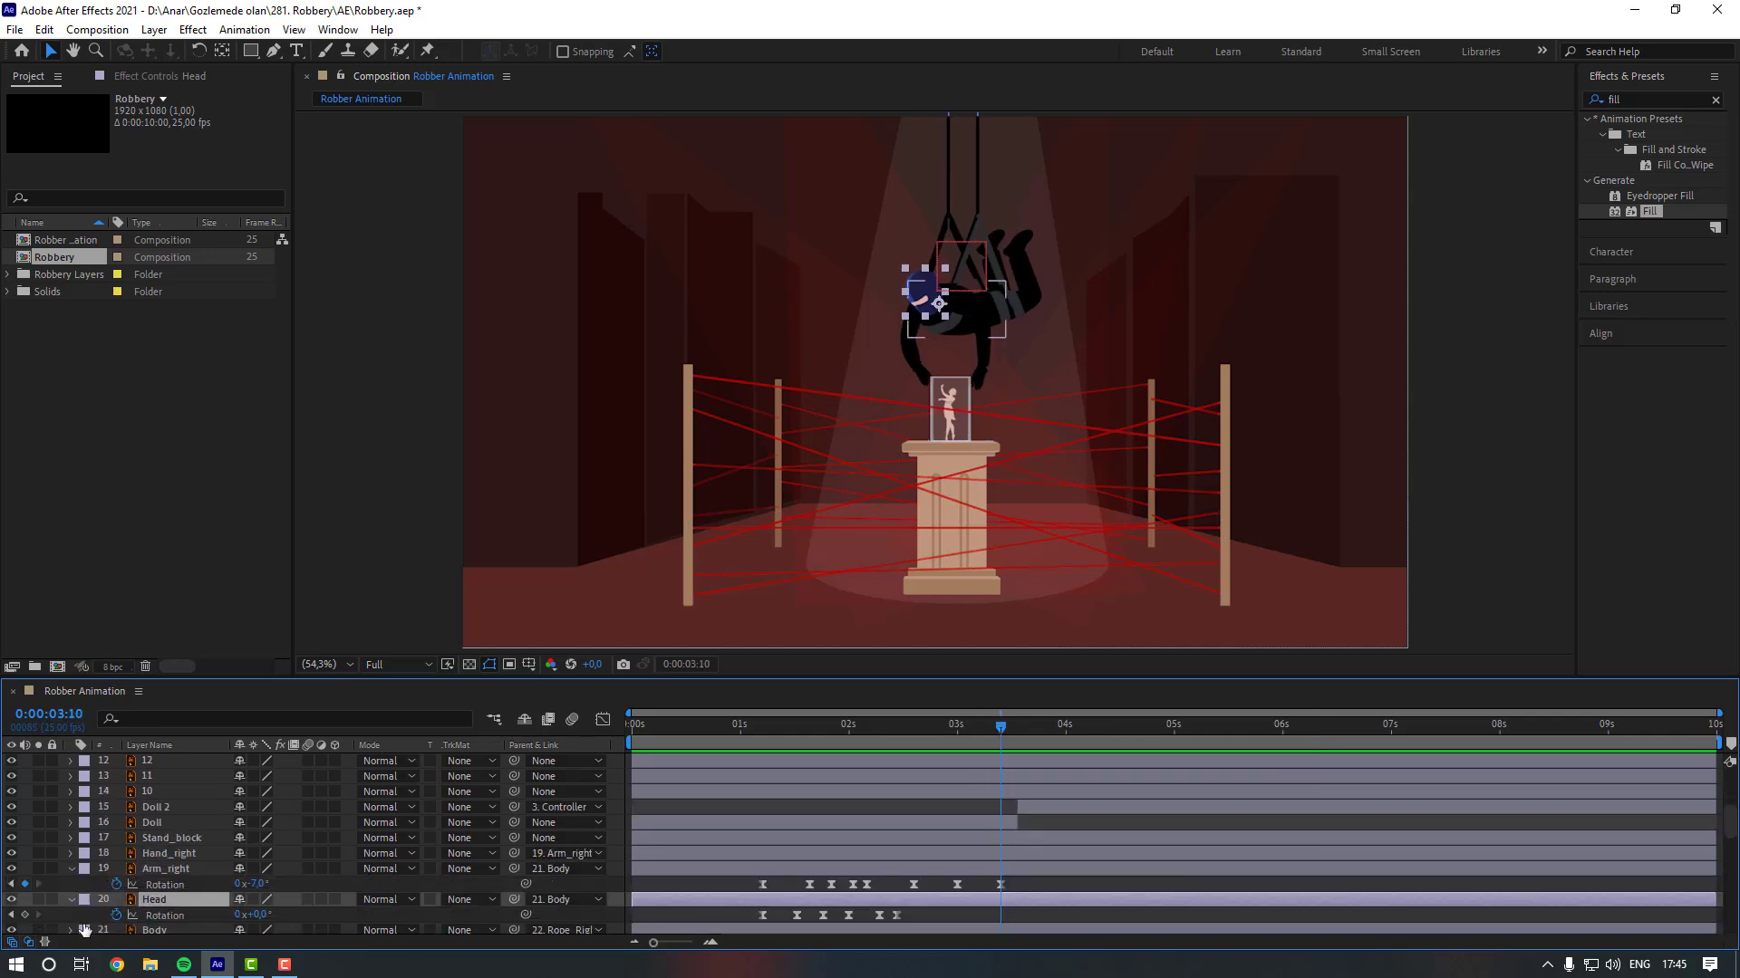
{"action": "left_click_drag", "start_coordinate": [992, 725], "coordinate": [983, 726]}
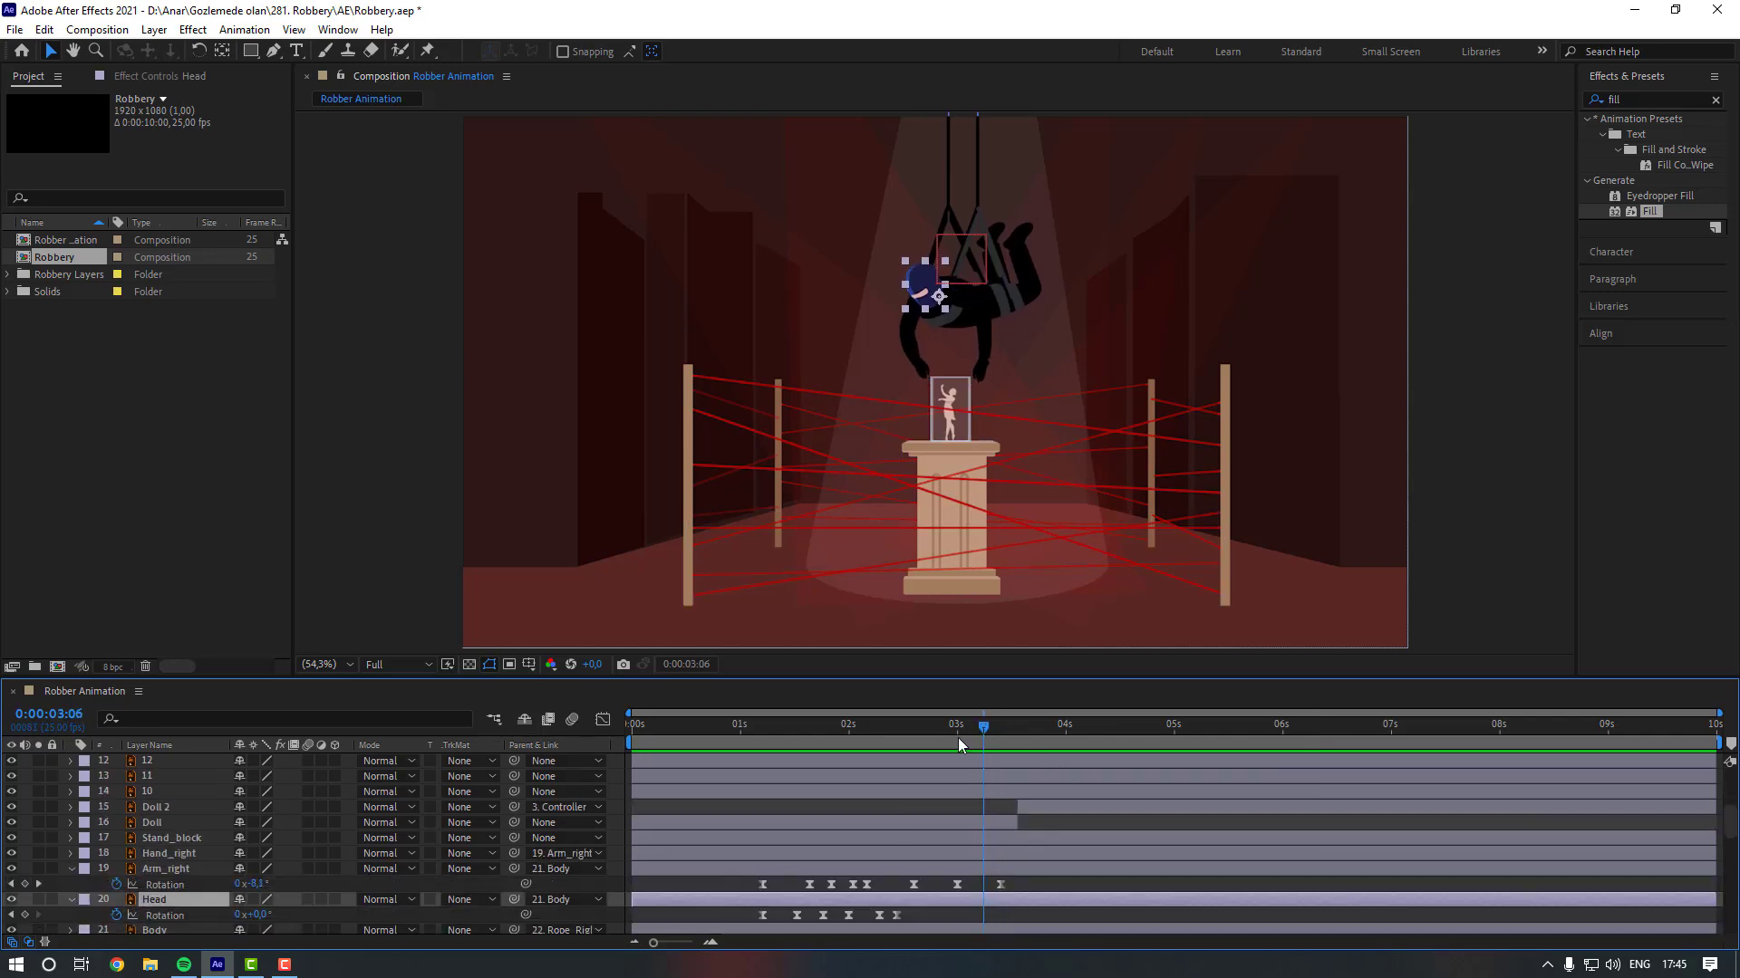
{"action": "left_click", "coordinate": [26, 915]}
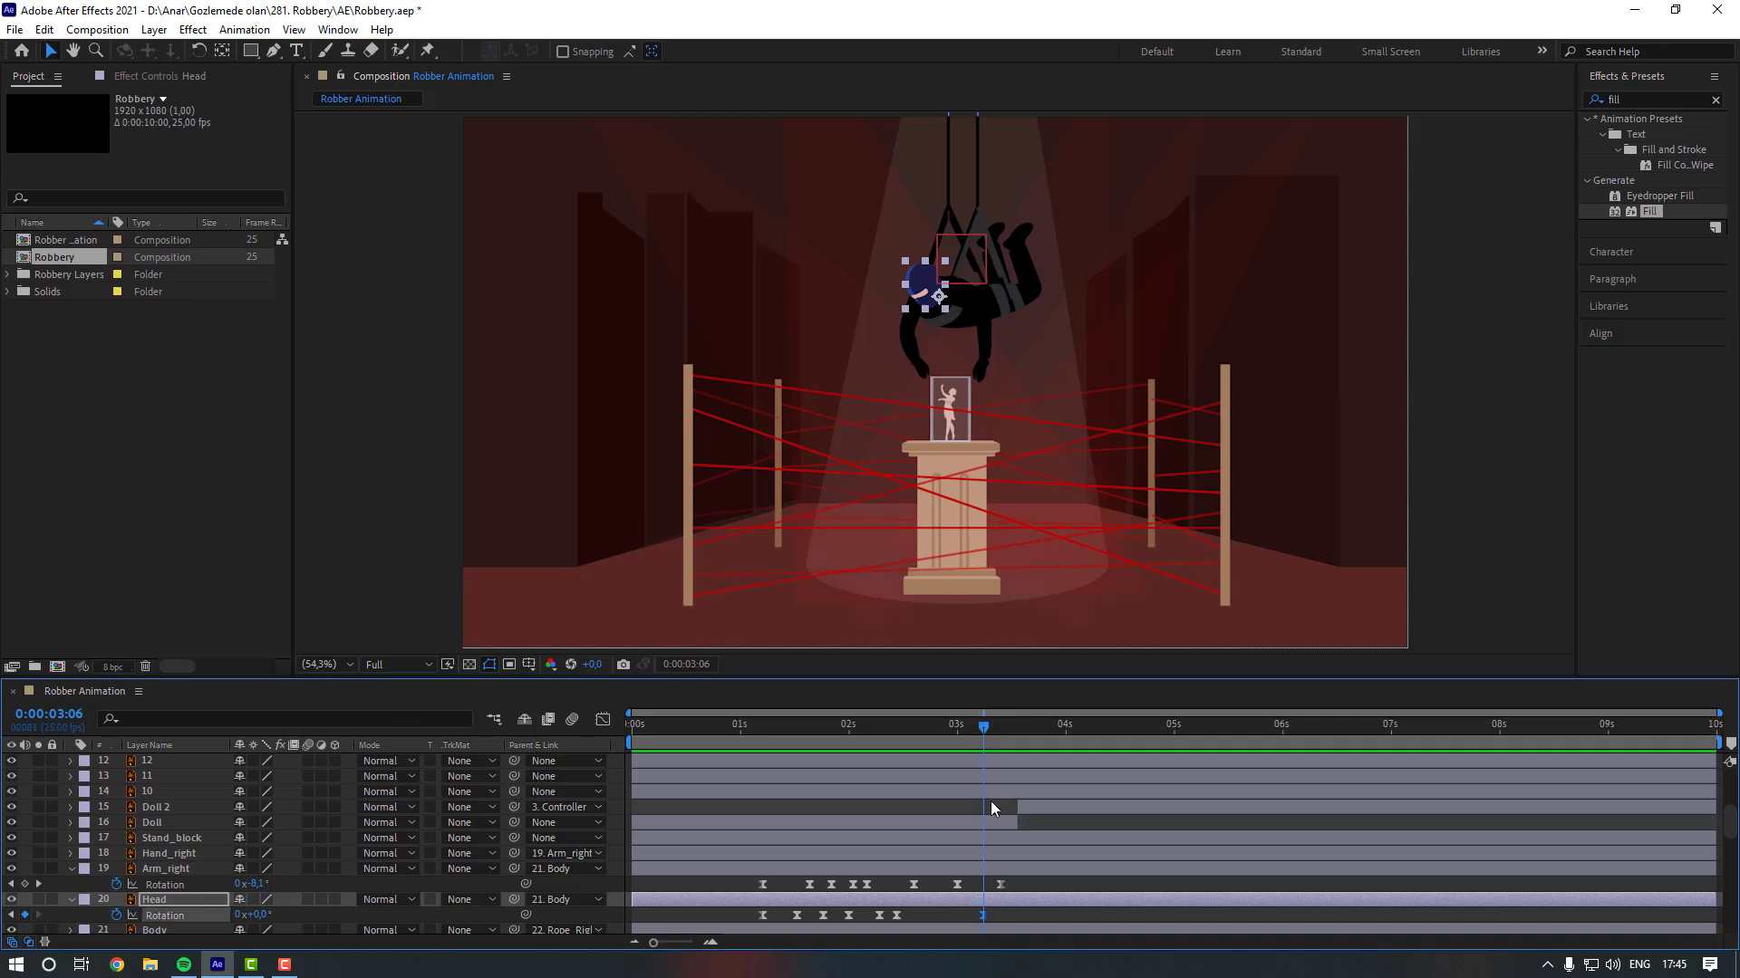
Rotate the Head layer to -14° at 0:00:03:10.
{"action": "scroll", "coordinate": [995, 785], "scroll_direction": "up", "scroll_amount": 5}
{"action": "left_click", "coordinate": [1002, 726]}
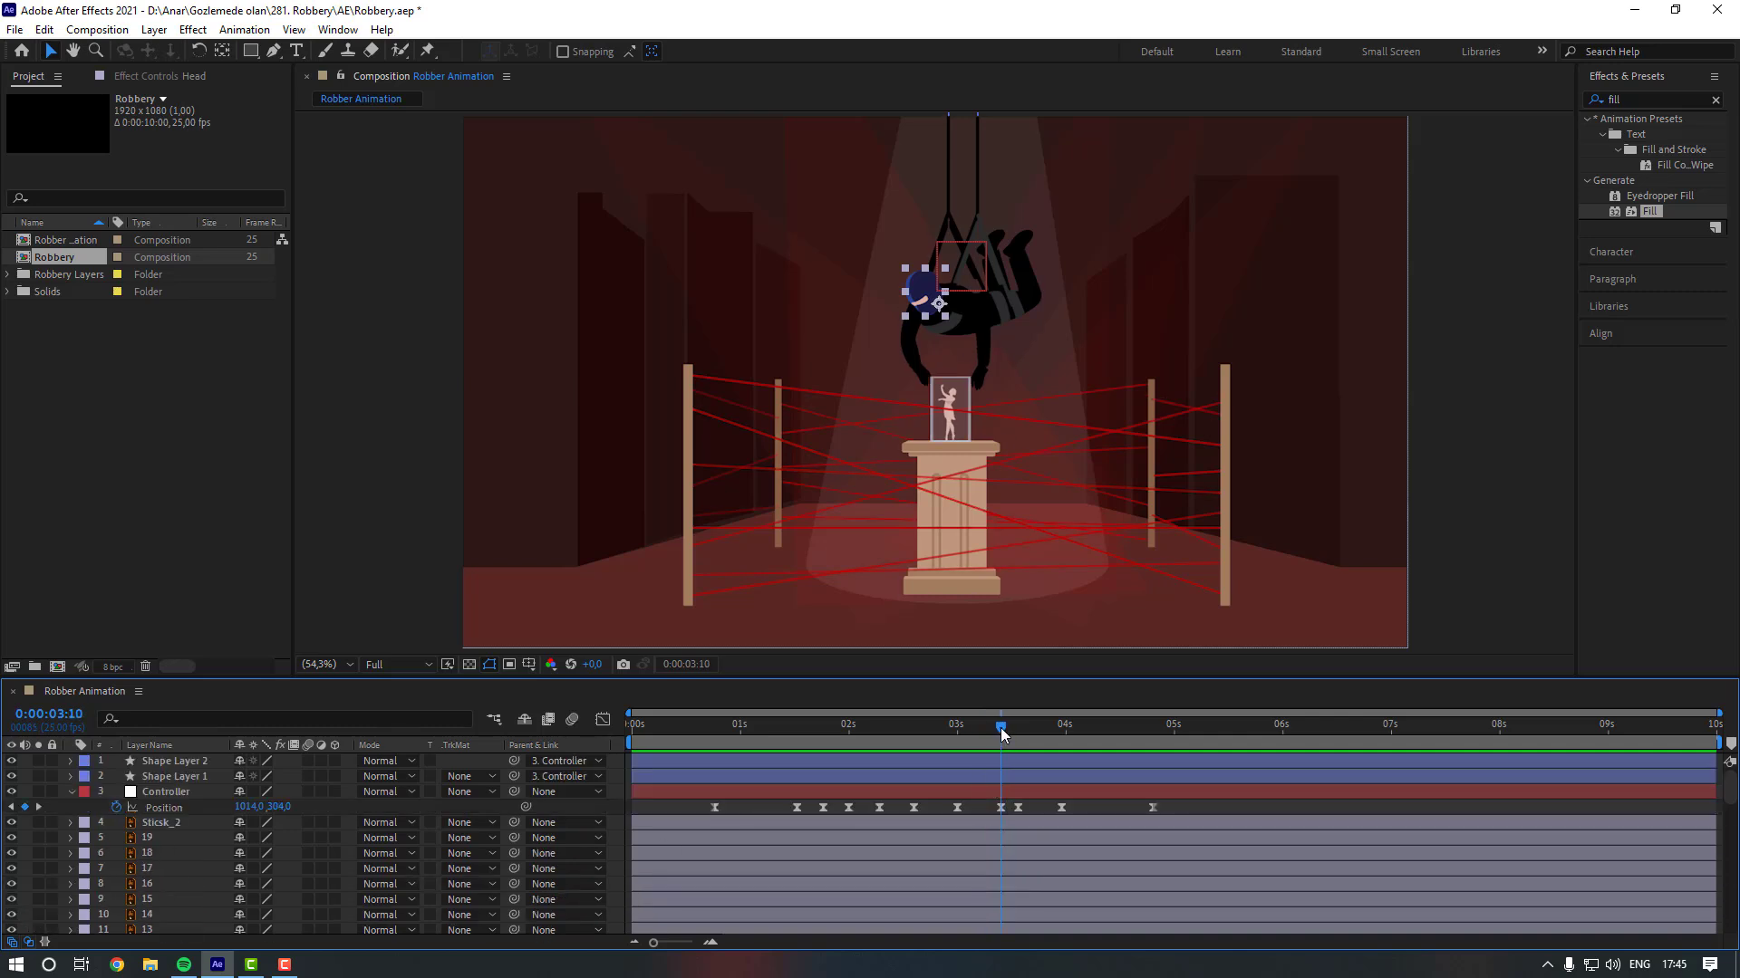
{"action": "scroll", "coordinate": [987, 763], "scroll_direction": "down", "scroll_amount": 5}
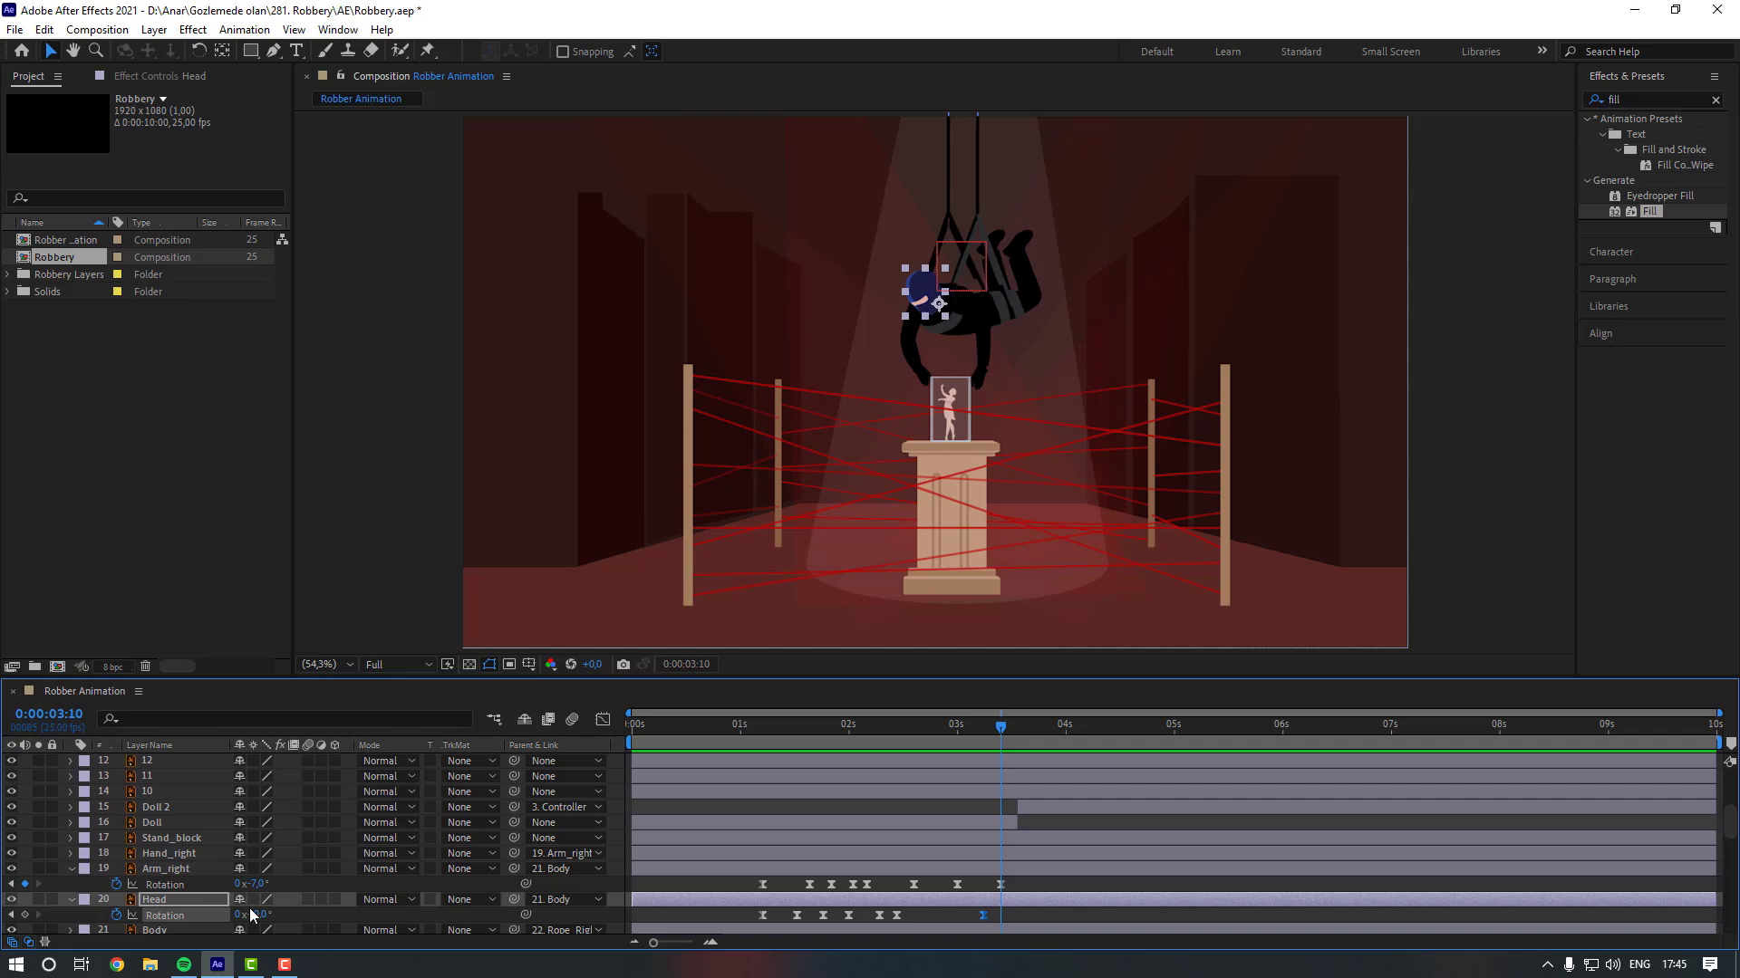
{"action": "left_click_drag", "start_coordinate": [260, 918], "coordinate": [247, 917]}
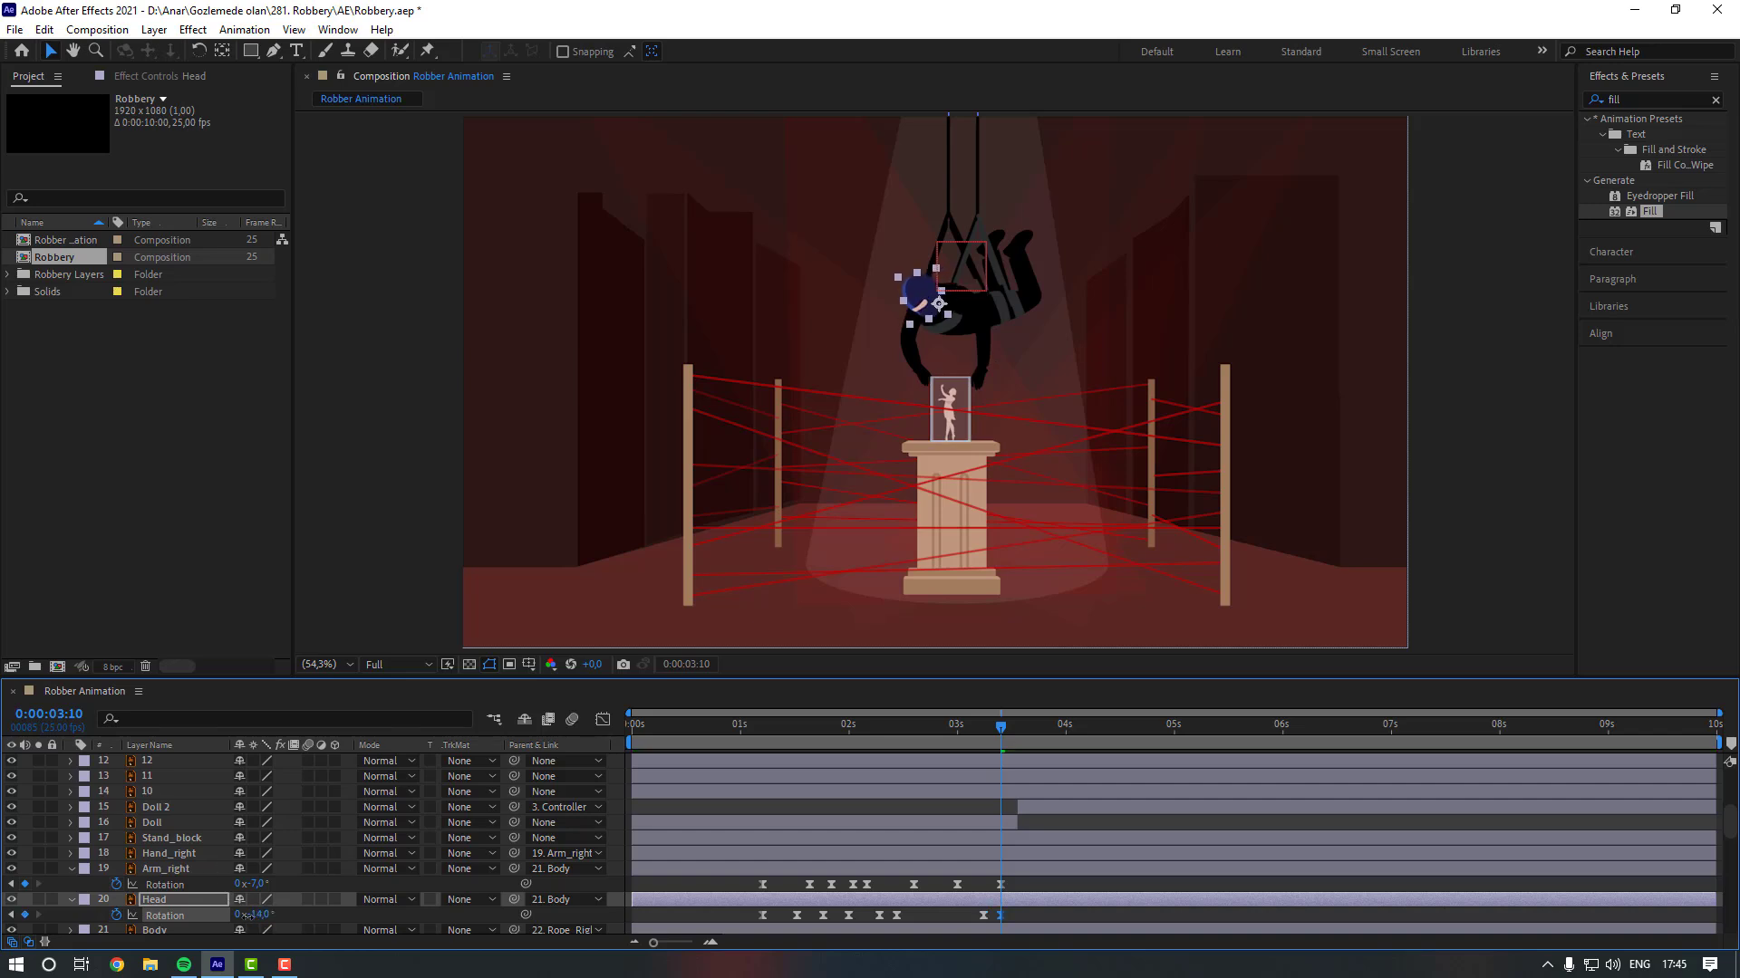
Play back the animation from 0:00:03:02 to check the head tilt.
{"action": "left_click", "coordinate": [353, 495]}
{"action": "left_click", "coordinate": [963, 736]}
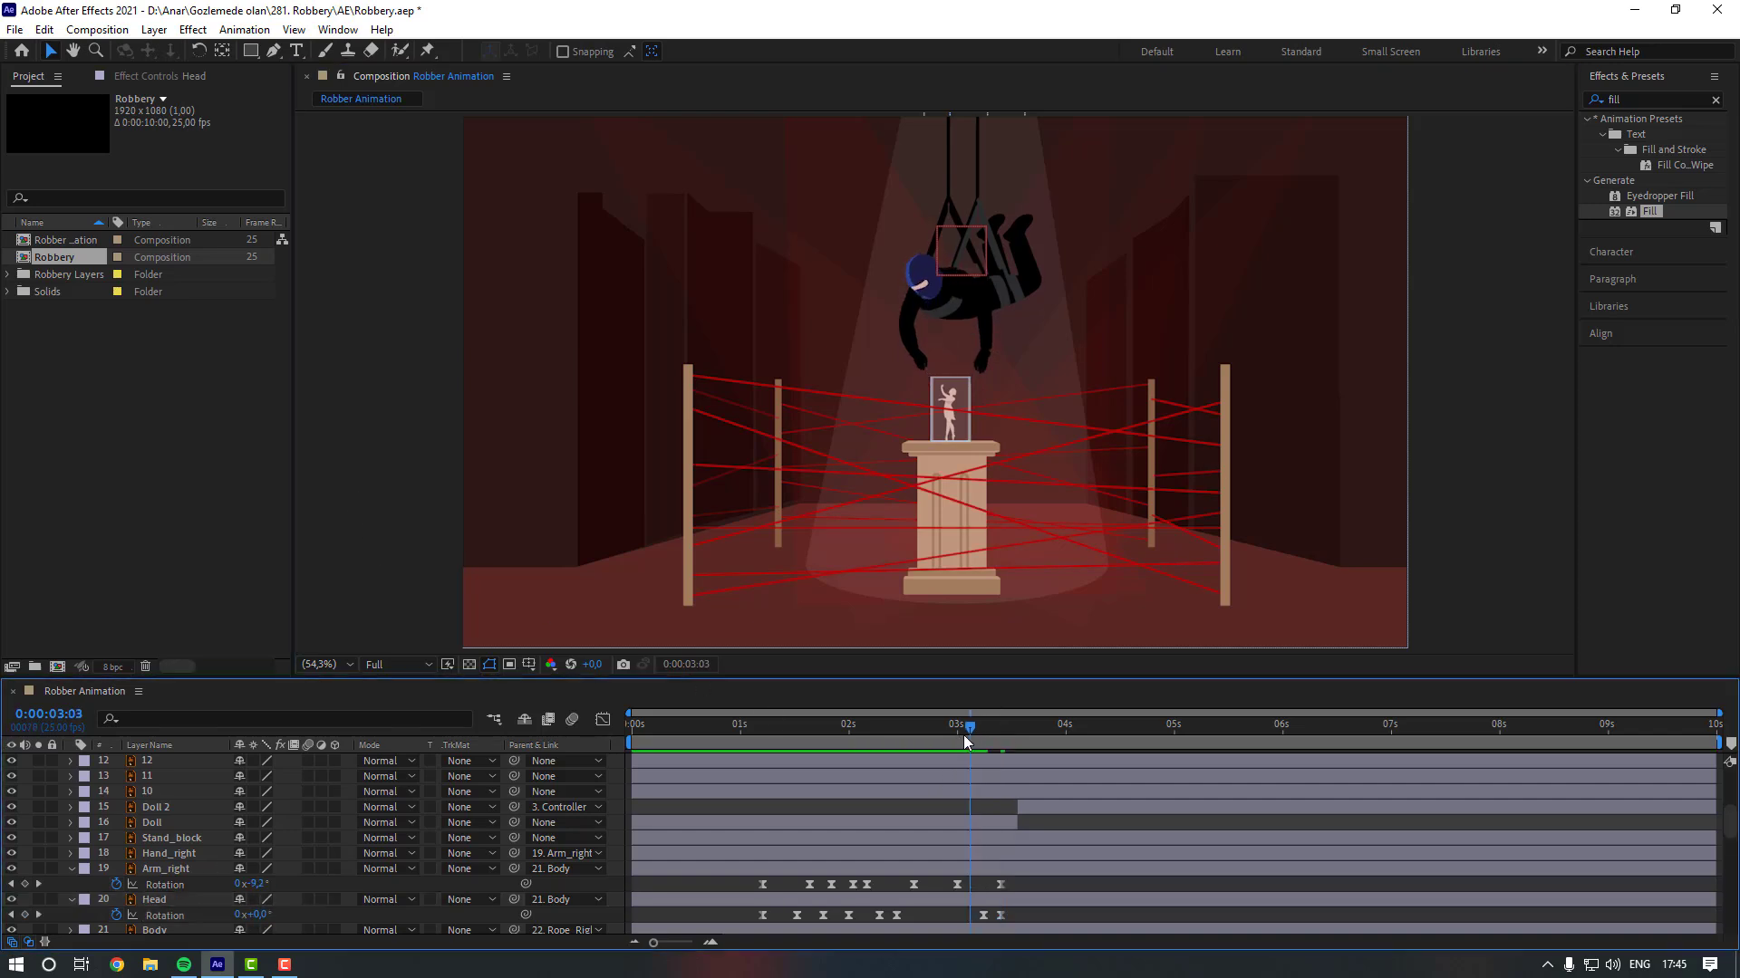
{"action": "key", "text": "space"}
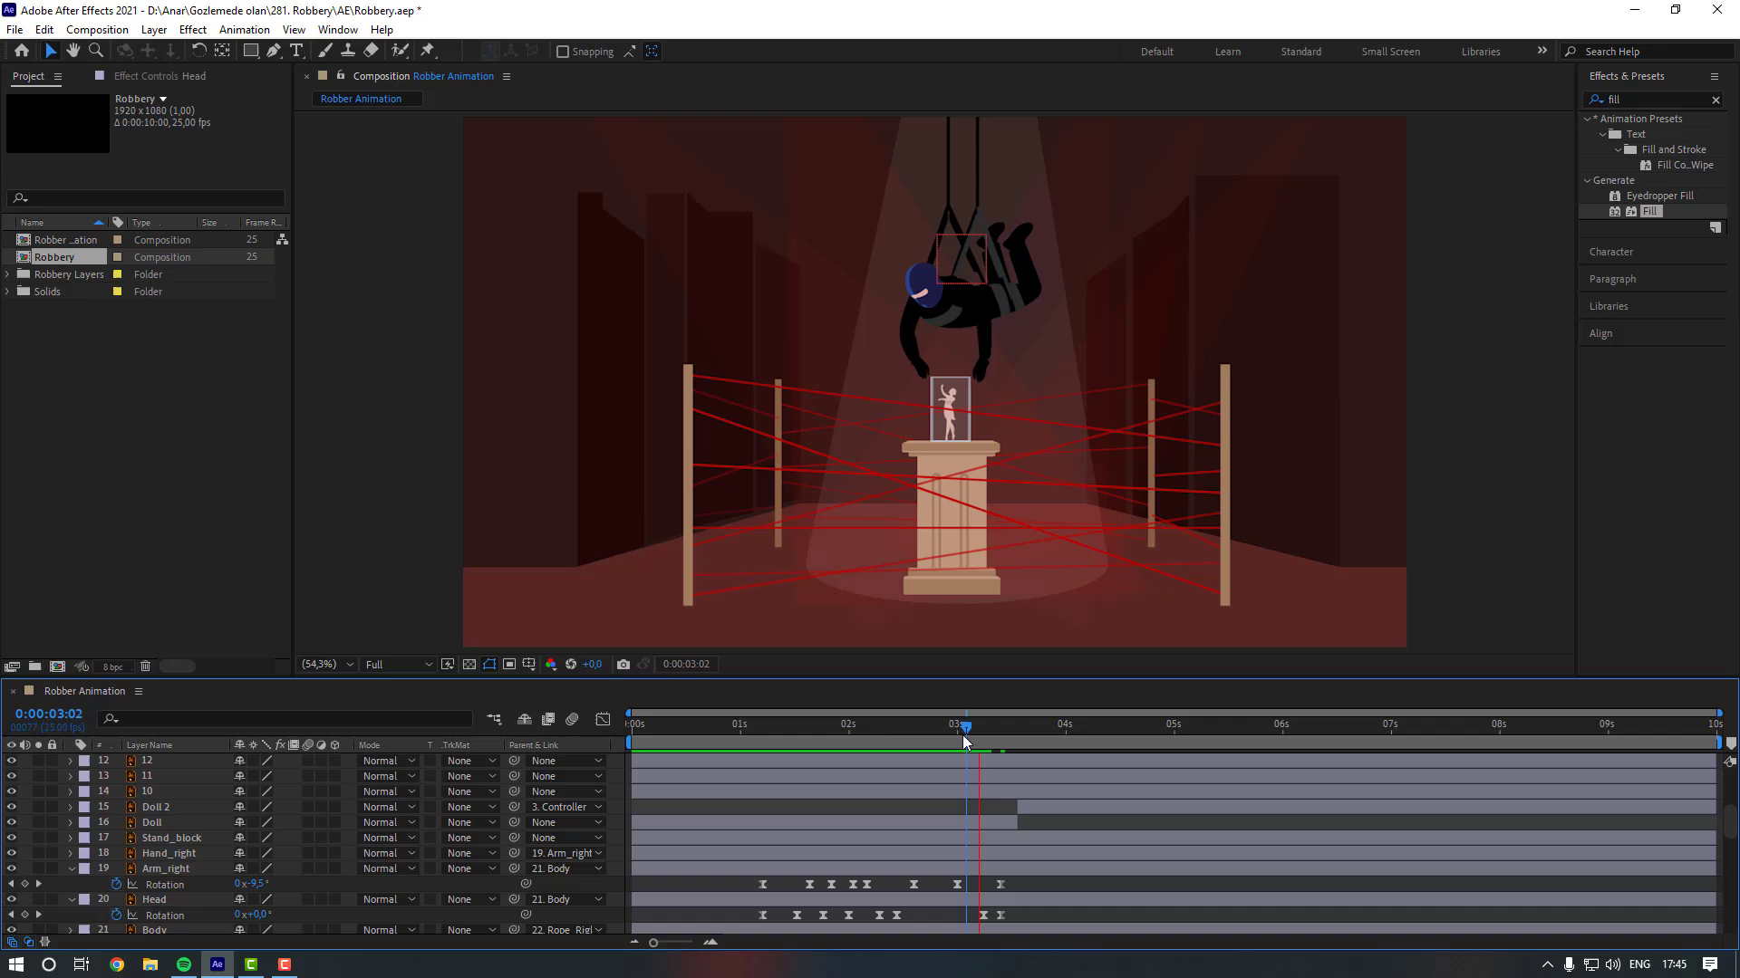
Move the Head's second-to-last Rotation keyframe to 0:00:03:03 and play back from 0:00:02:24.
{"action": "left_click", "coordinate": [1000, 916]}
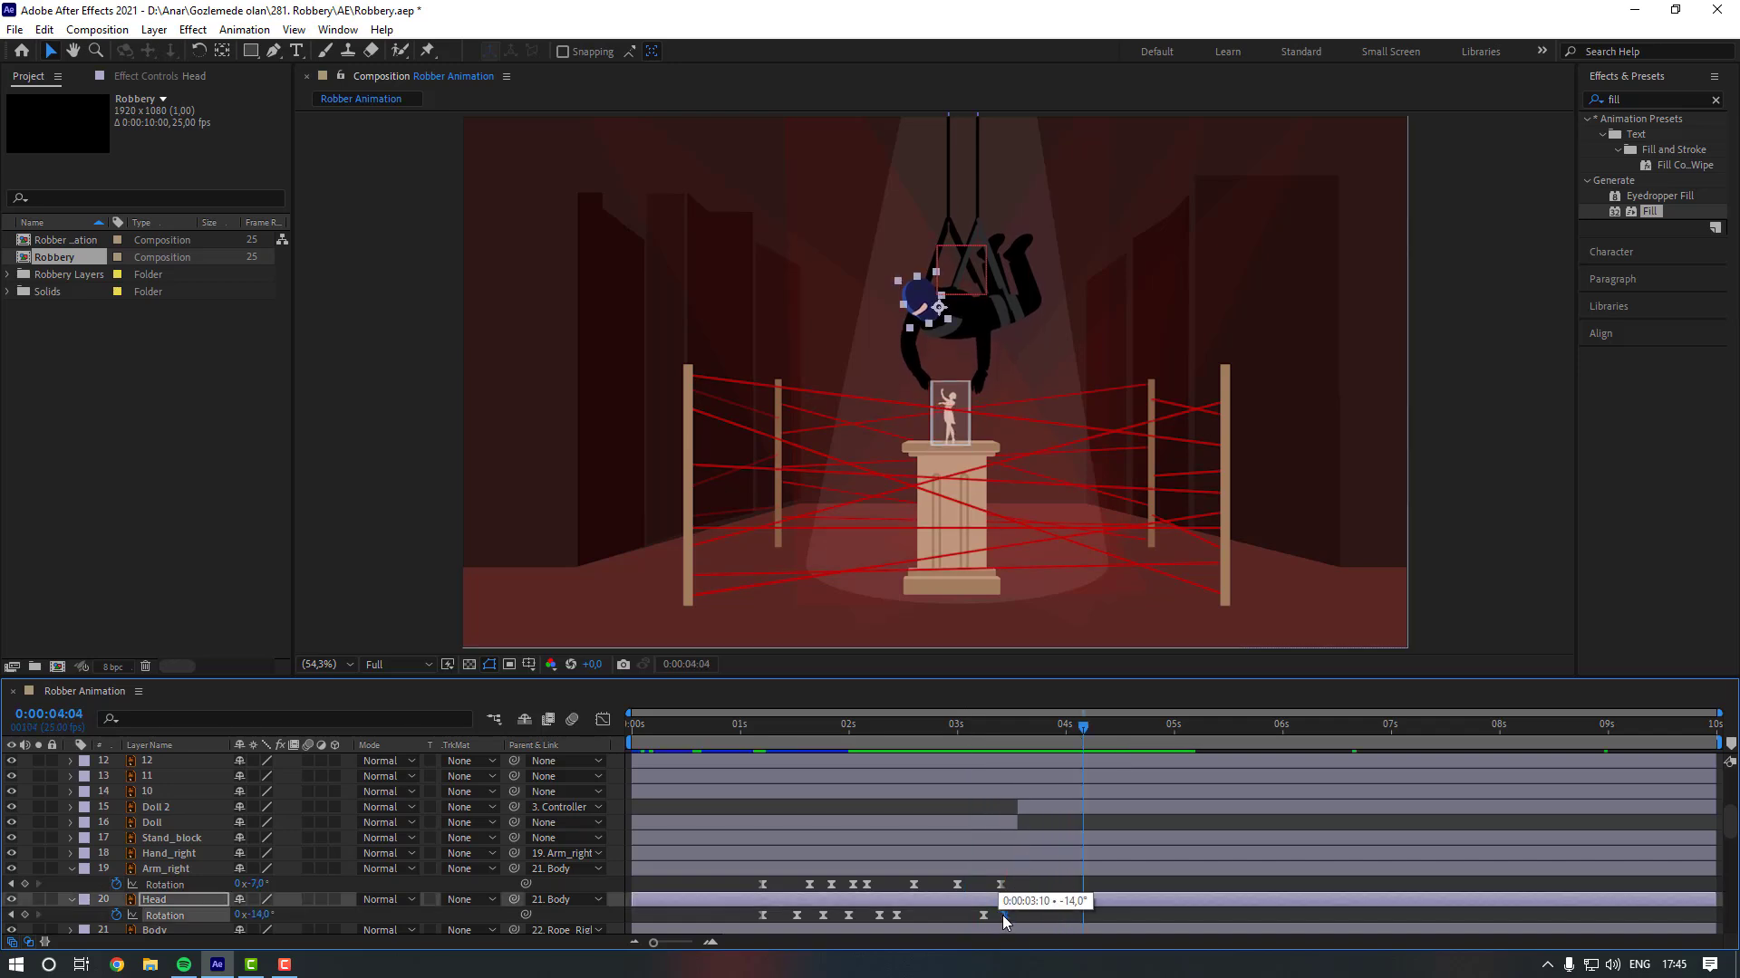
{"action": "left_click_drag", "start_coordinate": [1003, 917], "coordinate": [1013, 916]}
{"action": "left_click_drag", "start_coordinate": [988, 919], "coordinate": [971, 918]}
{"action": "left_click", "coordinate": [980, 918]}
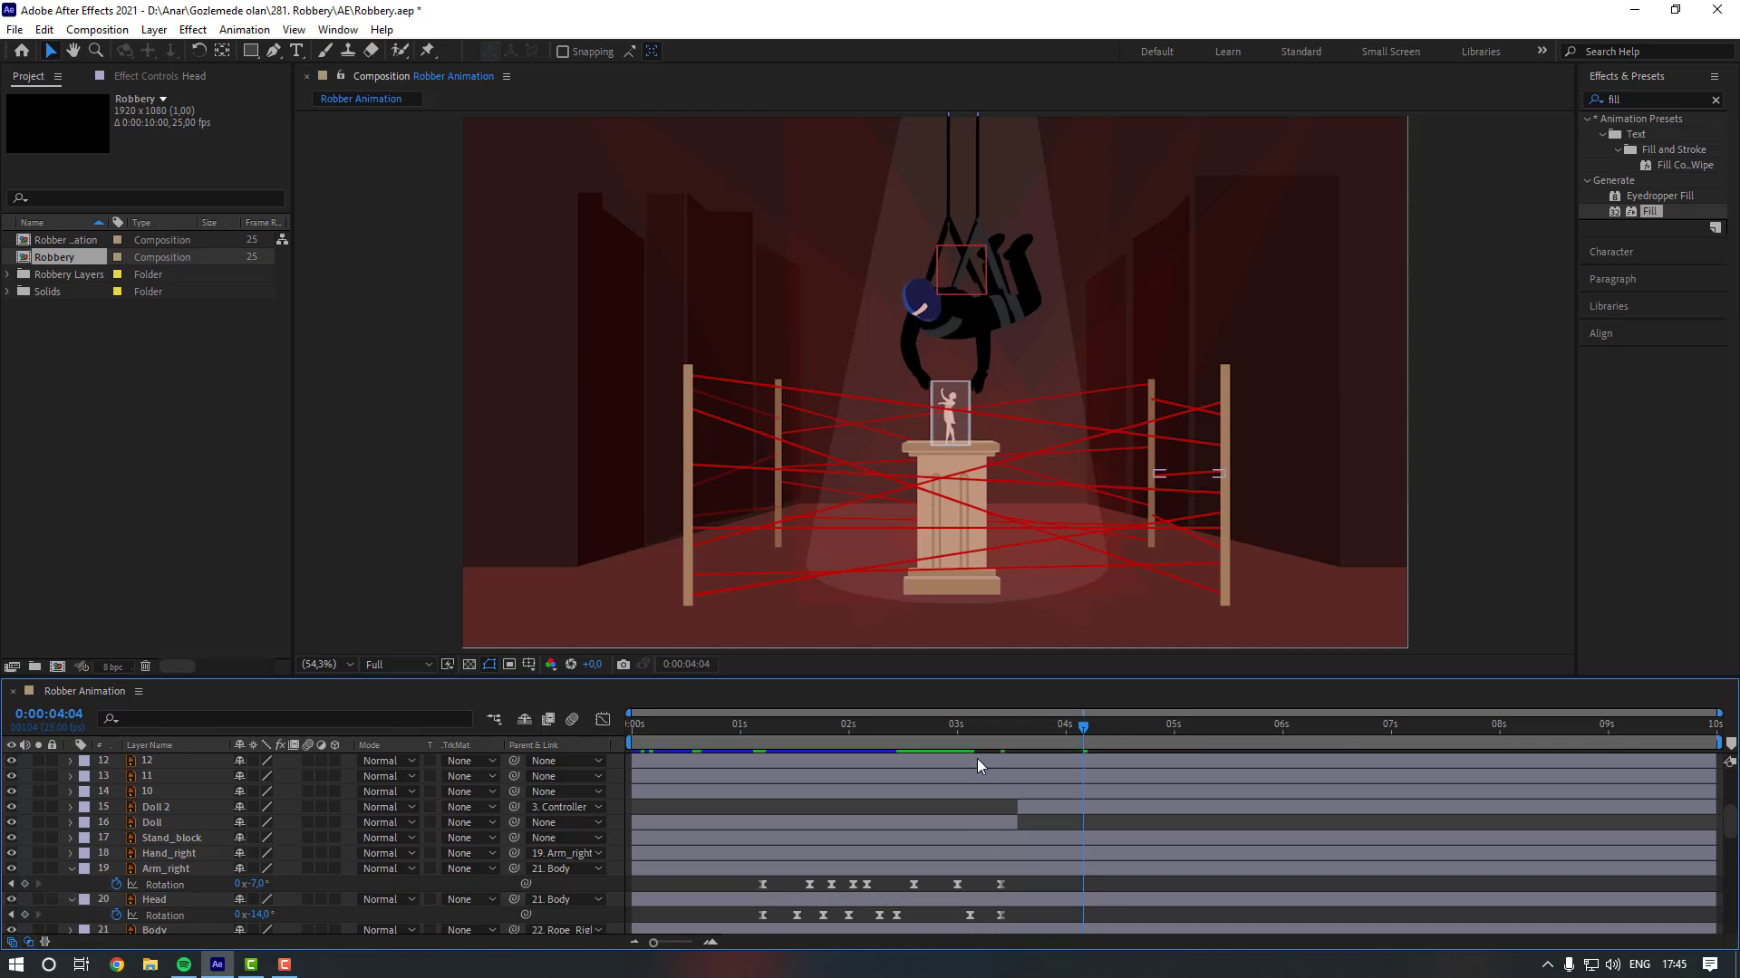
{"action": "left_click", "coordinate": [951, 732]}
{"action": "key", "text": "space"}
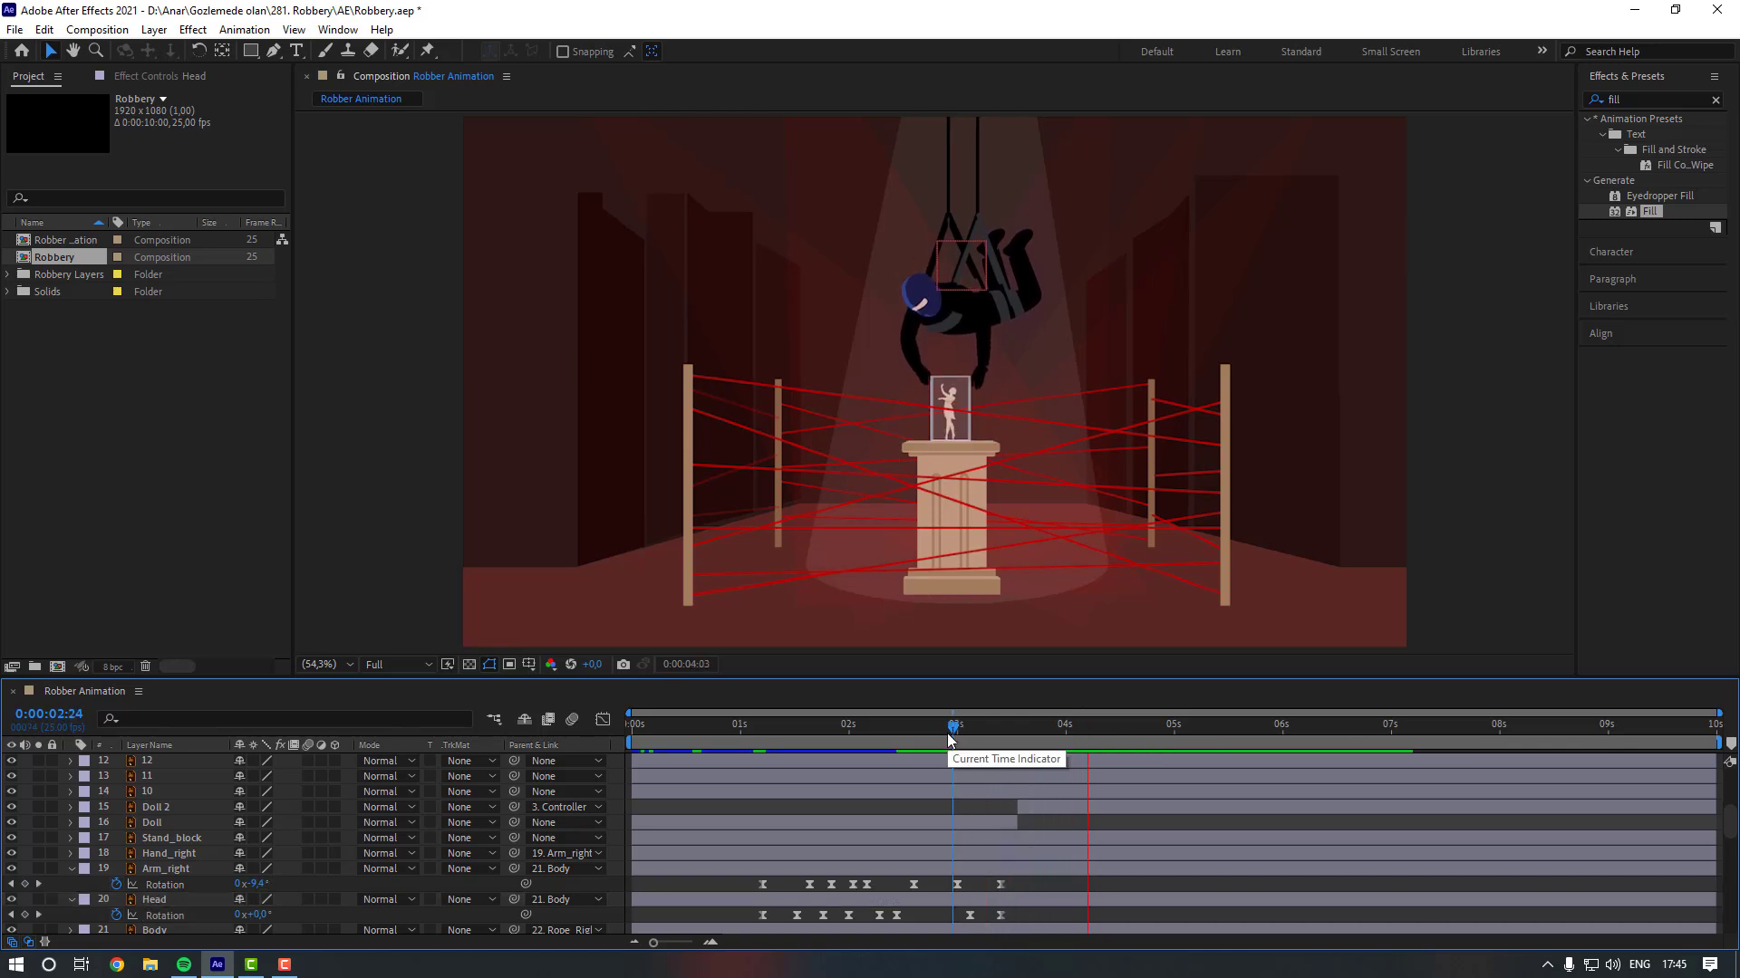
Rotate the Head layer to 16° at 0:00:03:20, ten frames after its last keyframe.
{"action": "left_click", "coordinate": [1000, 729]}
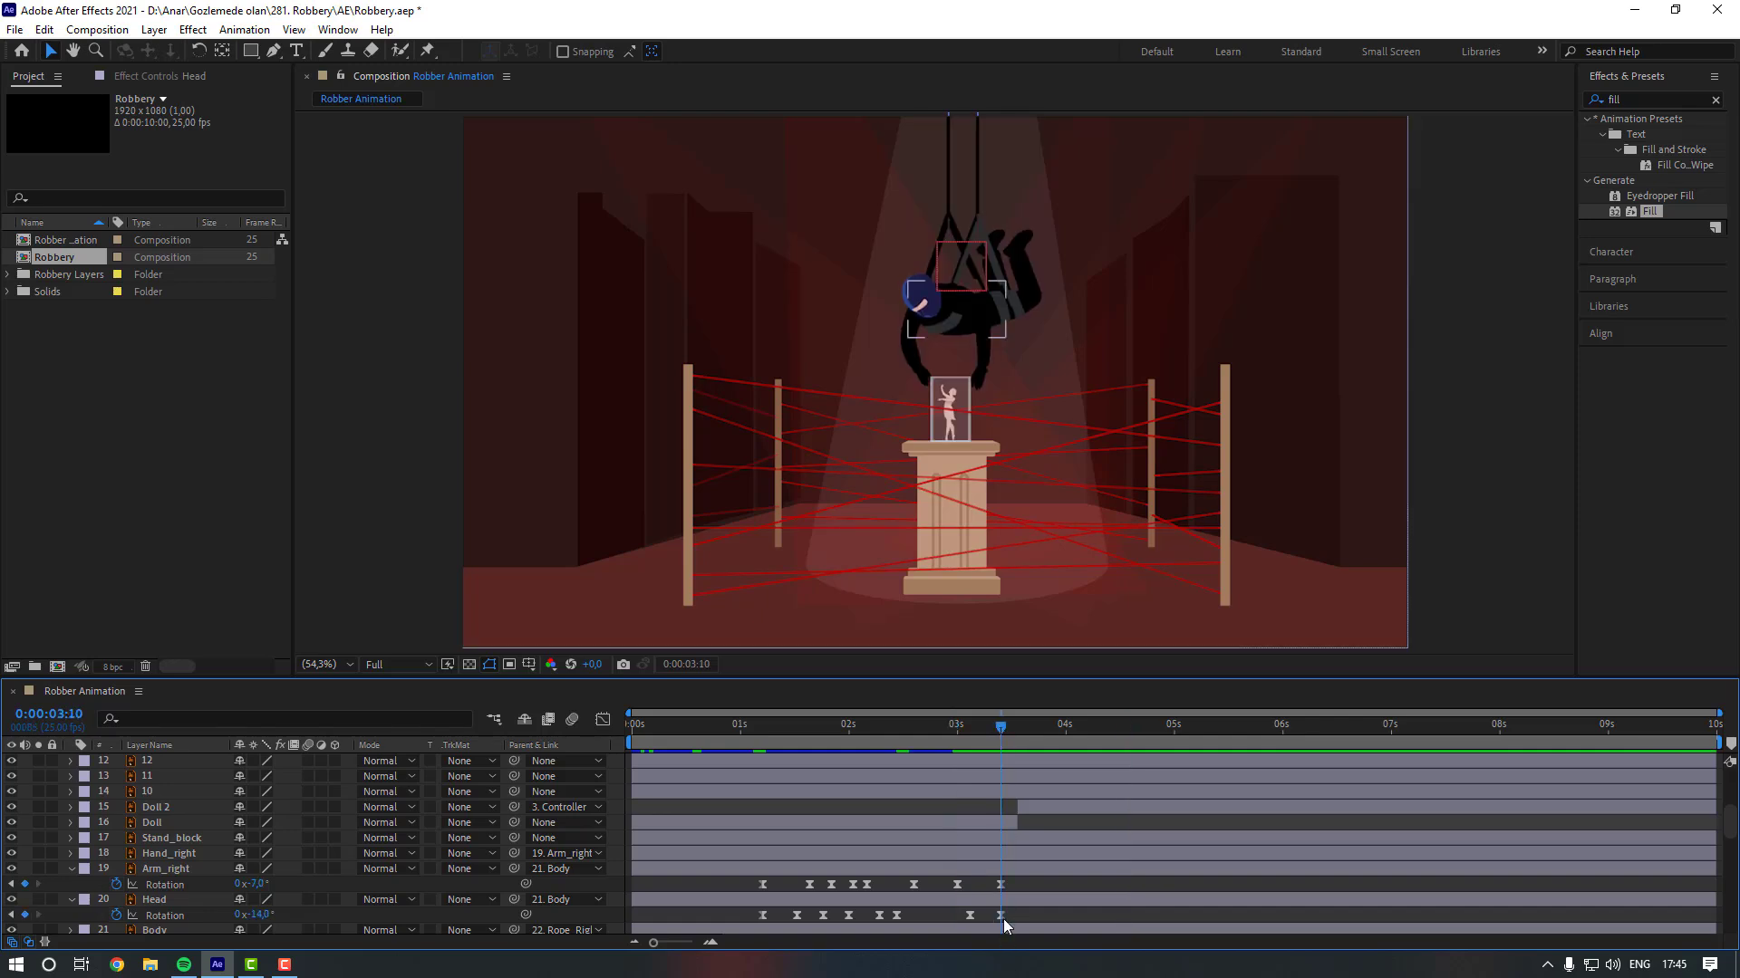
{"action": "key", "text": "shift+Page_Down"}
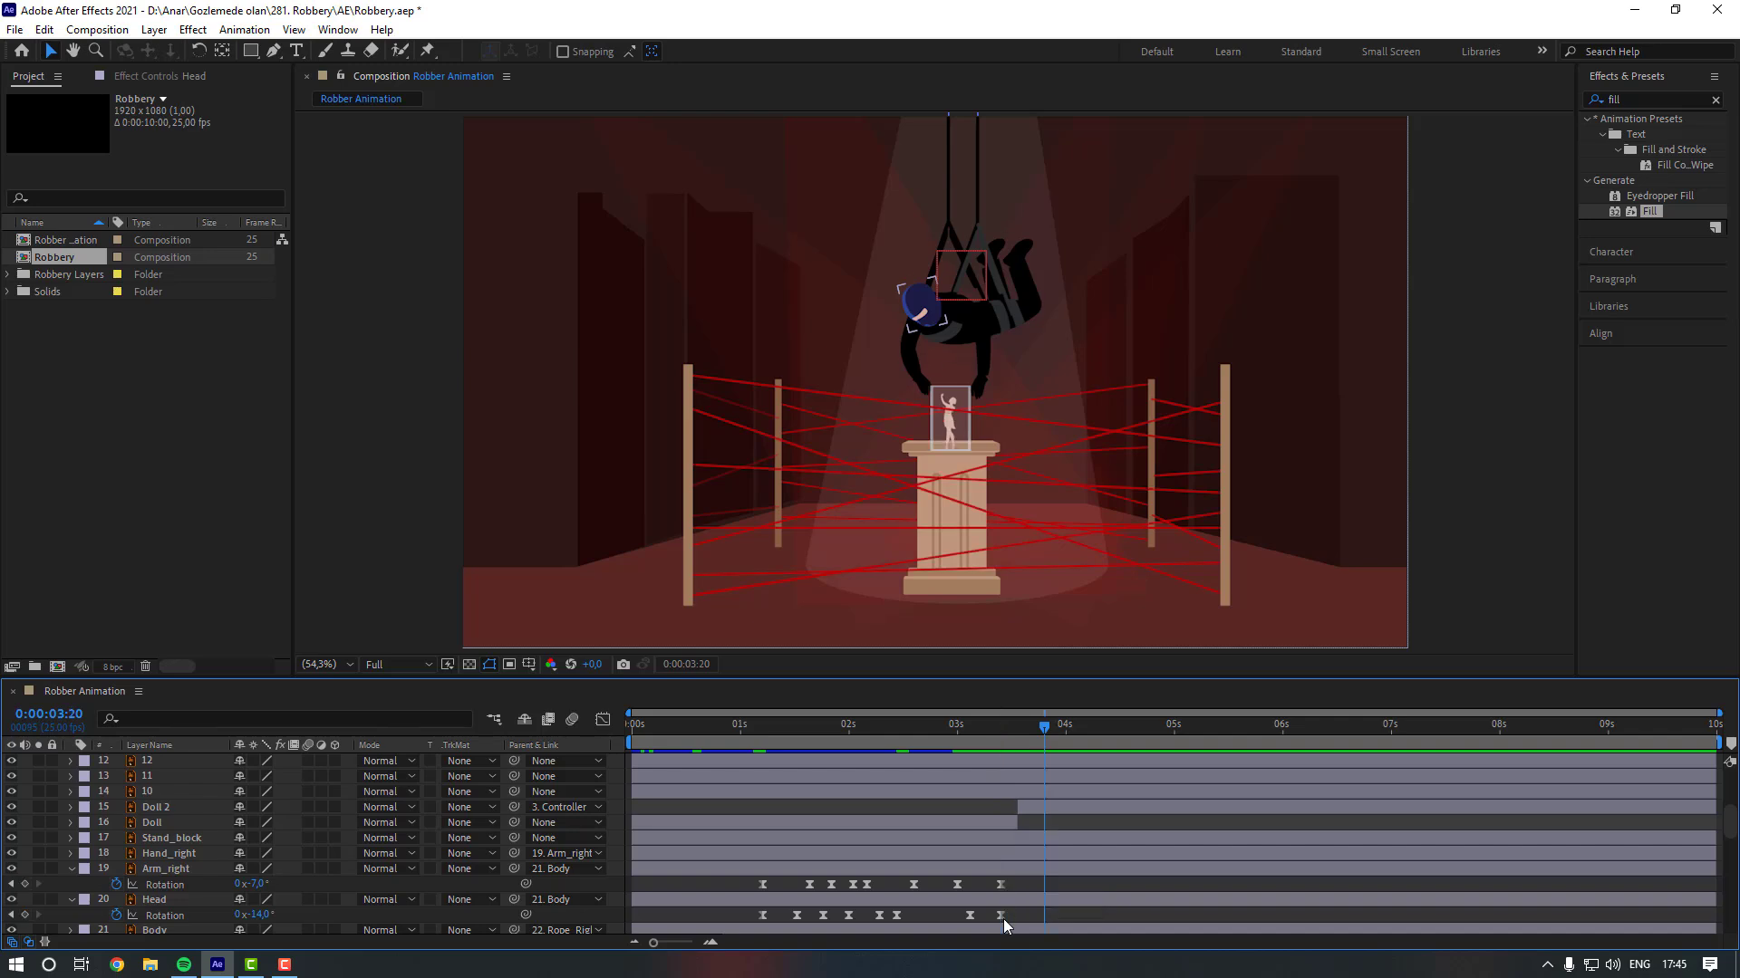
{"action": "left_click_drag", "start_coordinate": [263, 922], "coordinate": [288, 918]}
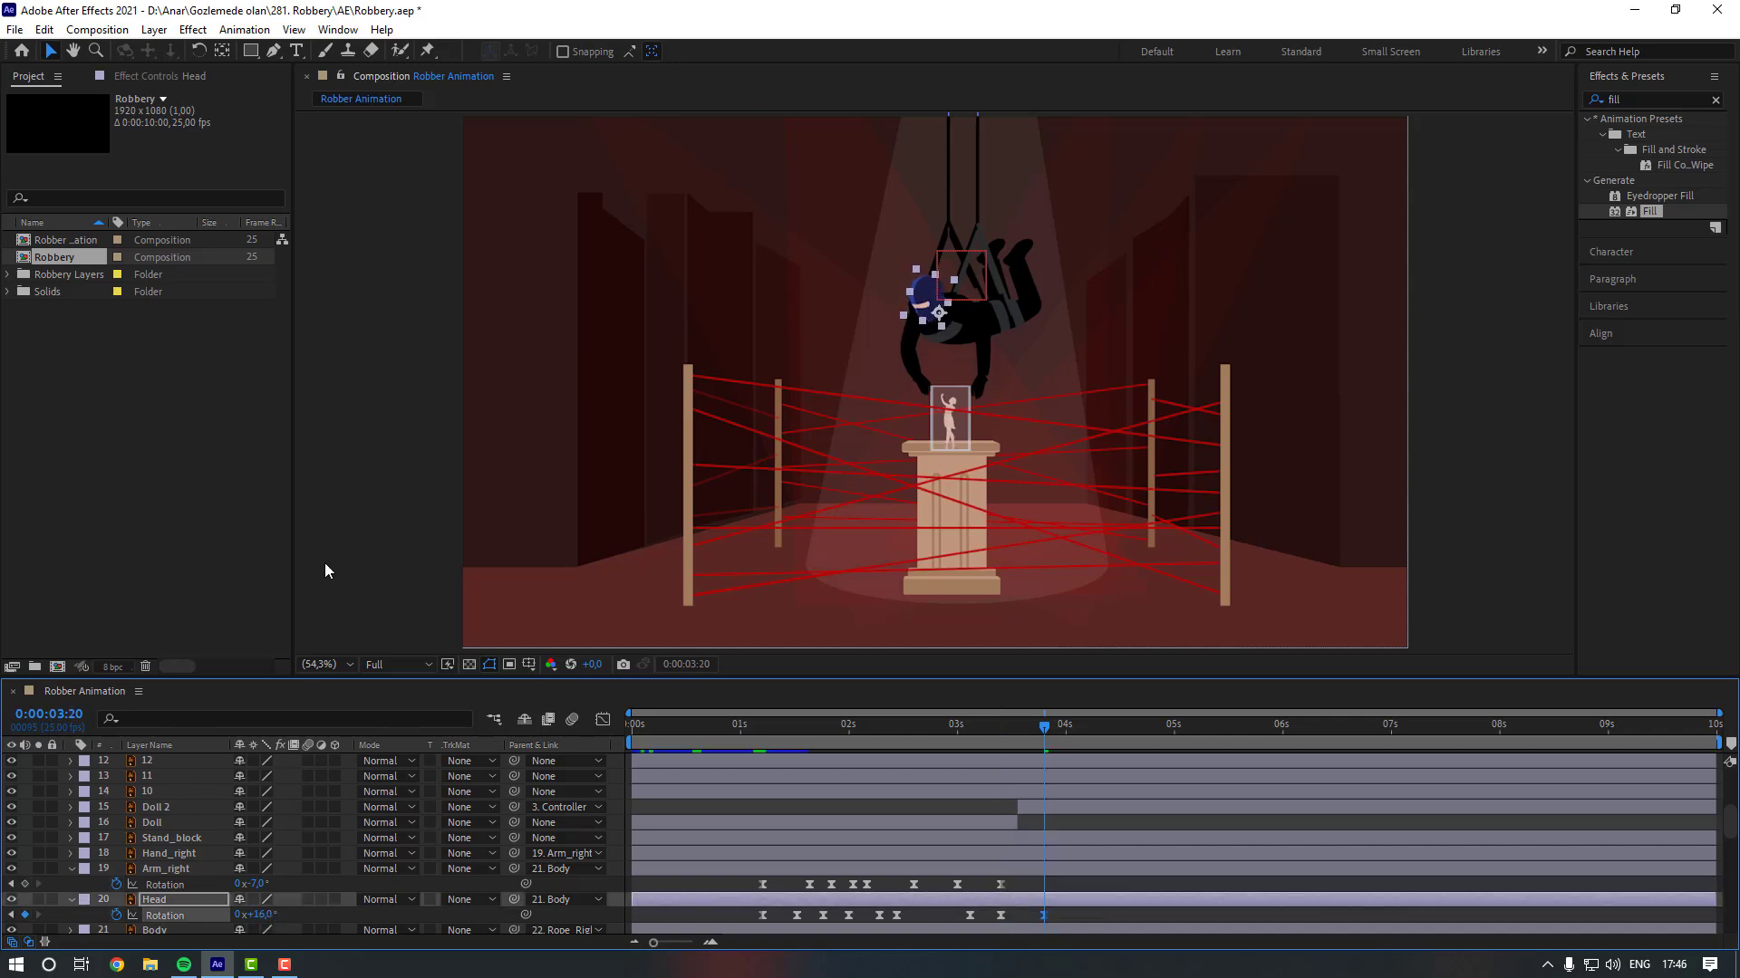
{"action": "left_click", "coordinate": [362, 550]}
Play back the animation from 0:00:02:22 to check the head movement during the grab.
{"action": "left_click_drag", "start_coordinate": [995, 730], "coordinate": [942, 741]}
{"action": "key", "text": "space"}
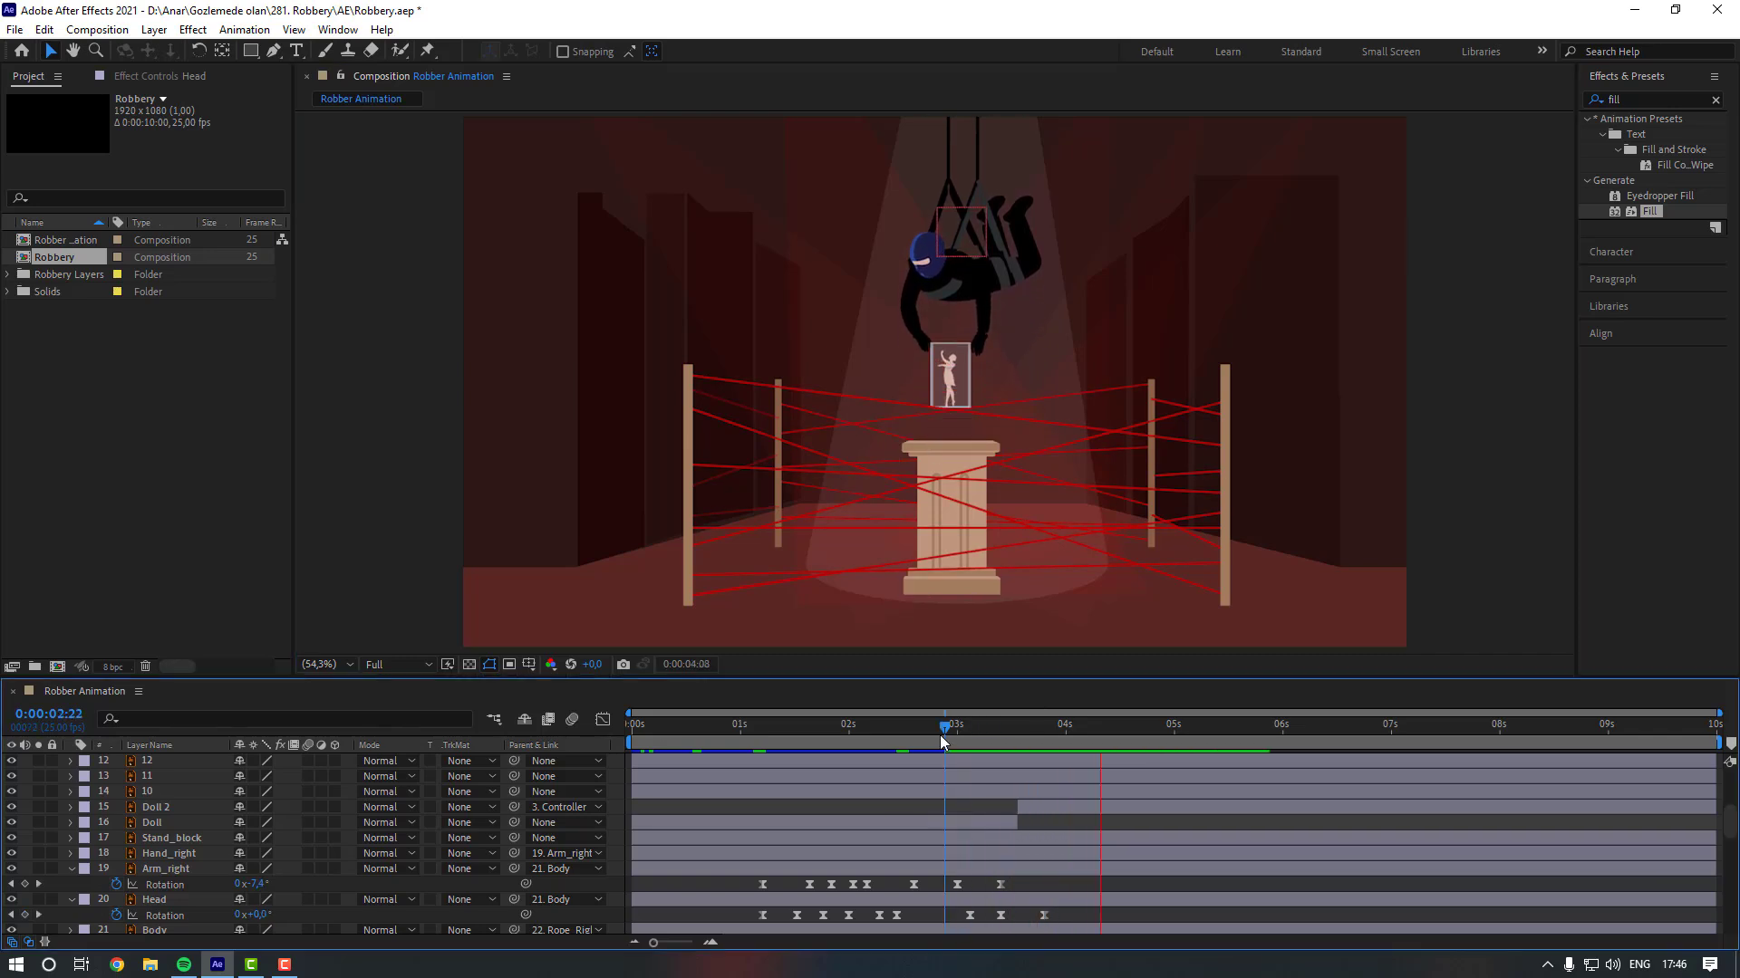
{"action": "left_click", "coordinate": [1030, 743]}
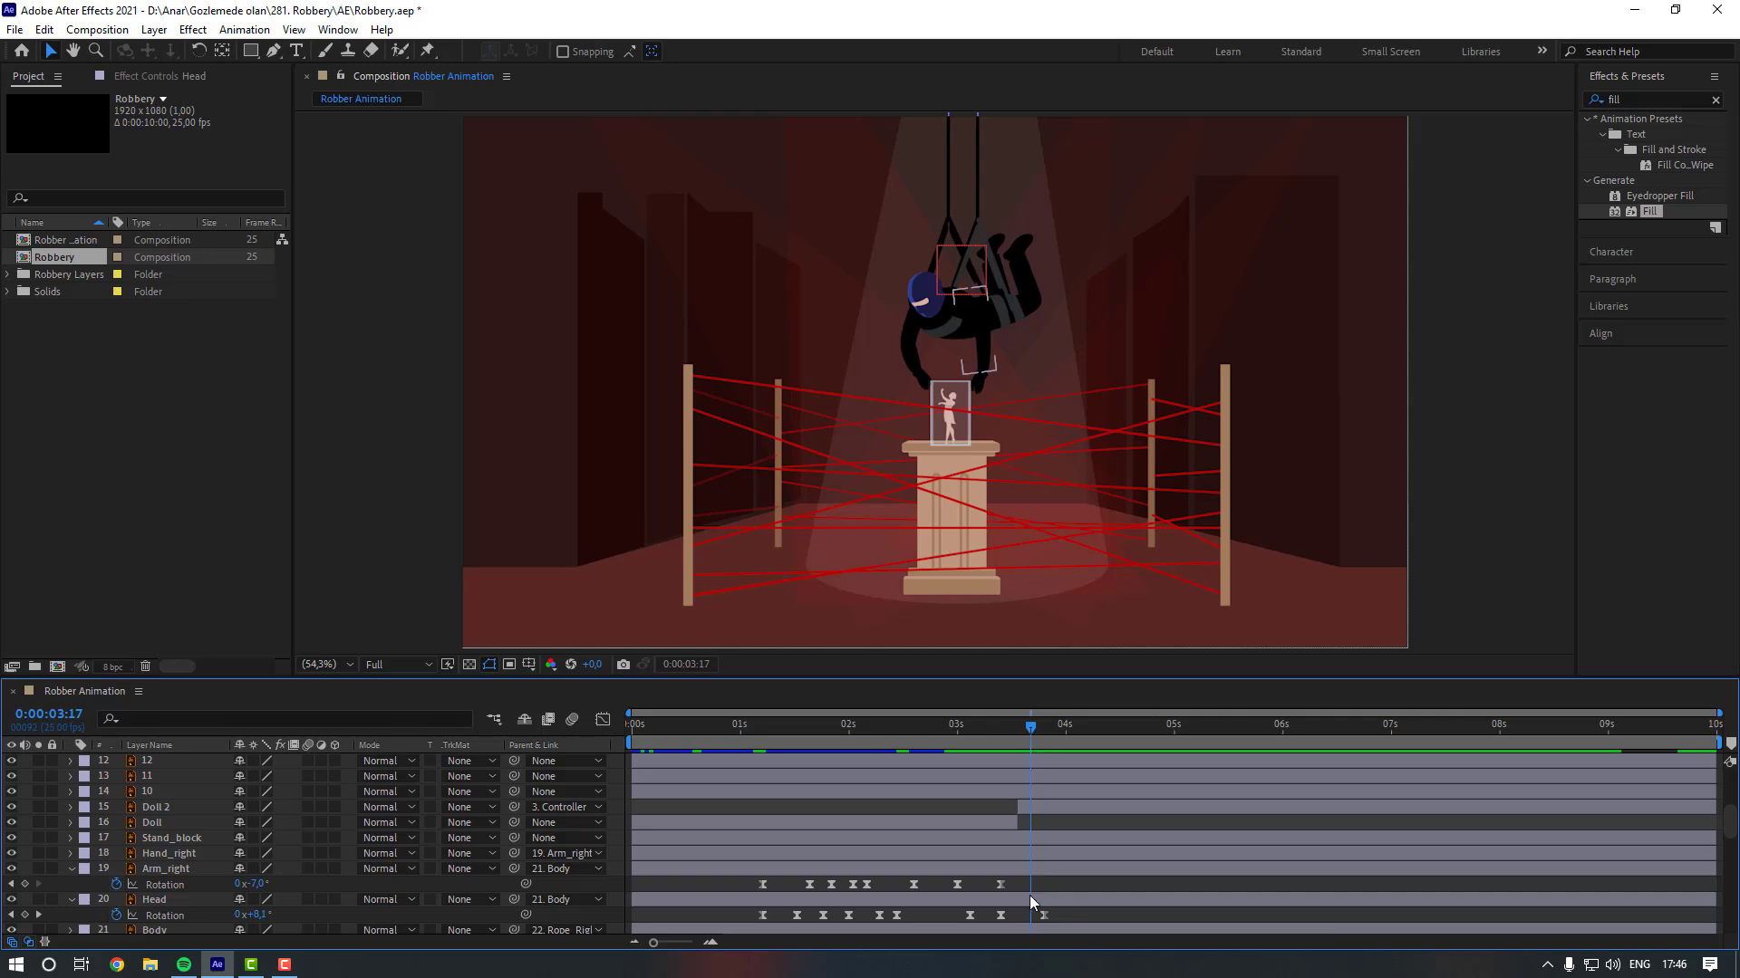
Move the Head's 16° Rotation keyframe to about 0:00:04:09 and paste a copy of the preceding keyframe at 0:00:03:19.
{"action": "left_click", "coordinate": [1044, 915]}
{"action": "left_click_drag", "start_coordinate": [1044, 915], "coordinate": [1104, 916]}
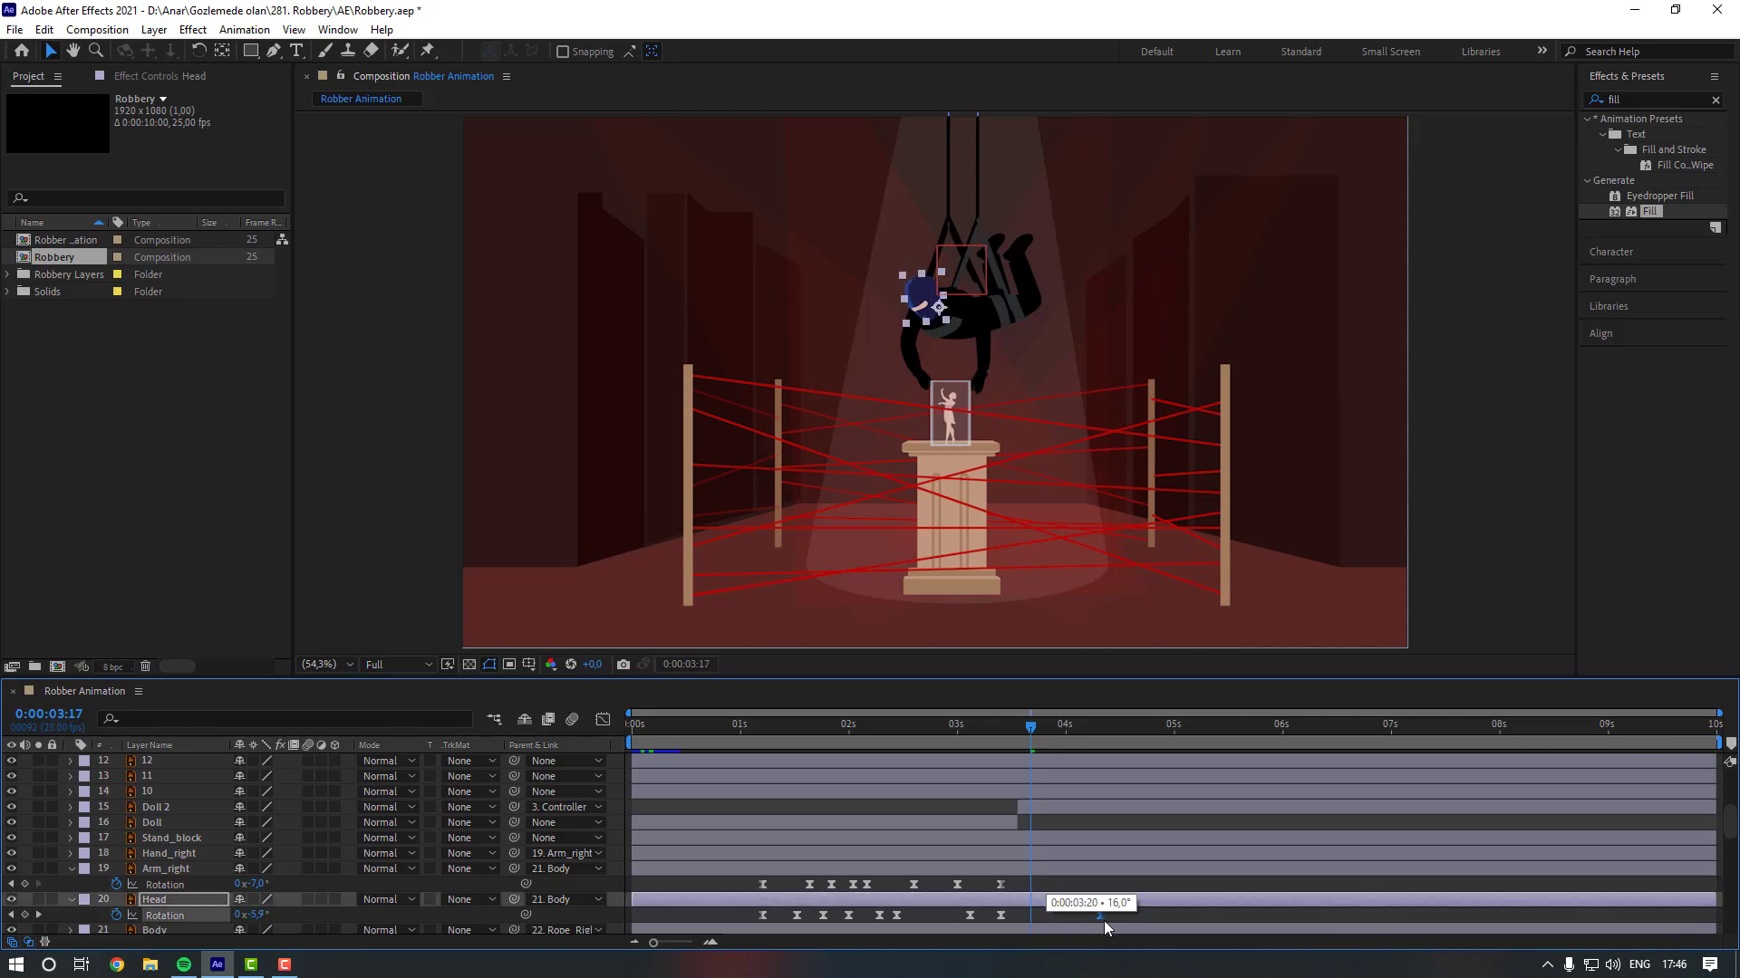
{"action": "left_click", "coordinate": [1000, 915]}
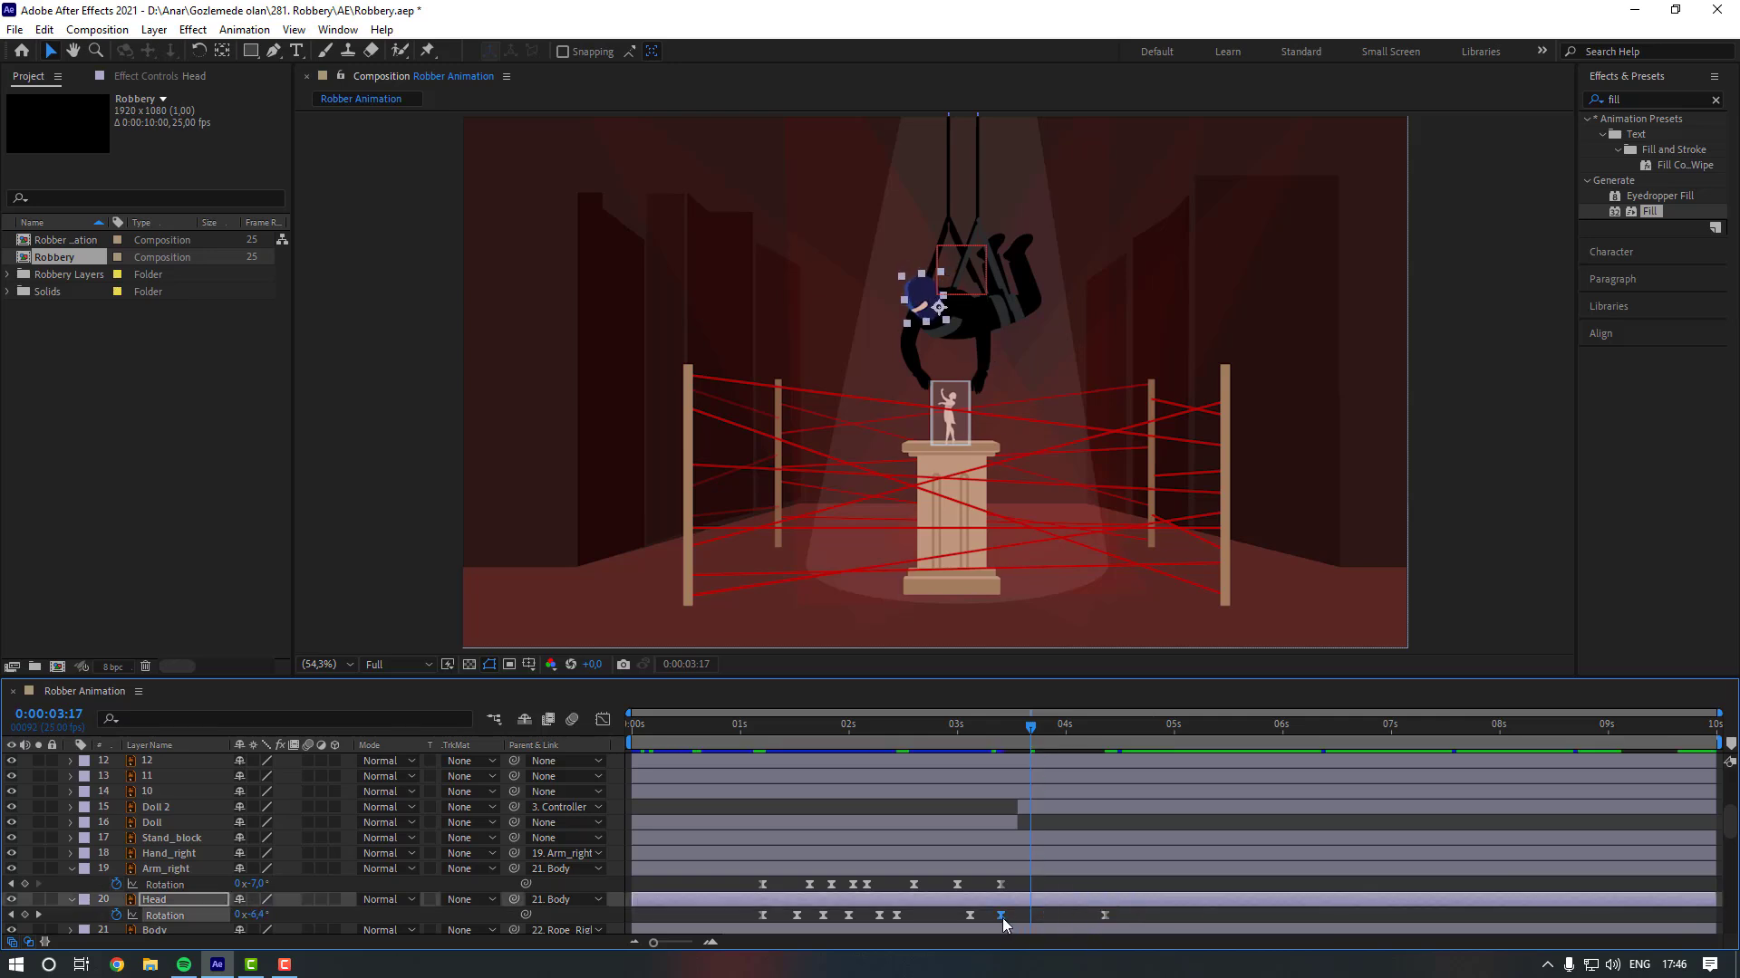
{"action": "left_click_drag", "start_coordinate": [1030, 729], "coordinate": [1039, 729]}
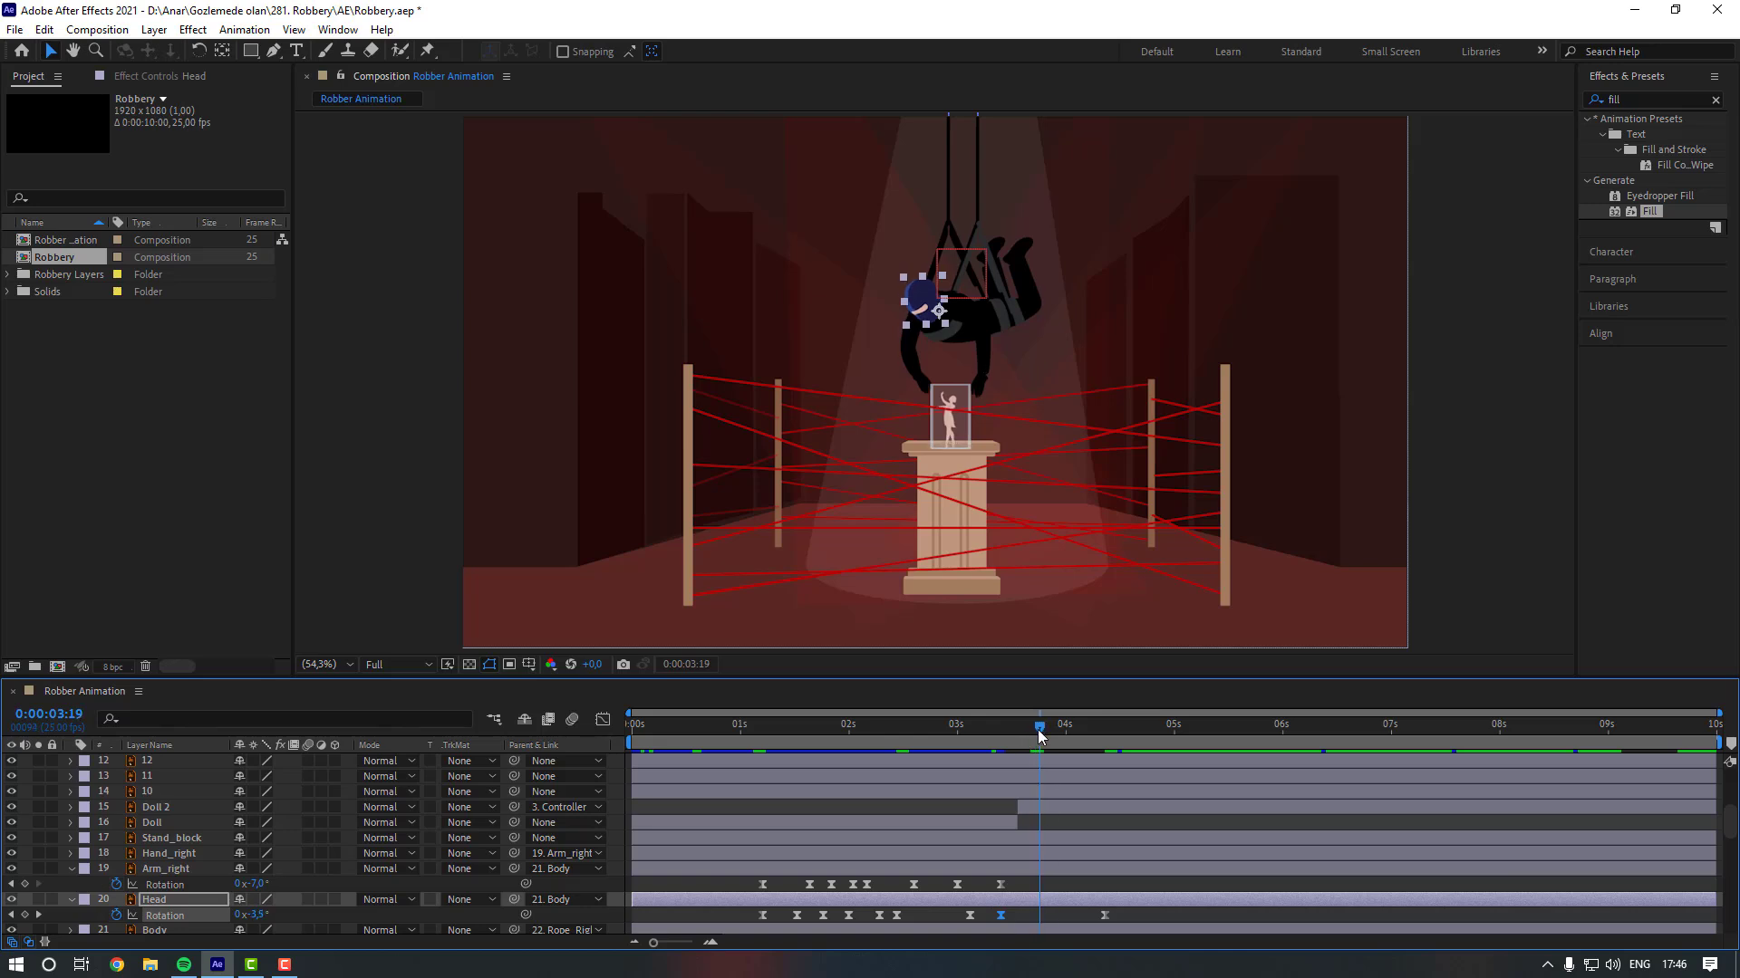
{"action": "key", "text": "ctrl+v"}
{"action": "left_click", "coordinate": [1020, 917]}
{"action": "left_click", "coordinate": [966, 737]}
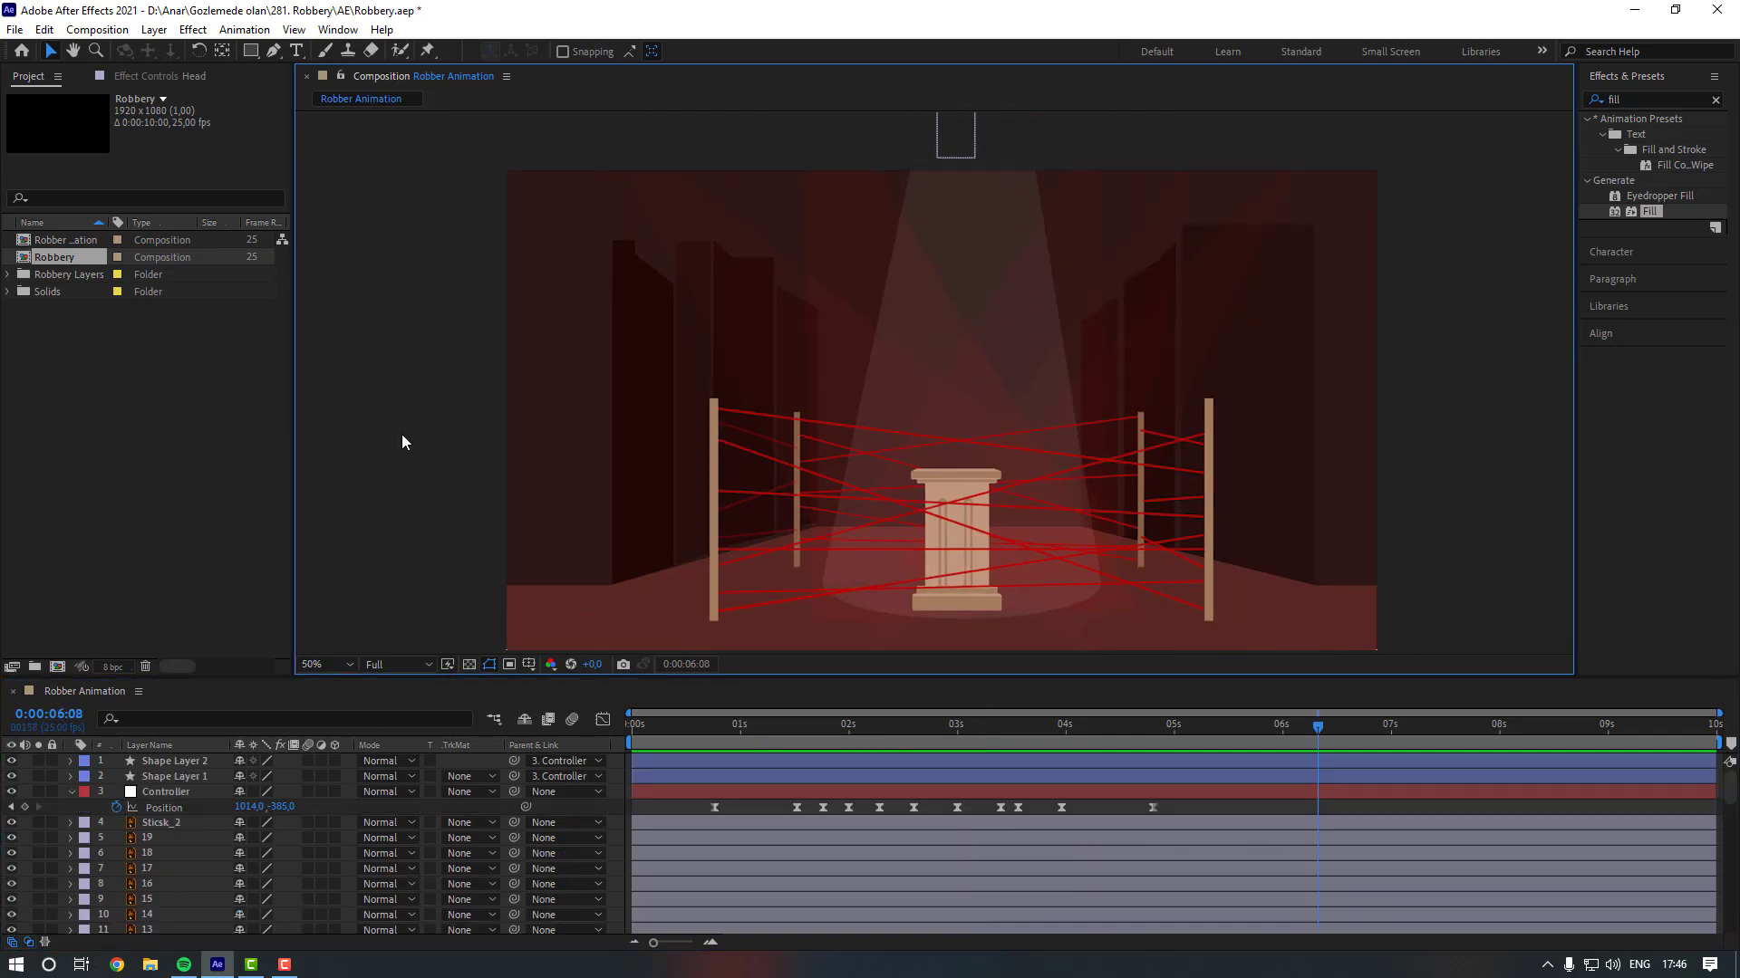
Create a red 1920 × 1080 px solid layer named Alarm in the Robber Animation composition.
{"action": "right_click", "coordinate": [404, 439]}
{"action": "mouse_move", "coordinate": [544, 438]}
{"action": "left_click", "coordinate": [671, 485]}
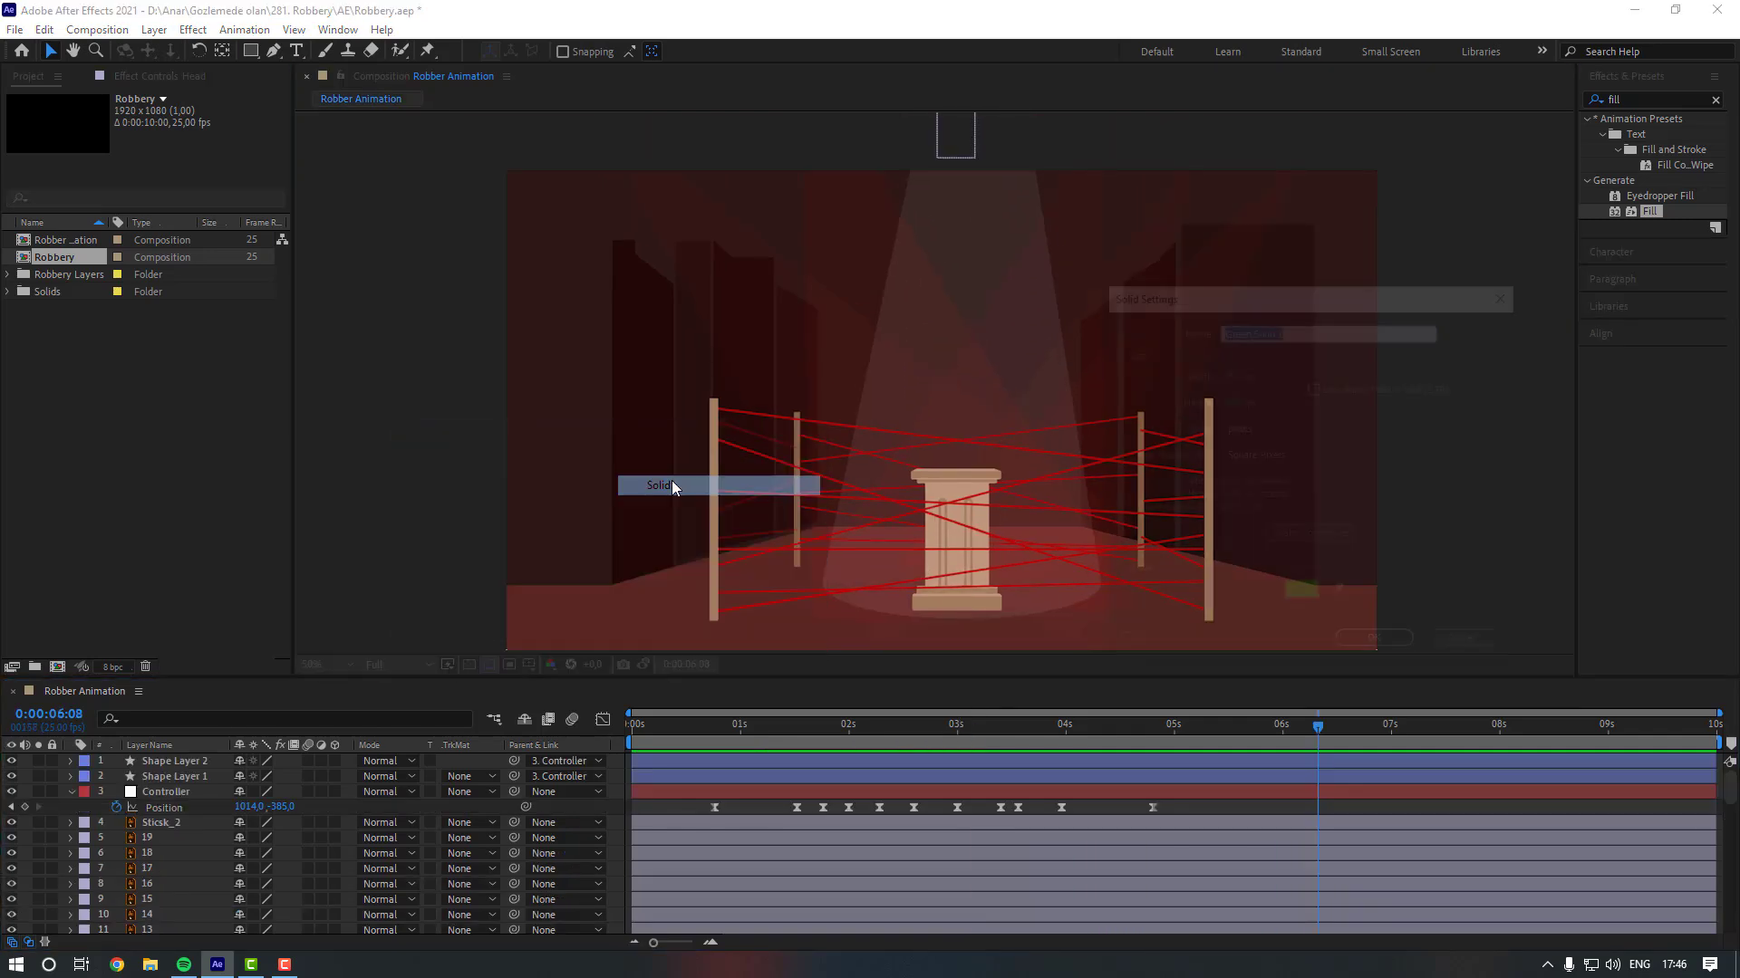
{"action": "left_click", "coordinate": [1300, 596]}
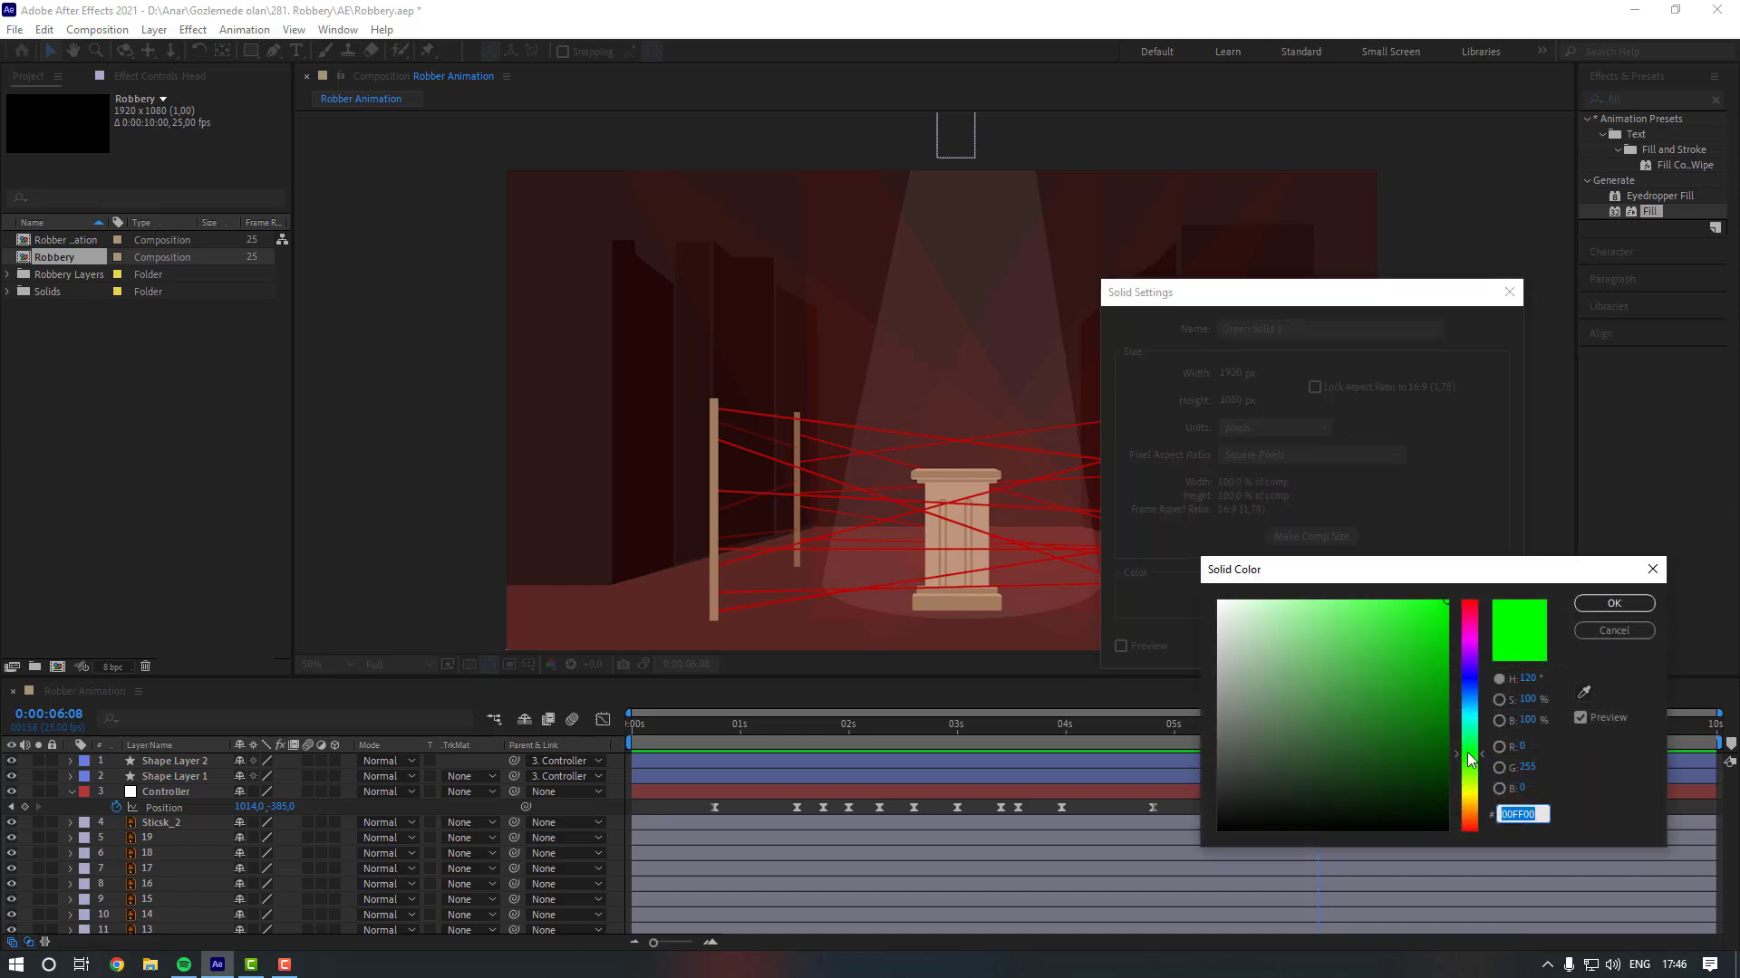
{"action": "left_click", "coordinate": [1471, 819]}
{"action": "left_click", "coordinate": [1472, 828]}
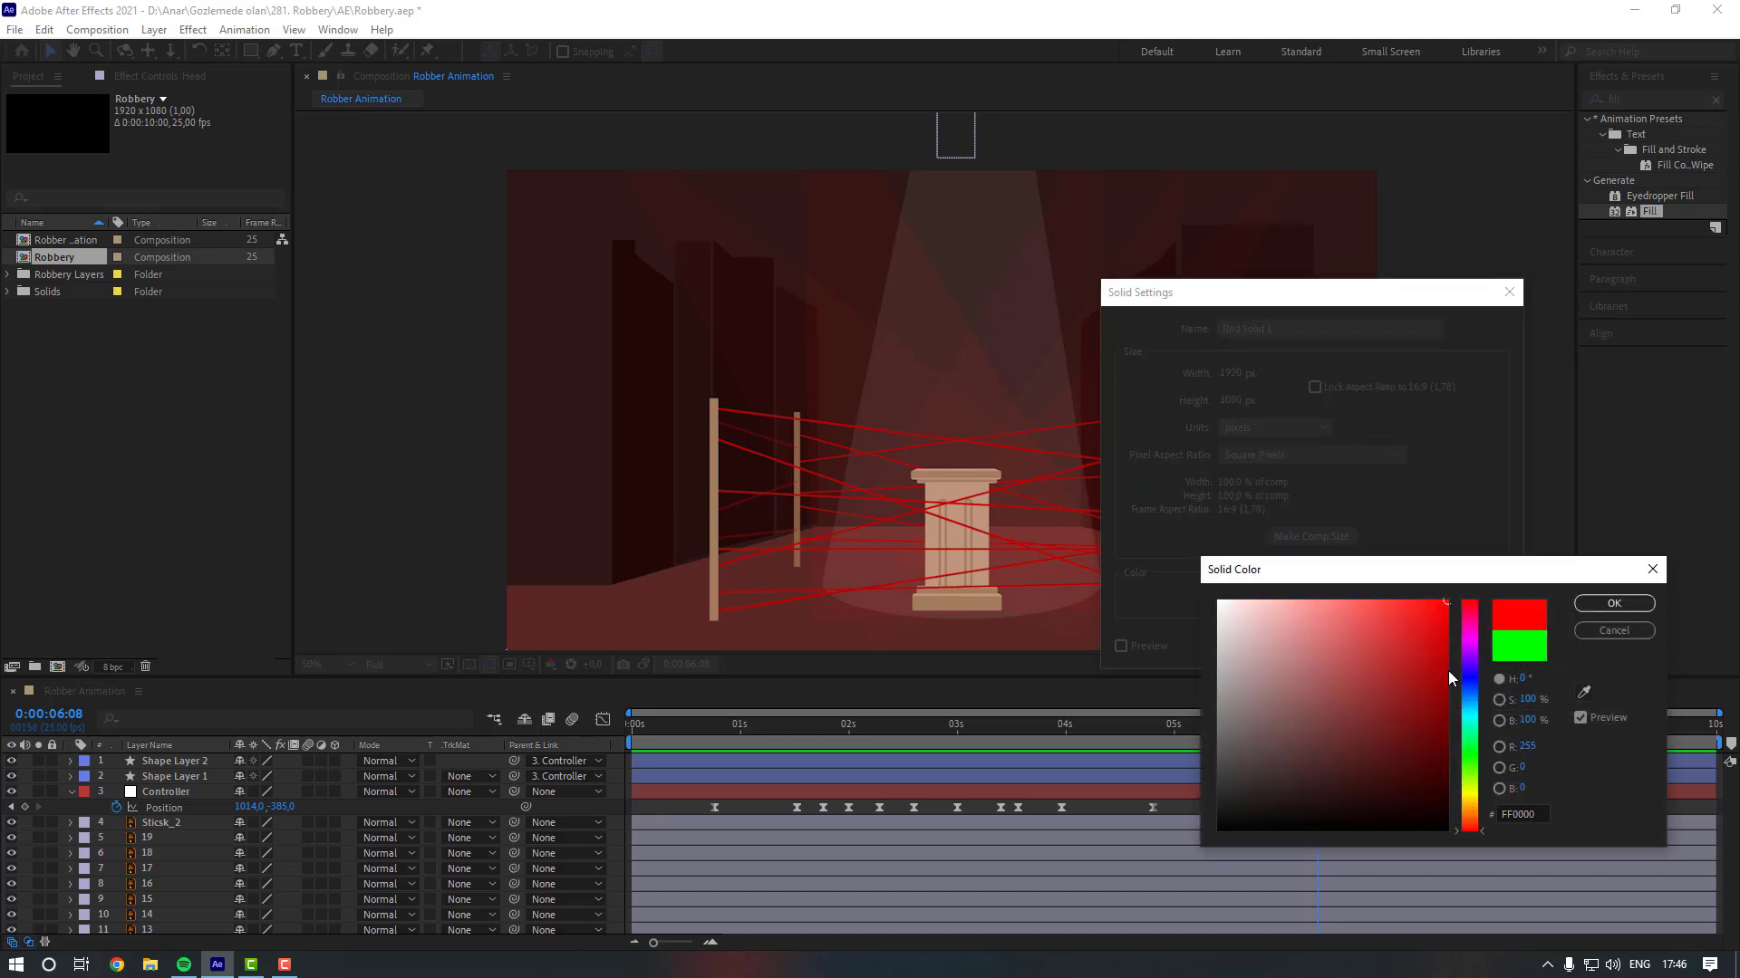
{"action": "left_click", "coordinate": [1424, 613]}
{"action": "left_click", "coordinate": [1611, 604]}
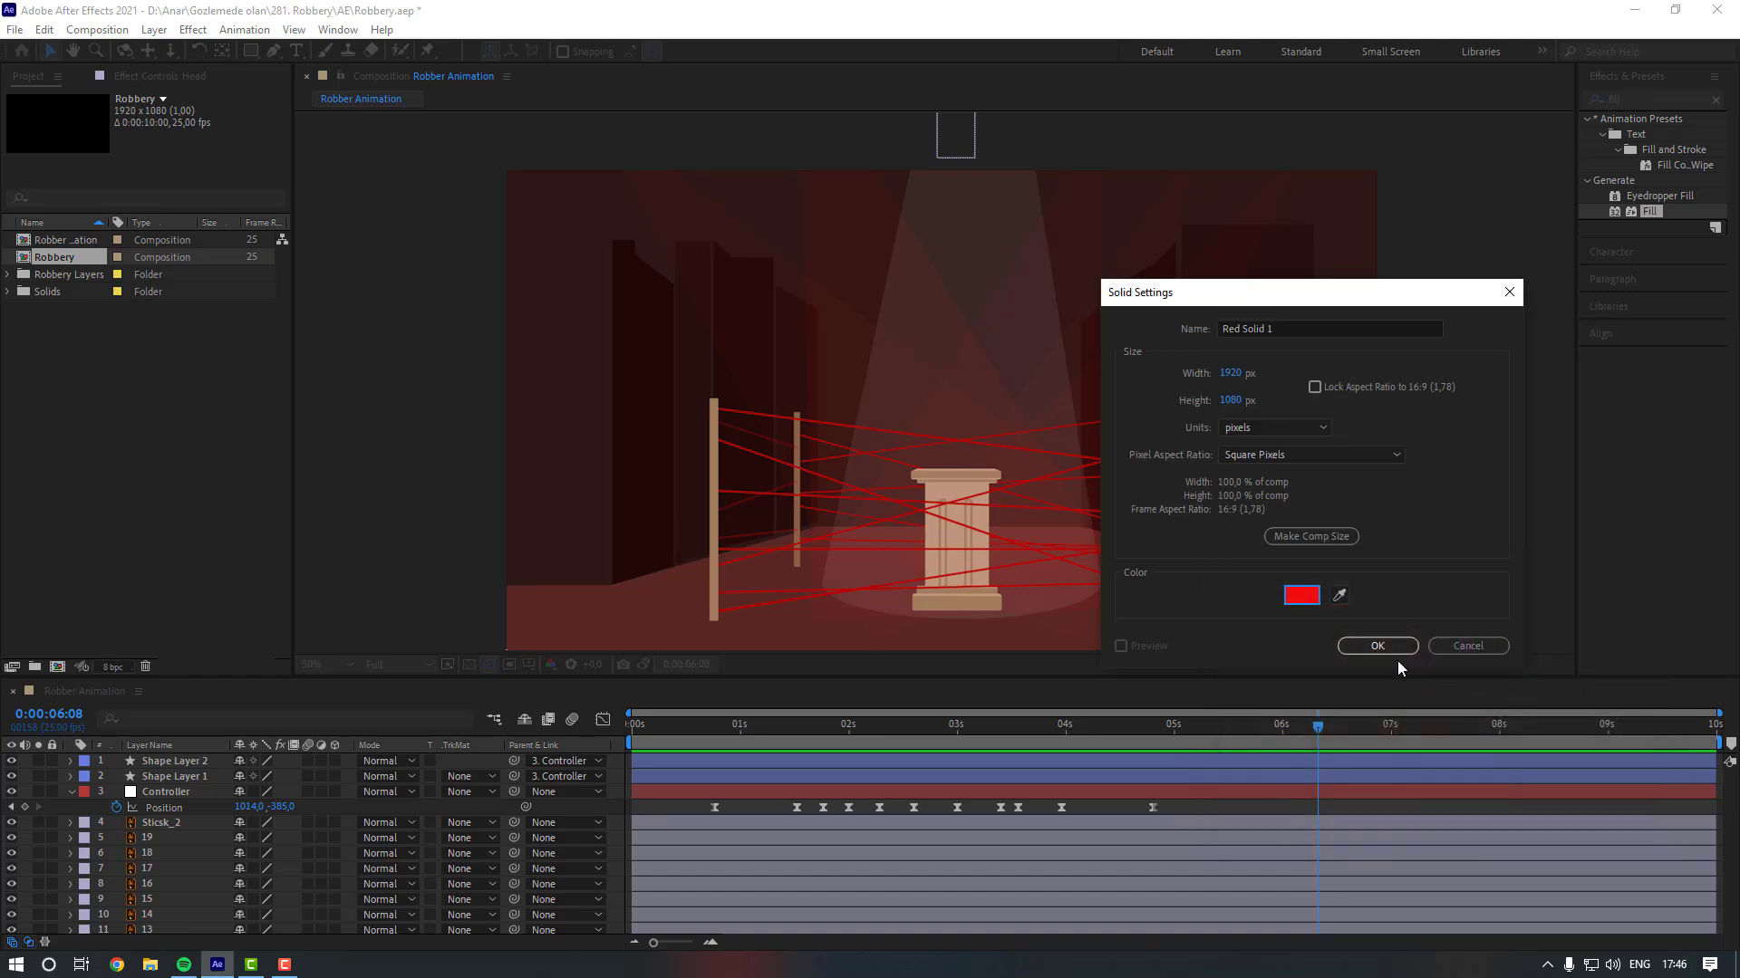
{"action": "left_click", "coordinate": [1299, 326]}
{"action": "type", "text": "Alarm"}
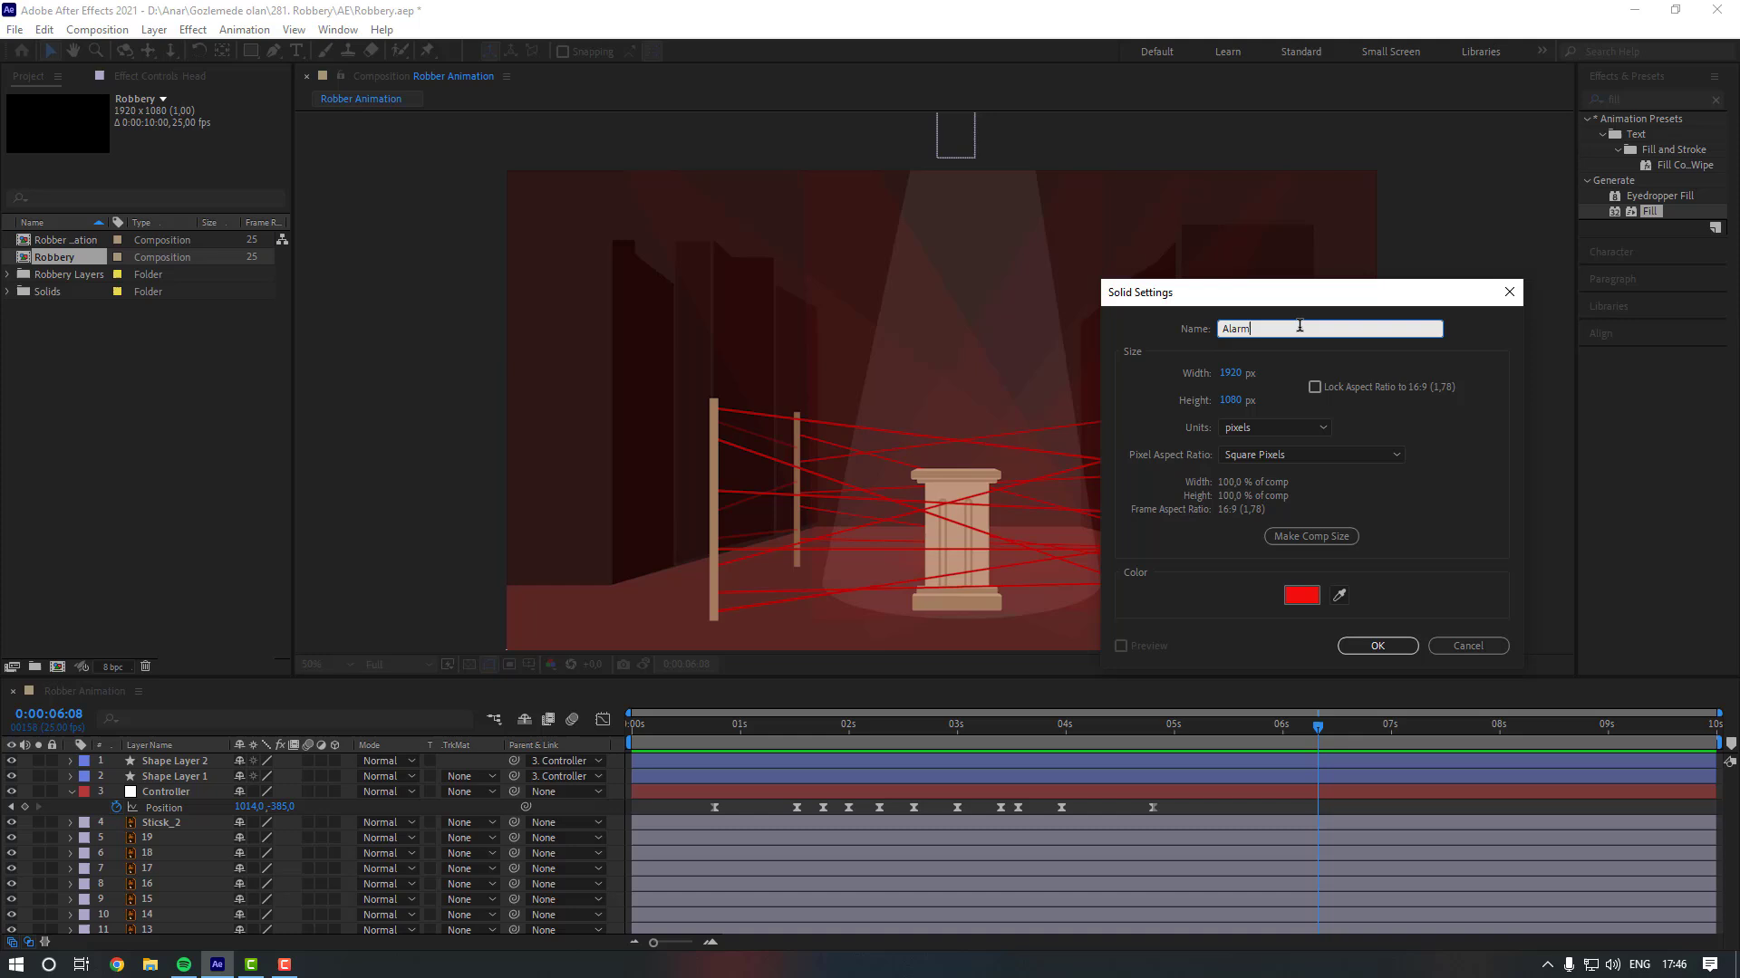
{"action": "key", "text": "Return"}
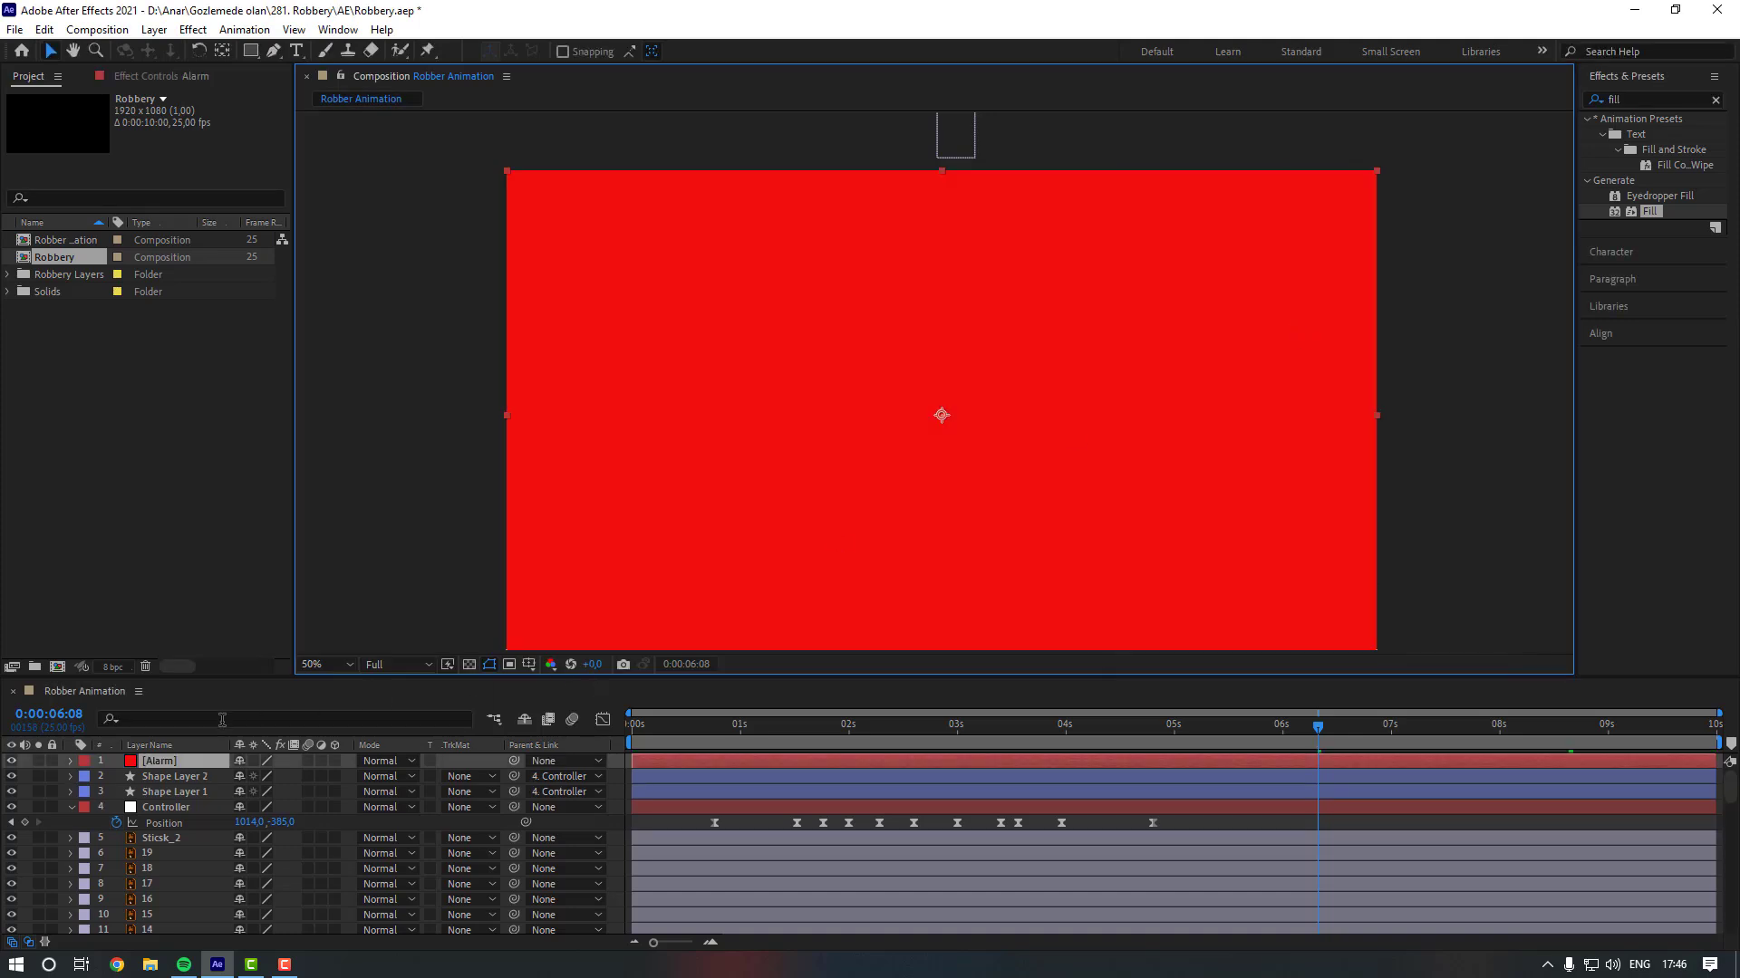
Set the Alarm layer's Opacity to 20%.
{"action": "left_click", "coordinate": [172, 763]}
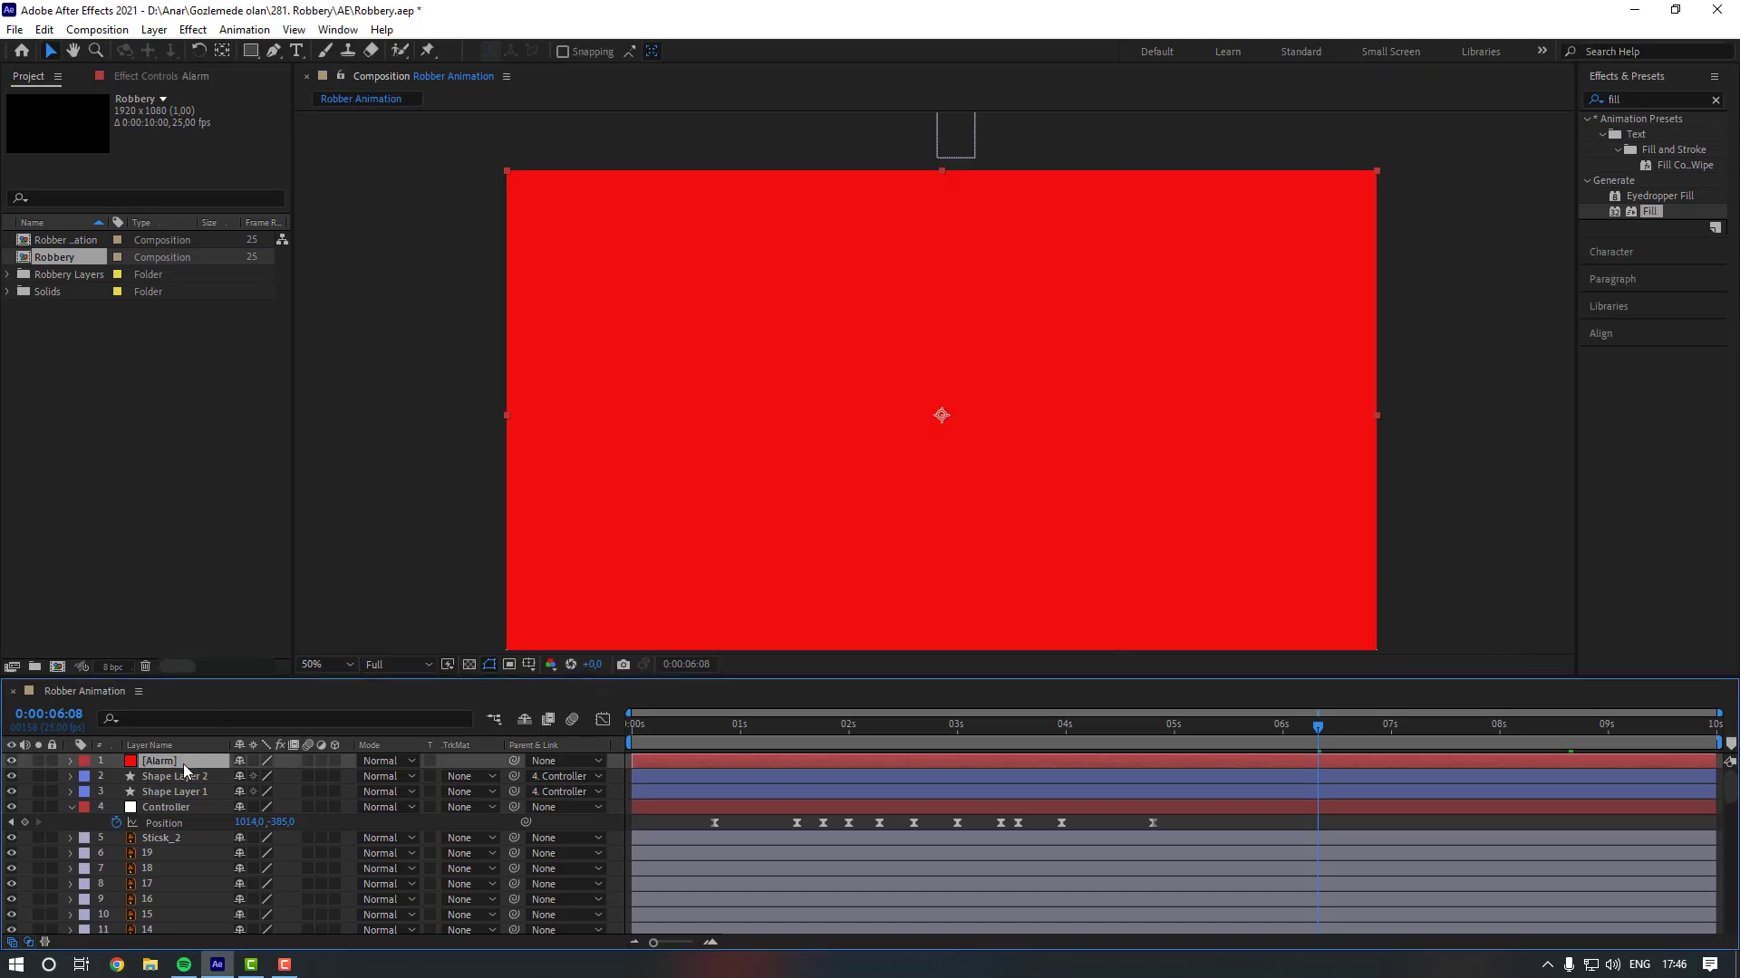
{"action": "key", "text": "t"}
{"action": "left_click", "coordinate": [246, 776]}
{"action": "type", "text": "2"}
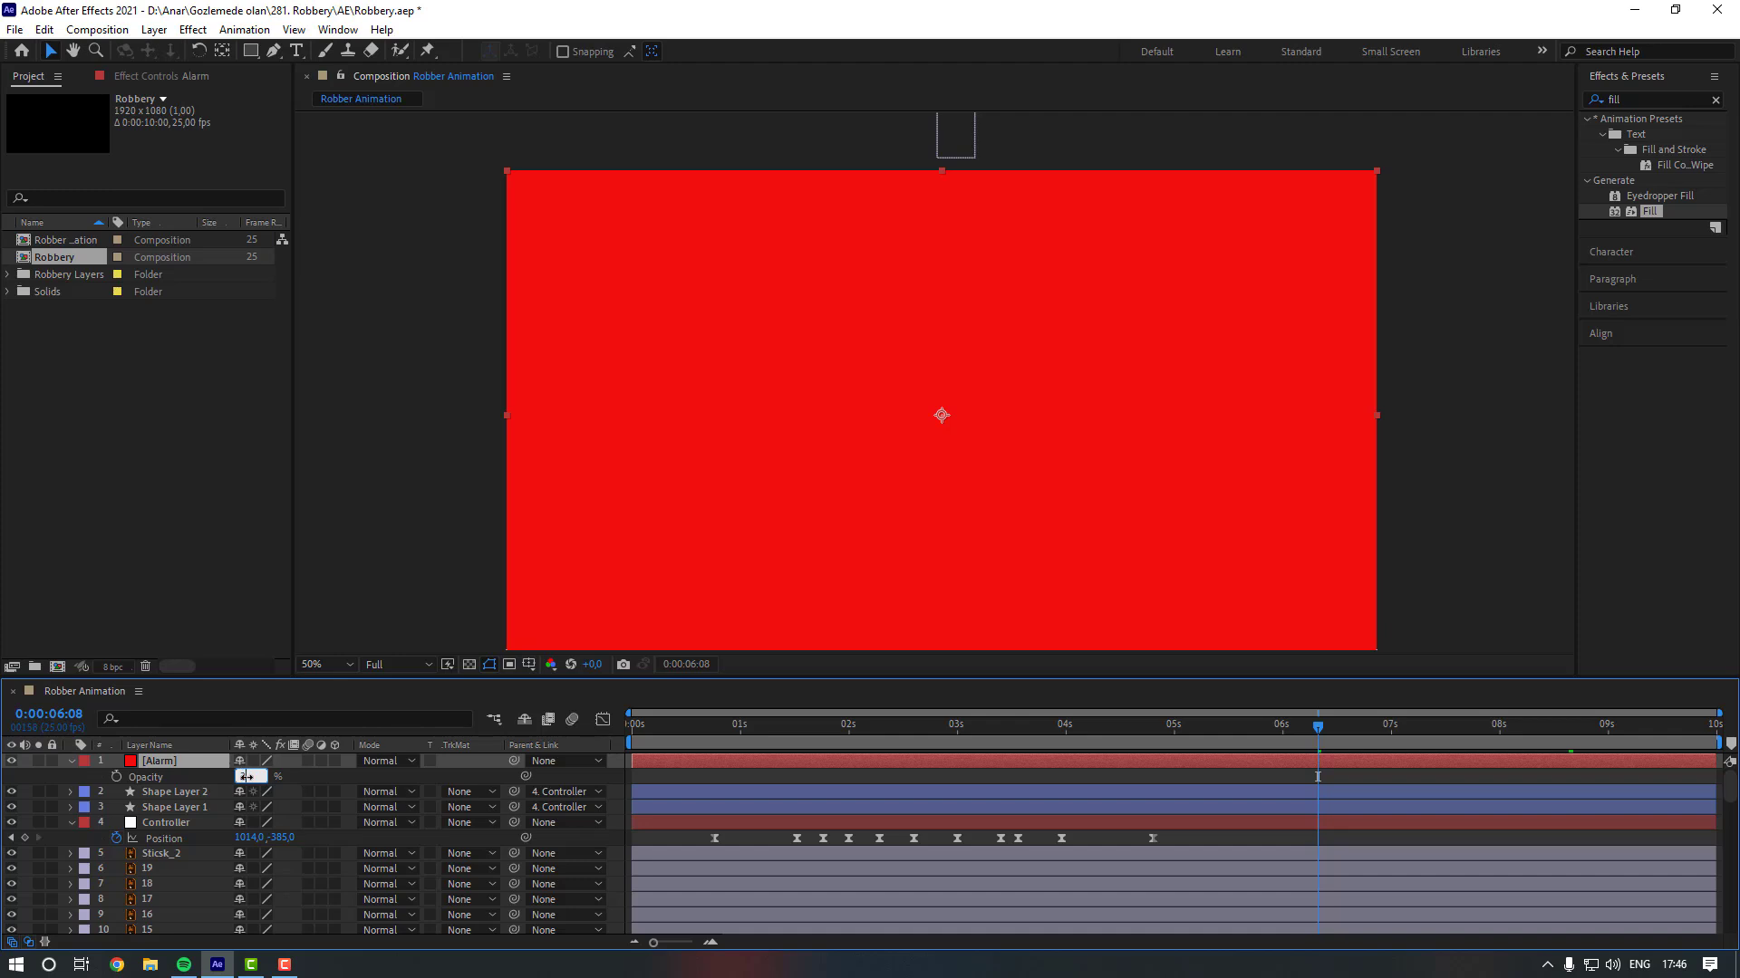
{"action": "type", "text": "0"}
{"action": "key", "text": "Return"}
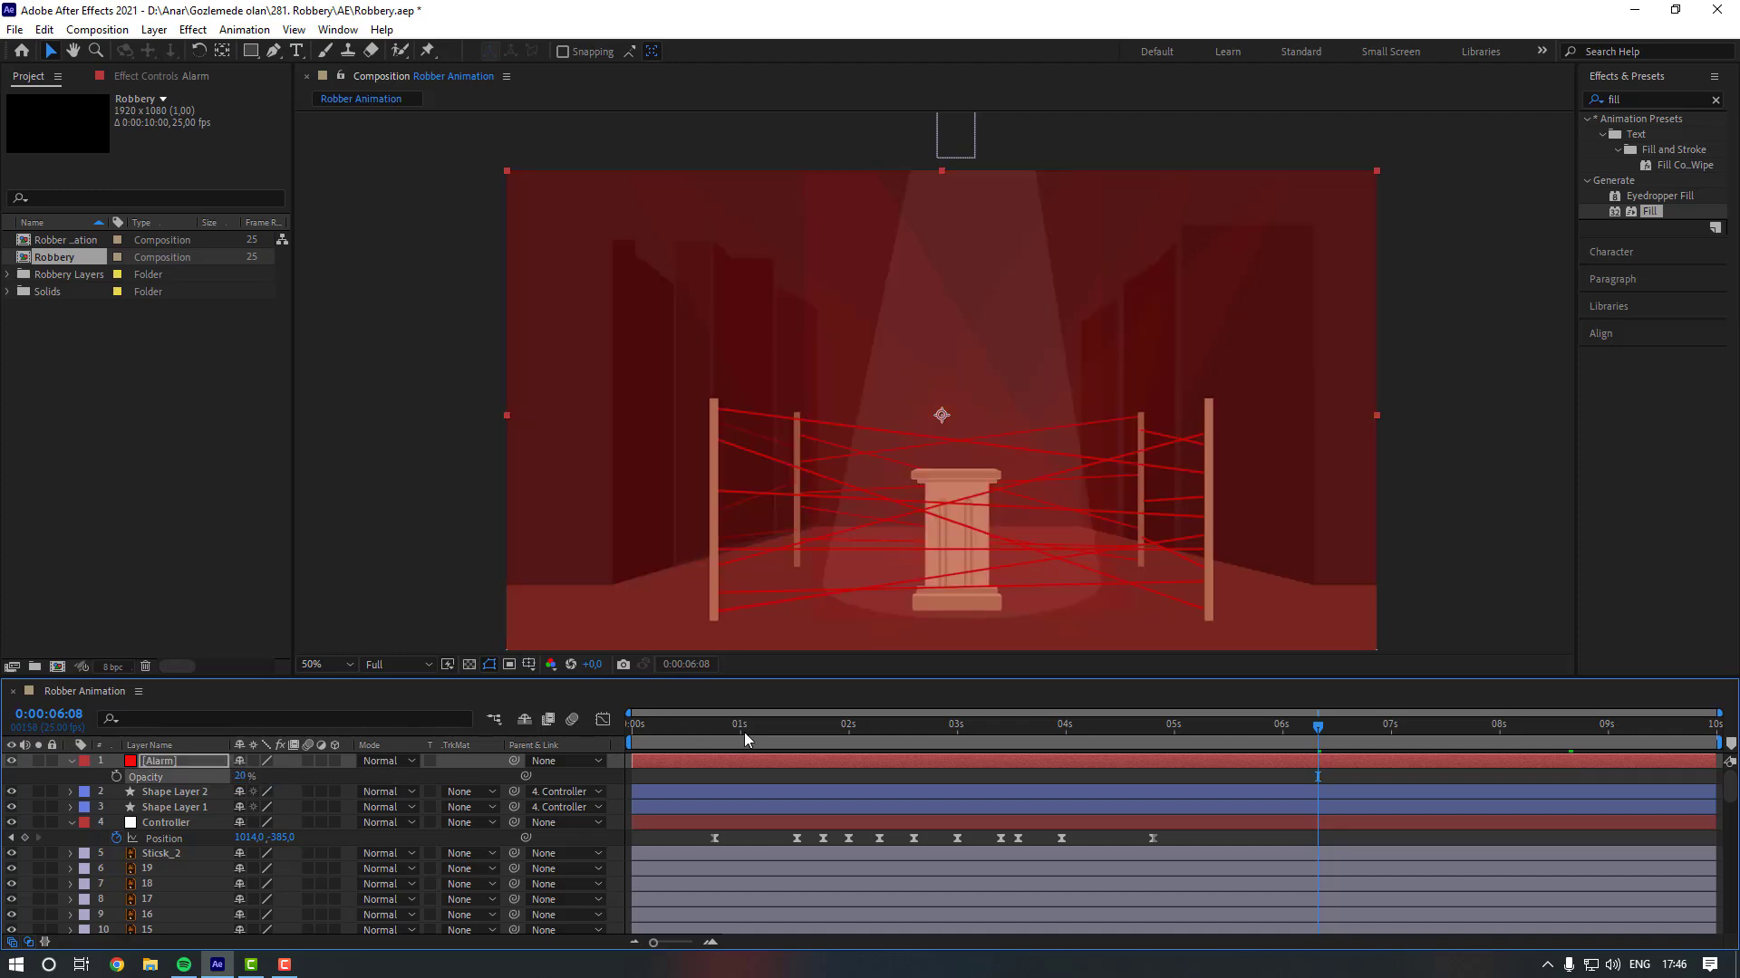
Set the Alarm layer's Opacity to 0% at 0:00:03:14 and start keyframing it there.
{"action": "scroll", "coordinate": [1070, 801], "scroll_direction": "down", "scroll_amount": 3}
{"action": "scroll", "coordinate": [1071, 801], "scroll_direction": "up", "scroll_amount": 3}
{"action": "left_click", "coordinate": [1065, 737]}
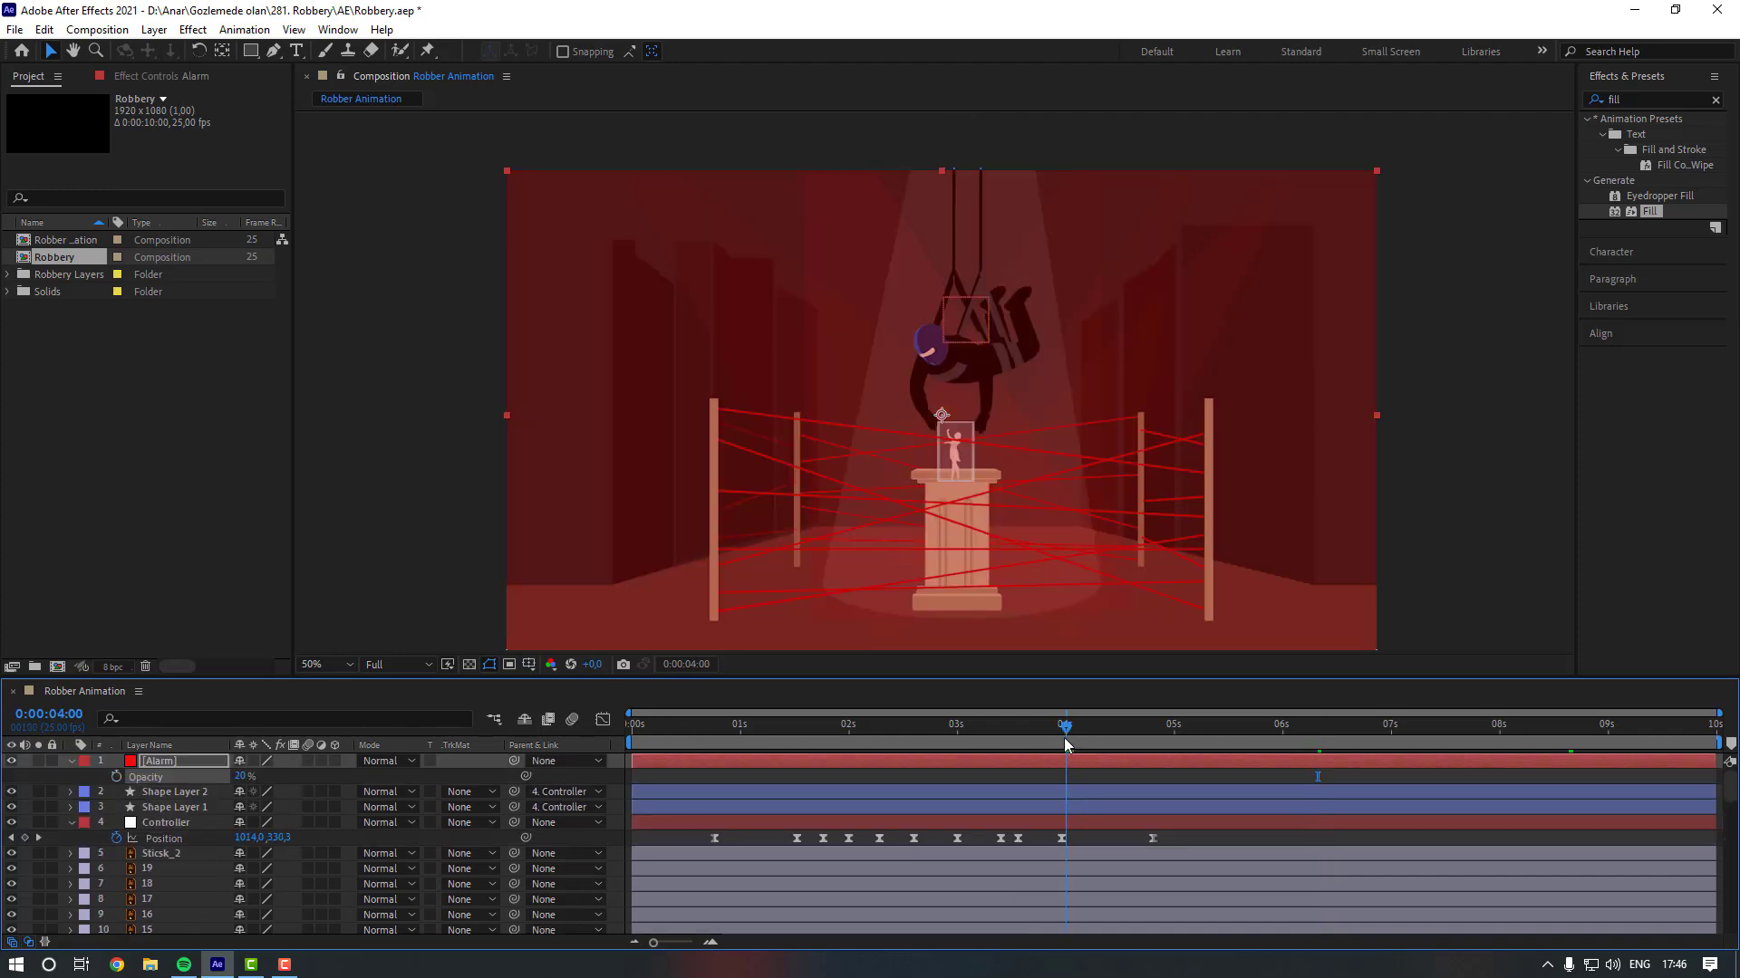
{"action": "left_click_drag", "start_coordinate": [1064, 738], "coordinate": [1017, 738]}
{"action": "left_click", "coordinate": [245, 776]}
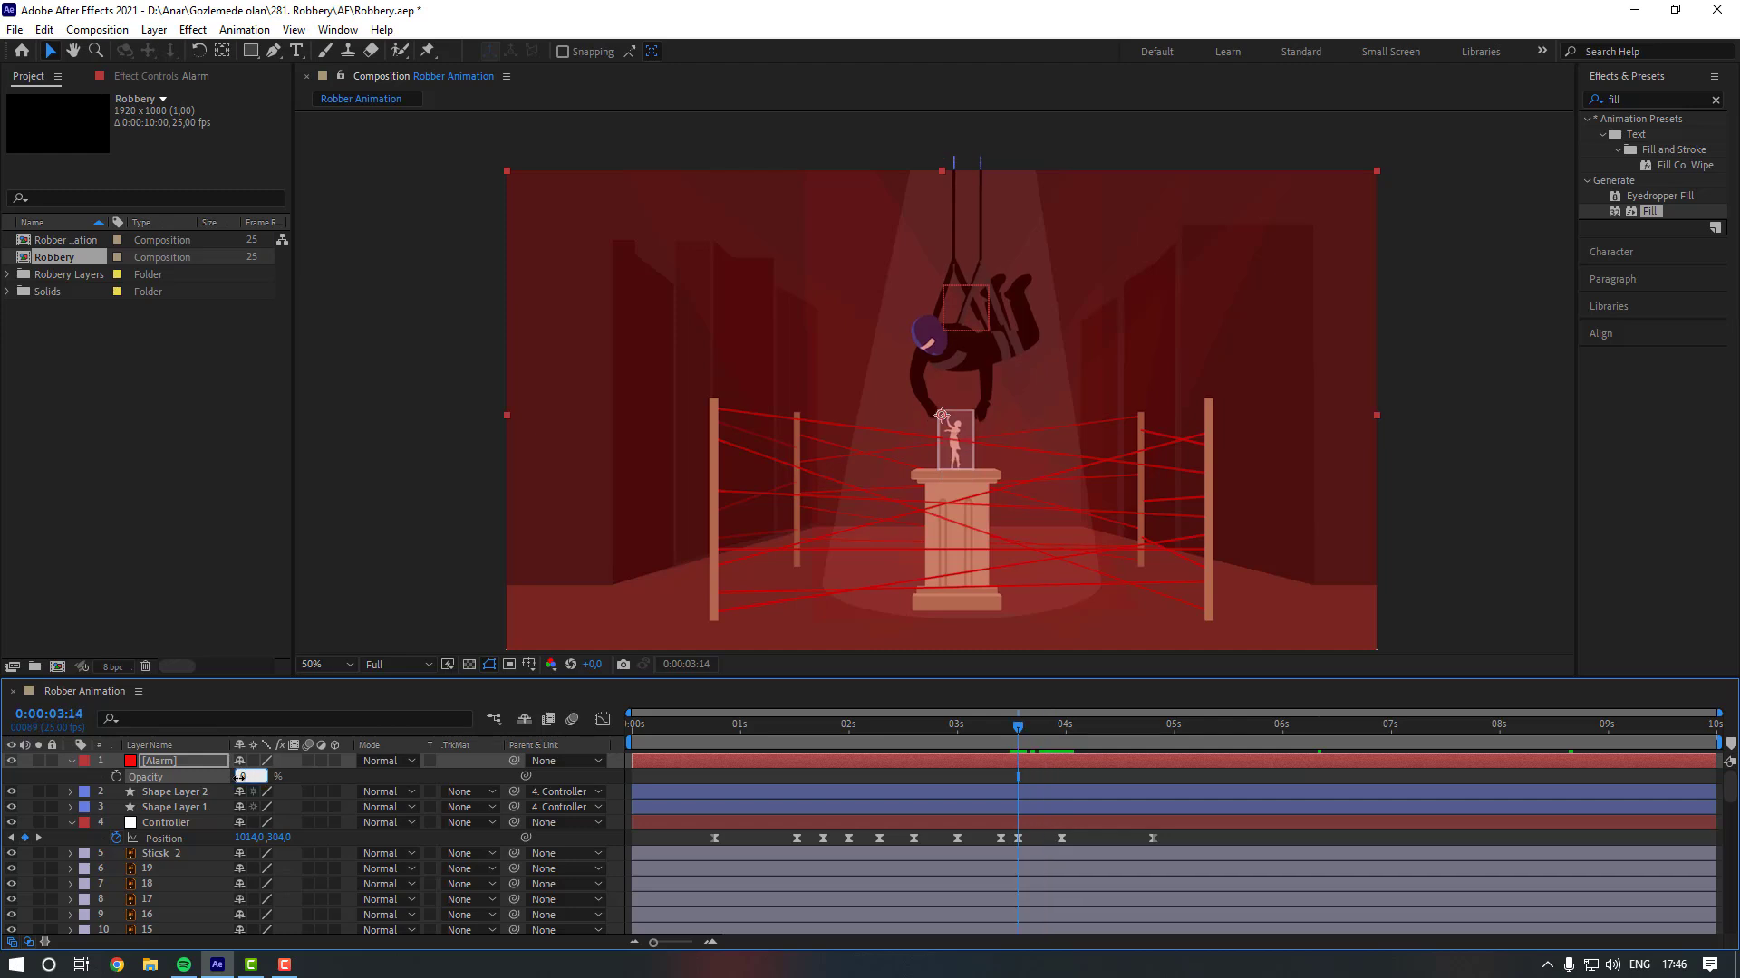
{"action": "type", "text": "0"}
{"action": "key", "text": "Return"}
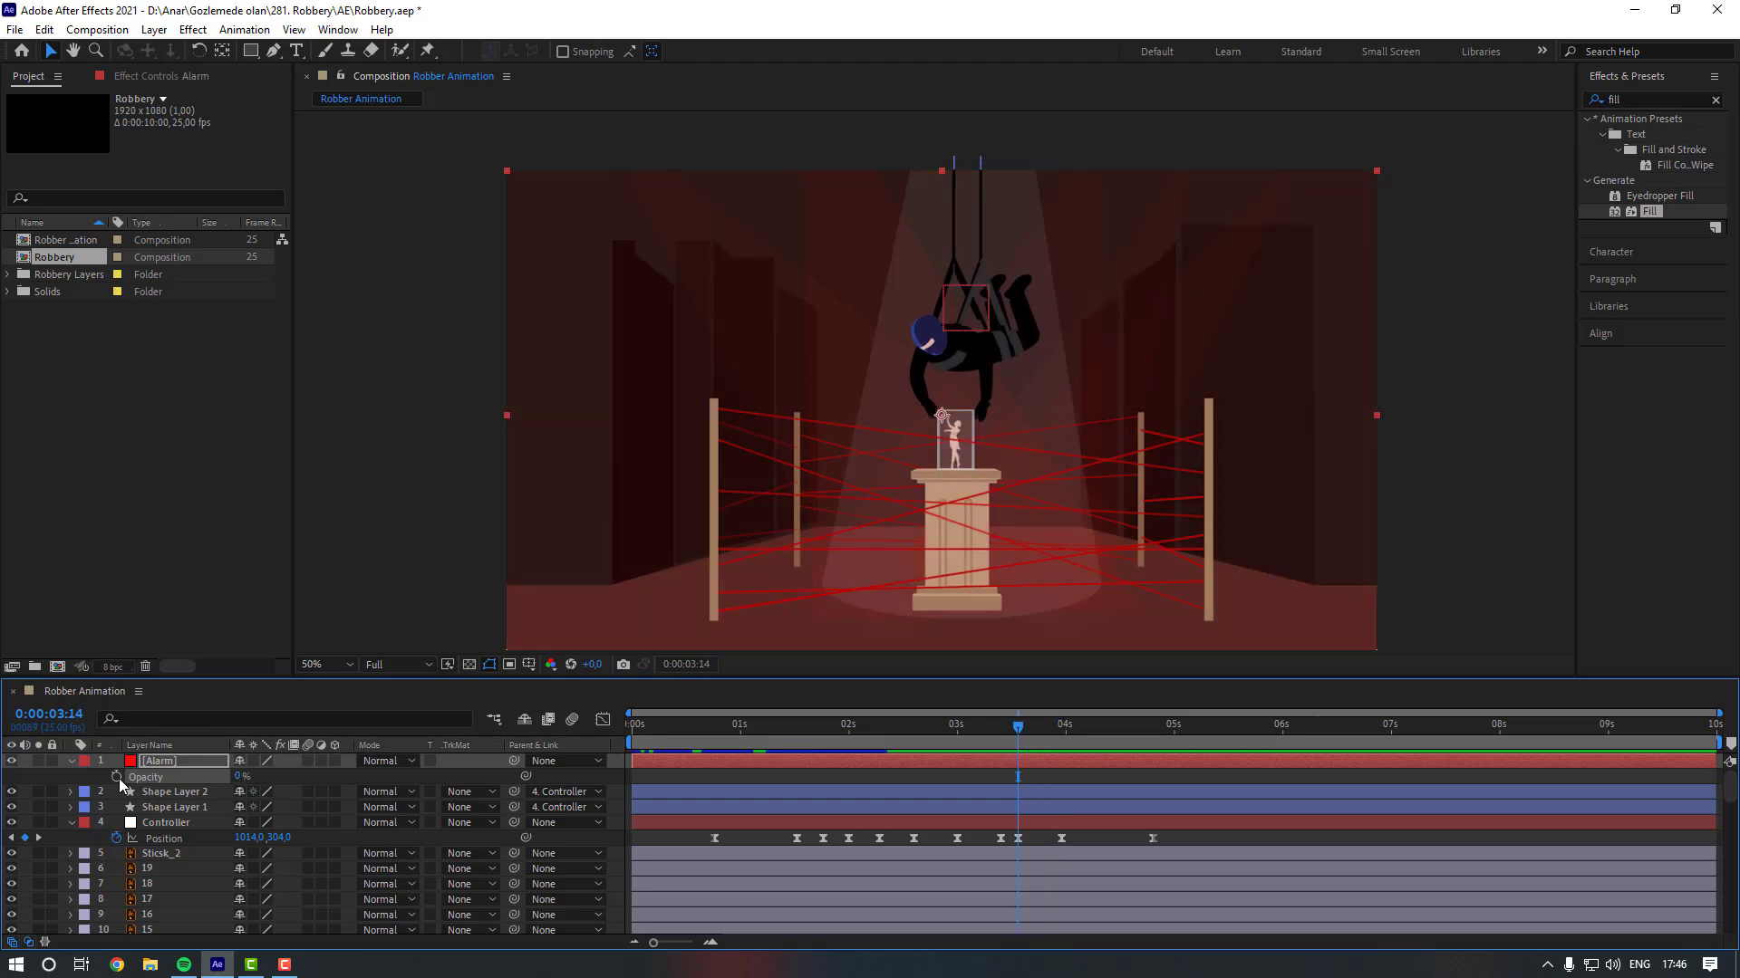
{"action": "left_click", "coordinate": [117, 777]}
Keyframe the Alarm layer's Opacity at 15% on the Controller's next Position keyframe, 0:00:03:24.
{"action": "key", "text": "k"}
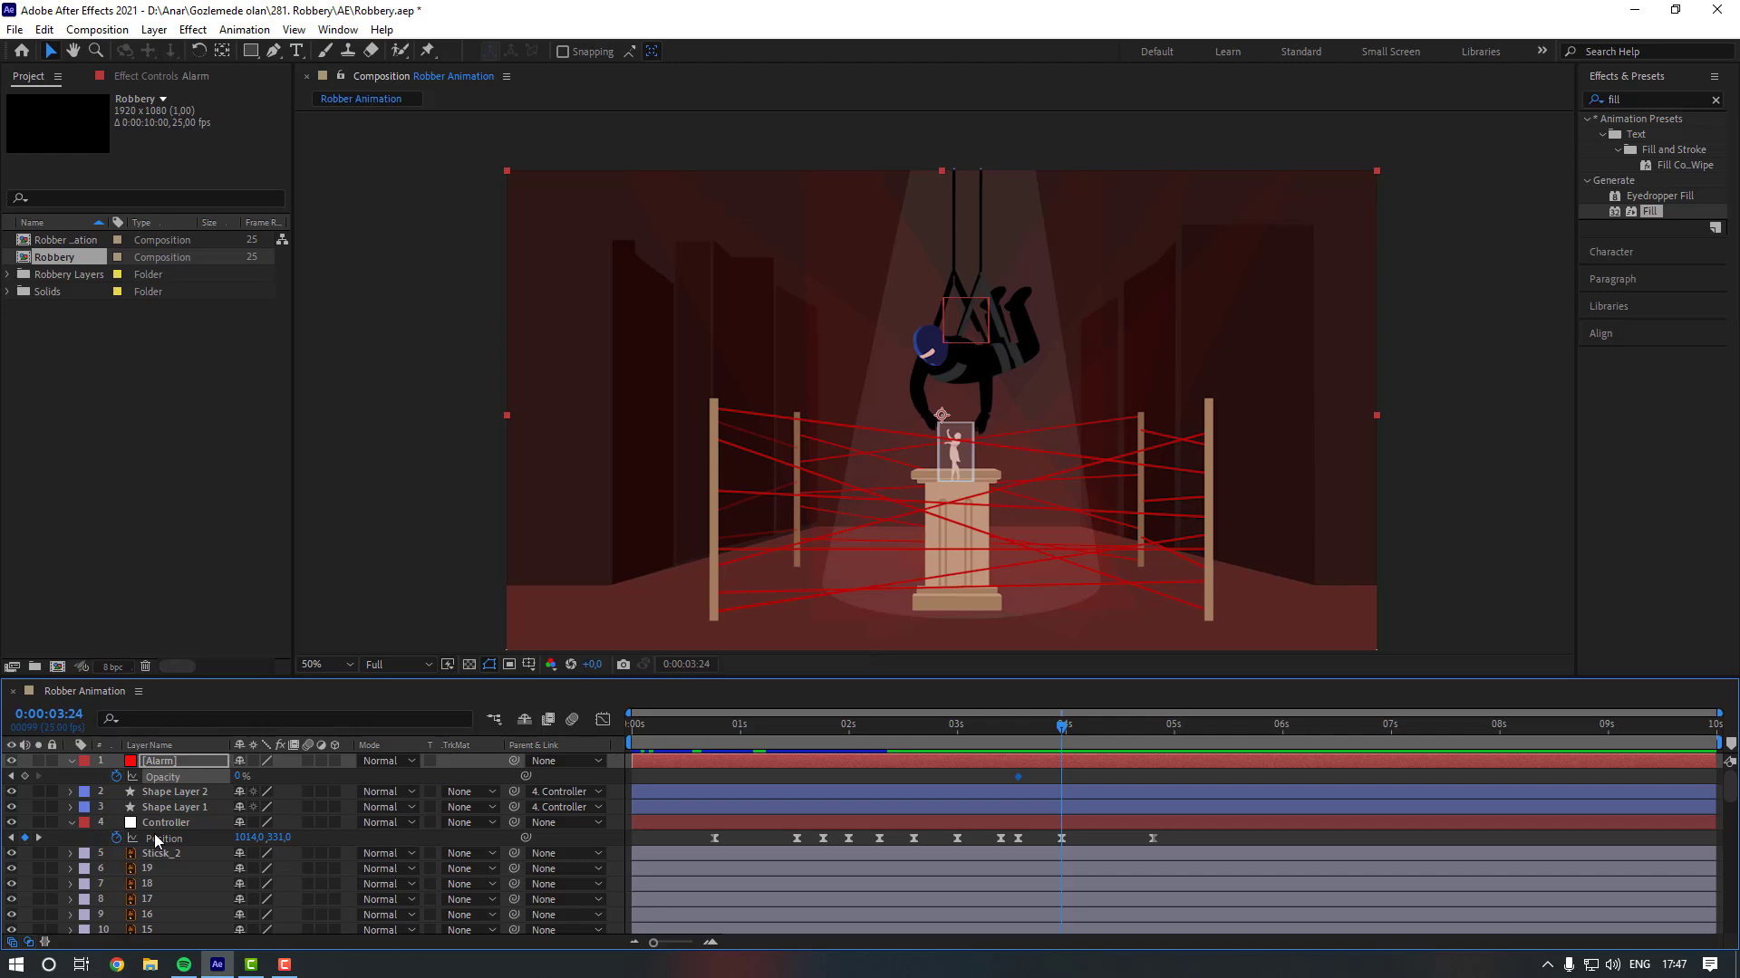
{"action": "left_click", "coordinate": [239, 777]}
{"action": "key", "text": "Return"}
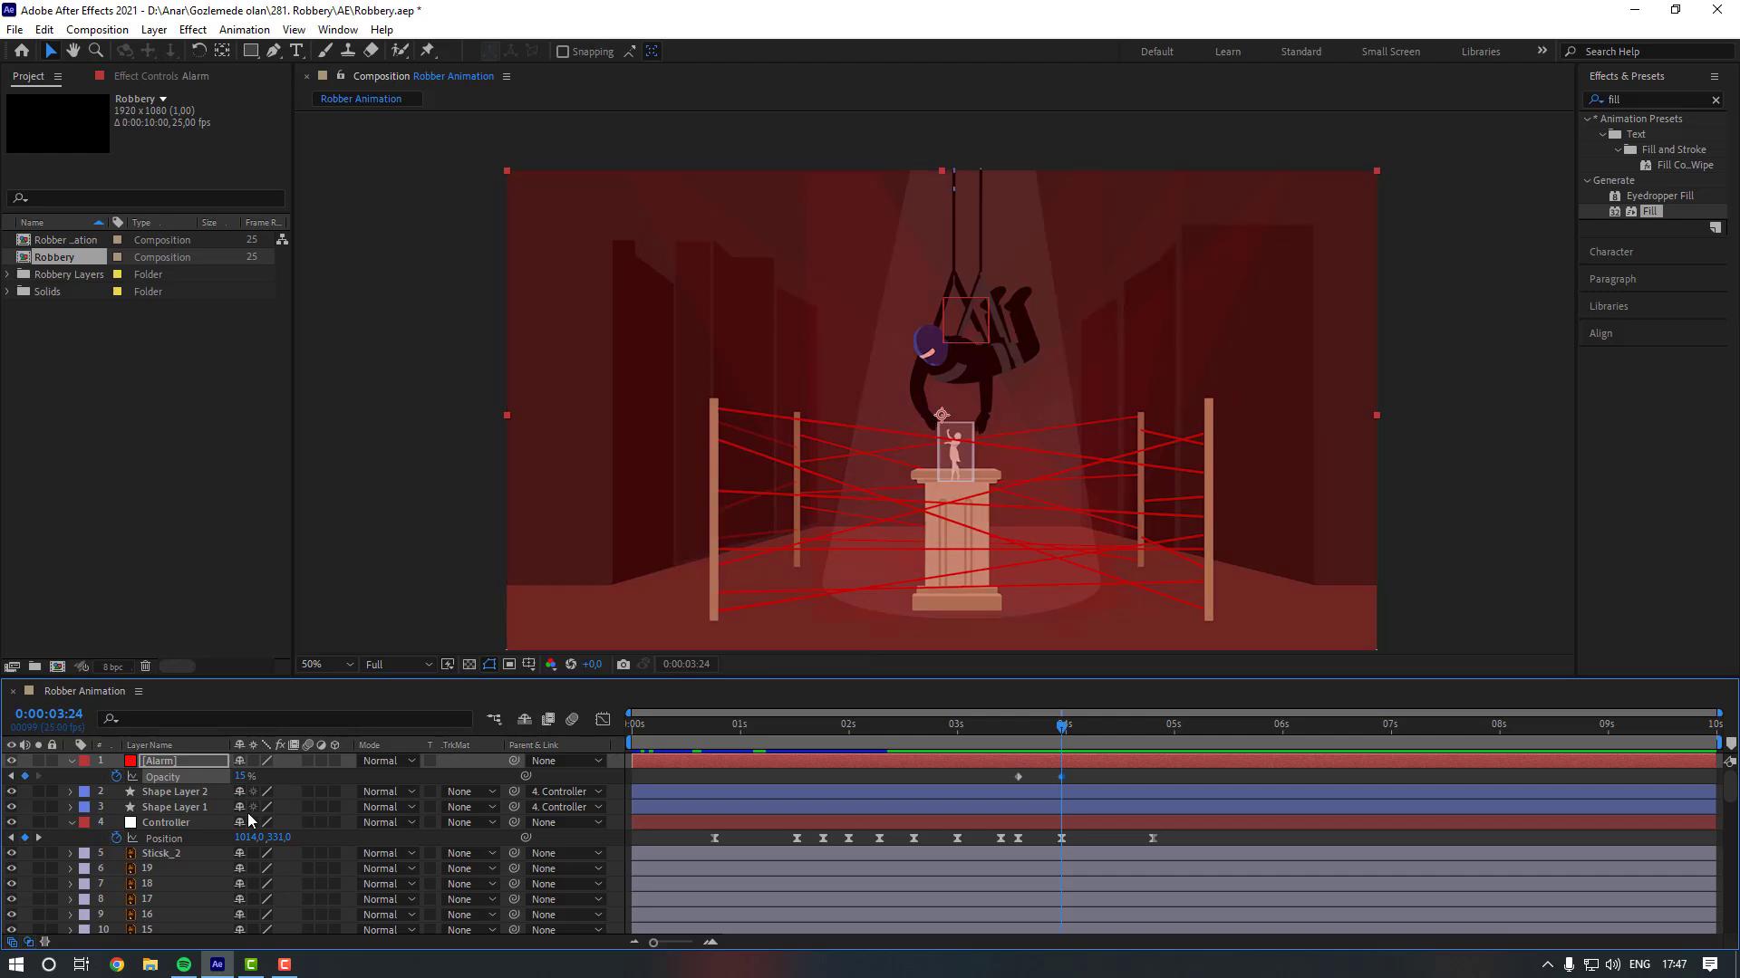
Keyframe the Alarm layer's Opacity at 5% ten frames further on, at 0:00:04:09.
{"action": "key", "text": "space"}
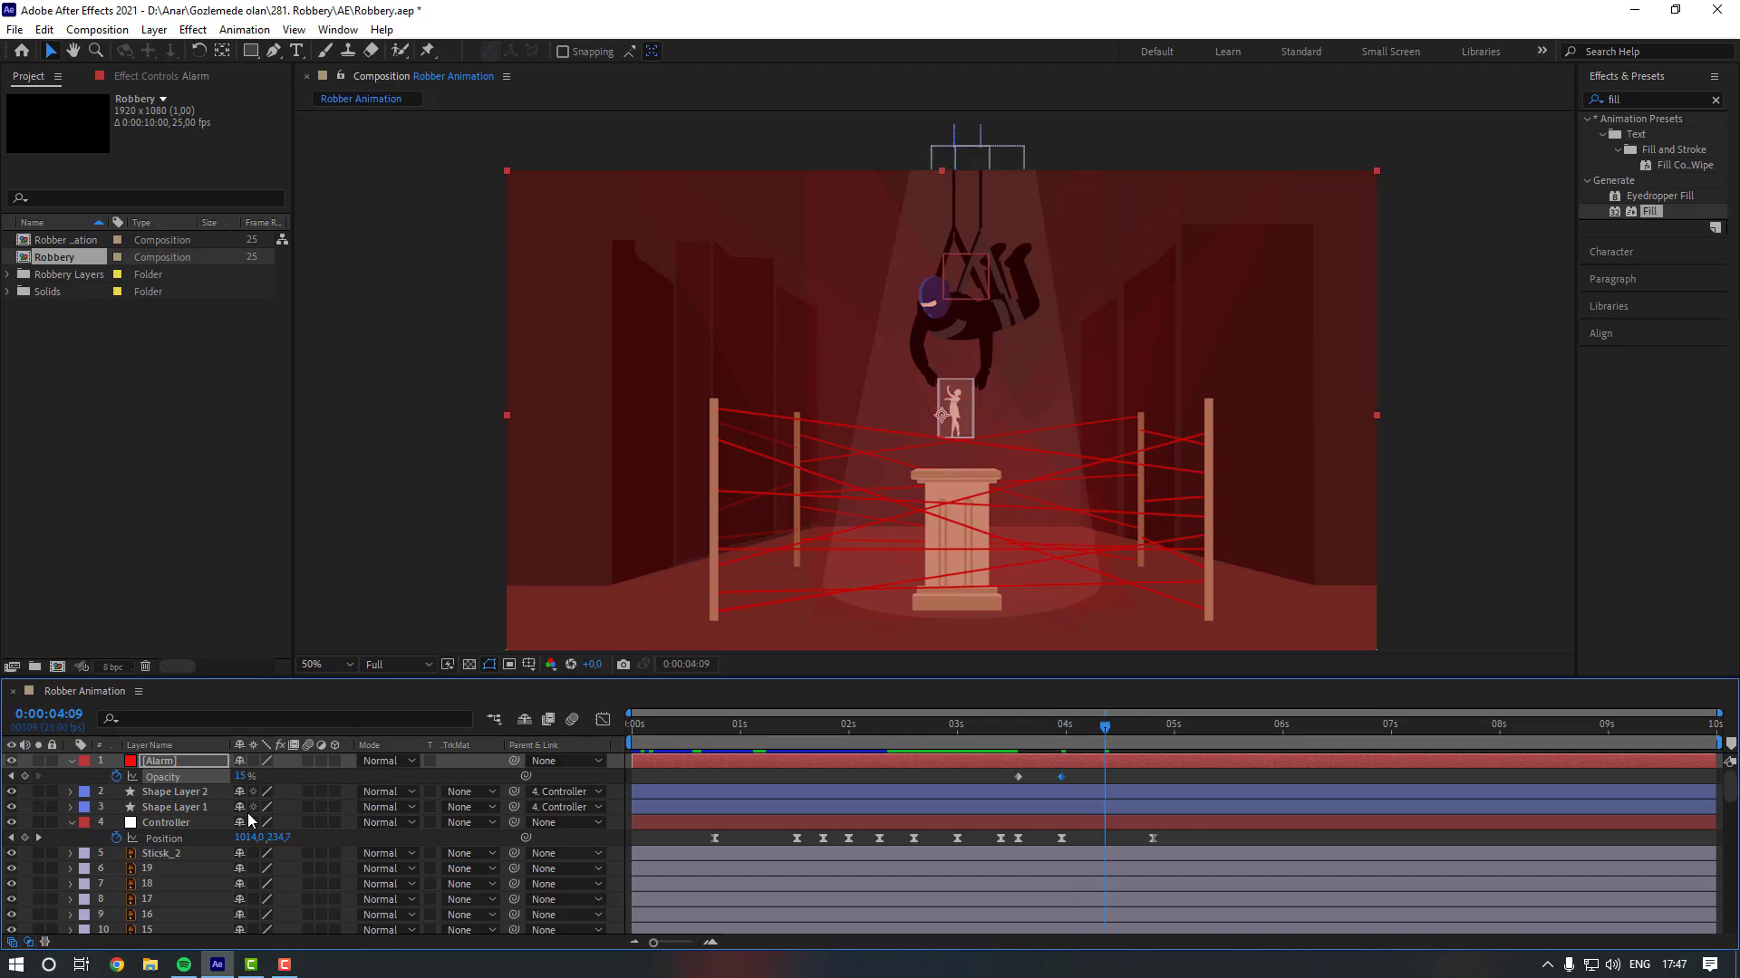
{"action": "left_click", "coordinate": [242, 777]}
{"action": "type", "text": "5"}
{"action": "key", "text": "Return"}
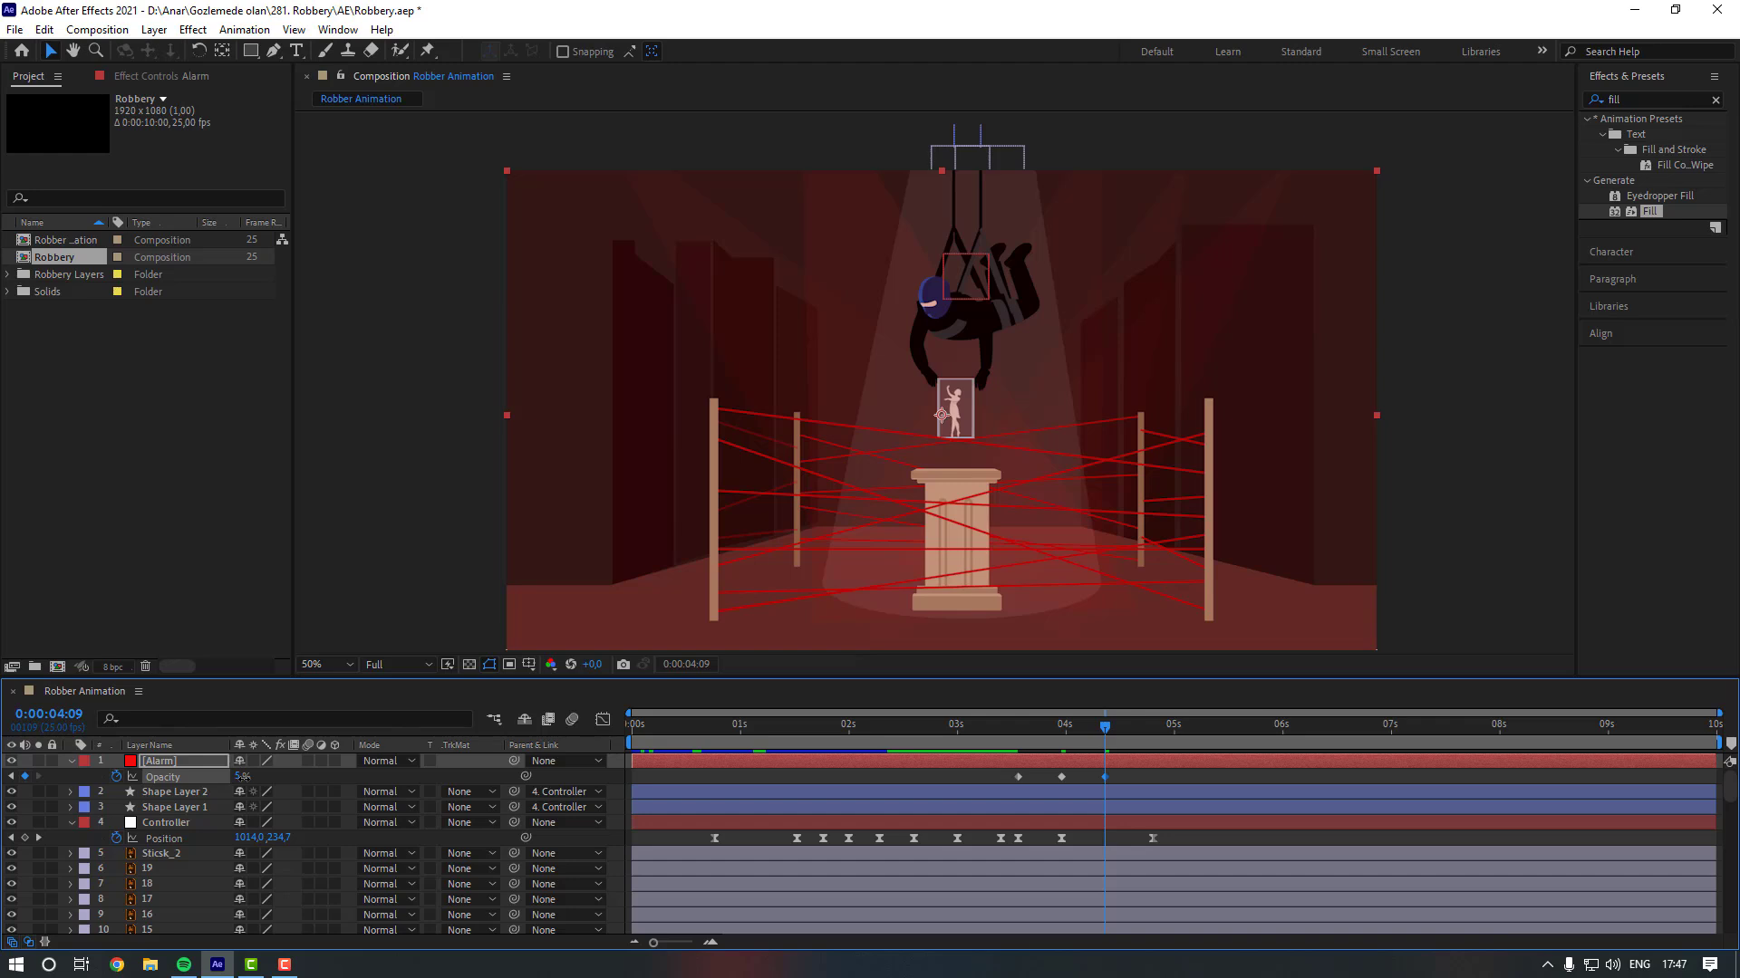
Paste a copy of the Alarm layer's 15% Opacity keyframe at 0:00:04:19.
{"action": "key", "text": "space"}
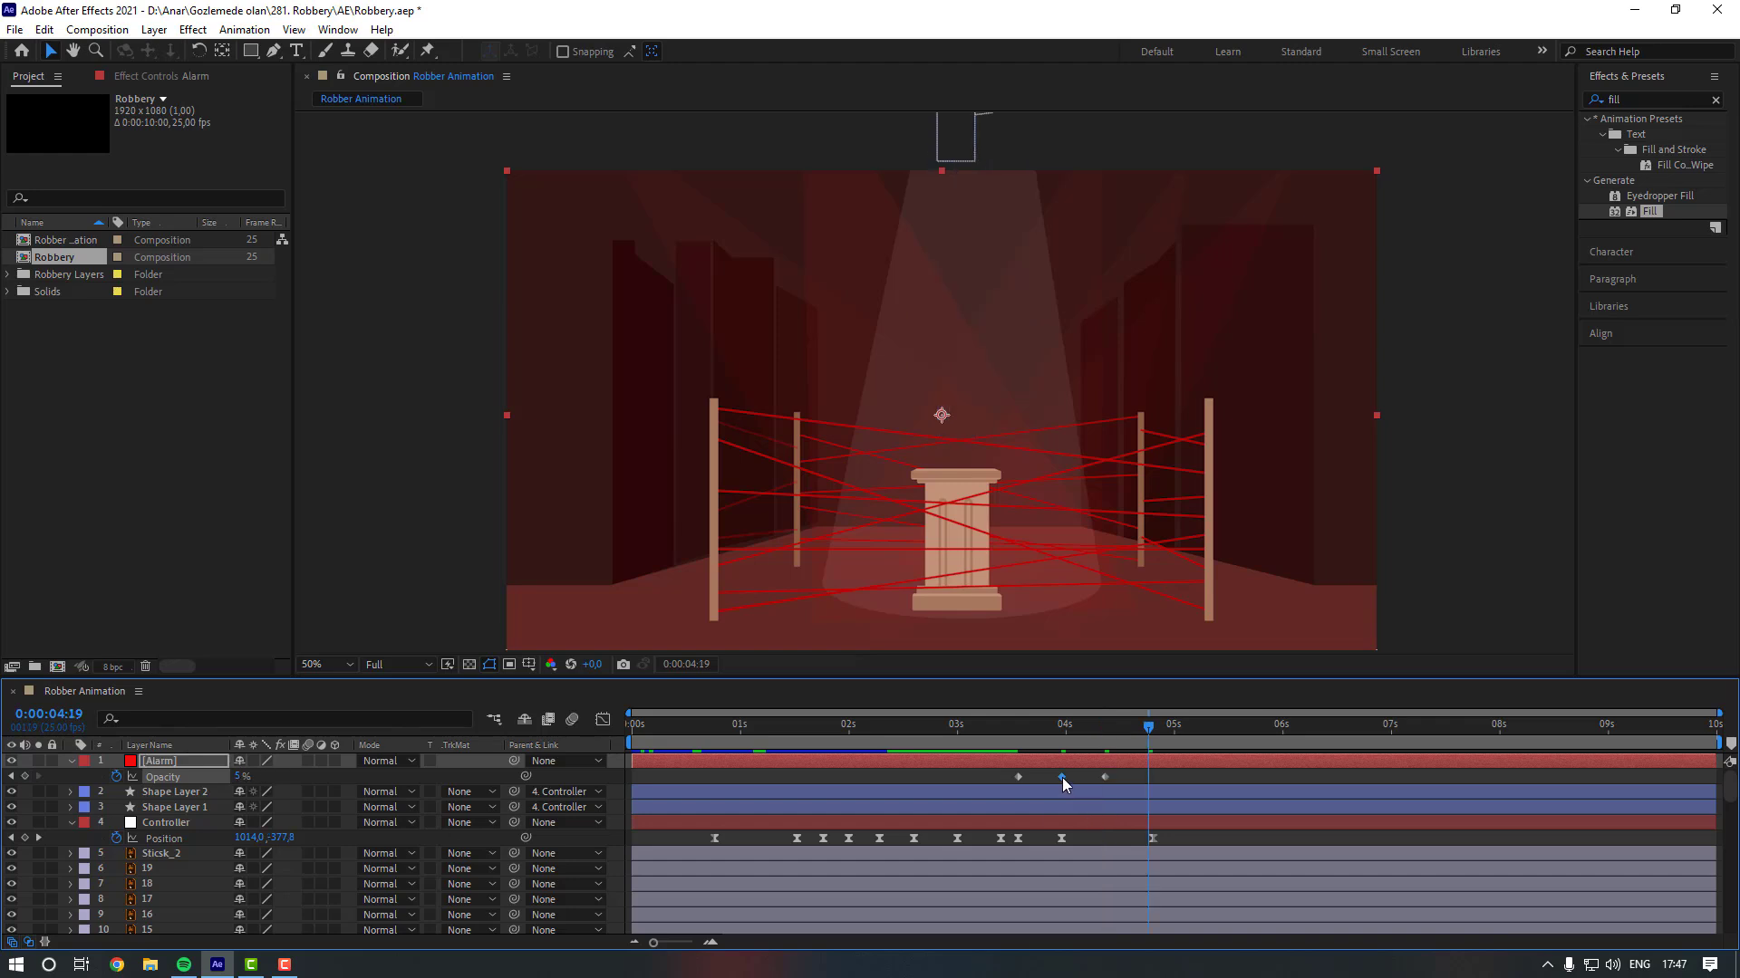
{"action": "key", "text": "ctrl+v"}
{"action": "left_click", "coordinate": [1166, 776]}
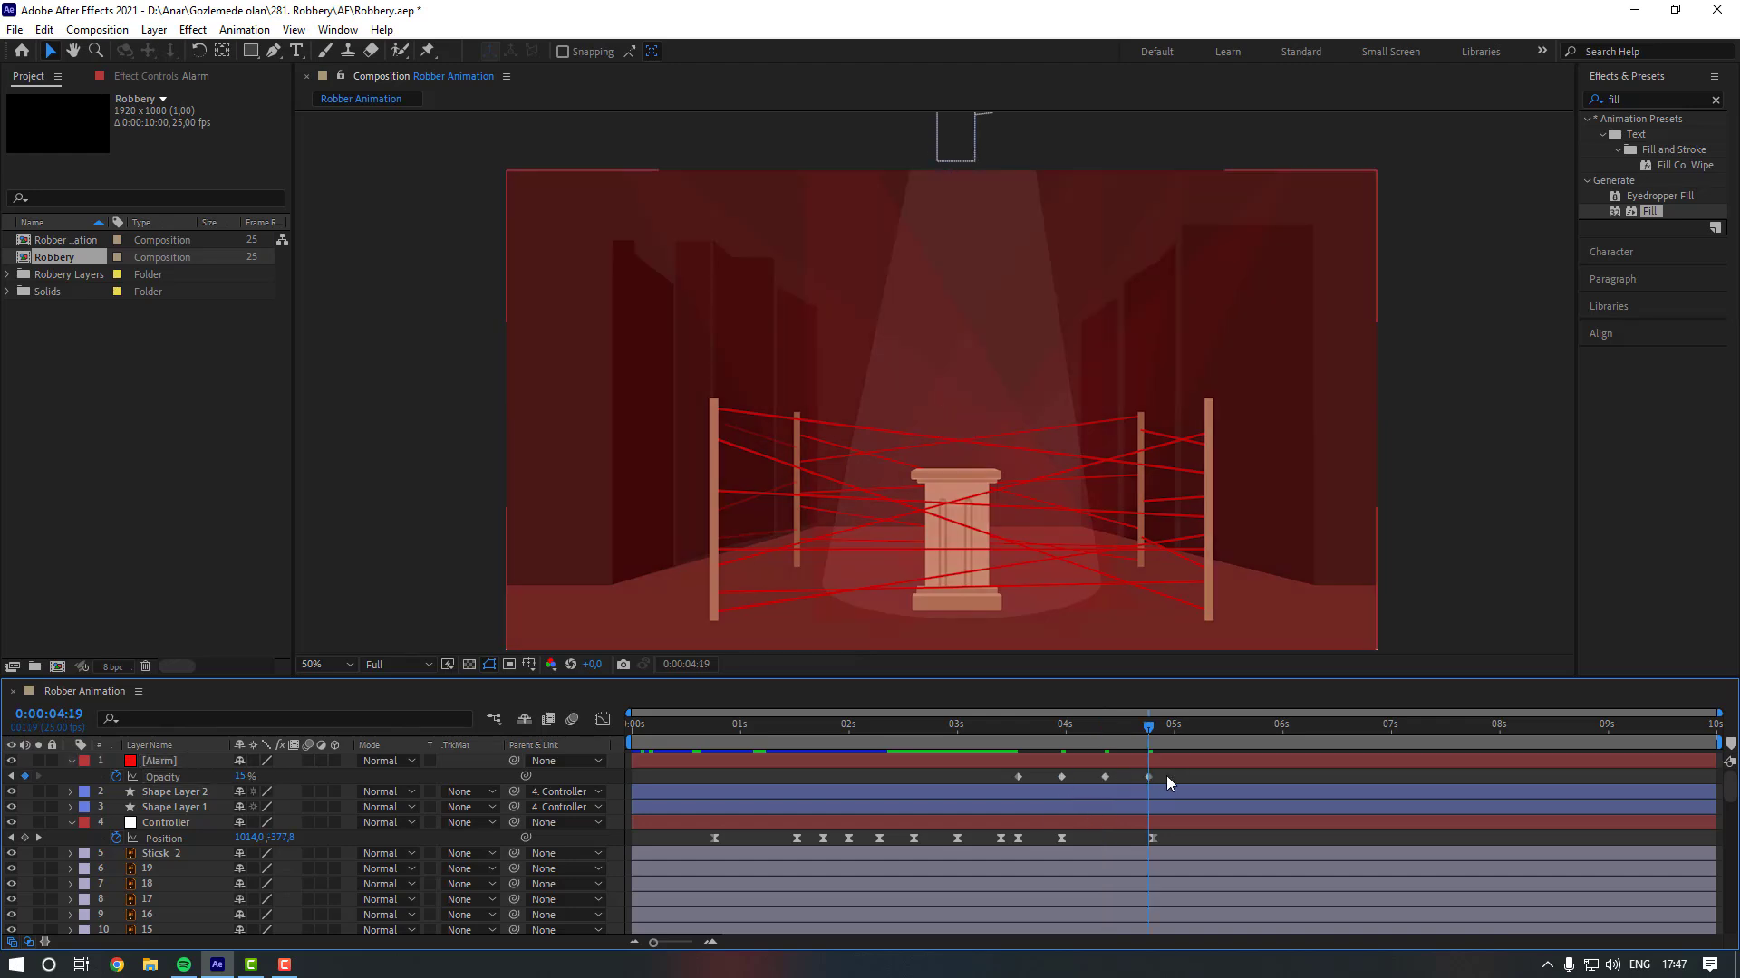
Apply Easy Ease to all four of the Alarm layer's Opacity keyframes.
{"action": "left_click_drag", "start_coordinate": [1166, 775], "coordinate": [1005, 780]}
{"action": "right_click", "coordinate": [1151, 777]}
{"action": "mouse_move", "coordinate": [1332, 764]}
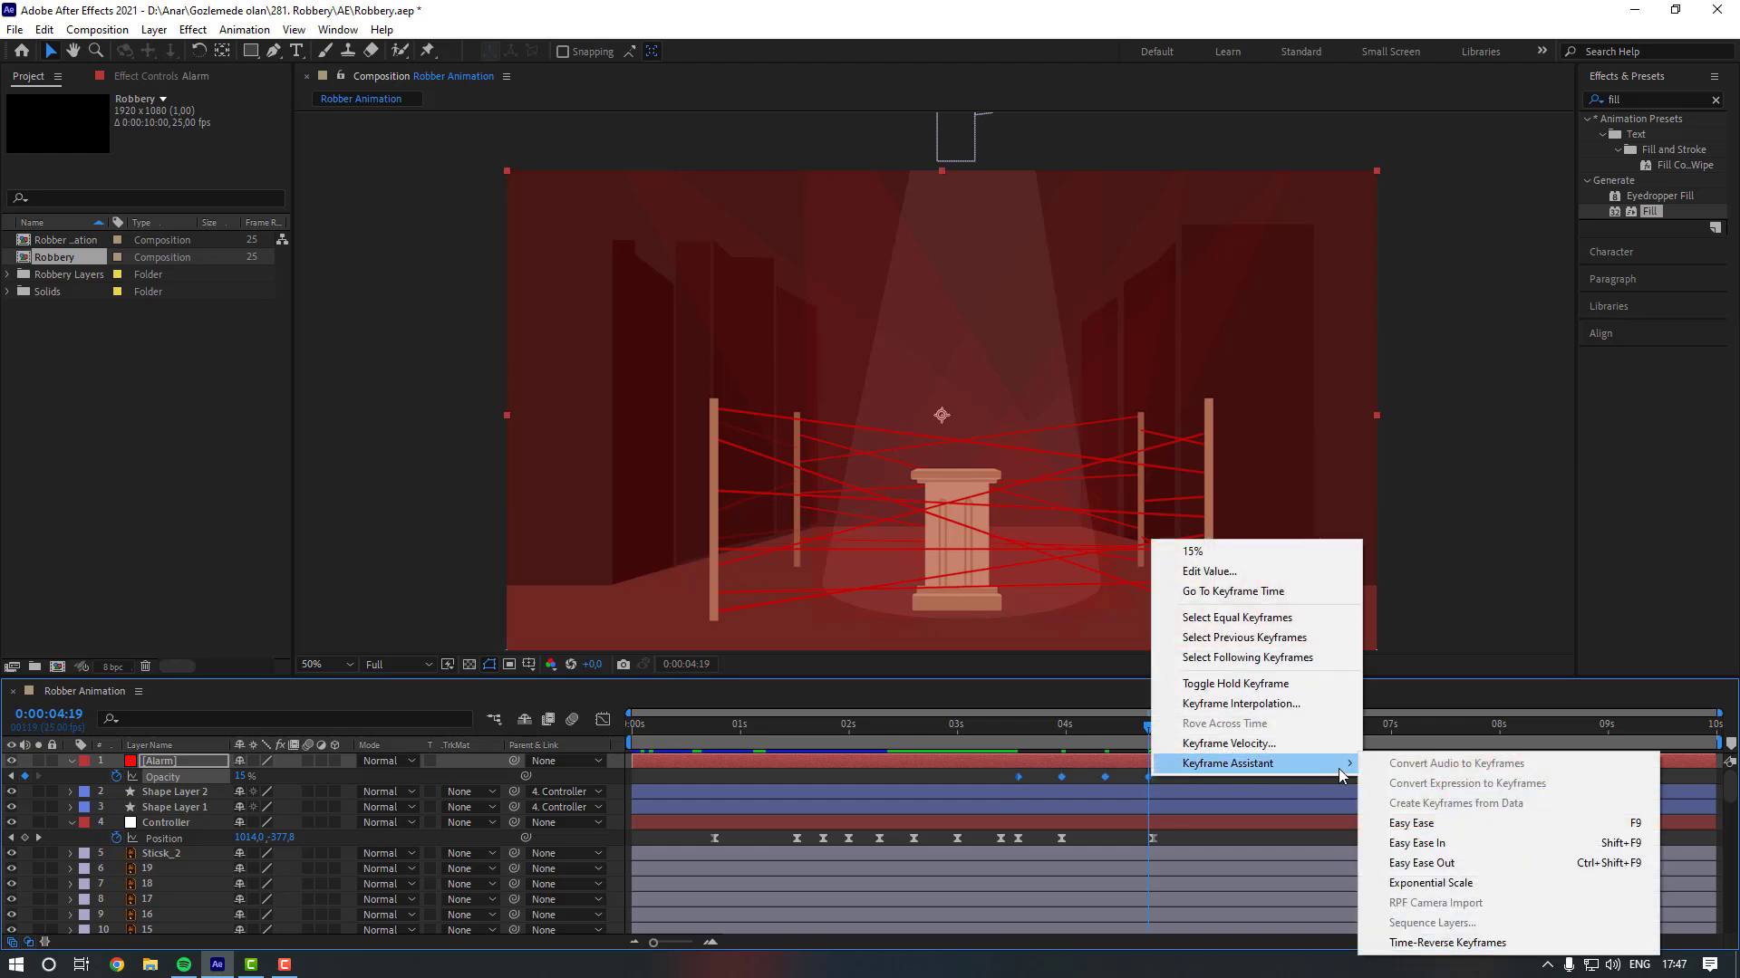
{"action": "left_click", "coordinate": [1400, 824]}
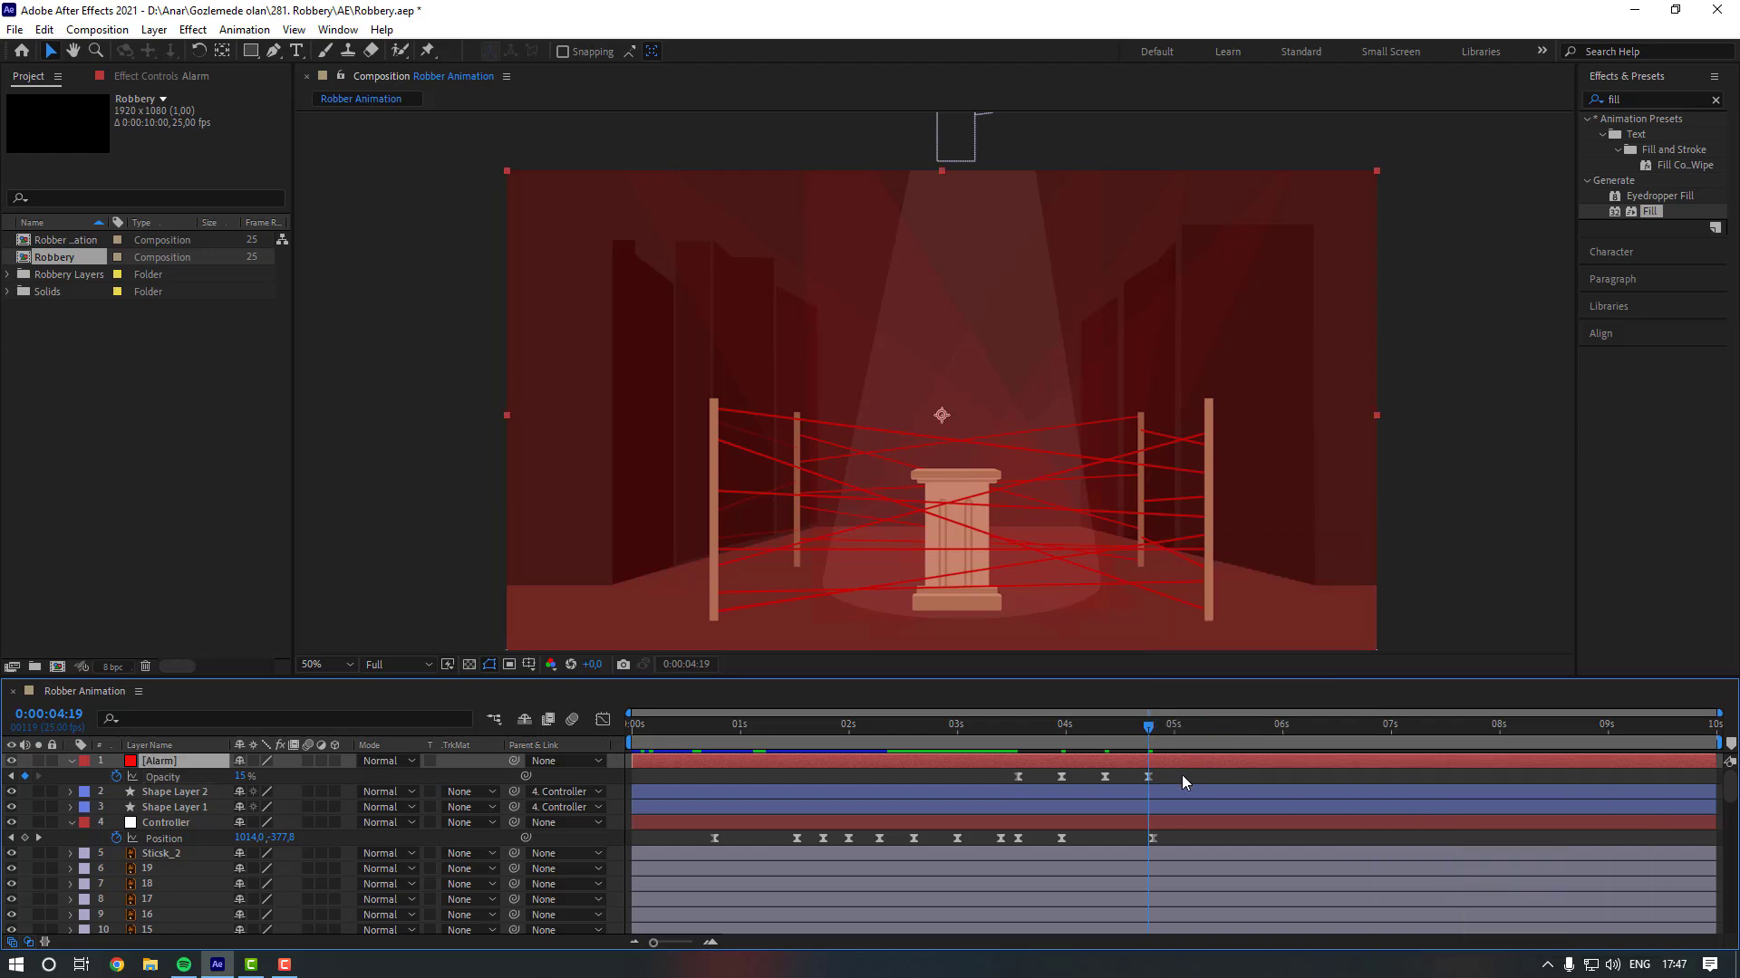
Repeat the Alarm's 15%, 5%, 15% Opacity keyframes, with the final set pasted from 0:00:05:14, to continue the flashing.
{"action": "left_click_drag", "start_coordinate": [1177, 774], "coordinate": [1056, 779]}
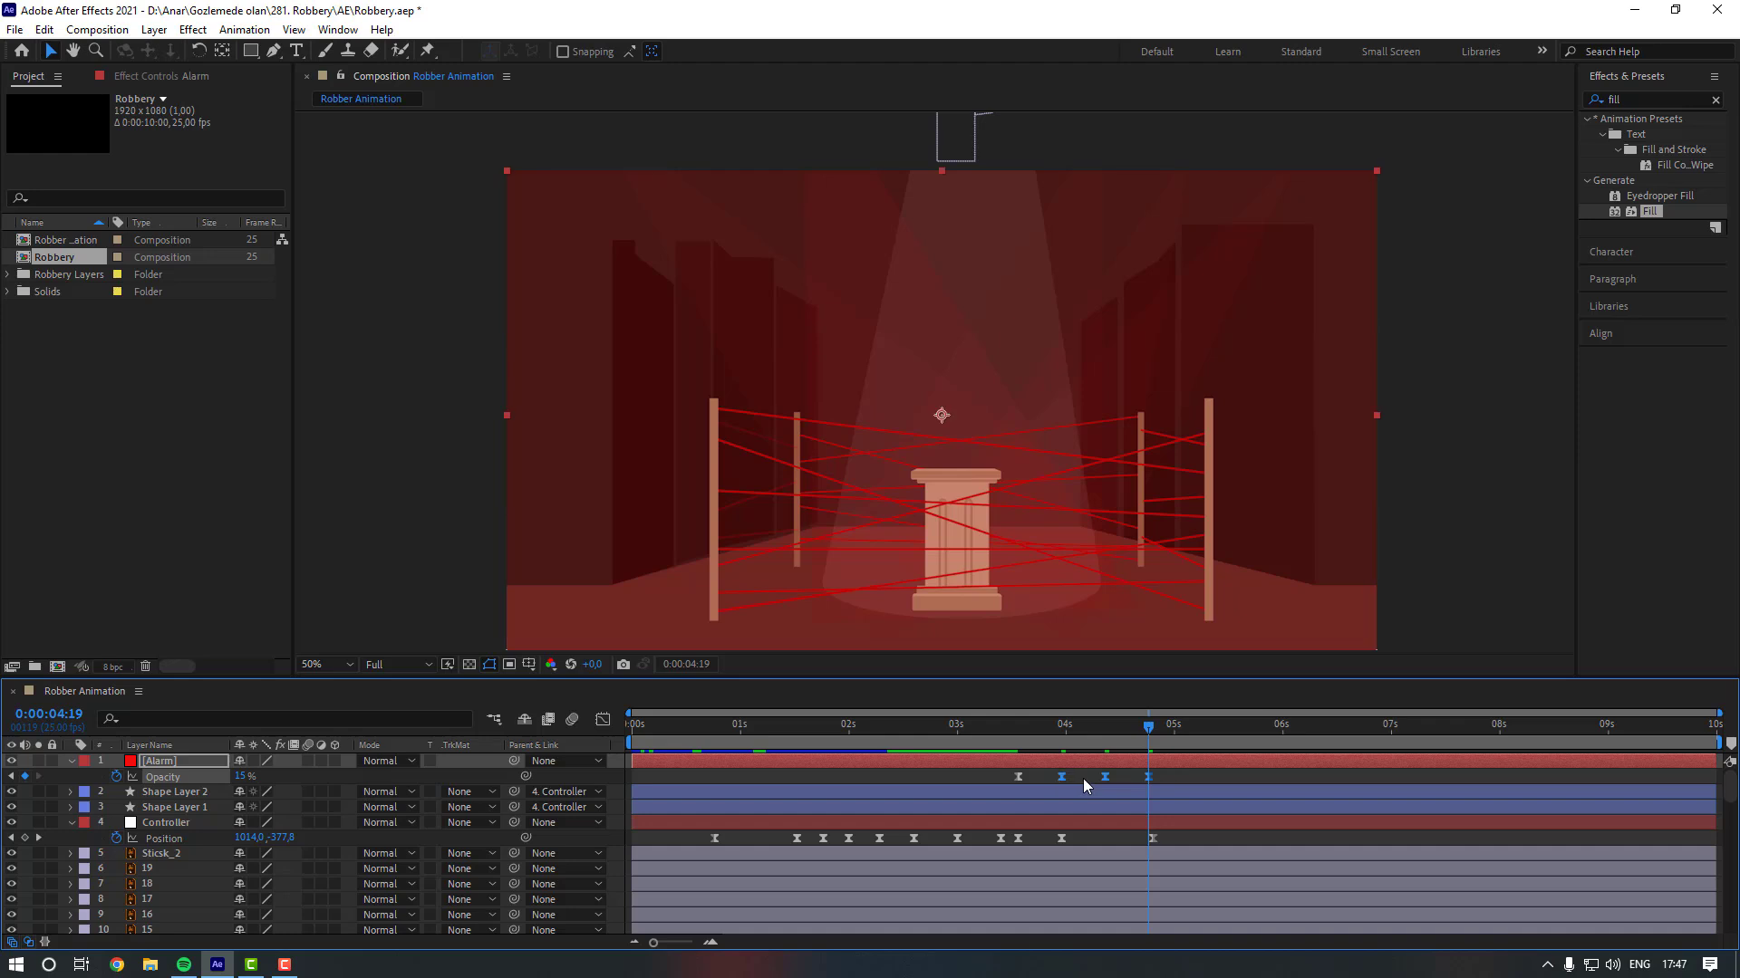
{"action": "left_click", "coordinate": [1232, 727]}
{"action": "key", "text": "ctrl+v"}
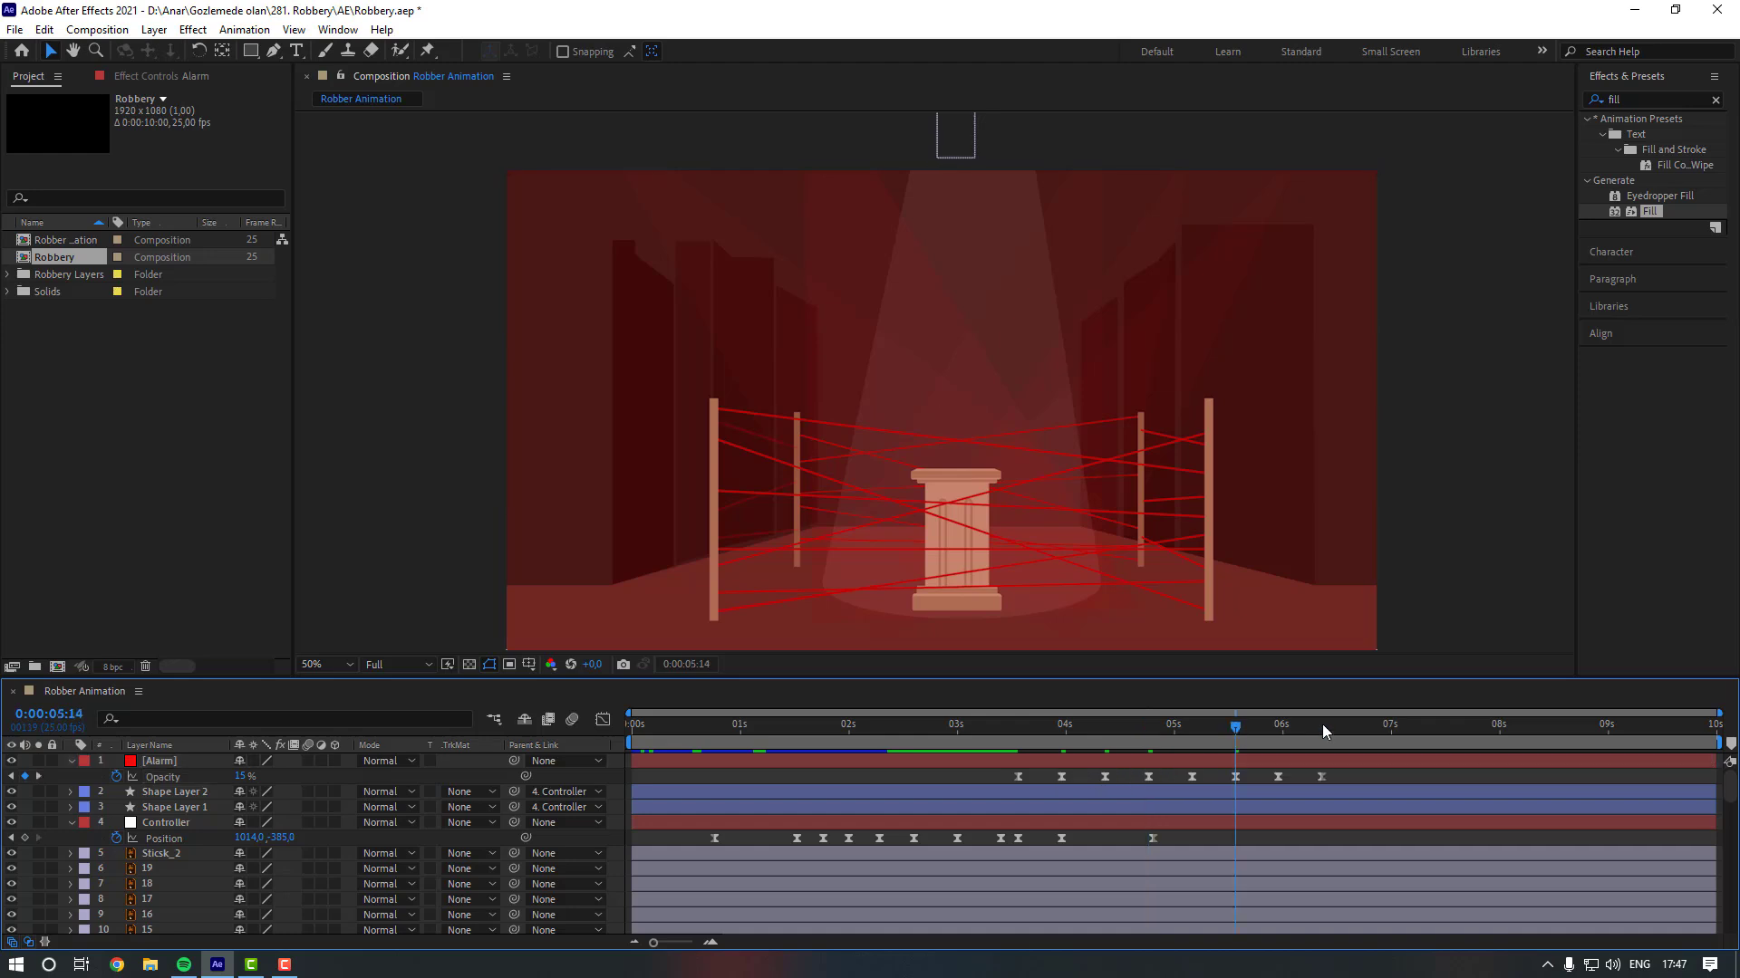
End the work area at the last Alarm Opacity keyframe, around 0:00:06:09, and trim the composition to the work area.
{"action": "left_click", "coordinate": [1321, 725]}
{"action": "left_click_drag", "start_coordinate": [1717, 741], "coordinate": [1332, 742]}
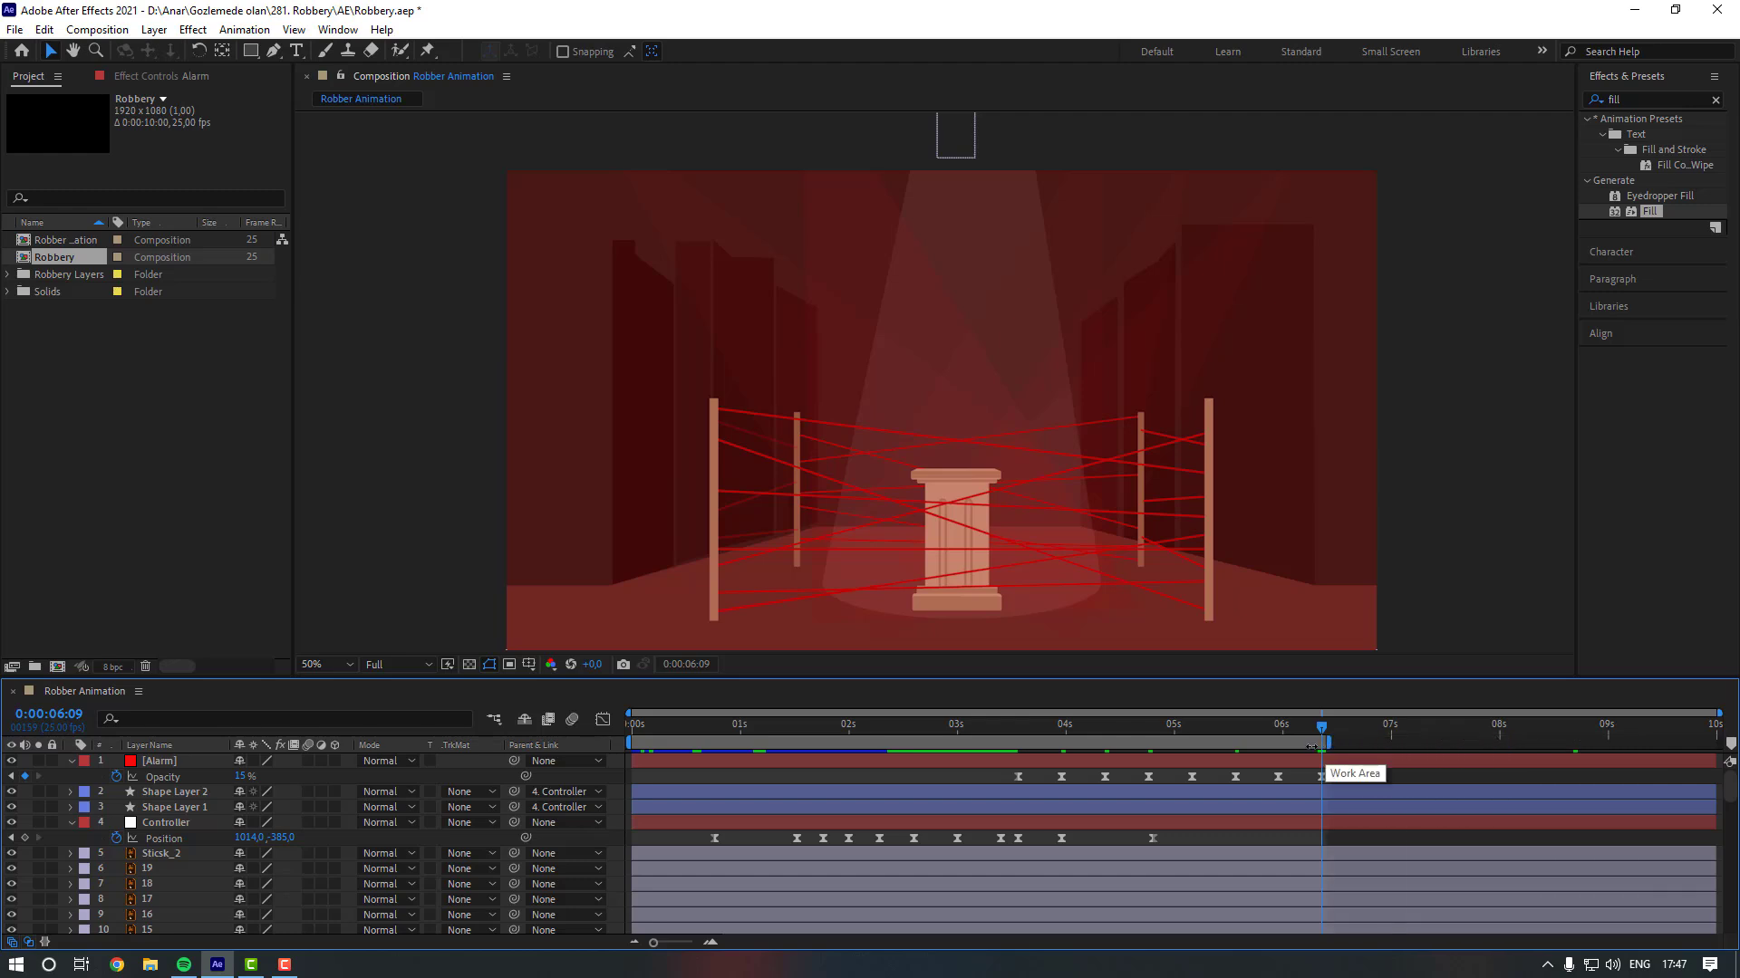
{"action": "right_click", "coordinate": [1311, 745]}
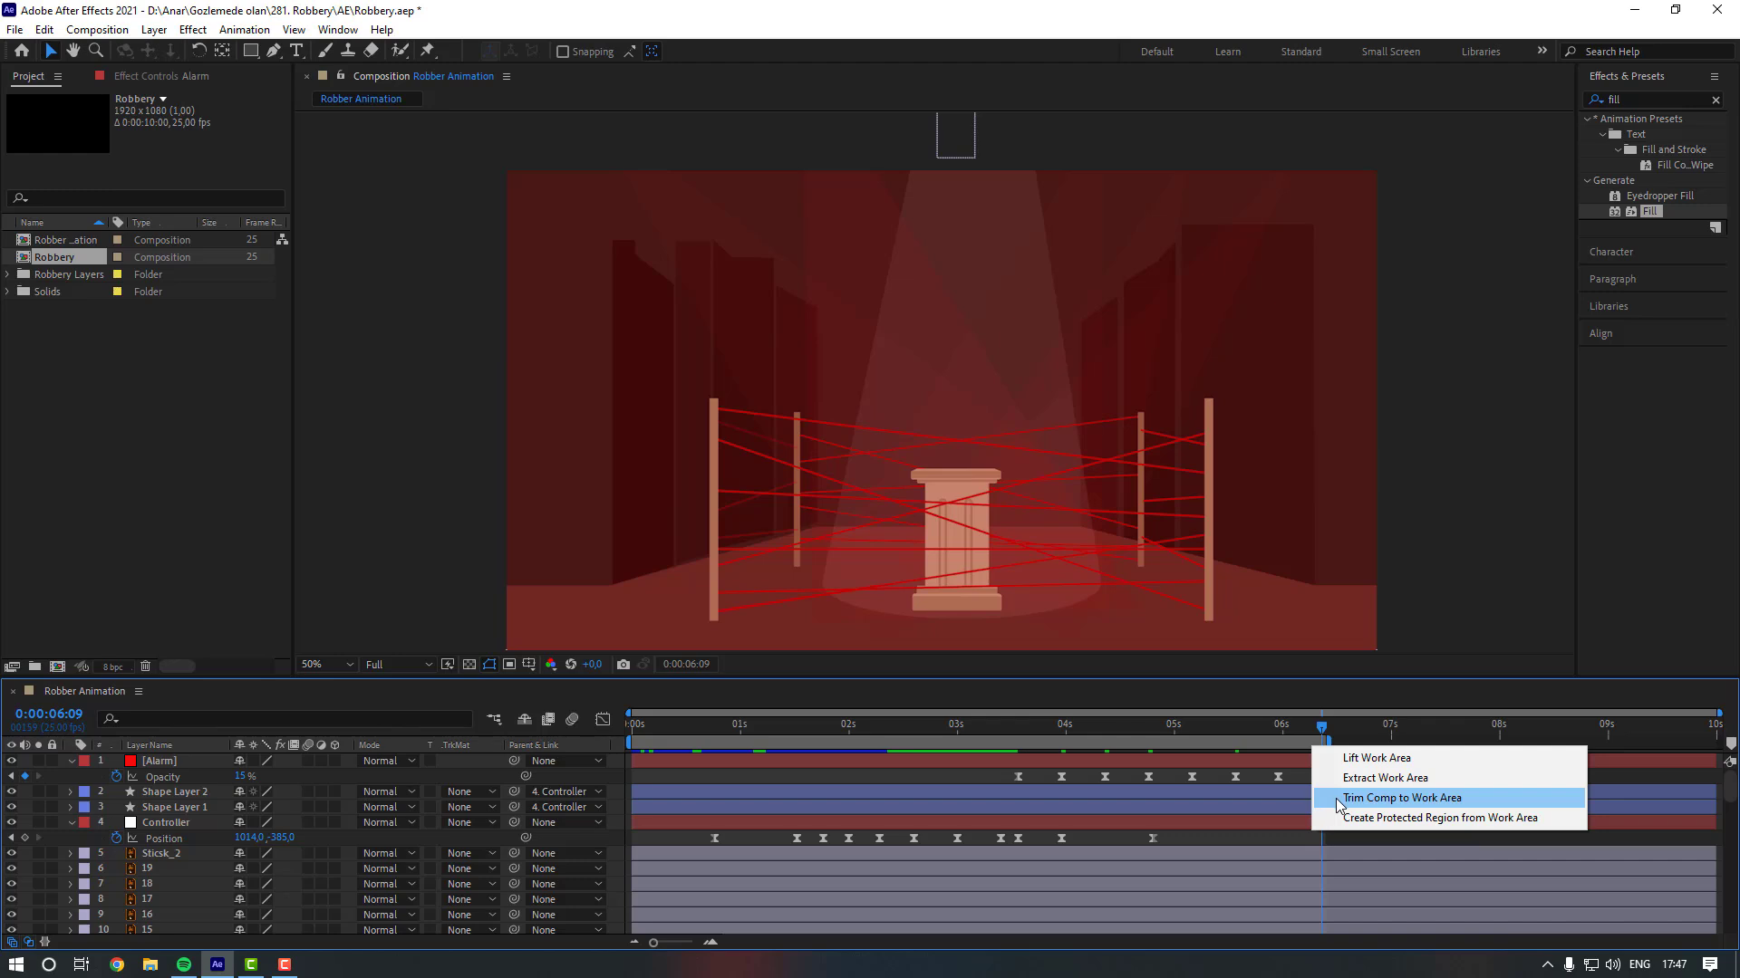
{"action": "left_click", "coordinate": [1333, 801]}
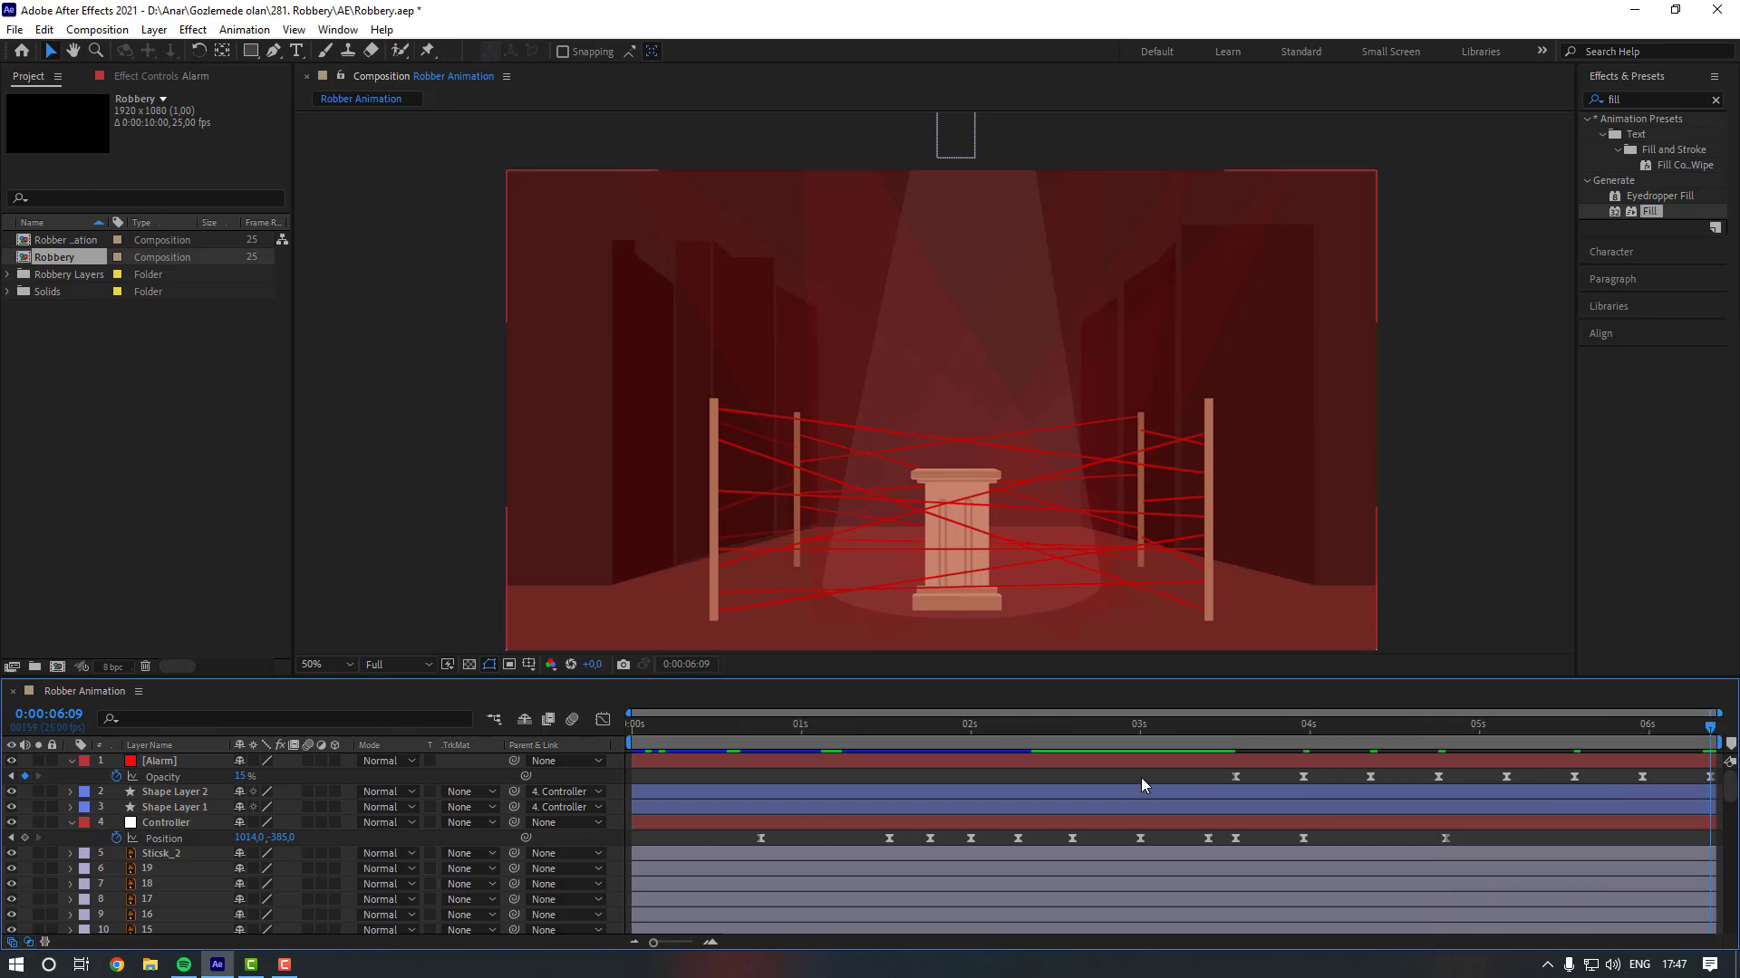
Fit the composition view up to 100% and play back the trimmed animation from the start.
{"action": "left_click", "coordinate": [324, 664]}
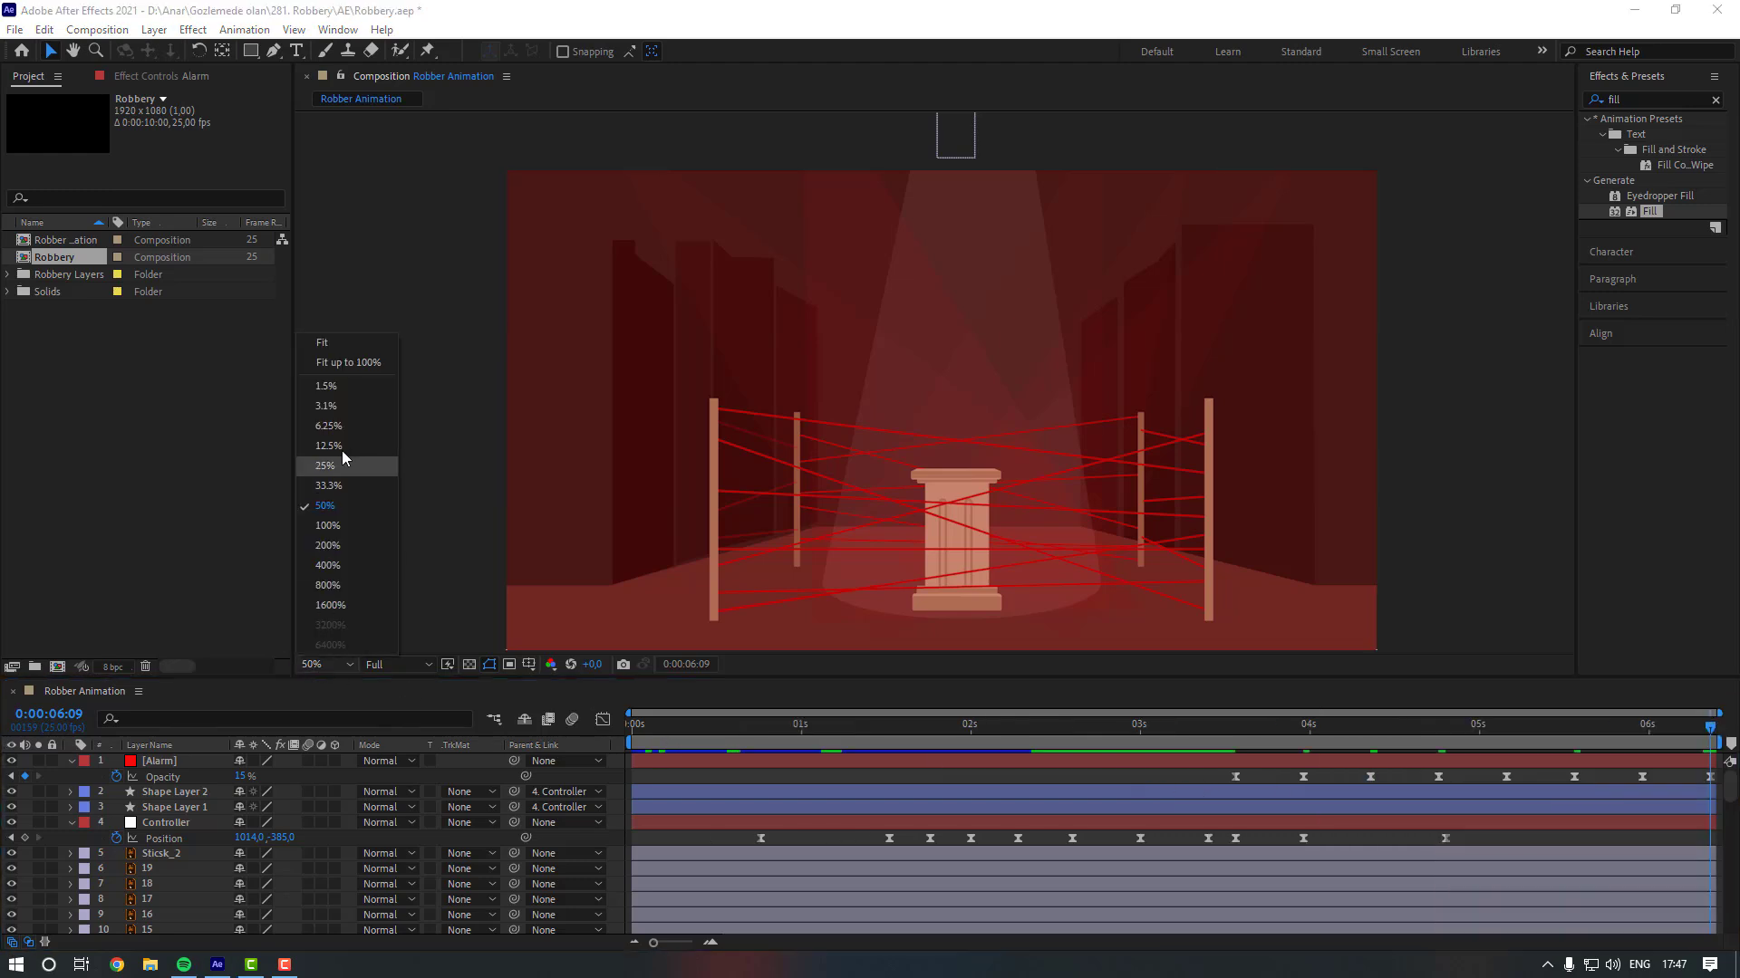
{"action": "left_click", "coordinate": [362, 361]}
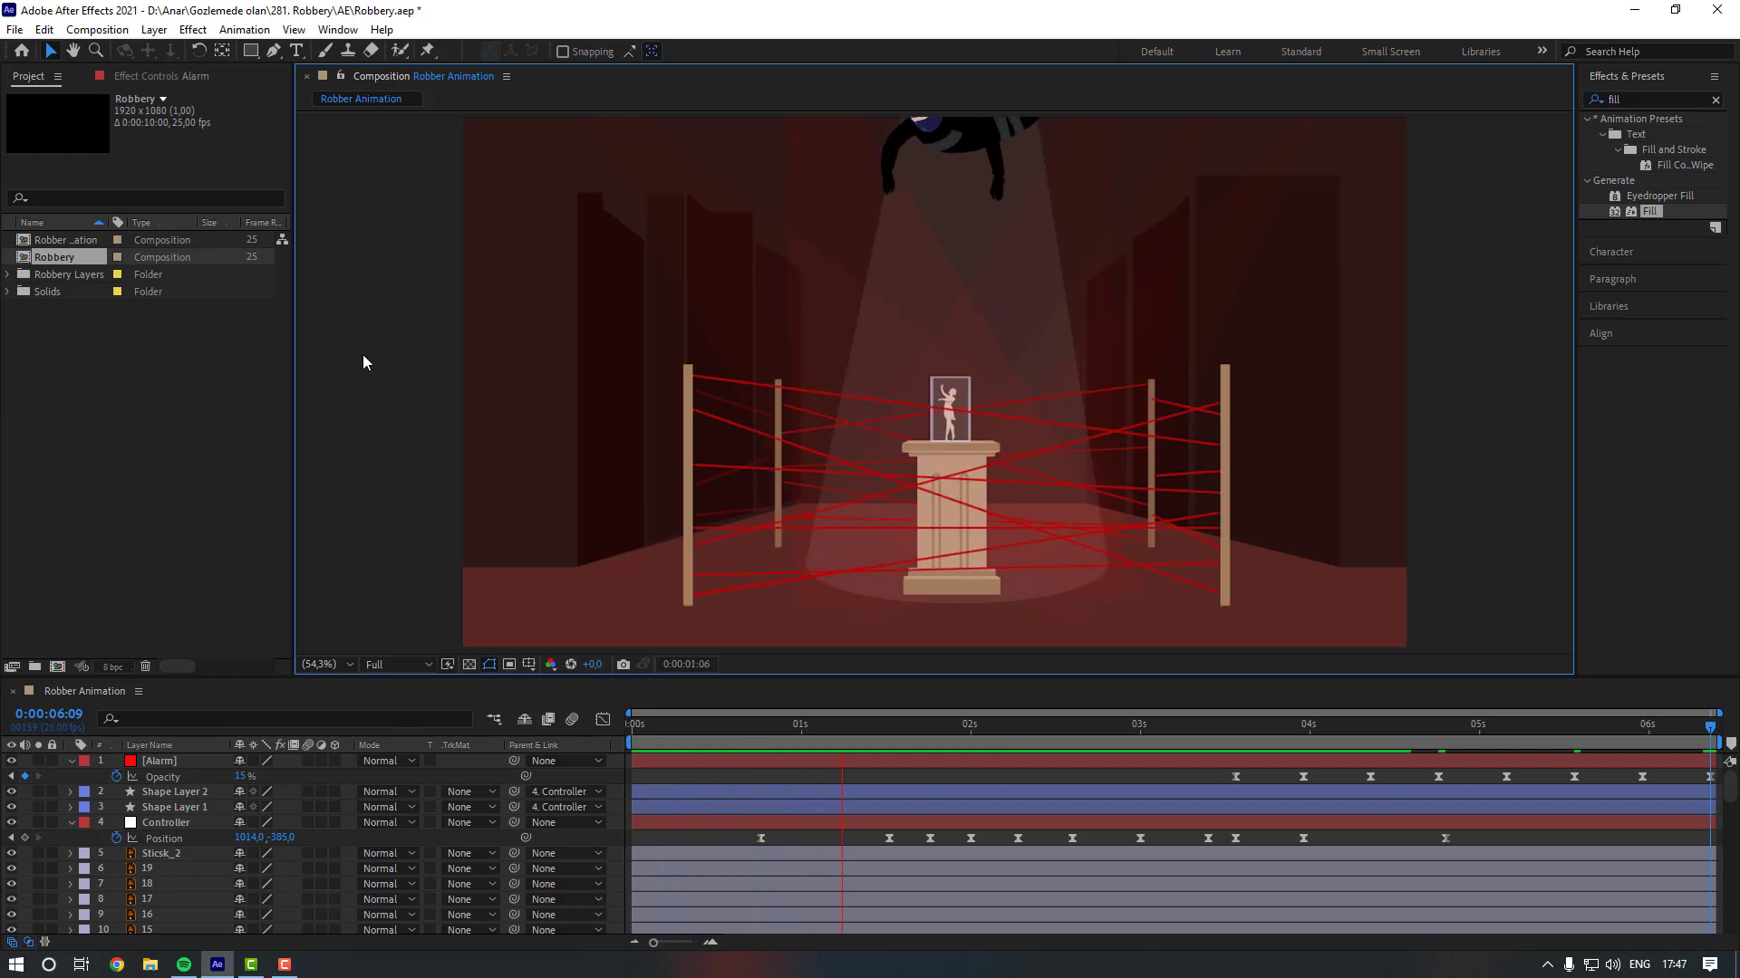